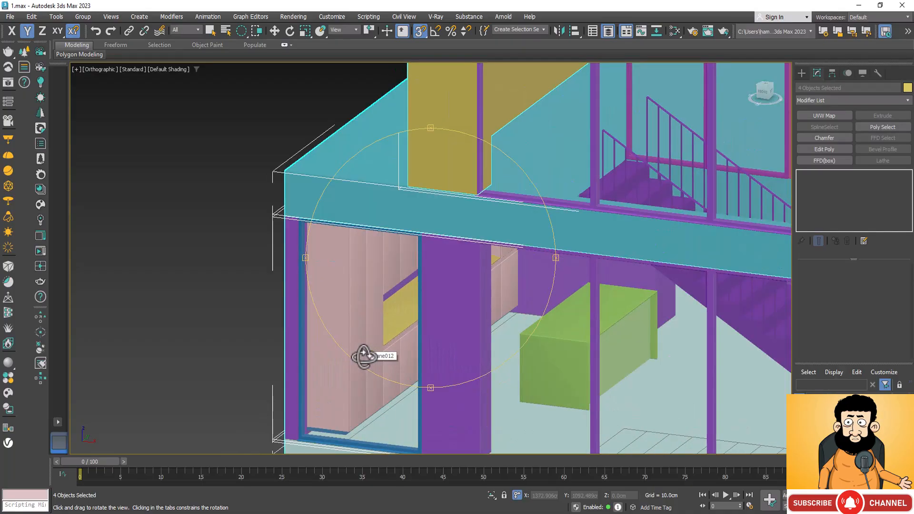
# Examine the two-storey house model from several angles, including its glazed front, staircase and upper-floor opening.
pyautogui.moveTo(425, 342); pyautogui.dragTo(438, 355)
pyautogui.scroll(-6, 435, 352)
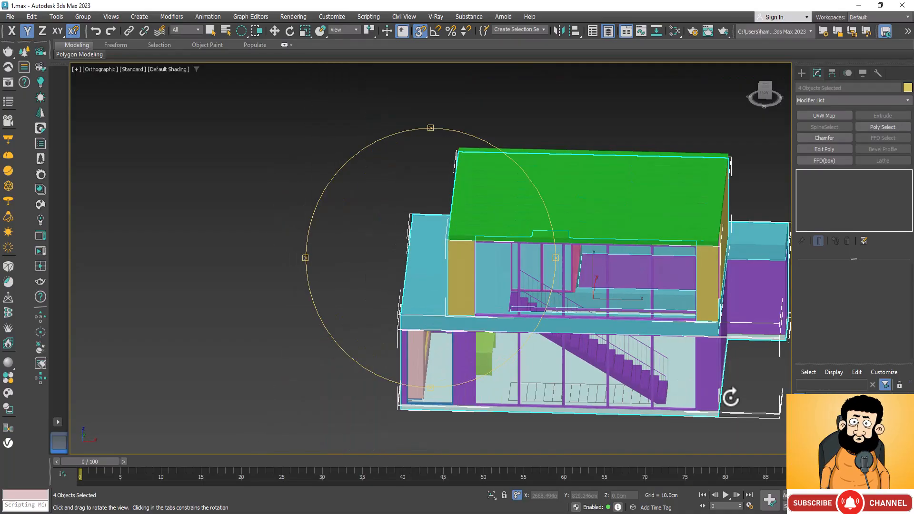
pyautogui.moveTo(497, 353); pyautogui.dragTo(713, 382)
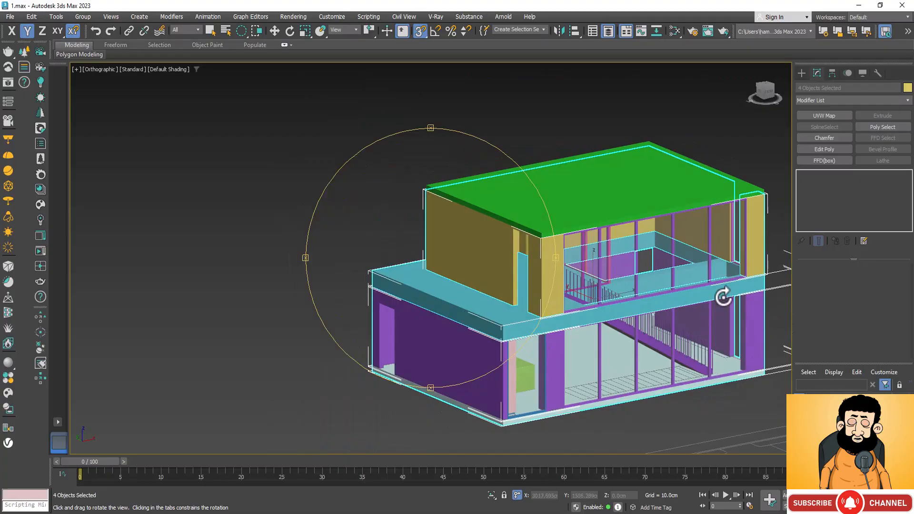
pyautogui.scroll(4, 724, 295)
pyautogui.scroll(-2, 563, 316)
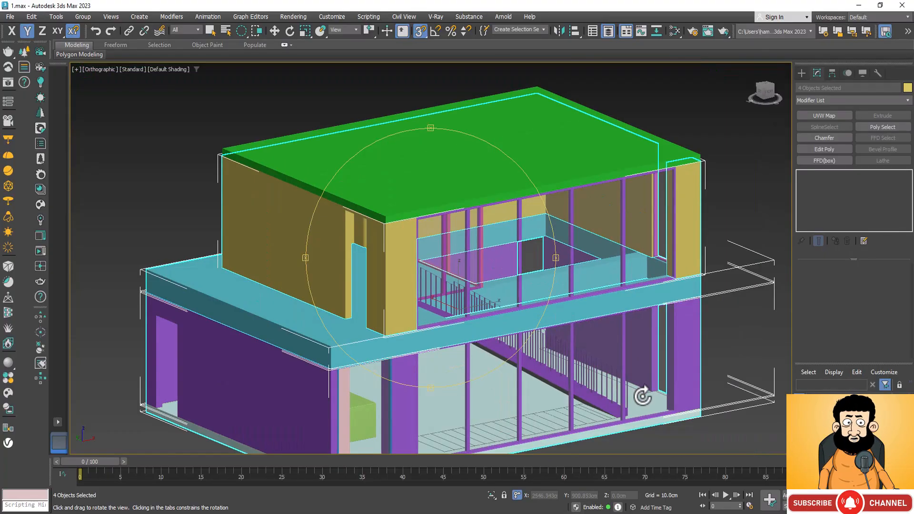
pyautogui.scroll(2, 645, 386)
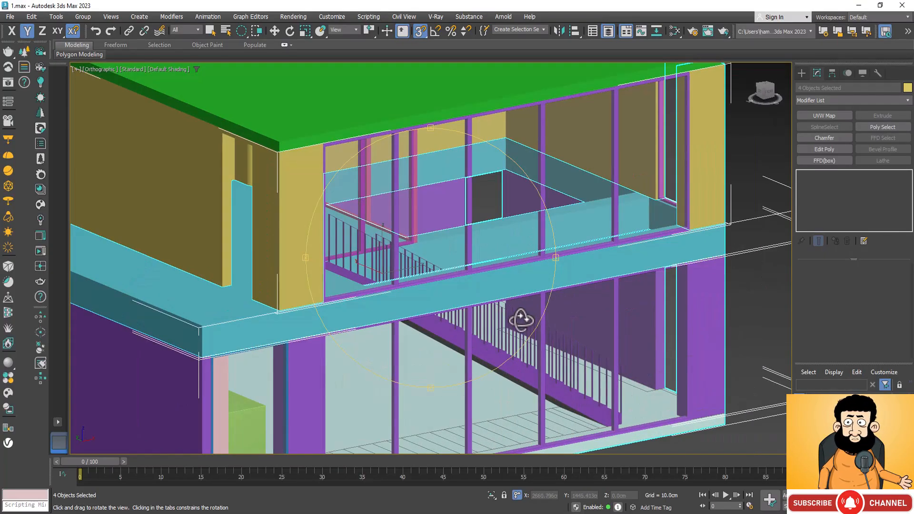
pyautogui.moveTo(520, 321); pyautogui.dragTo(496, 326)
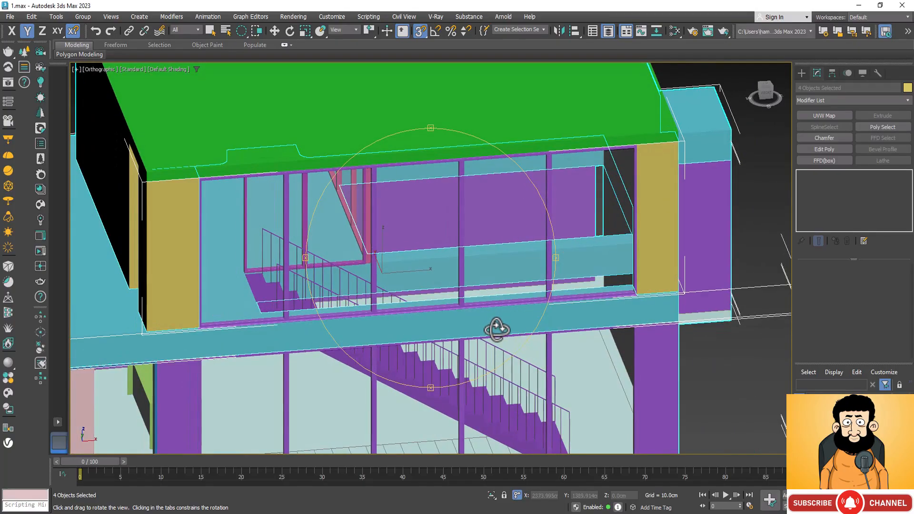
pyautogui.moveTo(424, 306); pyautogui.dragTo(464, 302)
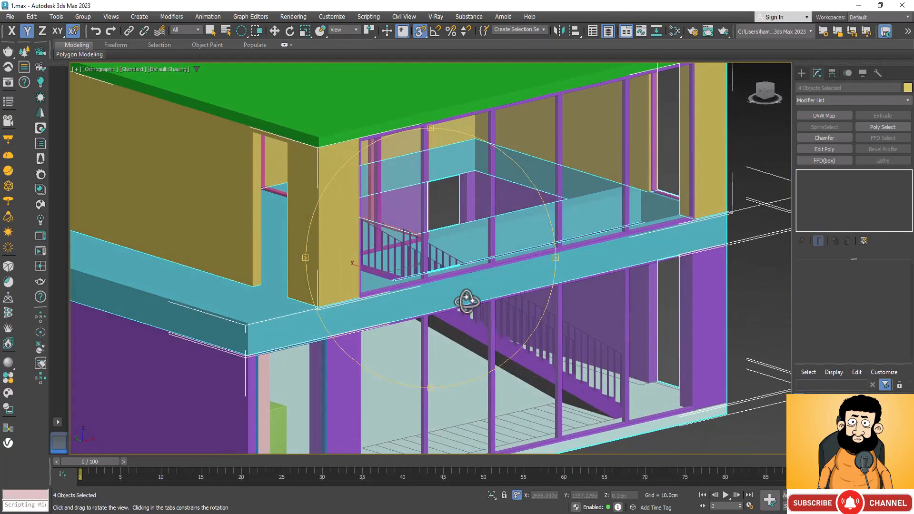
# Select the upper walls, lower walls, ground-floor slab and upper-floor slab, and isolate these four objects.
pyautogui.press('w')
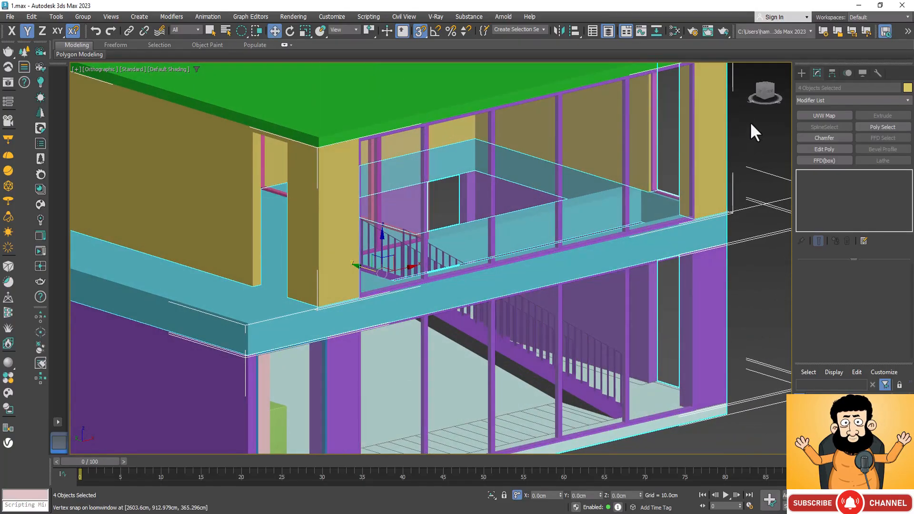
pyautogui.click(724, 135)
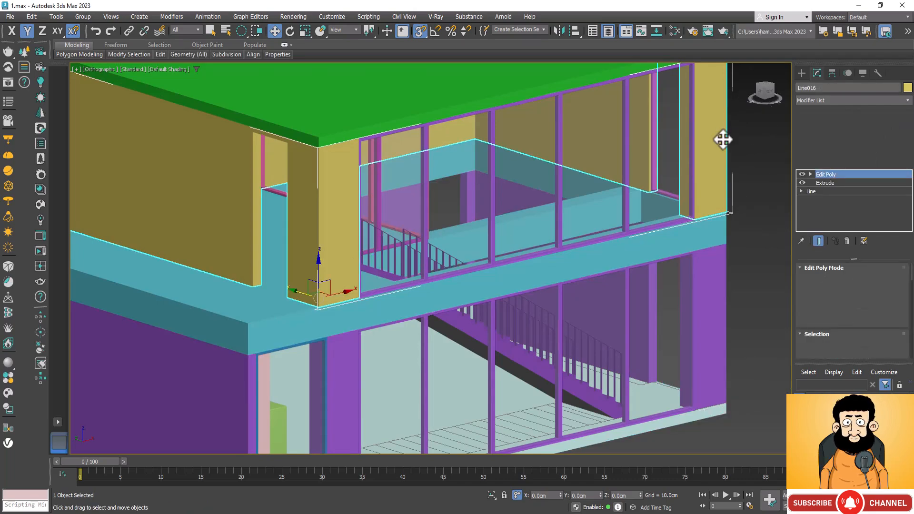
pyautogui.keyDown('ctrl'); pyautogui.click(710, 292); pyautogui.keyUp('ctrl')
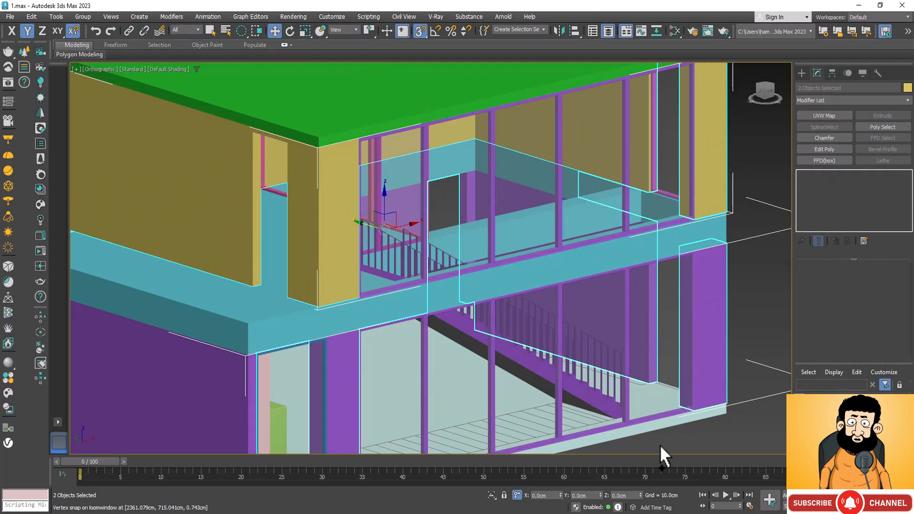
pyautogui.keyDown('ctrl'); pyautogui.click(691, 419); pyautogui.keyUp('ctrl')
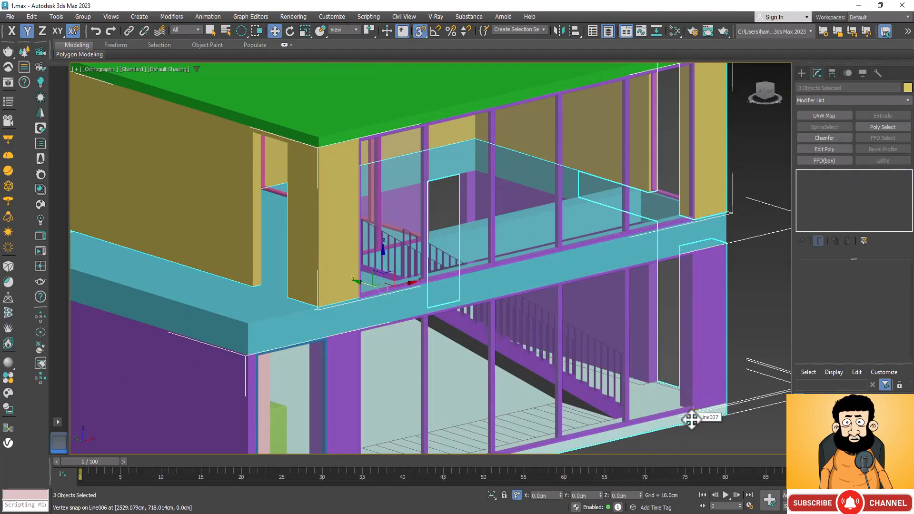
pyautogui.keyDown('ctrl'); pyautogui.click(723, 223); pyautogui.keyUp('ctrl')
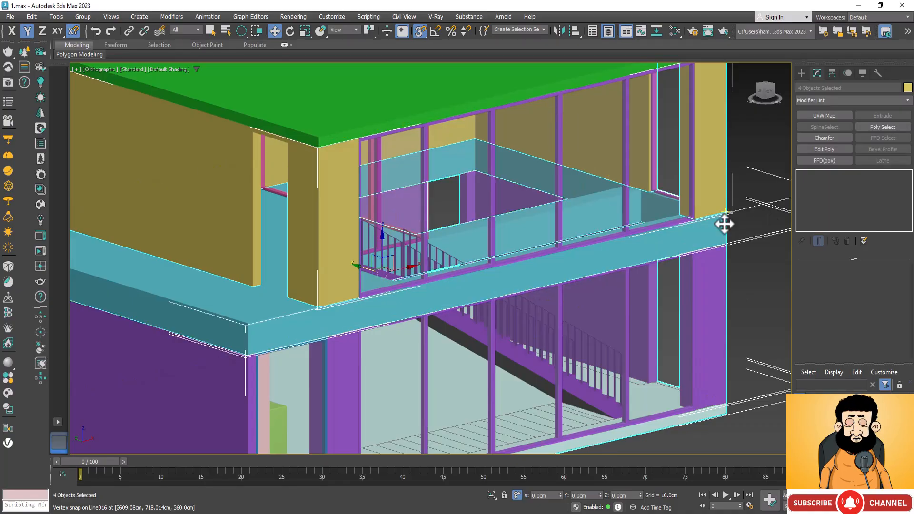
pyautogui.click(491, 495)
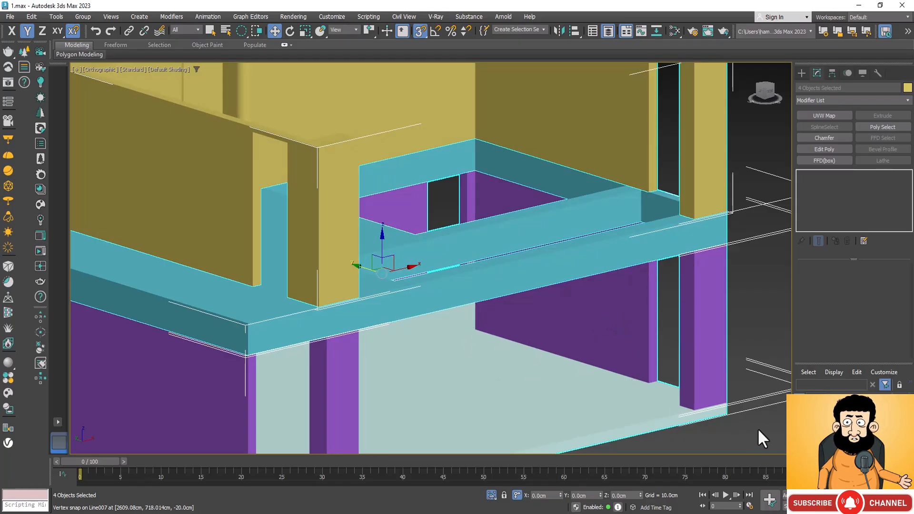
# Create an AutoGrid box about 403 × 86 × 22 cm on the ground-floor slab, starting at the corner and running along the purple wall.
pyautogui.hotkey('ctrl', 'r')
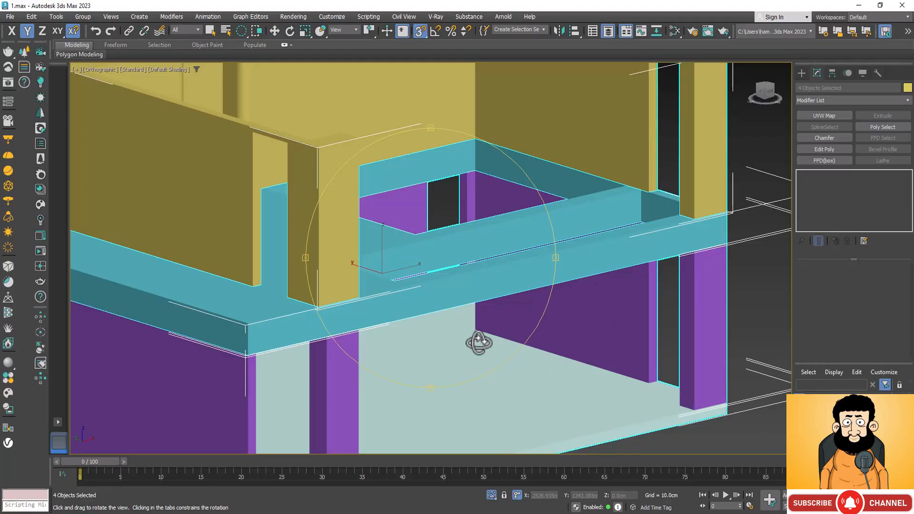
pyautogui.moveTo(480, 341); pyautogui.dragTo(524, 362)
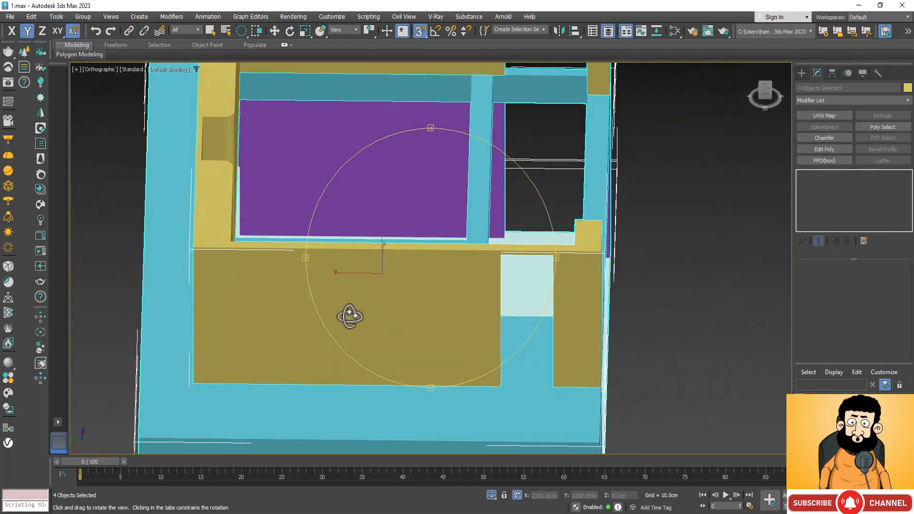
pyautogui.moveTo(350, 316); pyautogui.dragTo(593, 267)
pyautogui.scroll(5, 327, 202)
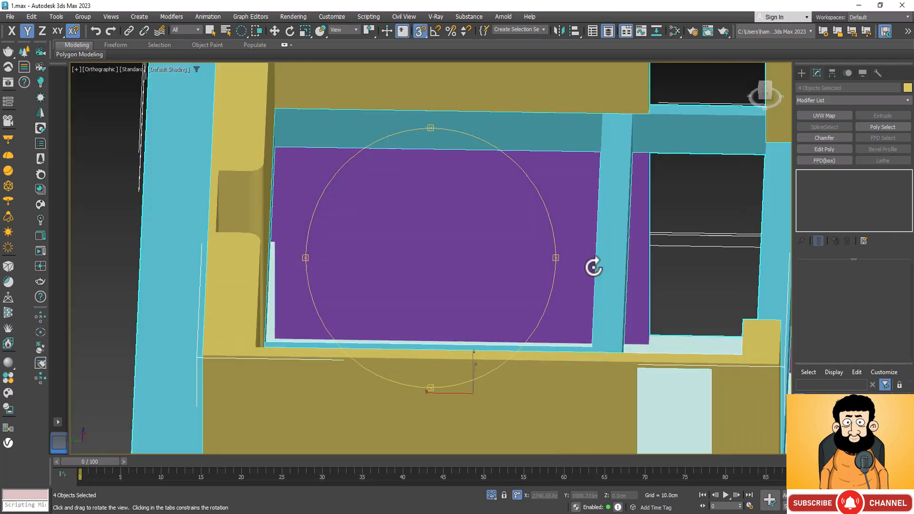
pyautogui.moveTo(496, 300); pyautogui.dragTo(520, 301)
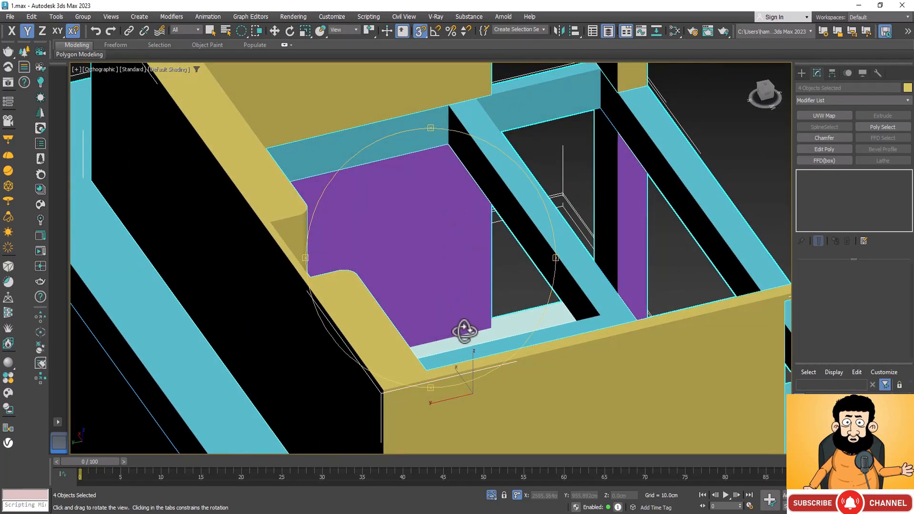
pyautogui.moveTo(475, 327); pyautogui.dragTo(438, 359)
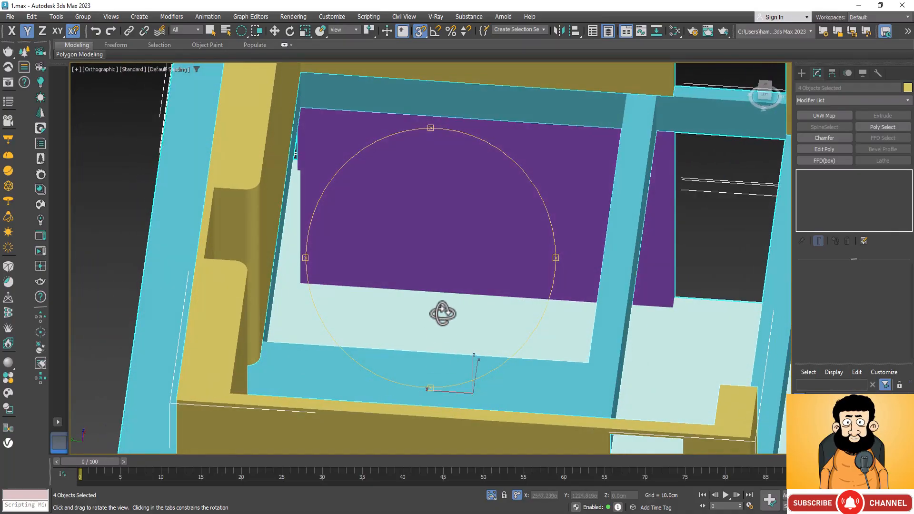
pyautogui.click(802, 73)
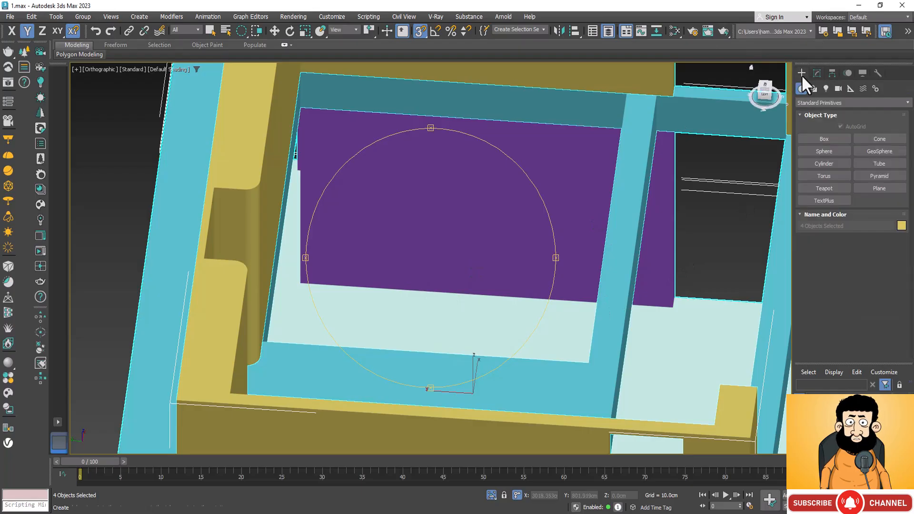
pyautogui.click(825, 139)
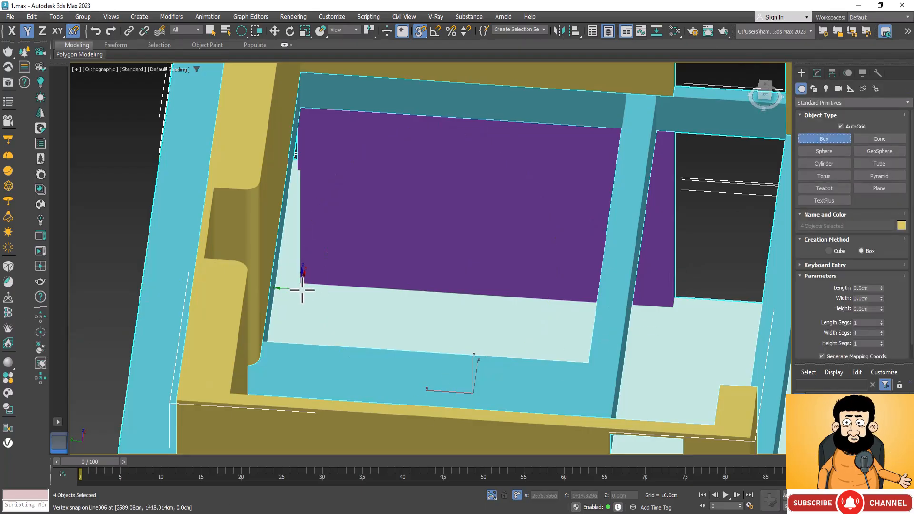
pyautogui.moveTo(300, 284); pyautogui.dragTo(594, 346)
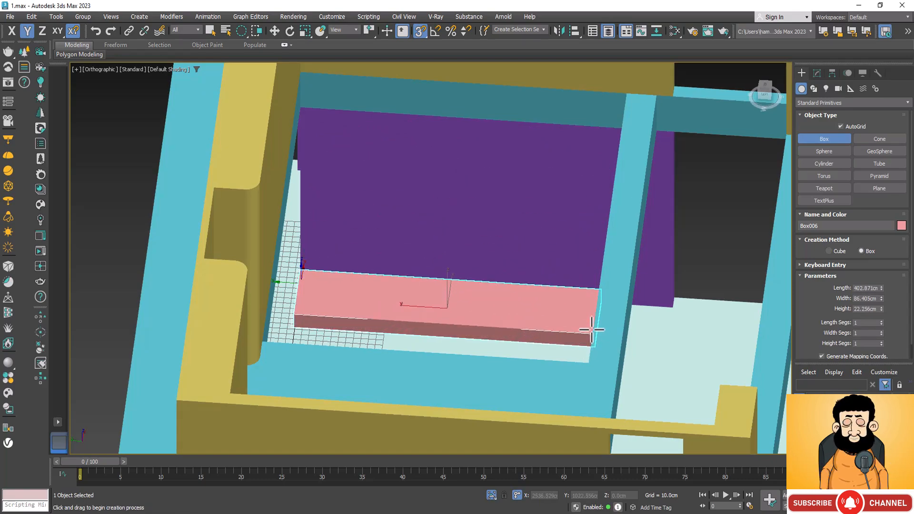
pyautogui.click(591, 329)
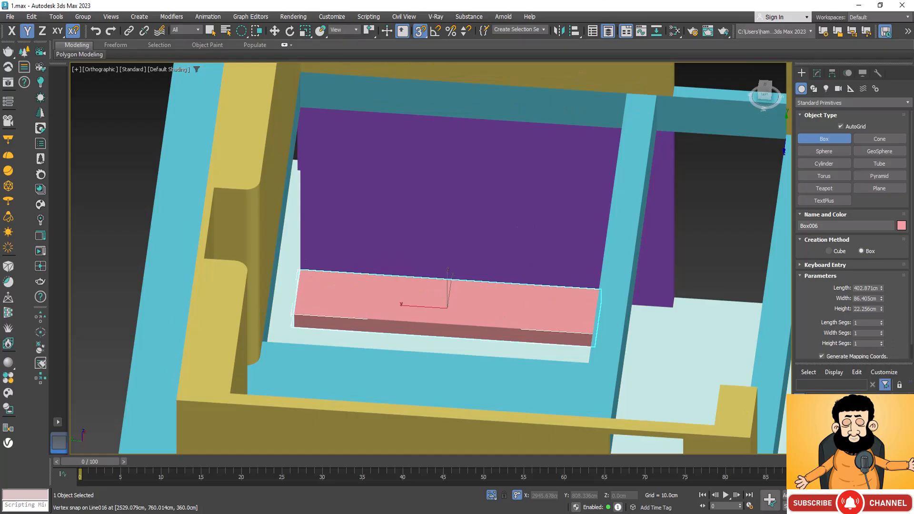
# Add an Edit Poly modifier to the new box, working in a wireframe top view.
pyautogui.moveTo(483, 355)
pyautogui.keyDown('alt'); pyautogui.mouseDown(button='middle')
pyautogui.moveTo(512, 358)
pyautogui.moveTo(524, 347)
pyautogui.moveTo(495, 337)
pyautogui.moveTo(465, 346)
pyautogui.moveTo(481, 358)
pyautogui.mouseUp(button='middle'); pyautogui.keyUp('alt')
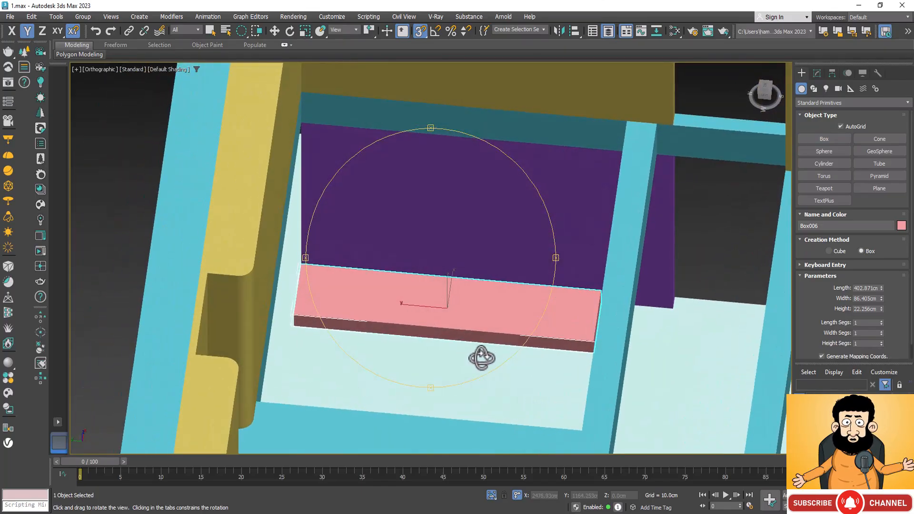
pyautogui.press('t')
pyautogui.scroll(-14, 471, 251)
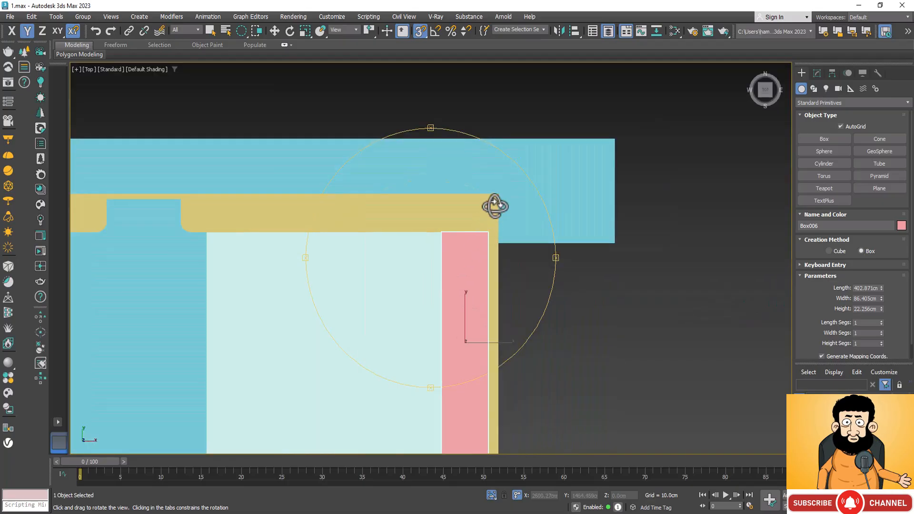
pyautogui.scroll(12, 486, 266)
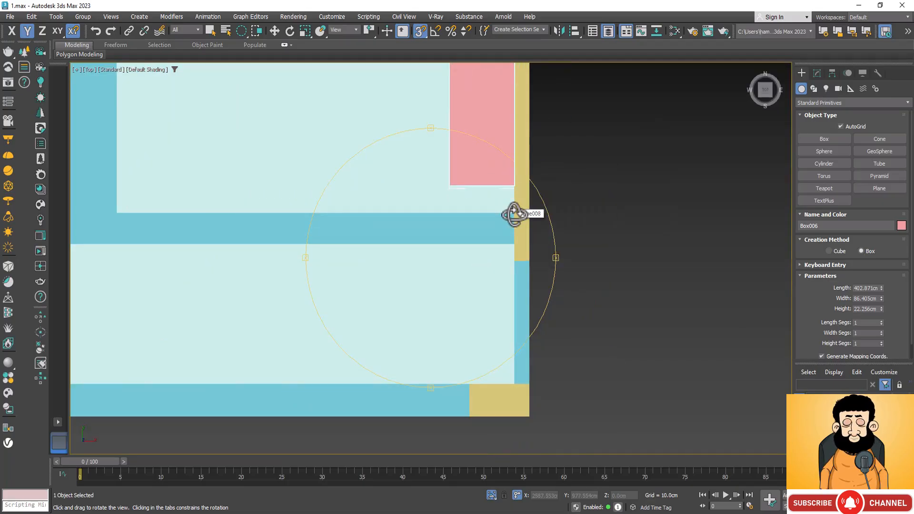
pyautogui.rightClick(594, 228)
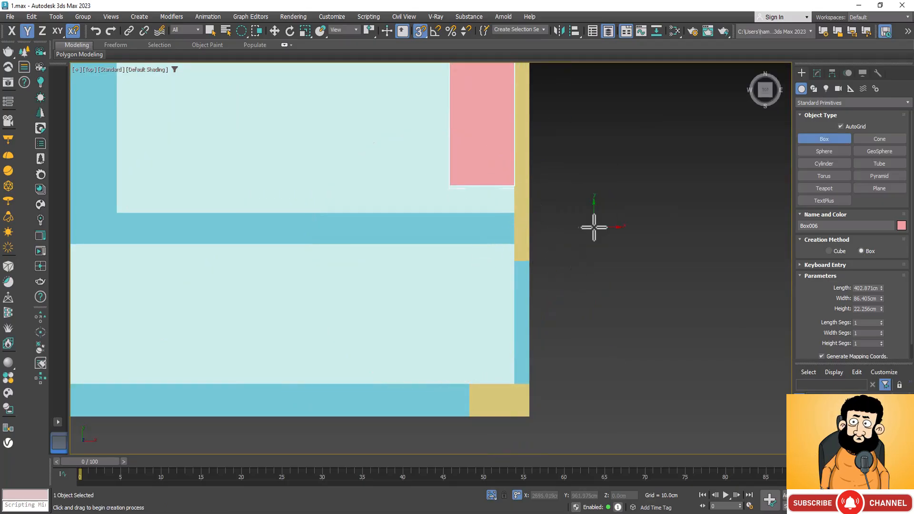
pyautogui.click(442, 232)
pyautogui.press('F3')
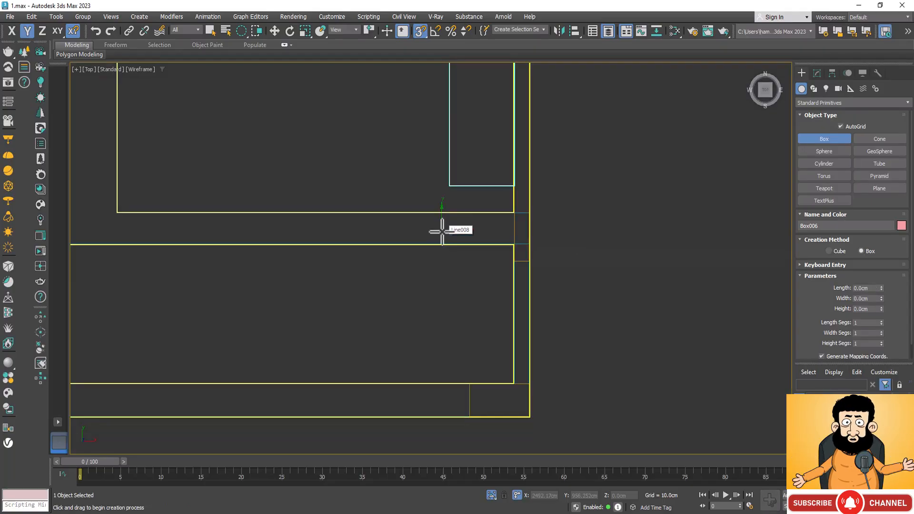
pyautogui.scroll(-2, 575, 287)
pyautogui.scroll(-2, 575, 287)
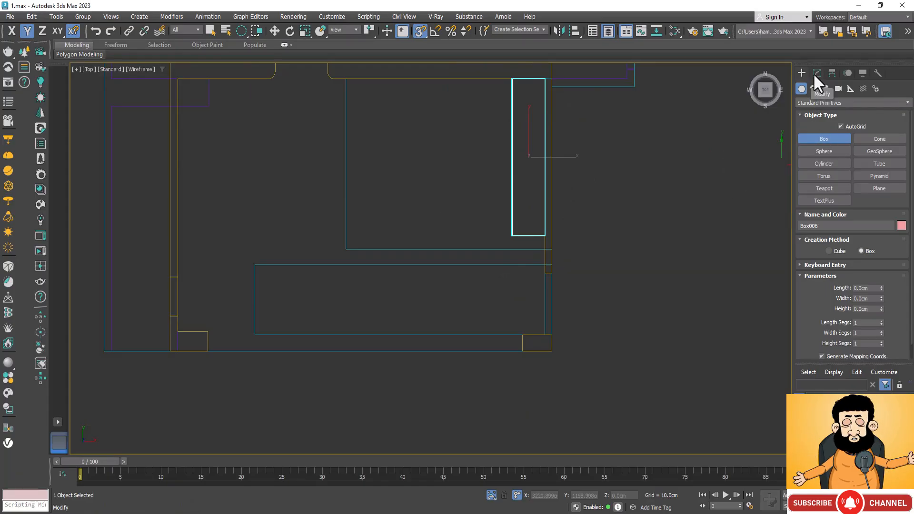
pyautogui.click(813, 73)
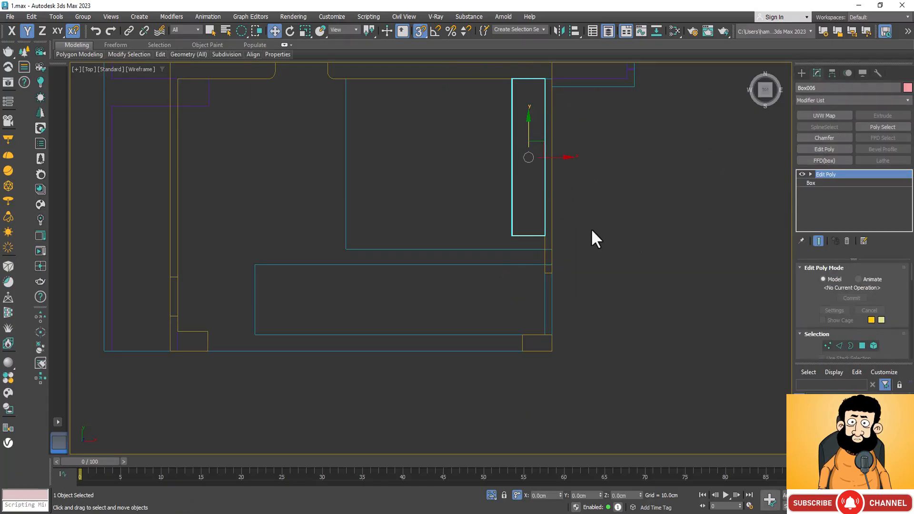
# Move the vertices at the box's open end to line up with the edge of the upper-floor slab opening.
pyautogui.press('1')
pyautogui.moveTo(592, 222); pyautogui.dragTo(267, 262)
pyautogui.scroll(2, 534, 222)
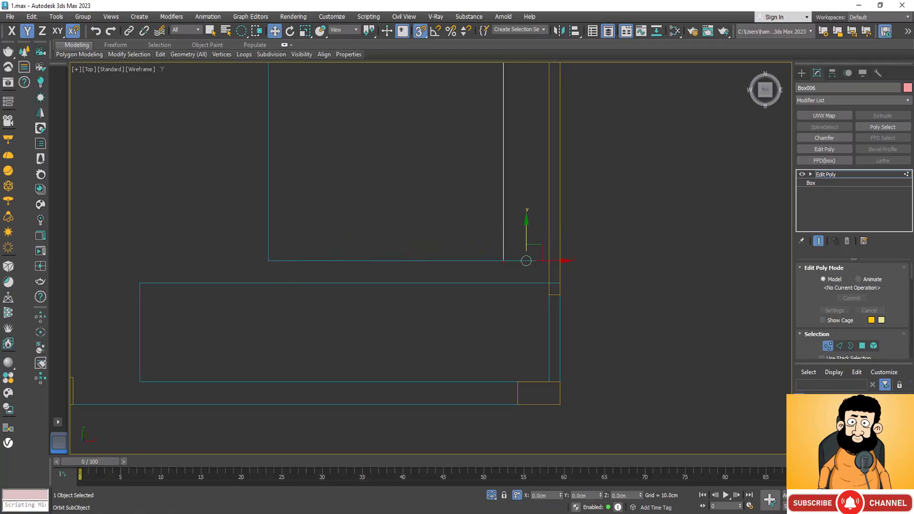
pyautogui.press('F3')
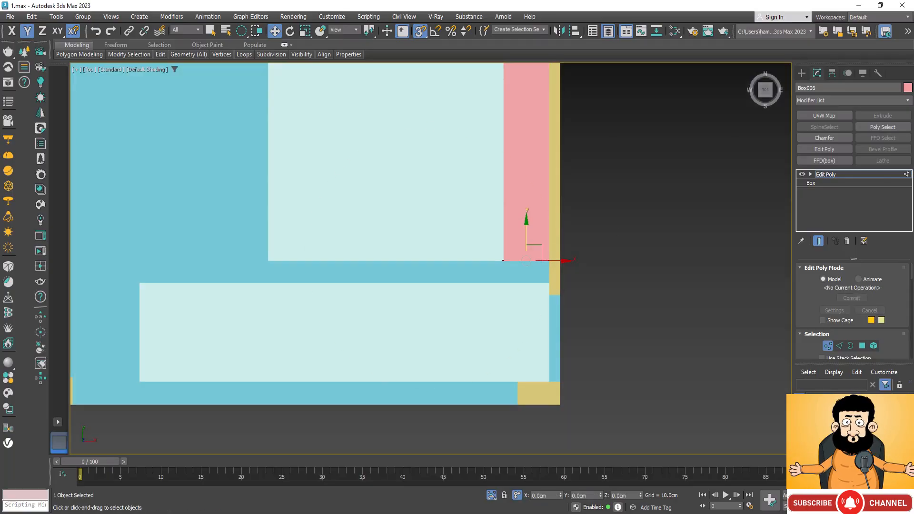
pyautogui.keyDown('alt'); pyautogui.moveTo(449, 363); pyautogui.dragTo(519, 314, button='middle'); pyautogui.keyUp('alt')
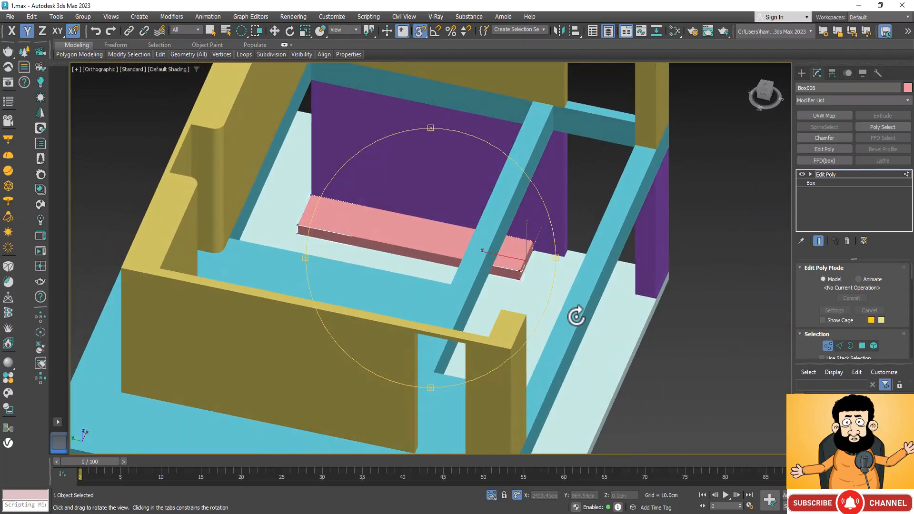
# Set the base box's width to 48 cm and height to 44.5 cm beneath the Edit Poly modifier.
pyautogui.click(815, 183)
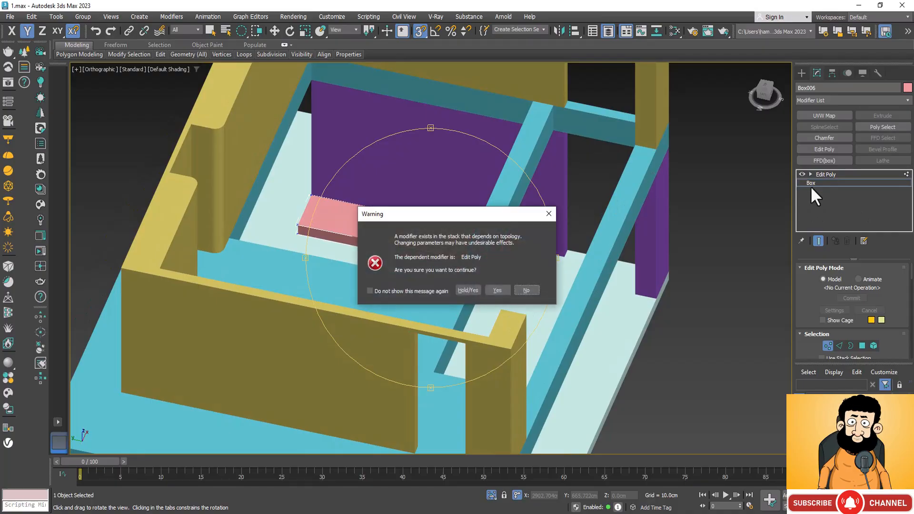
pyautogui.click(468, 290)
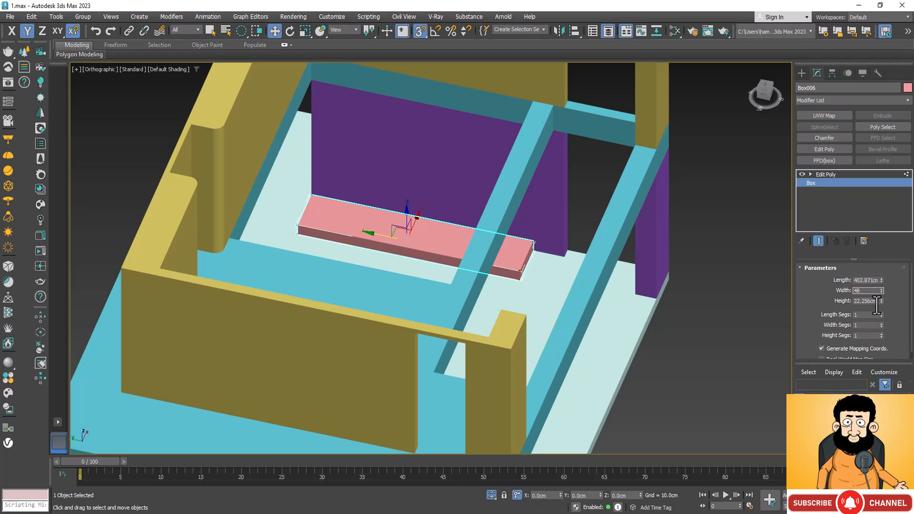
pyautogui.press('Tab')
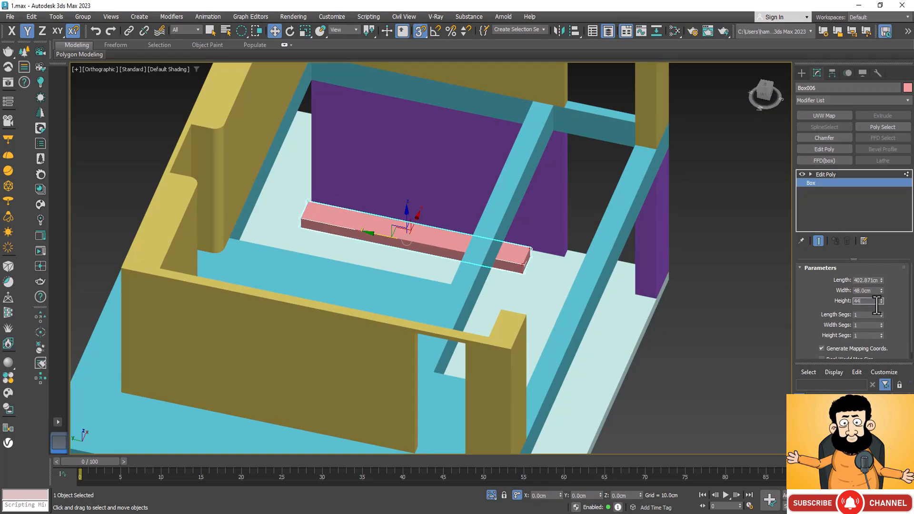
pyautogui.press('Return')
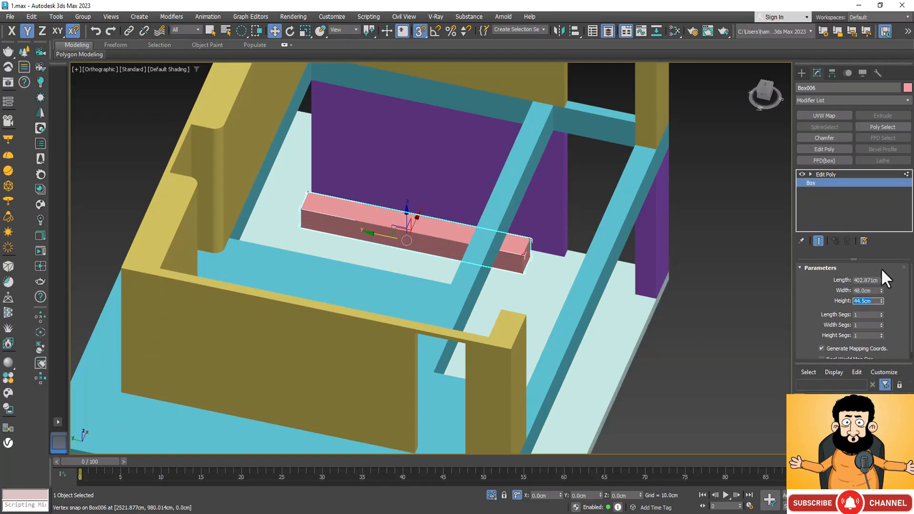
# Set the base box's length to 438 cm and return to its Edit Poly modifier at object level.
pyautogui.doubleClick(874, 281)
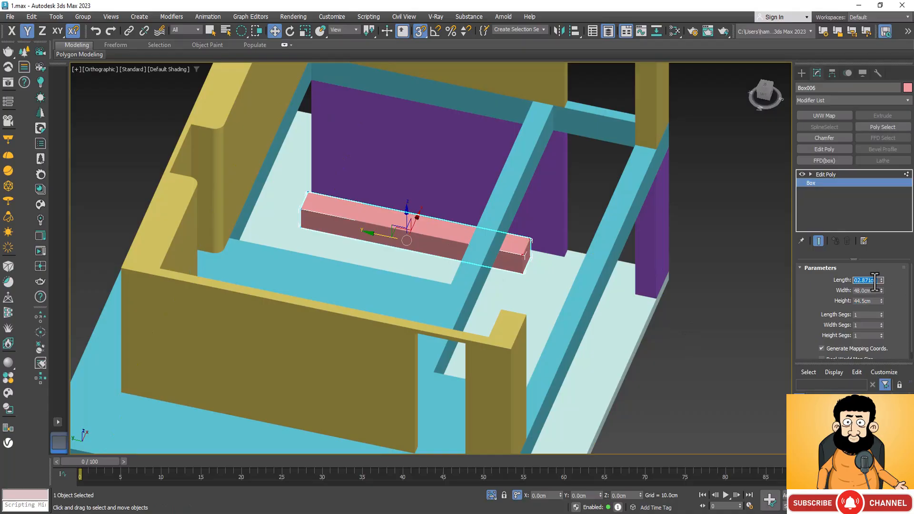
pyautogui.press('Return')
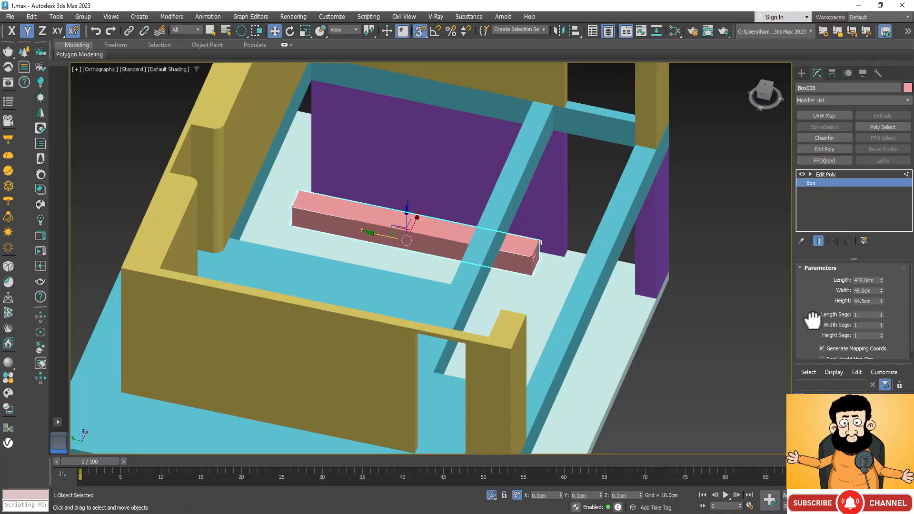
pyautogui.press('1')
pyautogui.scroll(5, 566, 282)
pyautogui.keyDown('alt'); pyautogui.moveTo(474, 272); pyautogui.dragTo(436, 338, button='middle'); pyautogui.keyUp('alt')
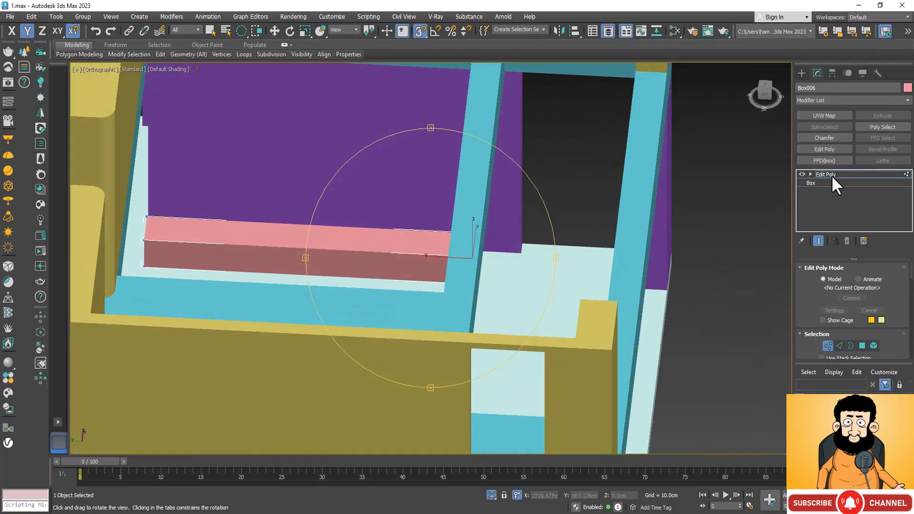
pyautogui.click(832, 174)
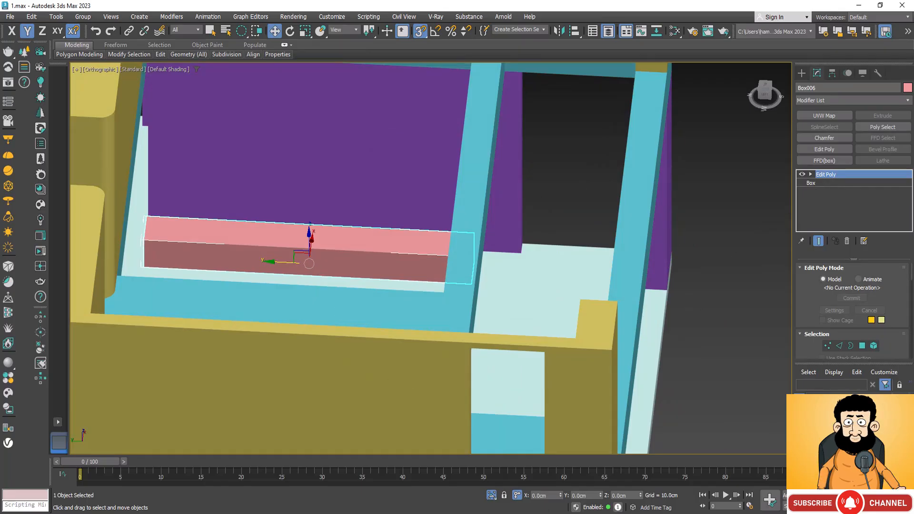
# Create an AutoGrid box about 16 × 9 × 6 cm on top of the low box, starting at its open-end corner against the purple wall.
pyautogui.click(803, 73)
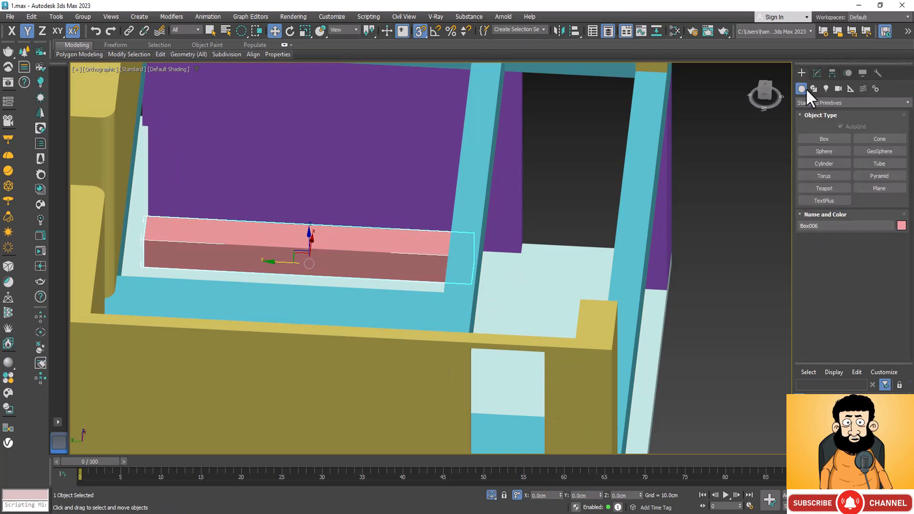
pyautogui.click(824, 138)
pyautogui.scroll(10, 496, 181)
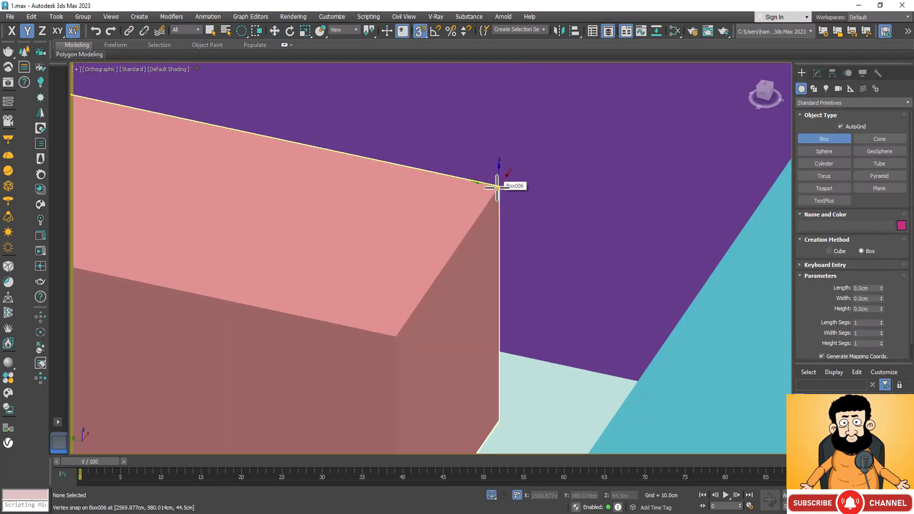
pyautogui.moveTo(497, 187)
pyautogui.mouseDown()
pyautogui.moveTo(454, 215)
pyautogui.moveTo(424, 198)
pyautogui.moveTo(387, 197)
pyautogui.mouseUp()
pyautogui.click(388, 151)
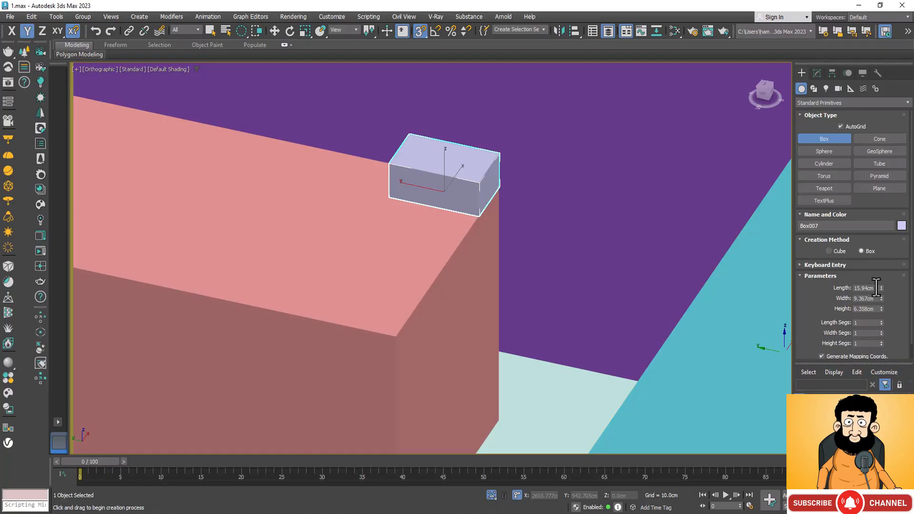
# Set the small box's length to 5 cm and width to 20 cm.
pyautogui.write('5')
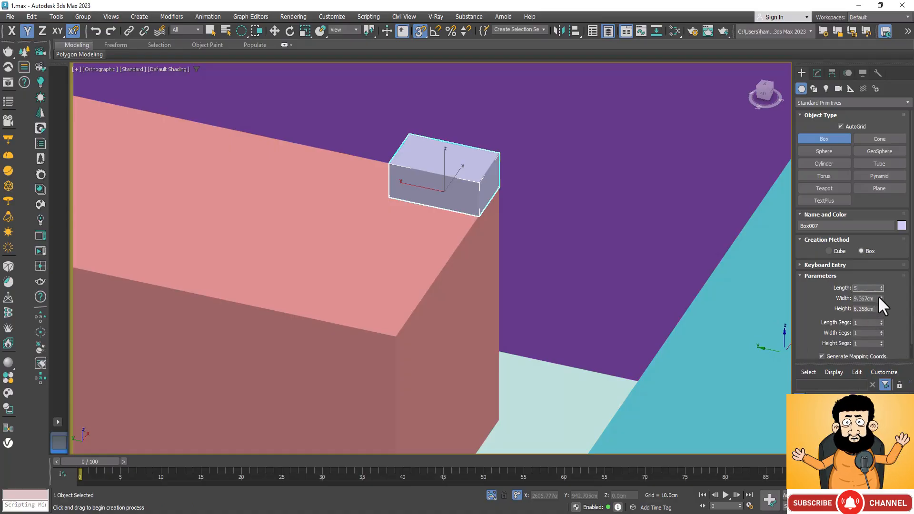
pyautogui.press('Tab')
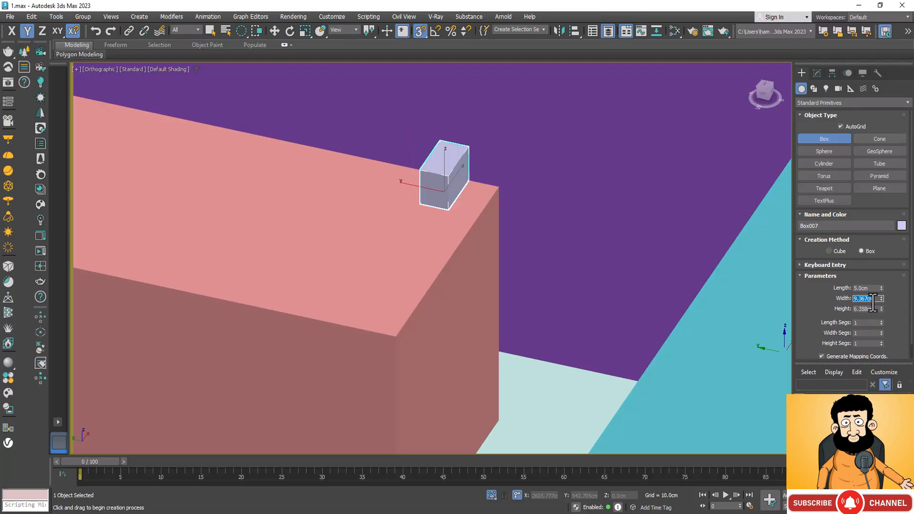
pyautogui.write('20')
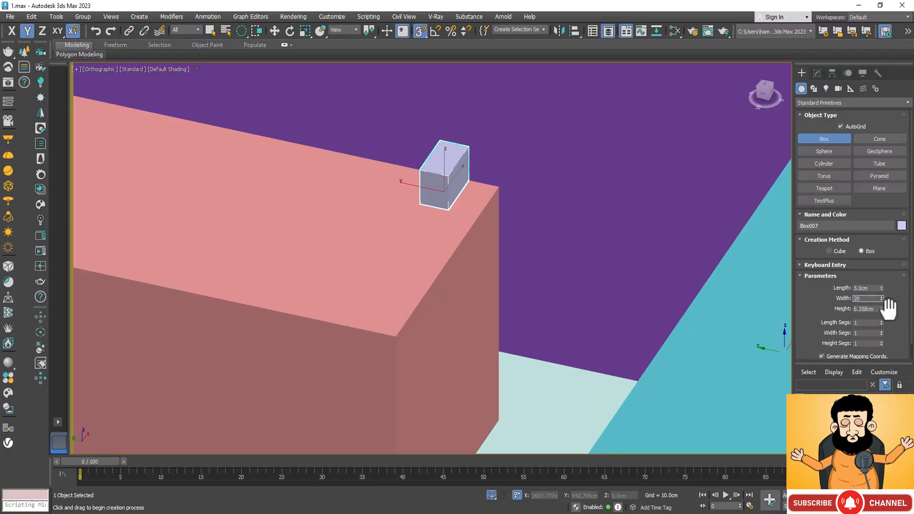
pyautogui.press('Return')
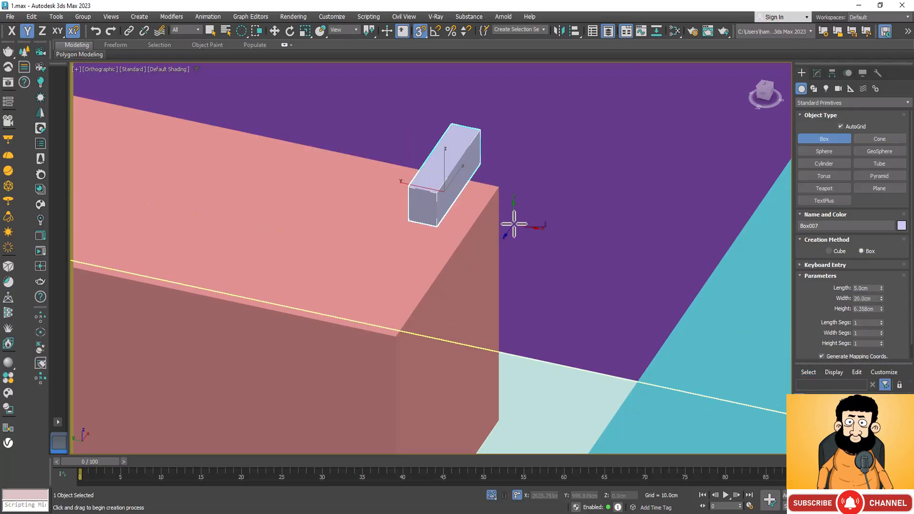
# Snap the small box's back bottom corner onto the low box's top corner at the purple wall.
pyautogui.press('w')
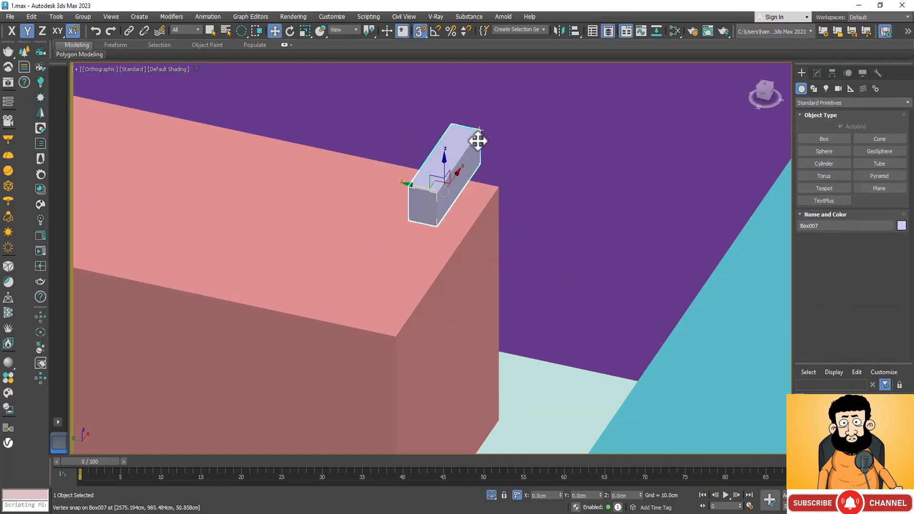
pyautogui.moveTo(457, 177); pyautogui.dragTo(378, 265)
pyautogui.click(74, 31)
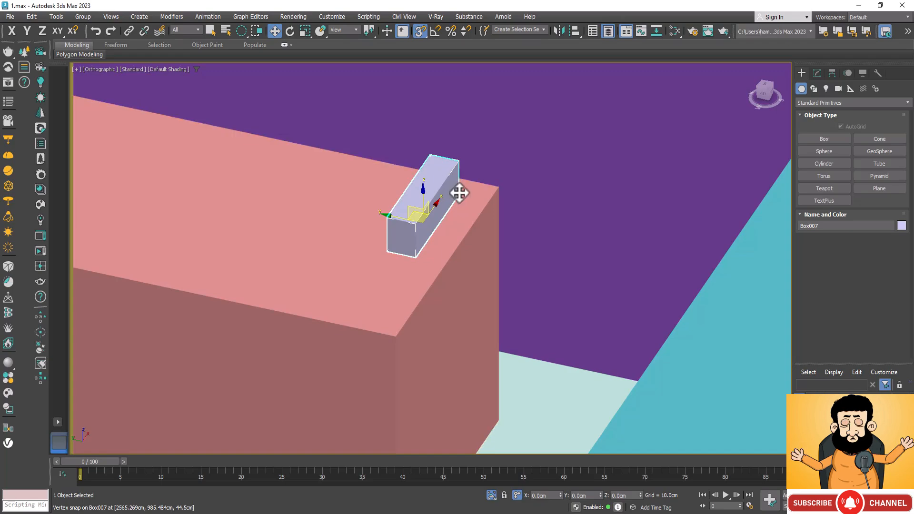
pyautogui.moveTo(459, 190); pyautogui.dragTo(499, 190)
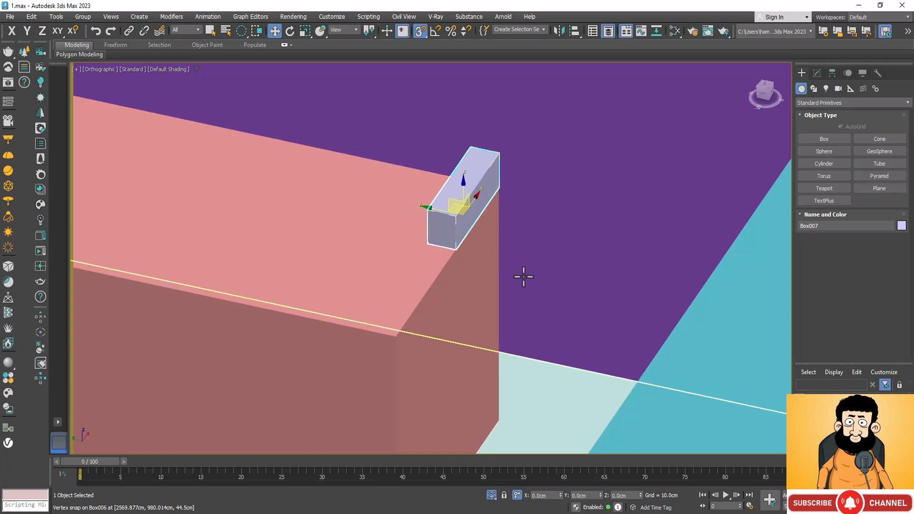
# Add an Edit Poly modifier to the small box and select its four top vertices.
pyautogui.click(817, 74)
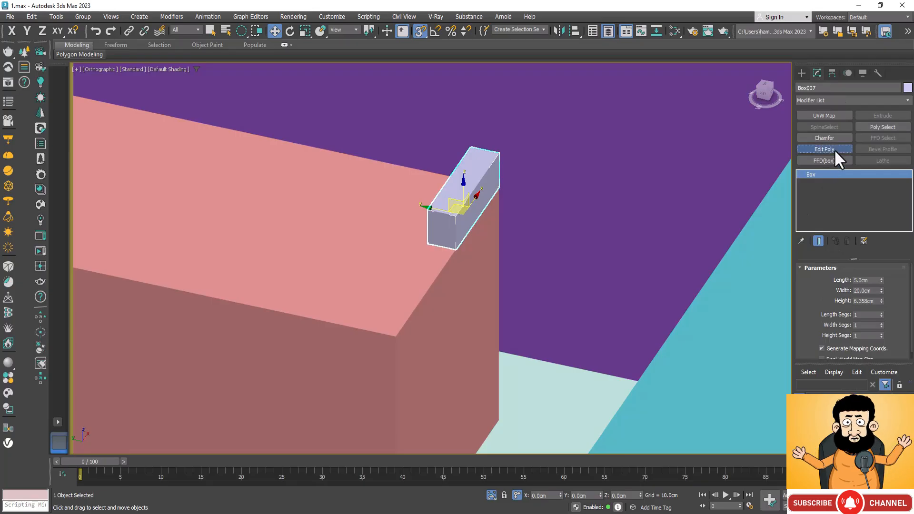
pyautogui.click(834, 150)
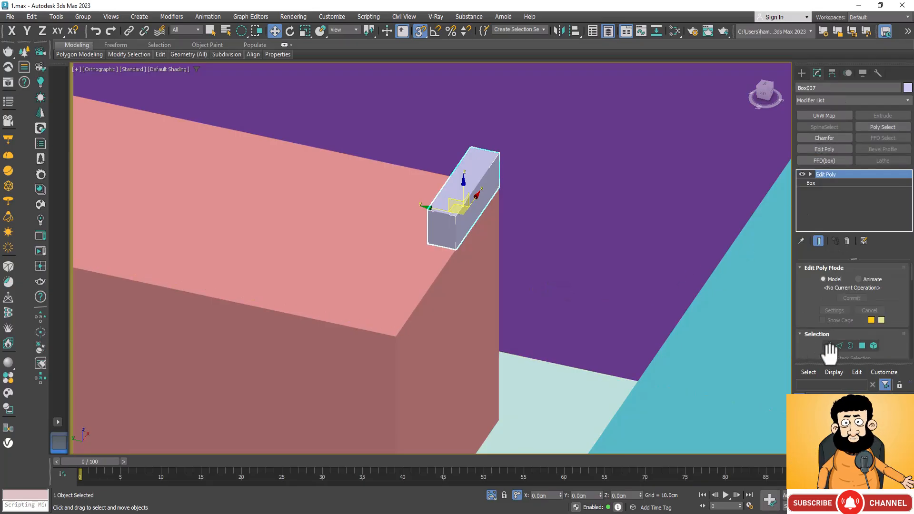
pyautogui.press('1')
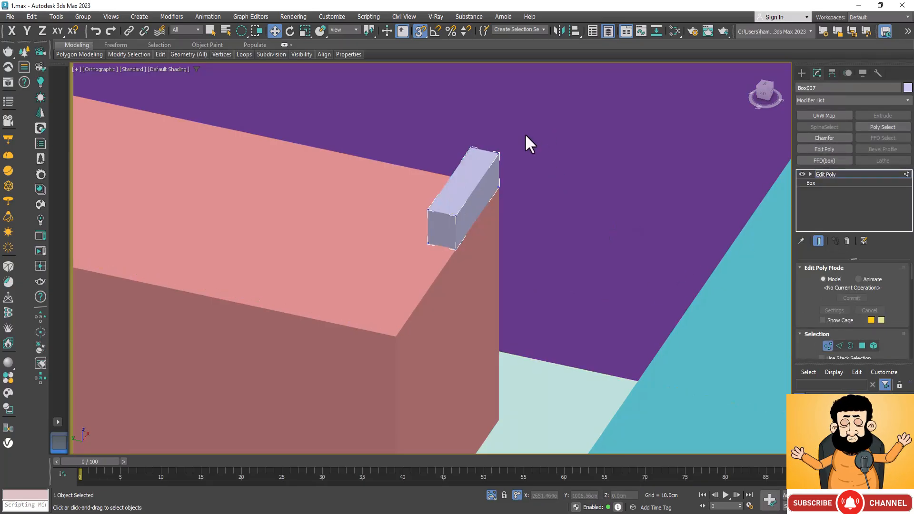
pyautogui.moveTo(512, 129); pyautogui.dragTo(471, 187)
pyautogui.scroll(5, 482, 137)
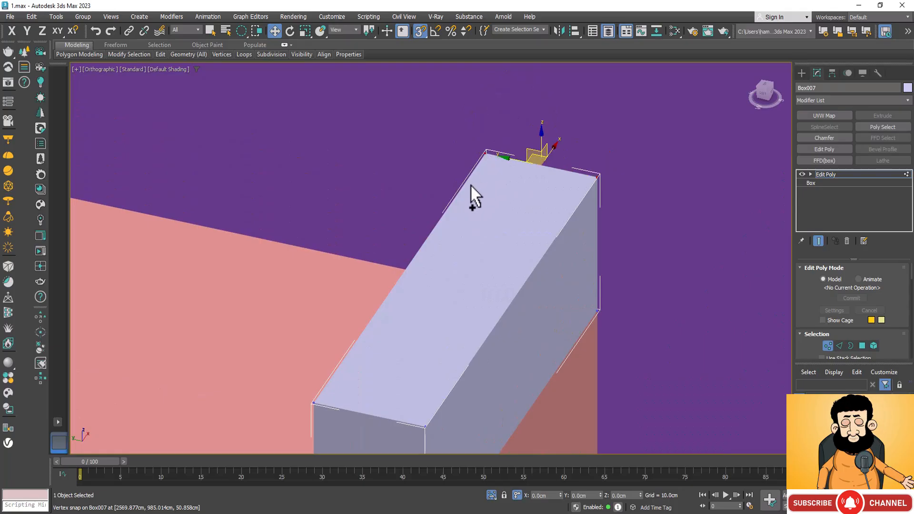
pyautogui.scroll(-5, 489, 135)
pyautogui.scroll(6, 436, 239)
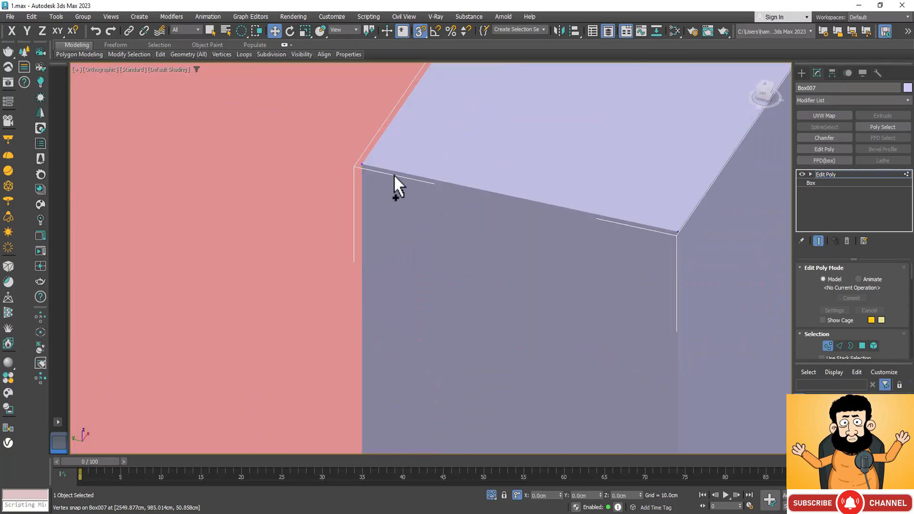
pyautogui.click(370, 168)
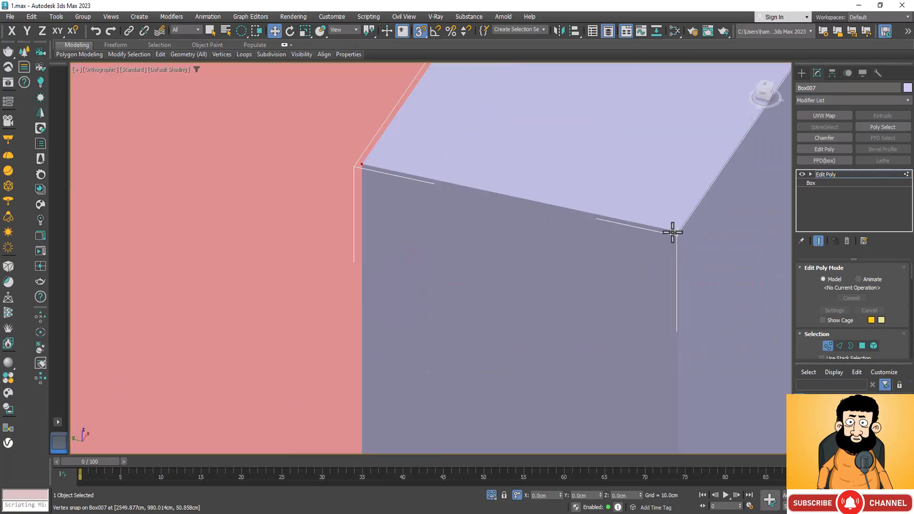
pyautogui.scroll(-5, 566, 295)
pyautogui.scroll(-5, 549, 307)
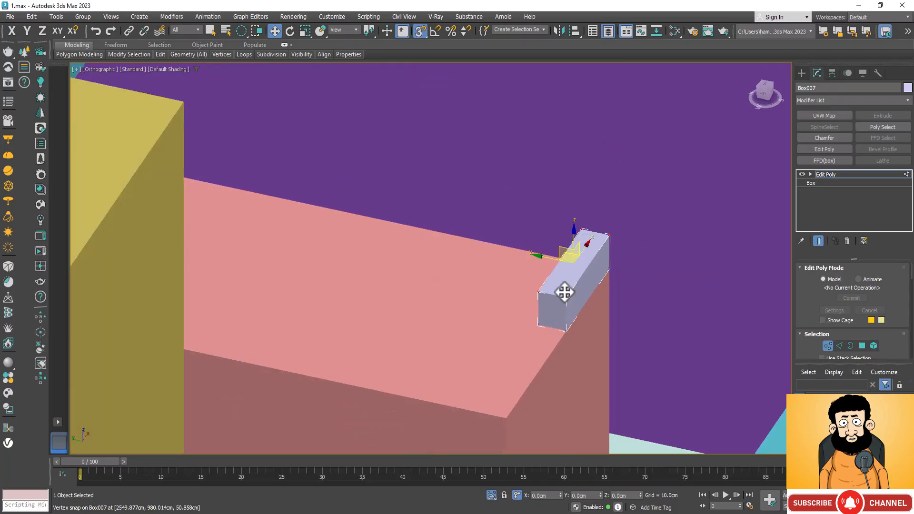
pyautogui.scroll(-6, 560, 298)
pyautogui.scroll(-2, 560, 299)
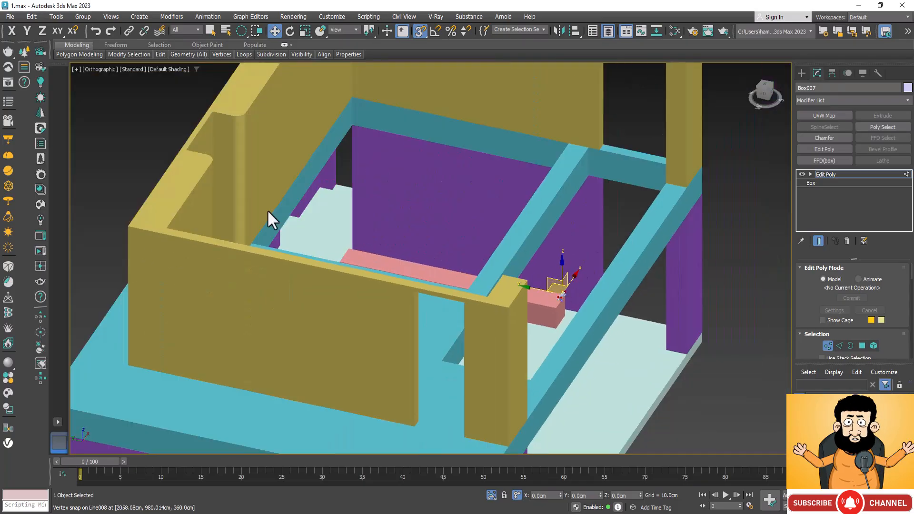
# Raise the selected top vertices along Z to the top of the yellow upper-floor wall, then leave vertex editing.
pyautogui.click(74, 31)
pyautogui.press('F6')
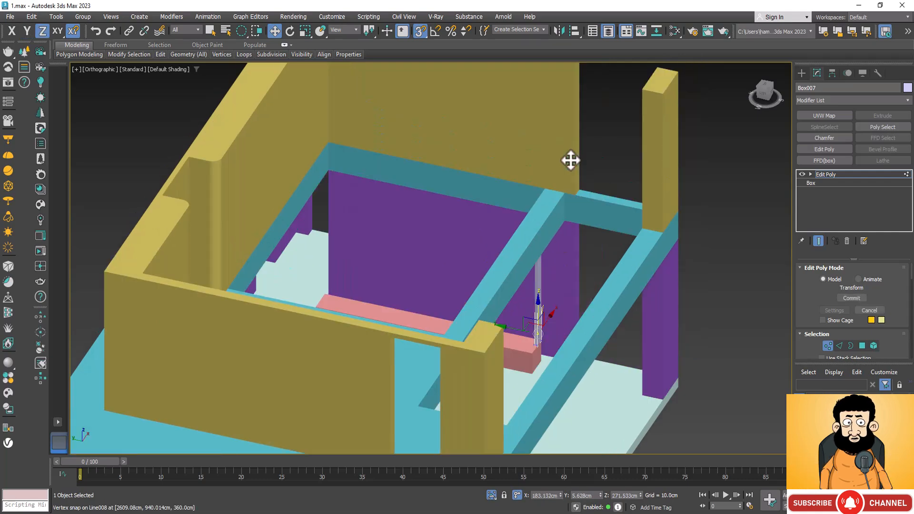
pyautogui.moveTo(569, 159); pyautogui.dragTo(549, 83)
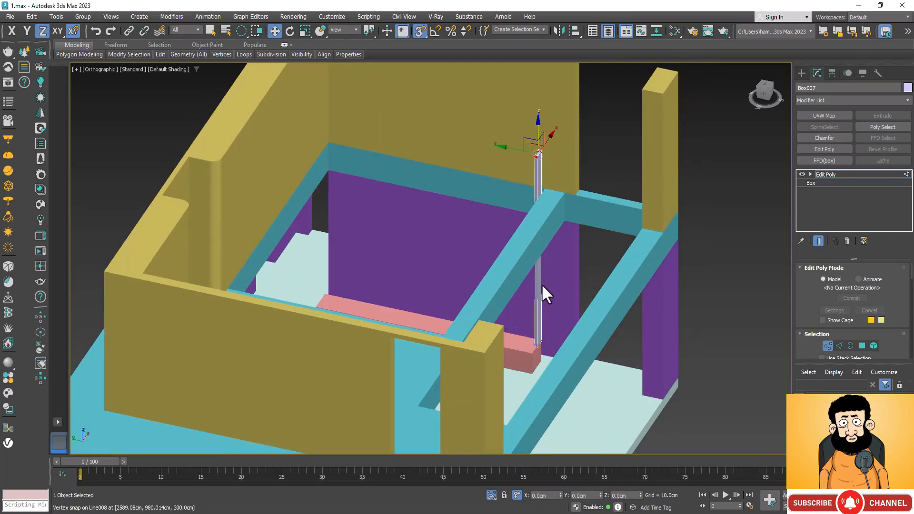
pyautogui.scroll(-3, 546, 362)
pyautogui.scroll(5, 542, 239)
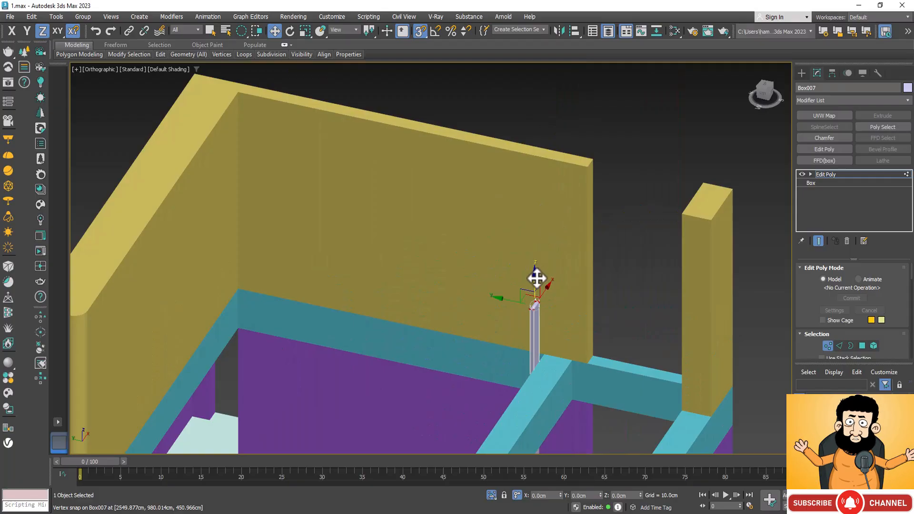
pyautogui.moveTo(539, 278); pyautogui.dragTo(586, 173)
pyautogui.scroll(-6, 585, 173)
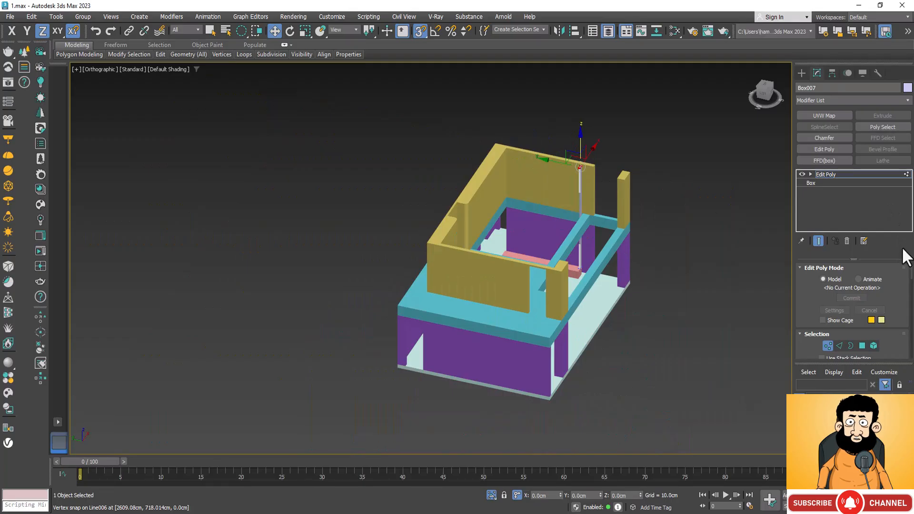
pyautogui.click(841, 174)
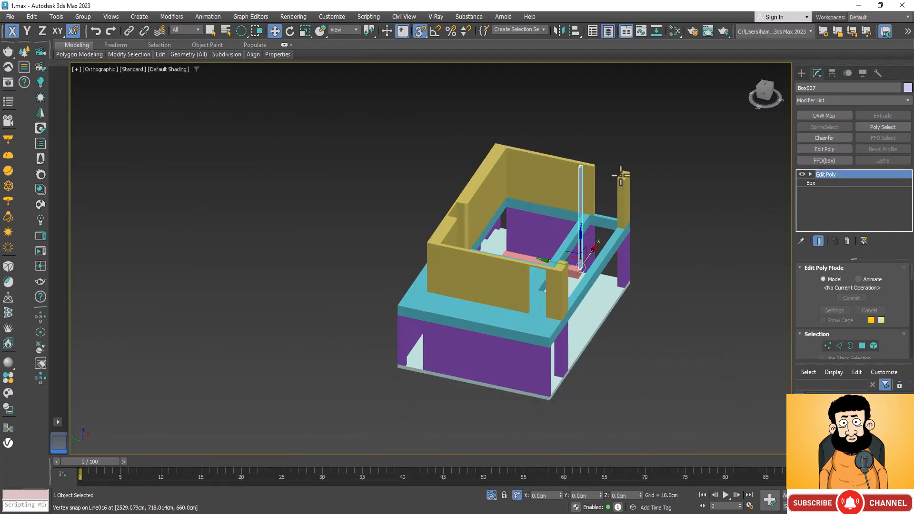
# Clone the tall post as an instance named Box008.
pyautogui.scroll(5, 543, 272)
pyautogui.hotkey('alt', 'w')
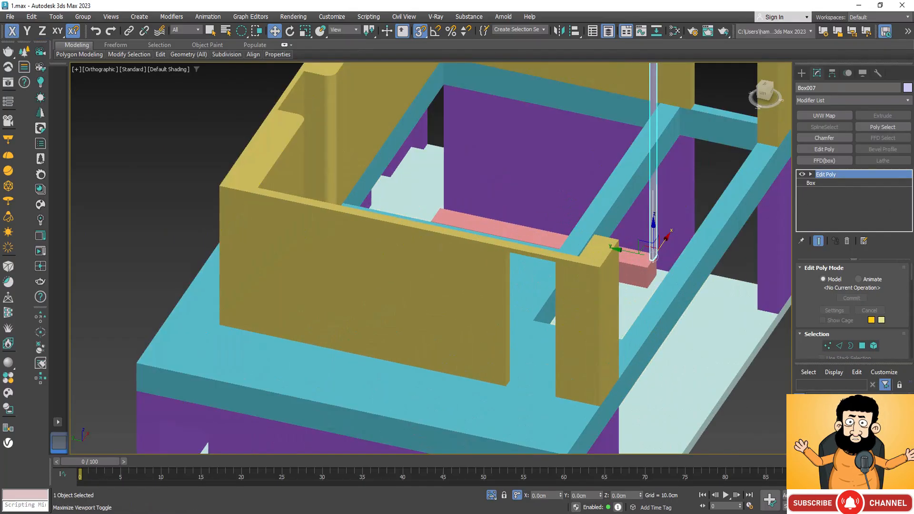
pyautogui.click(891, 506)
pyautogui.moveTo(515, 285); pyautogui.dragTo(550, 292)
pyautogui.scroll(4, 678, 254)
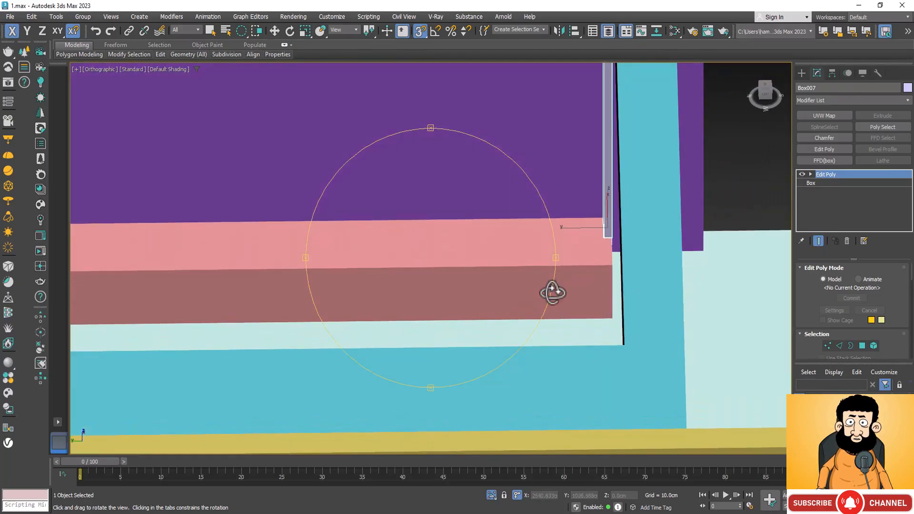
pyautogui.hotkey('ctrl', 'v')
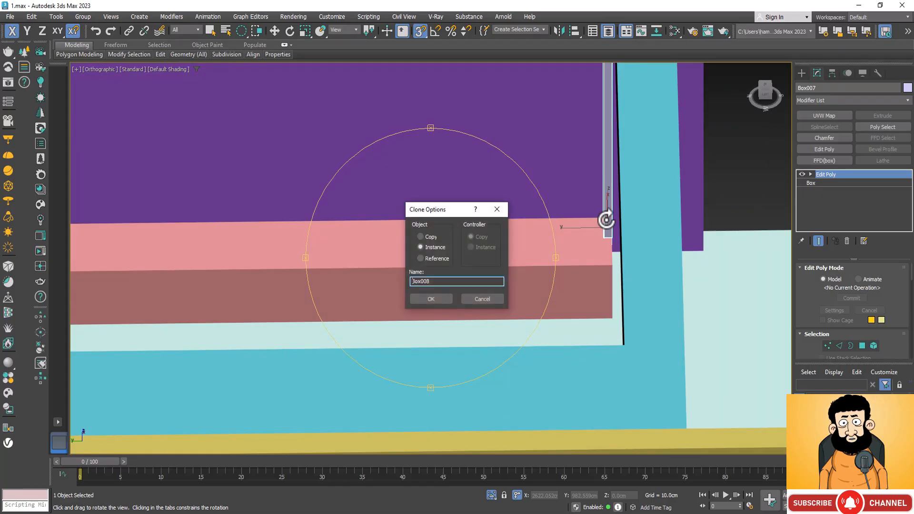
pyautogui.click(434, 299)
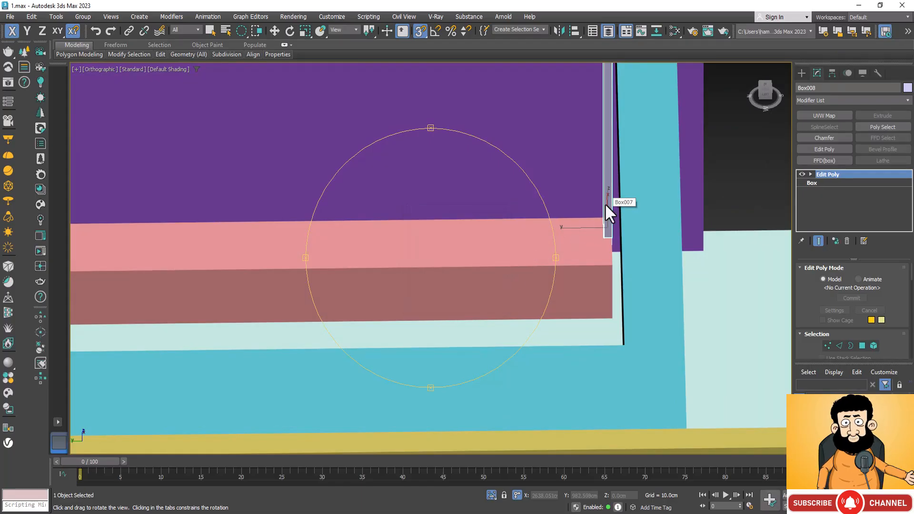
# Move the cloned post 45 cm along the Y axis, away from the low box's open end.
pyautogui.press('w')
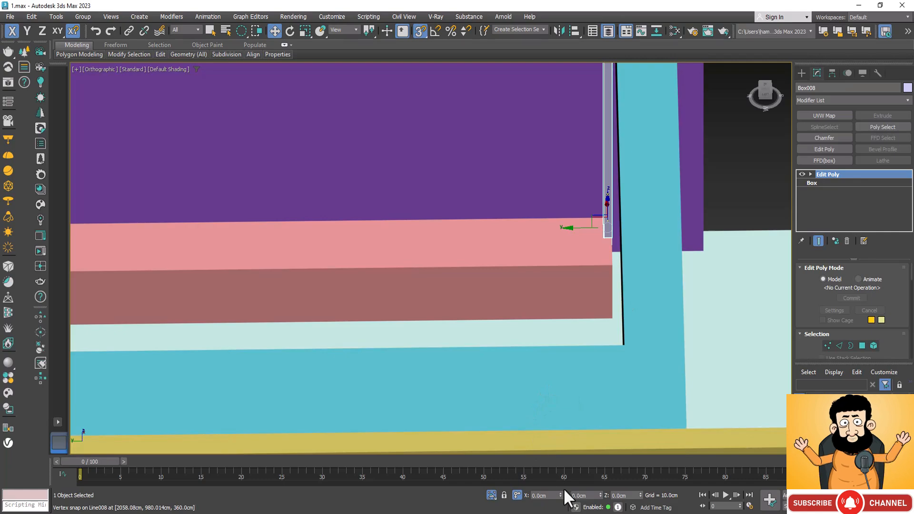
pyautogui.click(596, 496)
pyautogui.write('45')
pyautogui.press('Return')
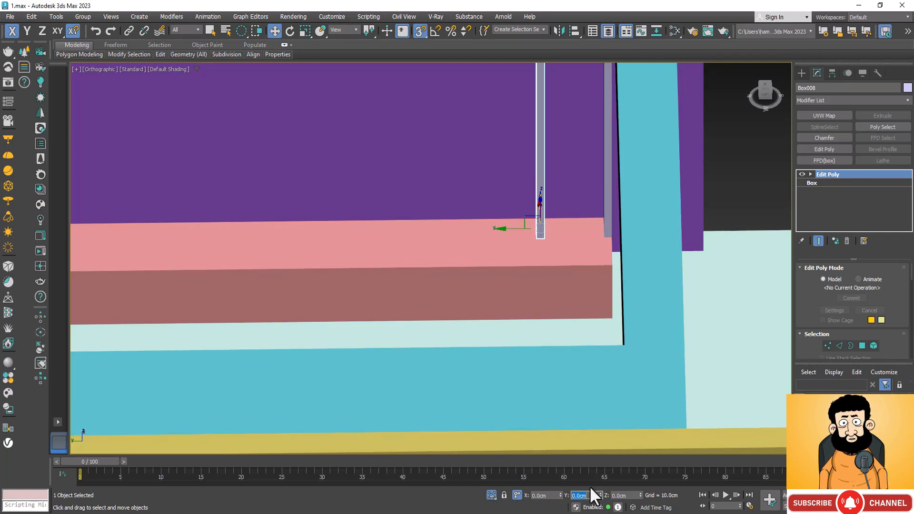
# Select both tall posts at the low box's open end and clone the pair along the Y axis as one copy.
pyautogui.scroll(-5, 612, 351)
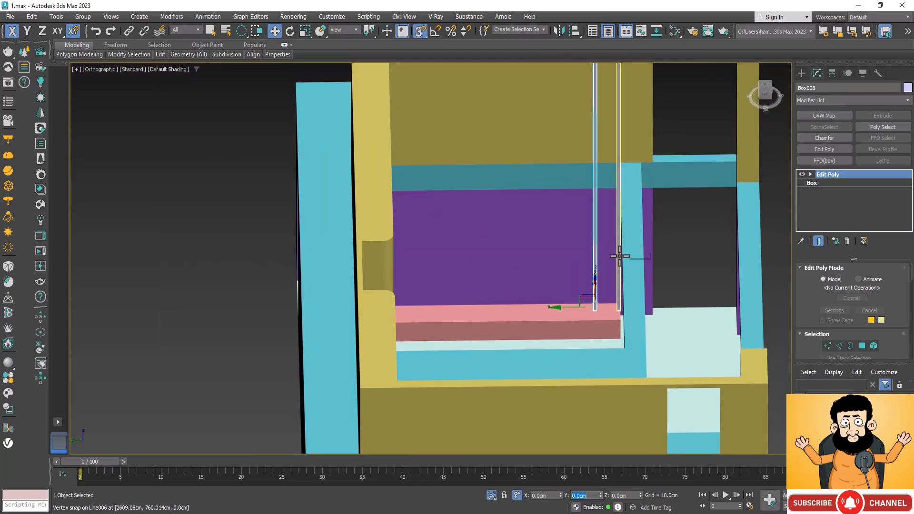
pyautogui.keyDown('ctrl'); pyautogui.click(619, 255); pyautogui.keyUp('ctrl')
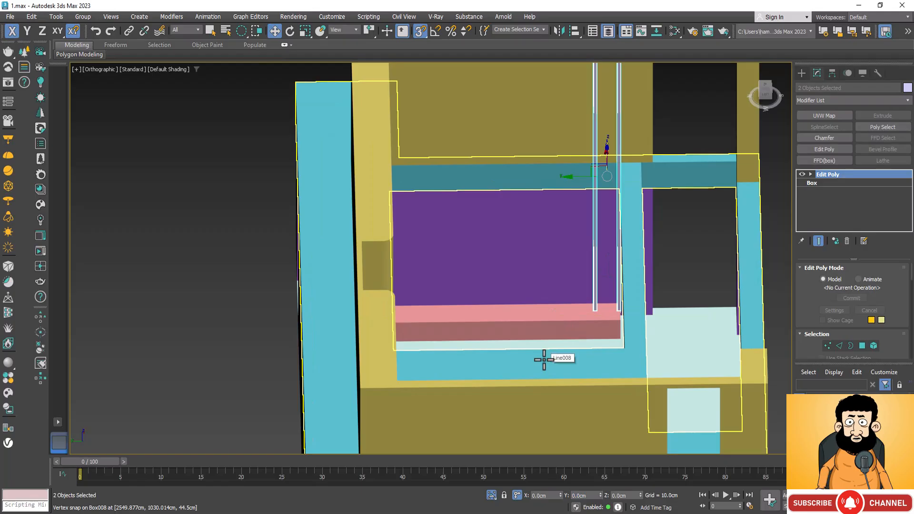
pyautogui.press('t')
pyautogui.scroll(-8, 509, 200)
pyautogui.scroll(8, 512, 276)
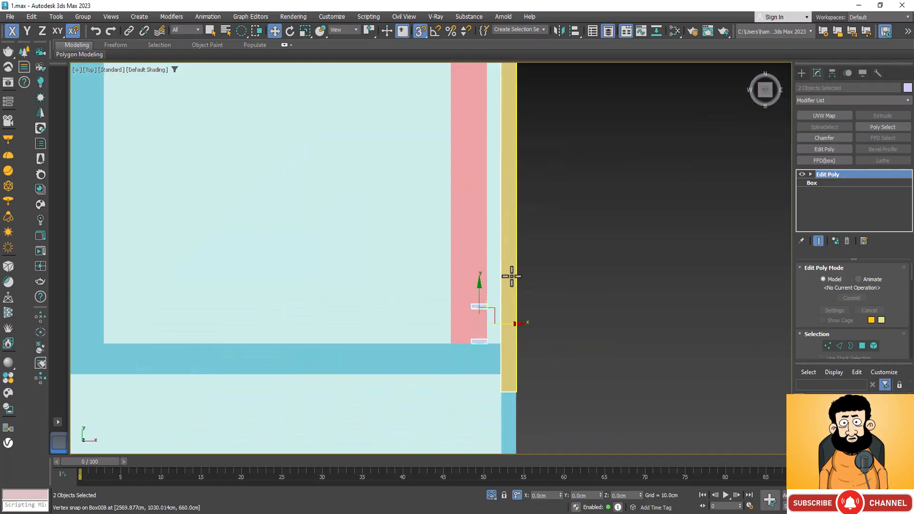
pyautogui.scroll(4, 488, 306)
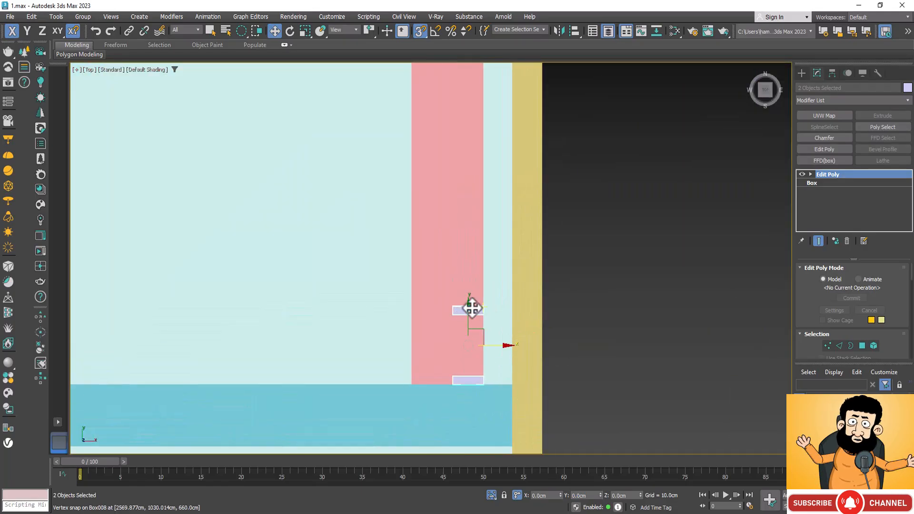
pyautogui.moveTo(468, 316)
pyautogui.mouseDown()
pyautogui.moveTo(485, 213)
pyautogui.moveTo(473, 96)
pyautogui.mouseUp()
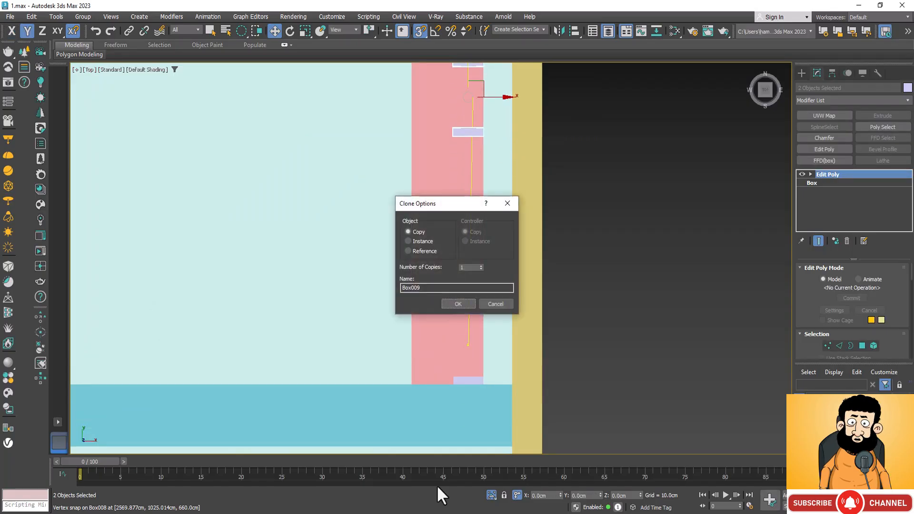
pyautogui.click(469, 301)
# Move the cloned pair of posts along the Y axis to near the opposite end of the low box.
pyautogui.scroll(-5, 463, 391)
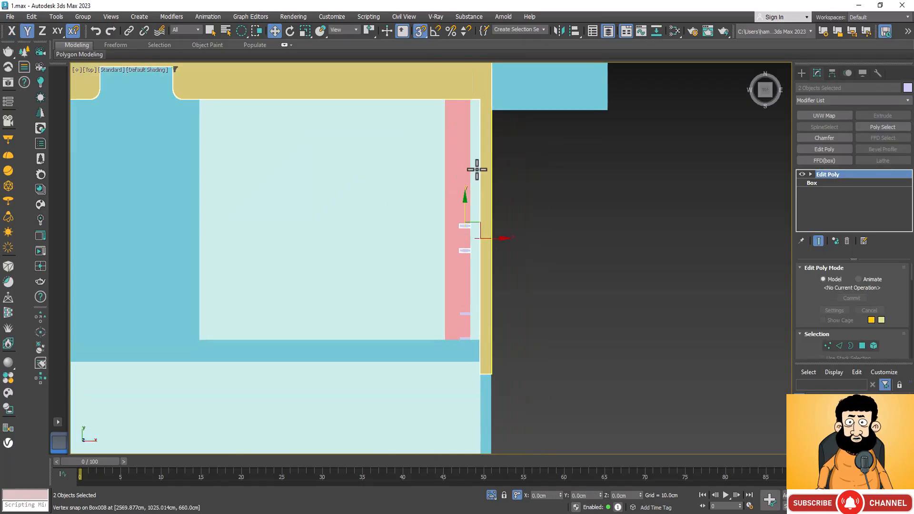
pyautogui.moveTo(466, 207); pyautogui.dragTo(475, 115)
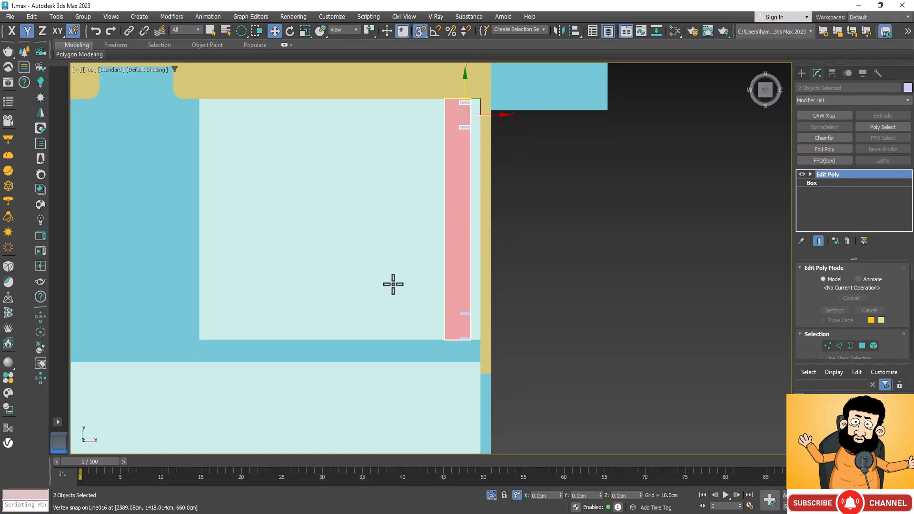
pyautogui.scroll(3, 490, 111)
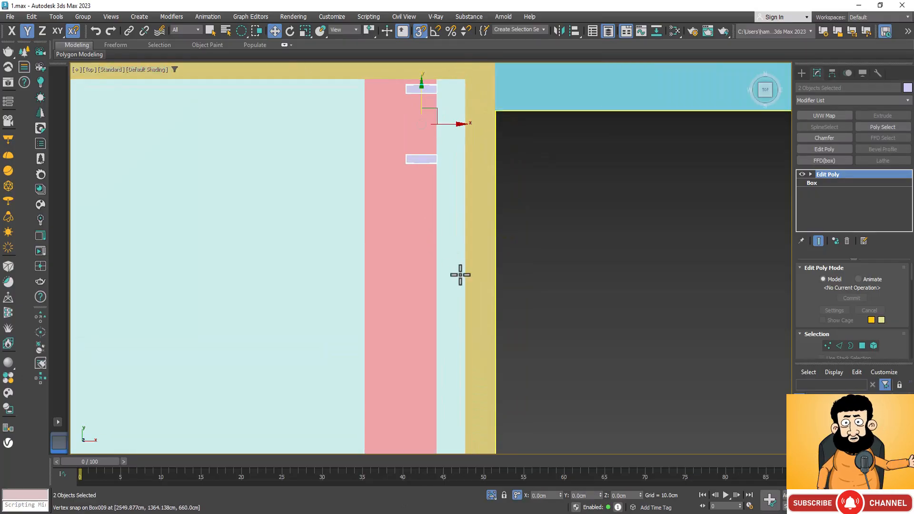
pyautogui.scroll(-1, 460, 274)
pyautogui.scroll(3, 459, 127)
pyautogui.scroll(1, 438, 141)
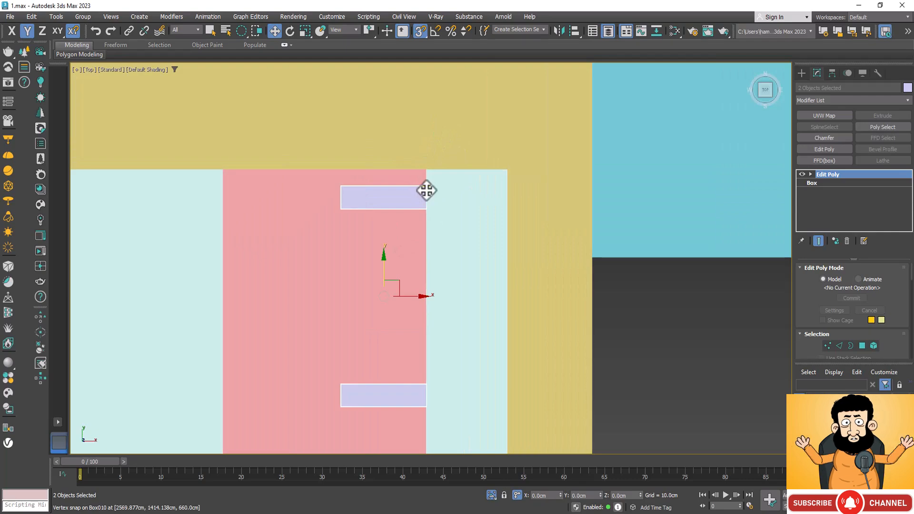
# Reselect the two cloned posts and snap the outer one flush with the yellow wall at the low box's far end.
pyautogui.click(426, 191)
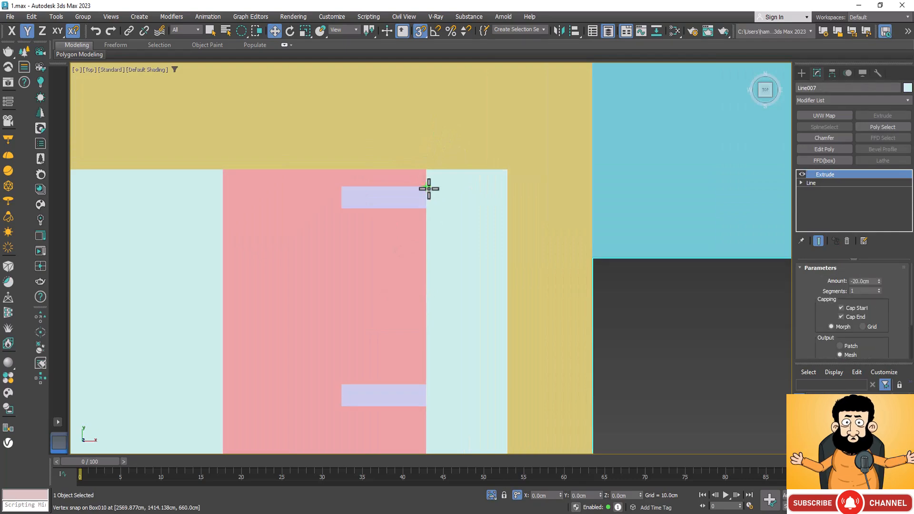
pyautogui.click(402, 198)
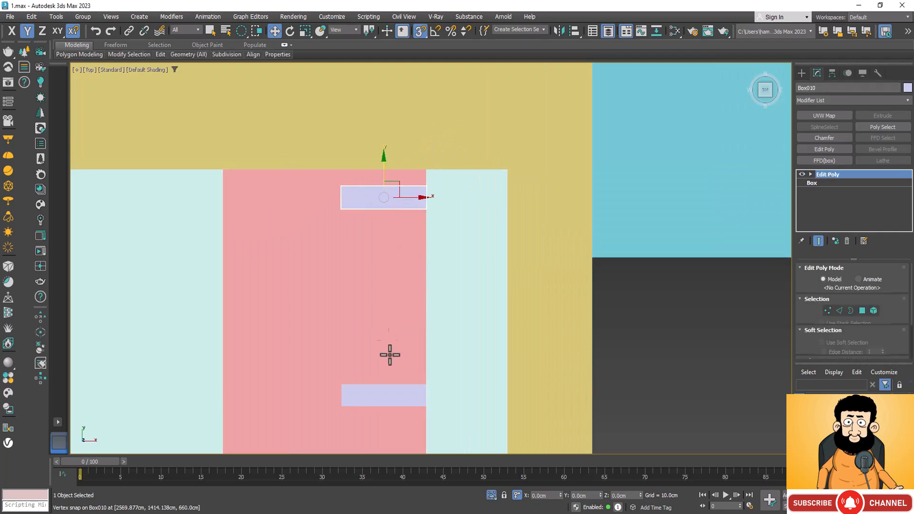
pyautogui.keyDown('ctrl'); pyautogui.click(393, 404); pyautogui.keyUp('ctrl')
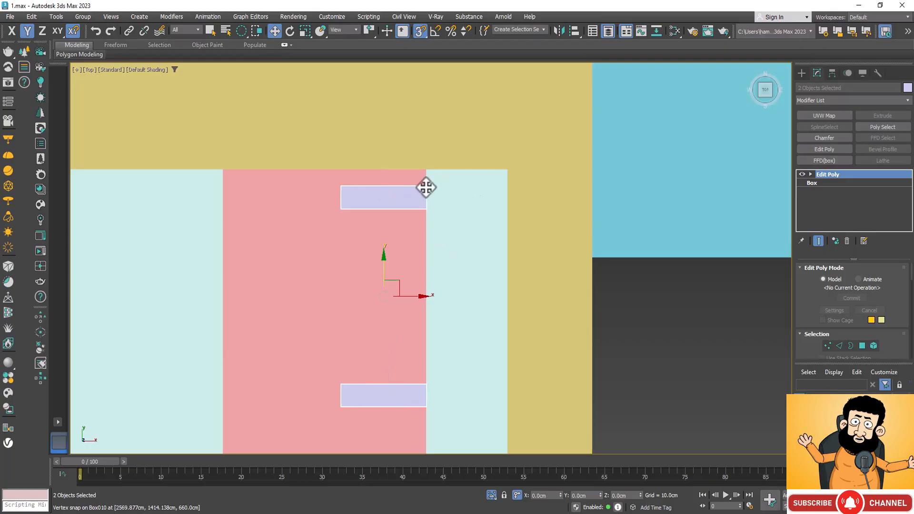
pyautogui.scroll(-5, 533, 168)
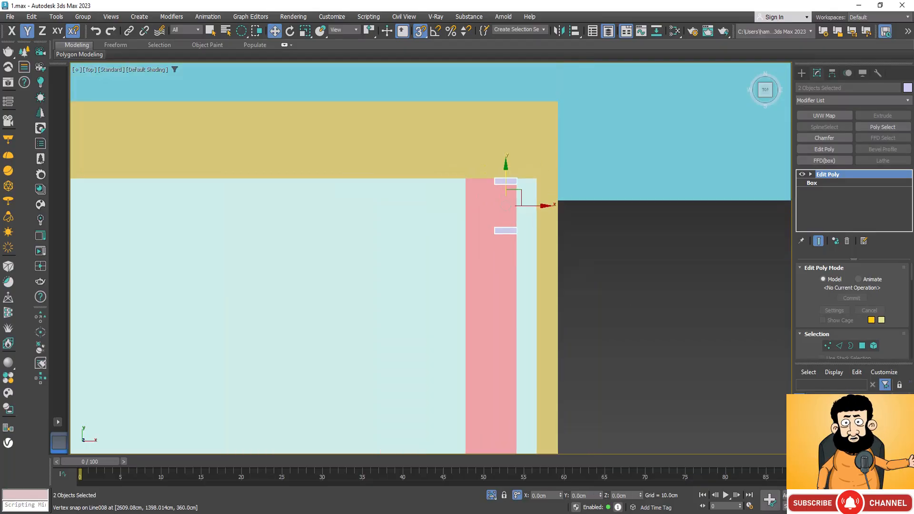
# Create an AutoGrid box filling the gap between the two inner posts, about 615.5 cm long, 343 cm wide and 21.8 cm high.
pyautogui.keyDown('alt'); pyautogui.moveTo(589, 338); pyautogui.dragTo(473, 306, button='middle'); pyautogui.keyUp('alt')
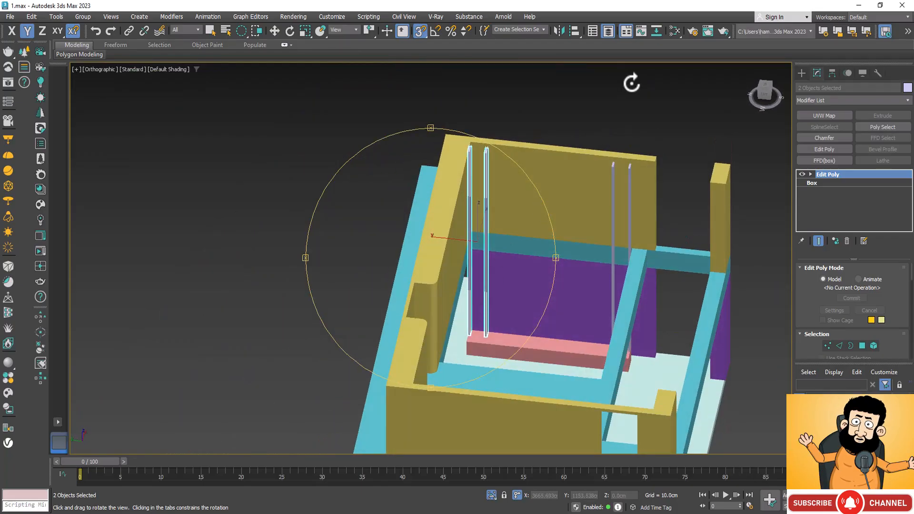
pyautogui.click(800, 74)
pyautogui.click(835, 138)
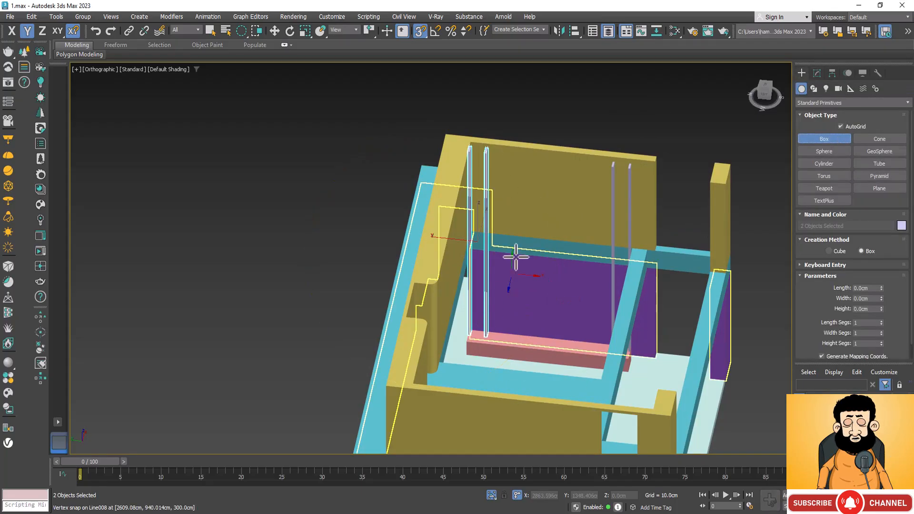
pyautogui.scroll(2, 497, 156)
pyautogui.scroll(2, 494, 150)
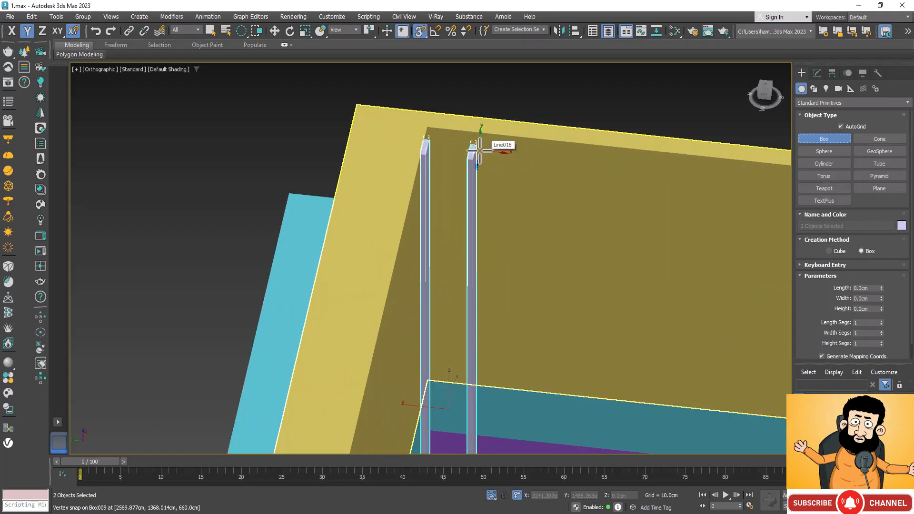
pyautogui.moveTo(476, 146); pyautogui.dragTo(680, 328)
pyautogui.scroll(-2, 658, 244)
pyautogui.scroll(-4, 658, 244)
pyautogui.scroll(5, 680, 328)
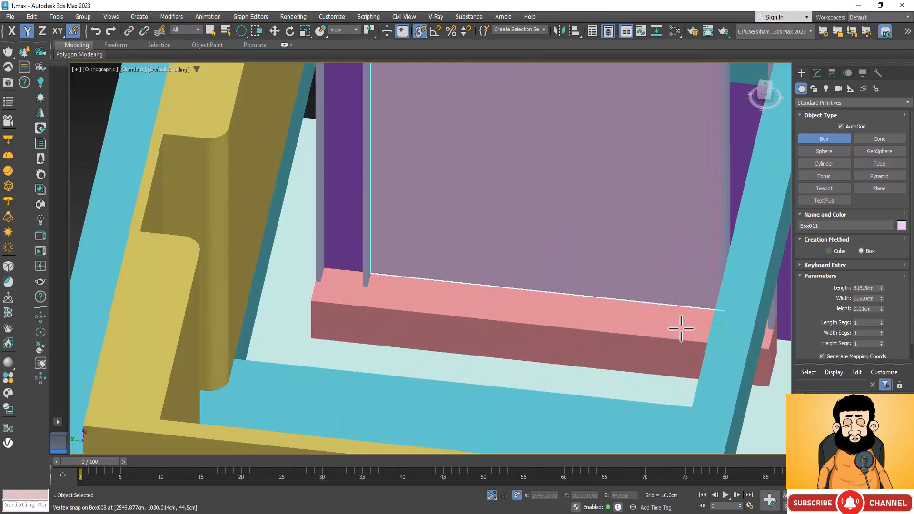
pyautogui.moveTo(680, 329); pyautogui.dragTo(732, 315)
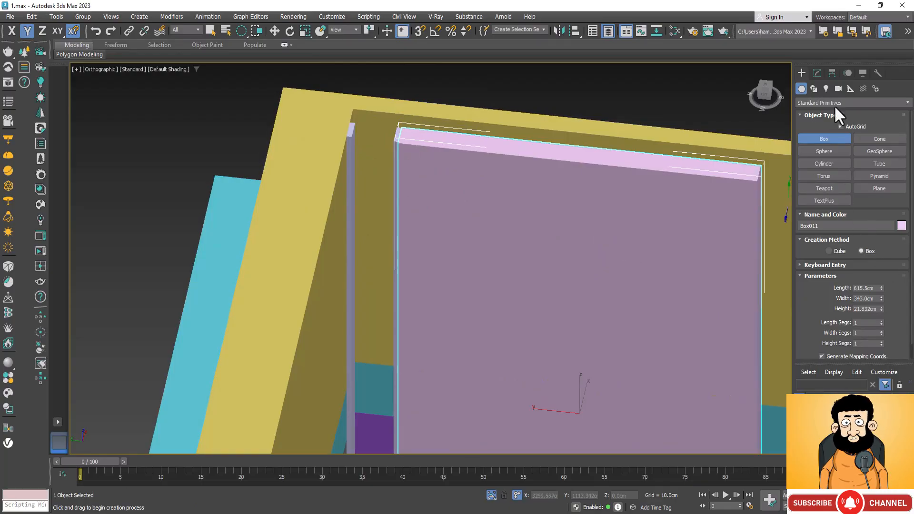
# Add an Edit Poly modifier to the new box and display it in a wireframe top view.
pyautogui.click(815, 74)
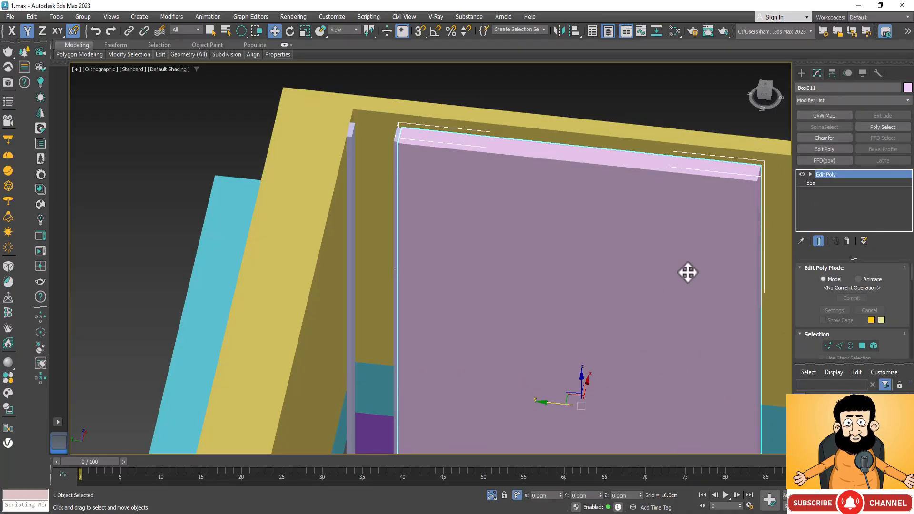
pyautogui.press('t')
pyautogui.scroll(-4, 495, 238)
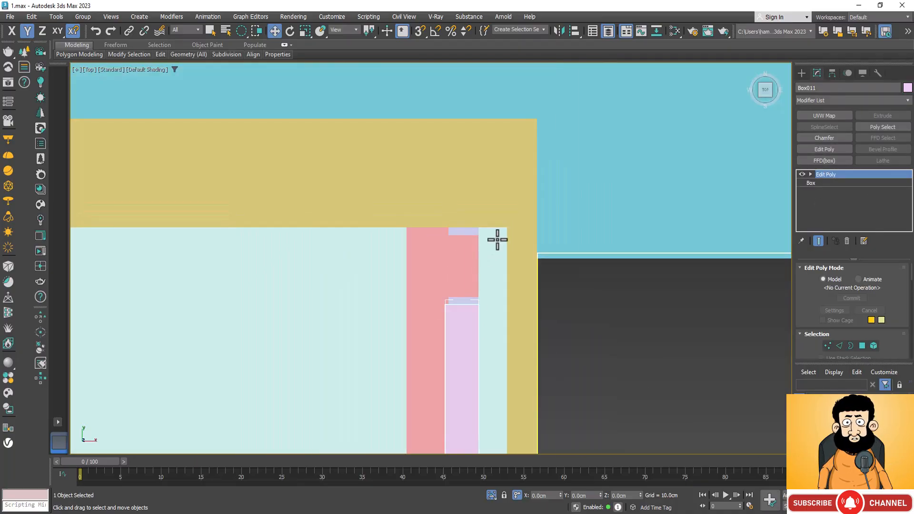
pyautogui.press('F3')
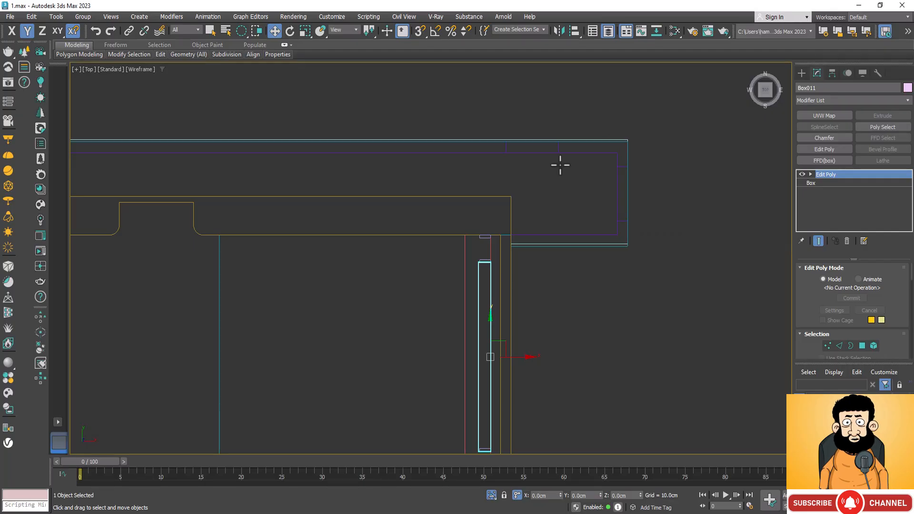
pyautogui.scroll(-2, 514, 200)
pyautogui.scroll(5, 502, 241)
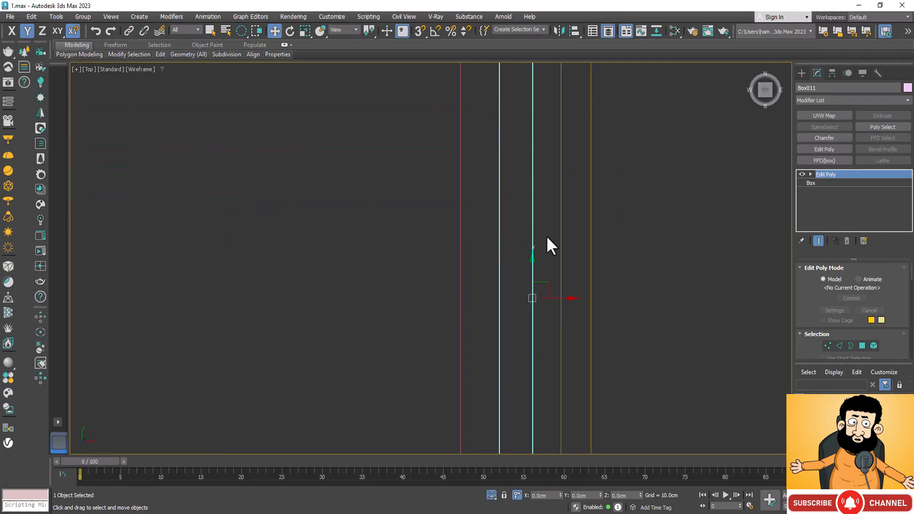
pyautogui.scroll(-2, 525, 374)
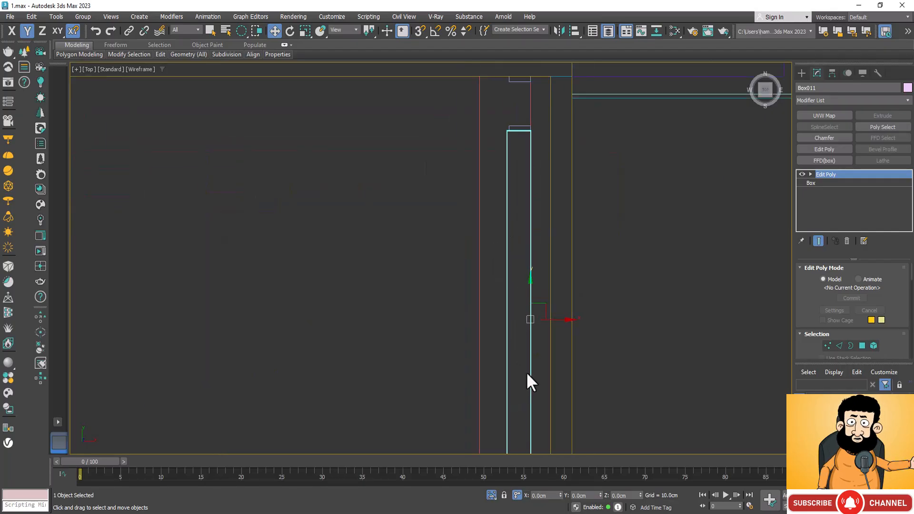
pyautogui.scroll(4, 524, 198)
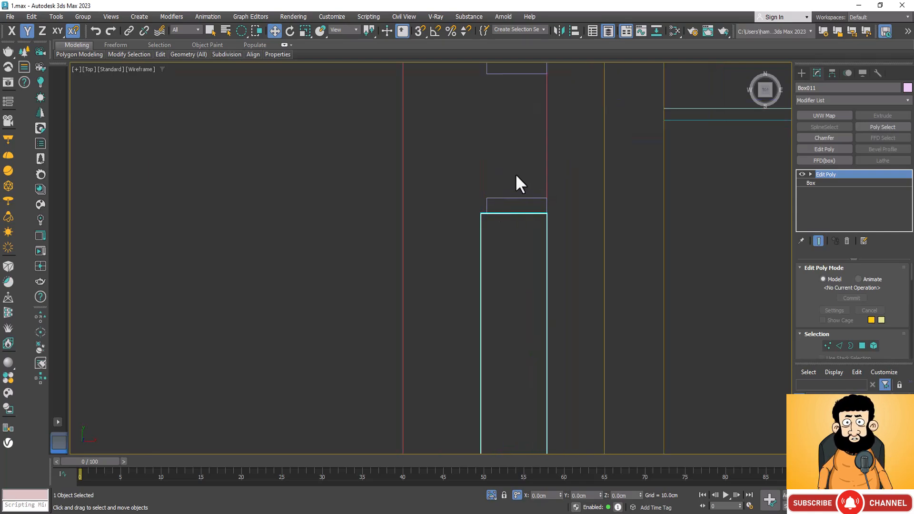
# Select the vertices along the new box's long room-facing side, which projects past the posts.
pyautogui.press('1')
pyautogui.scroll(-2, 511, 124)
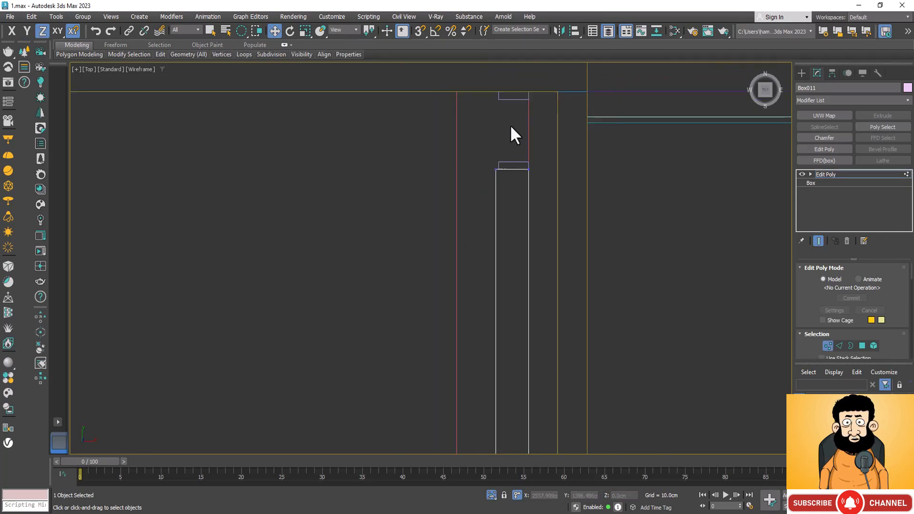
pyautogui.moveTo(499, 140); pyautogui.dragTo(498, 164)
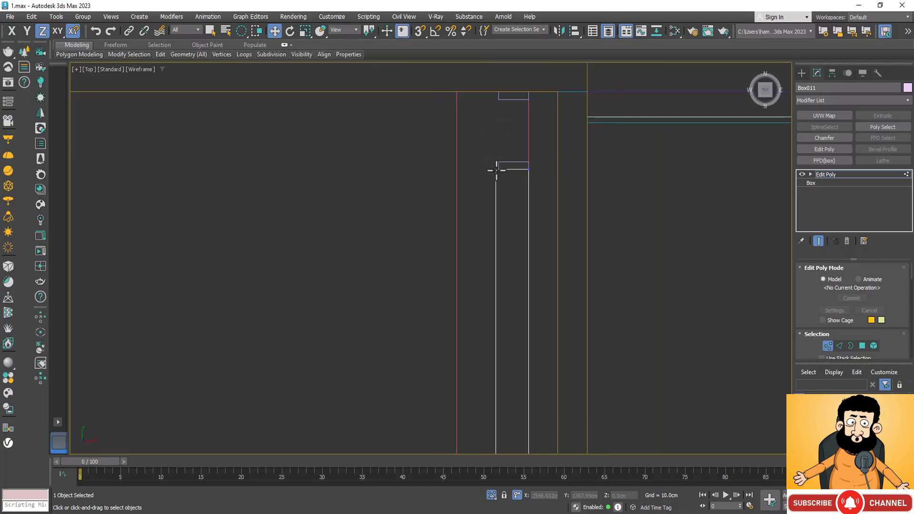
pyautogui.click(496, 164)
pyautogui.scroll(-5, 509, 139)
pyautogui.scroll(7, 506, 221)
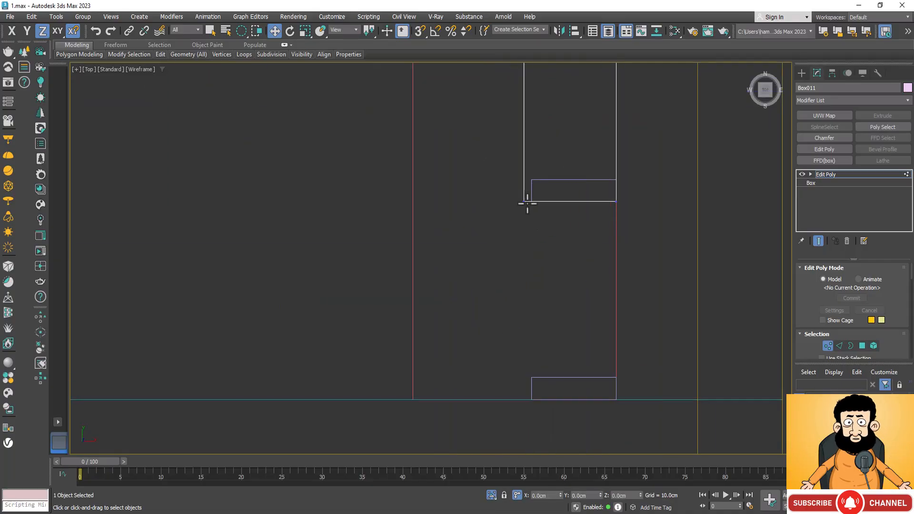
pyautogui.scroll(-5, 521, 257)
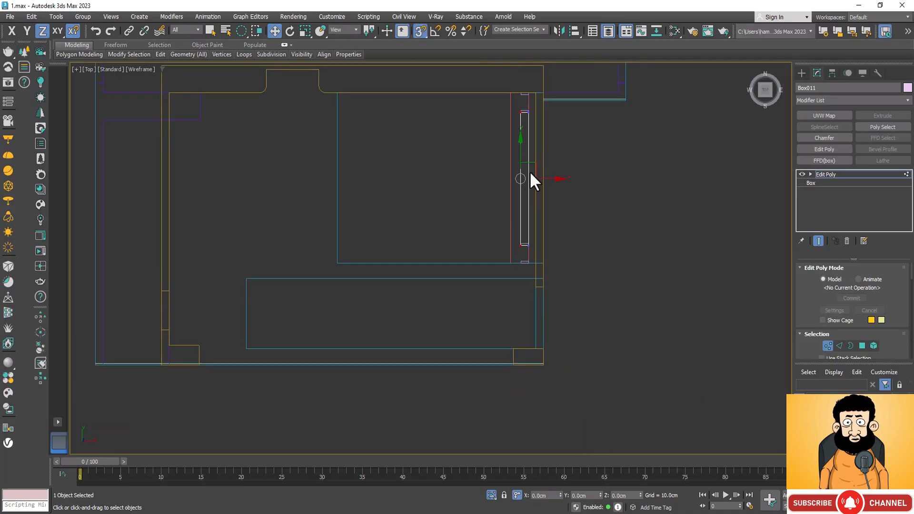
pyautogui.scroll(2, 507, 244)
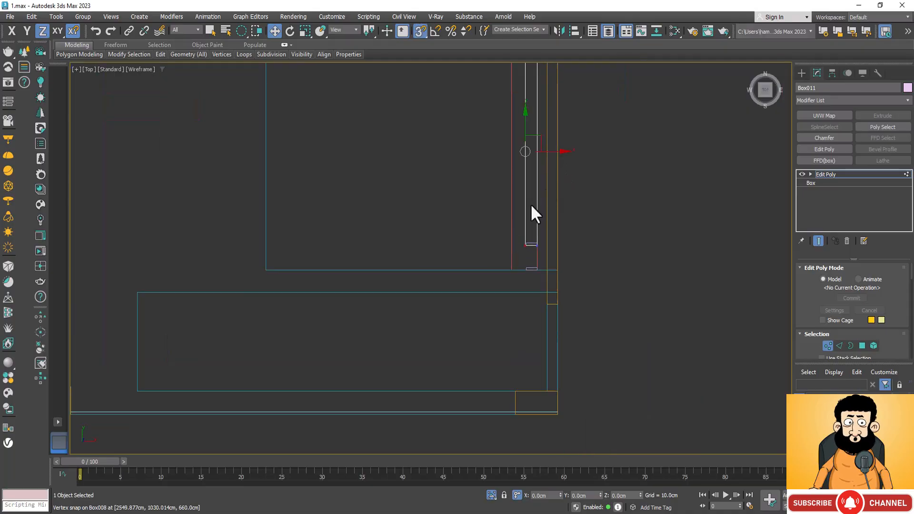
# Snap the selected panel vertices along X so the panel's room-facing side sits flush with the posts' front faces.
pyautogui.click(561, 153)
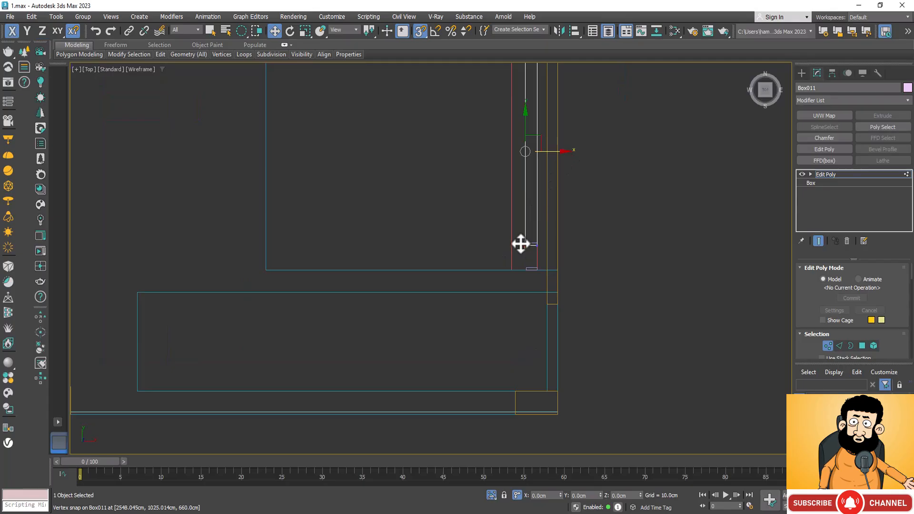
pyautogui.scroll(5, 520, 244)
pyautogui.scroll(3, 542, 270)
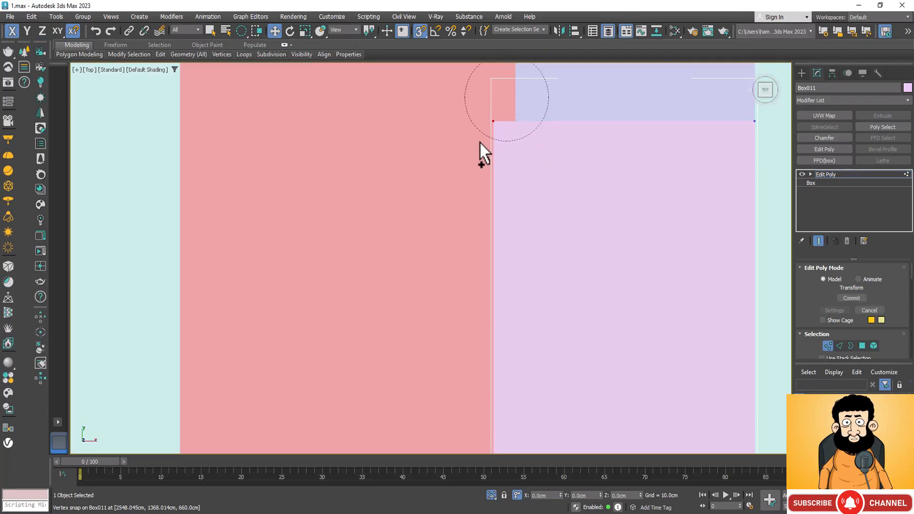
pyautogui.scroll(-5, 548, 119)
pyautogui.scroll(-3, 533, 176)
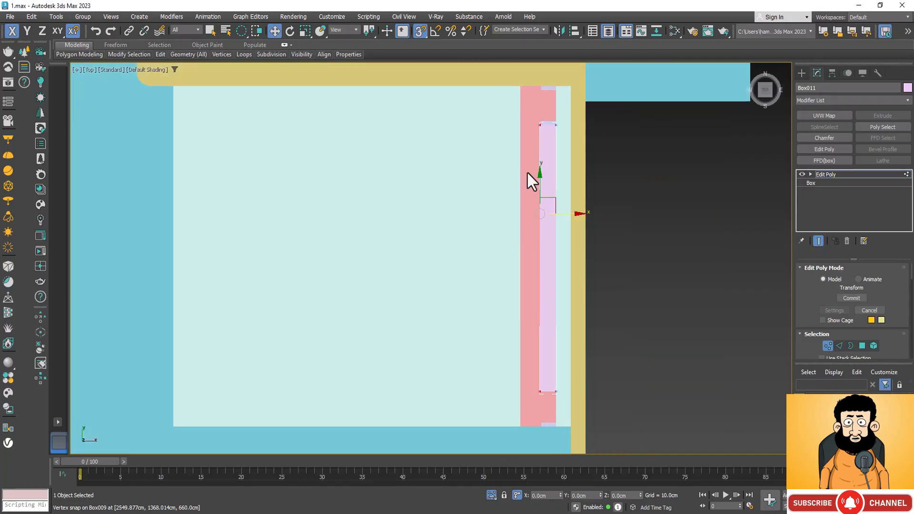
pyautogui.scroll(8, 536, 403)
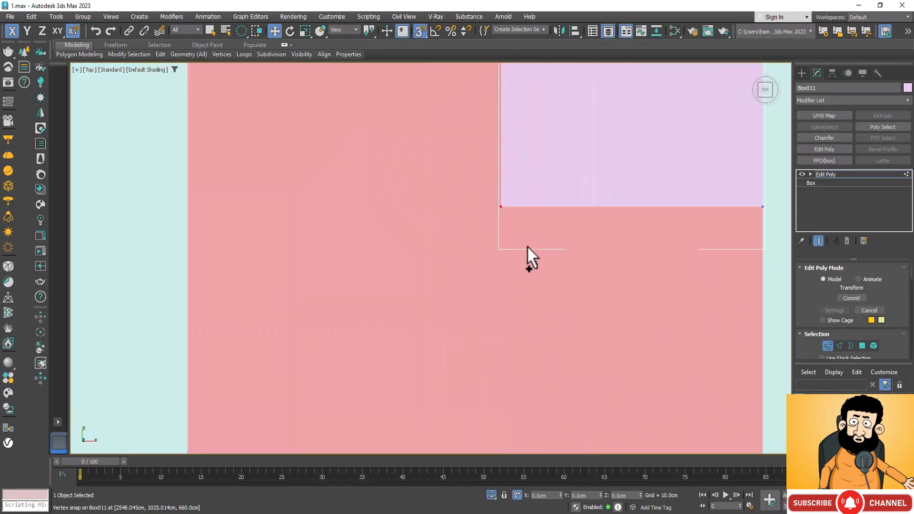
pyautogui.scroll(-5, 433, 320)
pyautogui.press('F3')
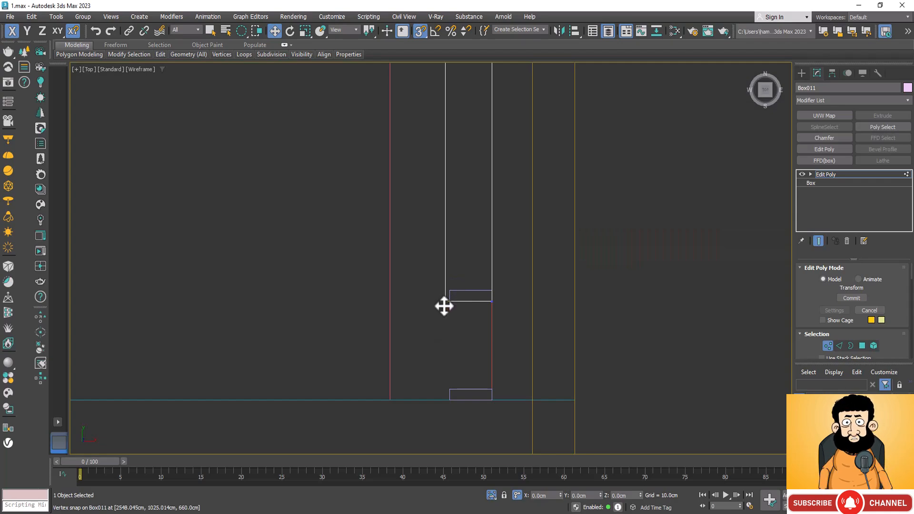
pyautogui.scroll(-3, 443, 305)
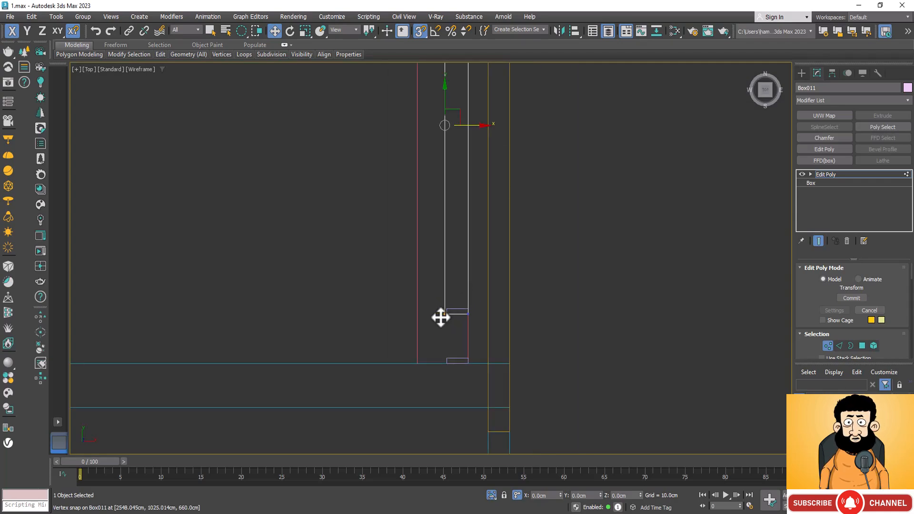
pyautogui.scroll(5, 442, 315)
pyautogui.moveTo(460, 307); pyautogui.dragTo(469, 283)
pyautogui.scroll(-6, 456, 330)
pyautogui.scroll(-2, 457, 331)
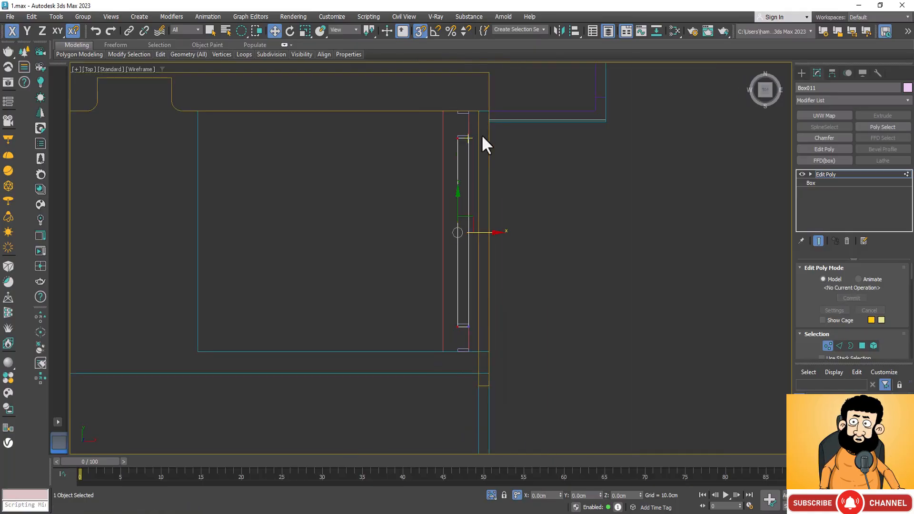
pyautogui.scroll(3, 474, 151)
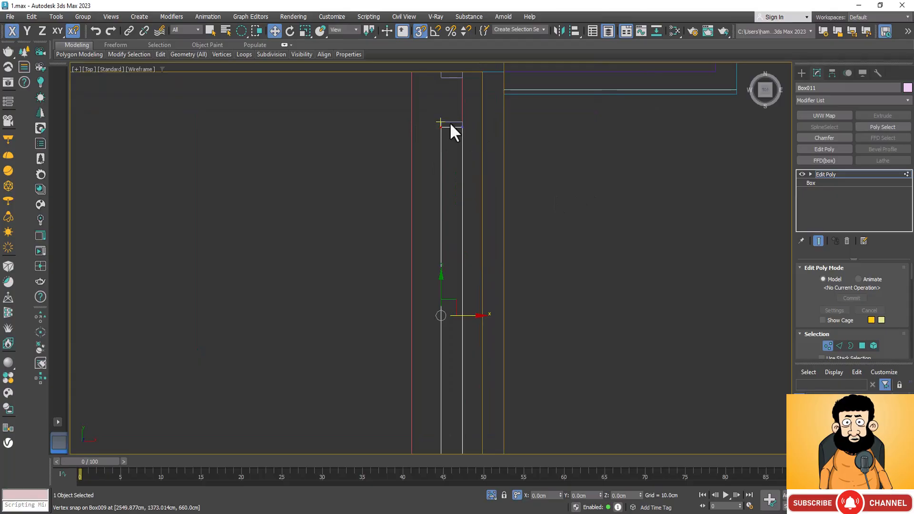
pyautogui.scroll(2, 449, 123)
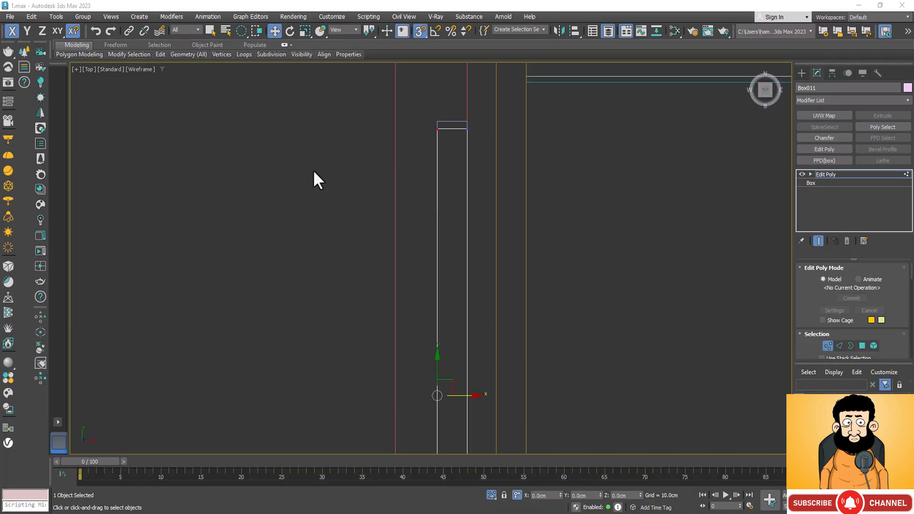
# Offset the selected vertices along X toward the wall twice, thinning the panel to about a third of the posts' depth.
pyautogui.click(553, 495)
pyautogui.press('Return')
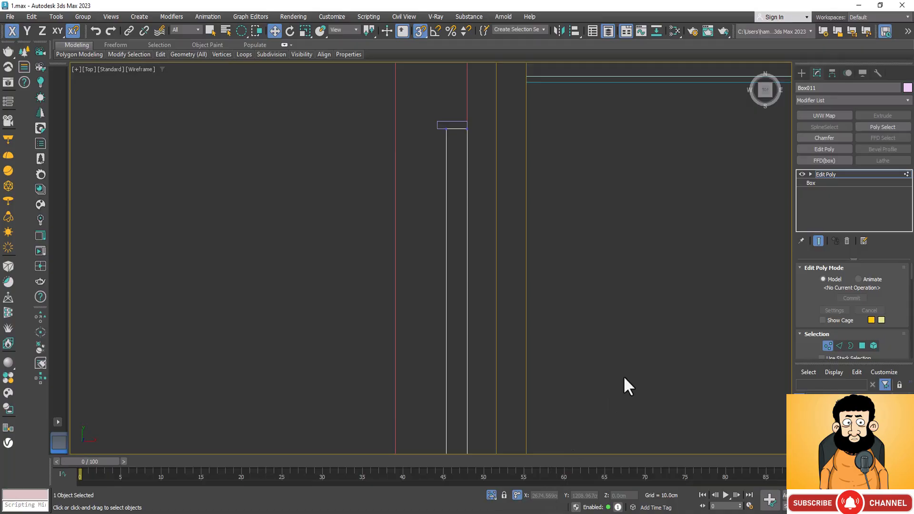
pyautogui.hotkey('ctrl', 'z')
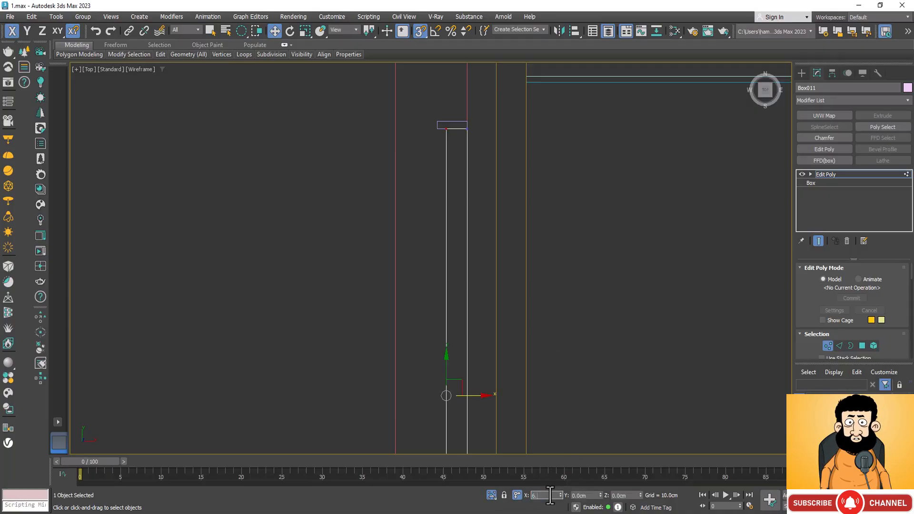
pyautogui.press('Return')
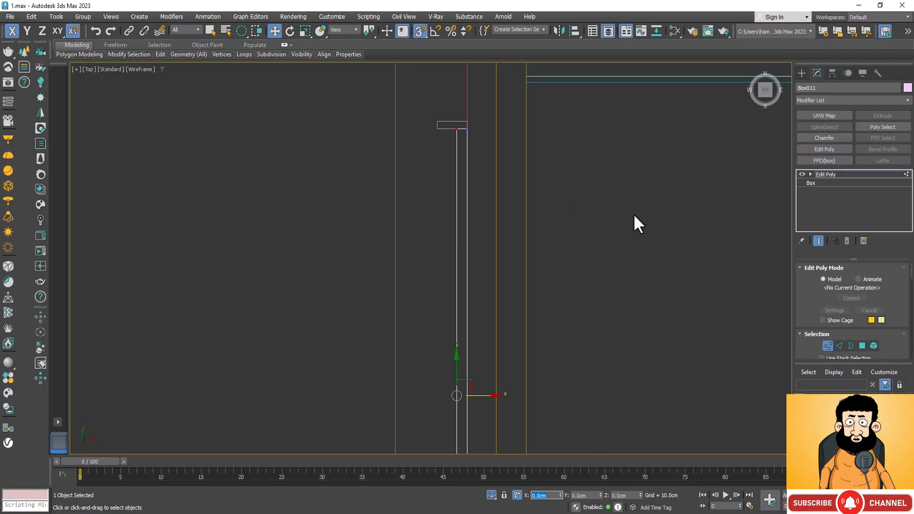
# Examine the thinned panel against the posts and surrounding walls in a shaded orthographic view.
pyautogui.scroll(-3, 635, 192)
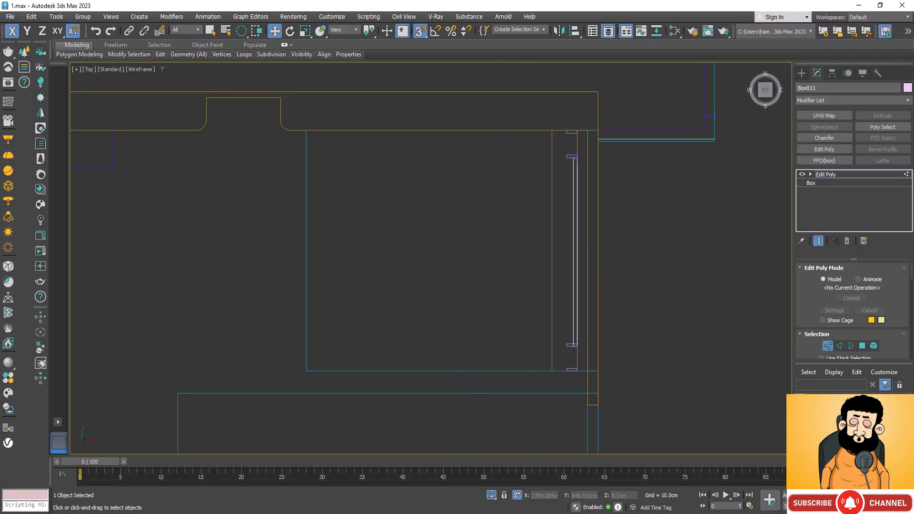
pyautogui.keyDown('alt'); pyautogui.moveTo(451, 316); pyautogui.dragTo(509, 283, button='middle'); pyautogui.keyUp('alt')
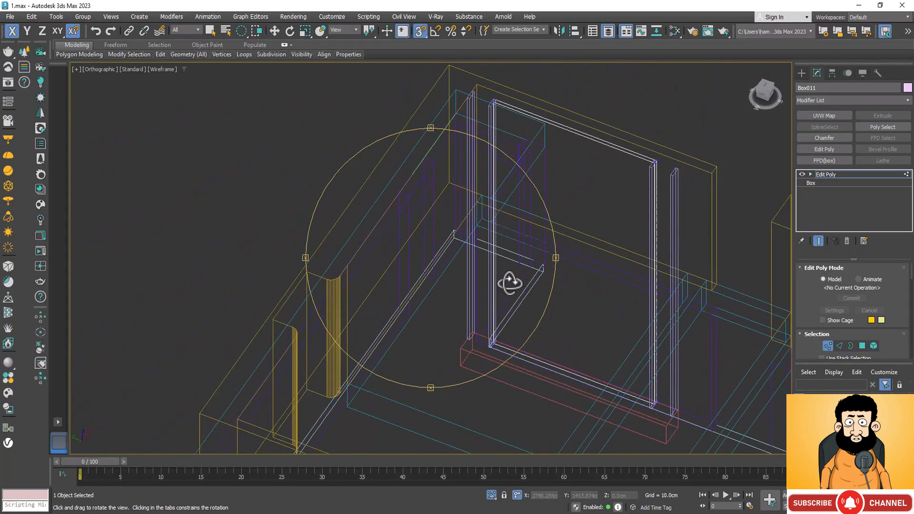
pyautogui.press('F3')
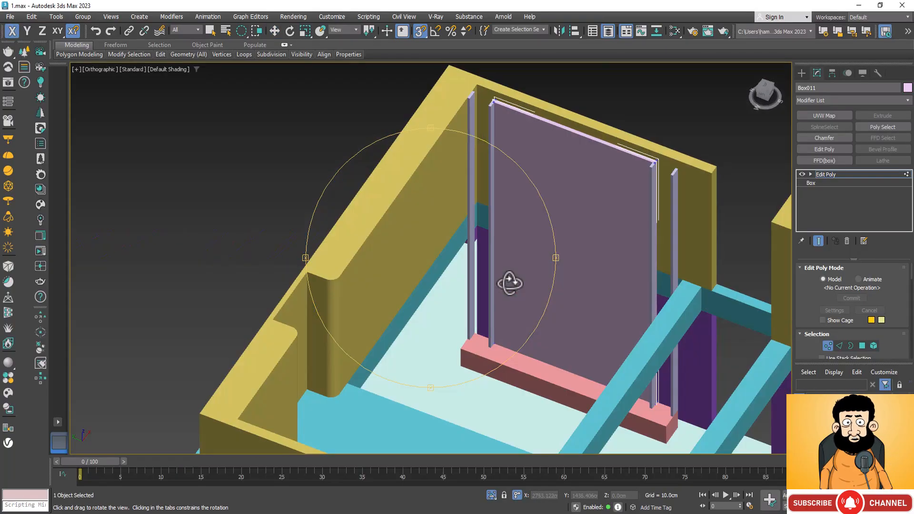
pyautogui.scroll(4, 613, 134)
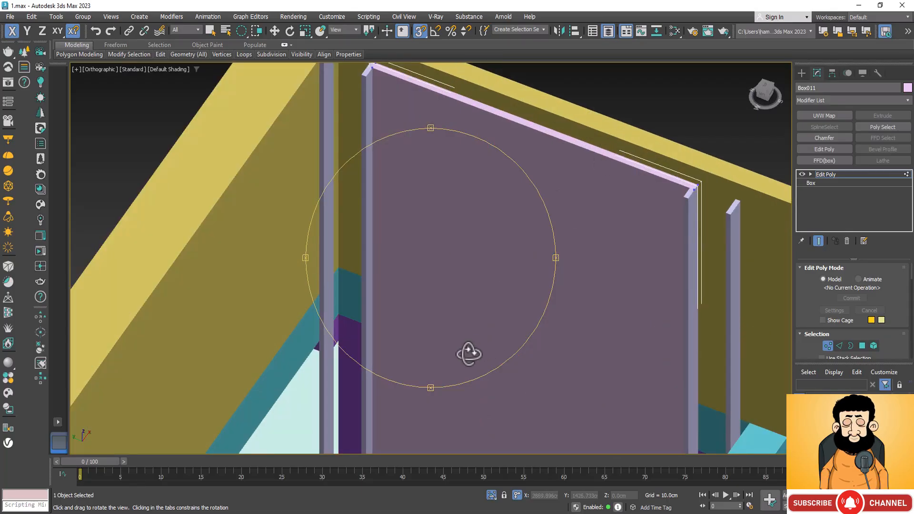
pyautogui.moveTo(469, 352); pyautogui.dragTo(450, 283)
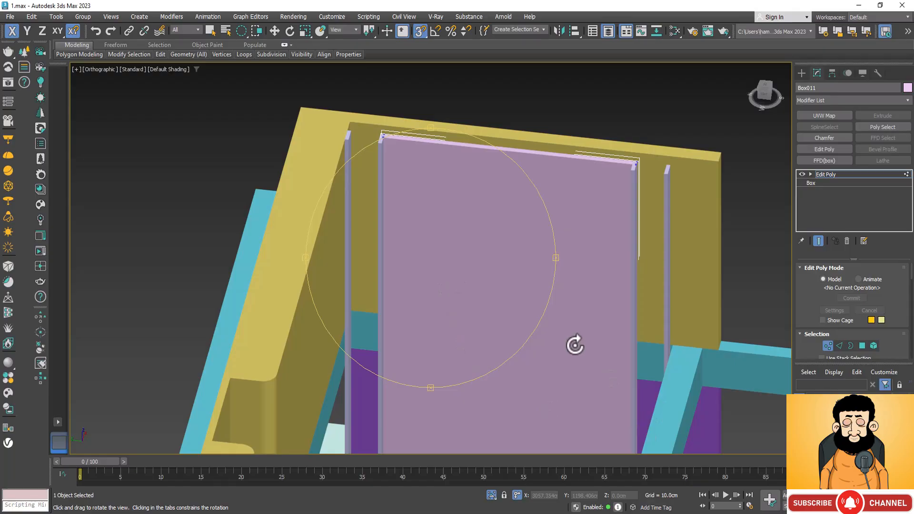
pyautogui.moveTo(590, 290); pyautogui.dragTo(567, 372)
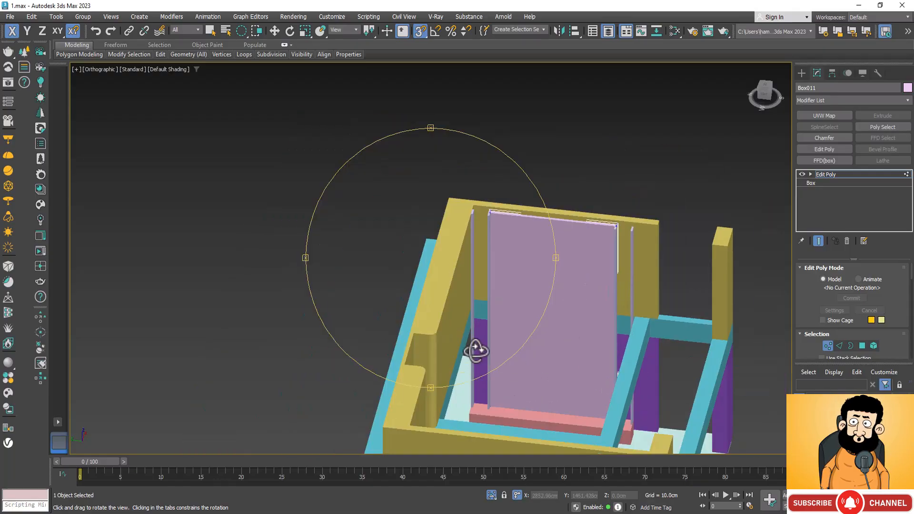
pyautogui.moveTo(475, 346); pyautogui.dragTo(505, 367)
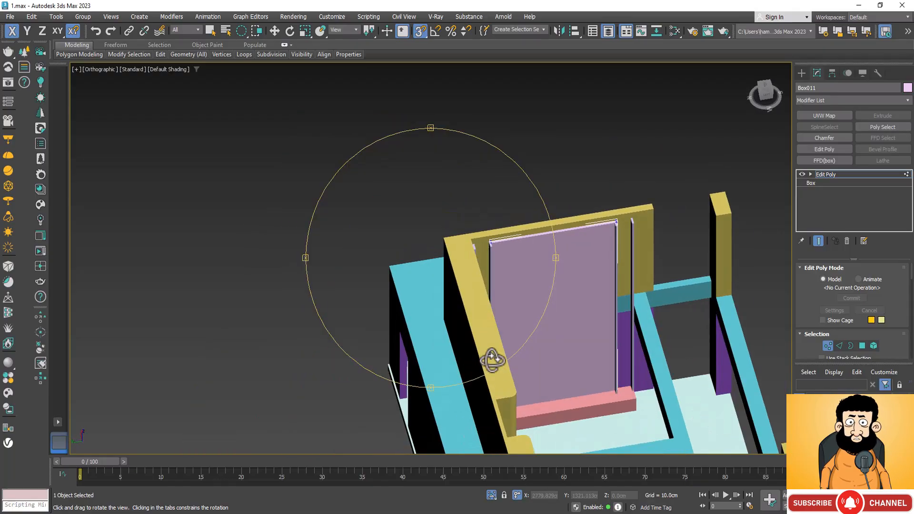
# With AutoGrid off, create a box 40 cm long, 20 cm wide and about 12.6 cm high between the paired posts on the low unit.
pyautogui.scroll(4, 612, 404)
pyautogui.moveTo(604, 400); pyautogui.dragTo(547, 361)
pyautogui.click(801, 74)
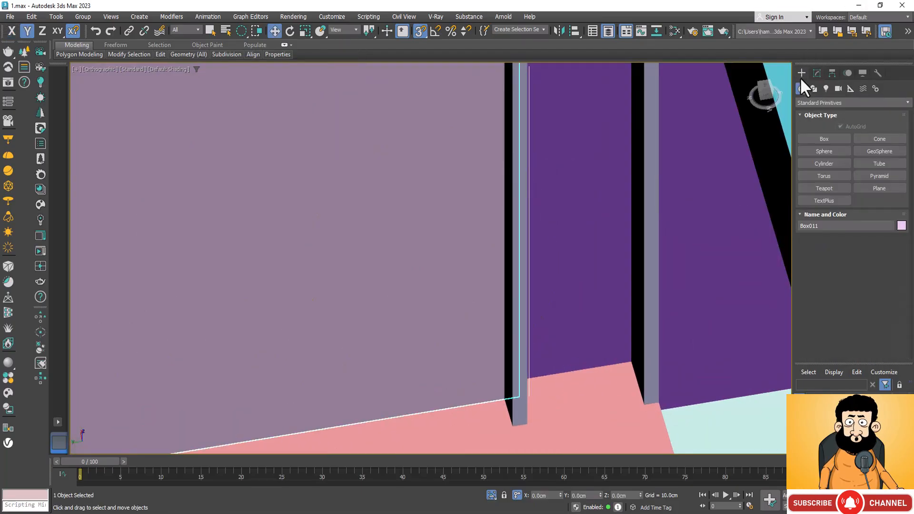
pyautogui.click(826, 139)
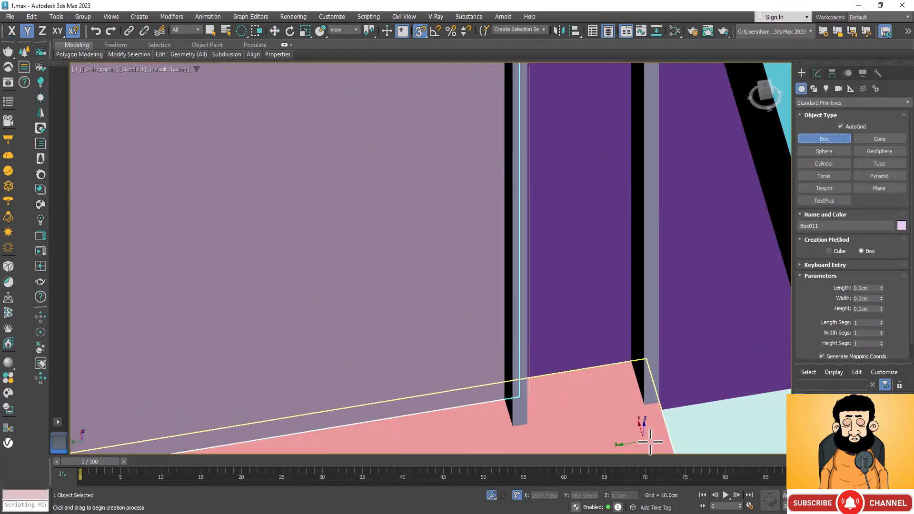
pyautogui.moveTo(627, 361); pyautogui.dragTo(595, 399)
pyautogui.rightClick(595, 398)
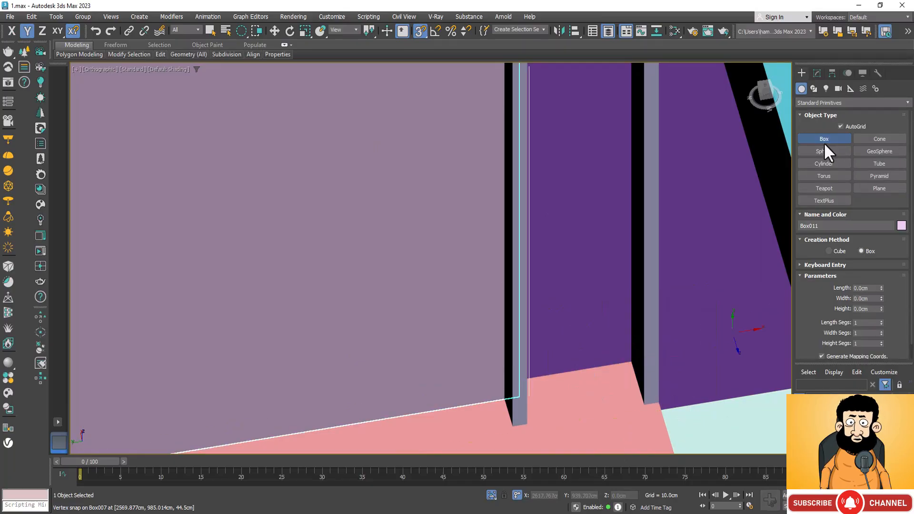
pyautogui.click(840, 127)
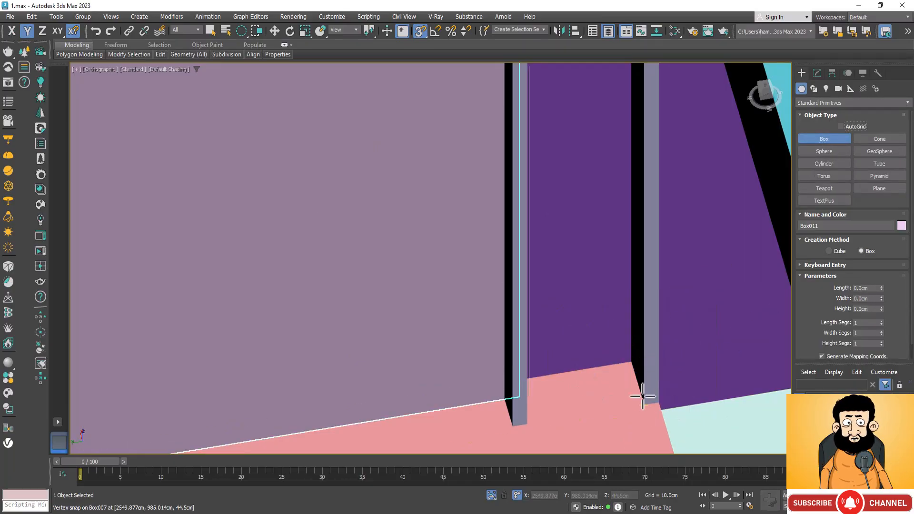
pyautogui.moveTo(631, 362); pyautogui.dragTo(527, 427)
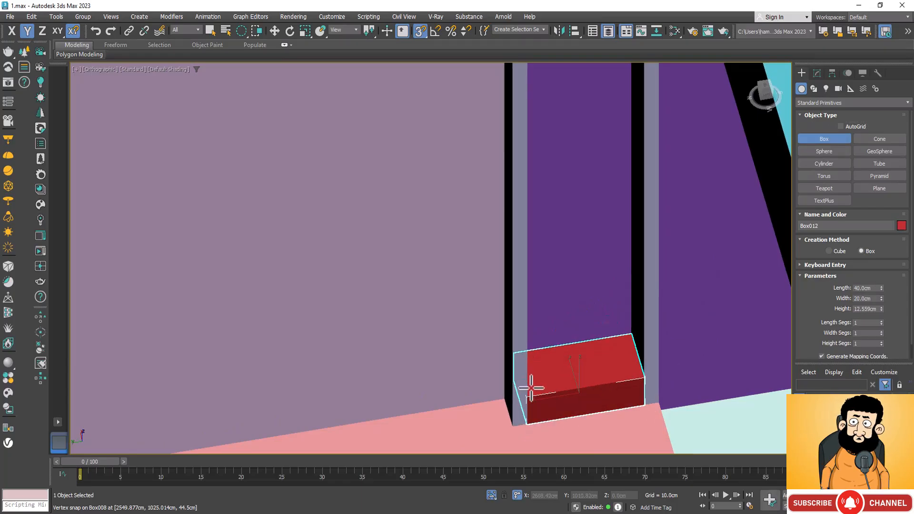
# Set the new box's height to 2.5 cm to form a thin shelf between the posts.
pyautogui.doubleClick(869, 308)
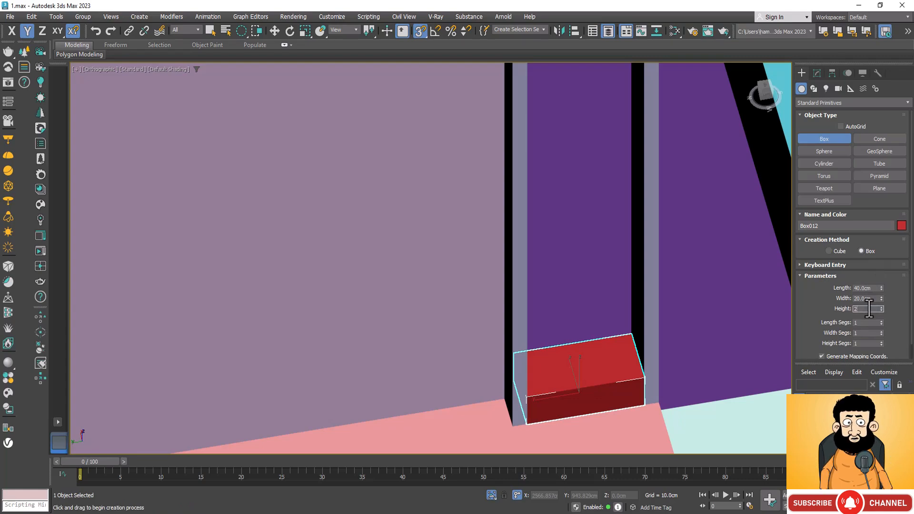
pyautogui.write('2.5')
pyautogui.press('Return')
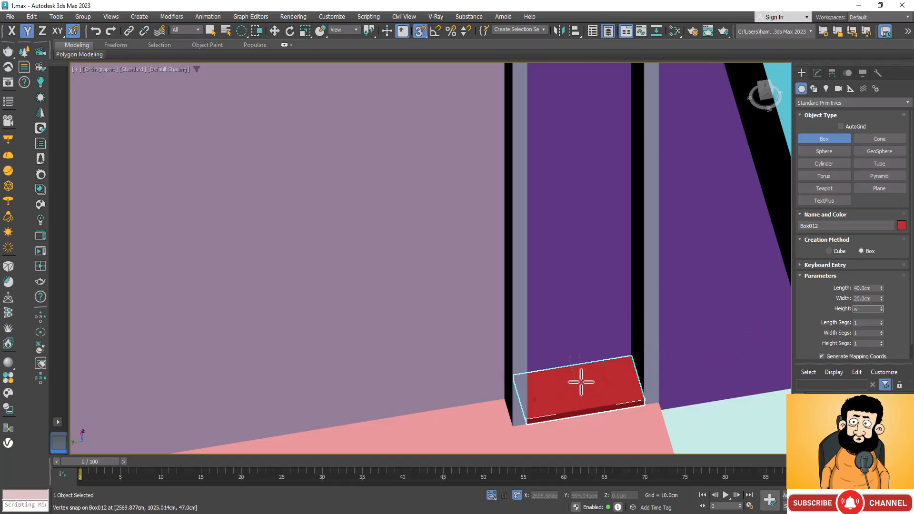
# Add a Chamfer modifier to the thin shelf box and frame its front corner.
pyautogui.click(816, 73)
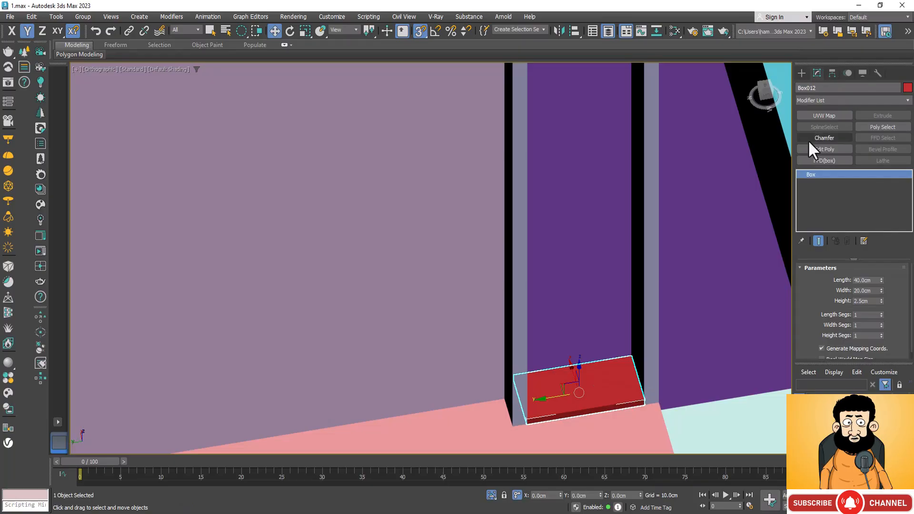
pyautogui.click(822, 138)
pyautogui.press('z')
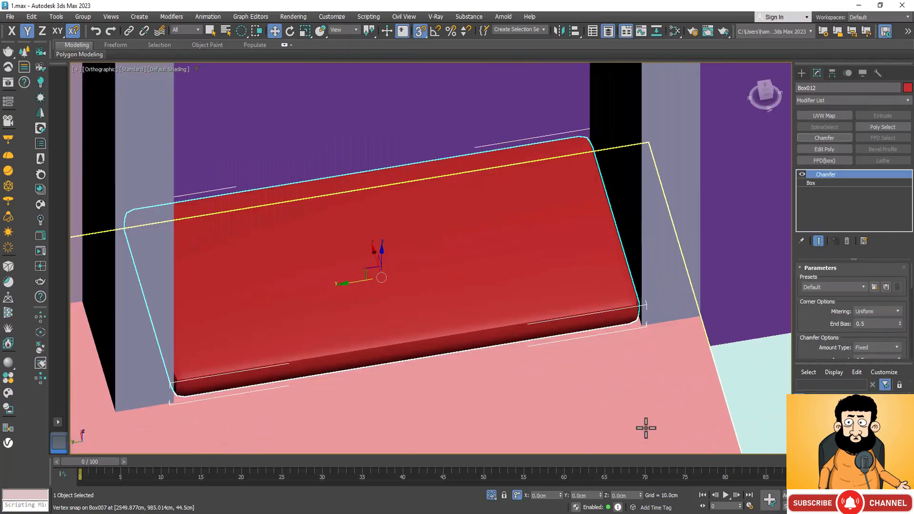
pyautogui.scroll(3, 637, 350)
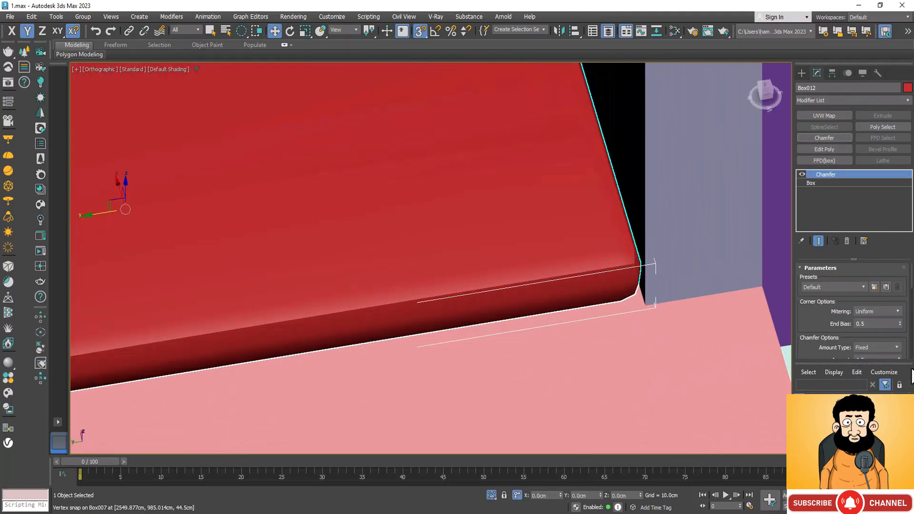
# Set the shelf's Chamfer amount to 0.35 cm and its segments to 3.
pyautogui.scroll(-2, 862, 341)
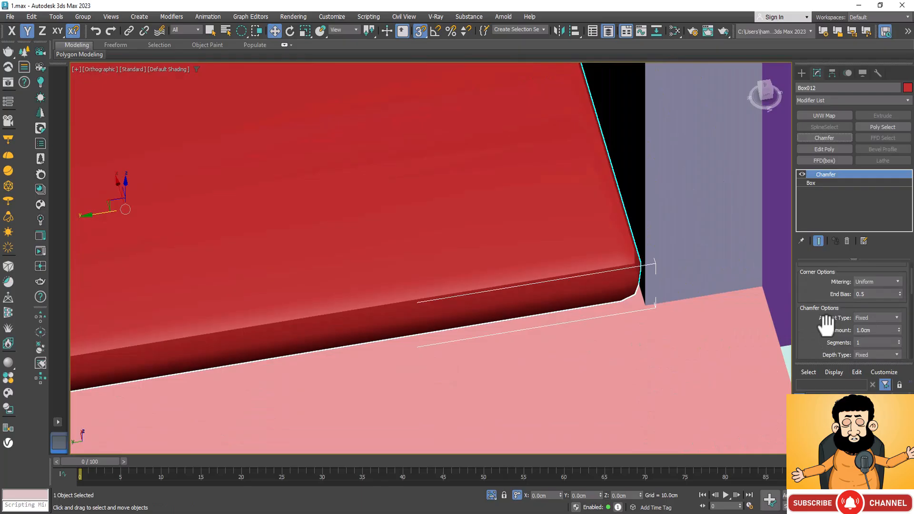
pyautogui.click(882, 331)
pyautogui.write('0.')
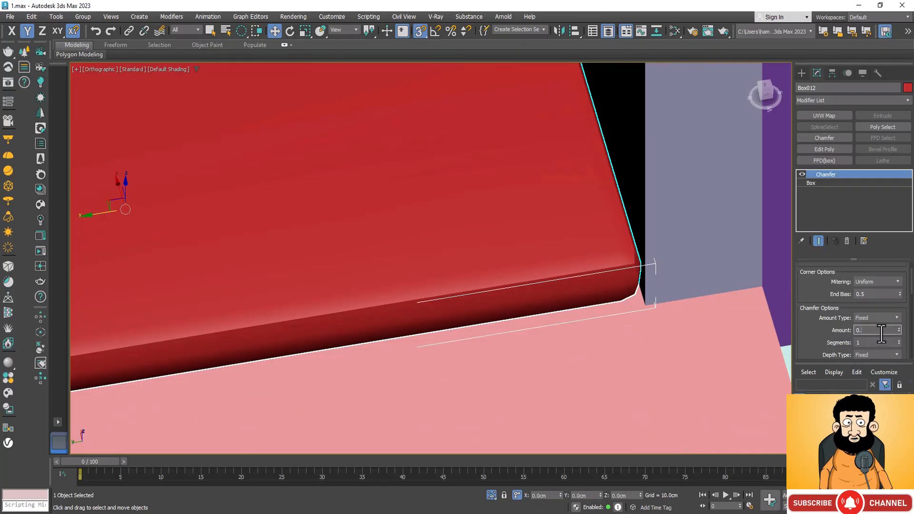
pyautogui.write('35')
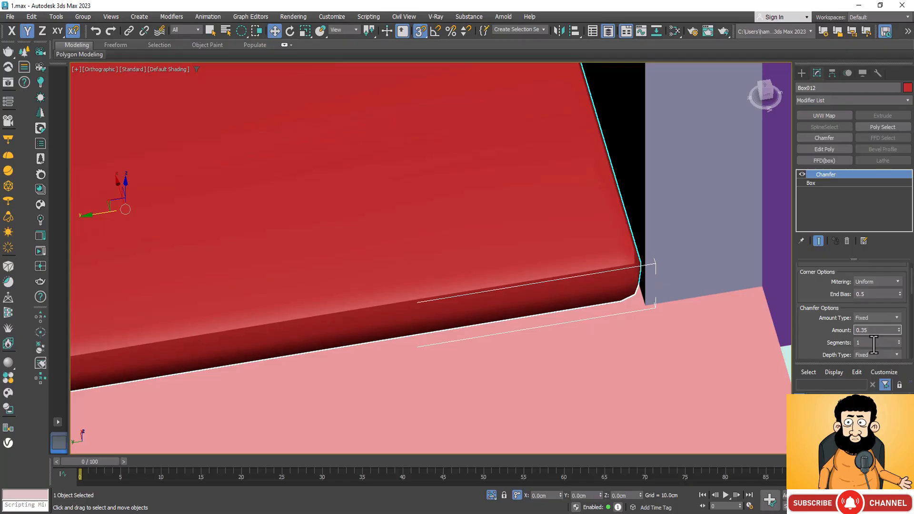
pyautogui.press('Return')
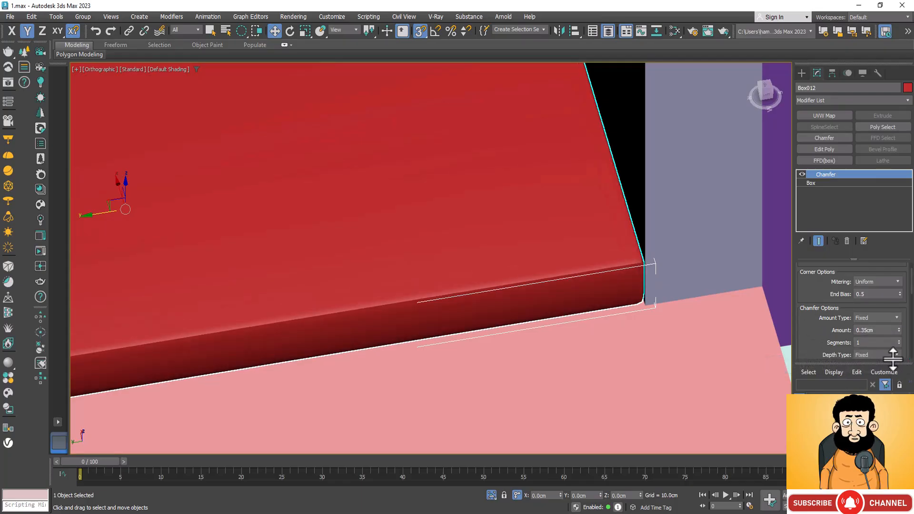
pyautogui.click(899, 341)
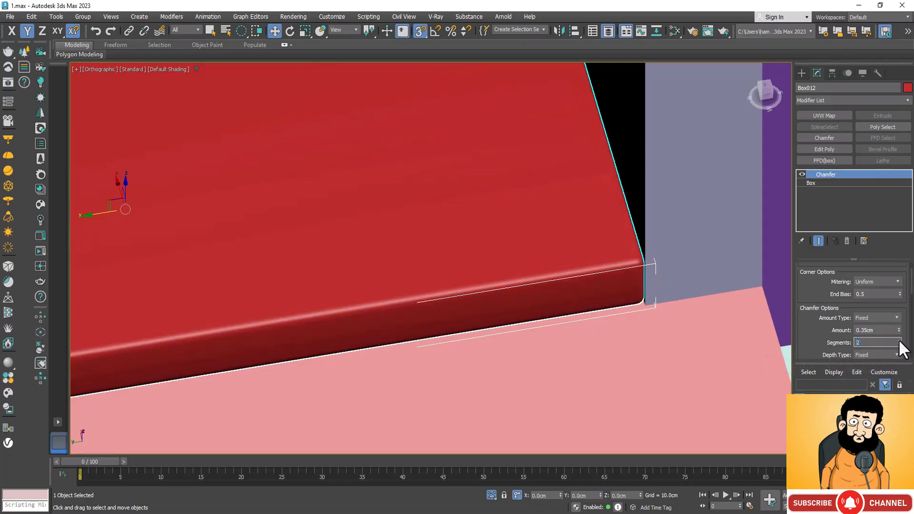
pyautogui.scroll(2, 655, 271)
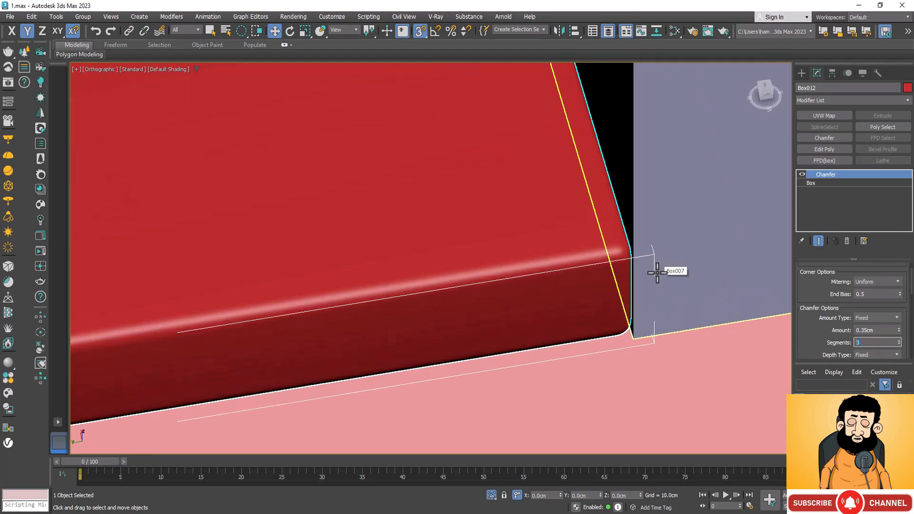
# Try to copy the chamfered shelf upward at even intervals between the paired posts.
pyautogui.scroll(-2, 661, 279)
pyautogui.scroll(-8, 670, 286)
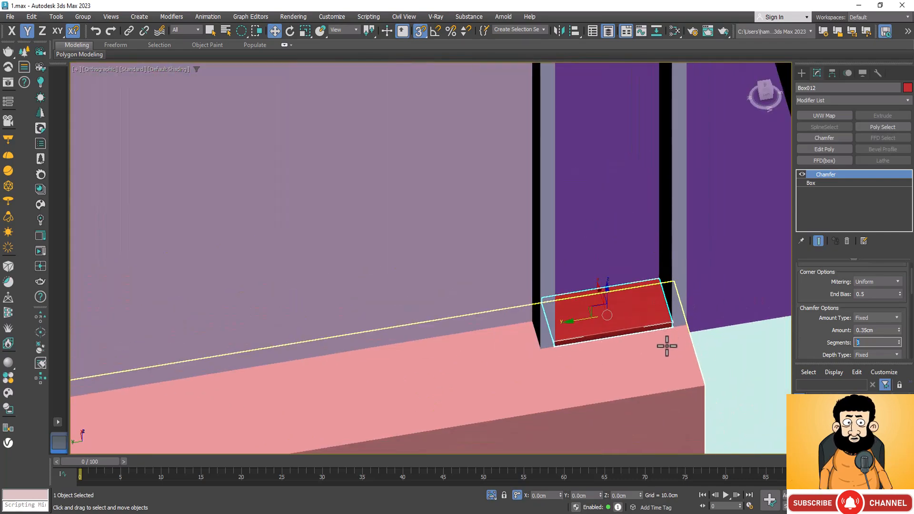
pyautogui.scroll(-2, 627, 336)
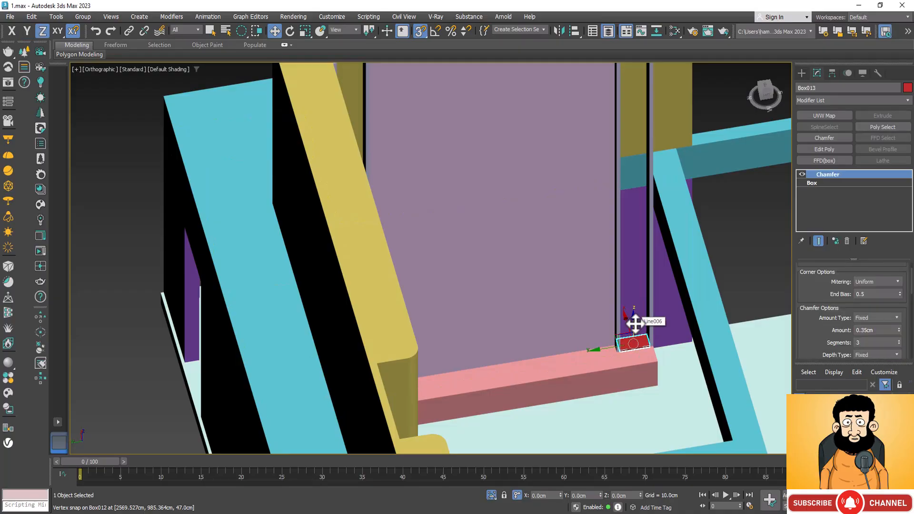
pyautogui.keyDown('shift'); pyautogui.moveTo(638, 320); pyautogui.dragTo(644, 287); pyautogui.keyUp('shift')
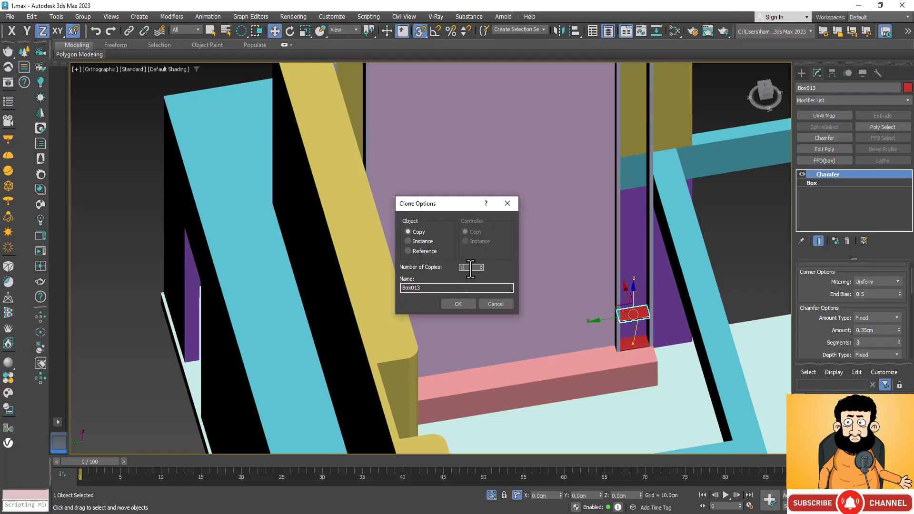
pyautogui.click(457, 303)
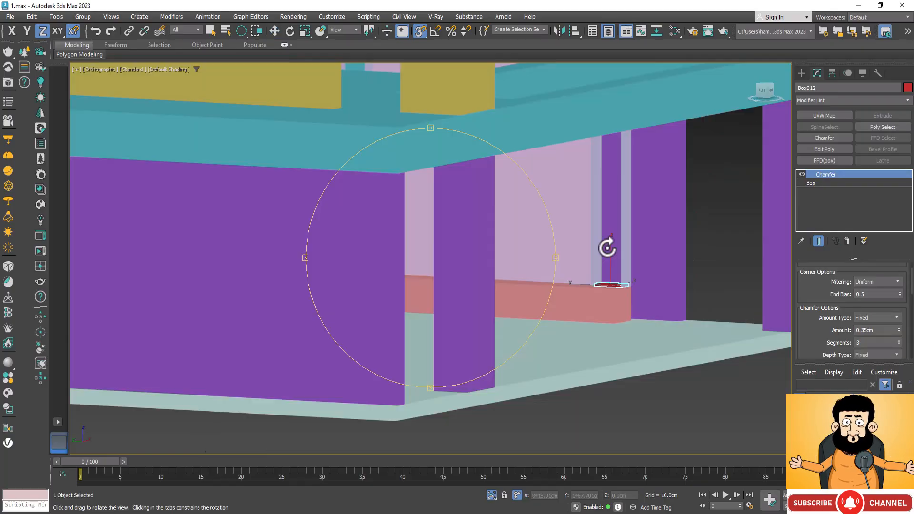
# Clone the chamfered shelf straight up between the paired posts as 4 evenly spaced instances.
pyautogui.scroll(3, 606, 247)
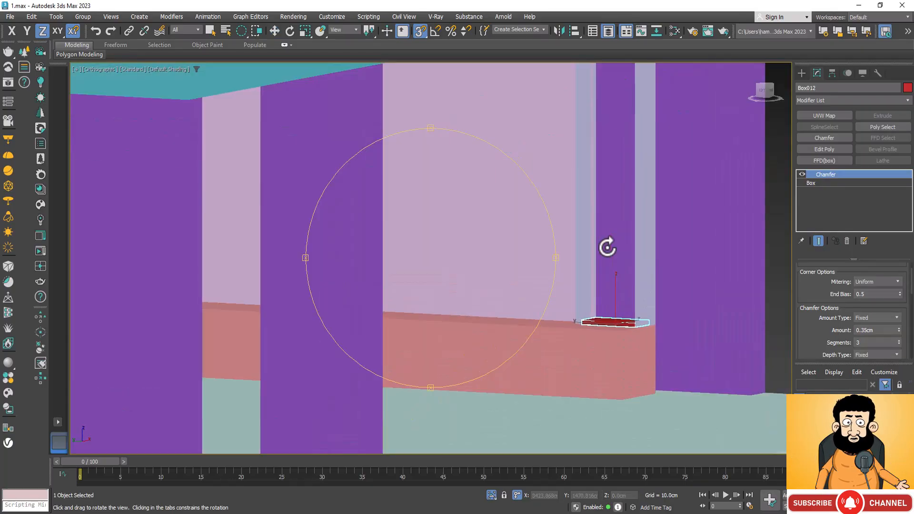
pyautogui.press('w')
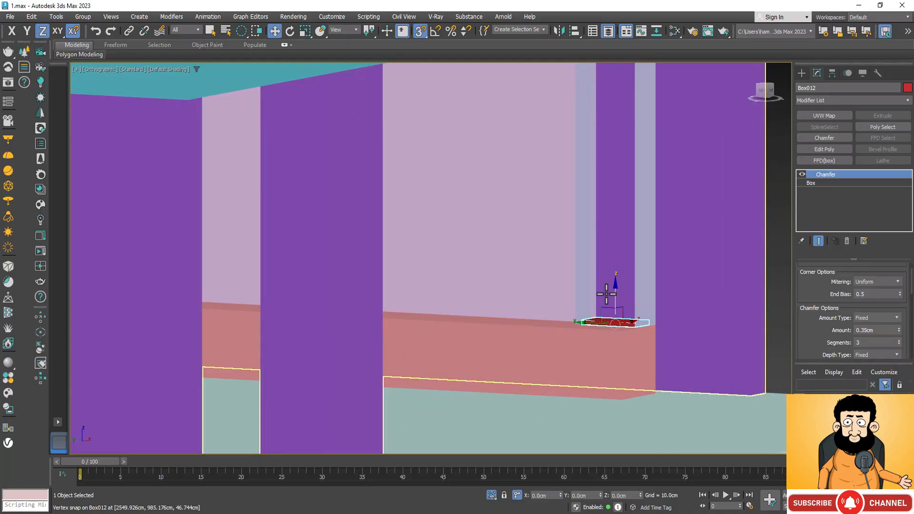
pyautogui.moveTo(616, 299)
pyautogui.keyDown('shift'); pyautogui.mouseDown()
pyautogui.moveTo(625, 254)
pyautogui.moveTo(616, 231)
pyautogui.mouseUp(); pyautogui.keyUp('shift')
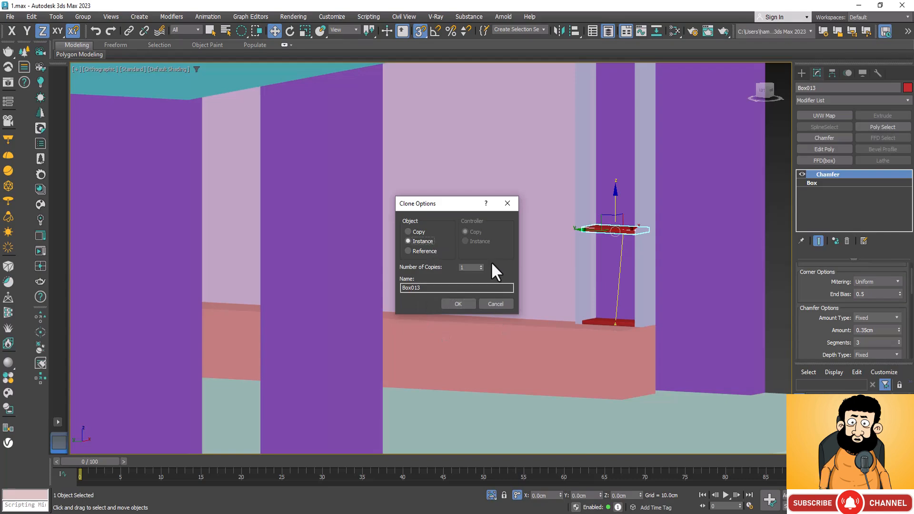
pyautogui.write('4')
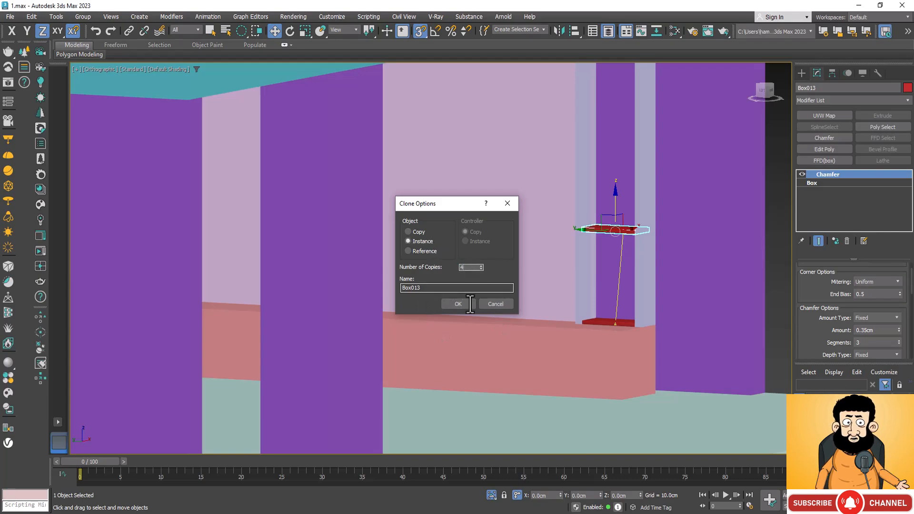
pyautogui.click(456, 305)
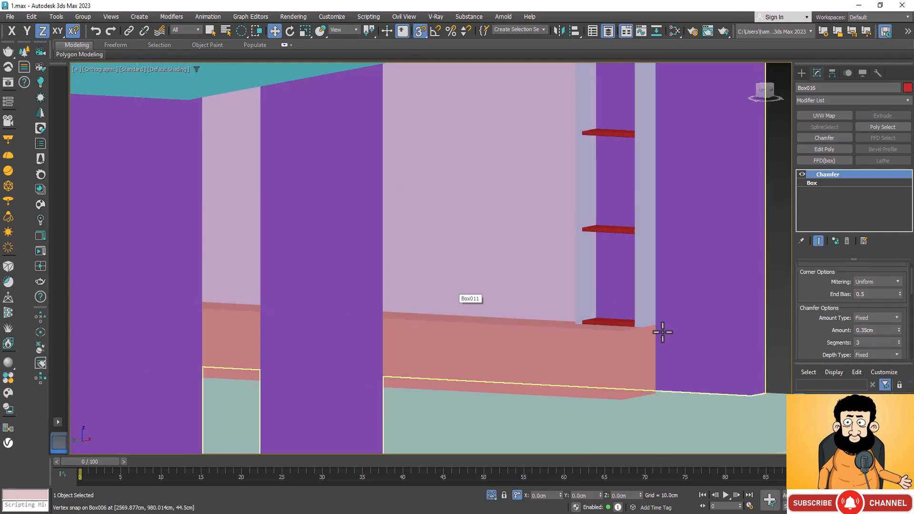
# Delete the lowest shelf, the one resting directly on the low unit between the posts.
pyautogui.scroll(-4, 659, 330)
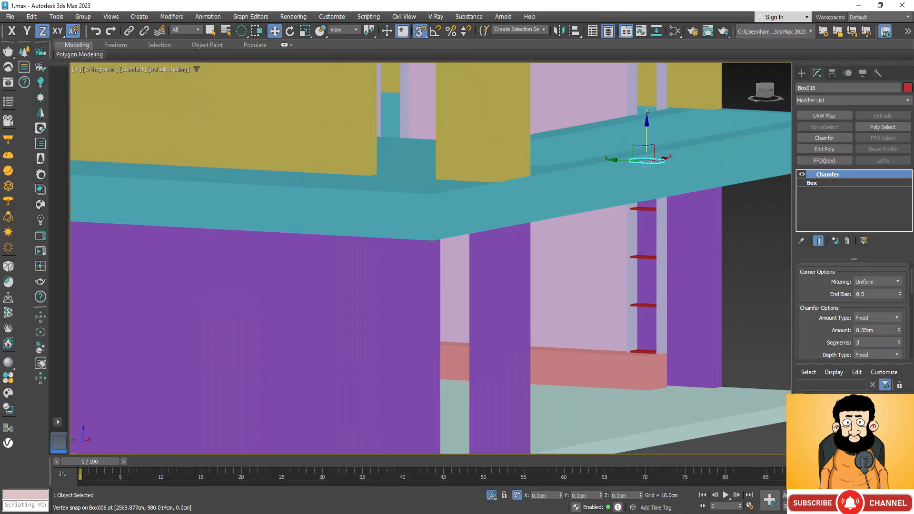
pyautogui.keyDown('alt'); pyautogui.moveTo(459, 287); pyautogui.dragTo(490, 320, button='middle'); pyautogui.keyUp('alt')
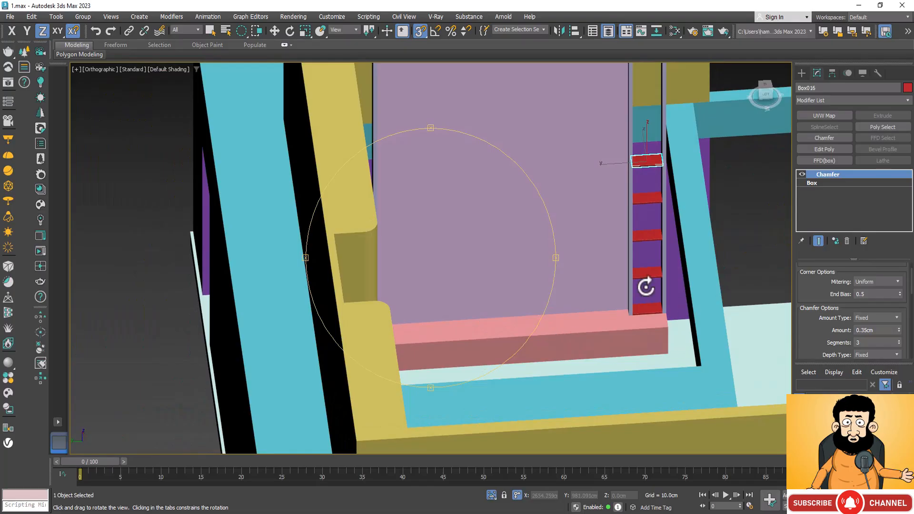
pyautogui.scroll(5, 645, 285)
pyautogui.press('w')
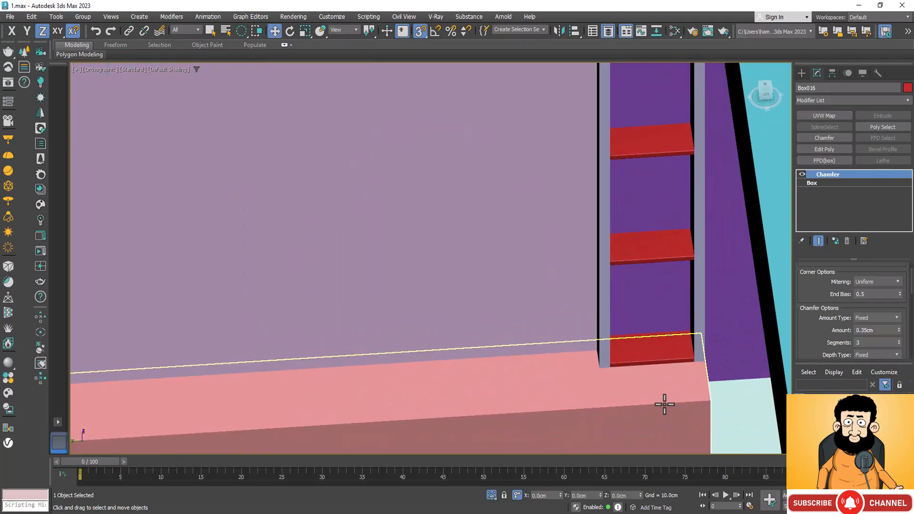
pyautogui.click(656, 357)
pyautogui.press('Delete')
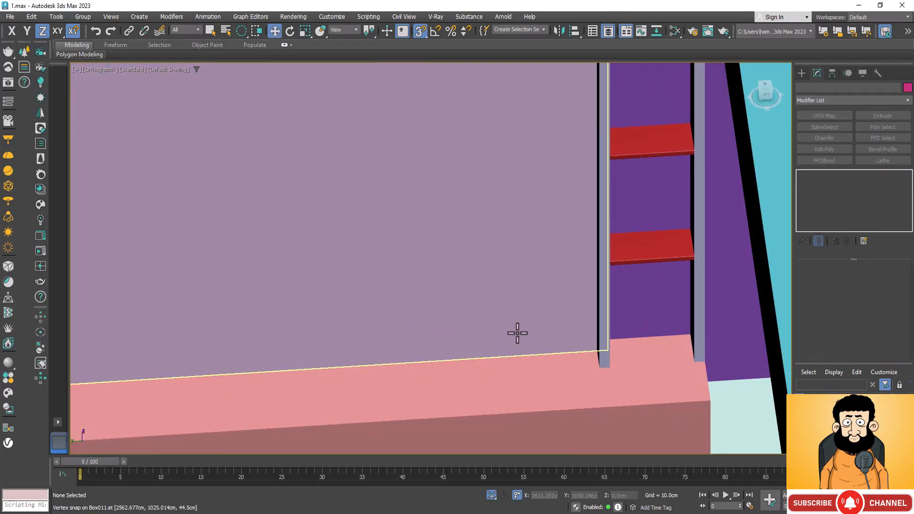
# Create a box 45 cm long, 20 cm wide and -360 cm high between the post tops, reaching down to the highest shelf.
pyautogui.scroll(-3, 492, 327)
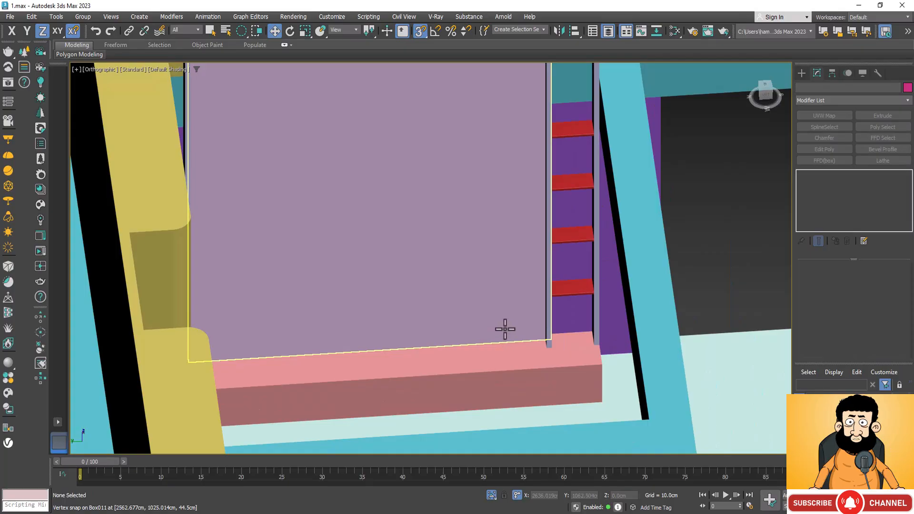
pyautogui.scroll(-2, 501, 326)
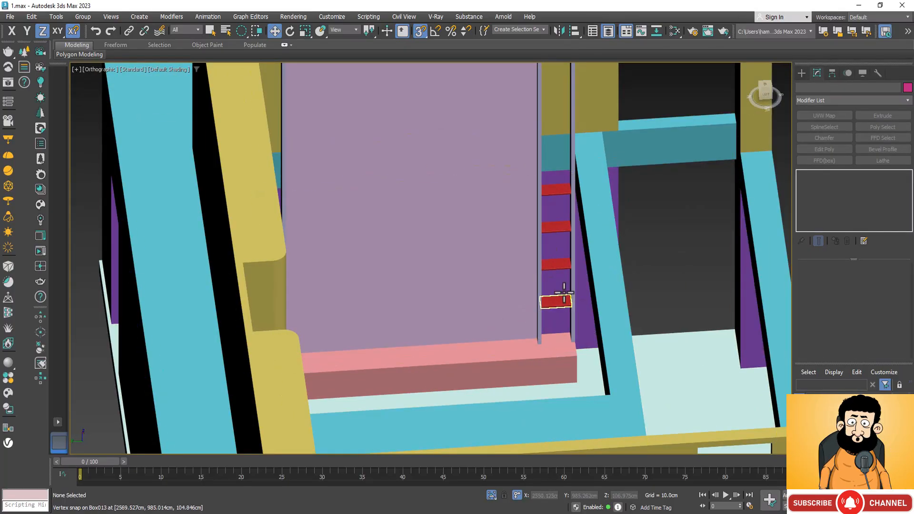
pyautogui.scroll(-2, 507, 271)
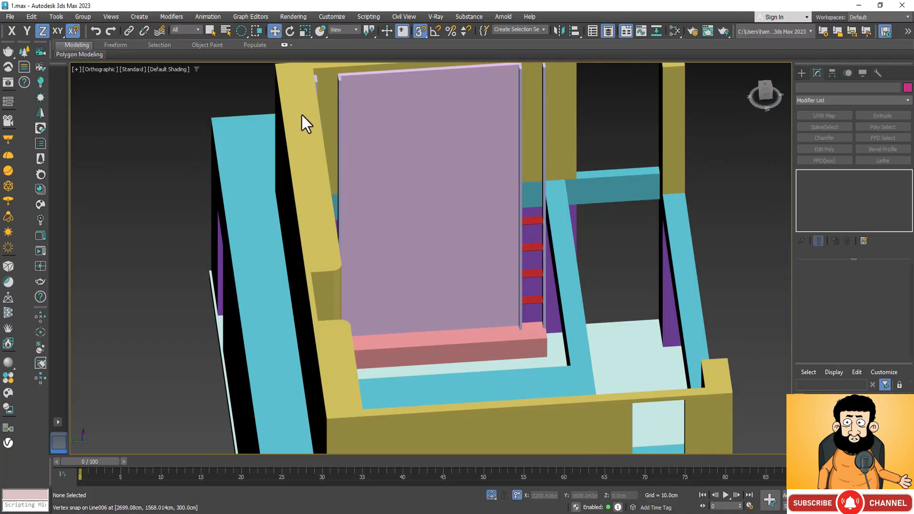
pyautogui.scroll(-2, 483, 256)
pyautogui.scroll(4, 536, 123)
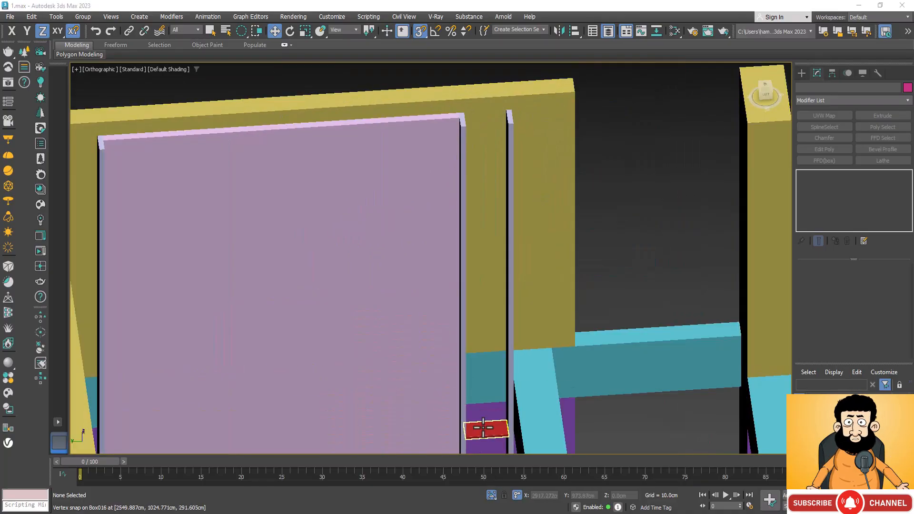
pyautogui.click(801, 72)
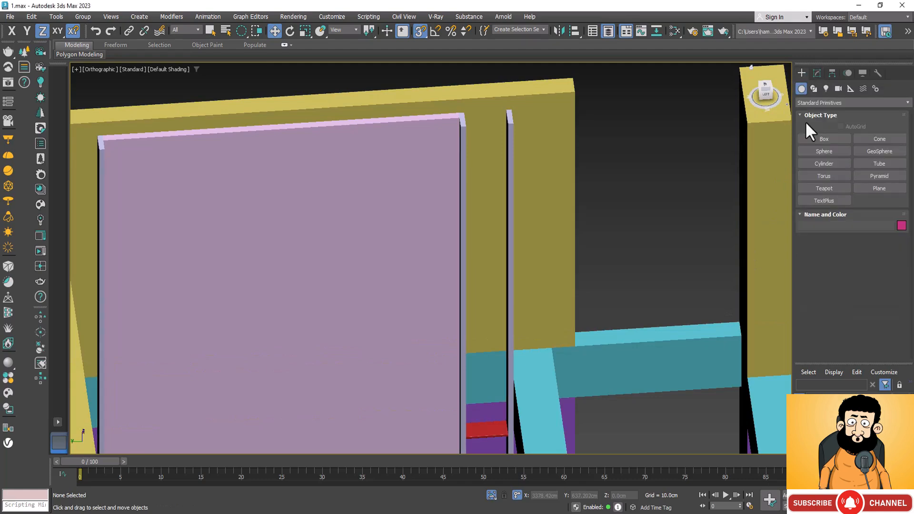
pyautogui.click(819, 137)
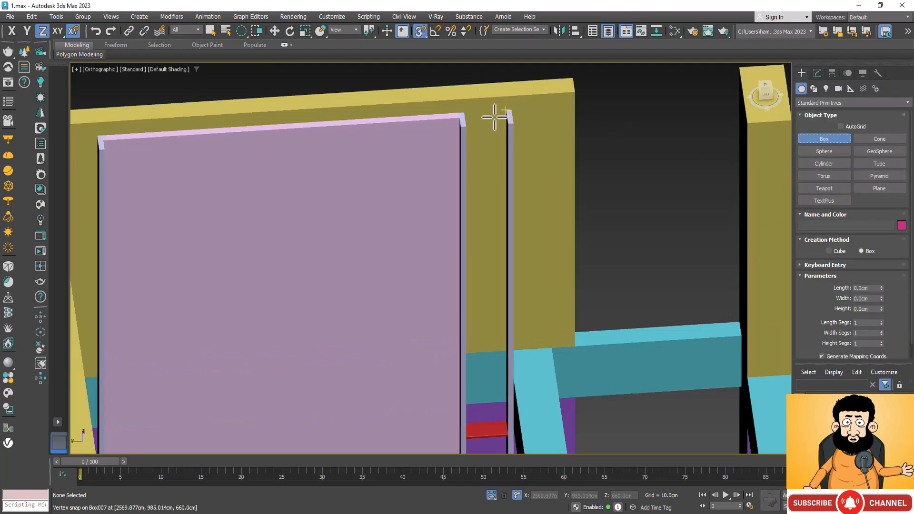
pyautogui.moveTo(500, 112); pyautogui.dragTo(458, 123)
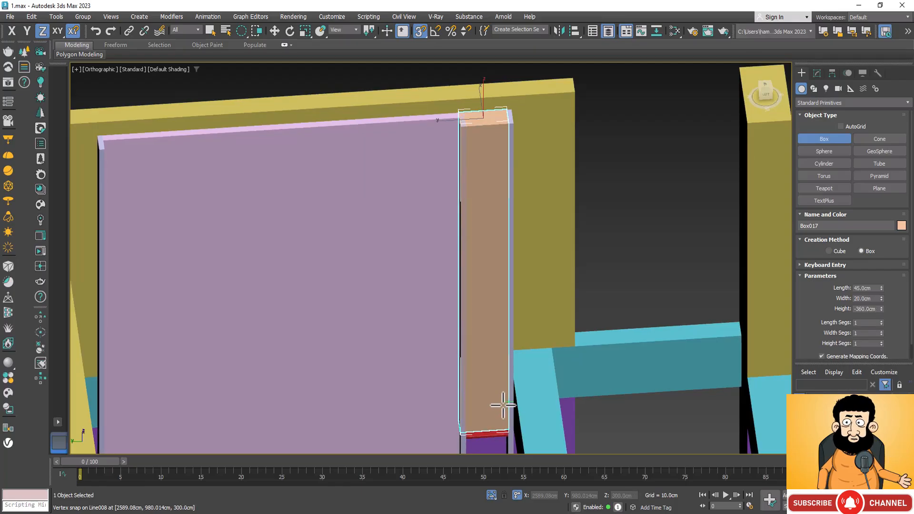
pyautogui.click(503, 405)
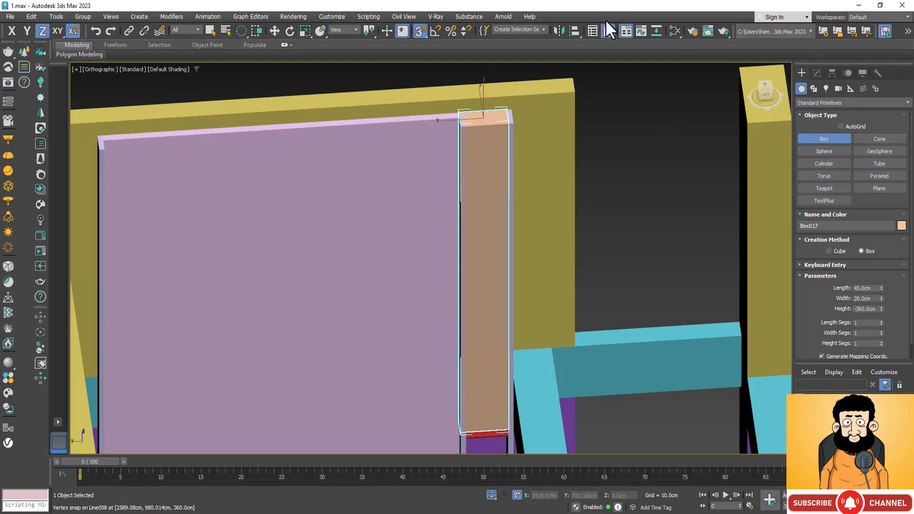
# Add an Edit Poly modifier to the tall box and select its front corner vertices at both the upper and lower ends.
pyautogui.click(817, 73)
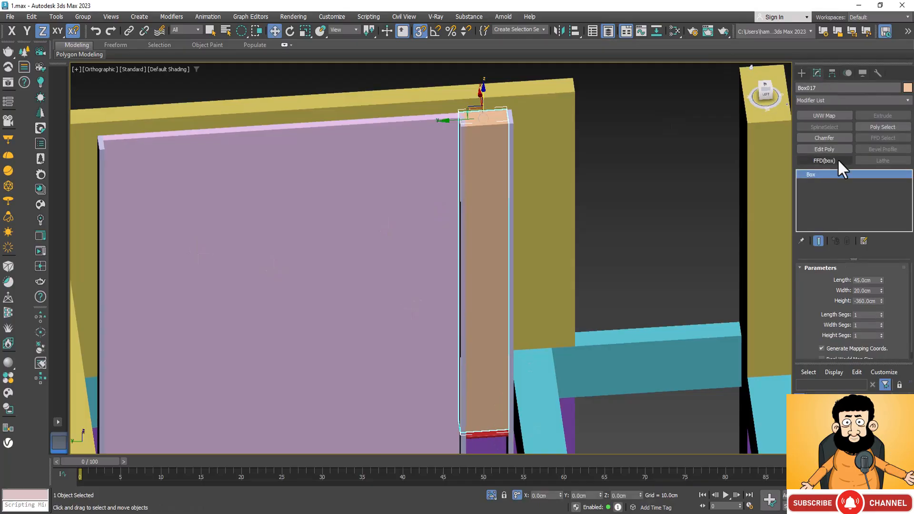
pyautogui.click(835, 148)
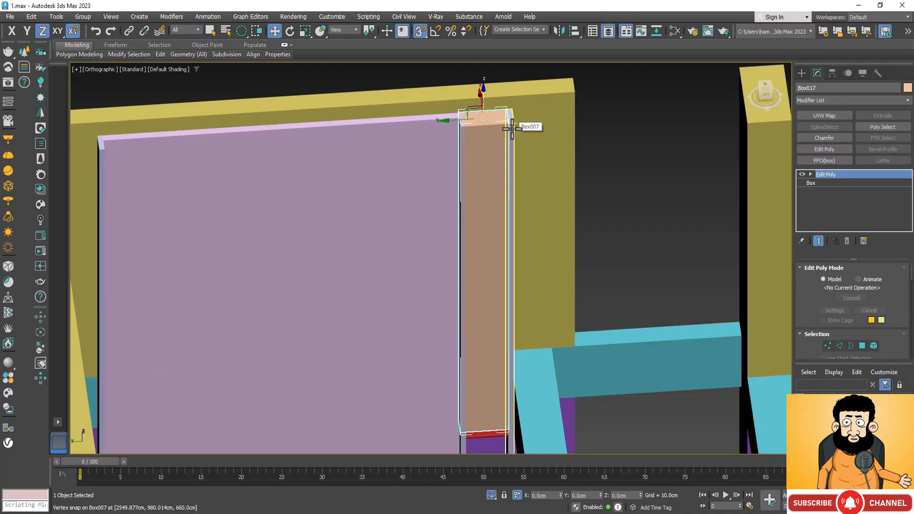
pyautogui.press('1')
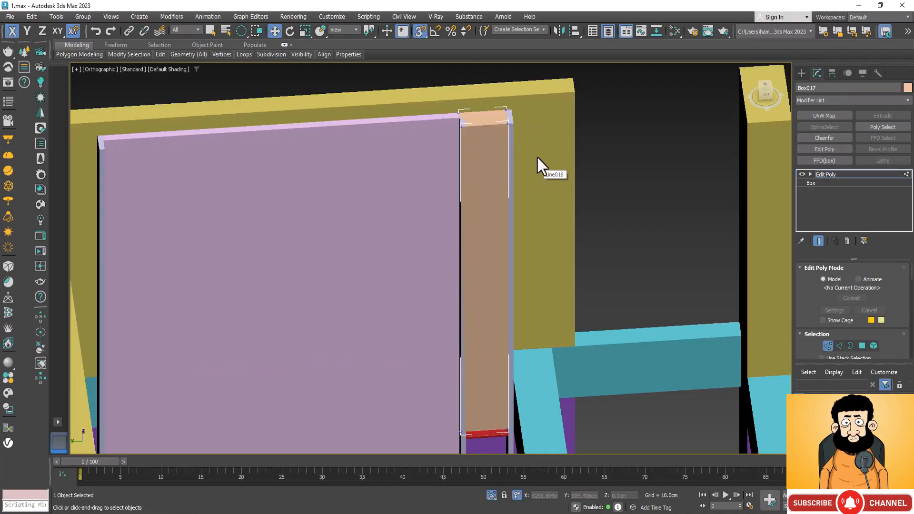
pyautogui.click(510, 125)
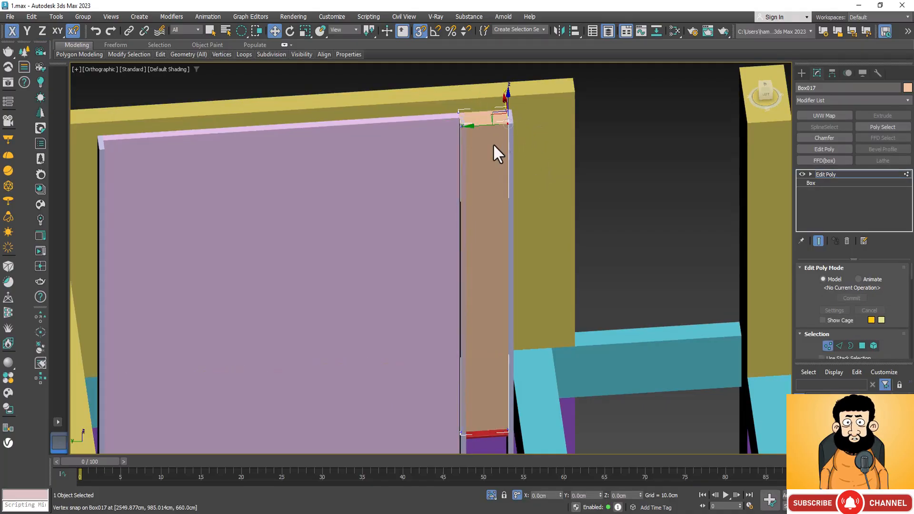
pyautogui.keyDown('ctrl'); pyautogui.click(461, 124); pyautogui.keyUp('ctrl')
pyautogui.scroll(-3, 561, 197)
pyautogui.scroll(5, 522, 298)
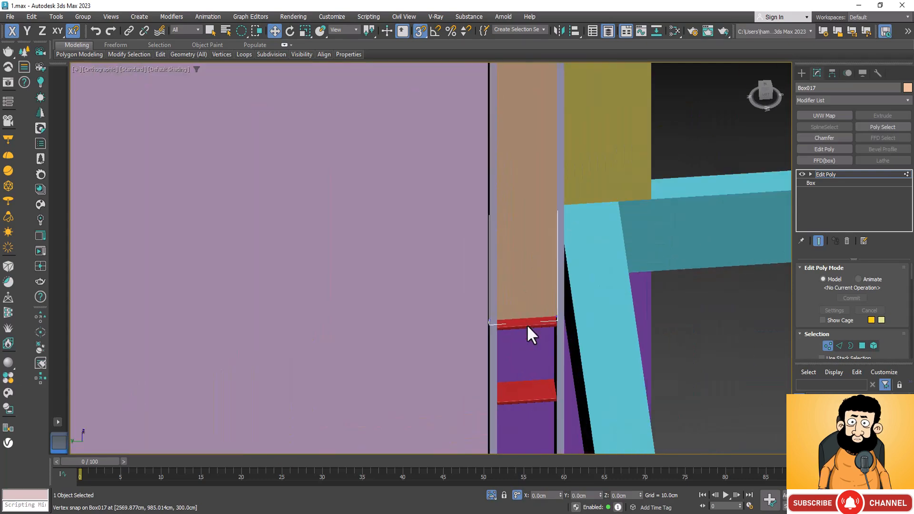
pyautogui.scroll(2, 552, 332)
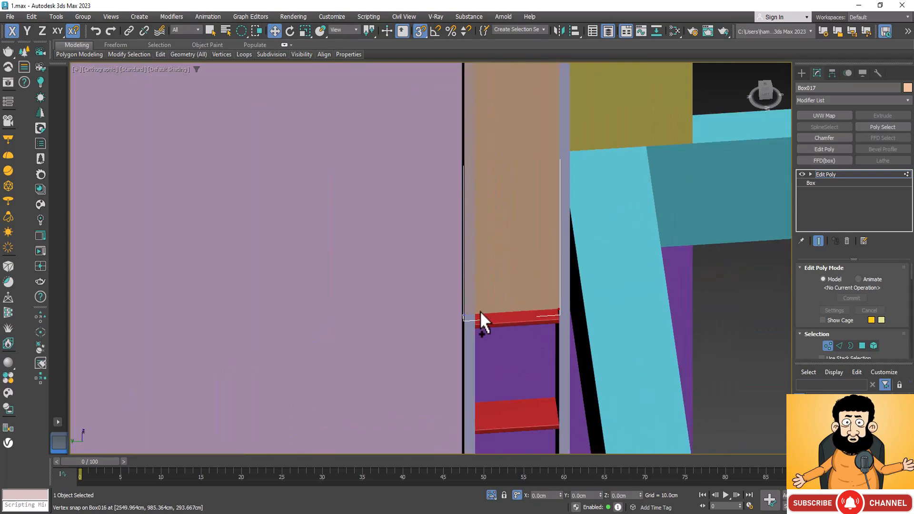
pyautogui.scroll(-4, 524, 347)
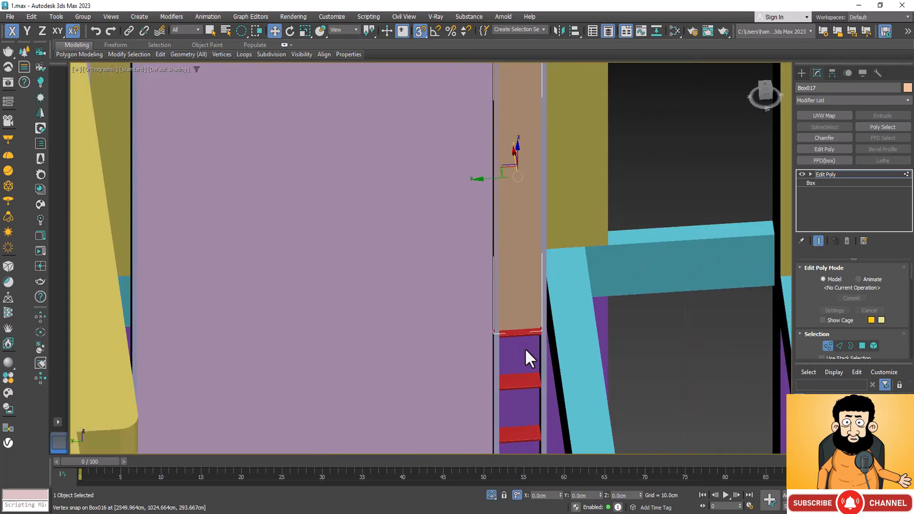
# With snapping off, move the tall box's selected front vertices about 3.1 cm along X to recess its face behind the posts.
pyautogui.hotkey('ctrl', 'r')
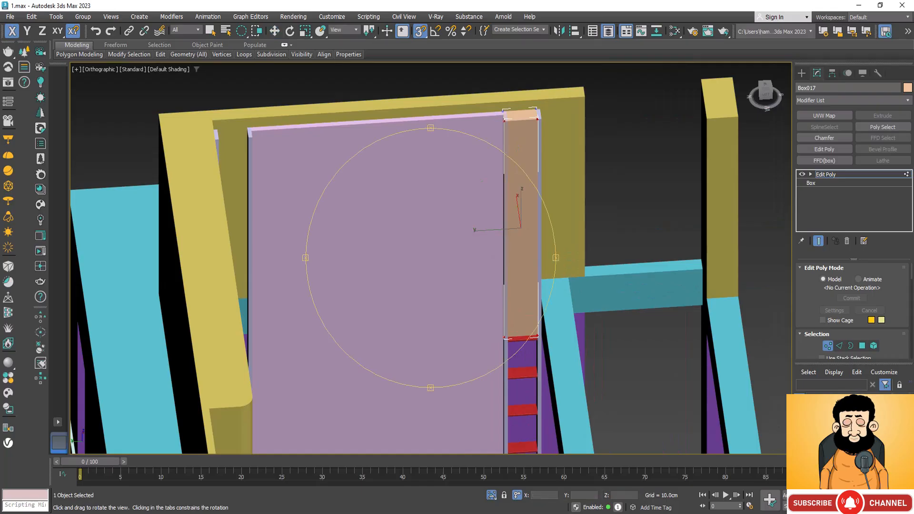
pyautogui.moveTo(458, 306); pyautogui.dragTo(503, 309)
pyautogui.rightClick(512, 176)
pyautogui.scroll(-2, 512, 173)
pyautogui.scroll(4, 514, 176)
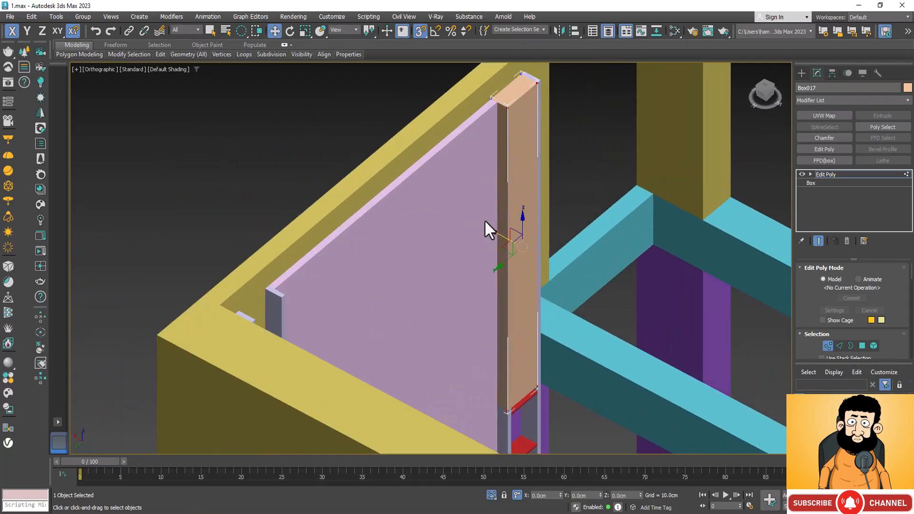
pyautogui.scroll(2, 490, 224)
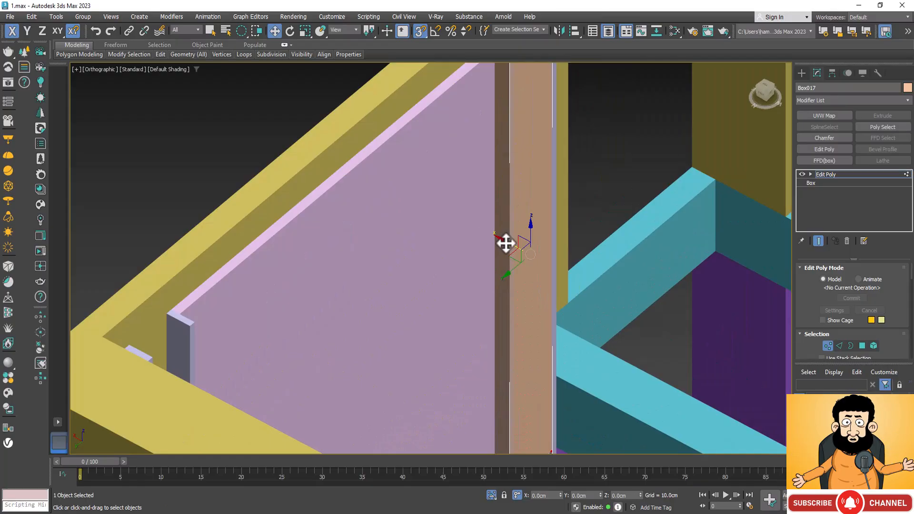
pyautogui.moveTo(505, 243); pyautogui.dragTo(468, 270)
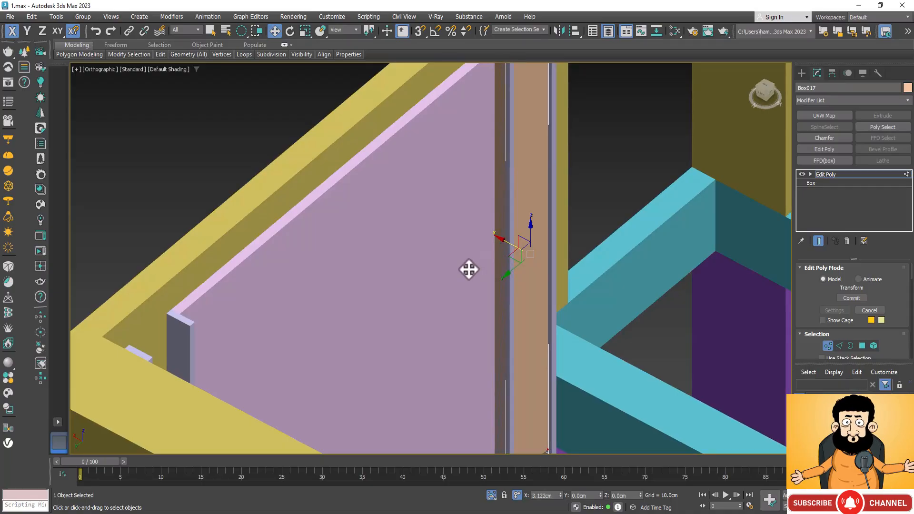
# With snapping on, move the tall box's overlapping end vertices along Y to the inner face of the adjacent post.
pyautogui.scroll(-2, 399, 238)
pyautogui.scroll(4, 470, 104)
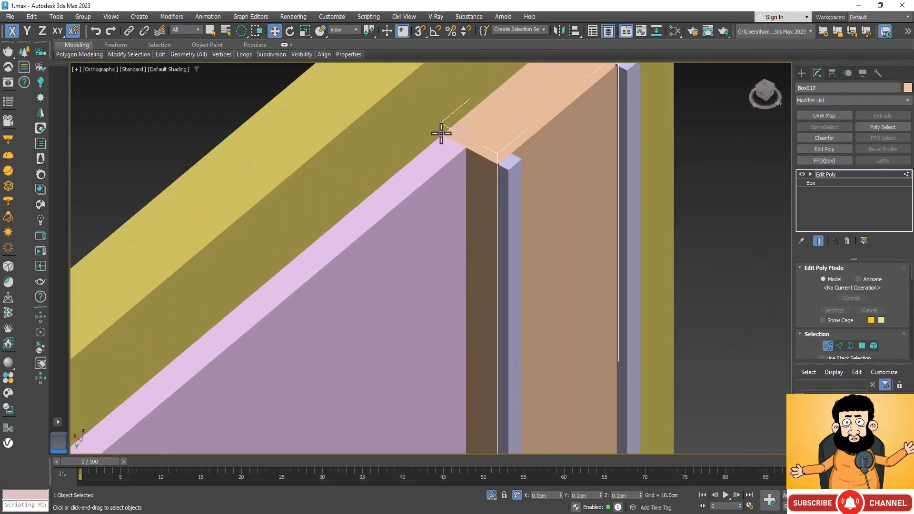
pyautogui.scroll(-5, 547, 131)
pyautogui.scroll(1, 547, 130)
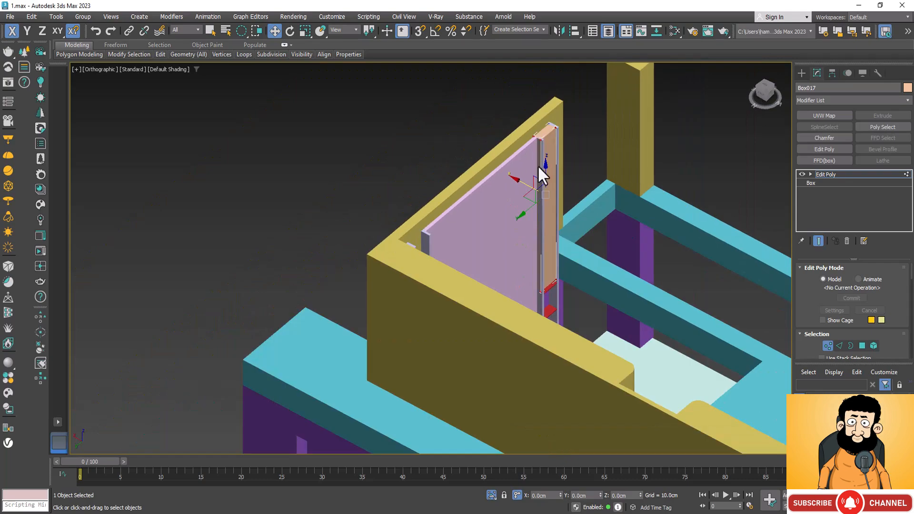
pyautogui.press('t')
pyautogui.scroll(-3, 474, 181)
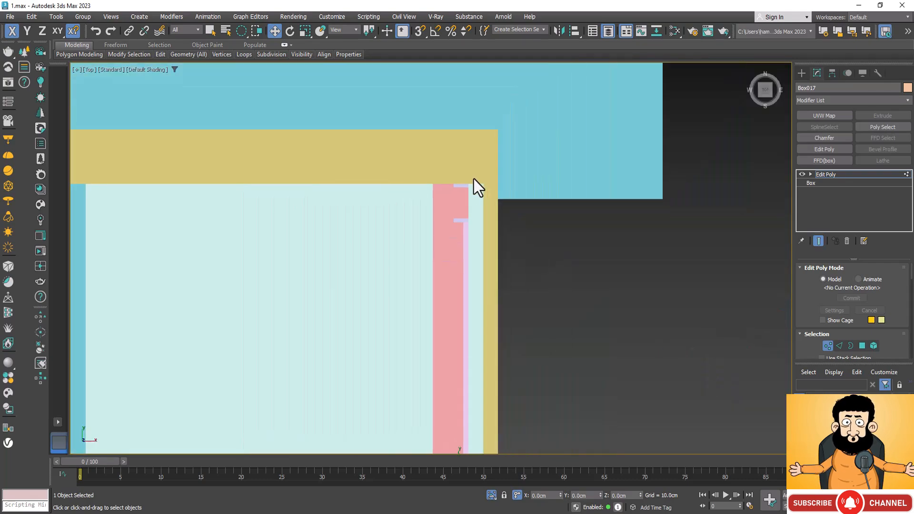
pyautogui.scroll(-4, 473, 181)
pyautogui.scroll(10, 473, 343)
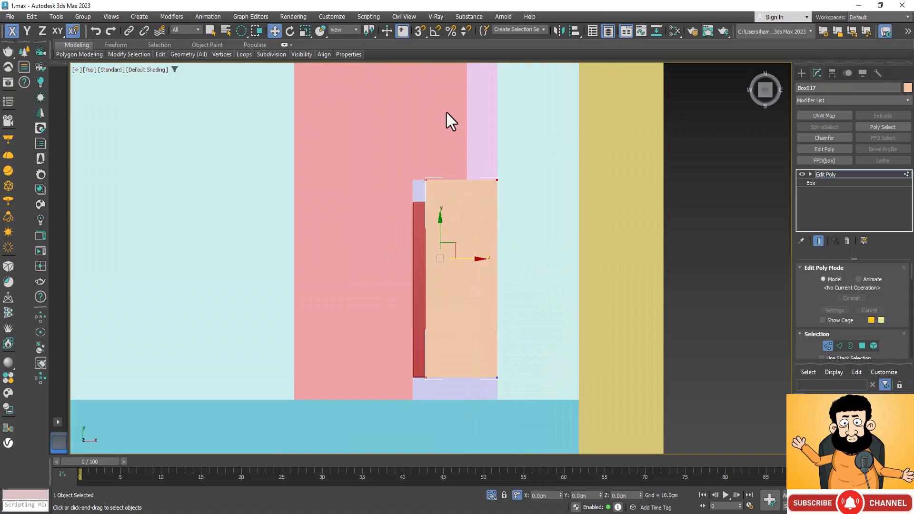
pyautogui.moveTo(535, 150); pyautogui.dragTo(418, 171)
pyautogui.moveTo(461, 143); pyautogui.dragTo(499, 202)
pyautogui.scroll(4, 405, 384)
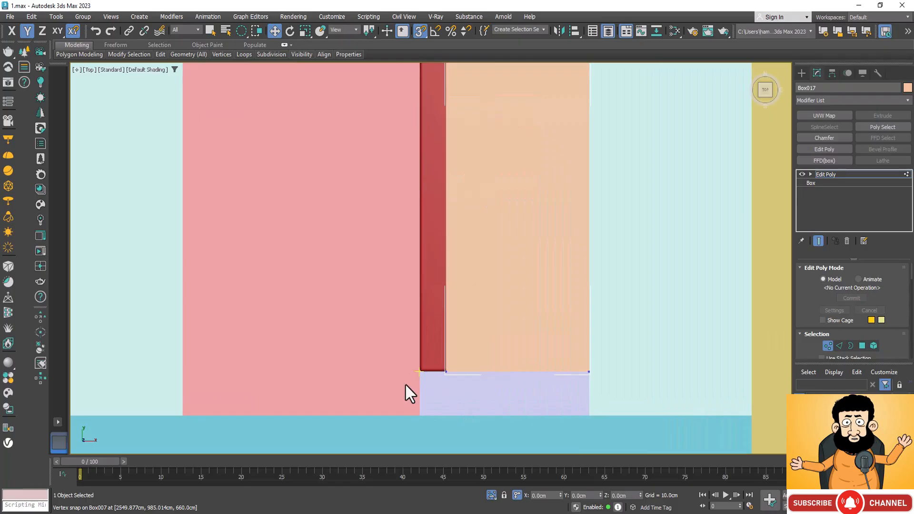
pyautogui.scroll(-8, 488, 229)
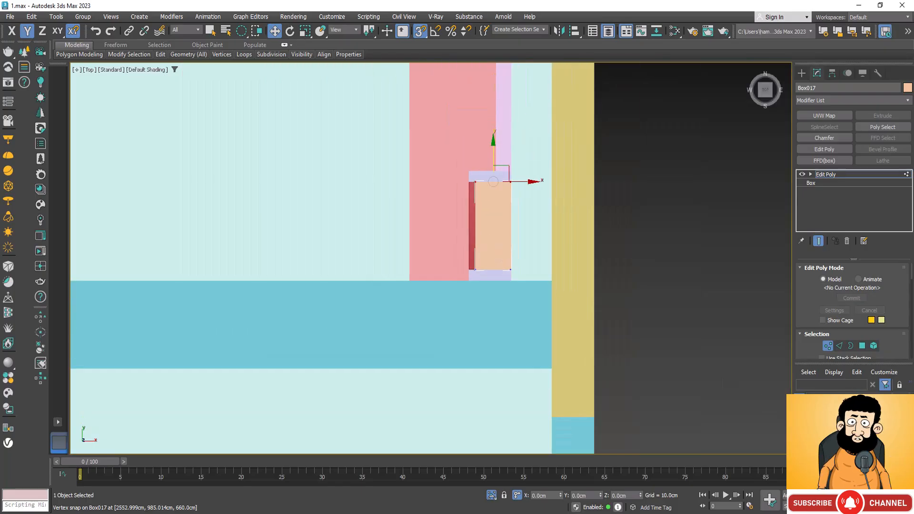
# Leave vertex editing and select the tall box together with the four shelves below it.
pyautogui.keyDown('alt'); pyautogui.moveTo(471, 304); pyautogui.dragTo(518, 337, button='middle'); pyautogui.keyUp('alt')
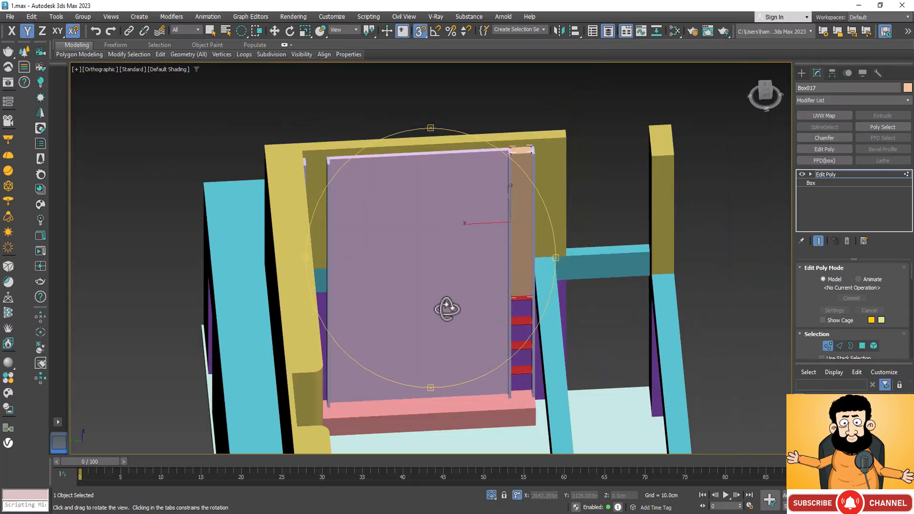
pyautogui.keyDown('alt'); pyautogui.moveTo(445, 308); pyautogui.dragTo(397, 296, button='middle'); pyautogui.keyUp('alt')
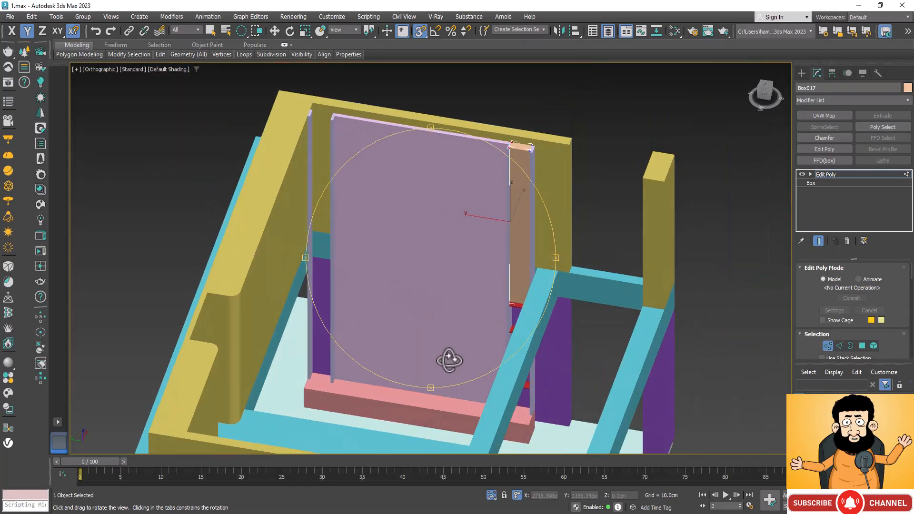
pyautogui.keyDown('alt'); pyautogui.moveTo(449, 361); pyautogui.dragTo(636, 177, button='middle'); pyautogui.keyUp('alt')
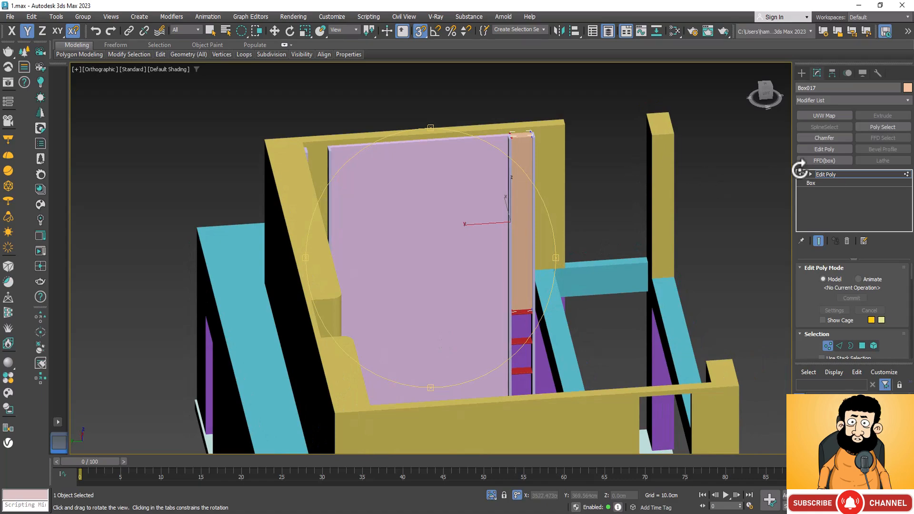
pyautogui.click(838, 175)
pyautogui.press('w')
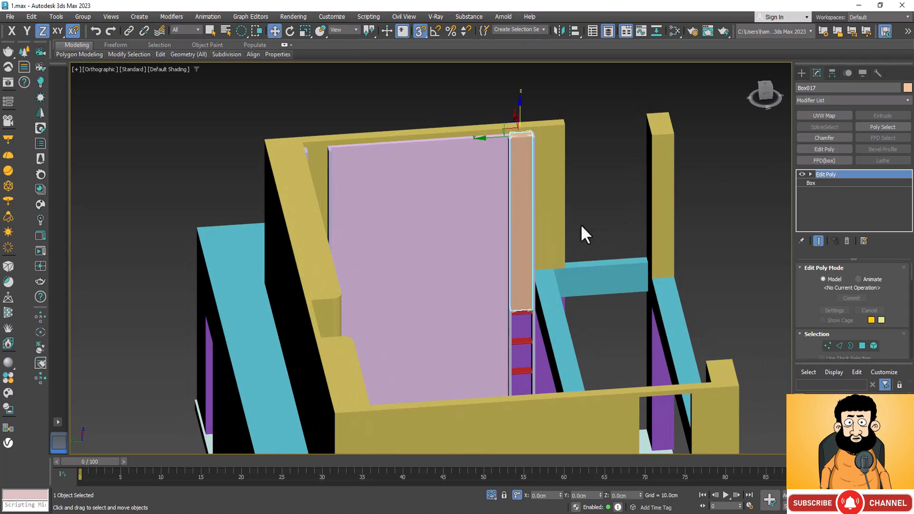
pyautogui.keyDown('ctrl'); pyautogui.click(527, 314); pyautogui.keyUp('ctrl')
pyautogui.keyDown('ctrl'); pyautogui.click(522, 340); pyautogui.keyUp('ctrl')
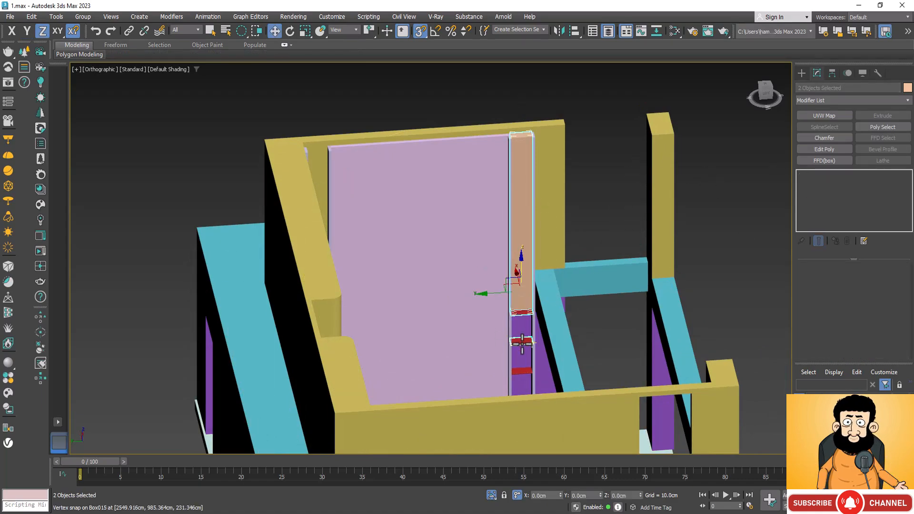
pyautogui.keyDown('ctrl'); pyautogui.click(528, 372); pyautogui.keyUp('ctrl')
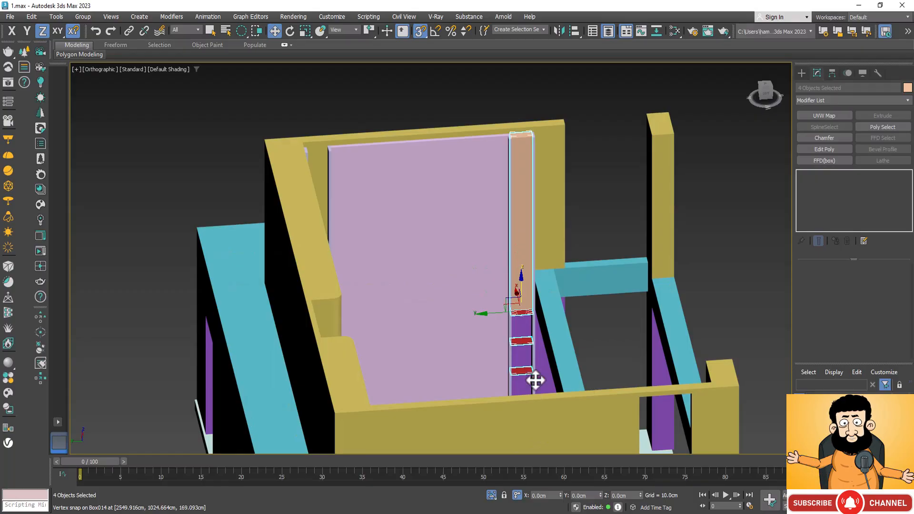
pyautogui.click(896, 506)
pyautogui.moveTo(448, 344); pyautogui.dragTo(449, 358)
pyautogui.scroll(5, 548, 387)
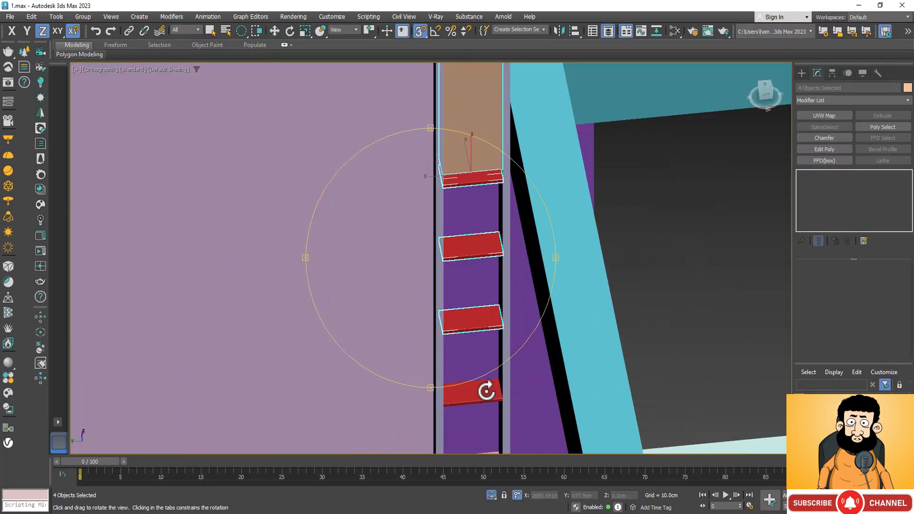
pyautogui.rightClick(486, 391)
pyautogui.keyDown('ctrl'); pyautogui.click(487, 399); pyautogui.keyUp('ctrl')
pyautogui.scroll(-5, 577, 306)
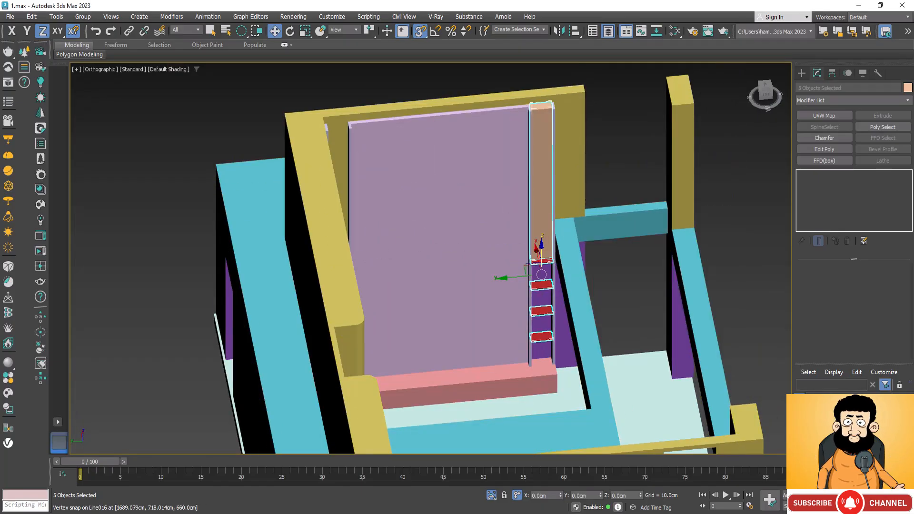
# Clone the selected tall box and shelves along Y as one instance set over to the opposite pair of posts.
pyautogui.hotkey('ctrl', 'r')
pyautogui.moveTo(430, 335)
pyautogui.mouseDown()
pyautogui.moveTo(393, 312)
pyautogui.moveTo(422, 322)
pyautogui.mouseUp()
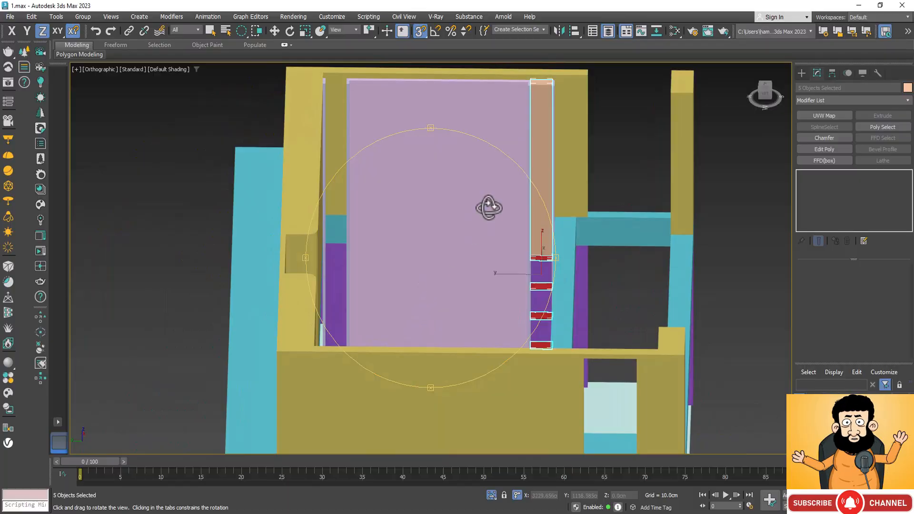
pyautogui.press('w')
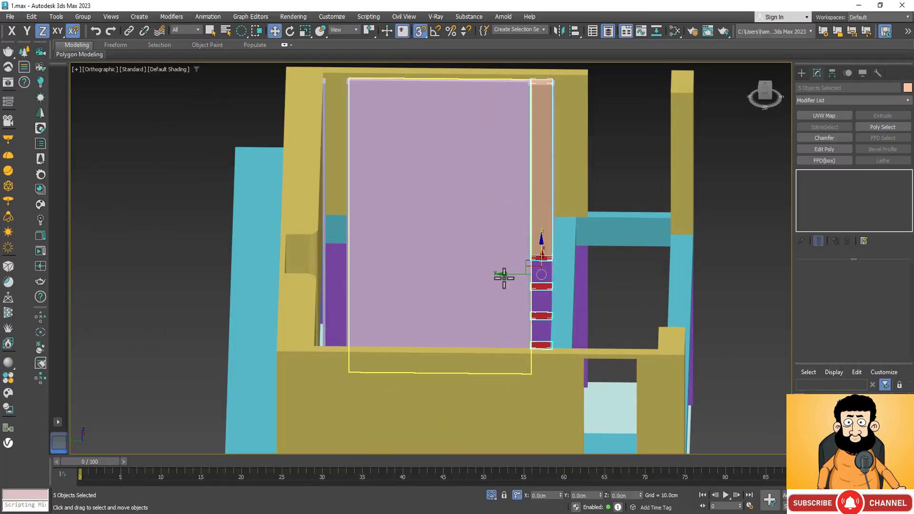
pyautogui.keyDown('shift'); pyautogui.moveTo(504, 277); pyautogui.dragTo(333, 246); pyautogui.keyUp('shift')
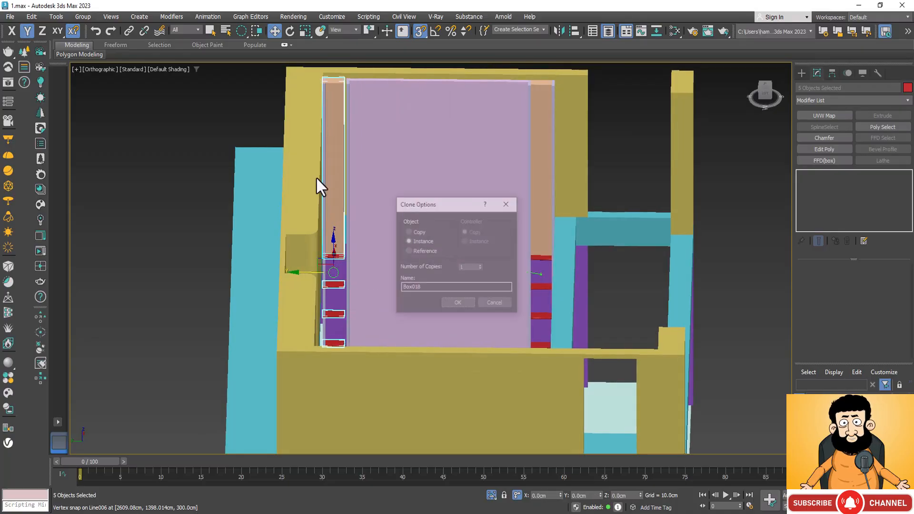
pyautogui.click(463, 304)
# In the top view, move the cloned set along Y and snap it exactly between the two posts.
pyautogui.press('t')
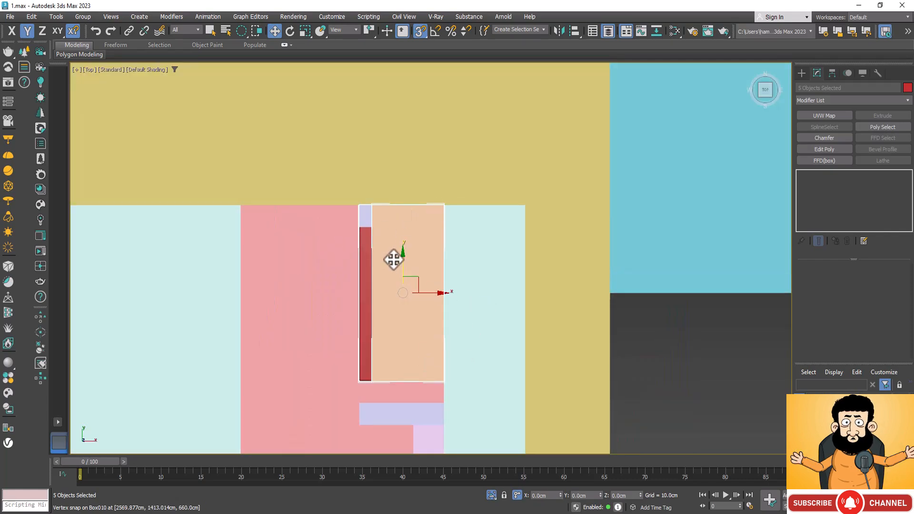
pyautogui.moveTo(402, 291); pyautogui.dragTo(400, 331)
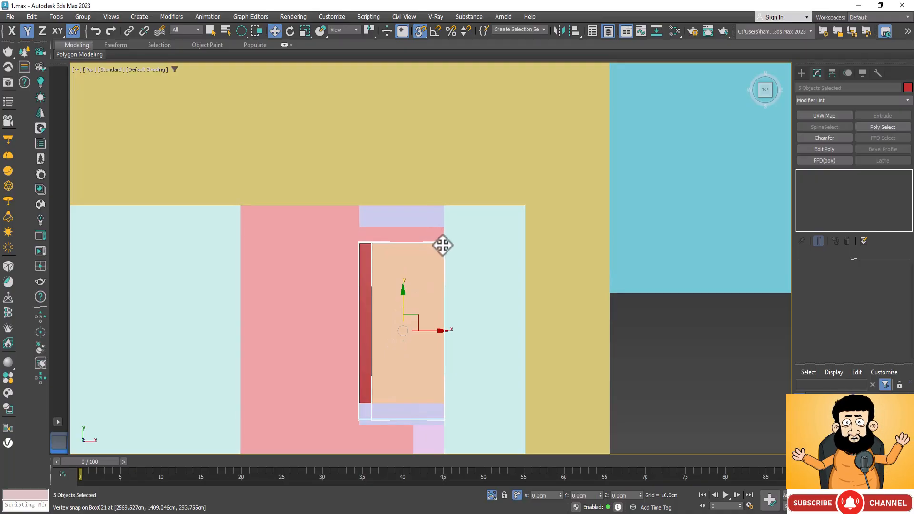
pyautogui.moveTo(443, 245); pyautogui.dragTo(443, 232)
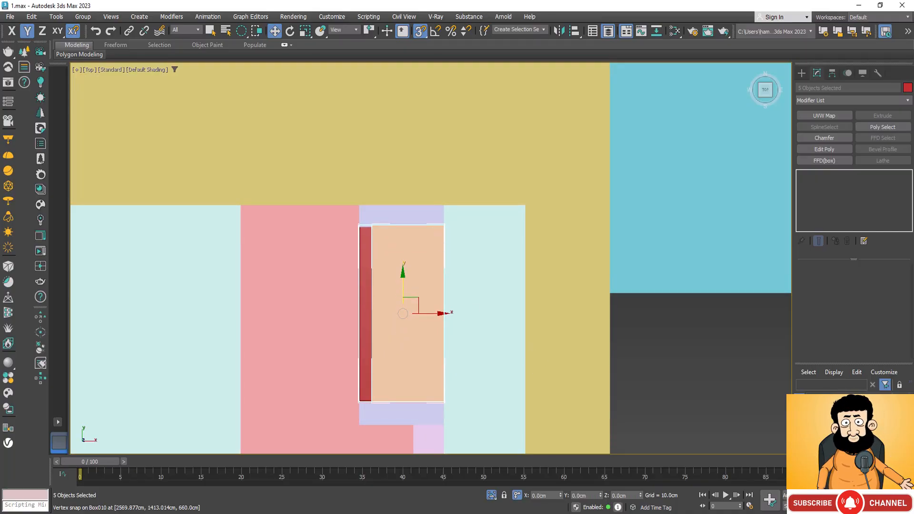
pyautogui.keyDown('alt'); pyautogui.moveTo(407, 320); pyautogui.dragTo(464, 231, button='middle'); pyautogui.keyUp('alt')
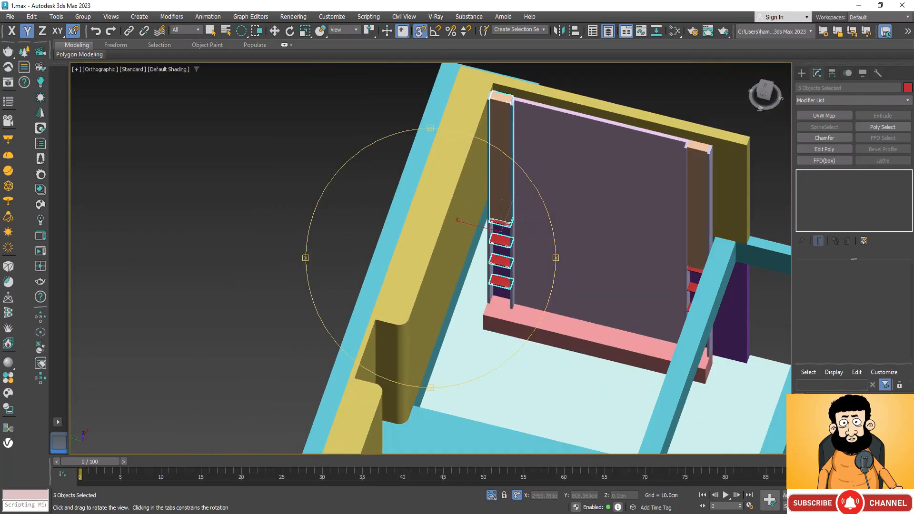
pyautogui.keyDown('alt'); pyautogui.moveTo(477, 338); pyautogui.dragTo(490, 320, button='middle'); pyautogui.keyUp('alt')
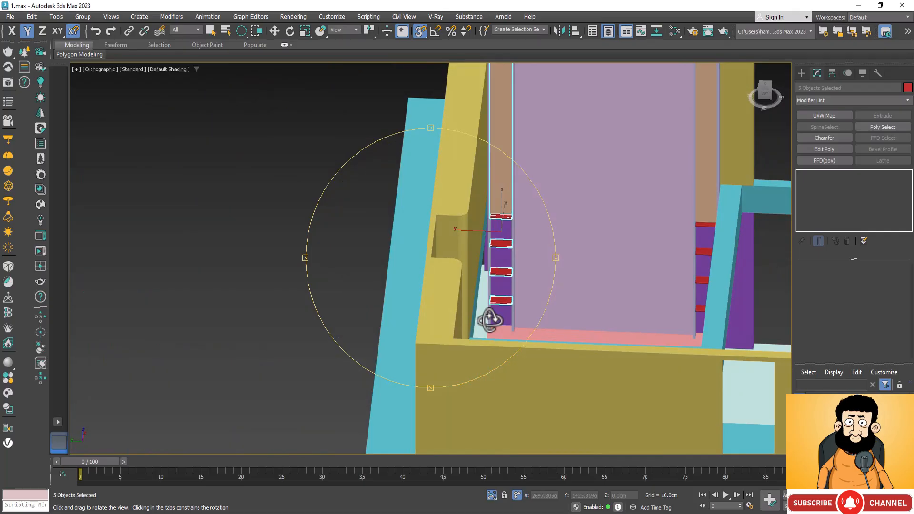
pyautogui.scroll(8, 505, 218)
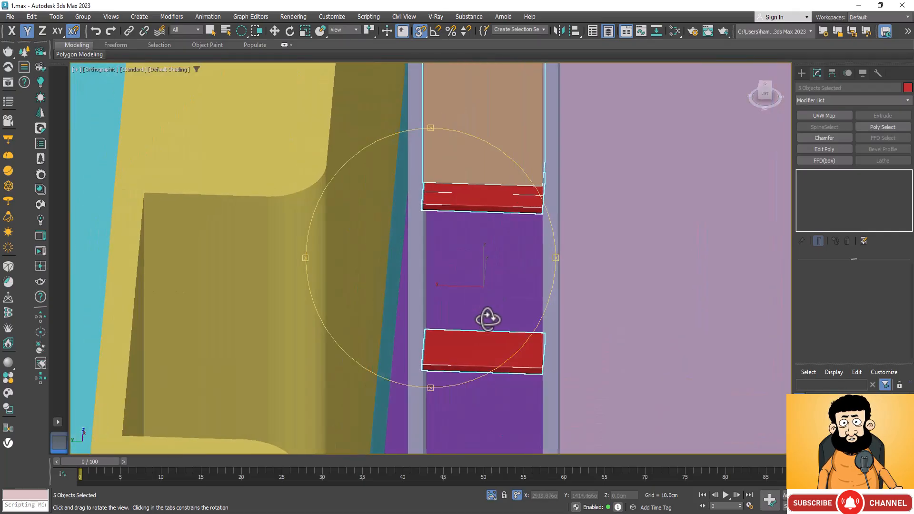
pyautogui.moveTo(488, 318)
pyautogui.keyDown('alt'); pyautogui.mouseDown(button='middle')
pyautogui.moveTo(458, 300)
pyautogui.moveTo(424, 302)
pyautogui.moveTo(479, 307)
pyautogui.mouseUp(button='middle'); pyautogui.keyUp('alt')
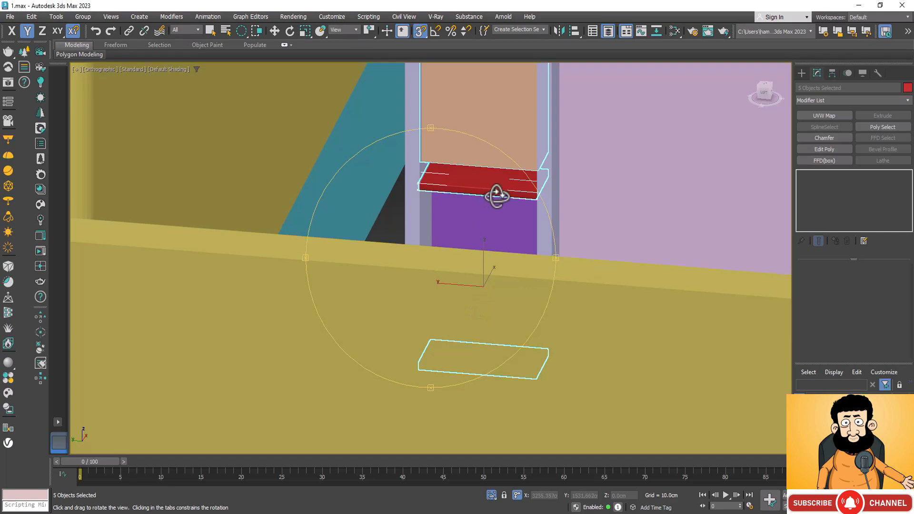
pyautogui.scroll(5, 496, 195)
pyautogui.scroll(-5, 500, 283)
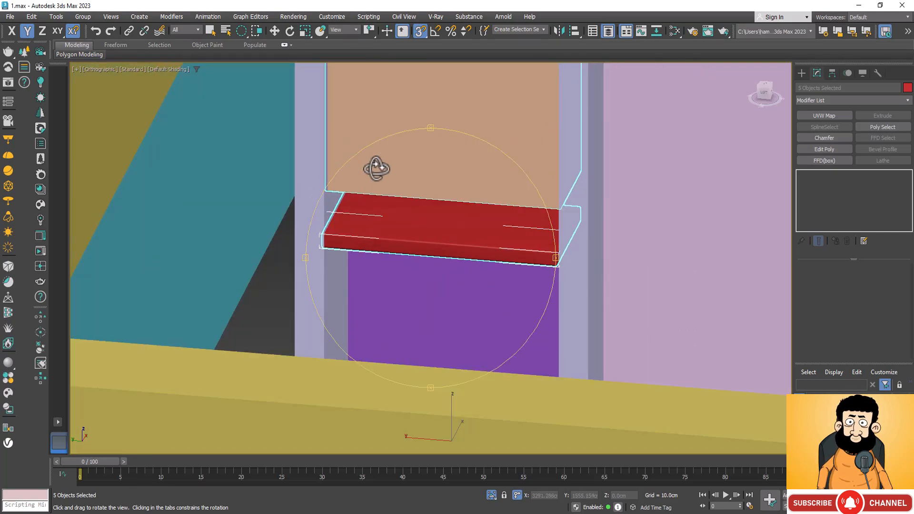
pyautogui.press('w')
pyautogui.click(418, 149)
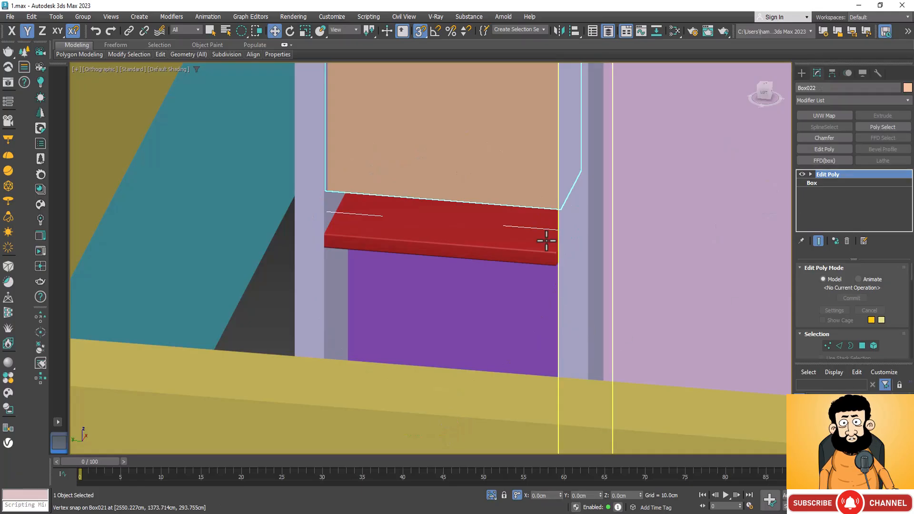
pyautogui.press('1')
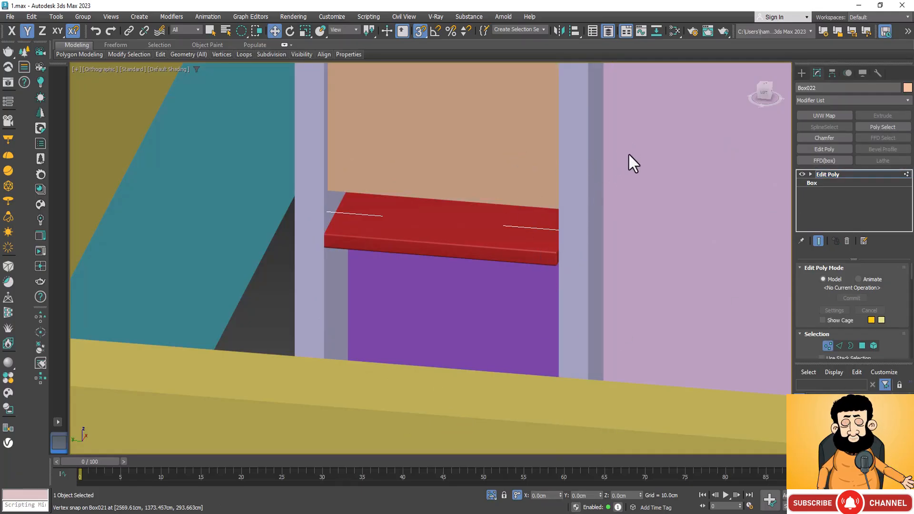
pyautogui.press('1')
pyautogui.moveTo(626, 150); pyautogui.dragTo(573, 195)
pyautogui.hotkey('ctrl', 'z')
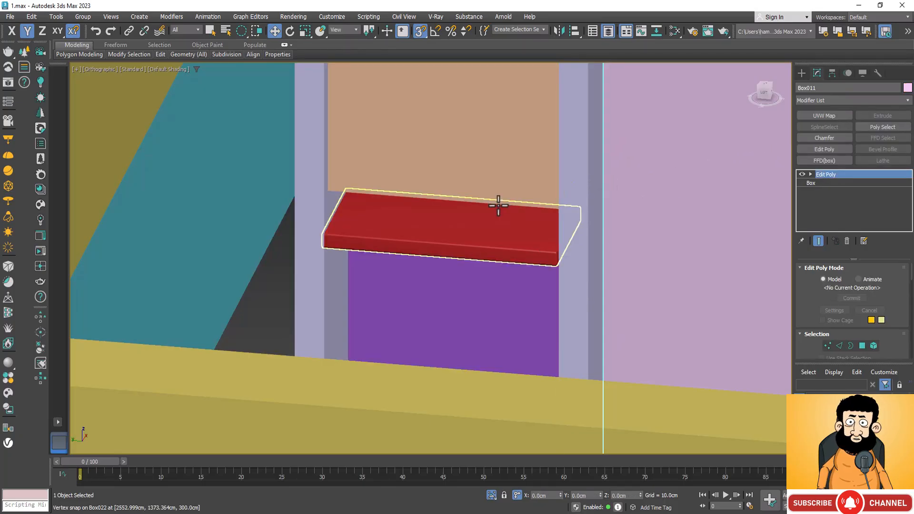
# In wireframe, select the cloned tall box's bottom vertices and snap them down along Z to the highest shelf's top, then leave vertex editing.
pyautogui.click(500, 194)
pyautogui.press('1')
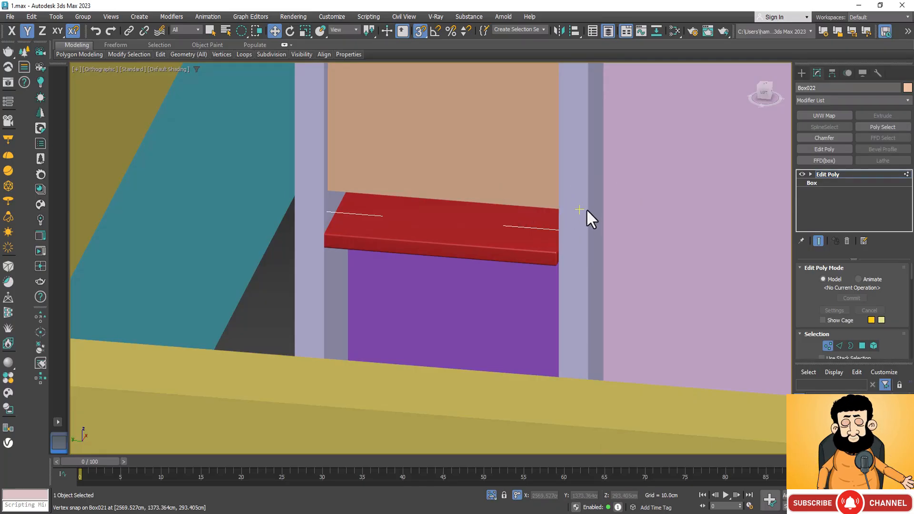
pyautogui.press('F3')
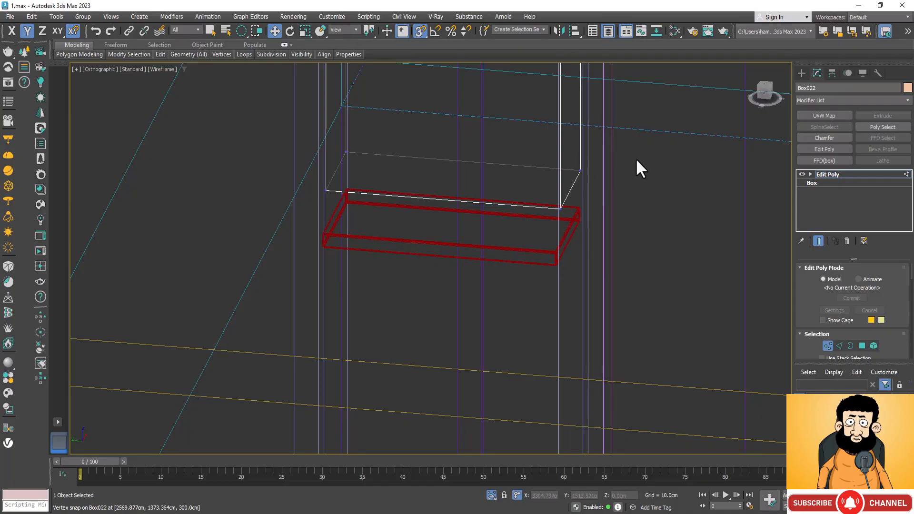
pyautogui.moveTo(587, 192); pyautogui.dragTo(536, 209)
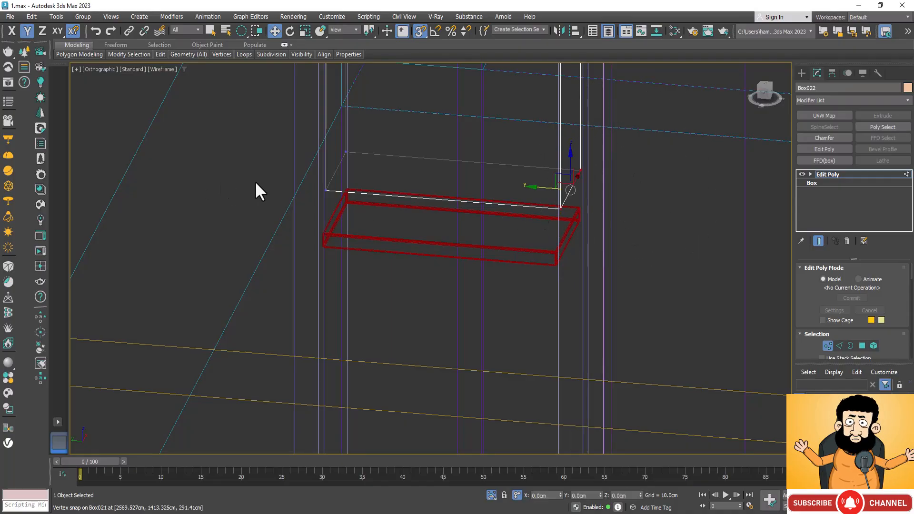
pyautogui.moveTo(255, 181); pyautogui.dragTo(366, 198)
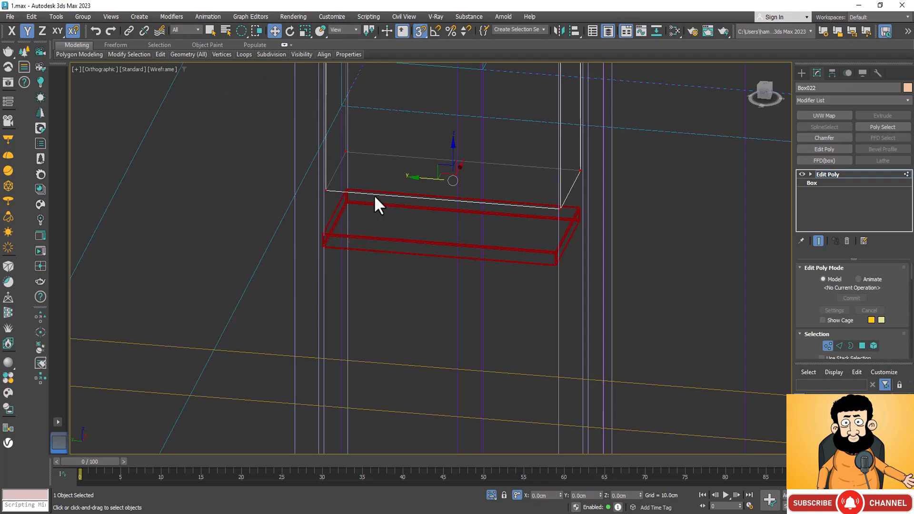
pyautogui.moveTo(453, 151); pyautogui.dragTo(329, 229)
pyautogui.scroll(-6, 340, 245)
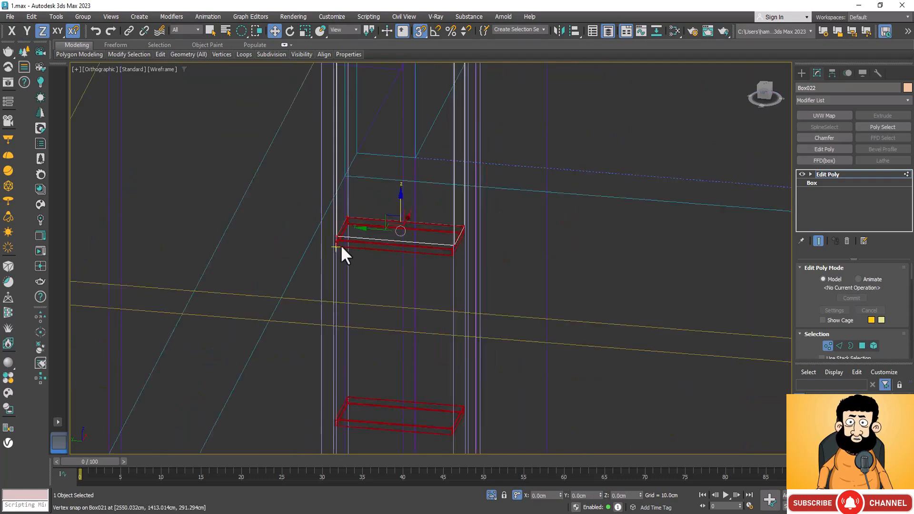
pyautogui.scroll(8, 501, 256)
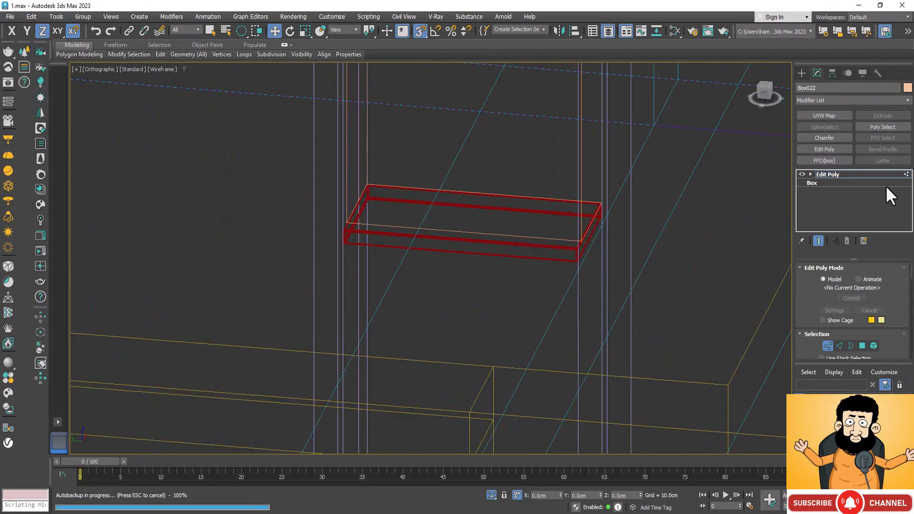
pyautogui.click(841, 173)
pyautogui.press('F6')
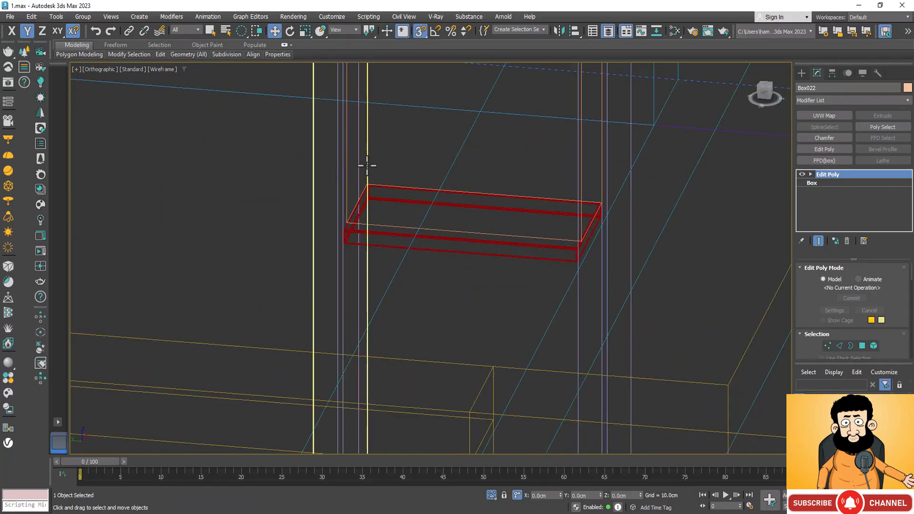
# Select the other tall box between the posts, snap its bottom vertices along Z to the shelf below, and return to shaded display.
pyautogui.click(347, 211)
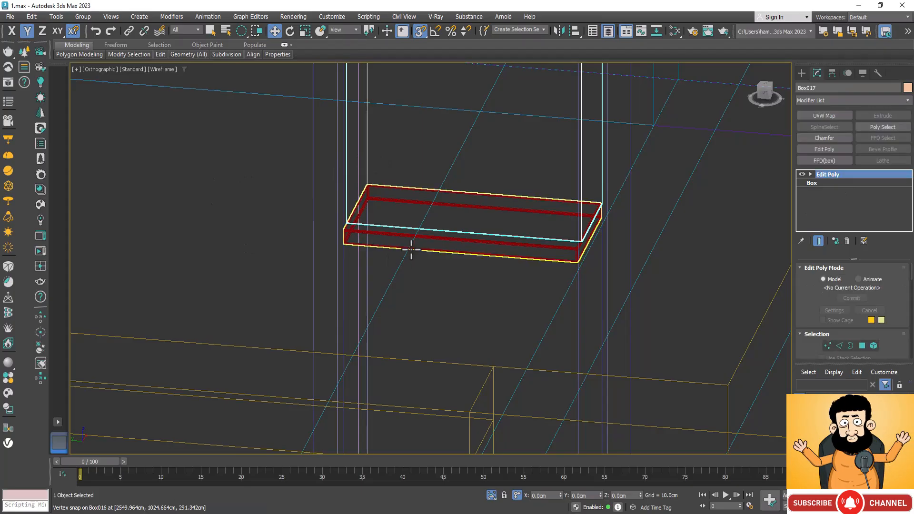
pyautogui.press('1')
pyautogui.press('F7')
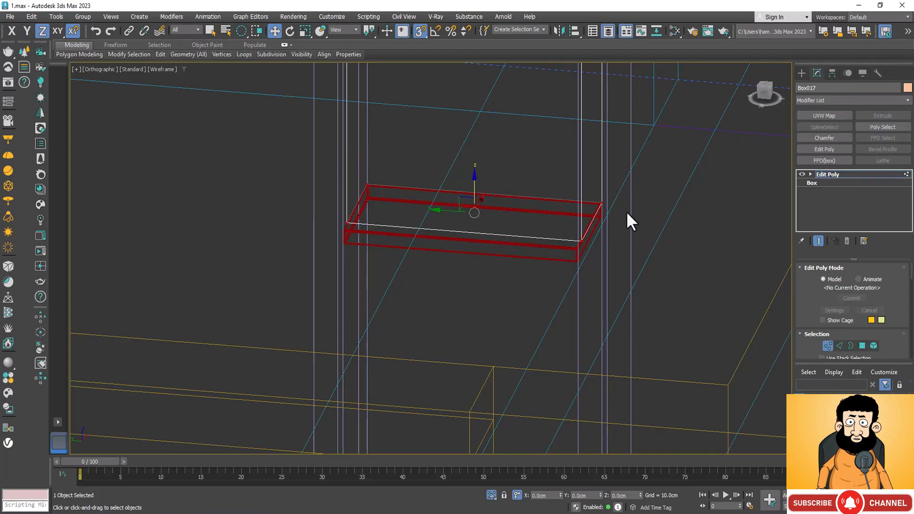
pyautogui.moveTo(474, 183); pyautogui.dragTo(335, 230)
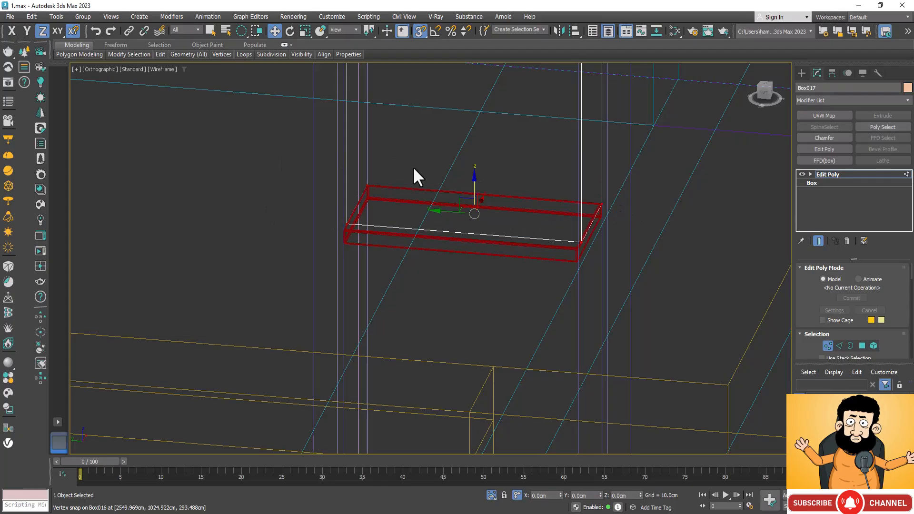
pyautogui.press('F3')
# Leave vertex editing, then select the long low base box beneath the posts and isolate it.
pyautogui.scroll(-7, 600, 149)
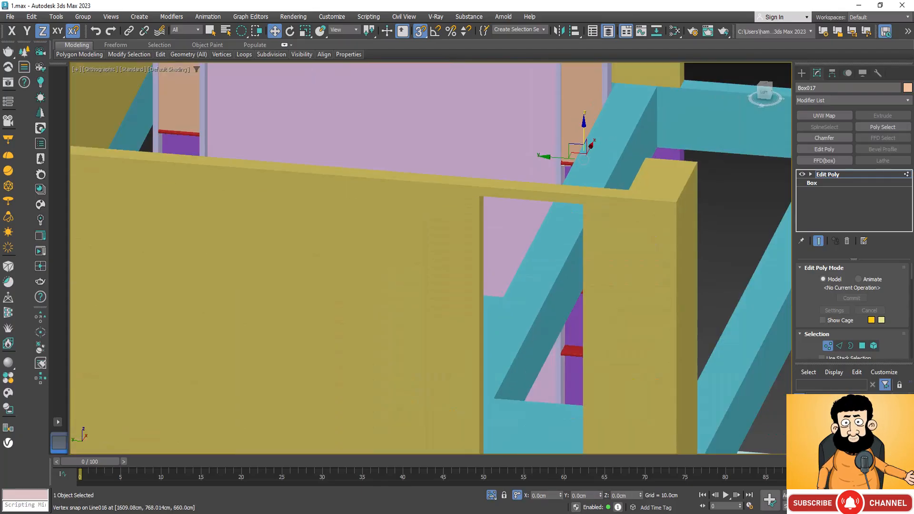
pyautogui.hotkey('ctrl', 'r')
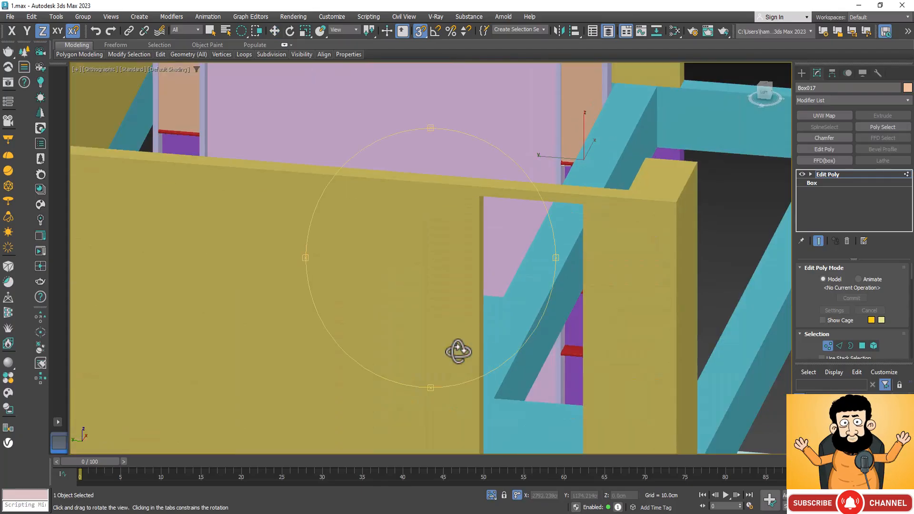
pyautogui.moveTo(459, 350); pyautogui.dragTo(397, 324)
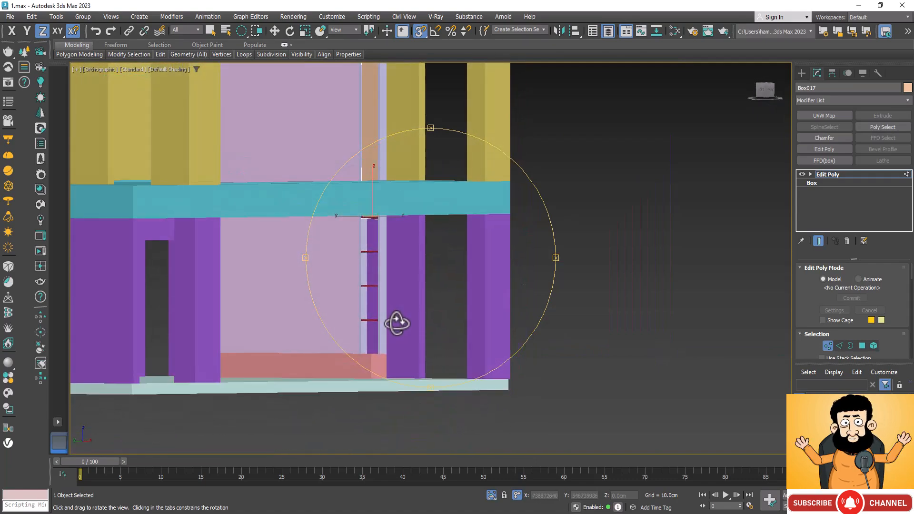
pyautogui.moveTo(344, 356); pyautogui.dragTo(377, 363)
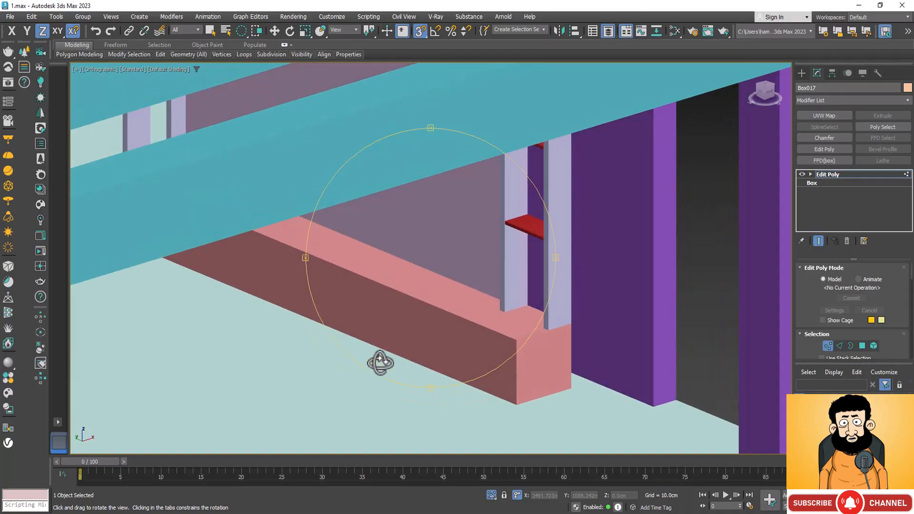
pyautogui.rightClick(390, 297)
pyautogui.rightClick(390, 297)
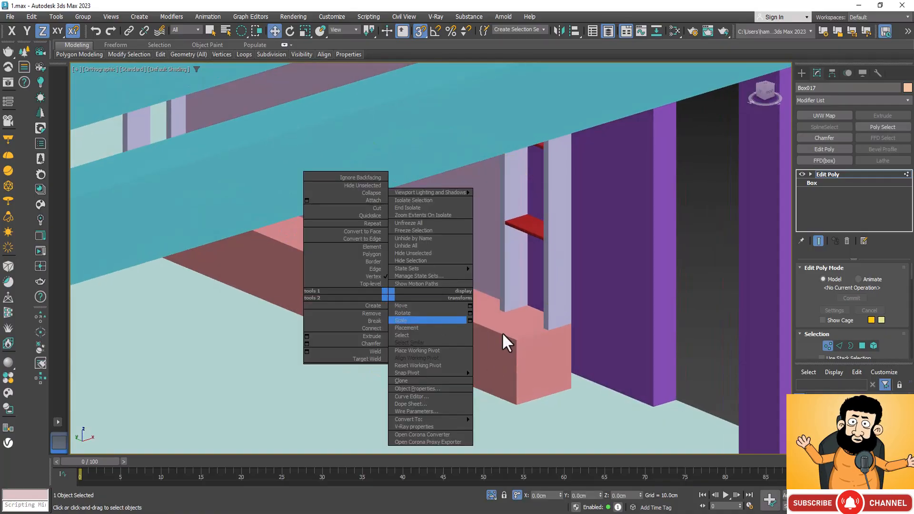
pyautogui.click(829, 174)
pyautogui.click(478, 369)
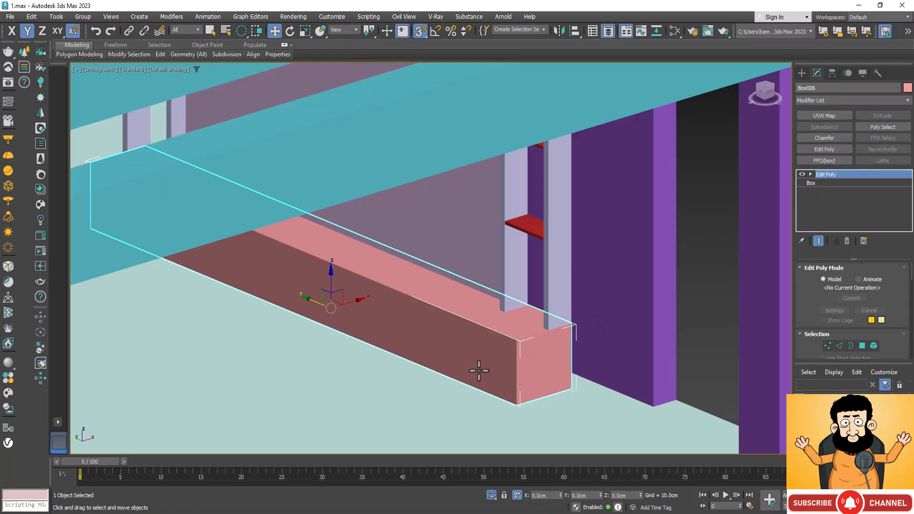
pyautogui.click(492, 496)
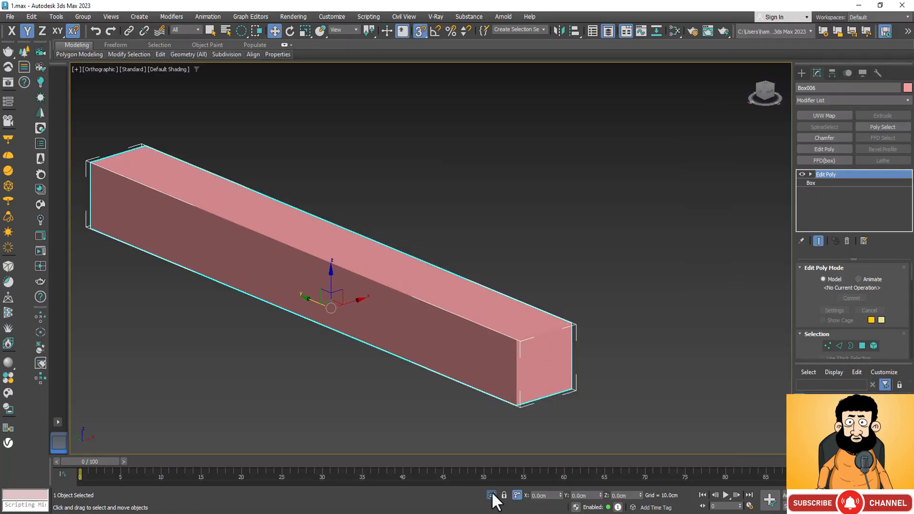
# Connect the top and bottom long edges of the base box's front face with 2 segments to divide it into three panels.
pyautogui.hotkey('ctrl', 'r')
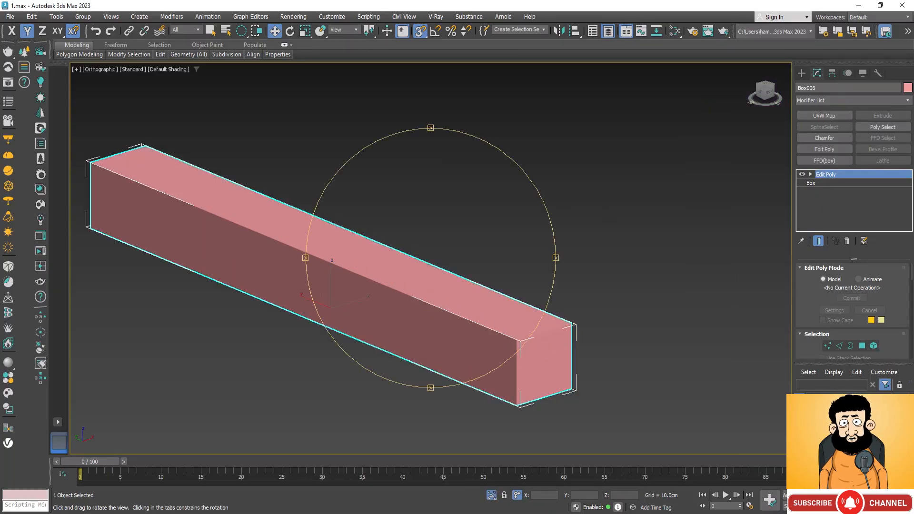
pyautogui.moveTo(424, 366); pyautogui.dragTo(466, 374)
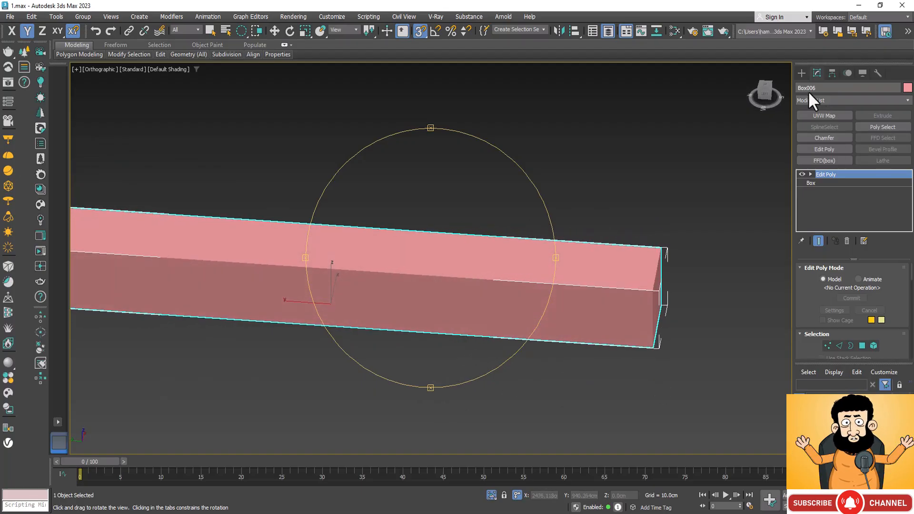
pyautogui.click(839, 346)
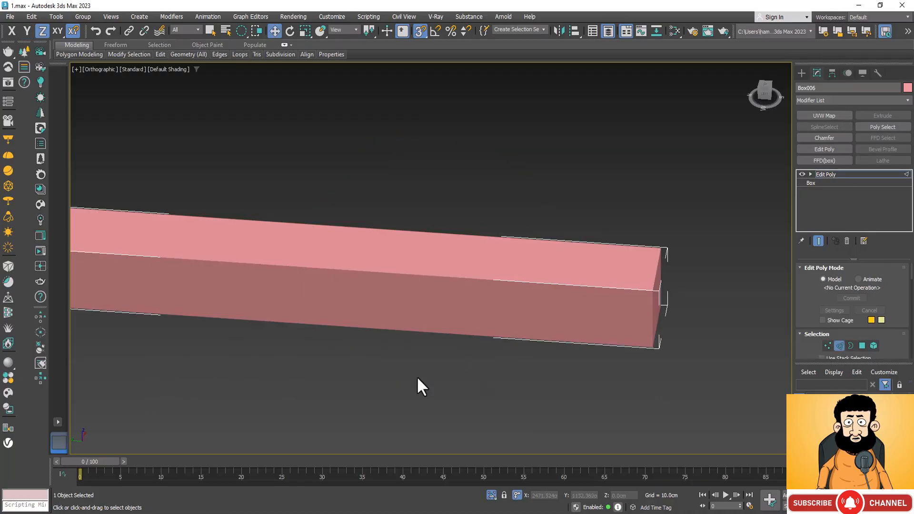
pyautogui.scroll(-3, 418, 376)
pyautogui.press('w')
pyautogui.click(415, 302)
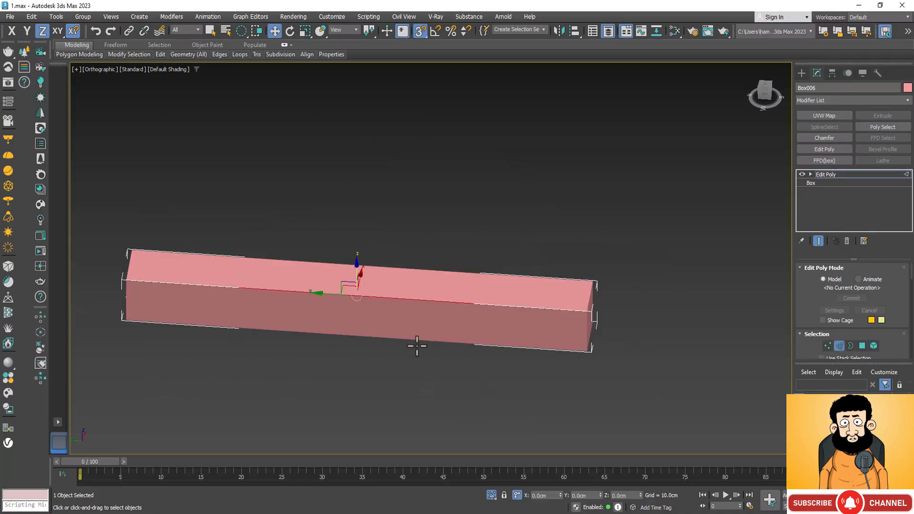
pyautogui.click(422, 339)
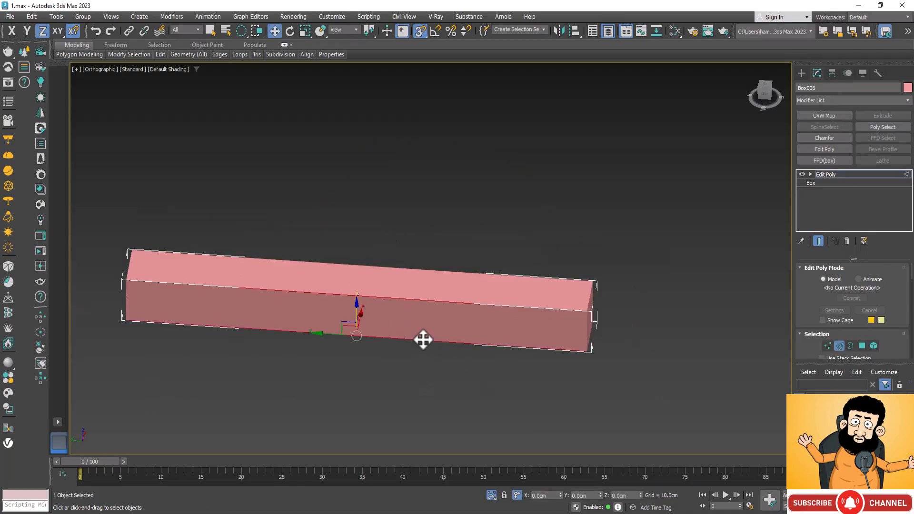
pyautogui.scroll(-5, 899, 326)
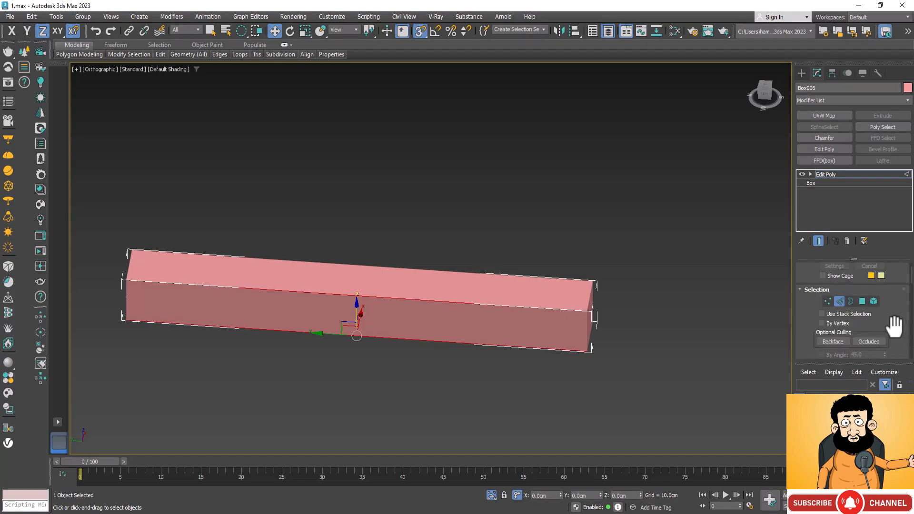
pyautogui.scroll(-3, 890, 328)
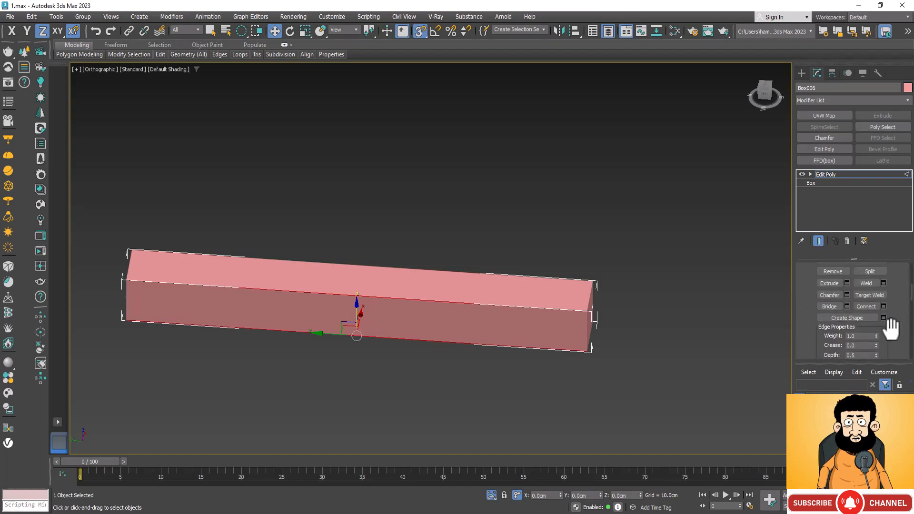
pyautogui.click(883, 306)
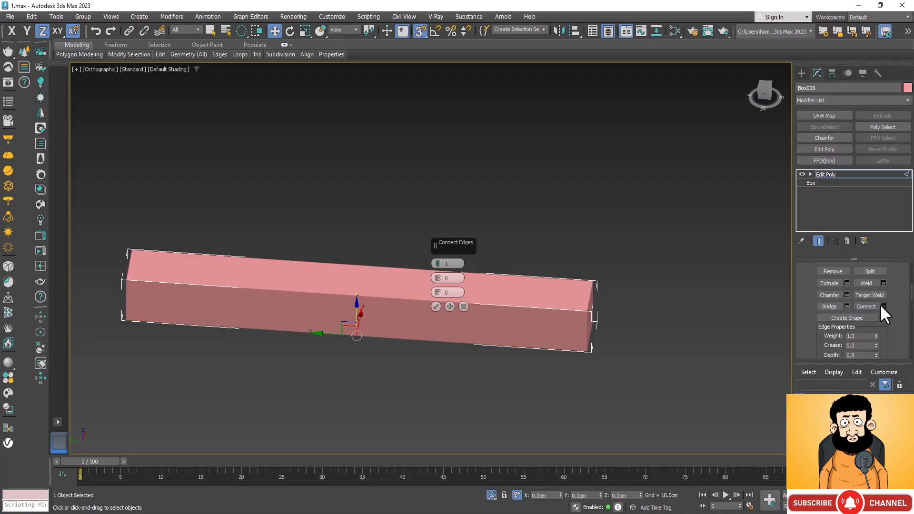
pyautogui.click(436, 262)
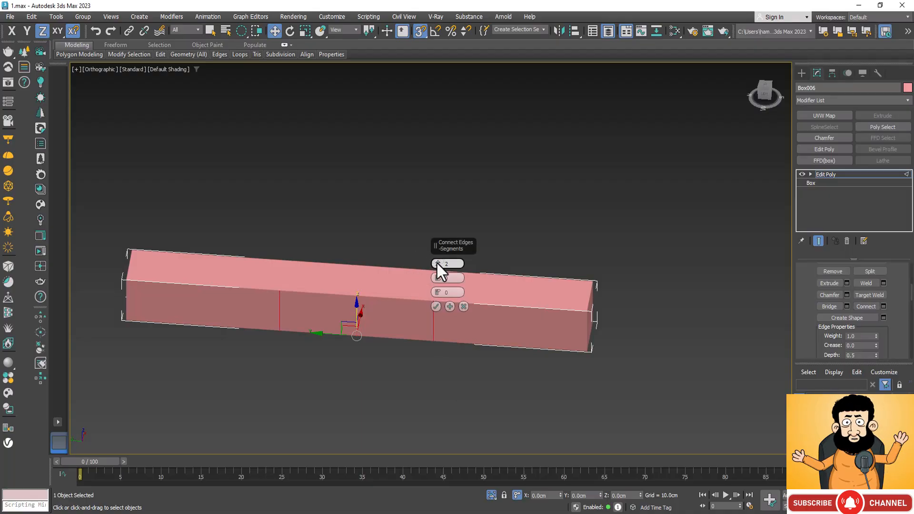
pyautogui.click(436, 306)
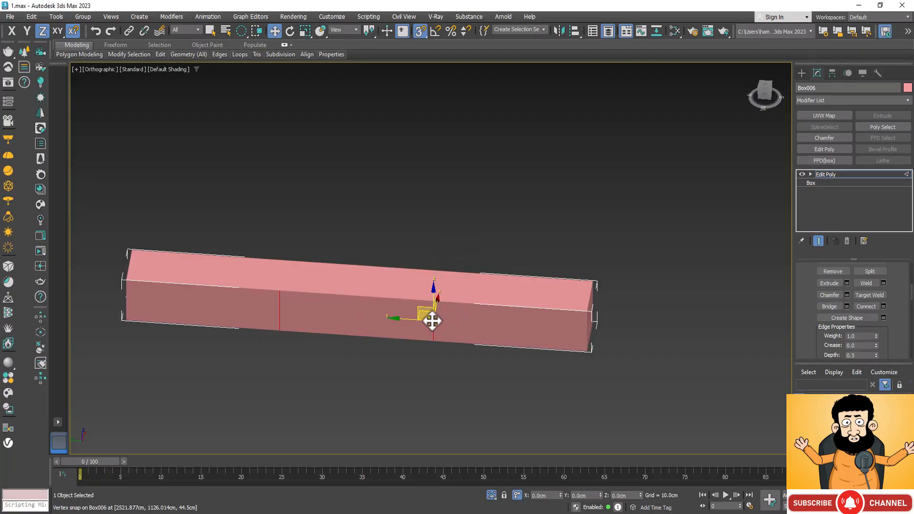
# Chamfer the two new vertical edges on the base box's front by 0.5 cm with 2 segments.
pyautogui.click(286, 290)
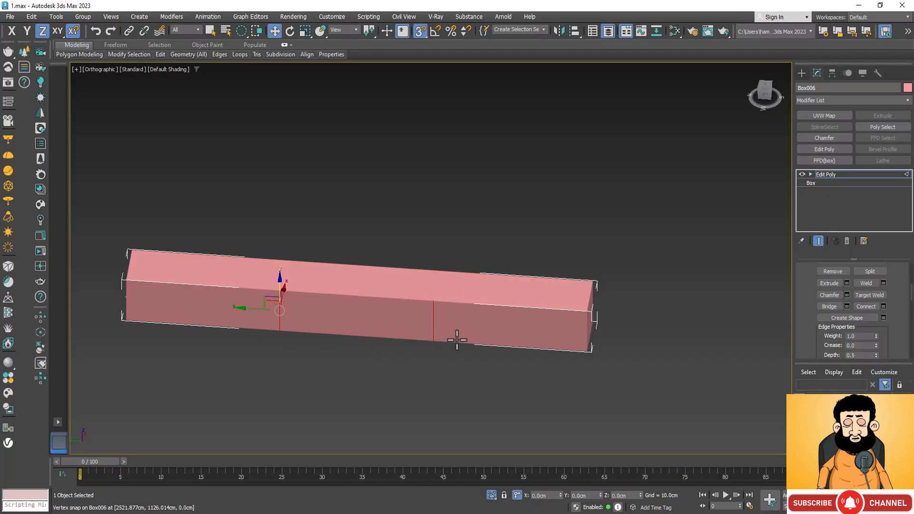
pyautogui.scroll(3, 457, 338)
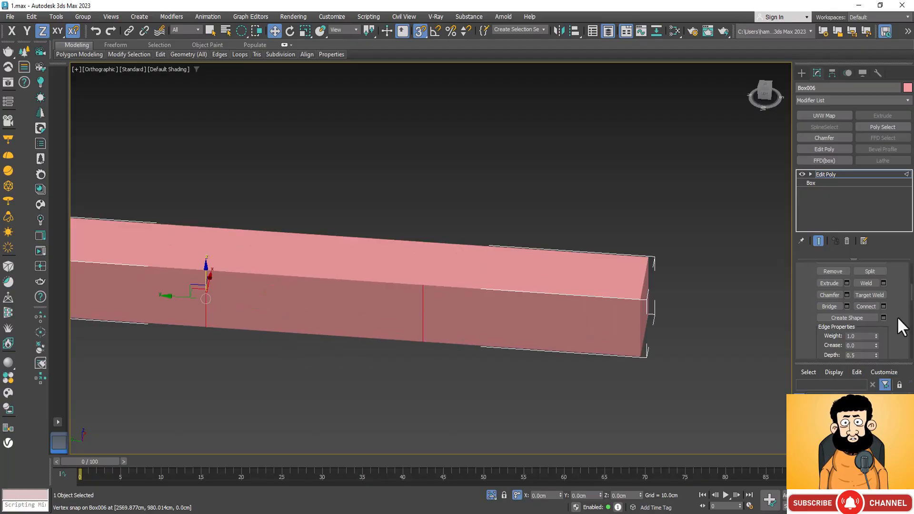
pyautogui.click(844, 295)
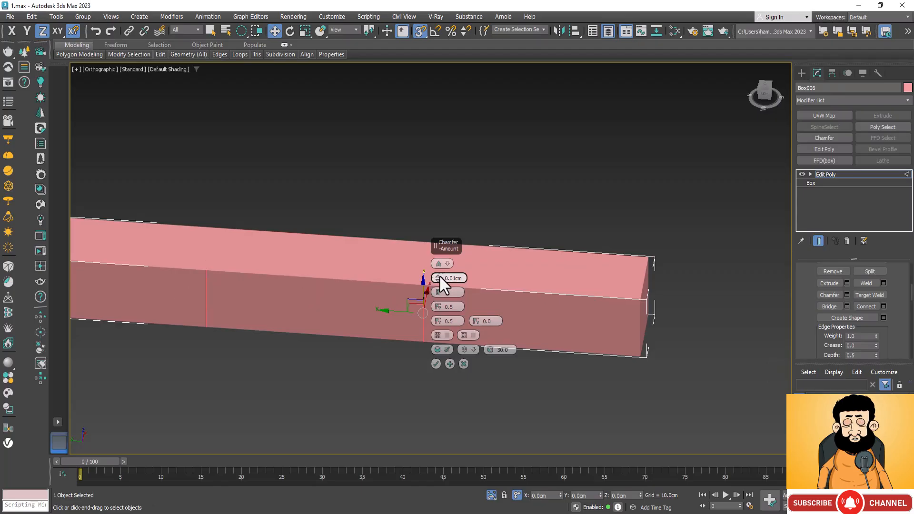
pyautogui.scroll(5, 425, 300)
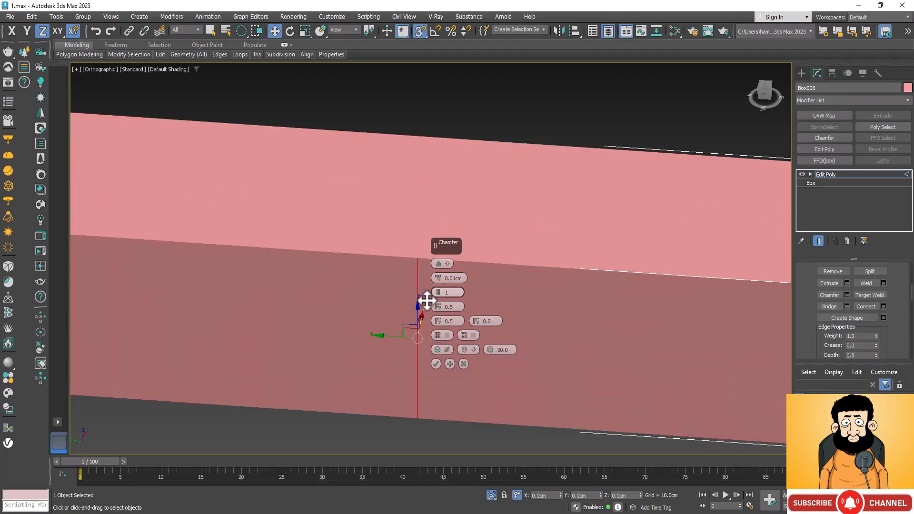
pyautogui.scroll(2, 425, 299)
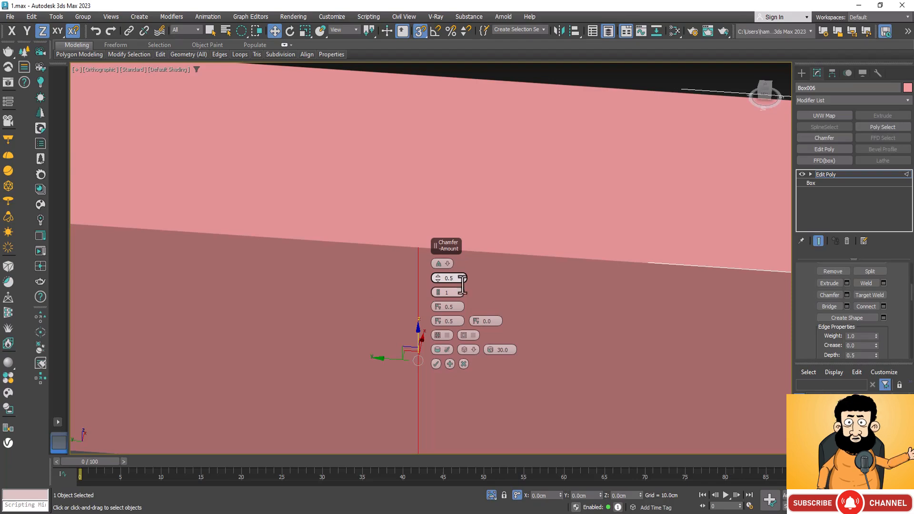
pyautogui.click(438, 291)
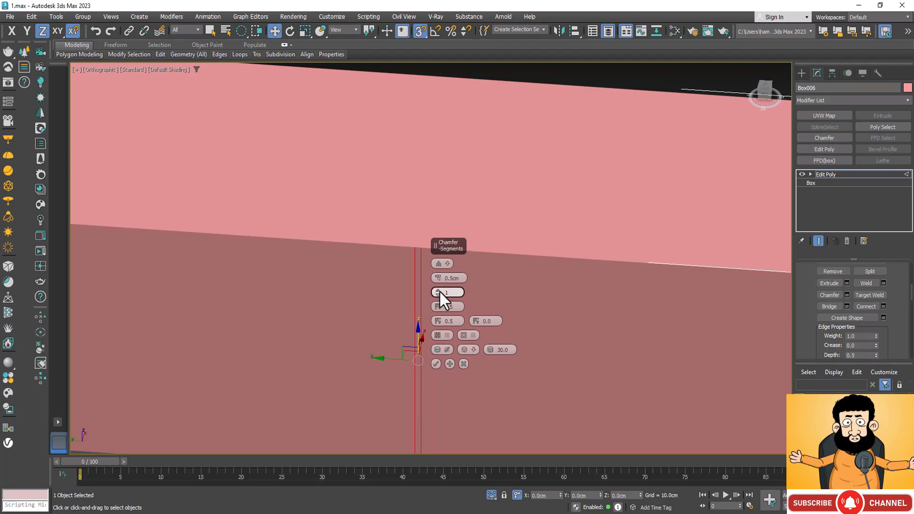
pyautogui.write('2')
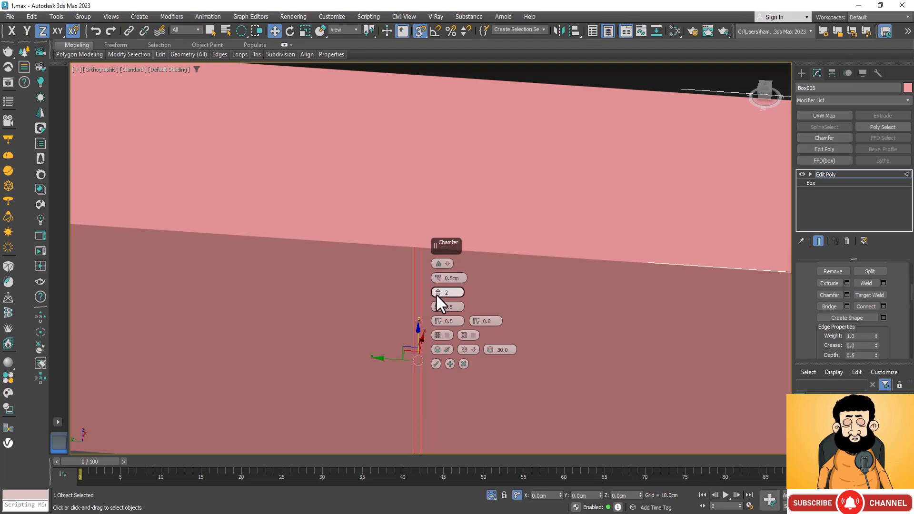
pyautogui.scroll(-4, 494, 268)
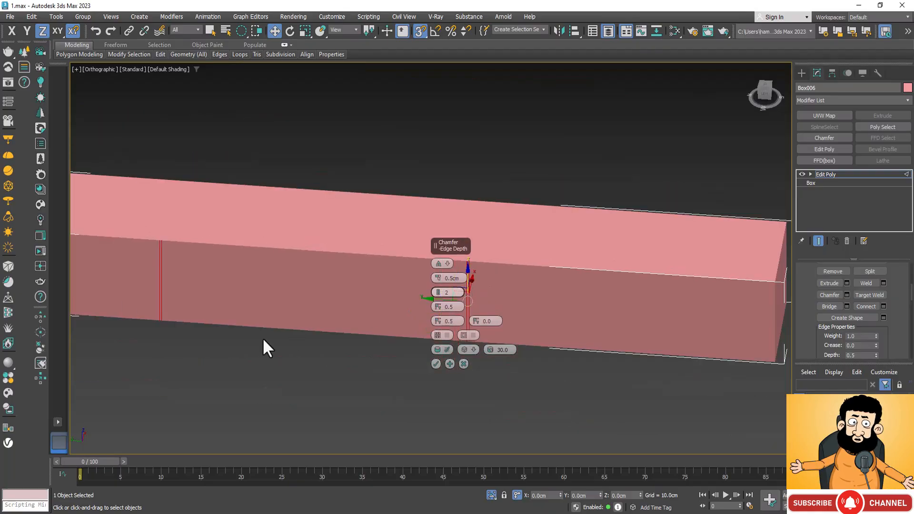
pyautogui.scroll(5, 188, 274)
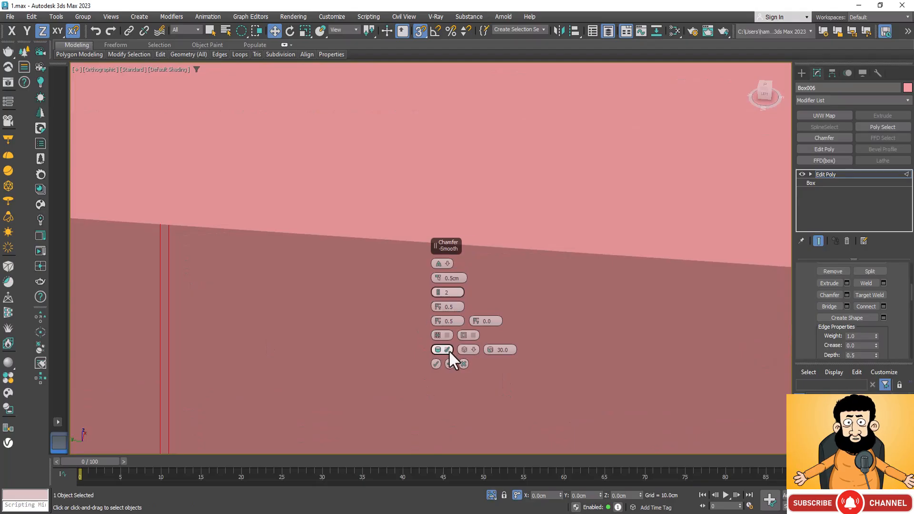
pyautogui.click(436, 363)
# Select the three large front panel polygons of the base box, leaving out the narrow strips between them.
pyautogui.scroll(-4, 394, 280)
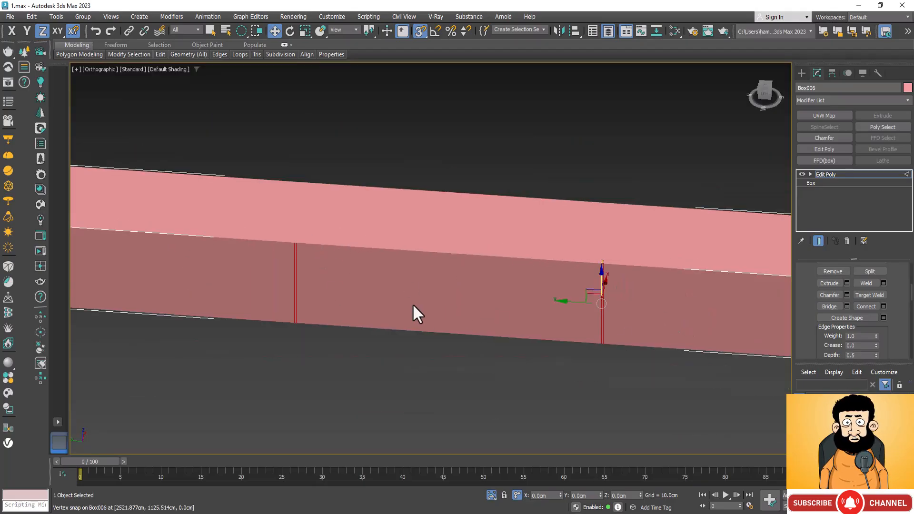
pyautogui.scroll(-3, 413, 306)
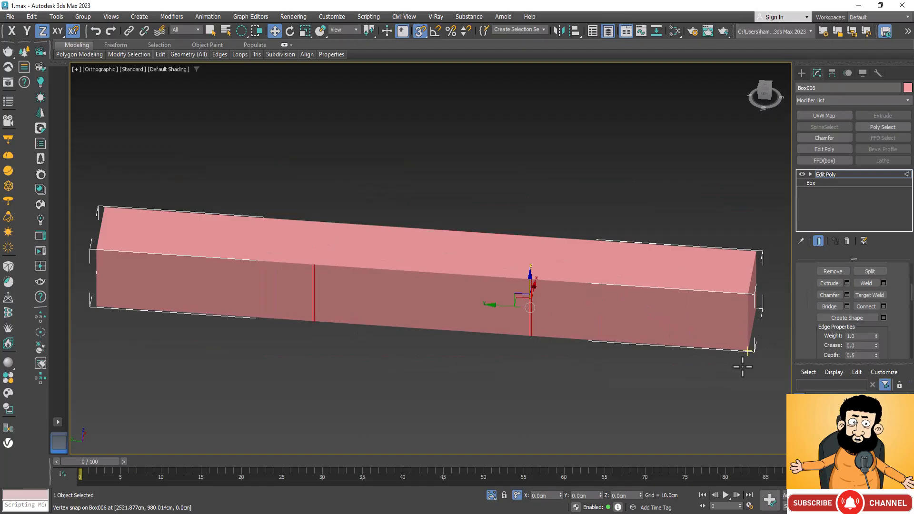
pyautogui.press('4')
pyautogui.click(617, 309)
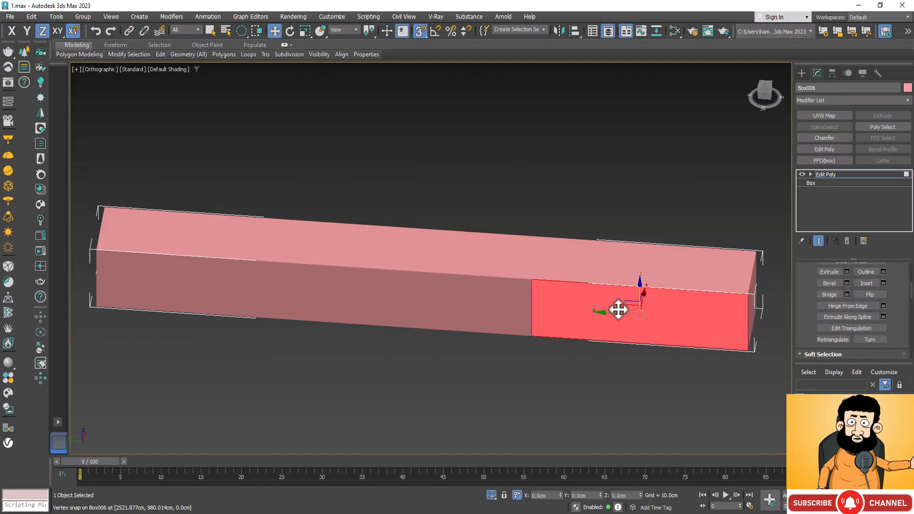
pyautogui.keyDown('ctrl'); pyautogui.click(472, 301); pyautogui.keyUp('ctrl')
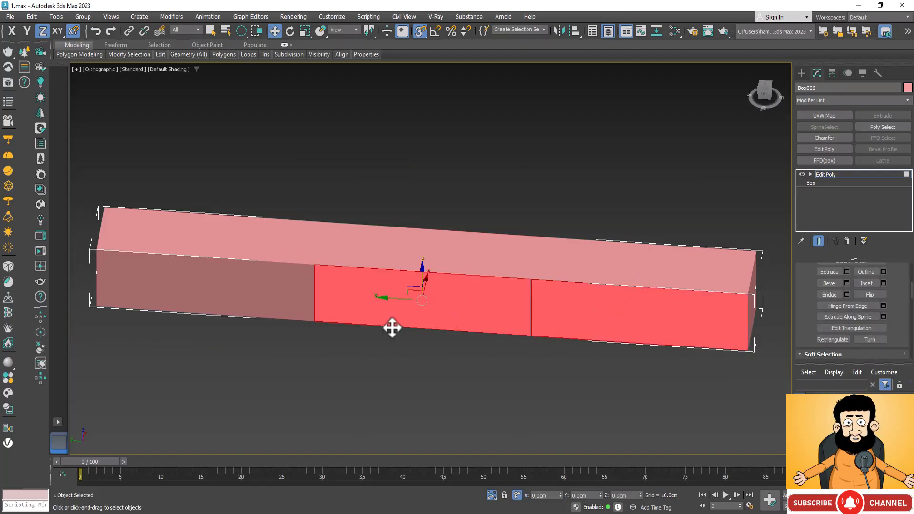
pyautogui.keyDown('ctrl'); pyautogui.click(220, 286); pyautogui.keyUp('ctrl')
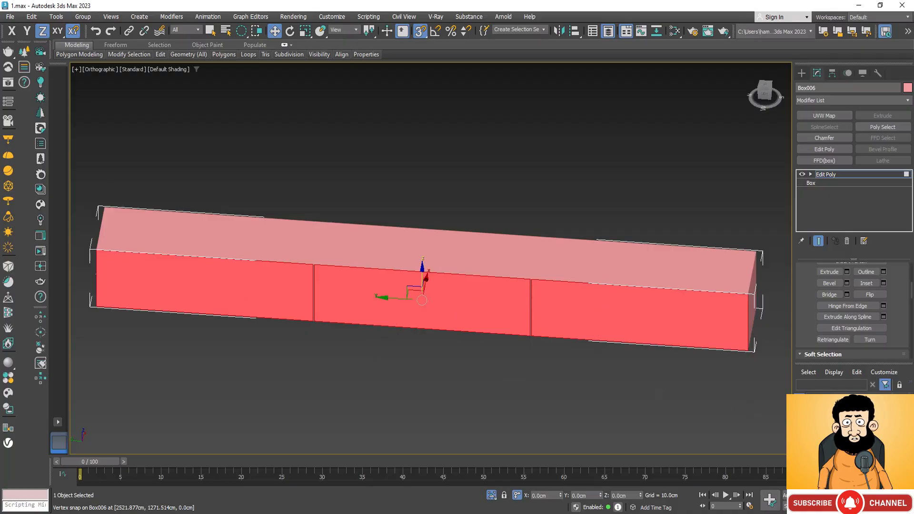
# Clone the selected front polygons outward along X, away from the base box, as a separate object.
pyautogui.hotkey('ctrl', 'r')
pyautogui.moveTo(427, 372); pyautogui.dragTo(484, 372)
pyautogui.rightClick(484, 371)
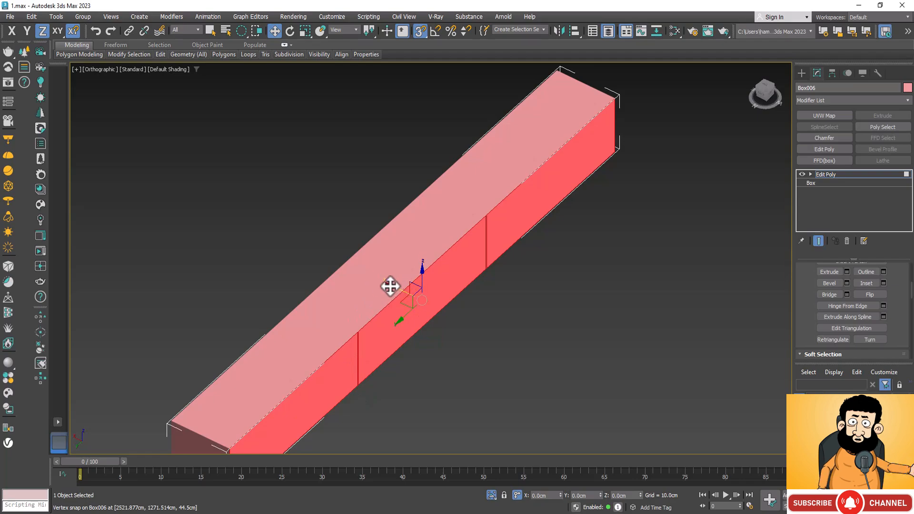
pyautogui.keyDown('shift'); pyautogui.moveTo(394, 286); pyautogui.dragTo(447, 302); pyautogui.keyUp('shift')
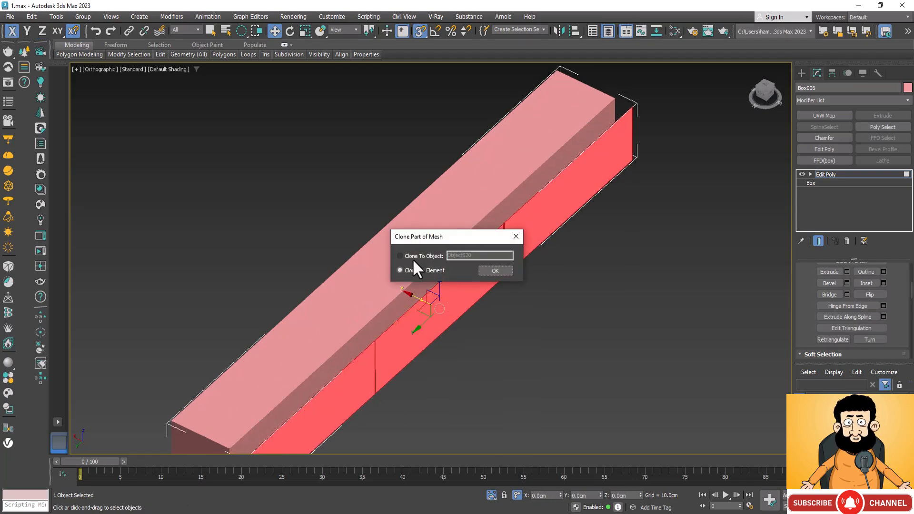
pyautogui.click(416, 256)
pyautogui.click(495, 270)
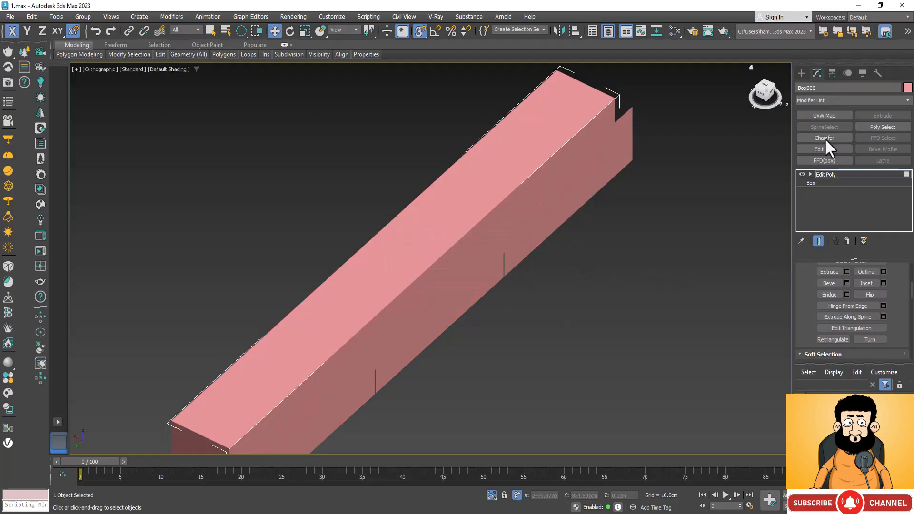
# Leave polygon editing on the base box and select the cloned three-panel front for modifying.
pyautogui.click(846, 176)
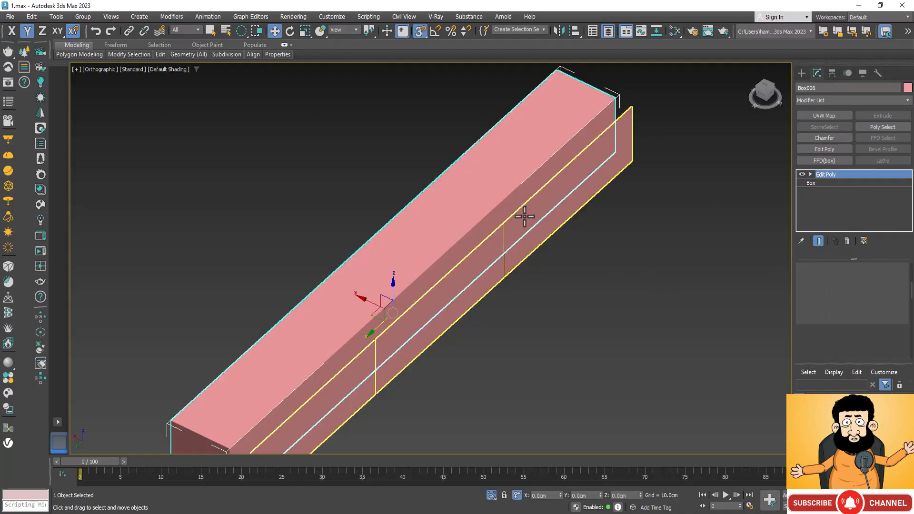
pyautogui.click(589, 197)
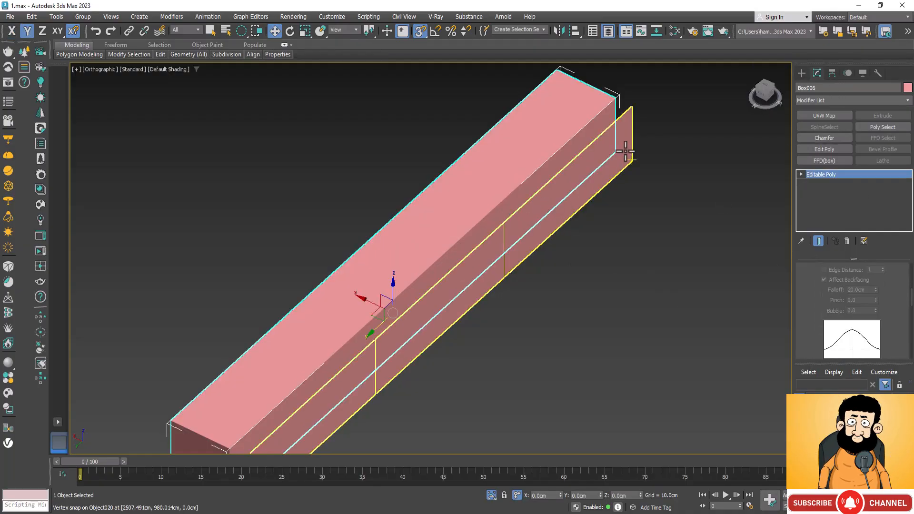
pyautogui.click(800, 73)
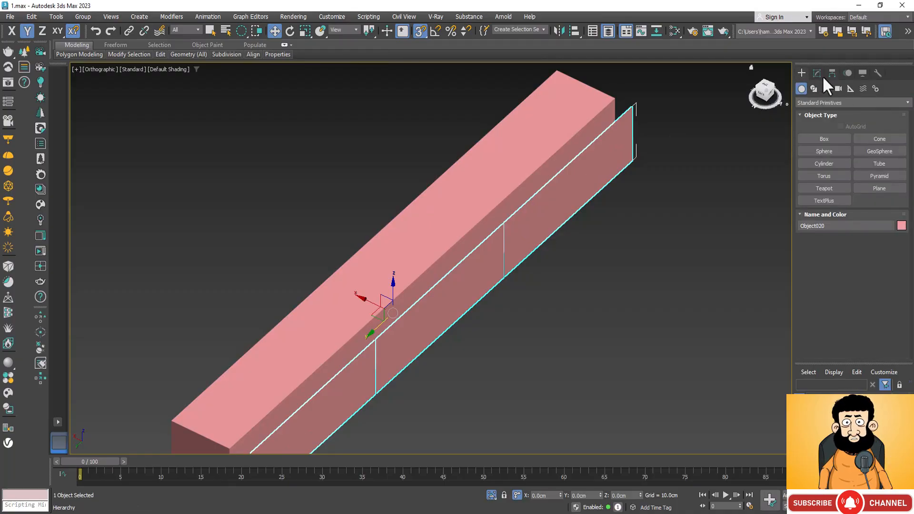
pyautogui.click(816, 75)
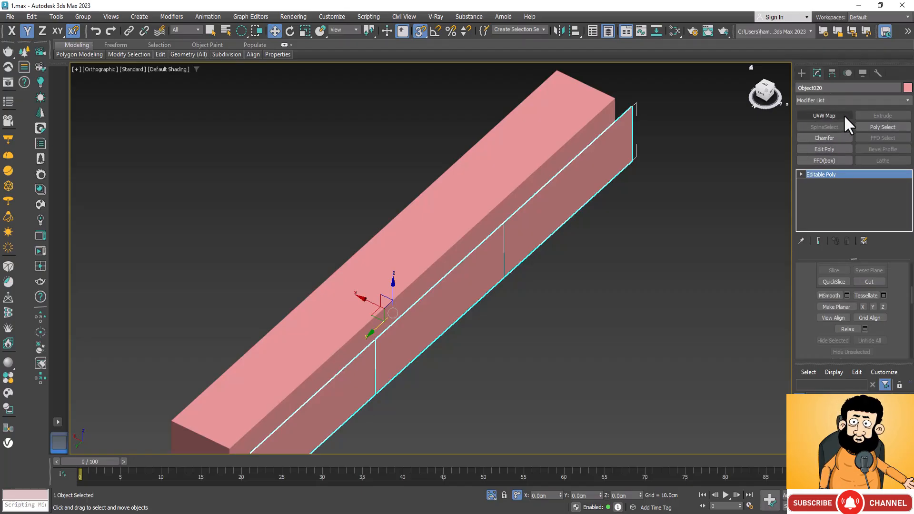
# Add a Shell modifier to the cloned front panels with an outer amount of 1.5 cm.
pyautogui.click(906, 101)
pyautogui.scroll(-20, 890, 334)
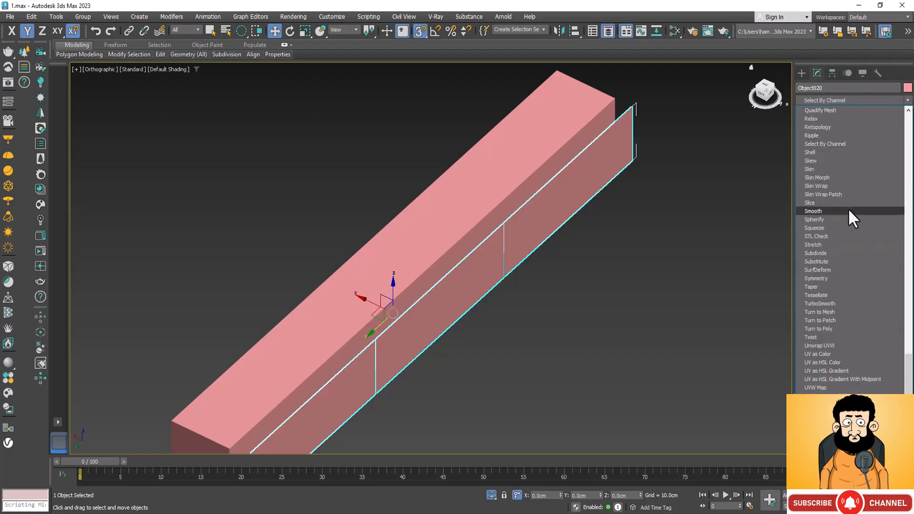
pyautogui.click(844, 153)
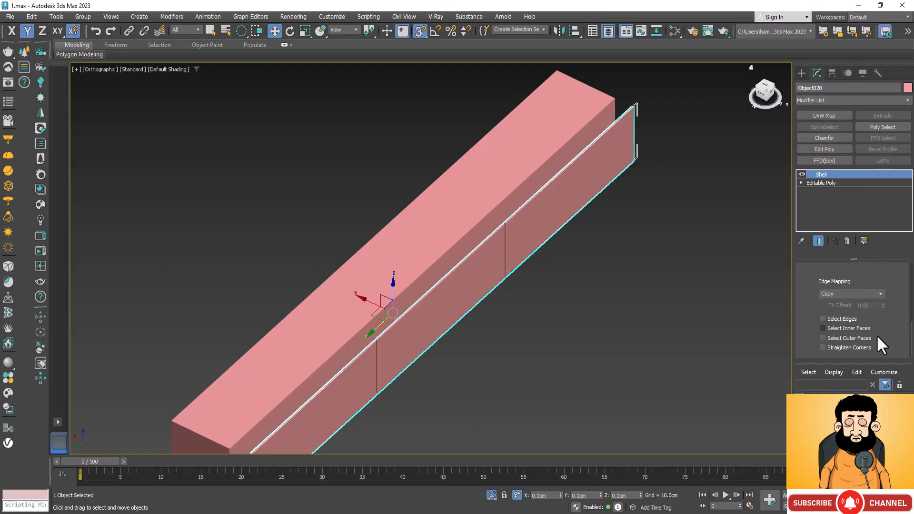
pyautogui.scroll(5, 890, 333)
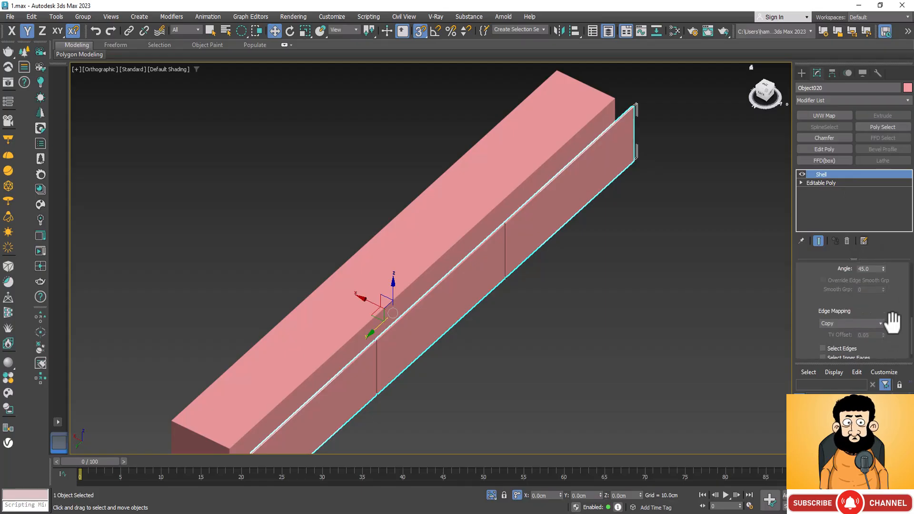
pyautogui.scroll(2, 892, 322)
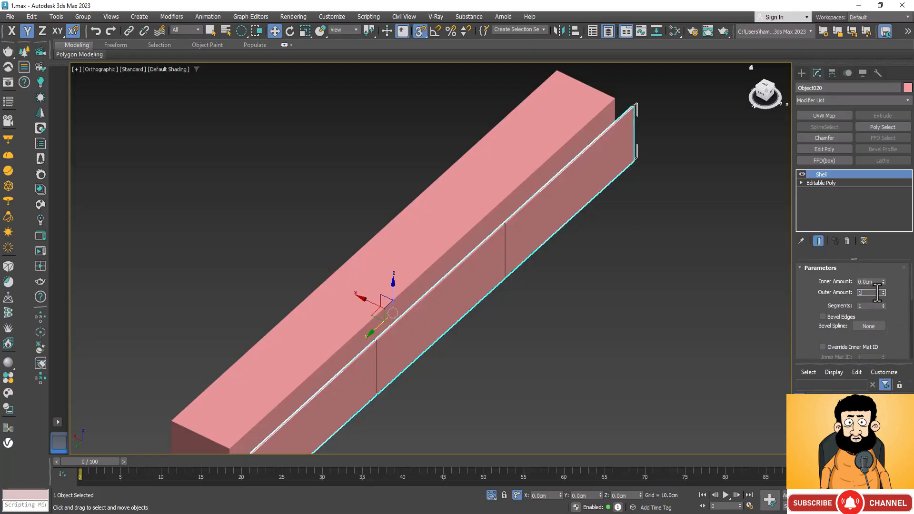
pyautogui.press('Return')
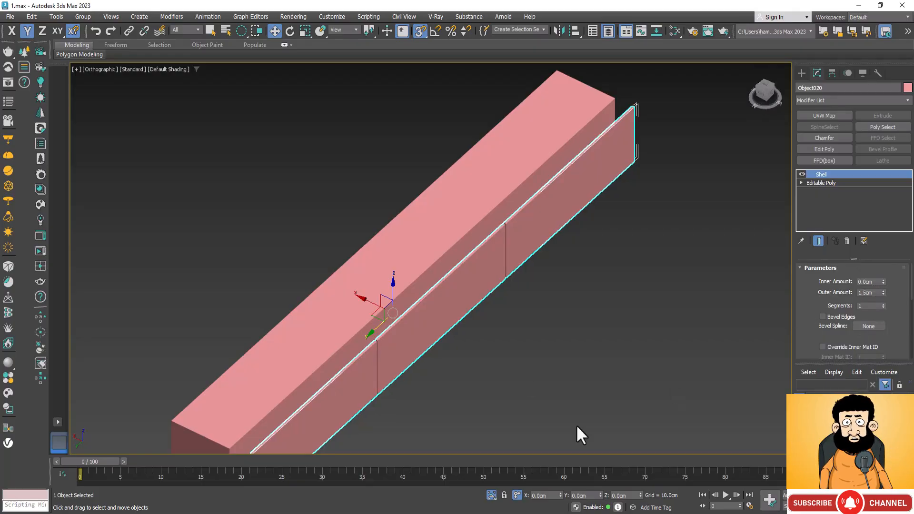
# Add a Chamfer modifier to the shelled front panels with an amount of 0.87 cm and 2 segments.
pyautogui.scroll(-3, 534, 238)
pyautogui.scroll(4, 386, 351)
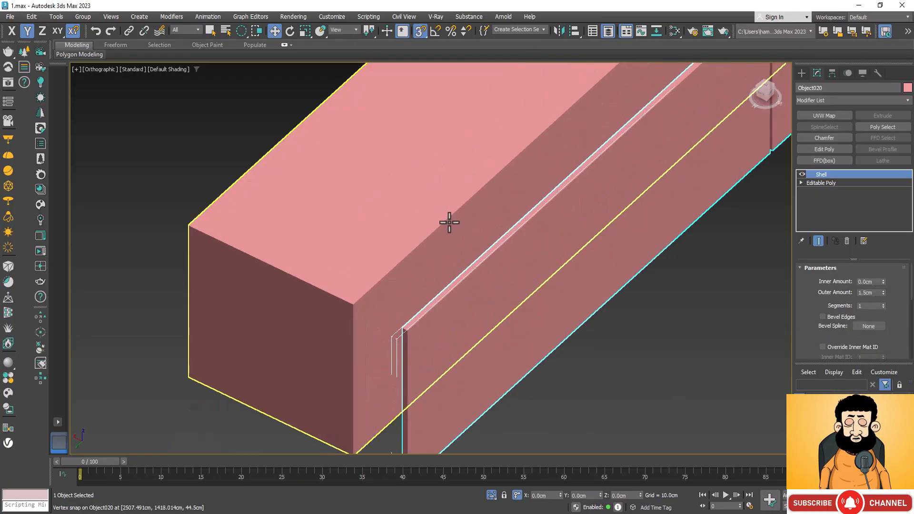
pyautogui.click(632, 398)
pyautogui.click(464, 342)
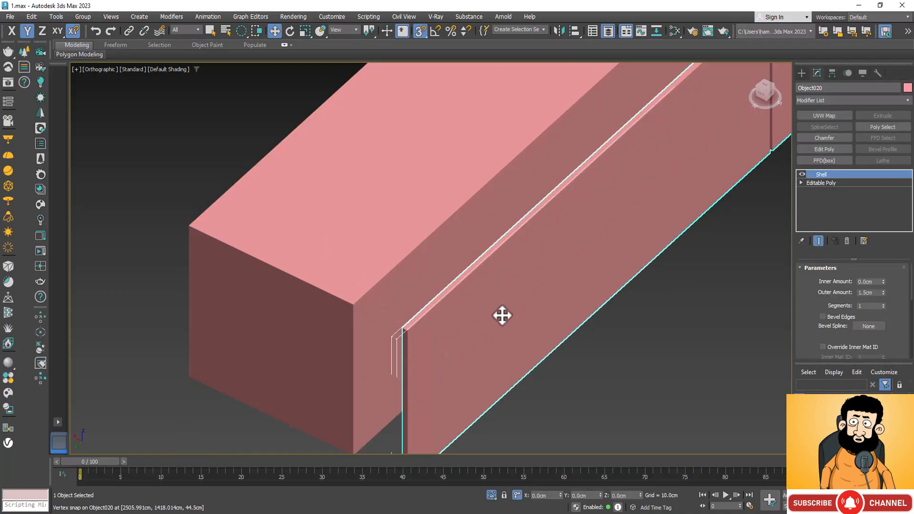
pyautogui.click(828, 137)
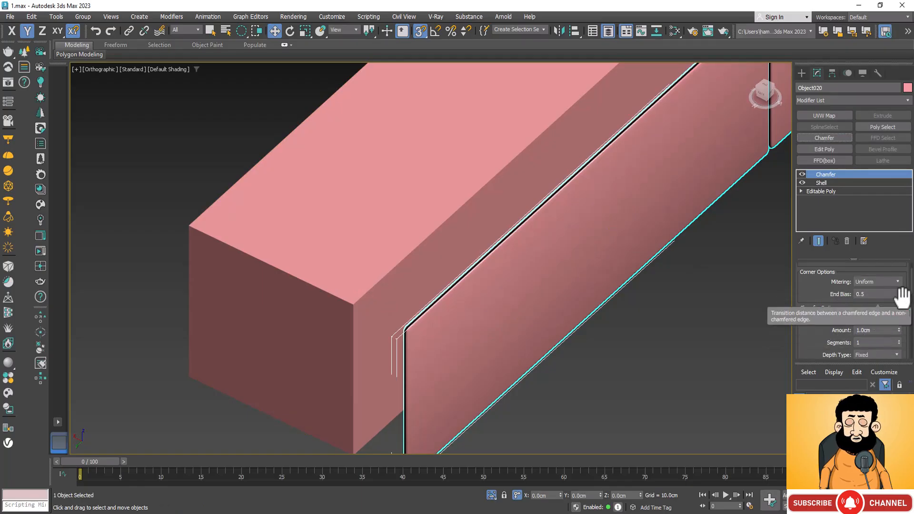
pyautogui.scroll(1, 905, 309)
pyautogui.scroll(-2, 905, 308)
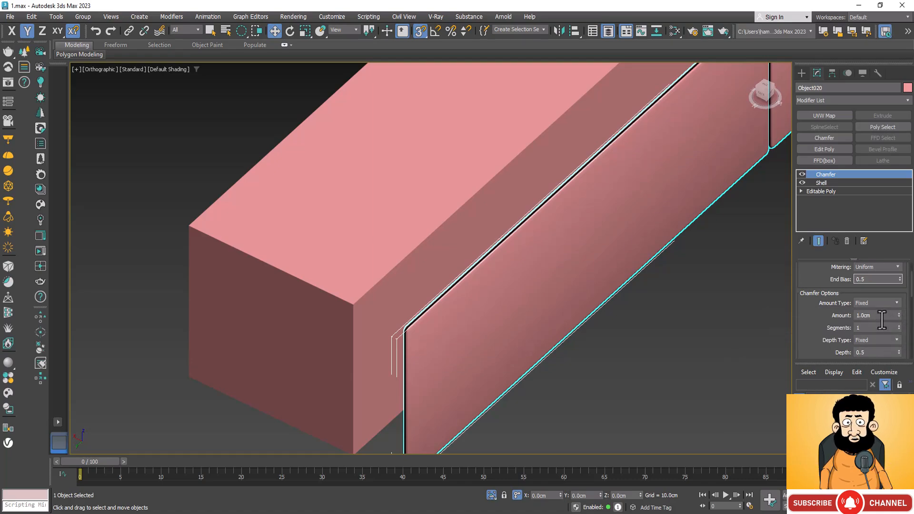
pyautogui.click(899, 317)
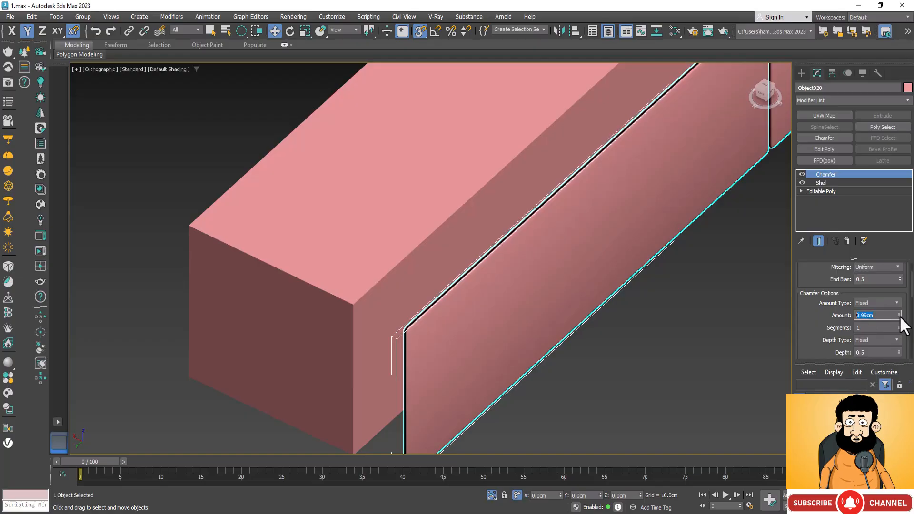
pyautogui.click(898, 317)
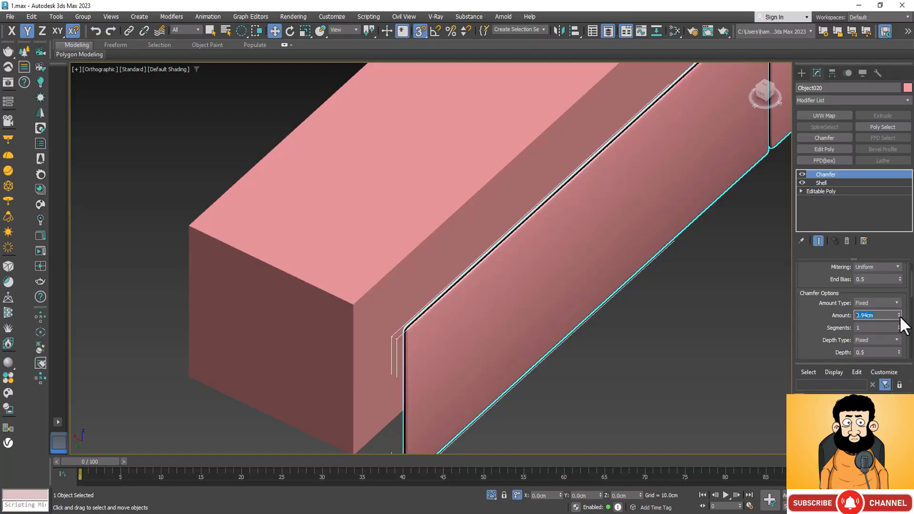
pyautogui.click(899, 316)
pyautogui.click(898, 317)
pyautogui.click(899, 317)
pyautogui.click(899, 317)
pyautogui.click(899, 317)
pyautogui.click(898, 317)
pyautogui.click(899, 317)
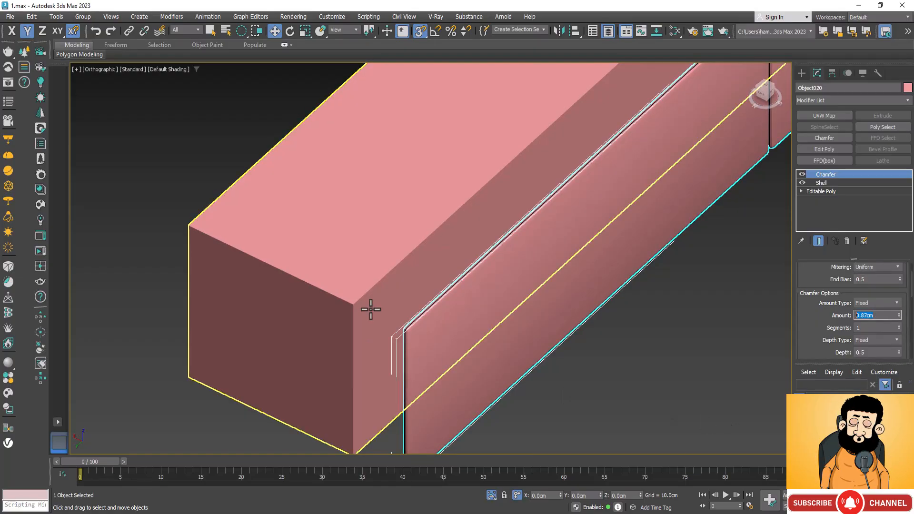
pyautogui.scroll(5, 447, 351)
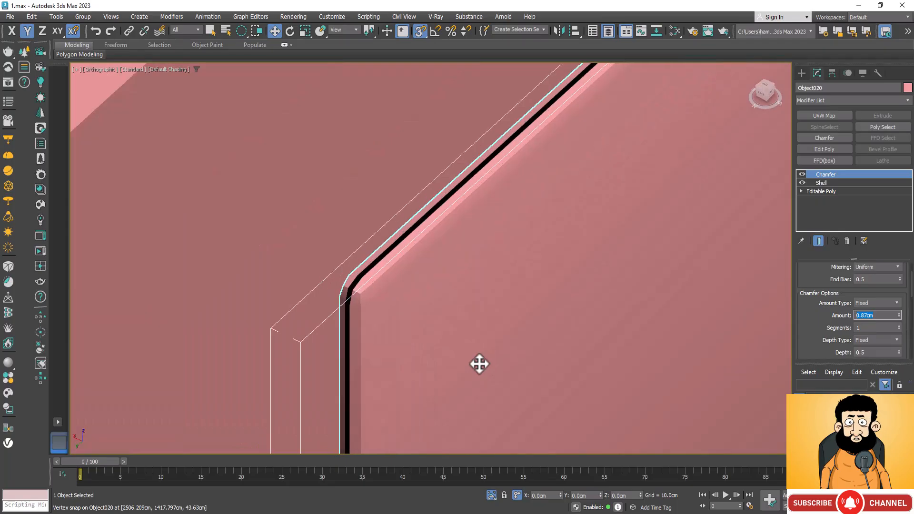
pyautogui.click(898, 325)
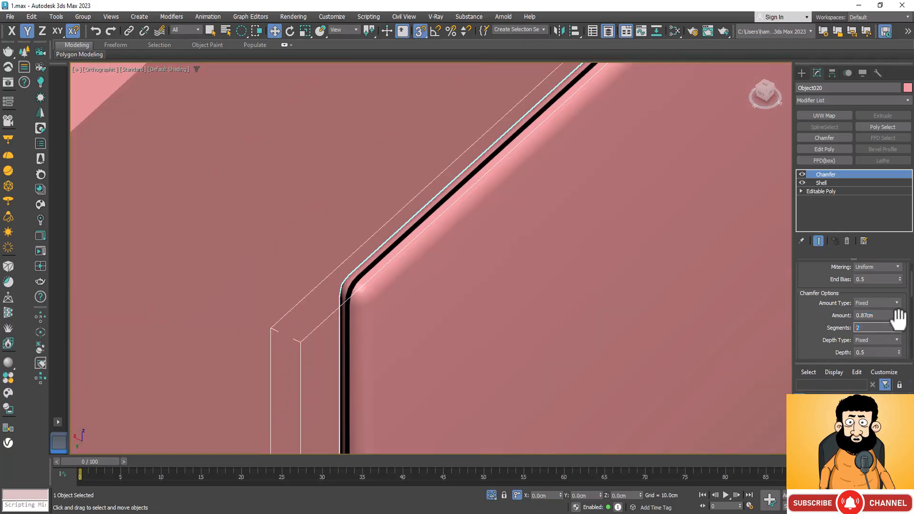
# Reduce the Chamfer amount on the front panels to 0.17 cm for a finer edge rounding.
pyautogui.click(898, 317)
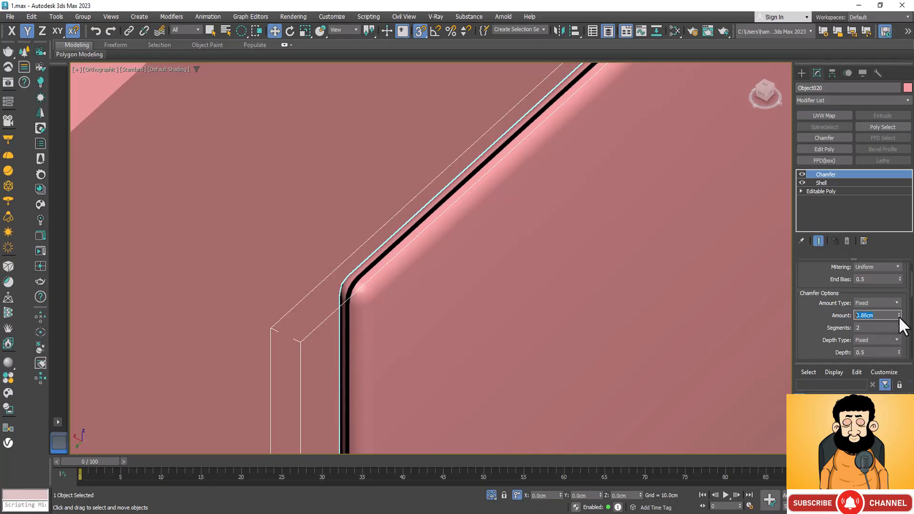
pyautogui.click(899, 317)
pyautogui.click(898, 316)
pyautogui.click(898, 317)
pyautogui.click(898, 316)
pyautogui.click(898, 316)
pyautogui.click(898, 317)
pyautogui.click(898, 316)
pyautogui.click(898, 317)
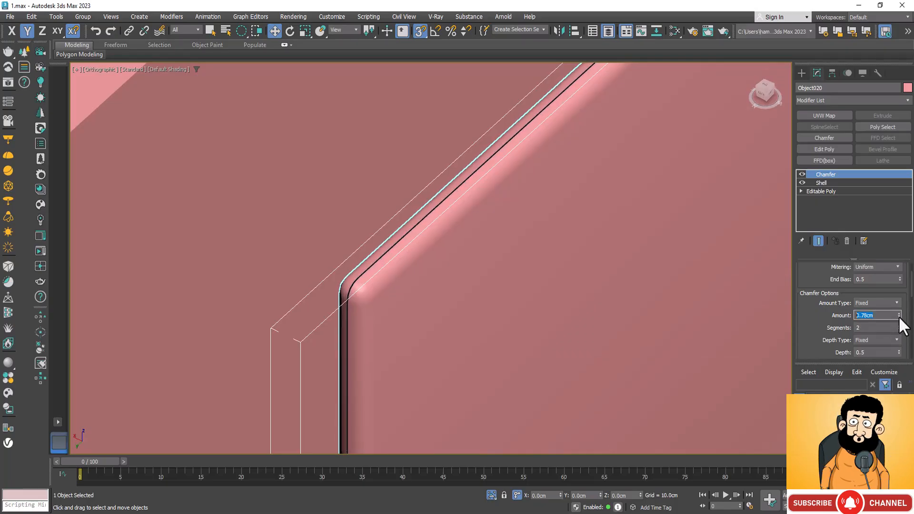
pyautogui.click(898, 317)
pyautogui.click(899, 316)
pyautogui.click(898, 316)
pyautogui.click(898, 316)
pyautogui.click(898, 316)
pyautogui.click(898, 317)
pyautogui.click(898, 316)
pyautogui.click(898, 316)
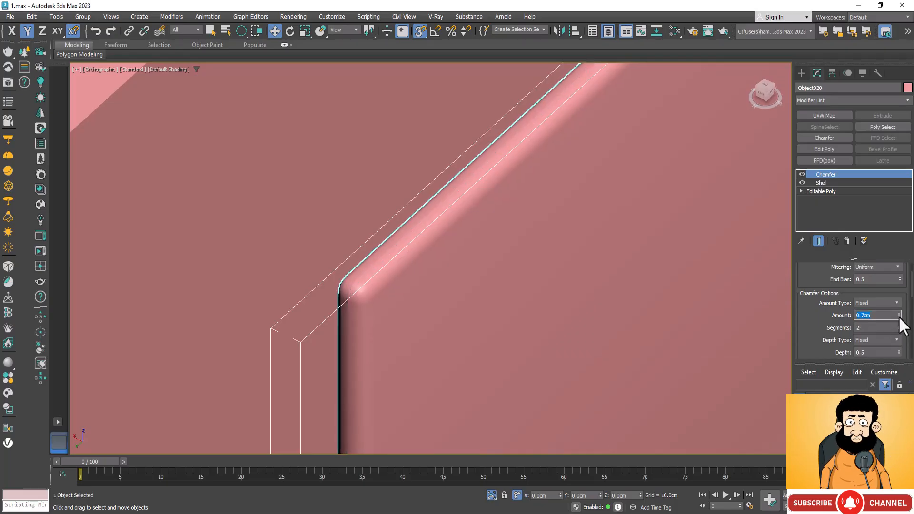
pyautogui.click(898, 316)
pyautogui.click(898, 317)
pyautogui.click(898, 316)
pyautogui.click(898, 317)
pyautogui.click(899, 316)
pyautogui.click(899, 316)
pyautogui.click(899, 316)
pyautogui.click(898, 317)
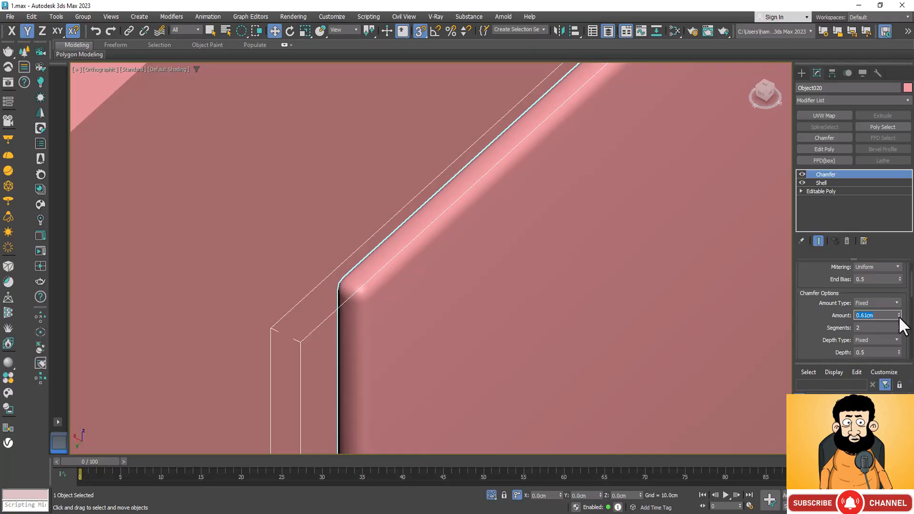
pyautogui.click(899, 317)
pyautogui.click(899, 316)
pyautogui.click(899, 316)
pyautogui.click(898, 316)
pyautogui.click(898, 317)
pyautogui.click(898, 316)
pyautogui.click(898, 317)
pyautogui.click(898, 317)
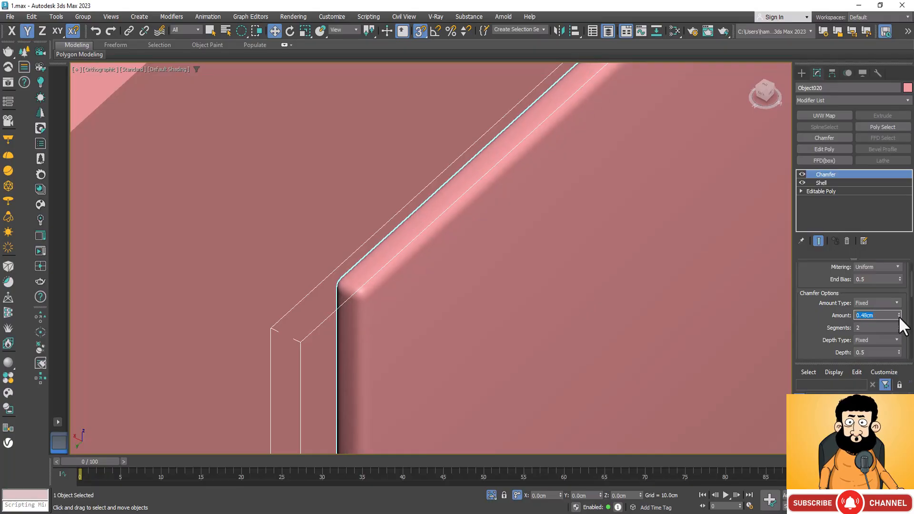
pyautogui.click(898, 316)
pyautogui.click(898, 316)
pyautogui.click(899, 316)
pyautogui.click(898, 316)
pyautogui.click(898, 316)
pyautogui.click(899, 316)
pyautogui.click(898, 317)
pyautogui.click(898, 317)
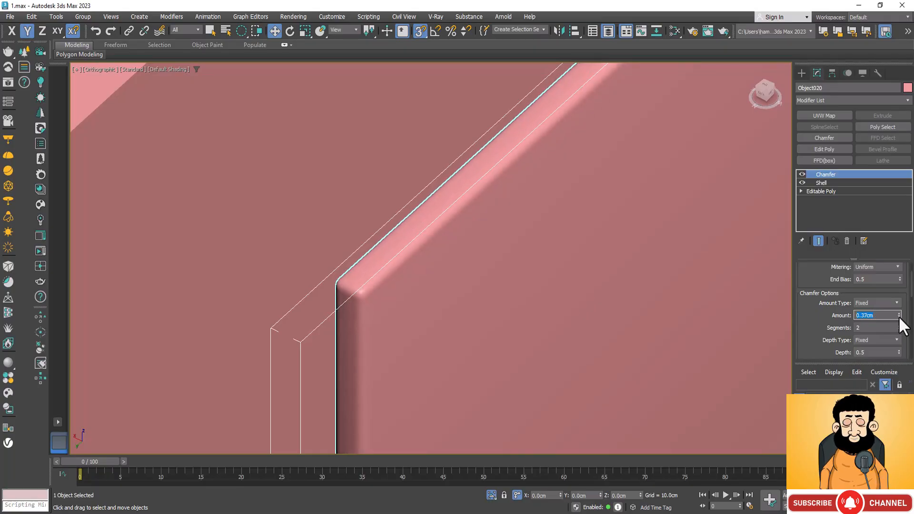
pyautogui.click(898, 317)
pyautogui.click(899, 316)
pyautogui.click(898, 316)
pyautogui.click(898, 317)
pyautogui.click(898, 316)
pyautogui.click(898, 317)
pyautogui.click(898, 316)
pyautogui.click(899, 317)
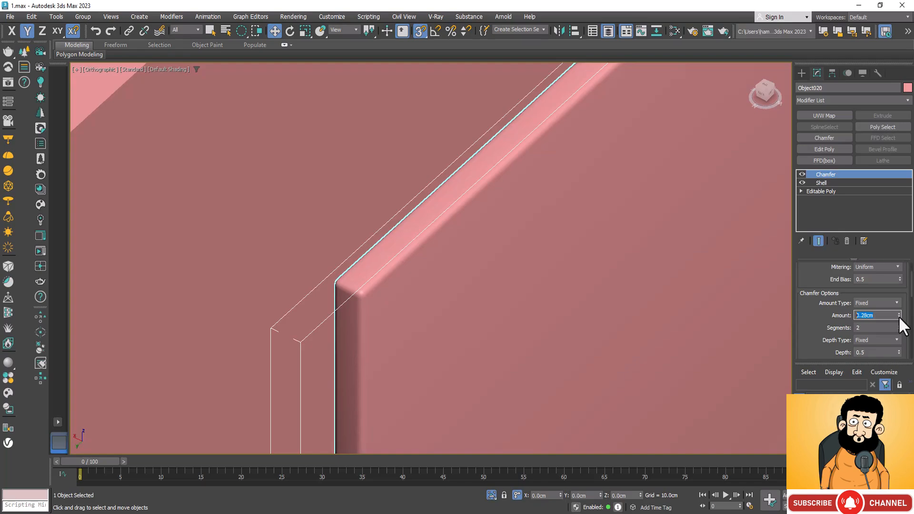
pyautogui.click(898, 316)
pyautogui.click(898, 316)
pyautogui.click(898, 316)
pyautogui.click(899, 317)
pyautogui.click(898, 316)
pyautogui.click(898, 317)
pyautogui.click(898, 316)
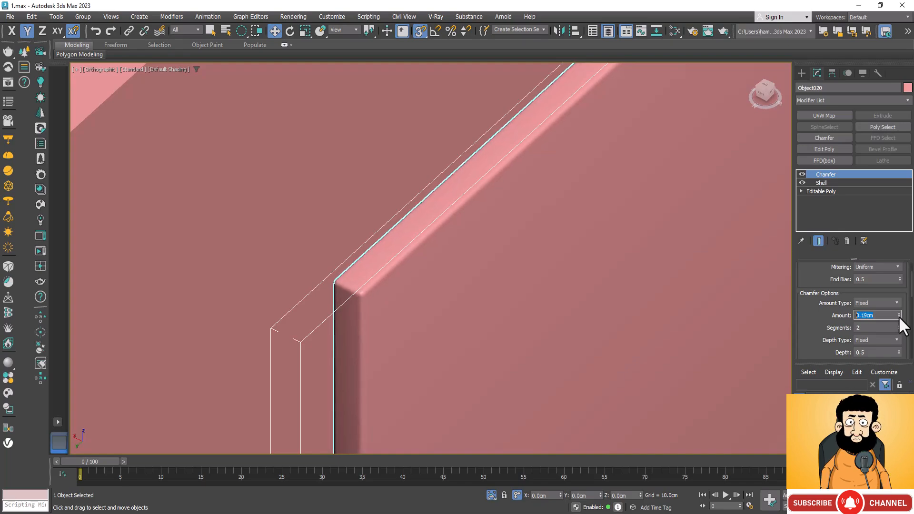
pyautogui.scroll(-3, 527, 206)
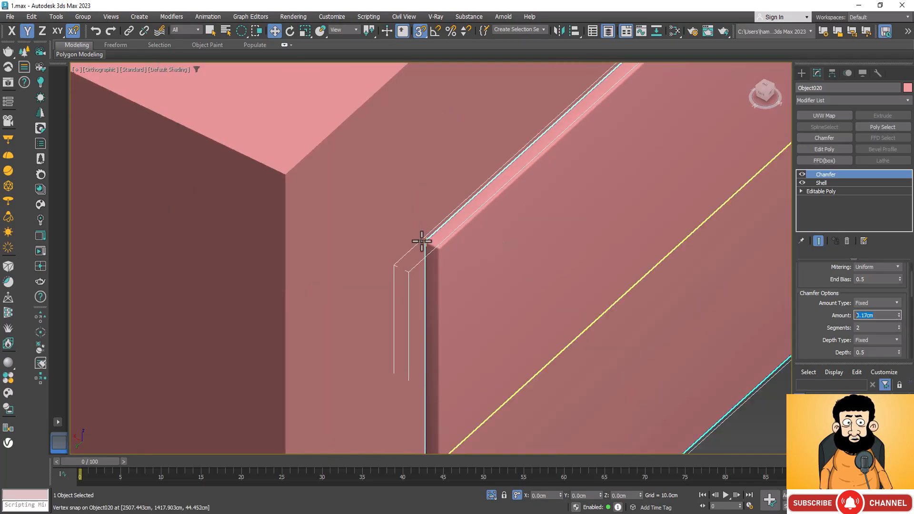
# Turn off axis constraints for snapping and move the chamfered front panels so their back corner meets the base box's front top corner.
pyautogui.moveTo(425, 243); pyautogui.dragTo(281, 173)
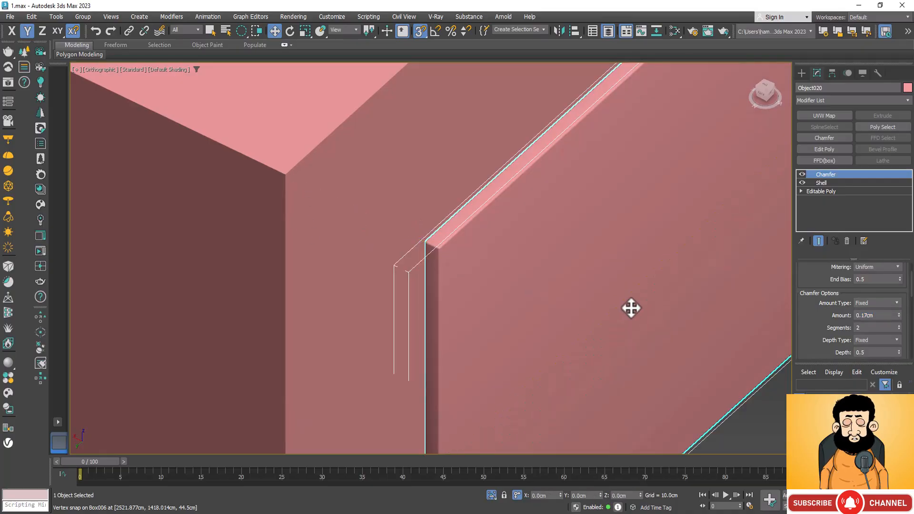
pyautogui.scroll(-3, 565, 219)
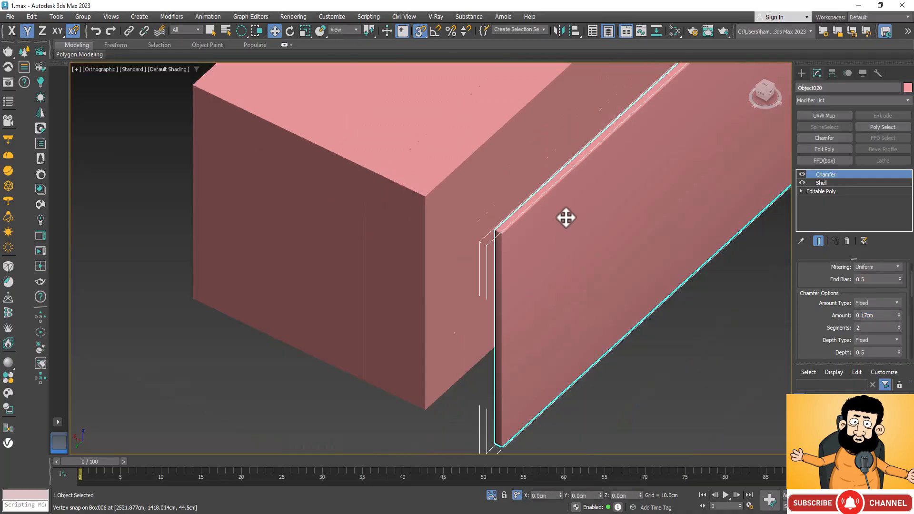
pyautogui.click(72, 31)
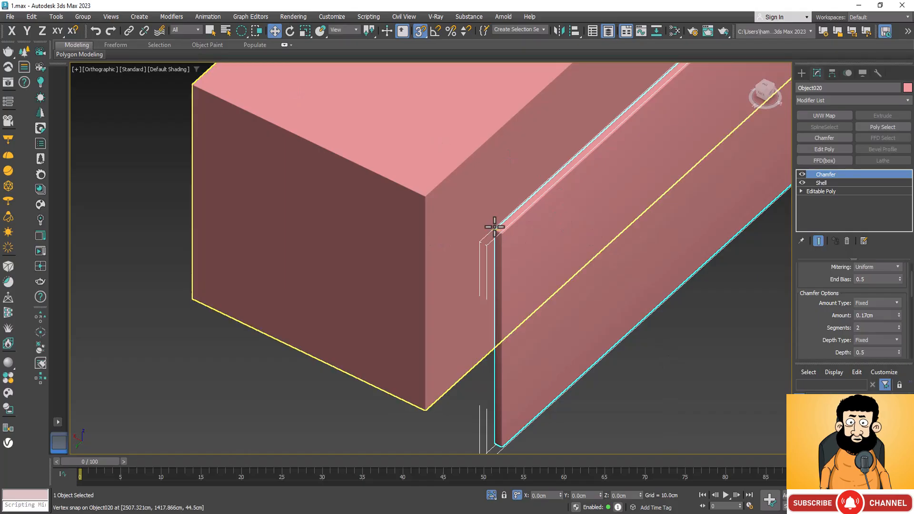
pyautogui.moveTo(496, 231); pyautogui.dragTo(424, 195)
pyautogui.scroll(-5, 387, 288)
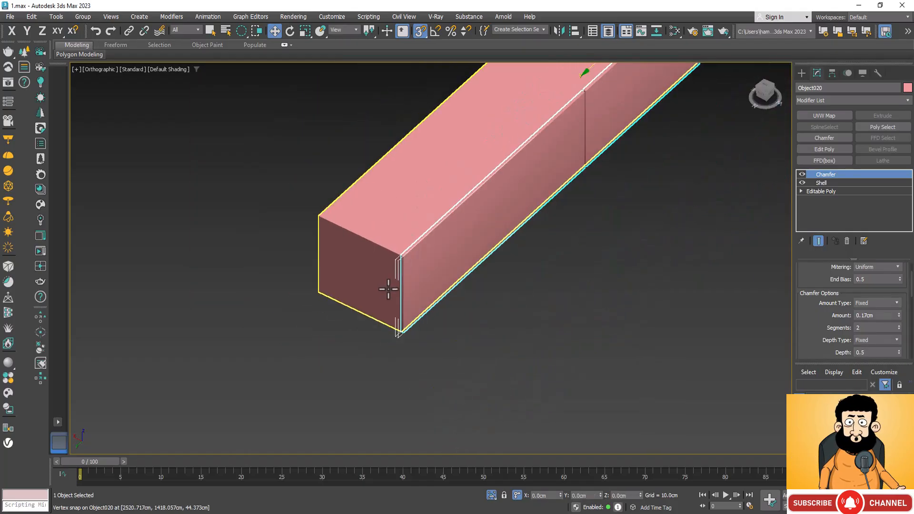
# Exit isolation of the base and its front panels, and select the house's ground-floor slab below the large windows.
pyautogui.click(493, 495)
pyautogui.click(491, 496)
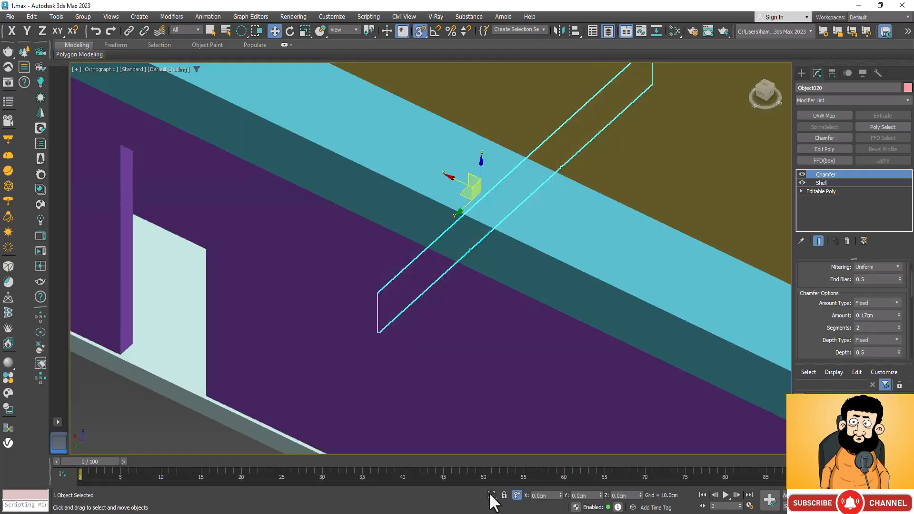
pyautogui.scroll(-10, 470, 220)
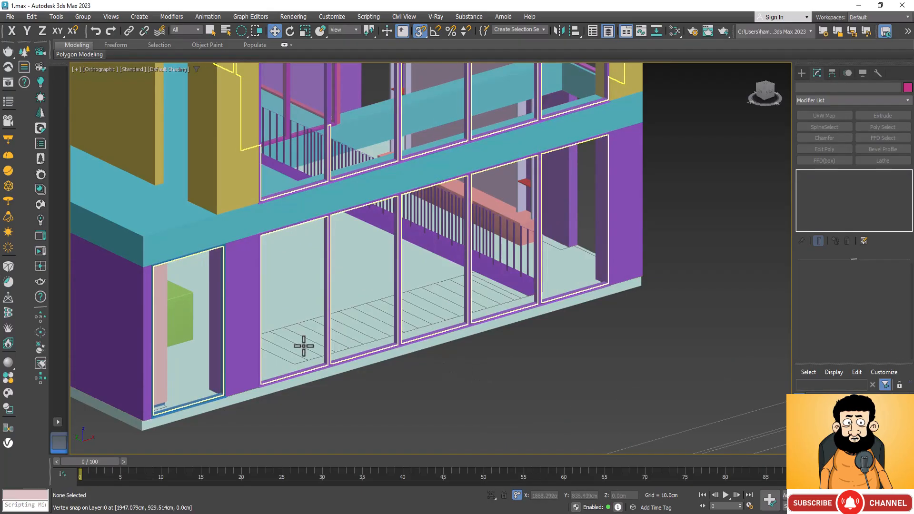
pyautogui.scroll(5, 314, 361)
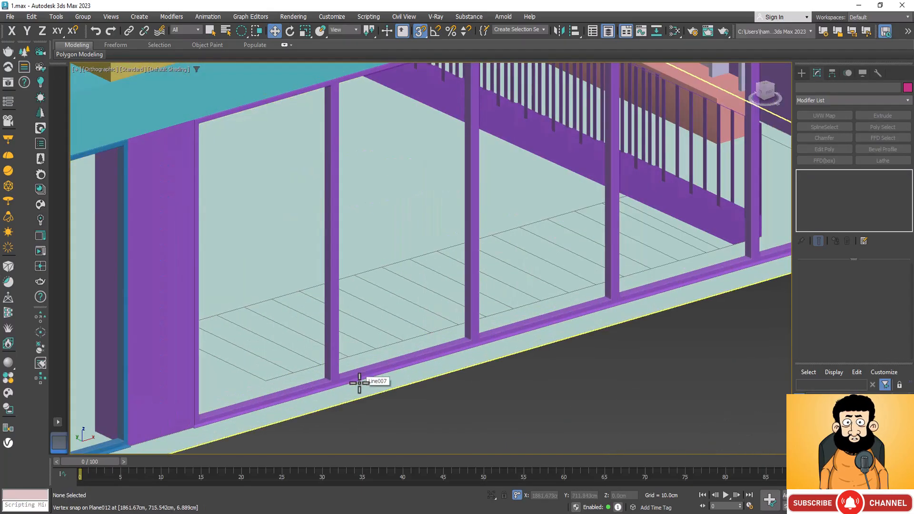
pyautogui.scroll(-4, 328, 397)
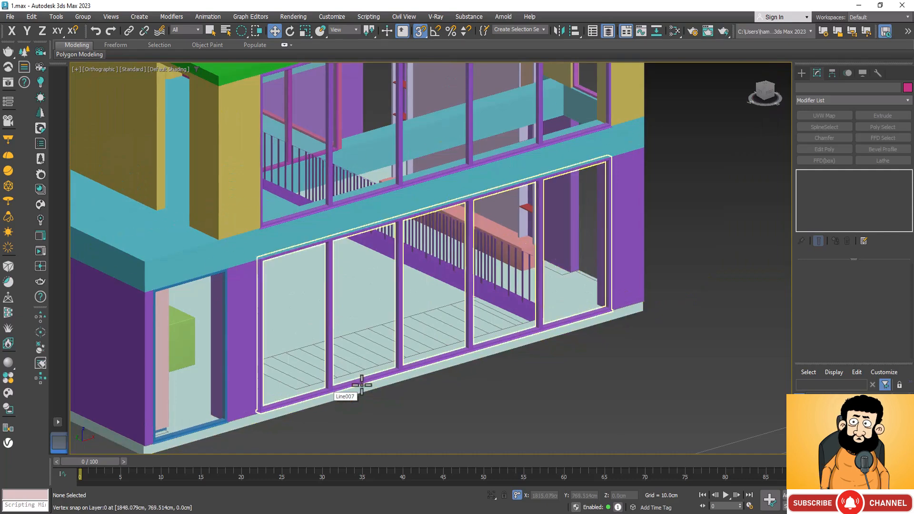
pyautogui.click(592, 318)
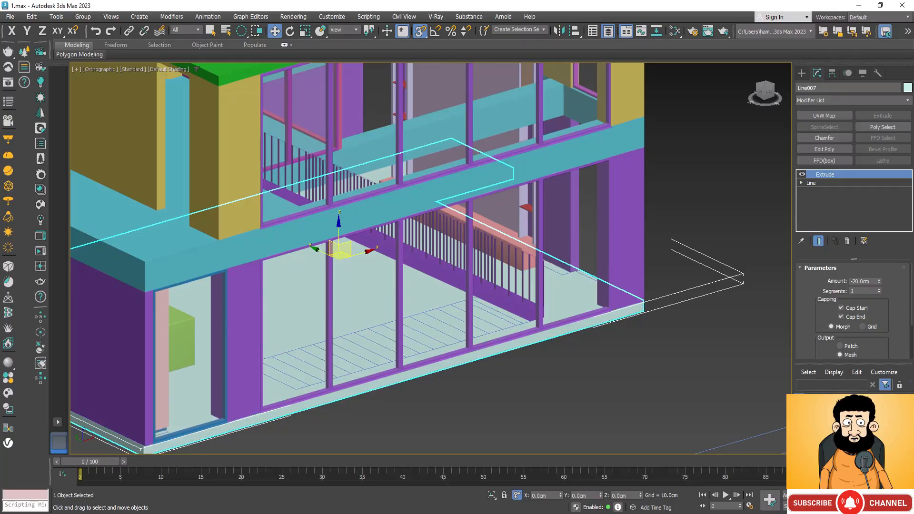
# Isolate the ground-floor slab and add an Edit Poly modifier above its Extrude.
pyautogui.click(490, 495)
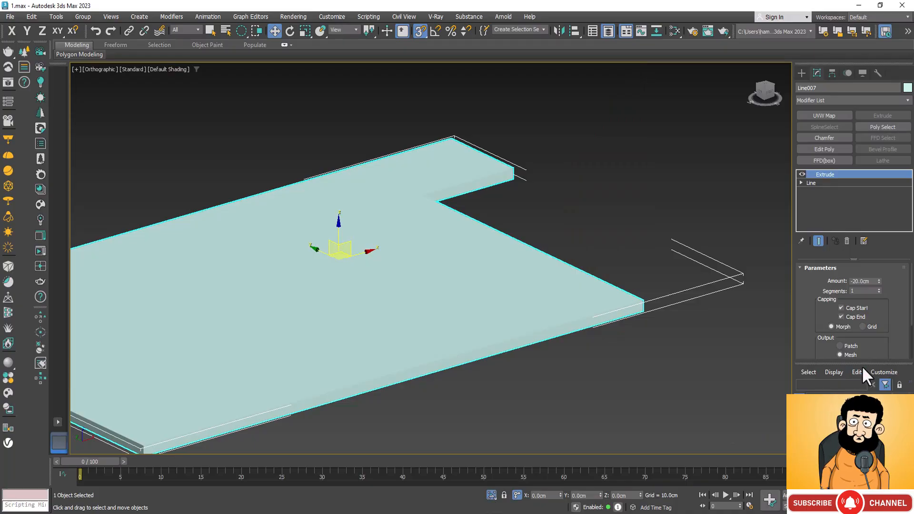
pyautogui.moveTo(842, 307); pyautogui.dragTo(842, 259)
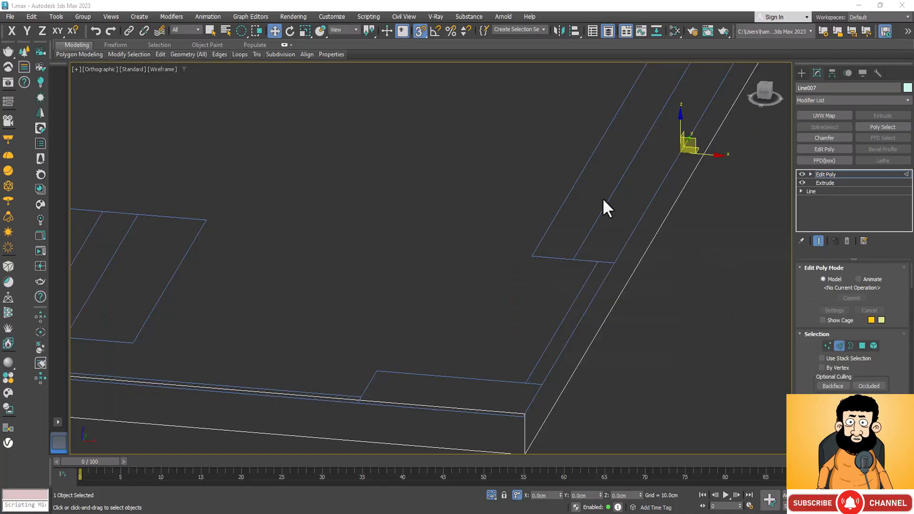
pyautogui.scroll(-3, 709, 269)
pyautogui.scroll(-2, 705, 269)
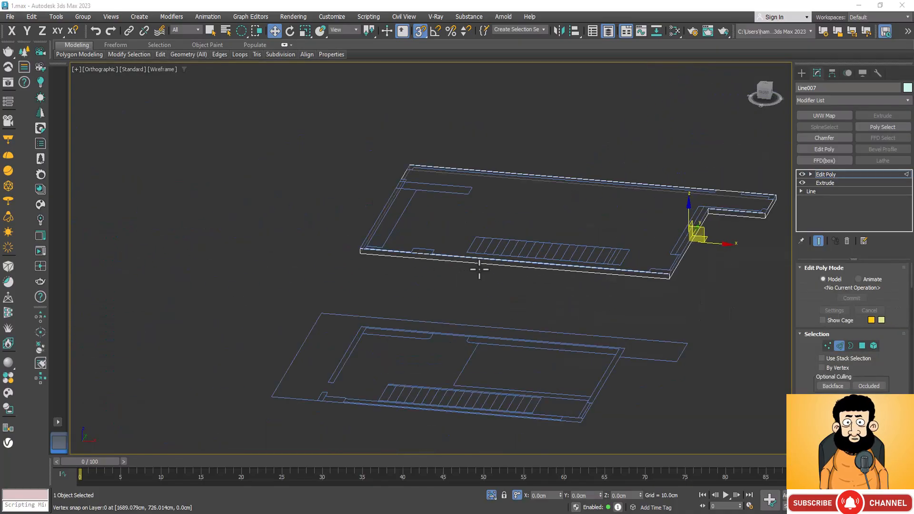
# Select the slab's four long edges and connect them with 2 segments, working from the top view.
pyautogui.scroll(6, 491, 245)
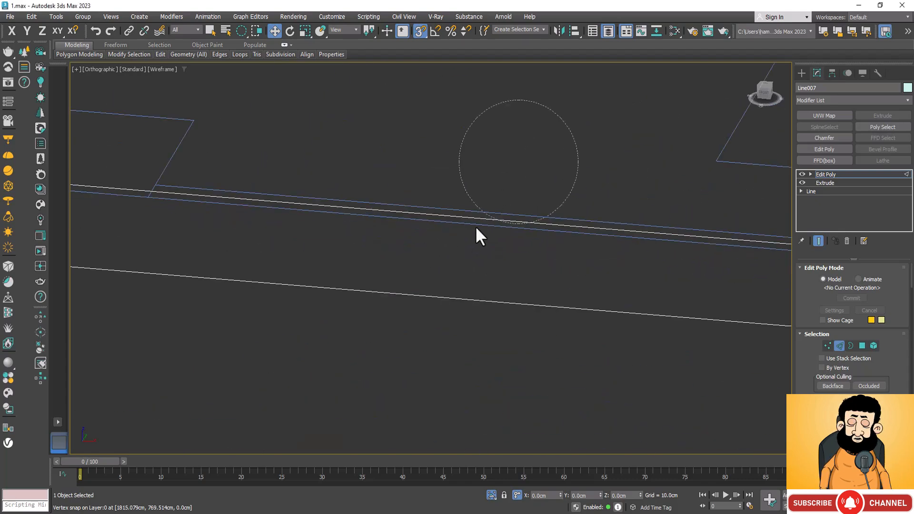
pyautogui.click(472, 238)
pyautogui.scroll(-3, 584, 212)
pyautogui.moveTo(542, 163); pyautogui.dragTo(533, 218)
pyautogui.keyDown('ctrl'); pyautogui.moveTo(537, 332); pyautogui.dragTo(516, 402); pyautogui.keyUp('ctrl')
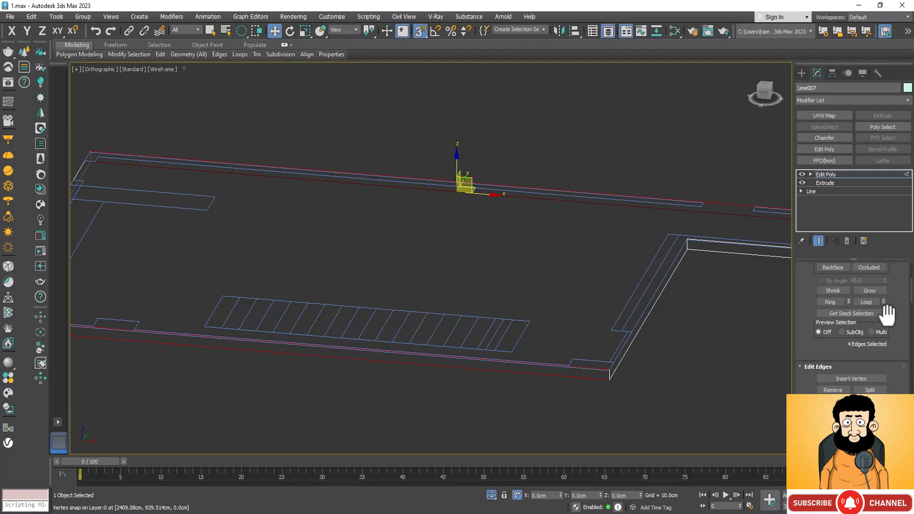
pyautogui.scroll(3, 894, 324)
pyautogui.scroll(-5, 894, 325)
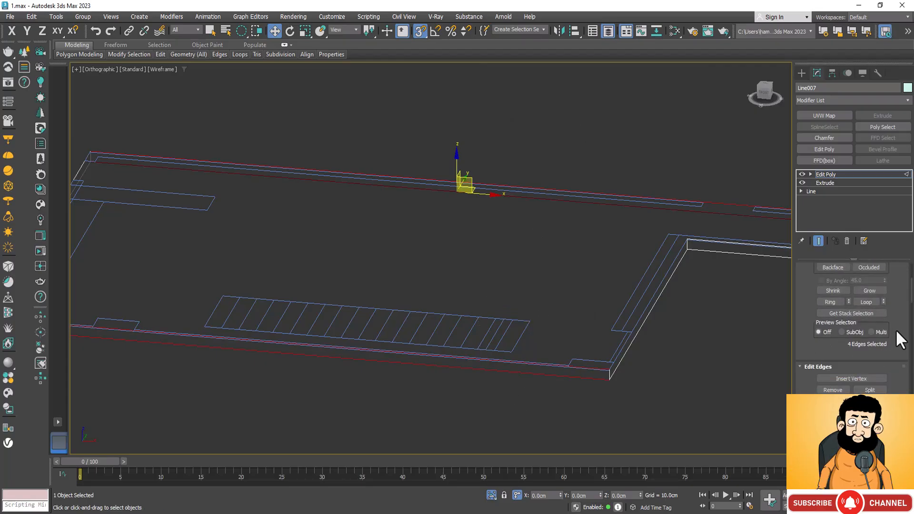
pyautogui.click(883, 335)
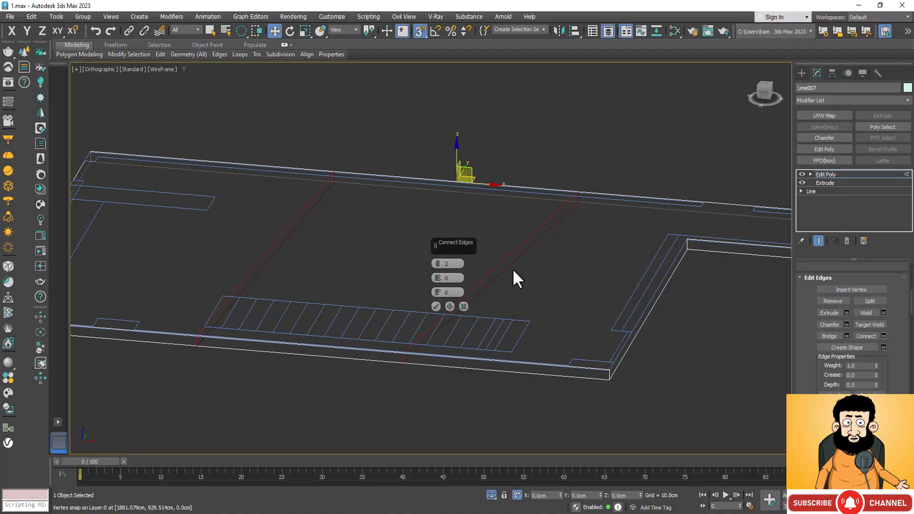
pyautogui.press('t')
pyautogui.scroll(-5, 408, 230)
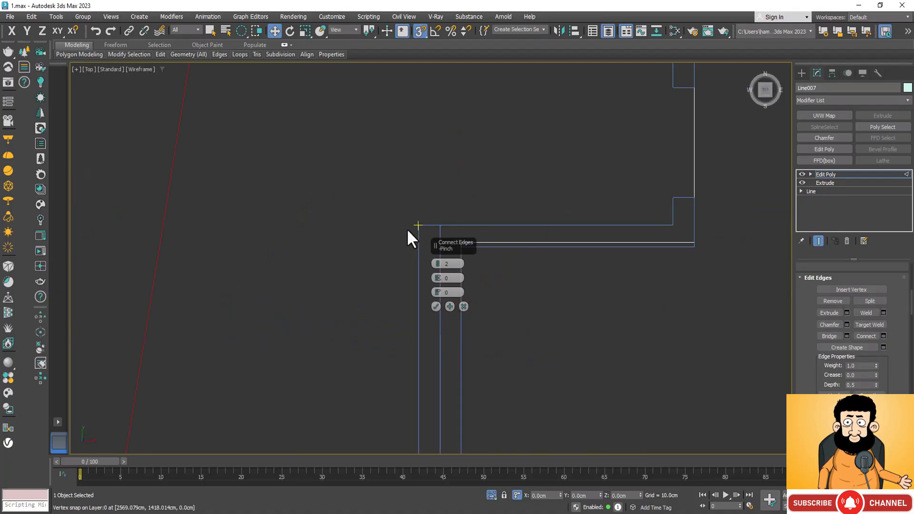
pyautogui.click(436, 306)
# Align the end vertices of the new connecting edges along X so both lines run straight across the slab.
pyautogui.scroll(-6, 478, 315)
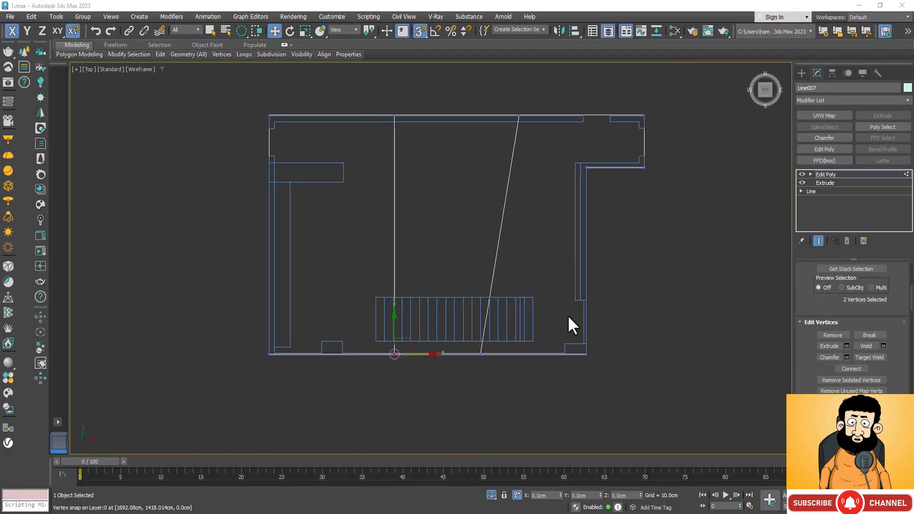
pyautogui.moveTo(467, 393); pyautogui.dragTo(518, 115)
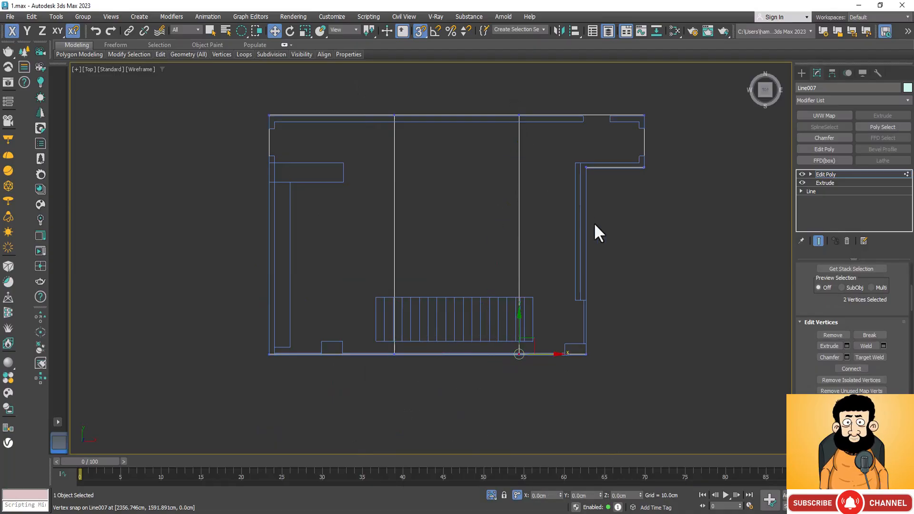
# Move the two cross-slab edge lines along X, one onto a tread line near the staircase's far end, the other onto its opposite end.
pyautogui.press('2')
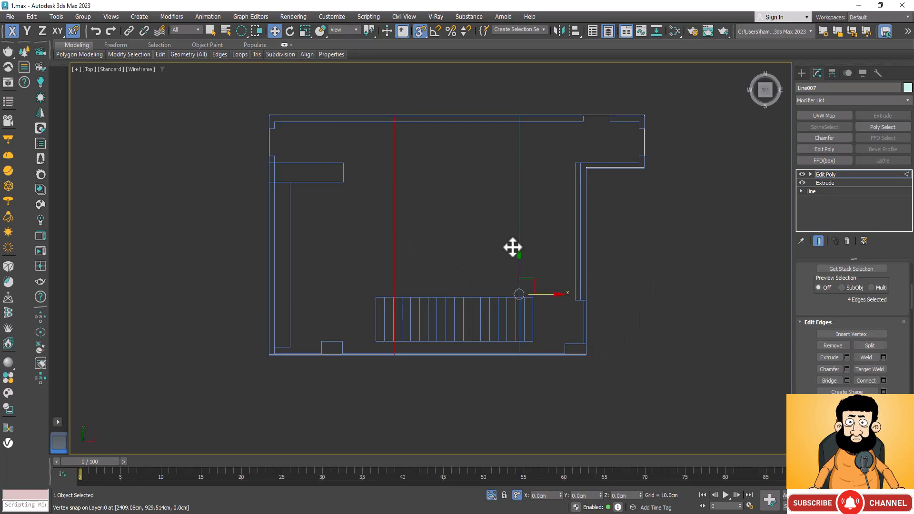
pyautogui.scroll(5, 544, 335)
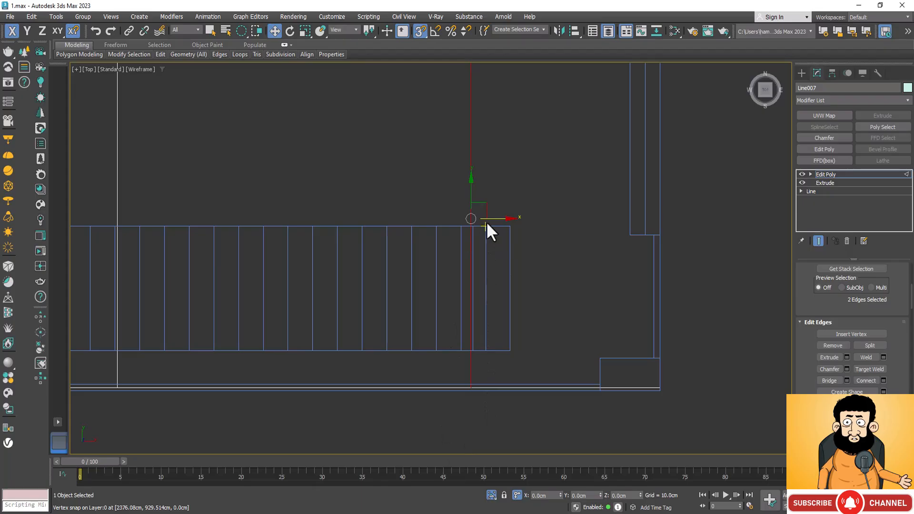
pyautogui.moveTo(490, 219); pyautogui.dragTo(475, 351)
pyautogui.scroll(-3, 577, 313)
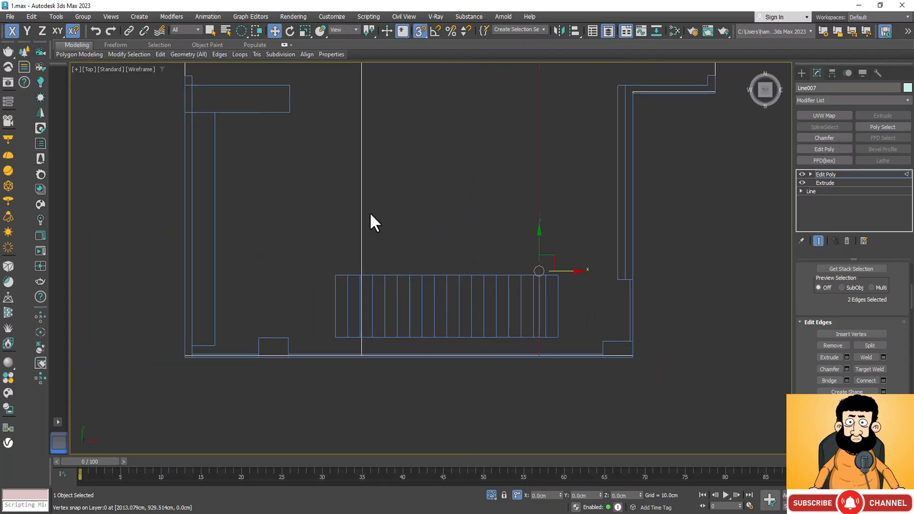
pyautogui.click(362, 239)
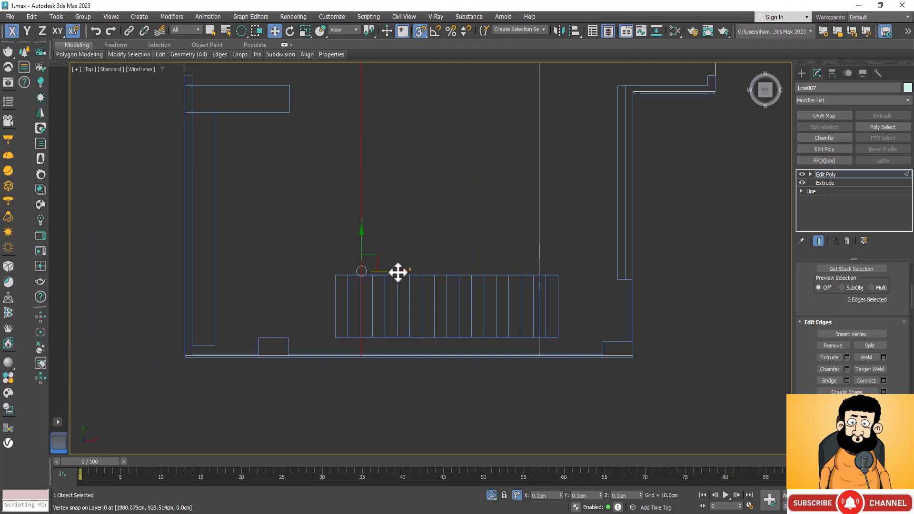
pyautogui.moveTo(362, 304); pyautogui.dragTo(327, 332)
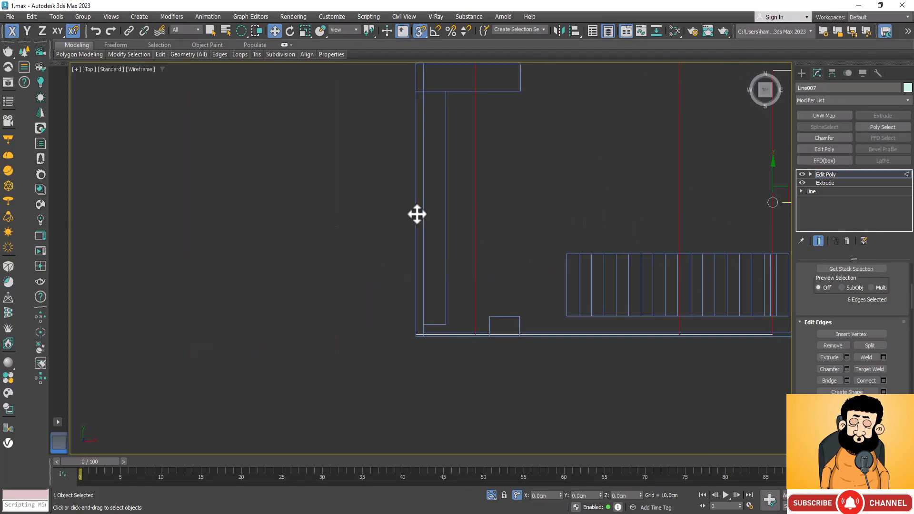
# Select the six edges running across the slab and connect them with 2 segments.
pyautogui.scroll(-3, 361, 247)
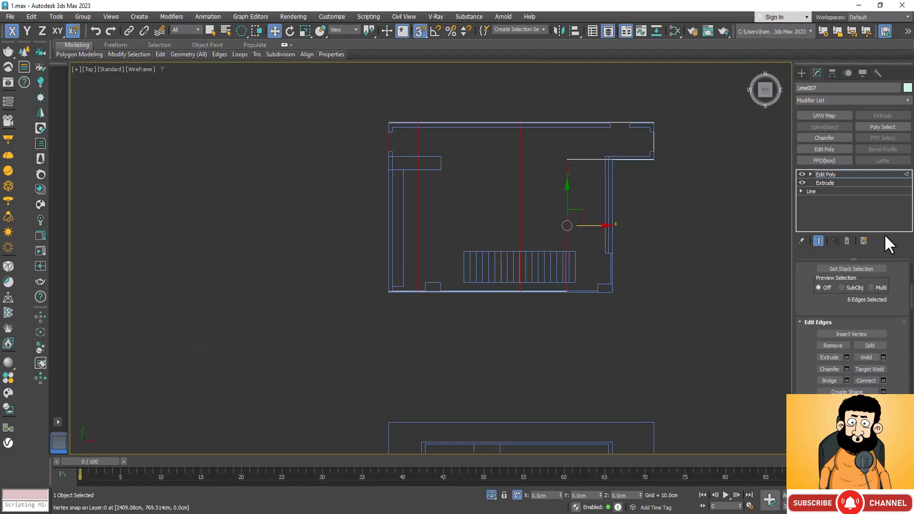
pyautogui.click(883, 380)
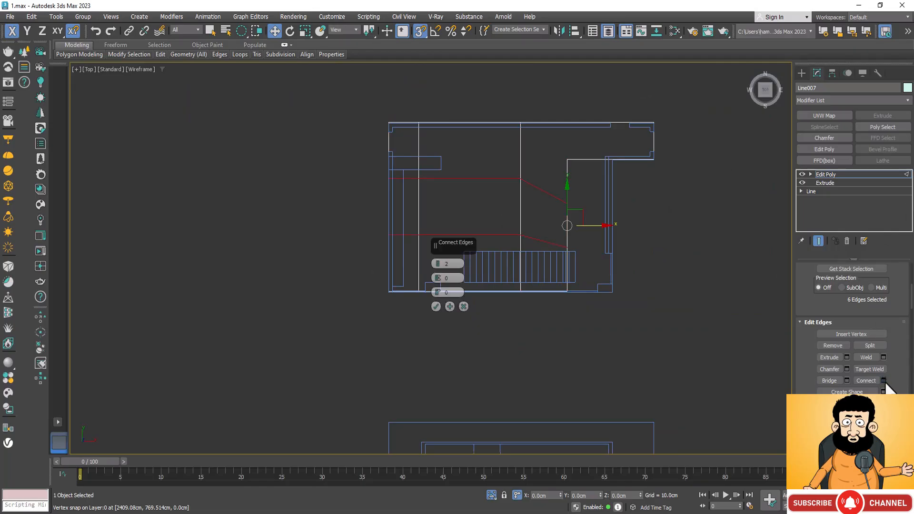
pyautogui.click(435, 306)
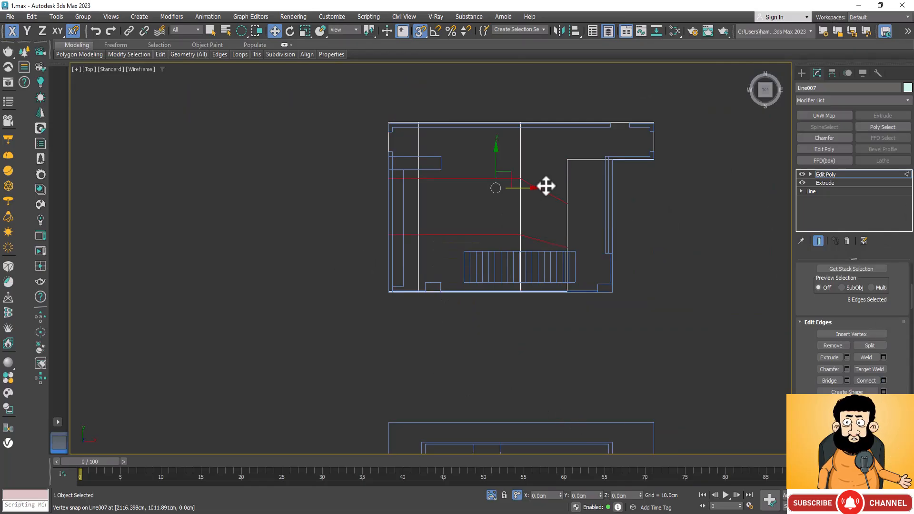
# Align the offset end vertices of both new lengthwise edge lines along Y so the lines are straight.
pyautogui.press('1')
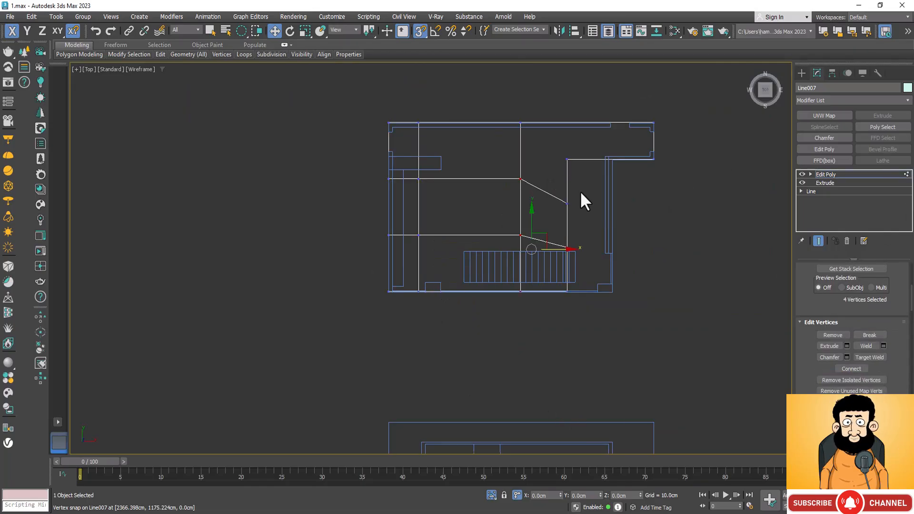
pyautogui.moveTo(579, 200); pyautogui.dragTo(526, 202)
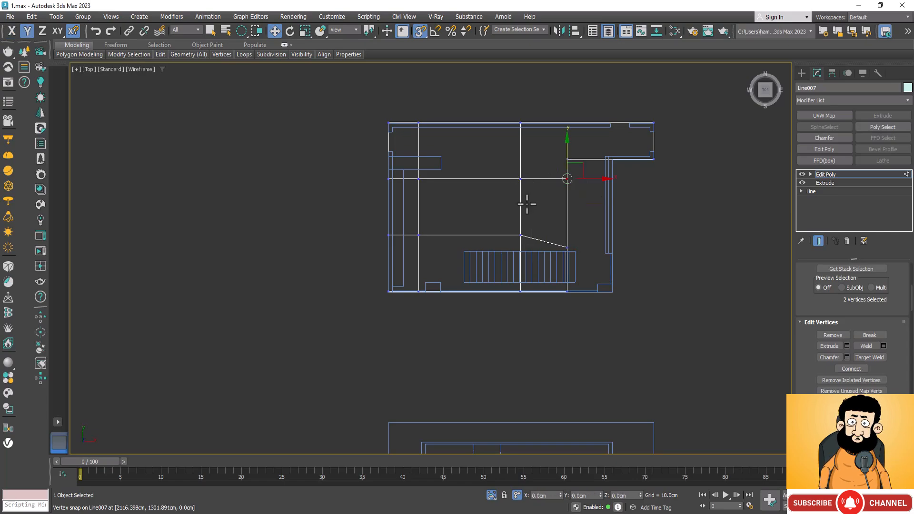
pyautogui.click(566, 246)
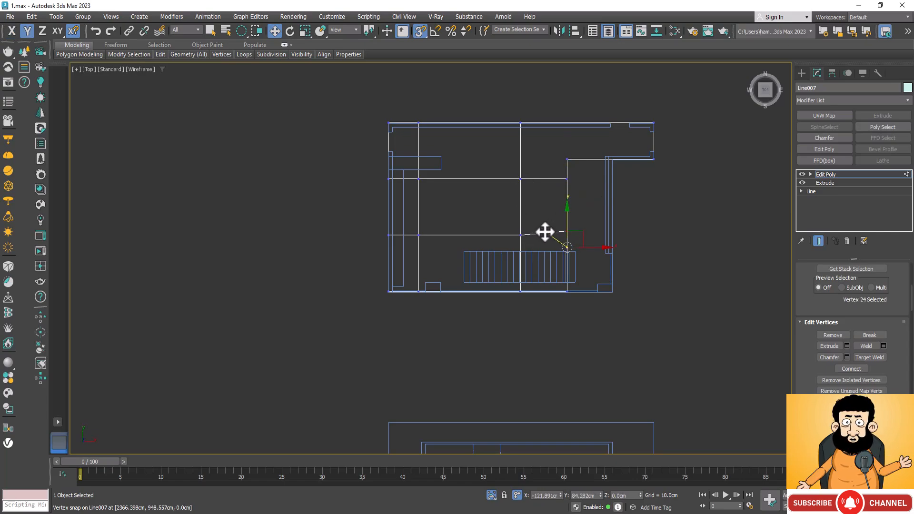
pyautogui.moveTo(519, 238); pyautogui.dragTo(520, 236)
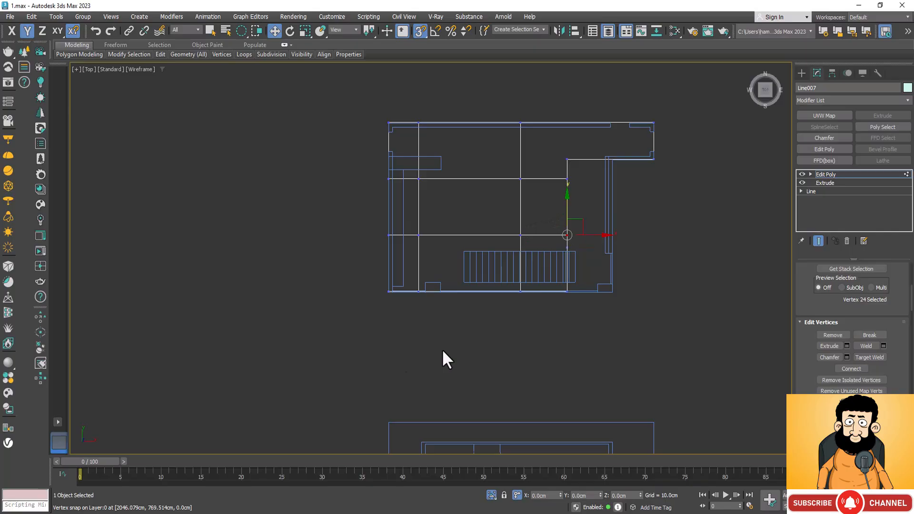
# Move the lengthwise edge line nearest the staircase along Y to the stair outline's outer long side.
pyautogui.click(493, 174)
pyautogui.press('2')
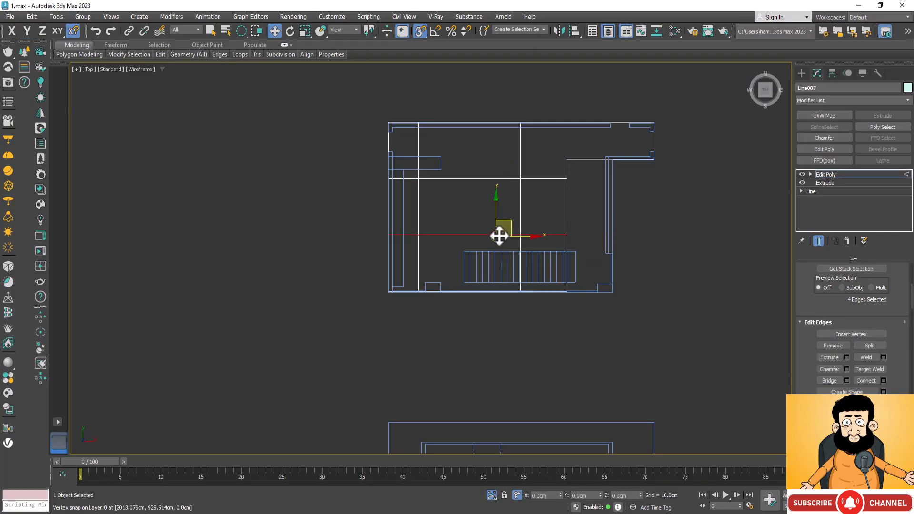
pyautogui.moveTo(499, 208); pyautogui.dragTo(600, 261)
pyautogui.scroll(3, 563, 287)
pyautogui.scroll(3, 563, 287)
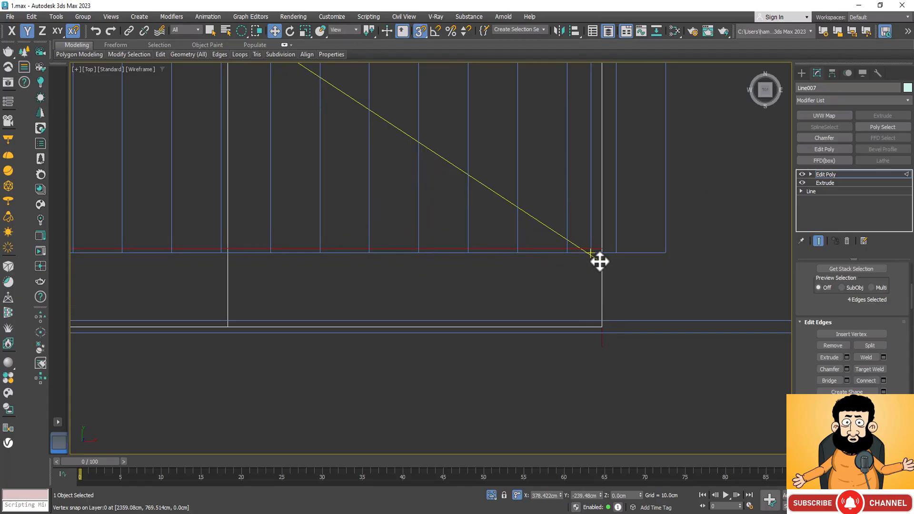
# Turn off snapping and move the other lengthwise line and the middle cross line onto the stair outline's inner side and end.
pyautogui.press('s')
pyautogui.scroll(-5, 543, 158)
pyautogui.click(499, 174)
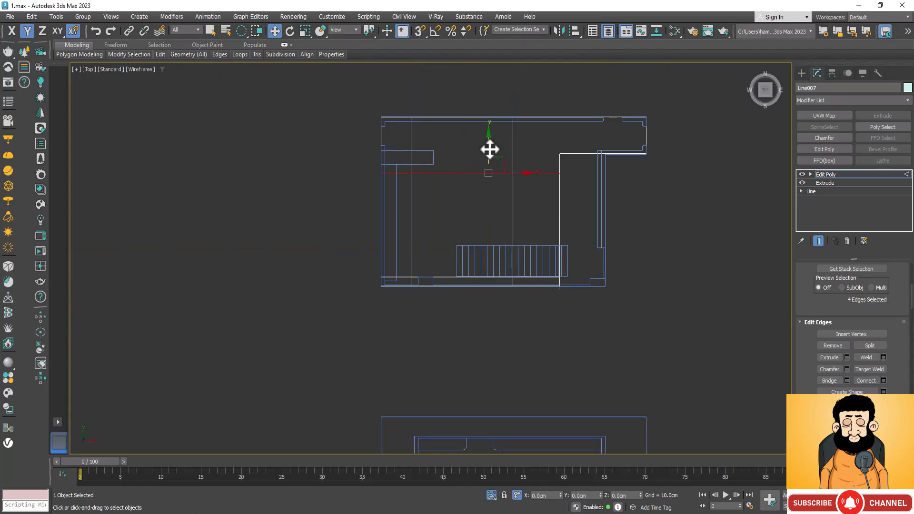
pyautogui.moveTo(490, 149); pyautogui.dragTo(490, 204)
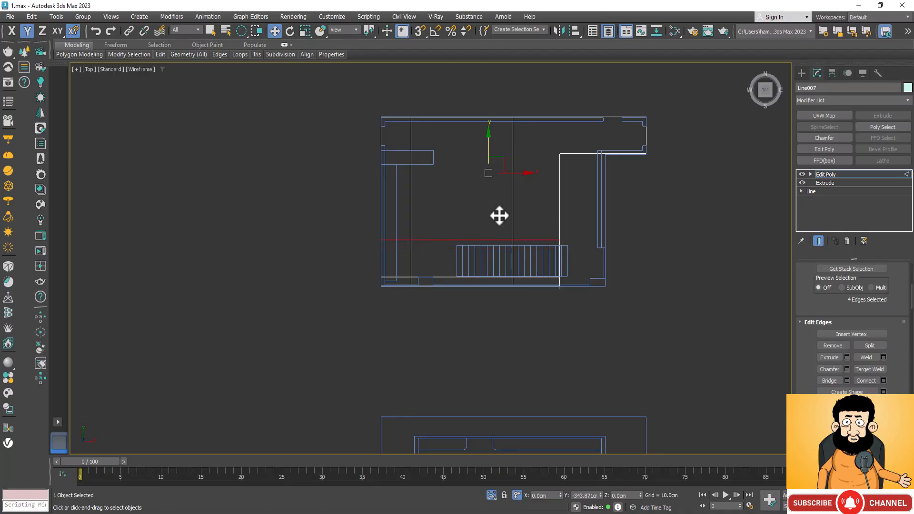
pyautogui.doubleClick(512, 185)
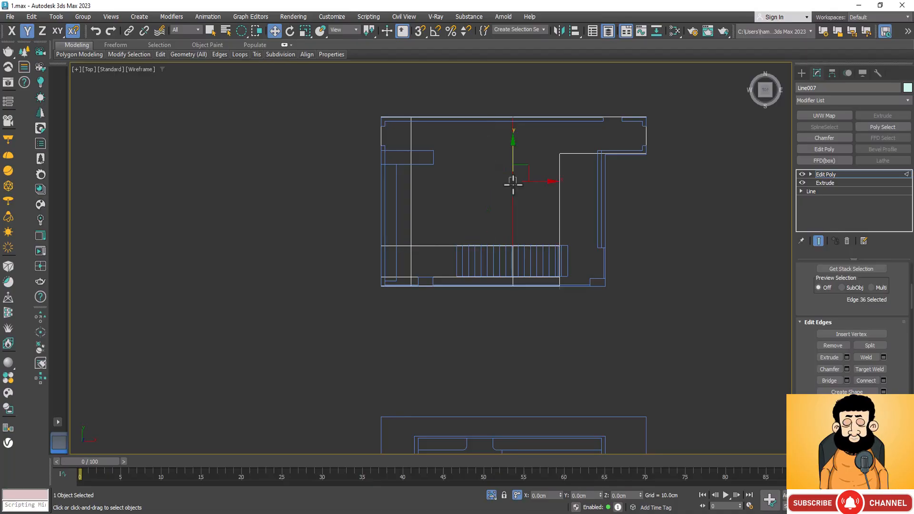
pyautogui.moveTo(557, 253); pyautogui.dragTo(445, 276)
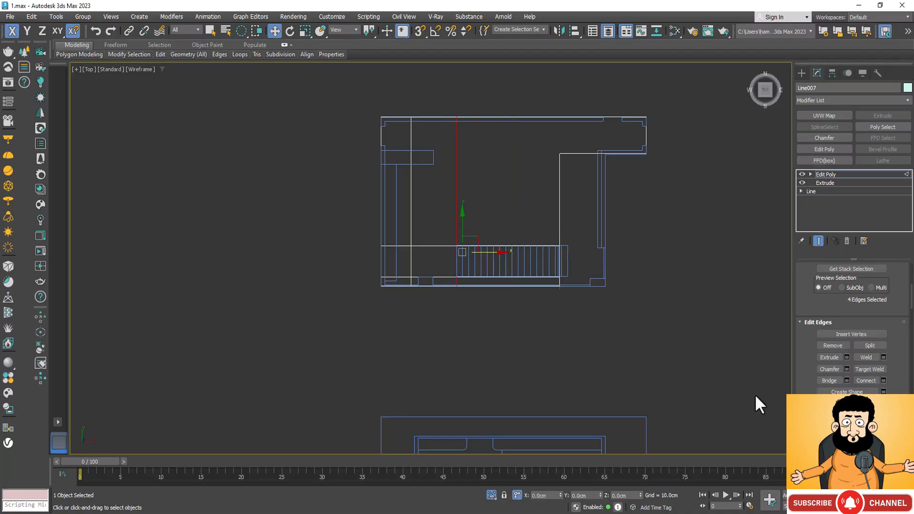
# Extrude the slab polygon under the staircase by -10 cm with Group Normals to form a recess.
pyautogui.press('4')
pyautogui.click(516, 265)
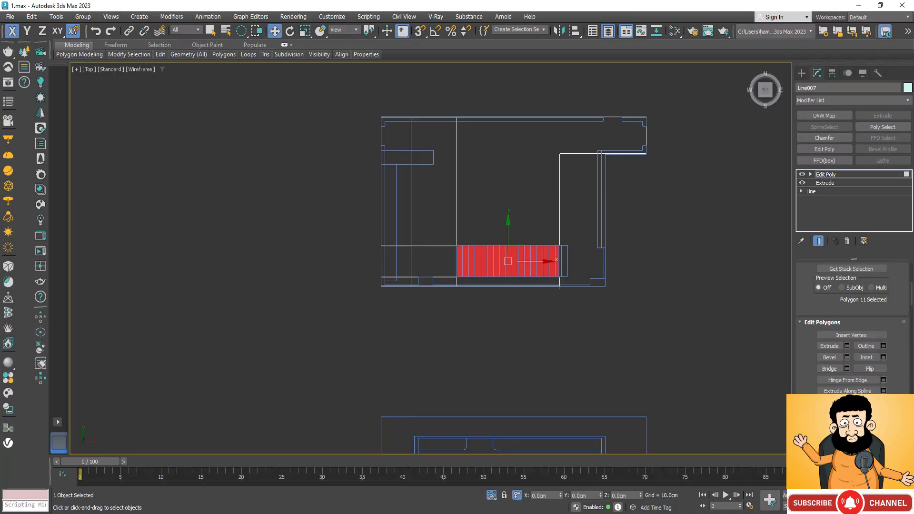
pyautogui.hotkey('ctrl', 'r')
pyautogui.moveTo(496, 320); pyautogui.dragTo(375, 259)
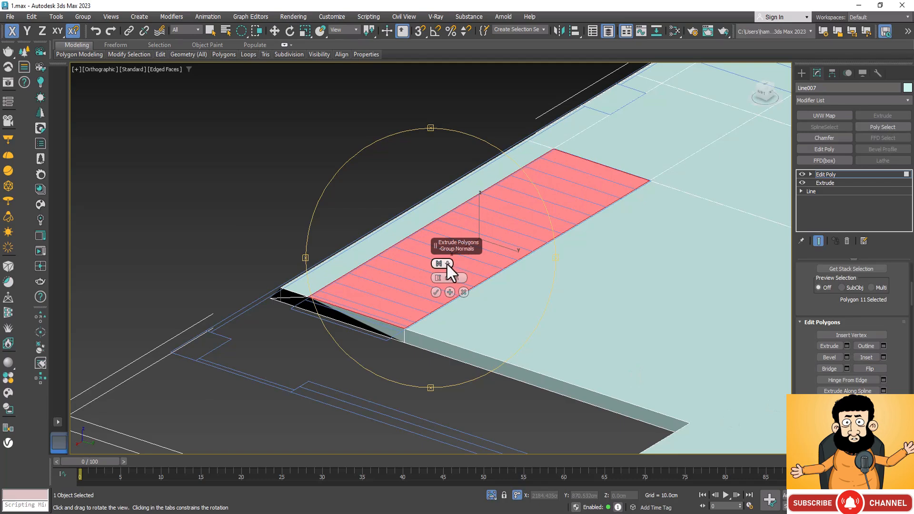
pyautogui.click(447, 264)
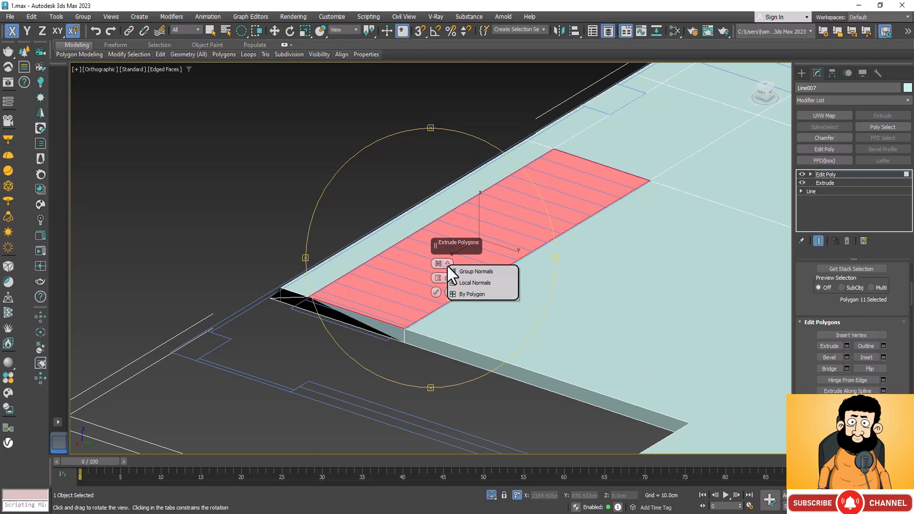
pyautogui.click(472, 275)
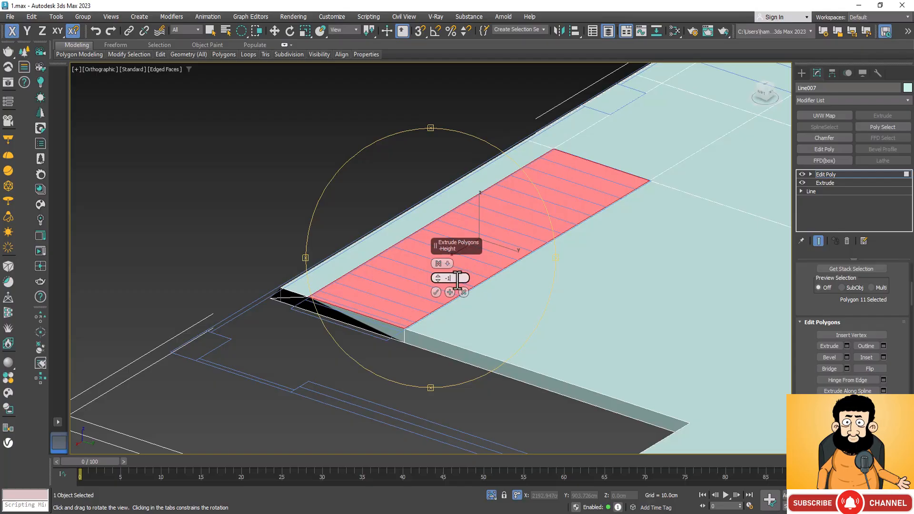
pyautogui.write('-10')
pyautogui.press('Return')
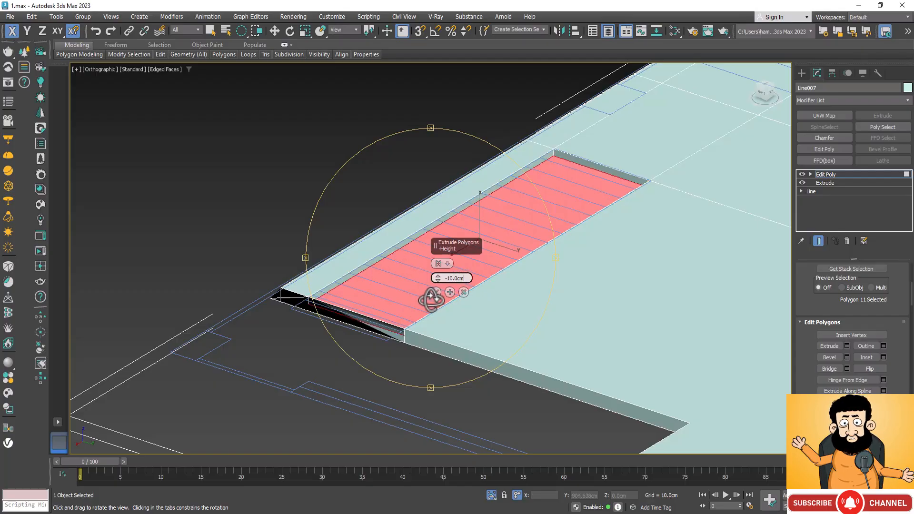
pyautogui.click(437, 294)
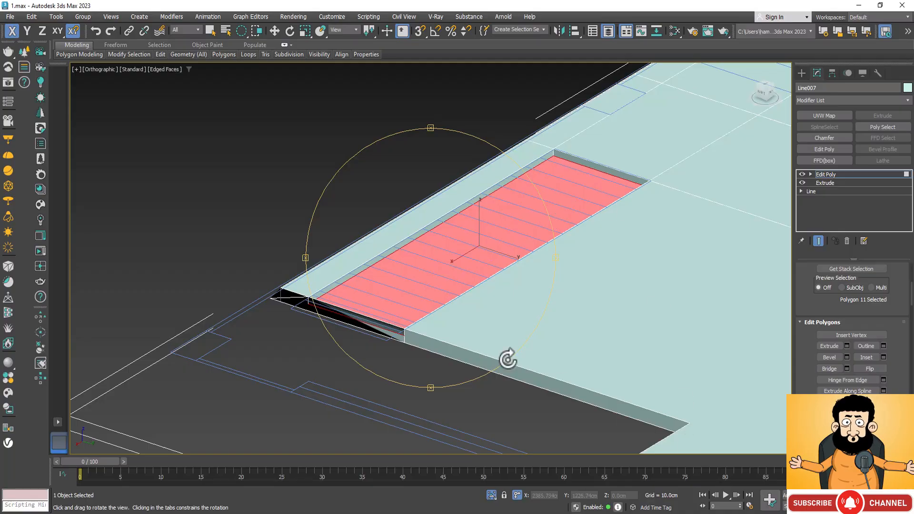
pyautogui.moveTo(461, 338); pyautogui.dragTo(336, 271)
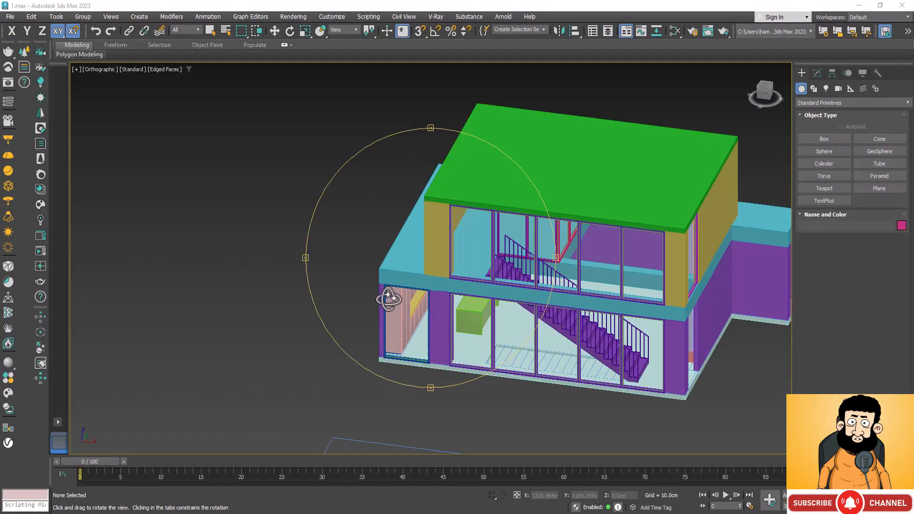
# Examine the house model from several sides, ending at the side wall with the empty door opening.
pyautogui.moveTo(402, 341); pyautogui.dragTo(501, 326)
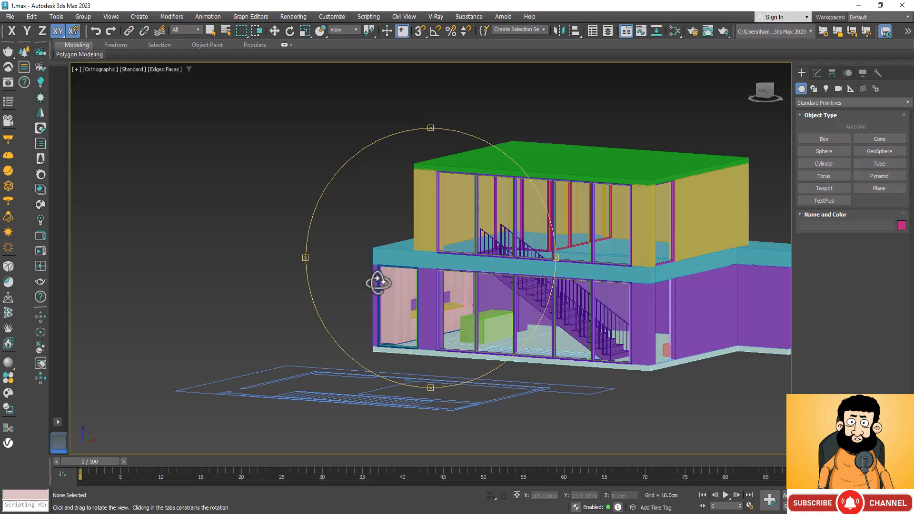
pyautogui.moveTo(359, 305); pyautogui.dragTo(322, 298)
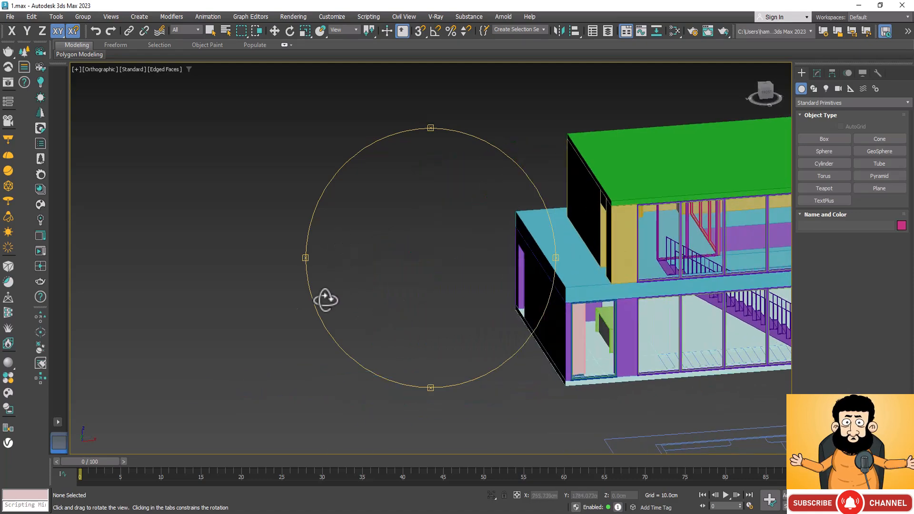
pyautogui.scroll(-2, 171, 327)
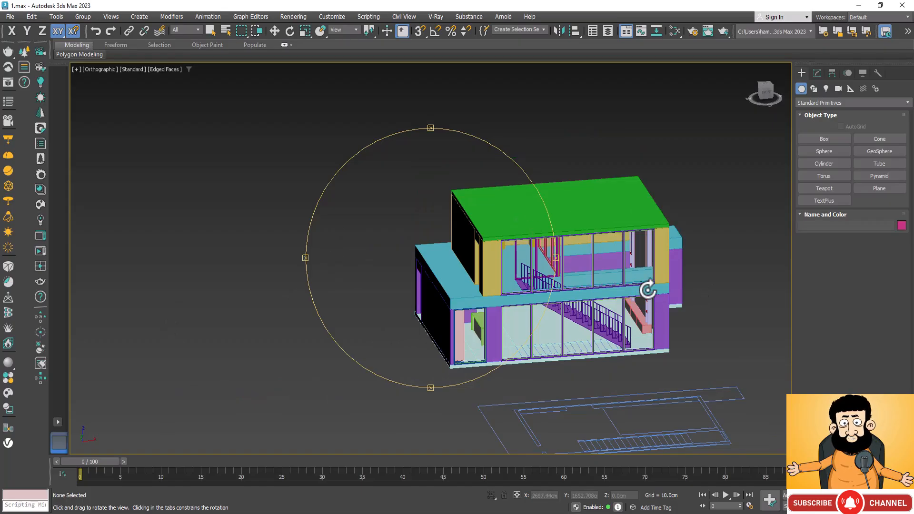
pyautogui.scroll(4, 581, 285)
pyautogui.scroll(-4, 459, 238)
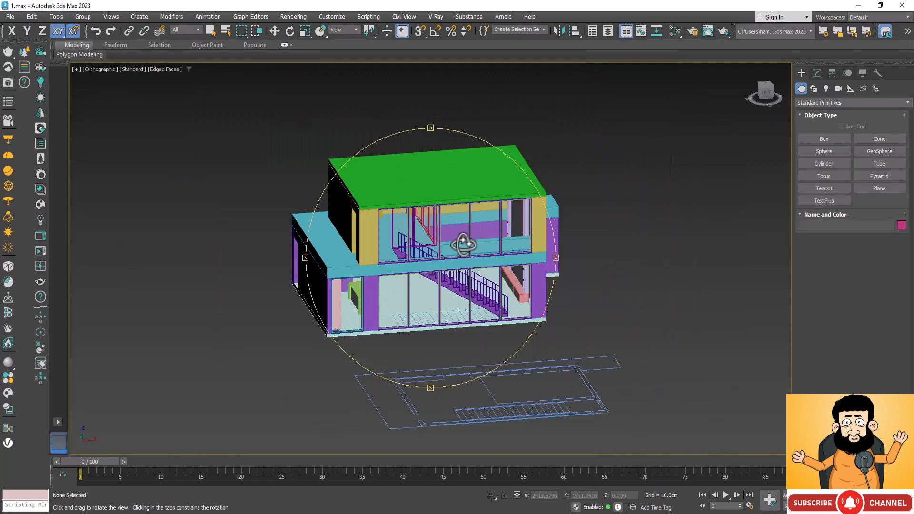
pyautogui.moveTo(389, 270); pyautogui.dragTo(245, 124)
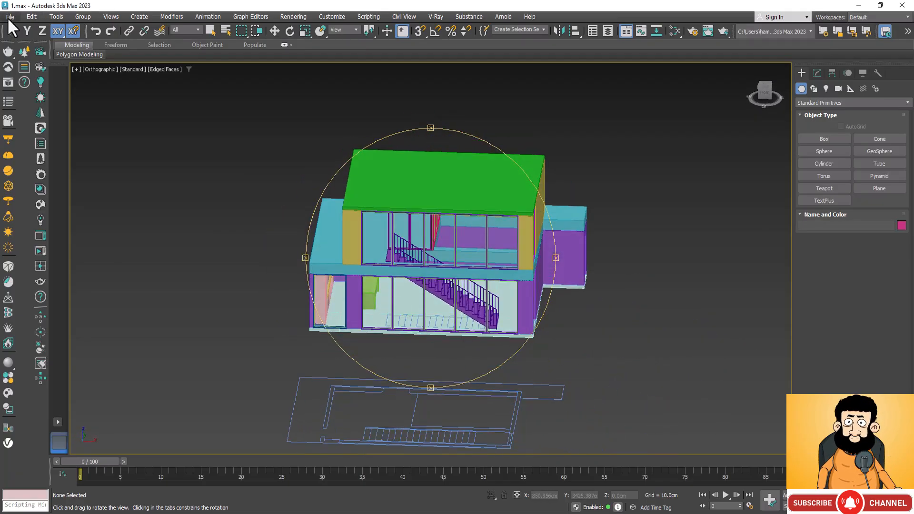
pyautogui.moveTo(482, 327); pyautogui.dragTo(522, 326)
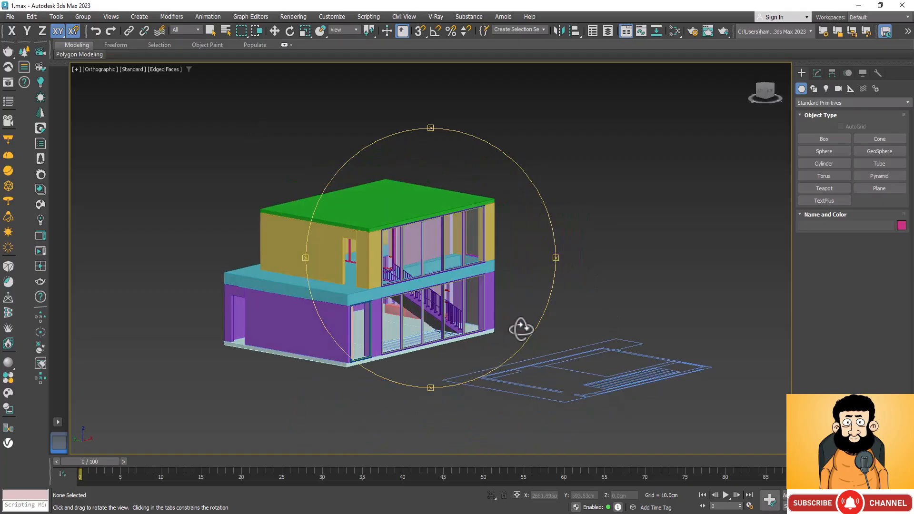
# Merge all objects of the door model Untitled.max from the Downloads subfolder Compressed\door into the scene.
pyautogui.click(12, 14)
pyautogui.moveTo(93, 162)
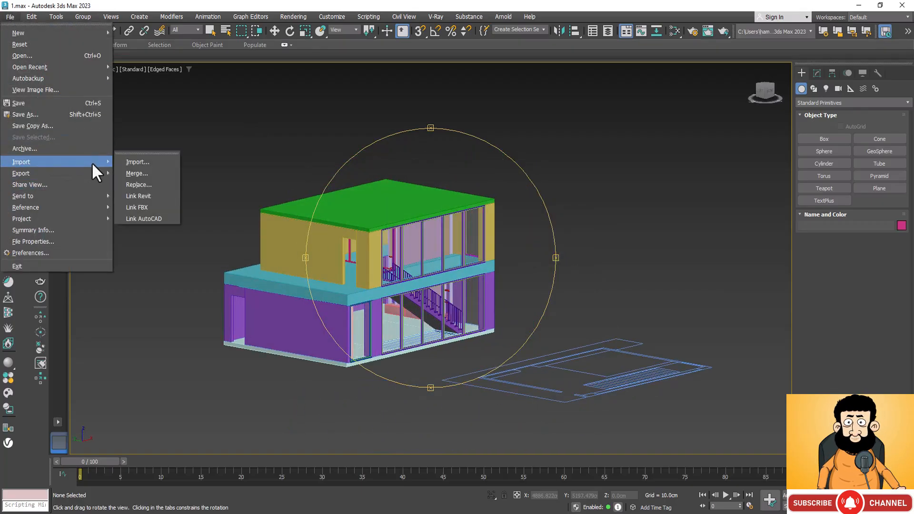
pyautogui.click(143, 170)
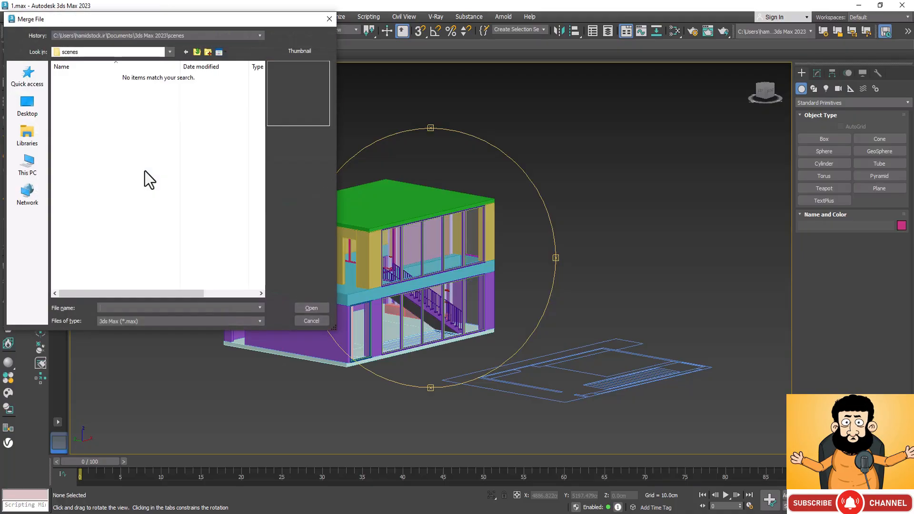
pyautogui.click(27, 165)
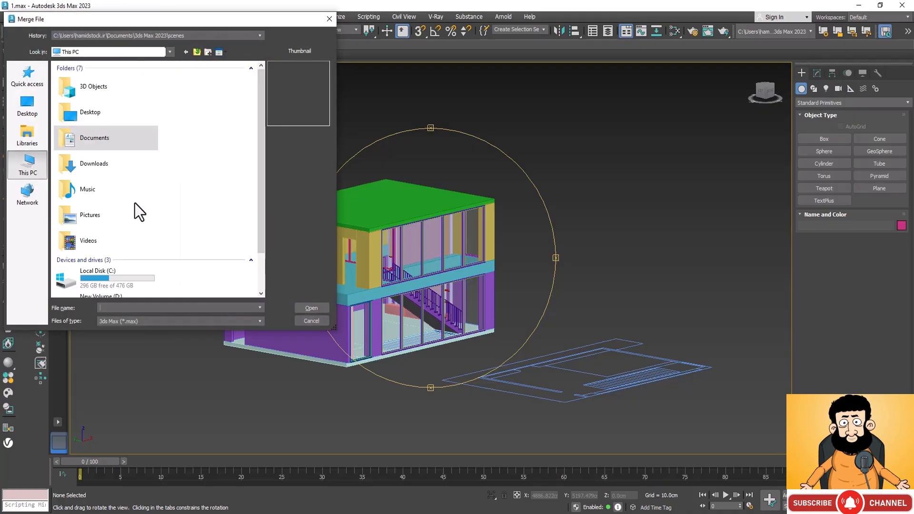
pyautogui.doubleClick(120, 166)
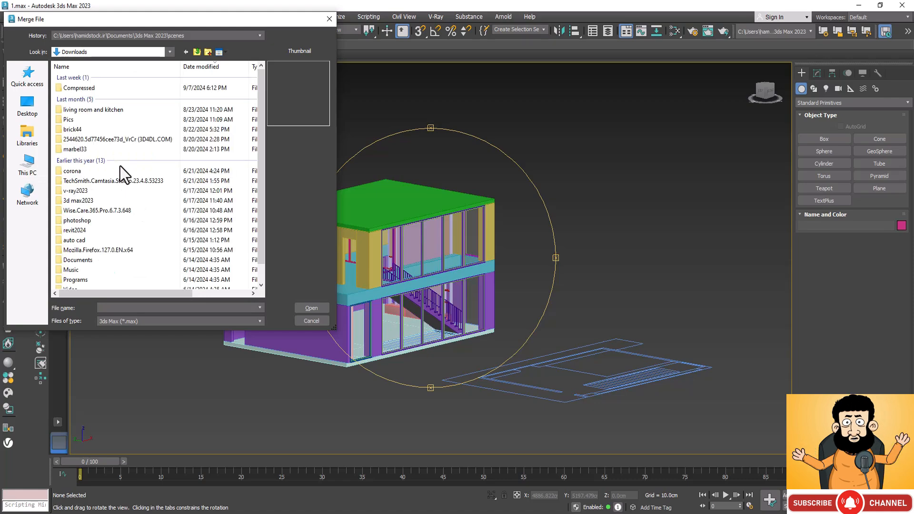
pyautogui.doubleClick(58, 87)
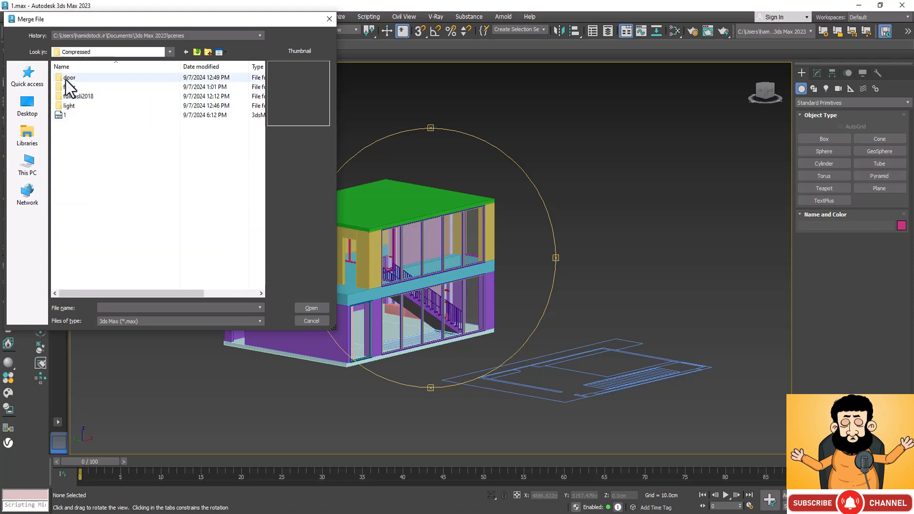
pyautogui.doubleClick(67, 78)
pyautogui.click(66, 78)
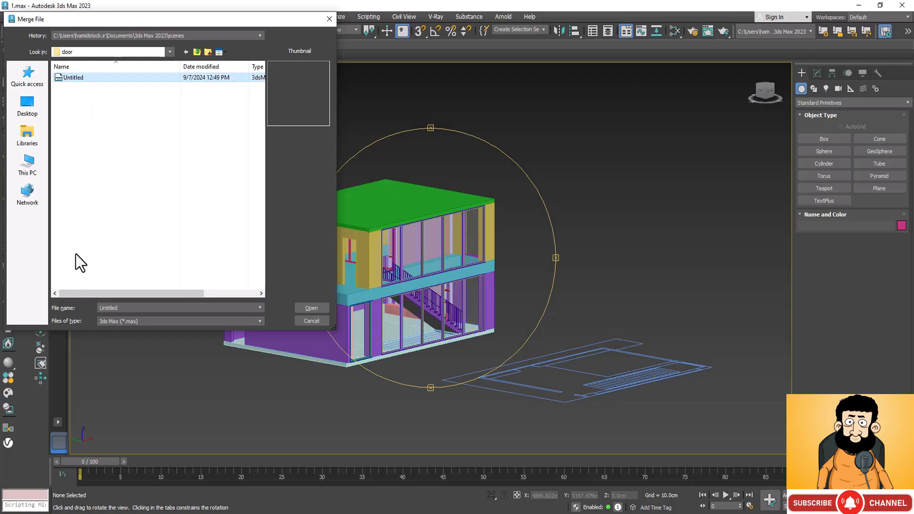
pyautogui.click(305, 308)
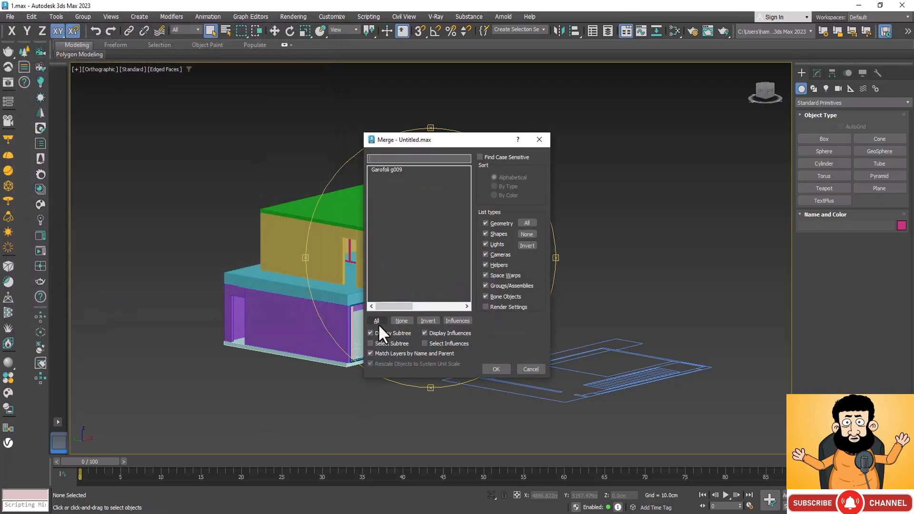
pyautogui.click(377, 322)
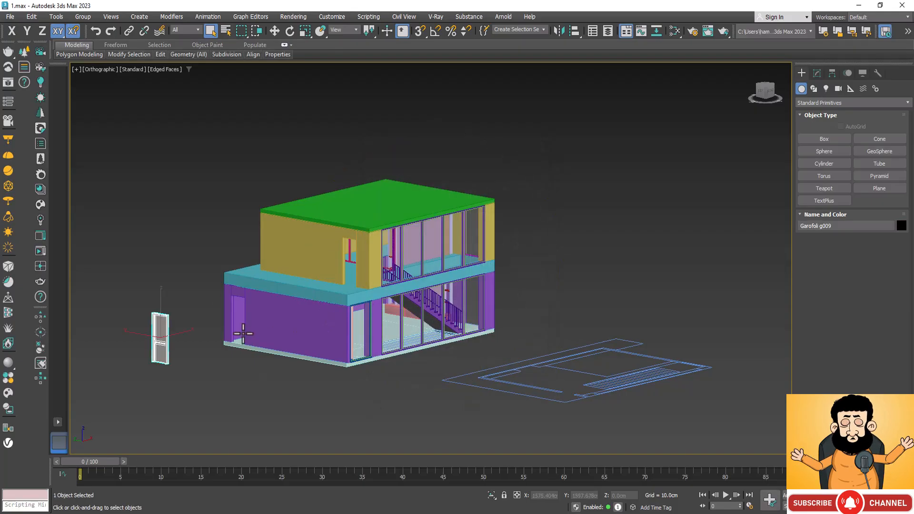
# Examine the merged door's frame, panel and handle up close from different angles.
pyautogui.scroll(5, 144, 320)
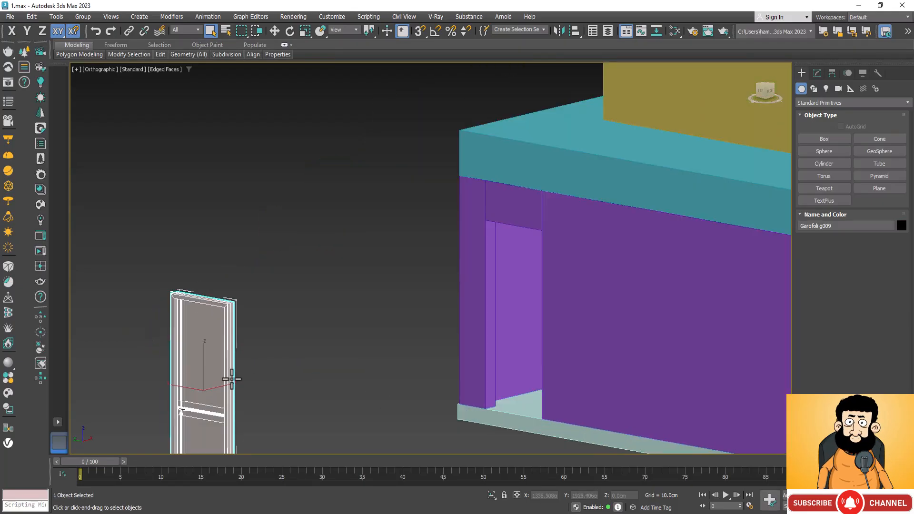
pyautogui.scroll(-5, 318, 222)
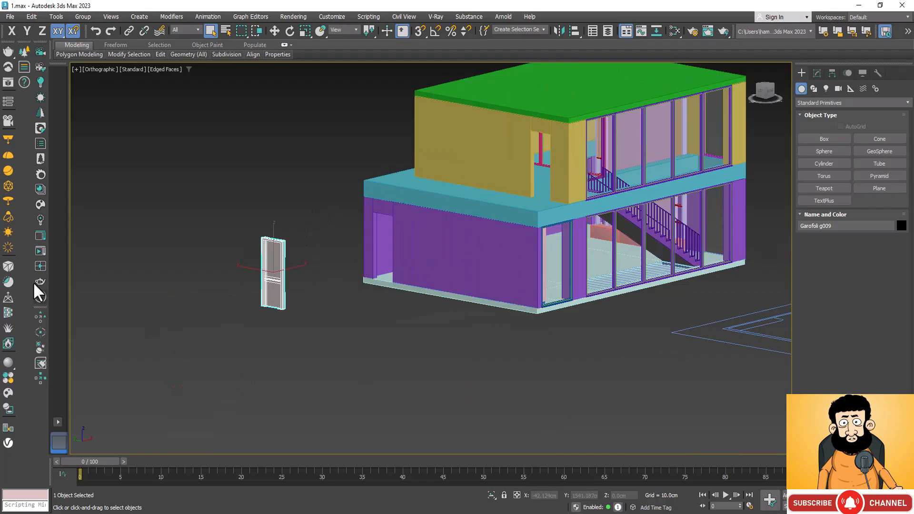
pyautogui.scroll(2, 304, 264)
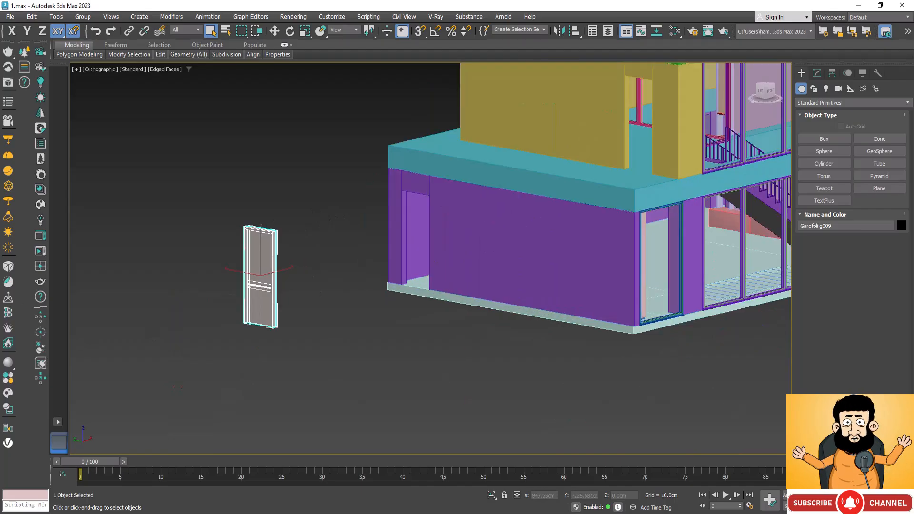
pyautogui.keyDown('alt'); pyautogui.moveTo(381, 324); pyautogui.dragTo(255, 276, button='middle'); pyautogui.keyUp('alt')
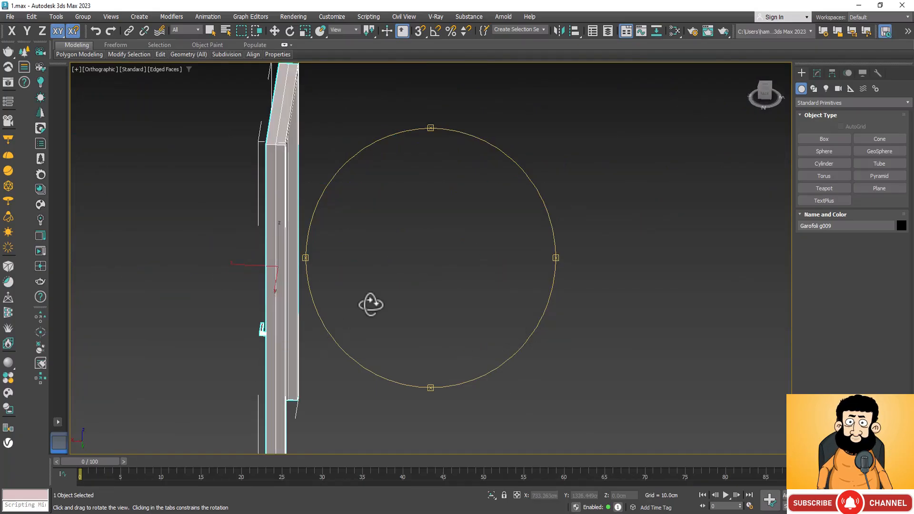
pyautogui.keyDown('alt'); pyautogui.moveTo(385, 318); pyautogui.dragTo(305, 353, button='middle'); pyautogui.keyUp('alt')
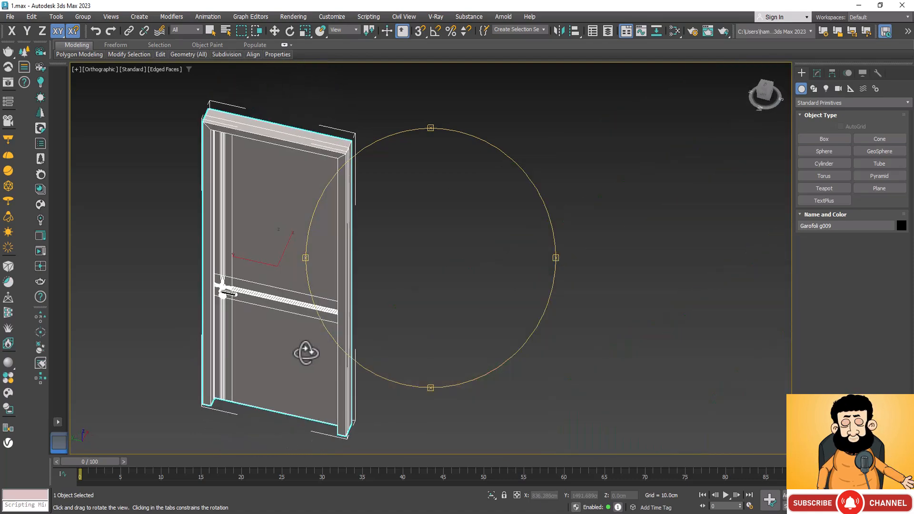
pyautogui.scroll(5, 200, 418)
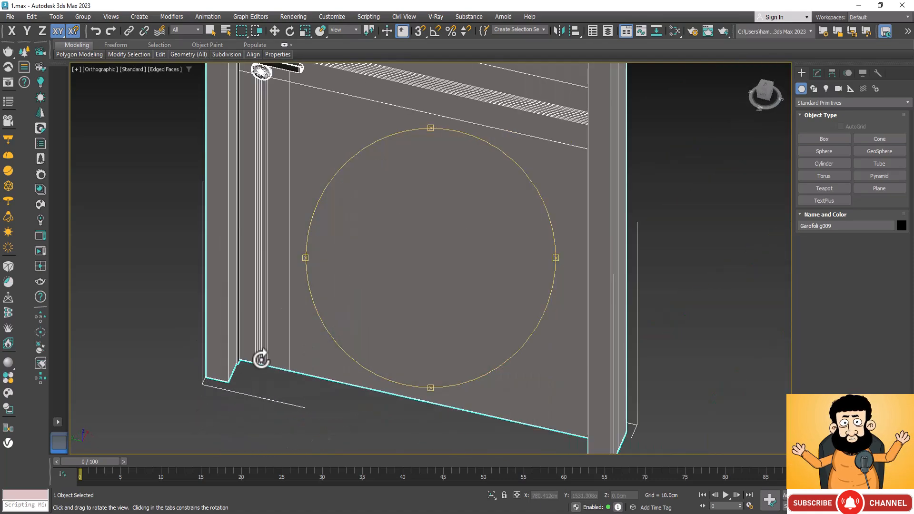
pyautogui.keyDown('alt'); pyautogui.moveTo(415, 343); pyautogui.dragTo(320, 352, button='middle'); pyautogui.keyUp('alt')
pyautogui.scroll(-10, 320, 352)
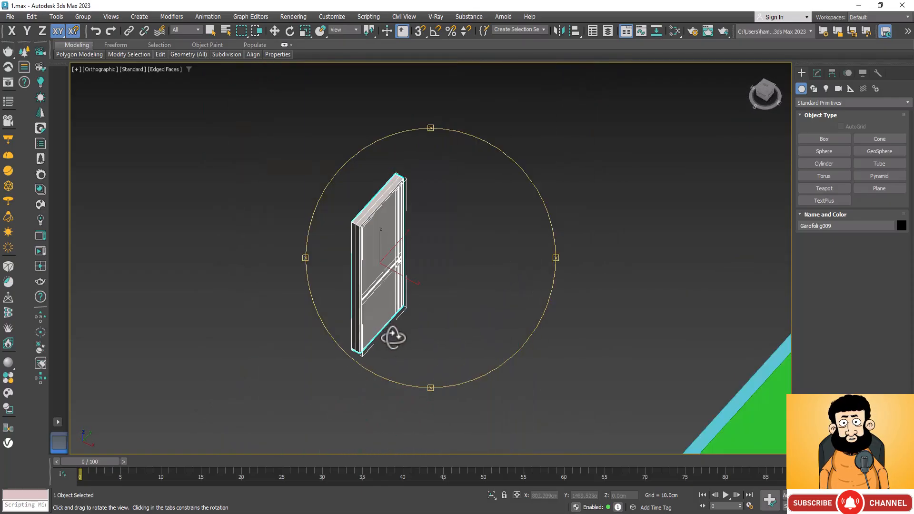
# Rotate the merged door about its Z axis with angle snap so it faces the opposite way.
pyautogui.keyDown('alt'); pyautogui.moveTo(418, 371); pyautogui.dragTo(373, 348, button='middle'); pyautogui.keyUp('alt')
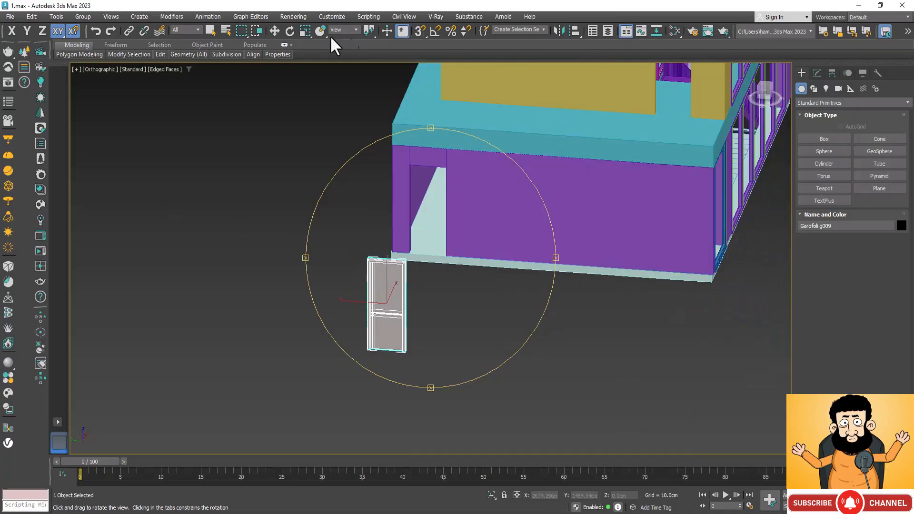
pyautogui.click(291, 27)
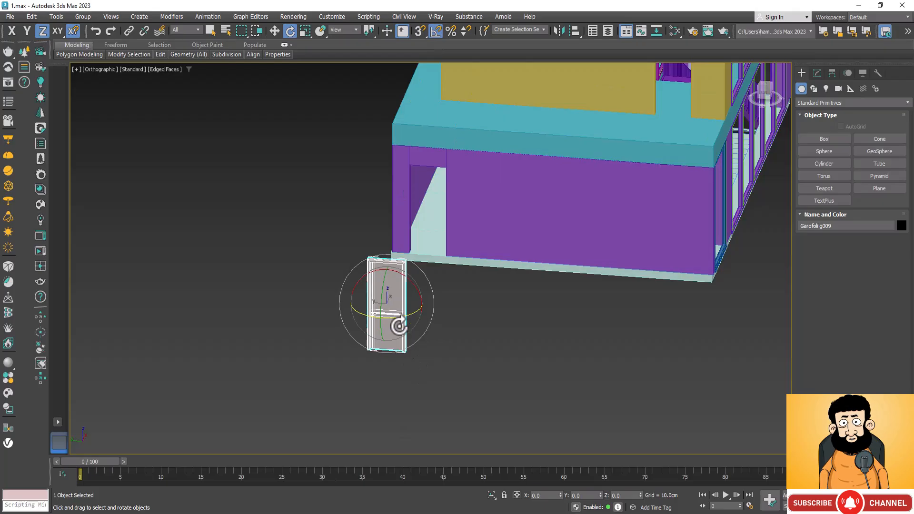
pyautogui.moveTo(402, 322); pyautogui.dragTo(321, 342)
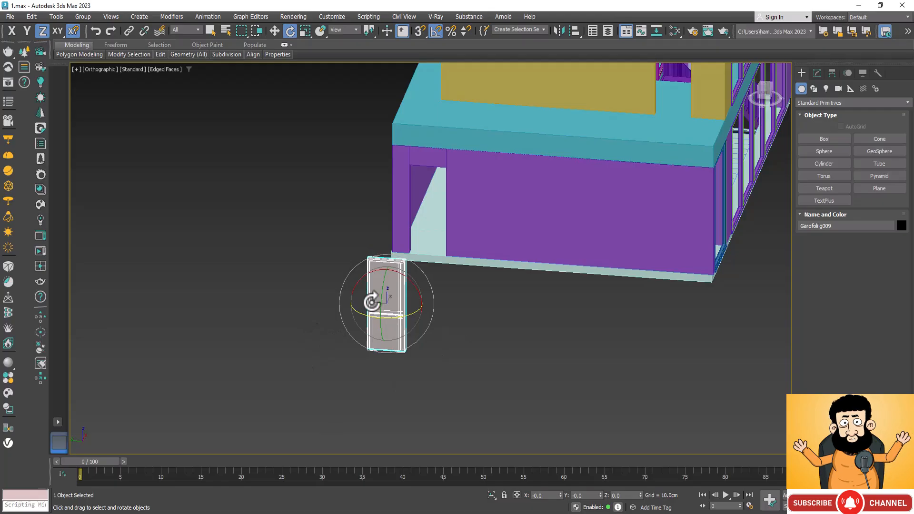
# Switch off axis constraints for snaps and move the door by its bottom corner onto the ground-floor opening's bottom corner with vertex snapping.
pyautogui.press('w')
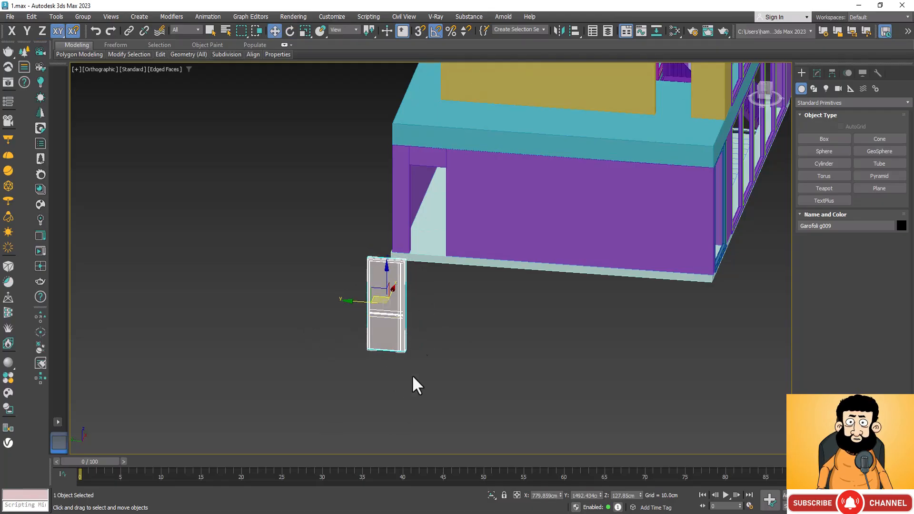
pyautogui.scroll(2, 426, 342)
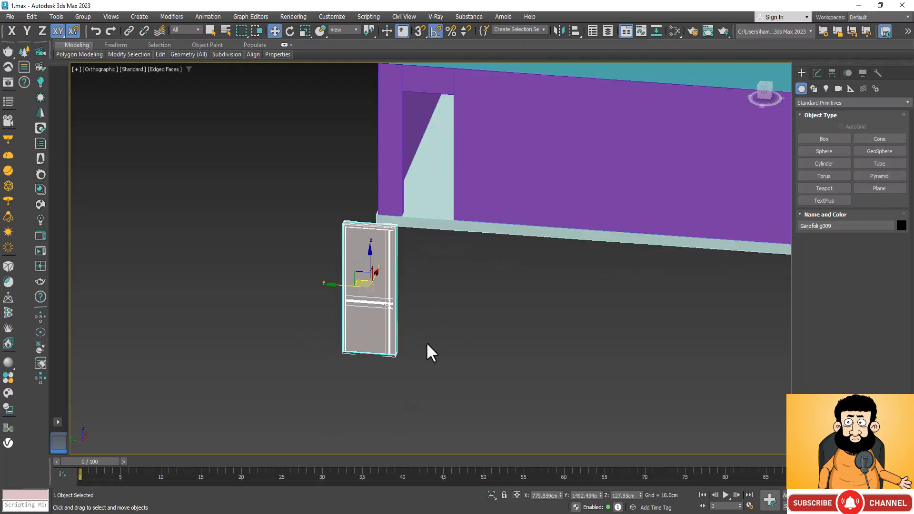
pyautogui.click(72, 30)
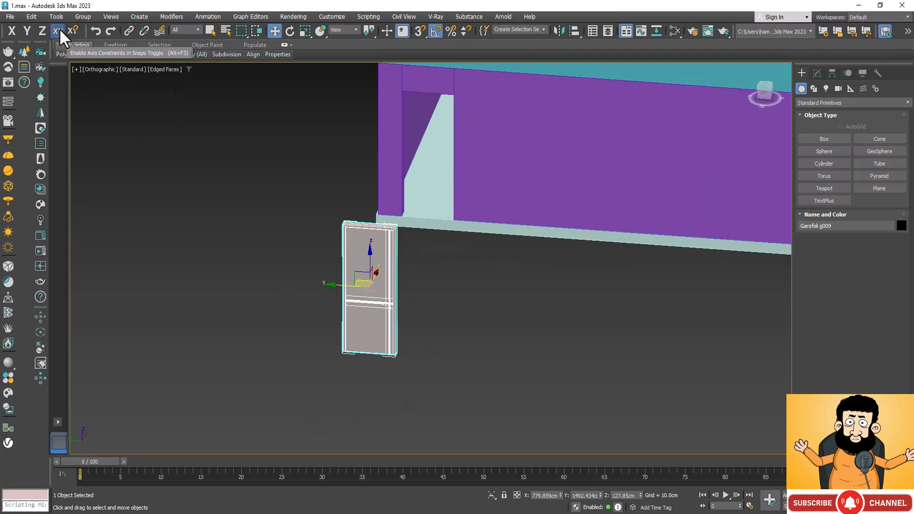
pyautogui.click(418, 30)
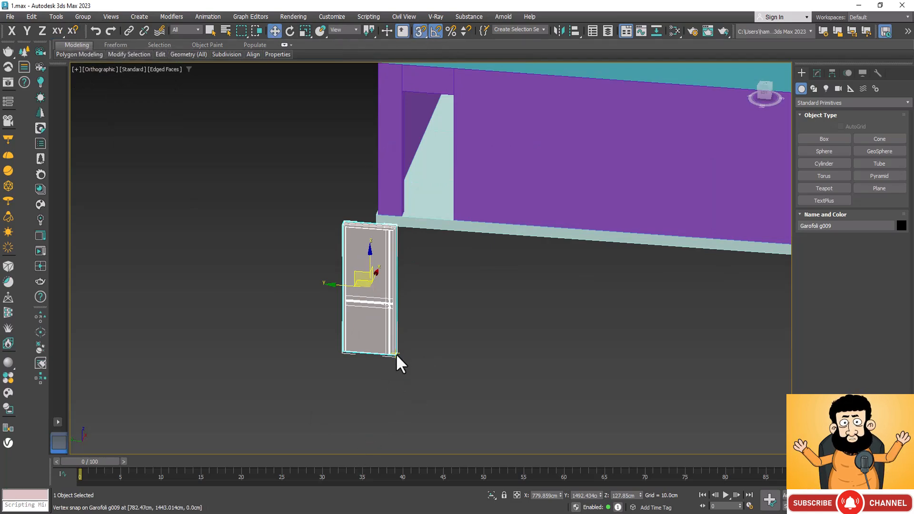
pyautogui.moveTo(396, 355); pyautogui.dragTo(450, 218)
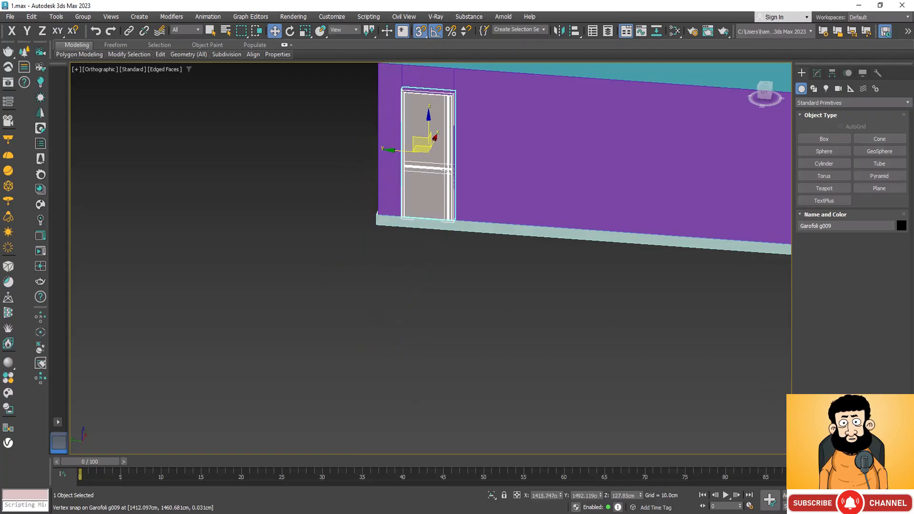
# Check the door's fit in the ground-floor opening, especially the frame's upper corner against the wall.
pyautogui.hotkey('ctrl', 'r')
pyautogui.moveTo(510, 327); pyautogui.dragTo(571, 315)
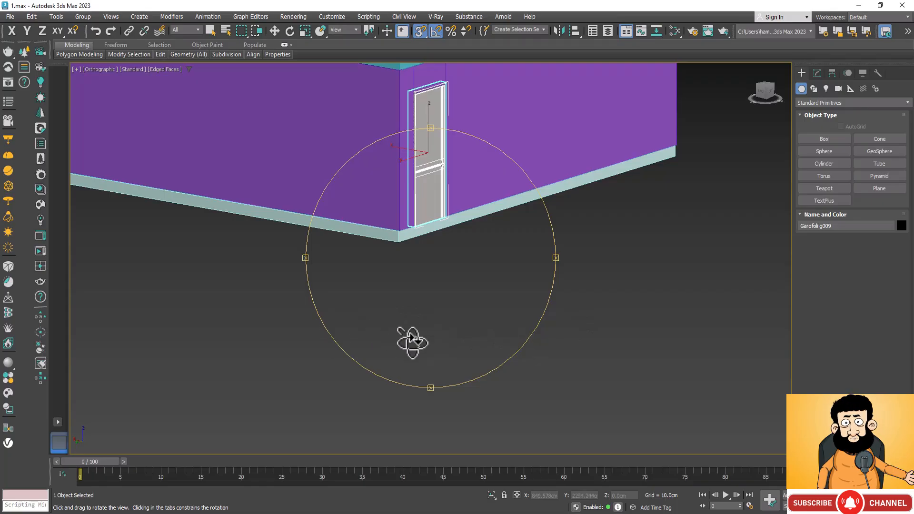
pyautogui.moveTo(411, 338); pyautogui.dragTo(386, 350)
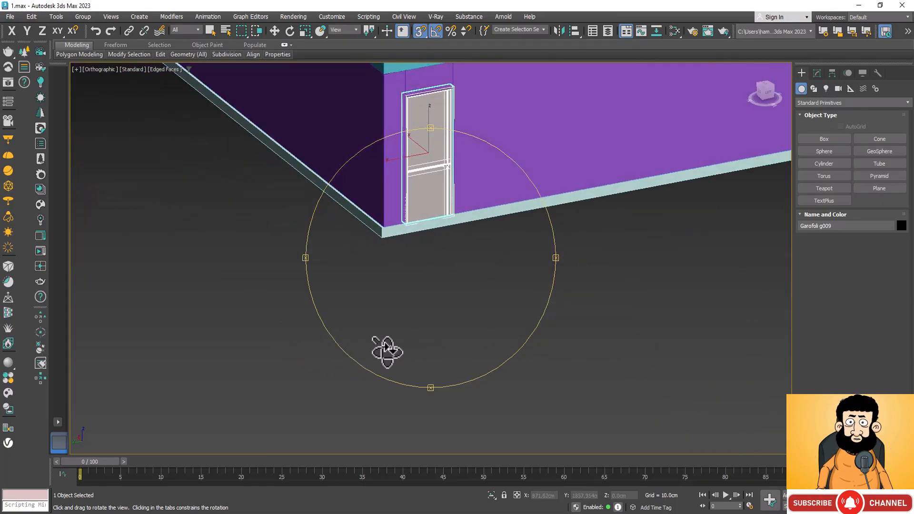
pyautogui.scroll(-5, 389, 354)
pyautogui.scroll(8, 402, 263)
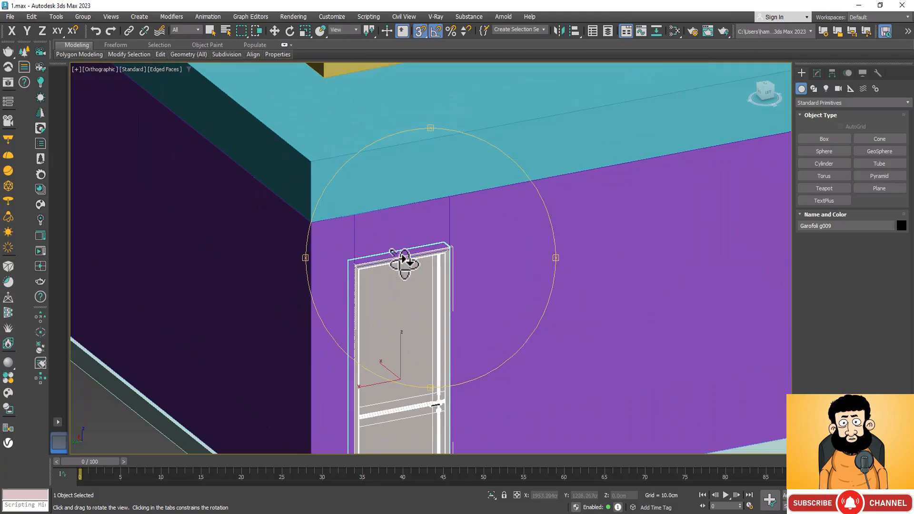
pyautogui.scroll(8, 403, 259)
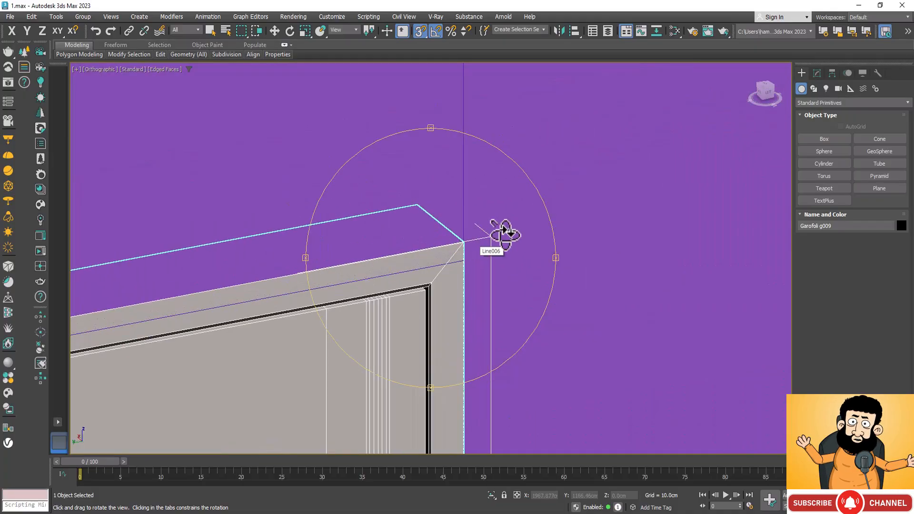
pyautogui.scroll(-5, 446, 221)
pyautogui.scroll(-4, 483, 261)
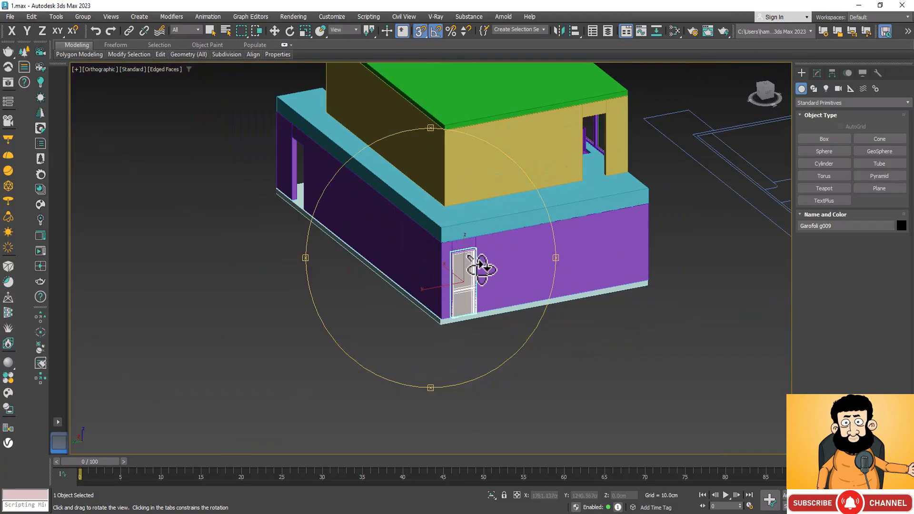
pyautogui.press('w')
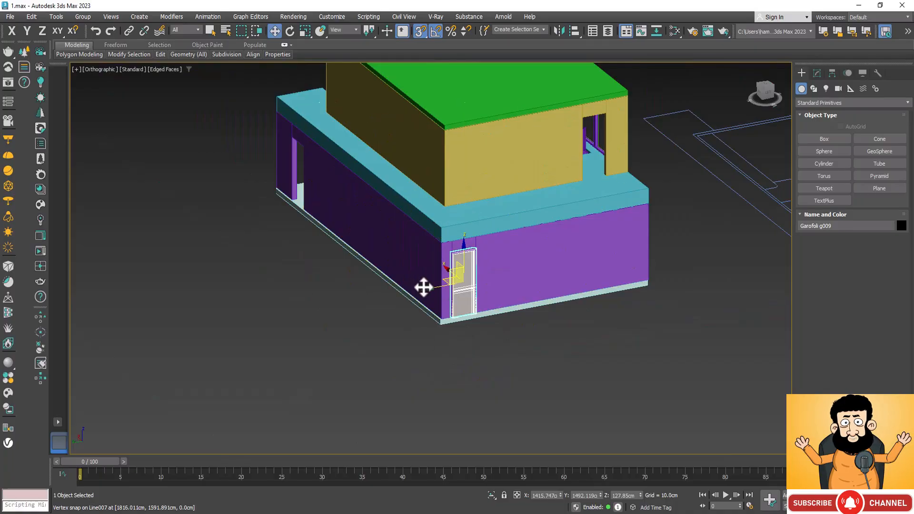
# Make one copy of the fitted door and, with axis constraints for snaps on, move it along X to the opening in the long side wall.
pyautogui.keyDown('shift'); pyautogui.moveTo(432, 288); pyautogui.dragTo(261, 286); pyautogui.keyUp('shift')
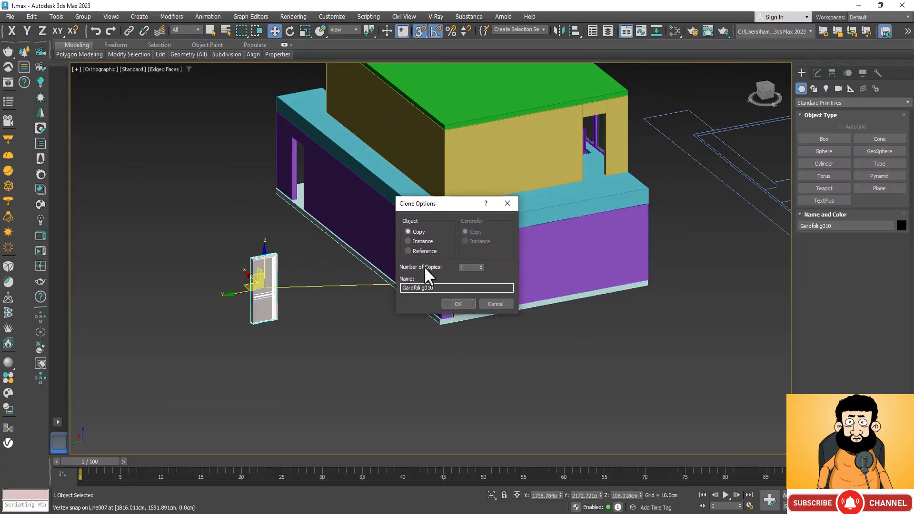
pyautogui.click(456, 302)
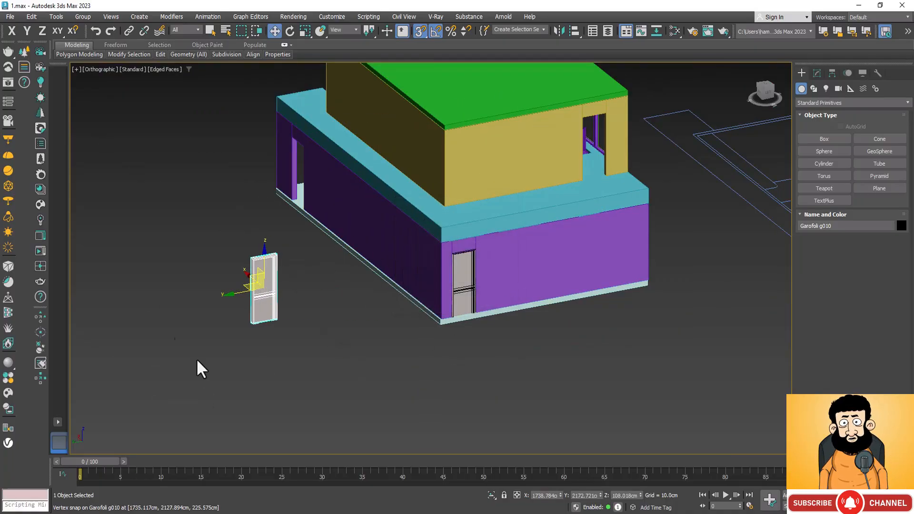
pyautogui.click(74, 30)
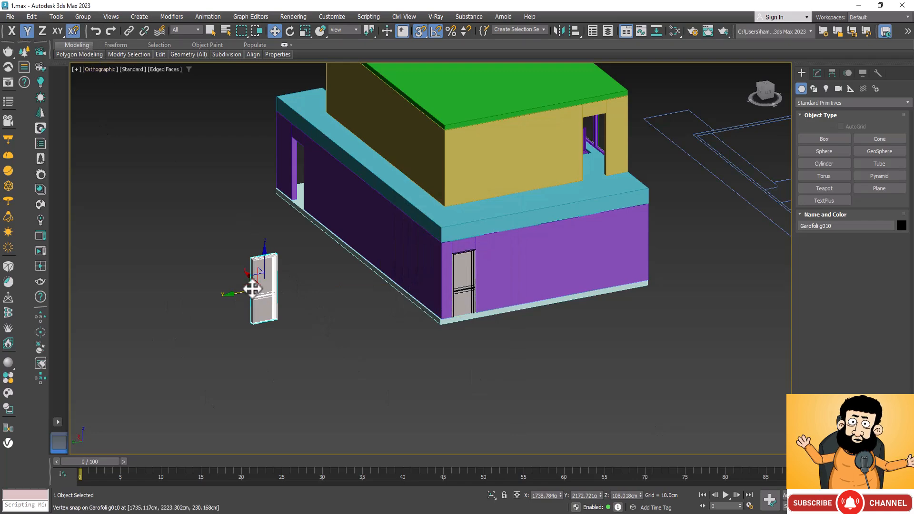
pyautogui.moveTo(246, 274); pyautogui.dragTo(210, 157)
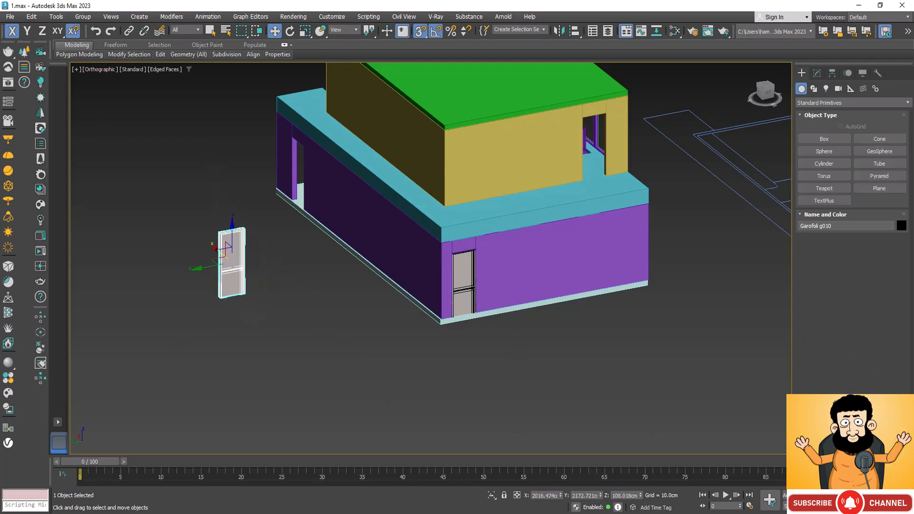
pyautogui.hotkey('ctrl', 'r')
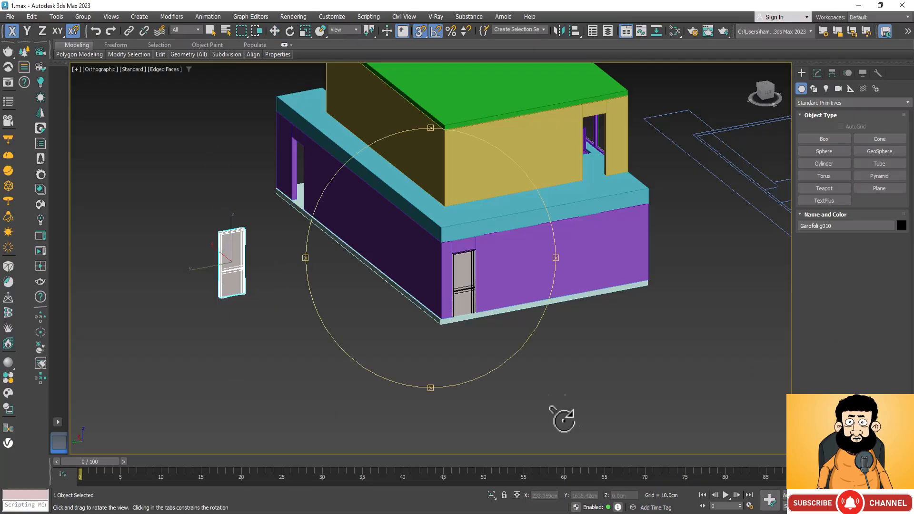
pyautogui.moveTo(426, 330); pyautogui.dragTo(306, 279)
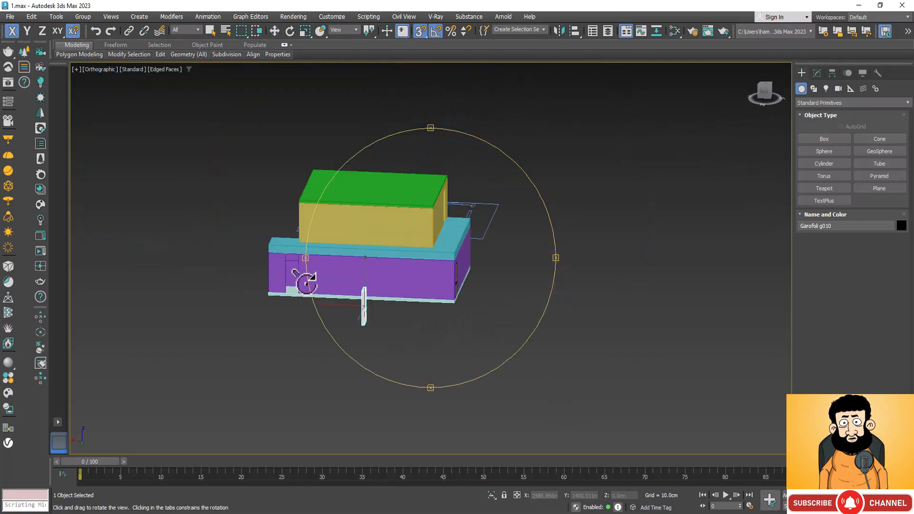
pyautogui.scroll(5, 306, 280)
pyautogui.press('Escape')
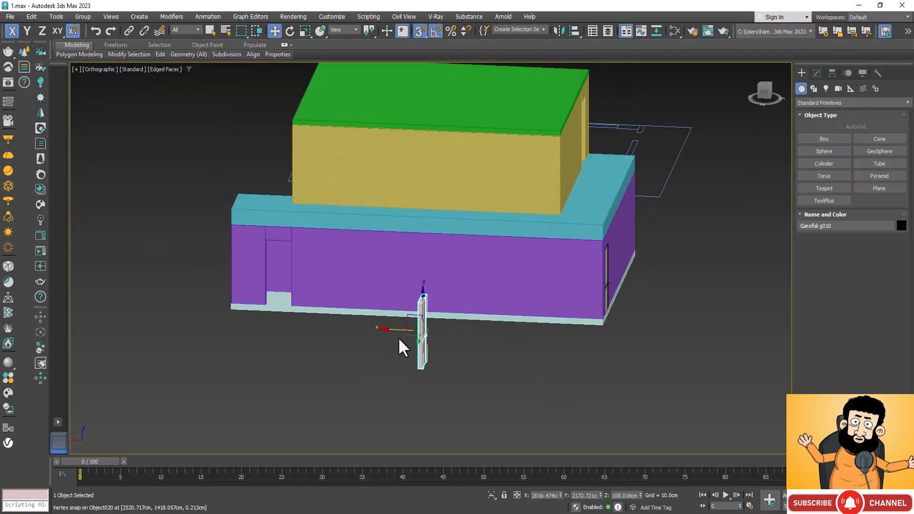
pyautogui.moveTo(395, 331); pyautogui.dragTo(275, 331)
pyautogui.scroll(5, 276, 331)
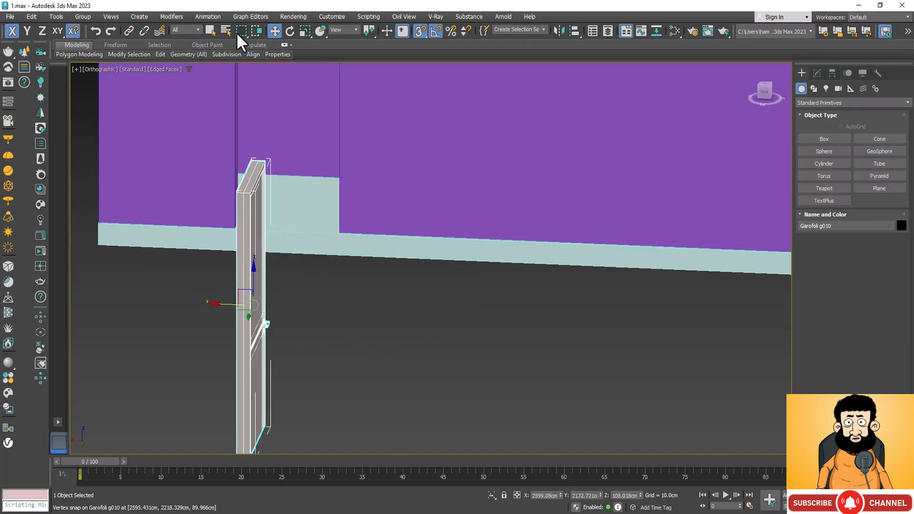
# Rotate the door copy about its Z axis so it lies parallel to the long side wall.
pyautogui.click(287, 31)
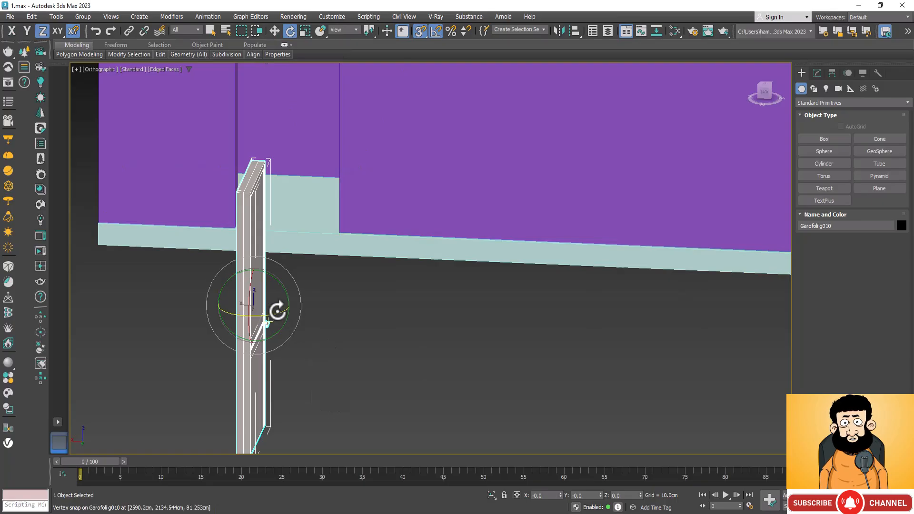
pyautogui.moveTo(278, 314); pyautogui.dragTo(245, 351)
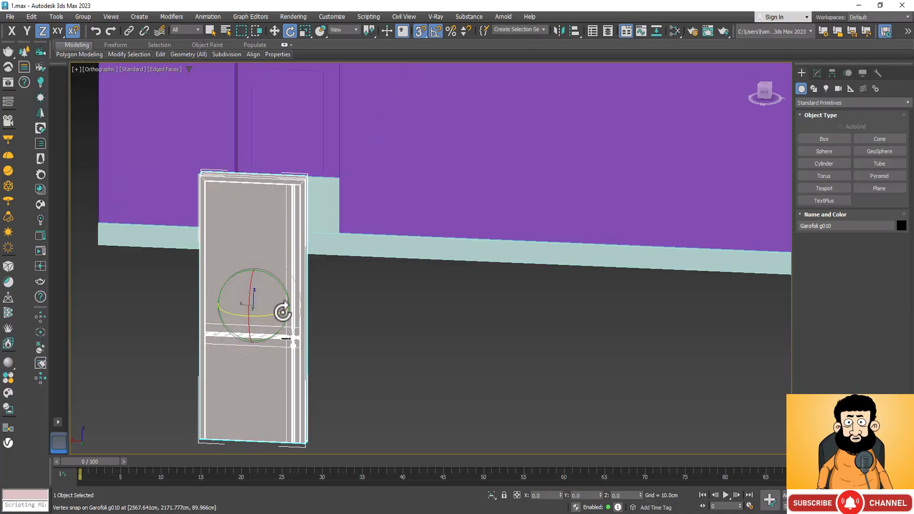
pyautogui.scroll(-4, 284, 310)
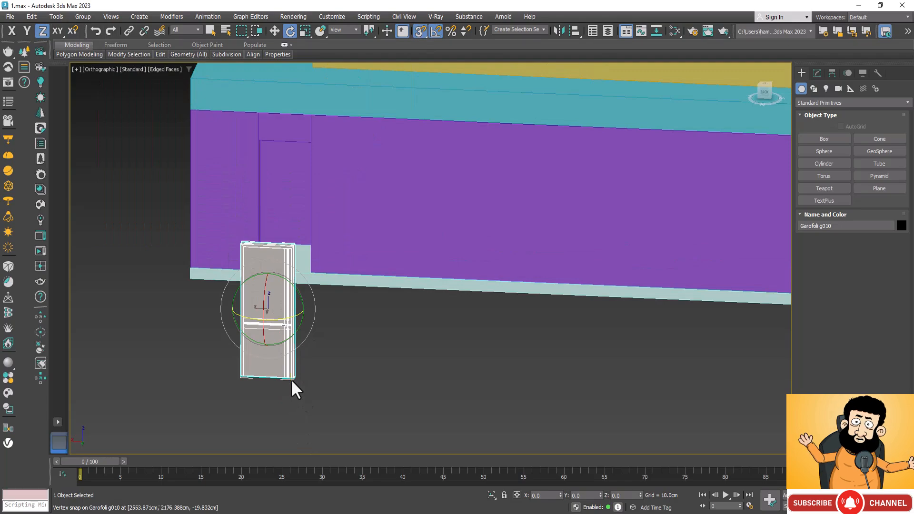
# With axis constraints for snaps off, fit the door copy into the side-wall opening by snapping its bottom corner to the opening's bottom corner.
pyautogui.press('w')
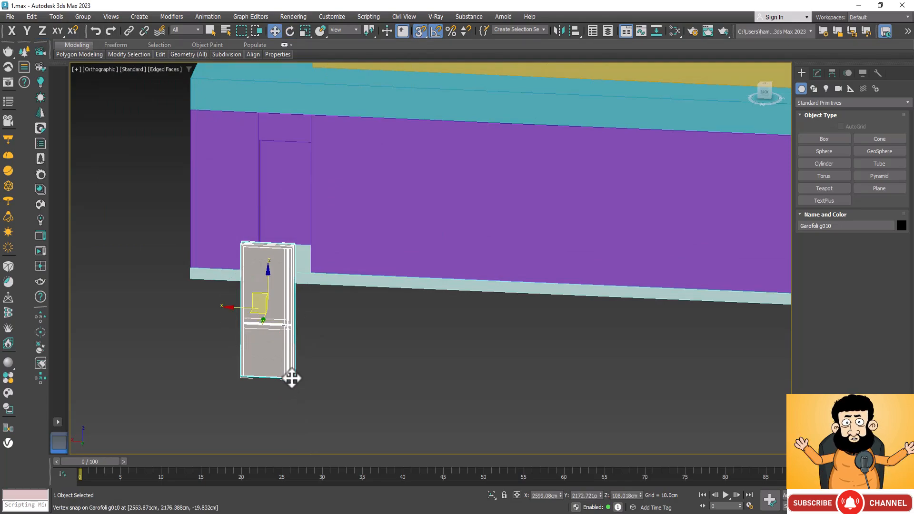
pyautogui.moveTo(291, 378); pyautogui.dragTo(315, 269)
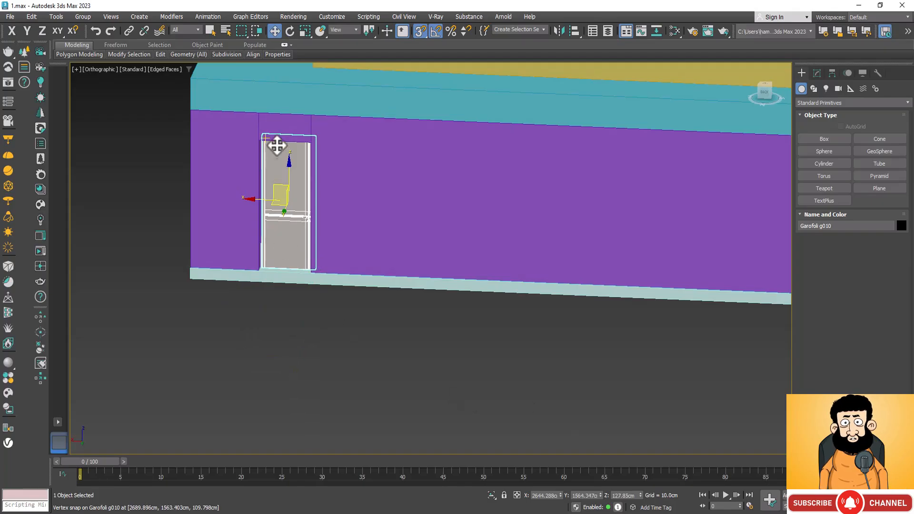
pyautogui.scroll(5, 275, 147)
pyautogui.scroll(-2, 275, 147)
pyautogui.scroll(4, 366, 437)
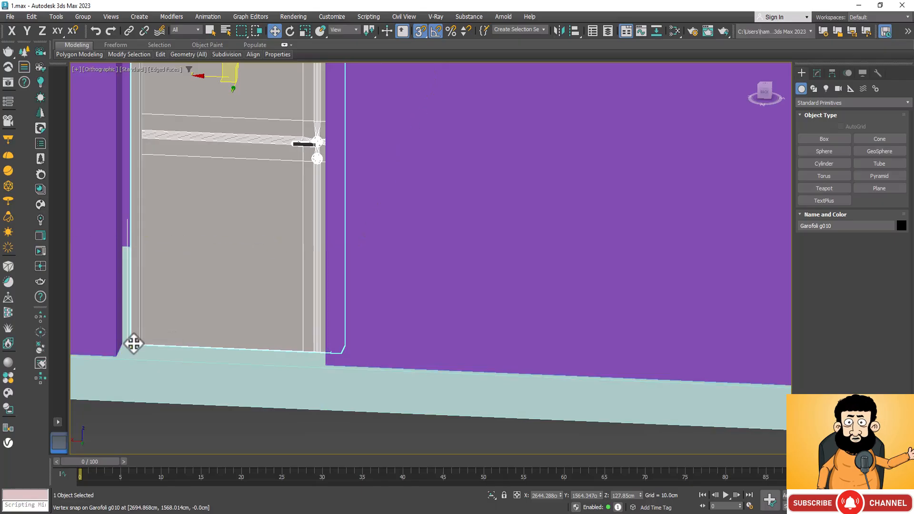
pyautogui.moveTo(134, 343)
pyautogui.mouseDown()
pyautogui.moveTo(107, 358)
pyautogui.moveTo(120, 353)
pyautogui.mouseUp()
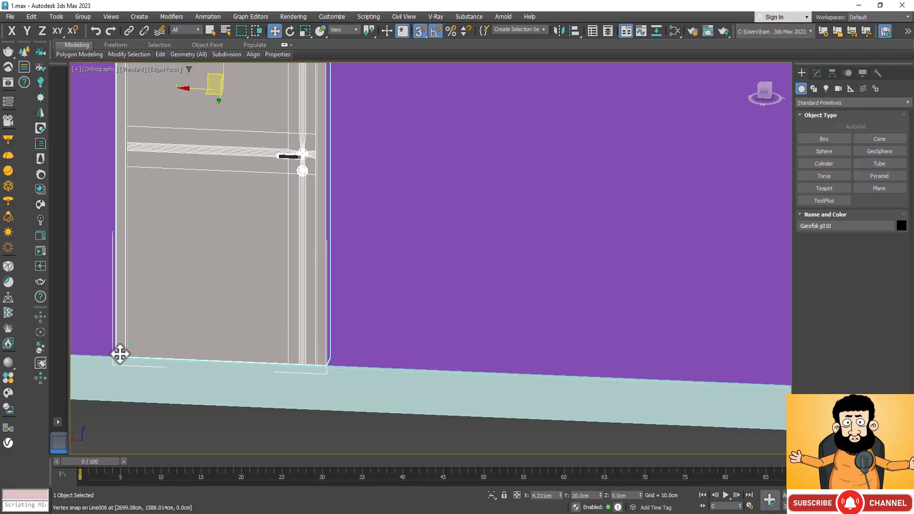
pyautogui.scroll(-7, 366, 270)
pyautogui.click(391, 403)
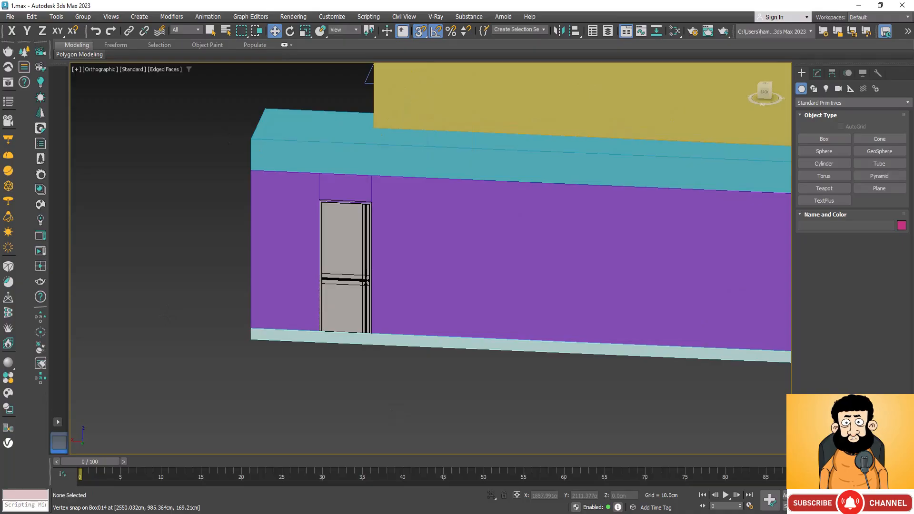
# Make one copy of the side-wall door and place it in front of the empty opening around the house corner.
pyautogui.hotkey('ctrl', 'r')
pyautogui.moveTo(444, 372); pyautogui.dragTo(505, 367)
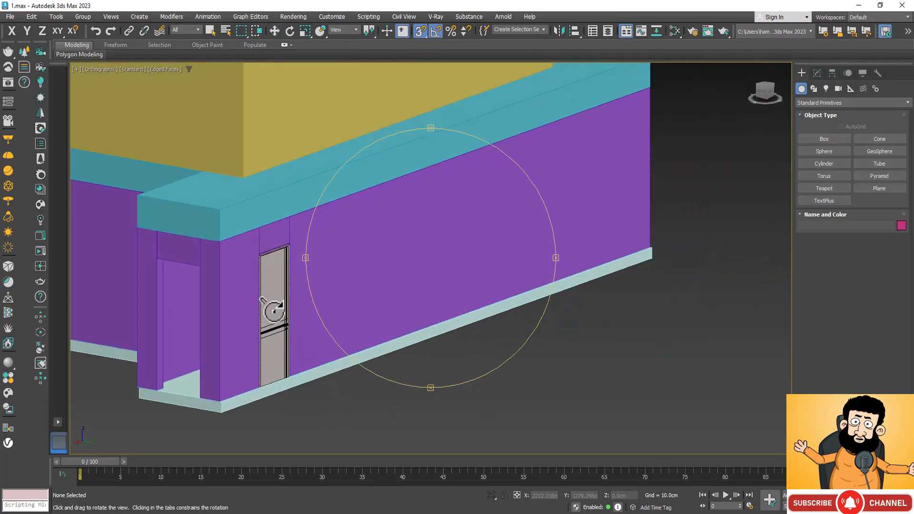
pyautogui.press('Escape')
pyautogui.click(277, 337)
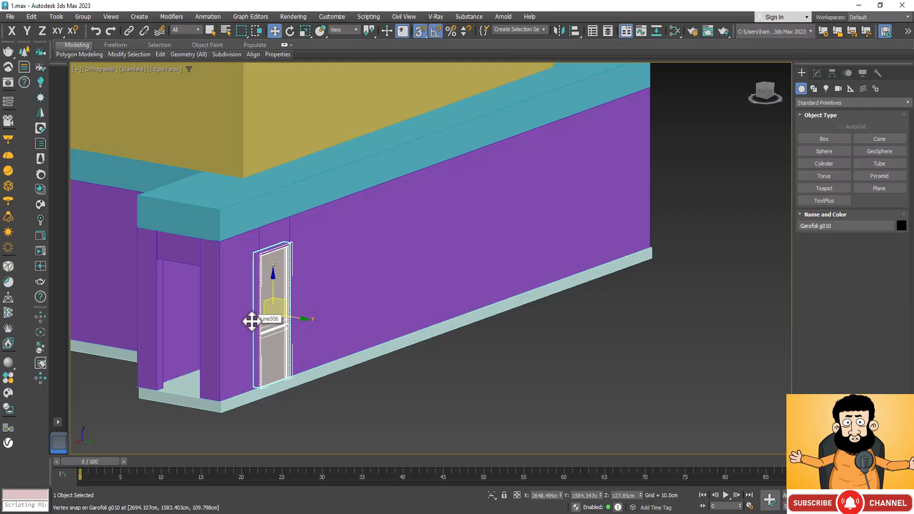
pyautogui.moveTo(255, 321)
pyautogui.keyDown('shift'); pyautogui.mouseDown()
pyautogui.moveTo(197, 358)
pyautogui.moveTo(129, 379)
pyautogui.mouseUp(); pyautogui.keyUp('shift')
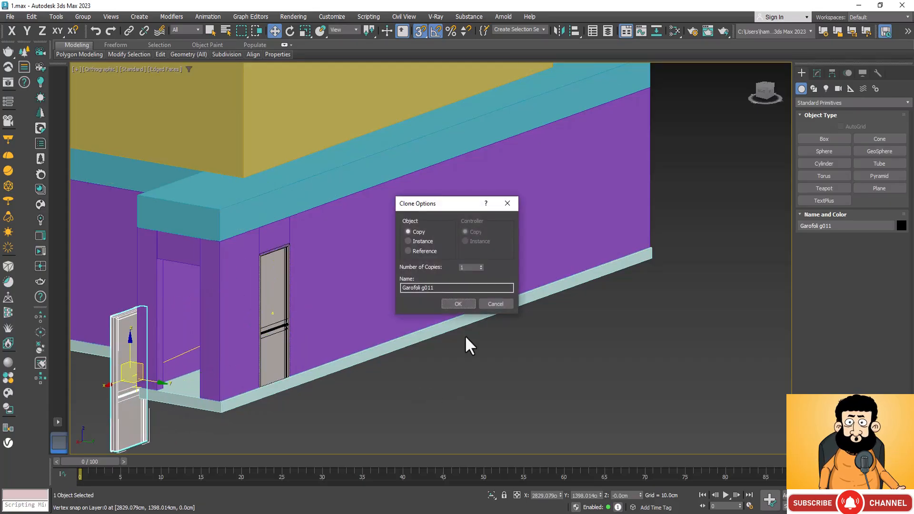
pyautogui.click(448, 306)
pyautogui.scroll(3, 148, 389)
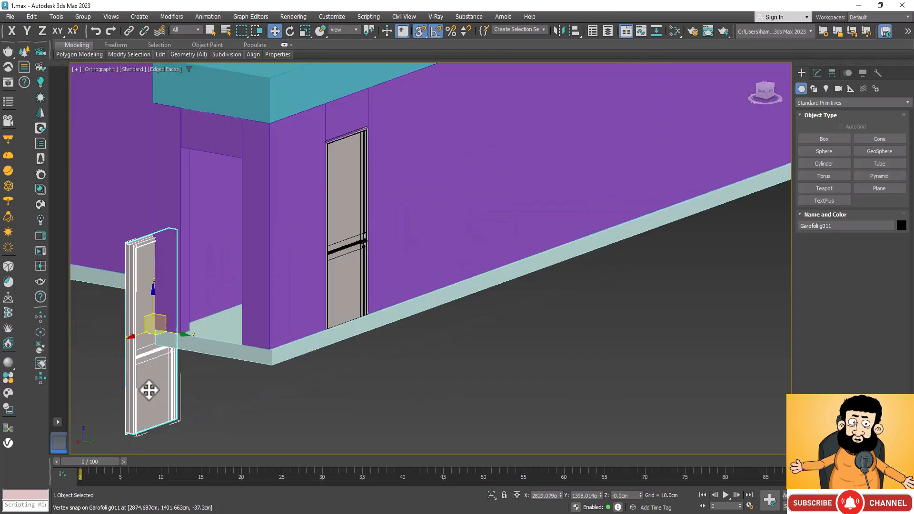
# Rotate the new door copy about its Z axis so it faces along the short wall around the corner.
pyautogui.scroll(2, 148, 389)
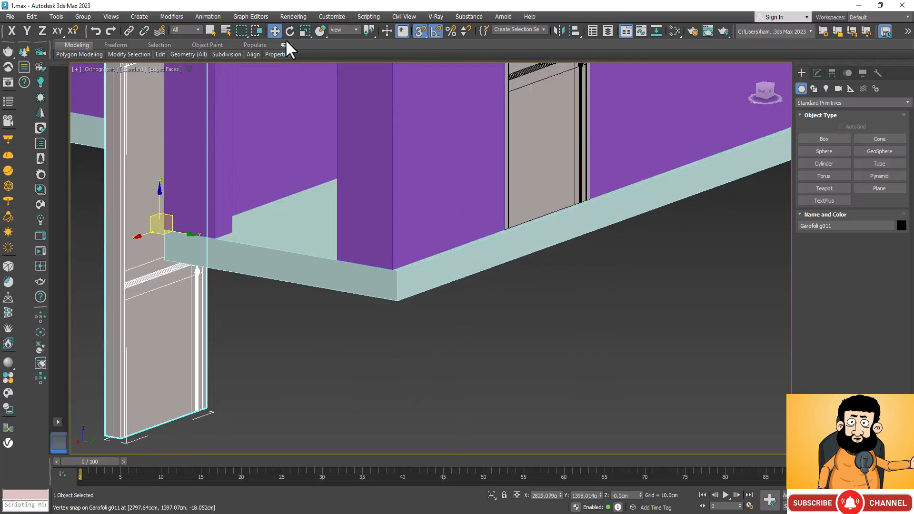
pyautogui.press('e')
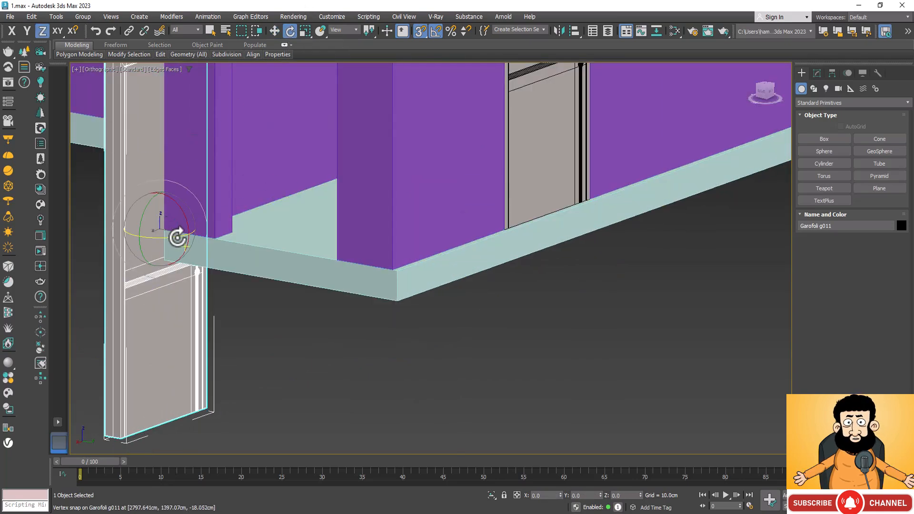
pyautogui.moveTo(178, 236); pyautogui.dragTo(140, 273)
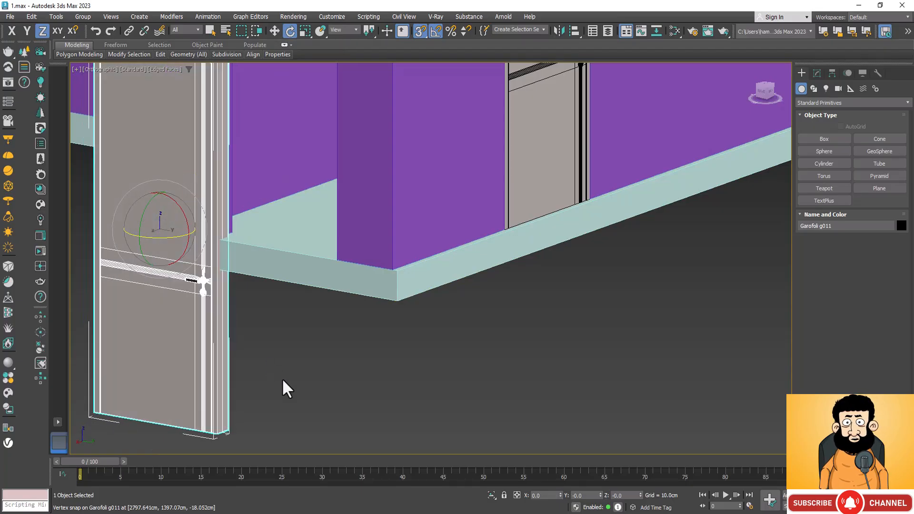
pyautogui.scroll(-2, 286, 387)
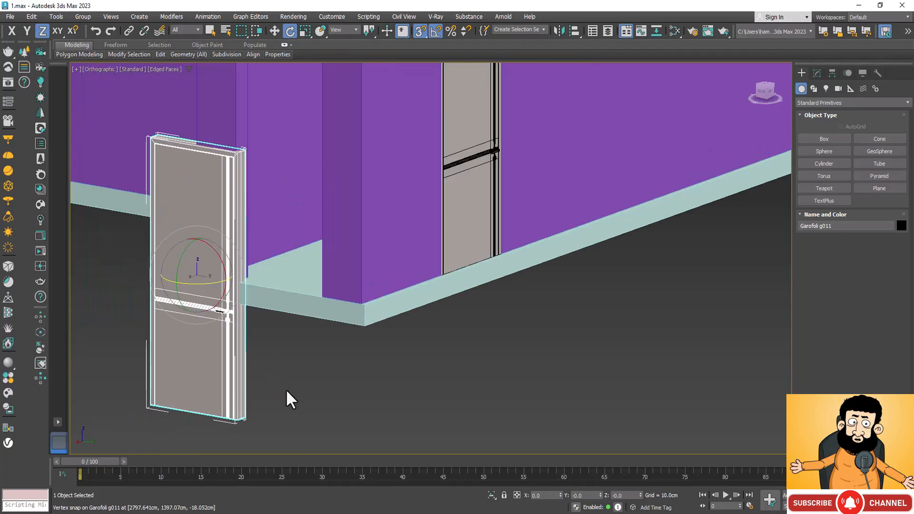
# Move the door copy by its bottom corner onto the short-wall opening's bottom corner with vertex snapping.
pyautogui.press('w')
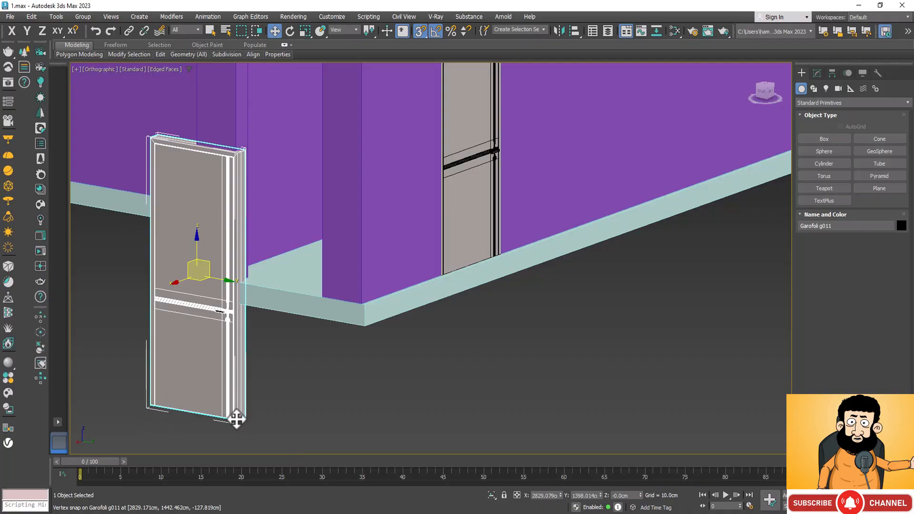
pyautogui.moveTo(235, 418); pyautogui.dragTo(318, 297)
pyautogui.scroll(-3, 301, 376)
pyautogui.scroll(4, 333, 245)
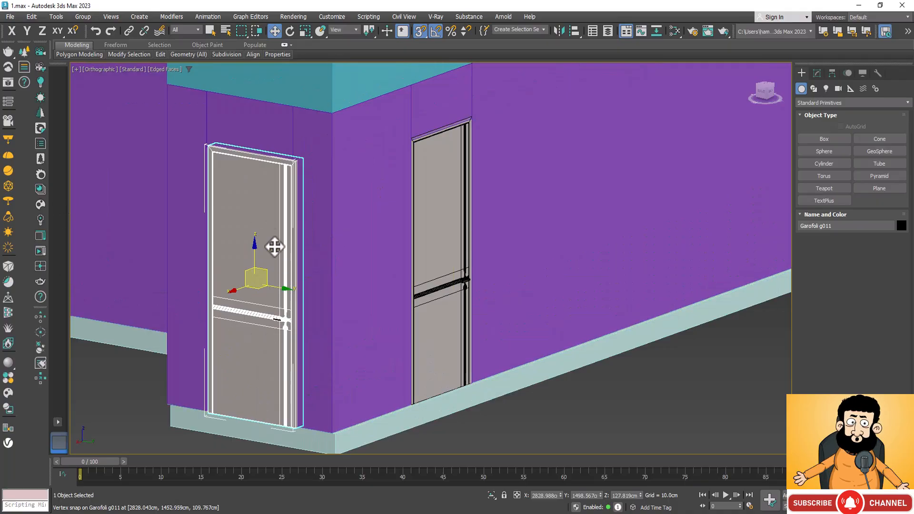
# Mirror the side-wall door about the X axis with no clone so its handle sits on the opposite side.
pyautogui.scroll(5, 489, 250)
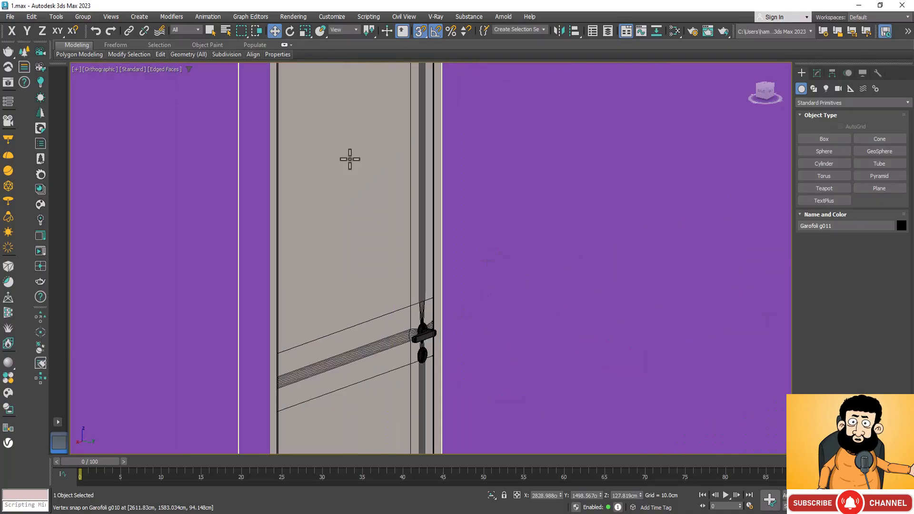
pyautogui.scroll(-3, 359, 228)
pyautogui.click(362, 241)
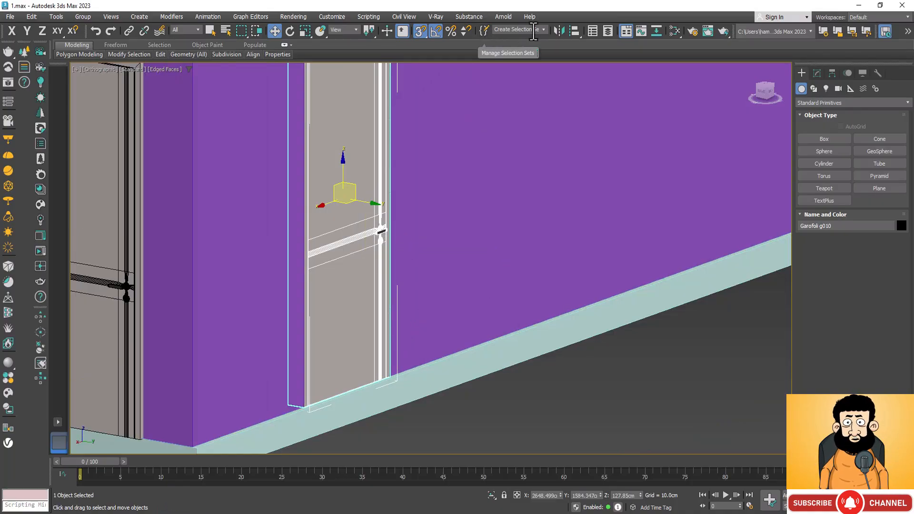
pyautogui.click(558, 33)
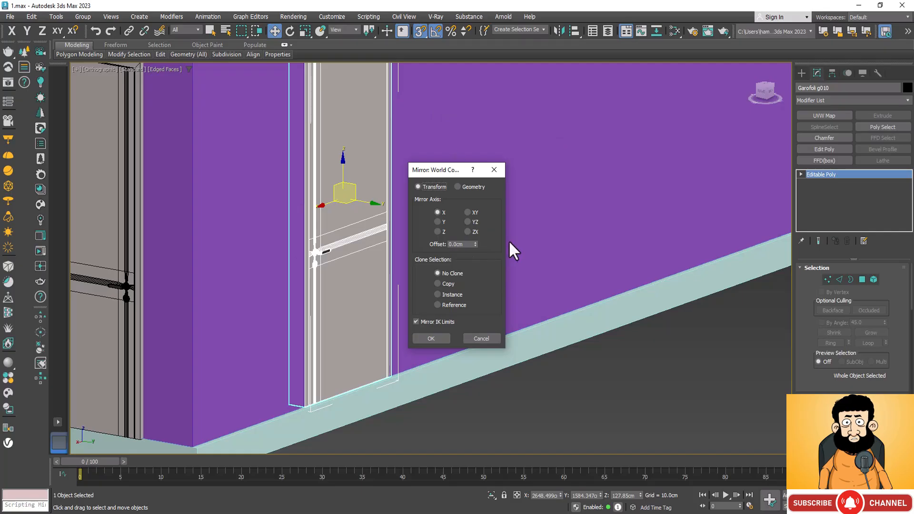
pyautogui.click(445, 339)
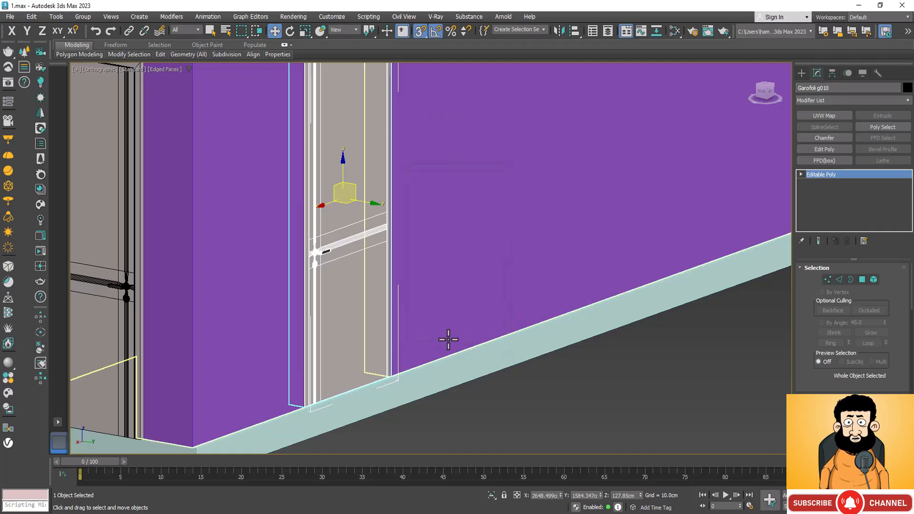
pyautogui.click(557, 29)
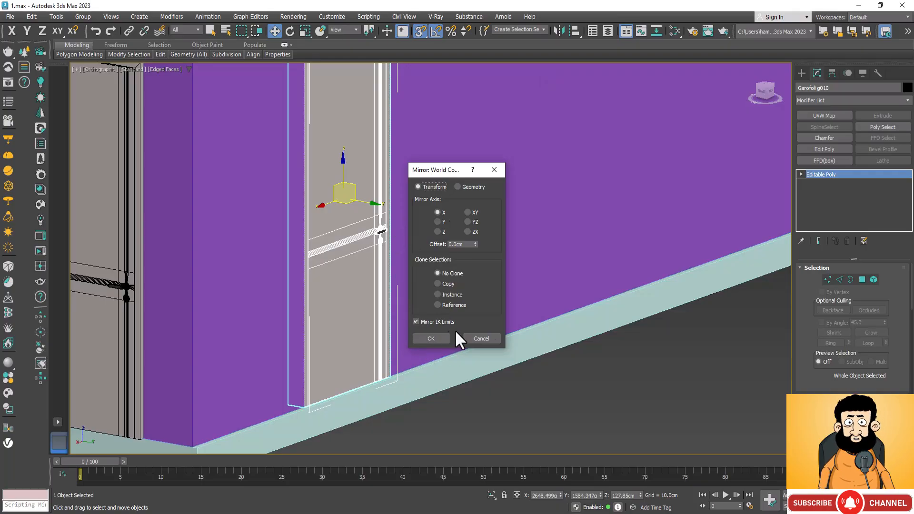
pyautogui.click(482, 338)
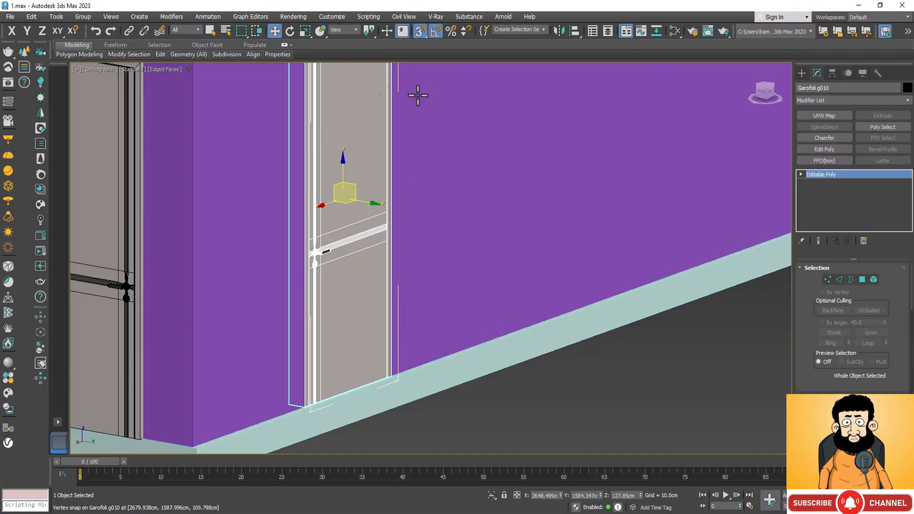
# Make one copy of the mirrored side-wall door straight above it and raise the copy to upper-storey height.
pyautogui.scroll(-2, 647, 442)
pyautogui.scroll(-5, 634, 347)
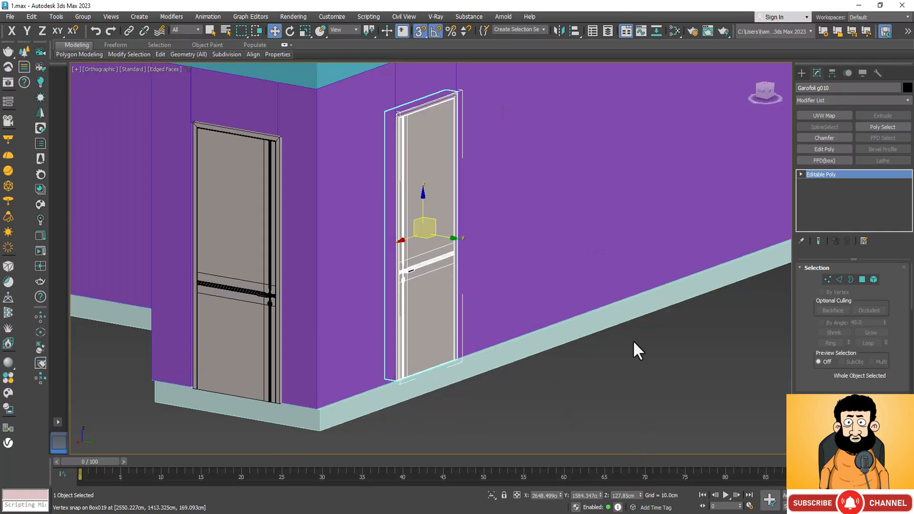
pyautogui.scroll(-2, 645, 360)
pyautogui.scroll(-3, 383, 418)
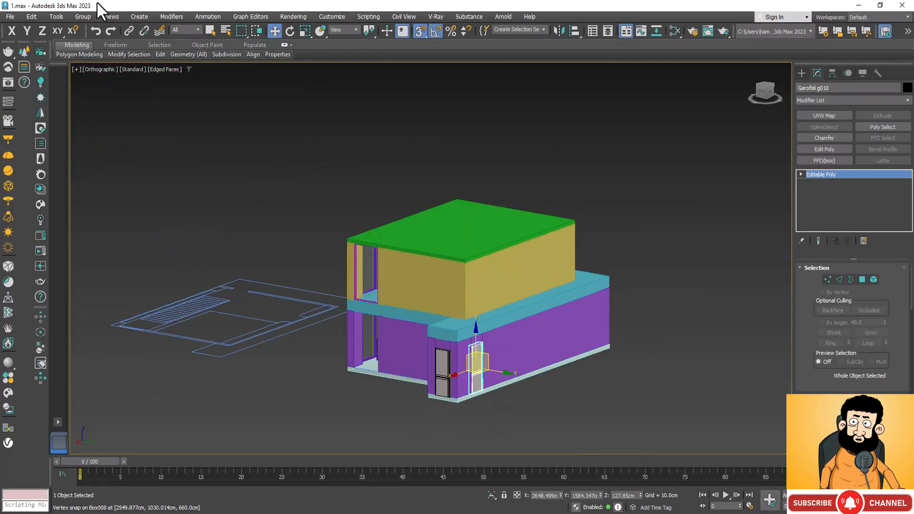
pyautogui.click(72, 31)
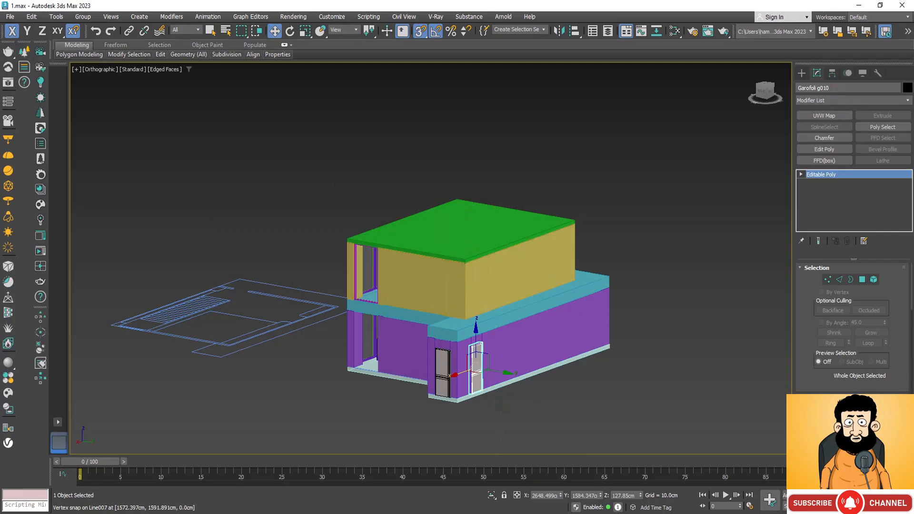
pyautogui.keyDown('shift'); pyautogui.moveTo(473, 316); pyautogui.dragTo(470, 255); pyautogui.keyUp('shift')
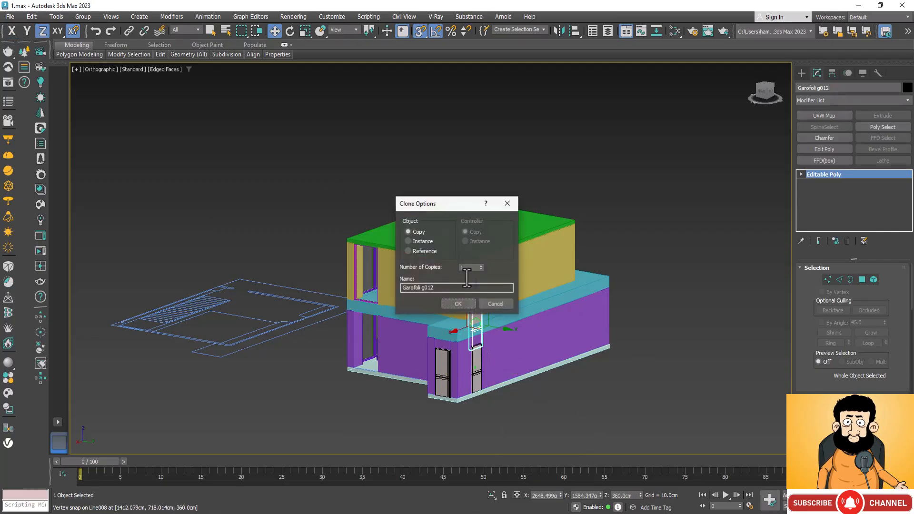
pyautogui.click(458, 302)
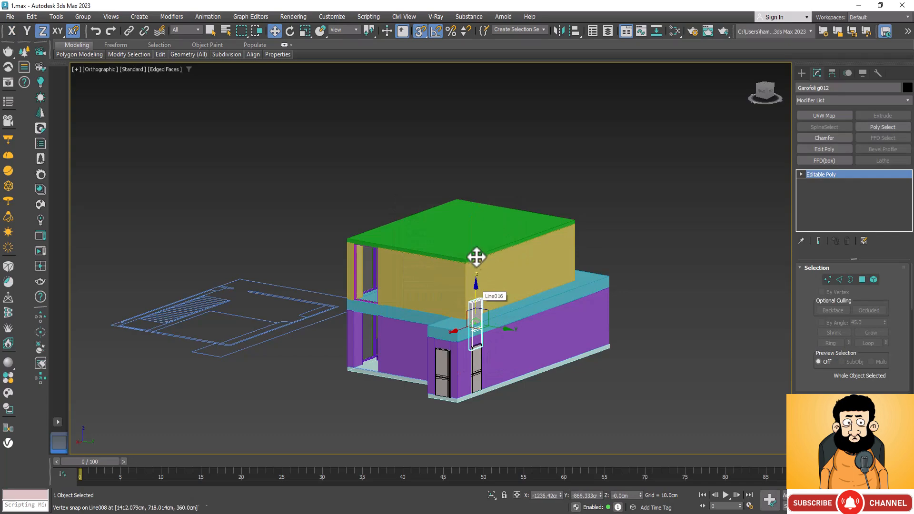
pyautogui.moveTo(475, 259); pyautogui.dragTo(476, 223)
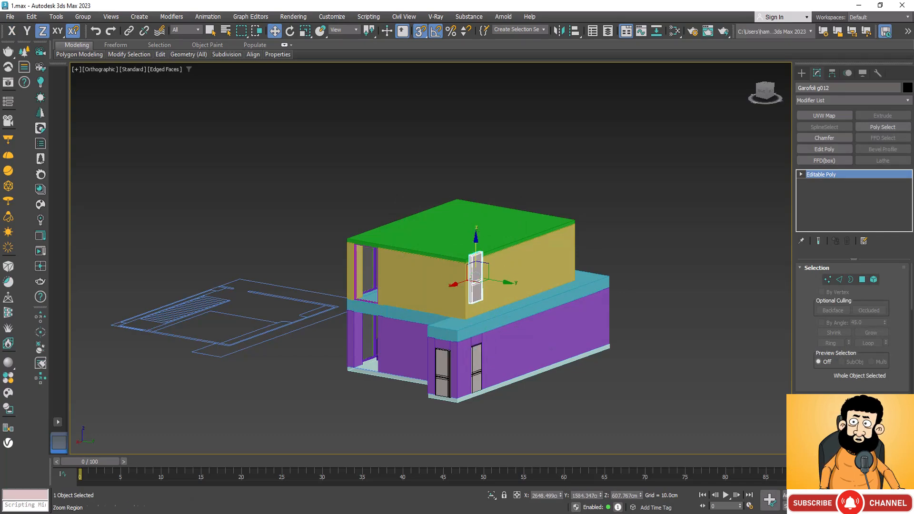
# Move the raised door copy across to the empty space beside the upper storey's door opening.
pyautogui.click(895, 506)
pyautogui.moveTo(495, 353); pyautogui.dragTo(380, 352)
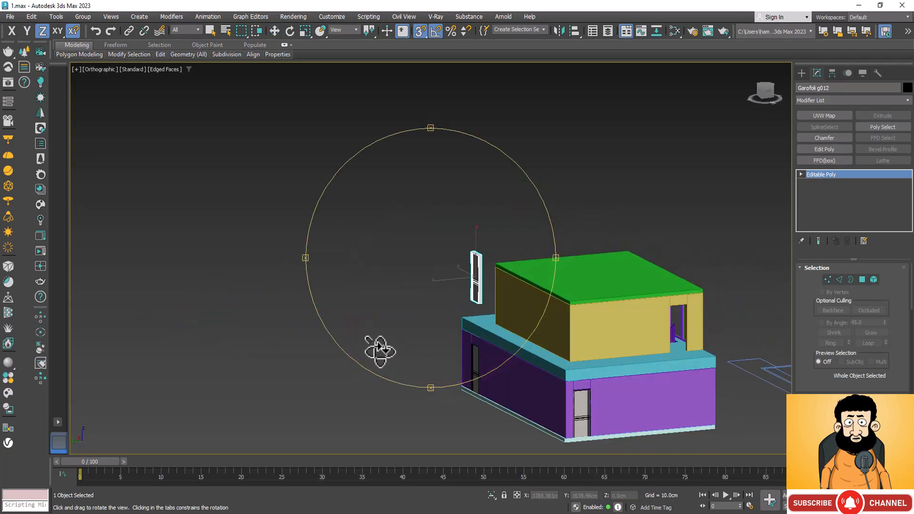
pyautogui.press('w')
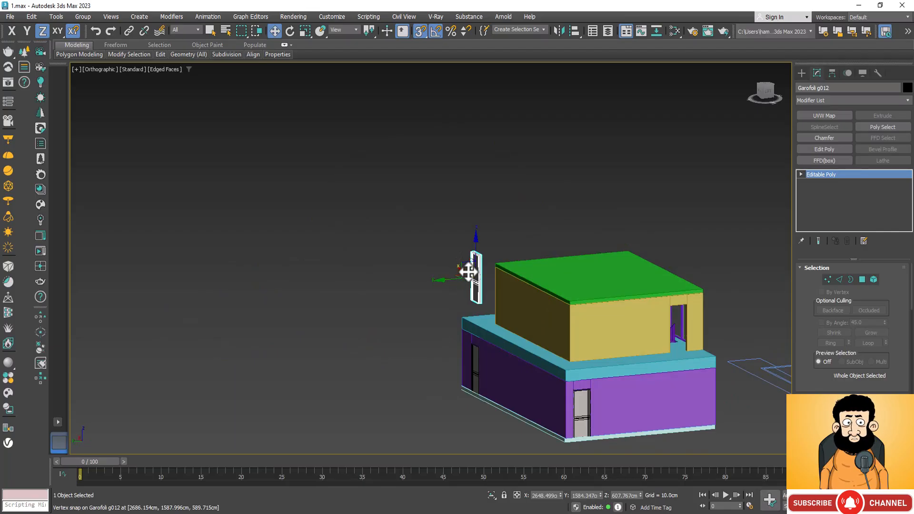
pyautogui.moveTo(467, 266); pyautogui.dragTo(741, 358)
# Rotate the door copy about its Z axis so it lies parallel to the upper-storey wall with the opening.
pyautogui.scroll(5, 740, 358)
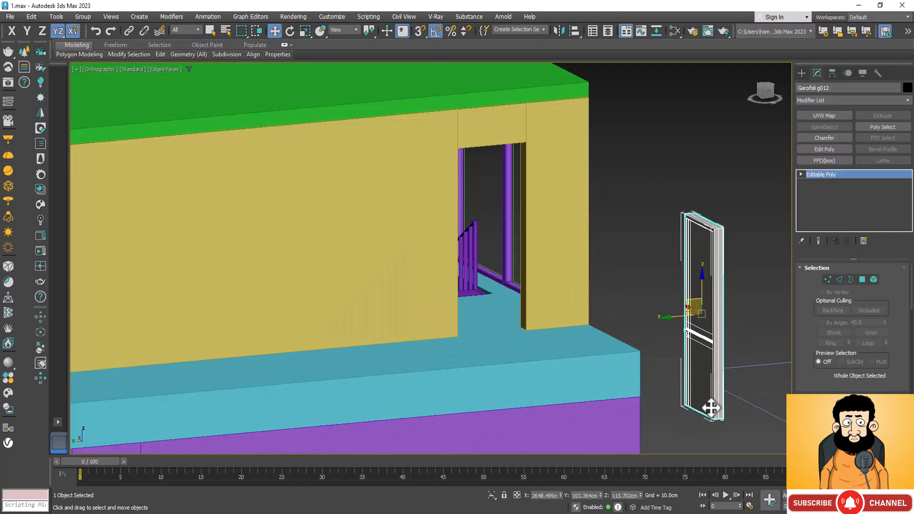
pyautogui.scroll(4, 718, 455)
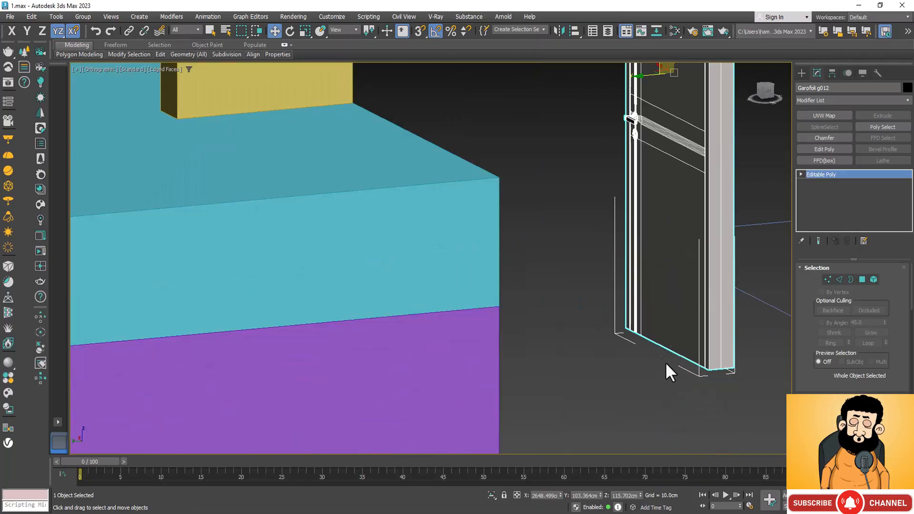
pyautogui.scroll(-3, 665, 366)
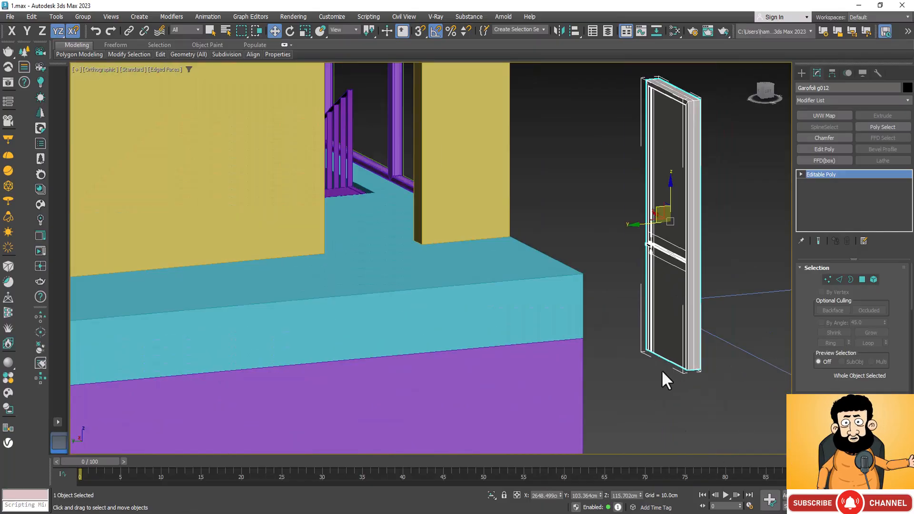
pyautogui.click(290, 31)
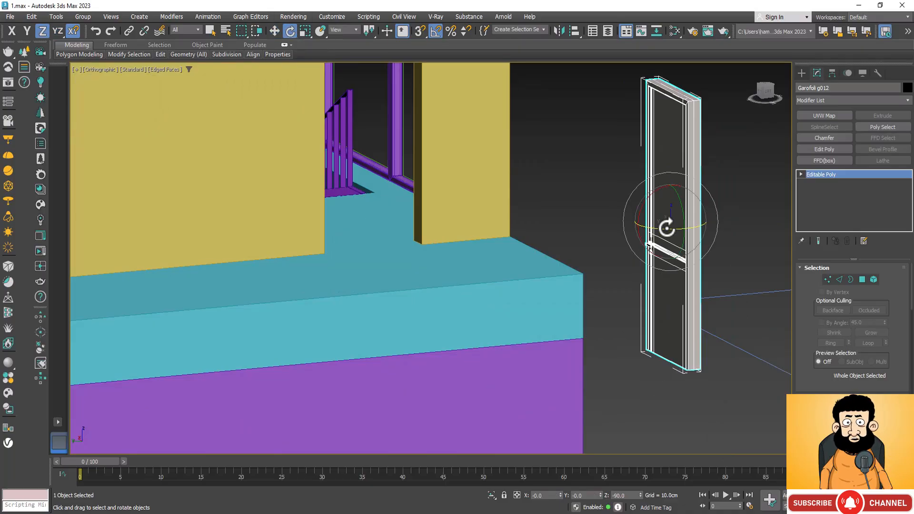
pyautogui.moveTo(666, 227); pyautogui.dragTo(707, 256)
pyautogui.press('w')
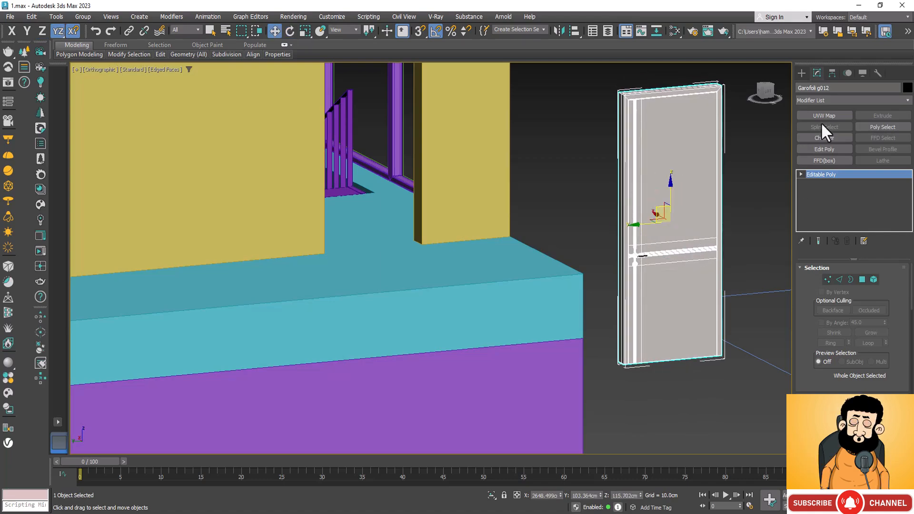
# Turn on vertex snapping and move the door copy by its bottom corner onto the upper-storey opening's bottom corner.
pyautogui.click(416, 29)
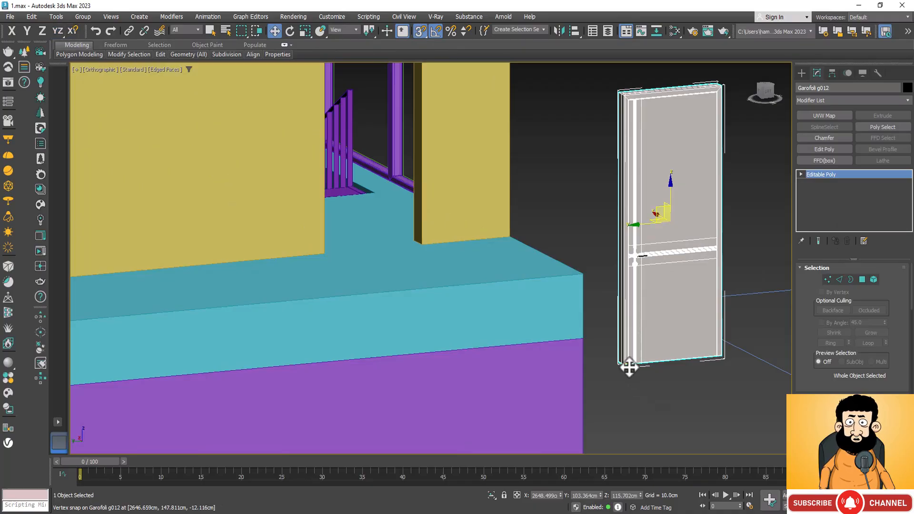
pyautogui.moveTo(630, 368); pyautogui.dragTo(330, 253)
pyautogui.scroll(-5, 567, 238)
pyautogui.scroll(-6, 555, 240)
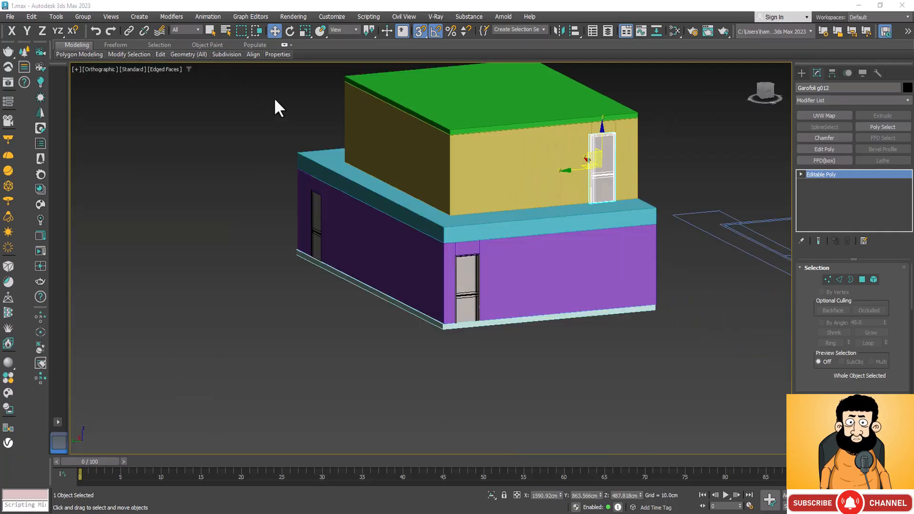
pyautogui.scroll(-3, 376, 333)
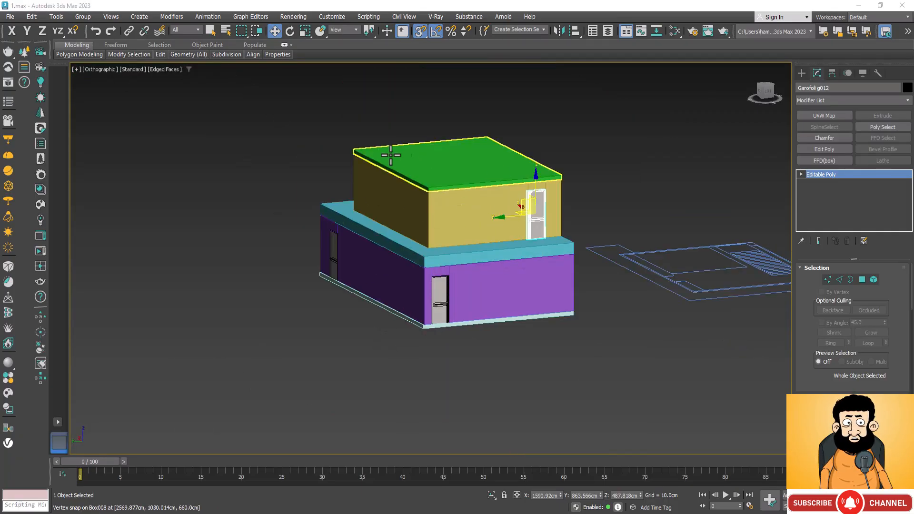
# Start a merge from the Untitled 3ds Max file in the light folder.
pyautogui.click(7, 14)
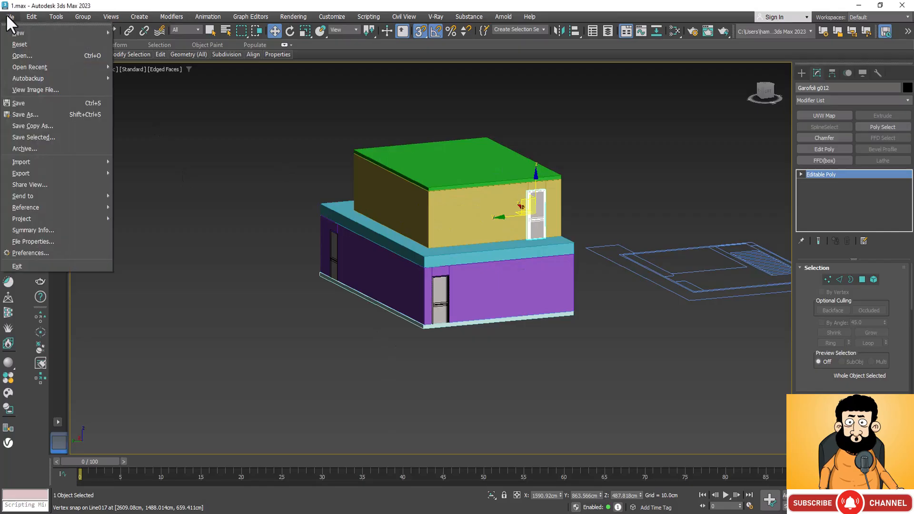
pyautogui.moveTo(71, 160)
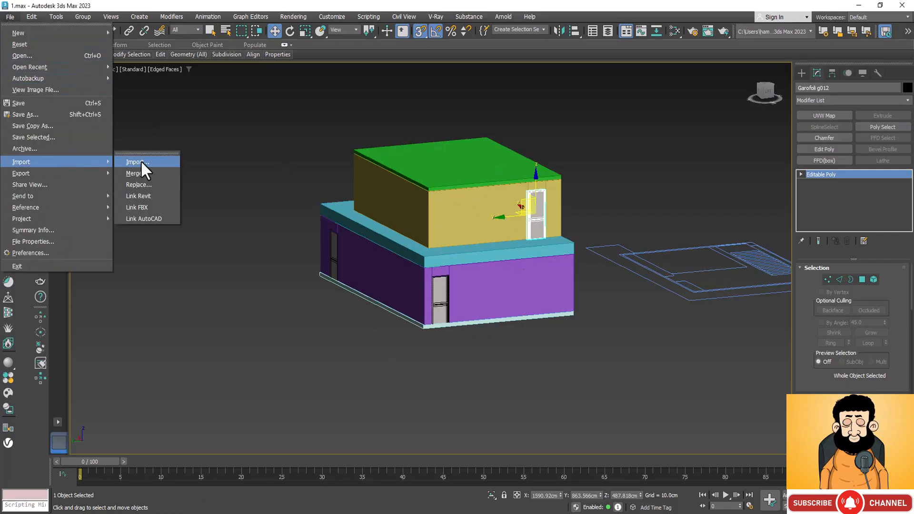
pyautogui.click(143, 173)
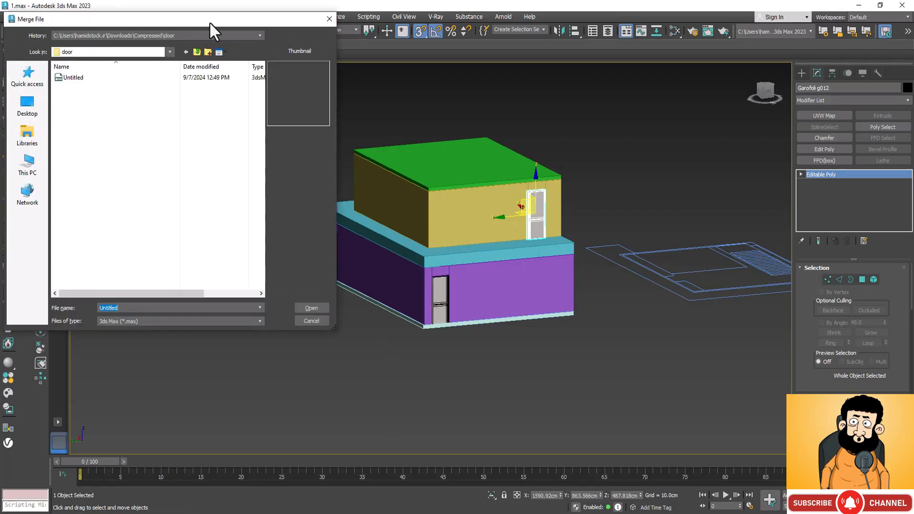
pyautogui.click(198, 52)
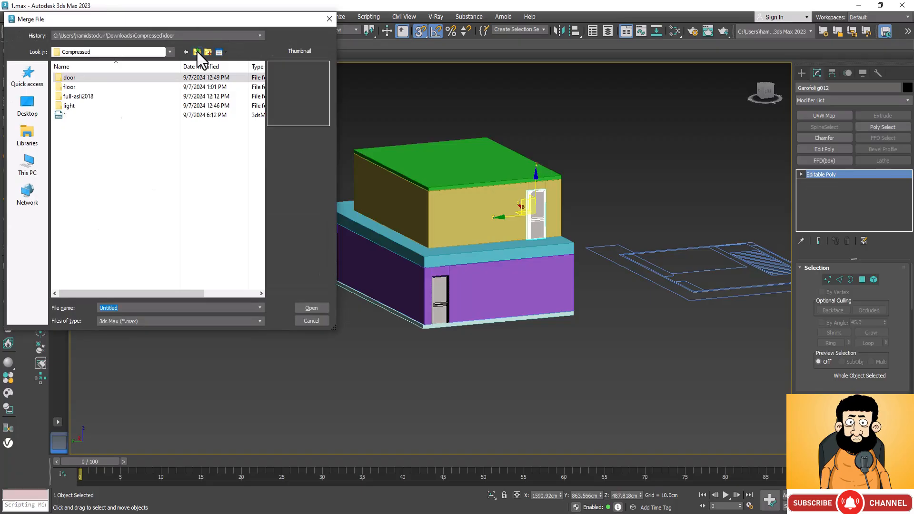
pyautogui.doubleClick(67, 105)
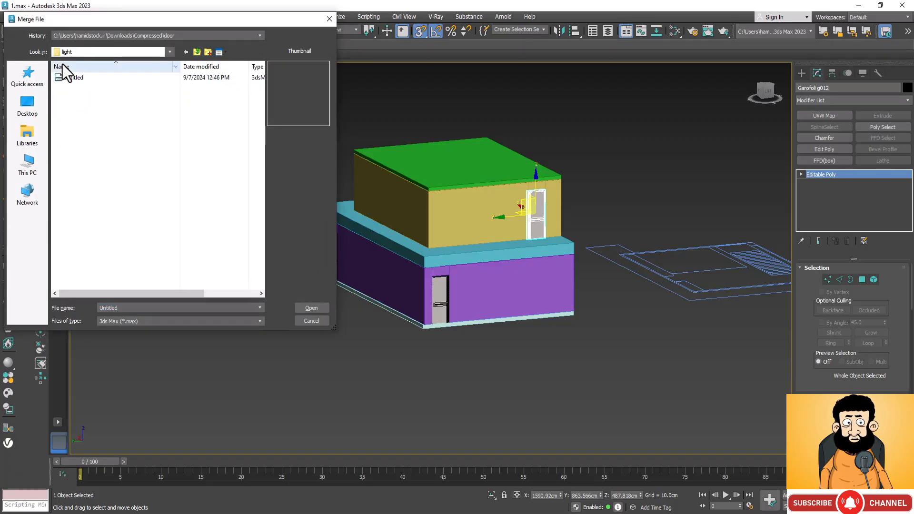
pyautogui.click(61, 79)
pyautogui.click(324, 308)
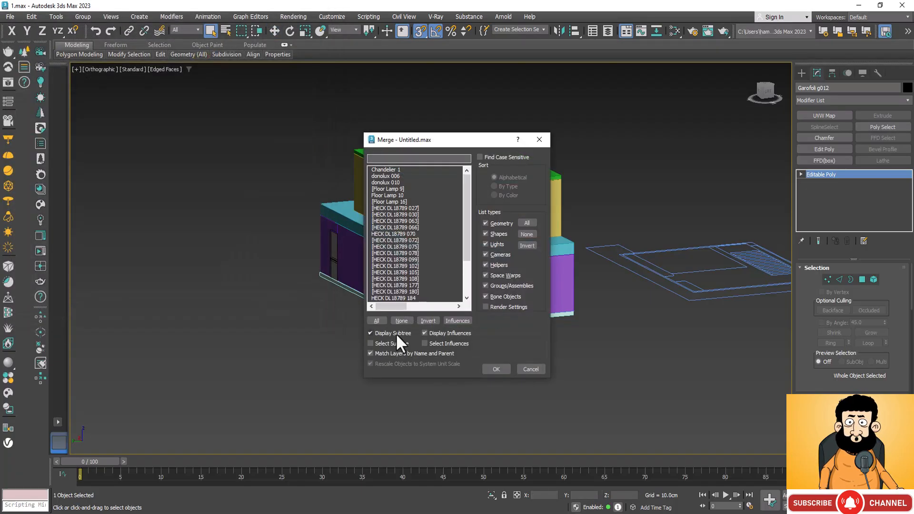
# Merge all listed light objects into the scene, using the merged material for all duplicate material names.
pyautogui.click(378, 321)
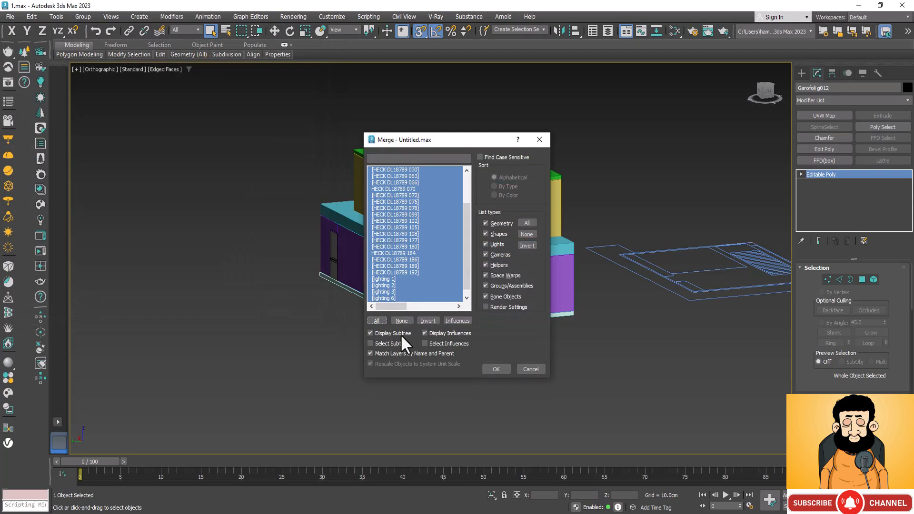
pyautogui.click(498, 368)
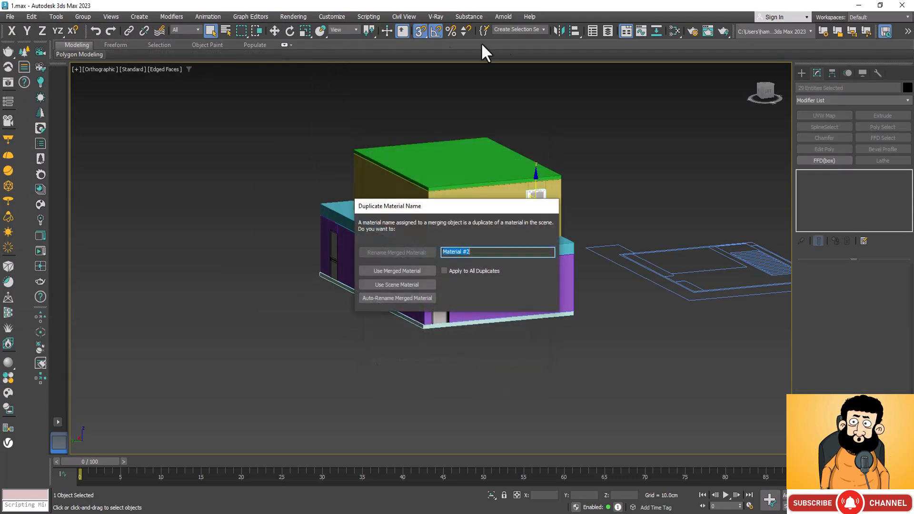
pyautogui.click(461, 270)
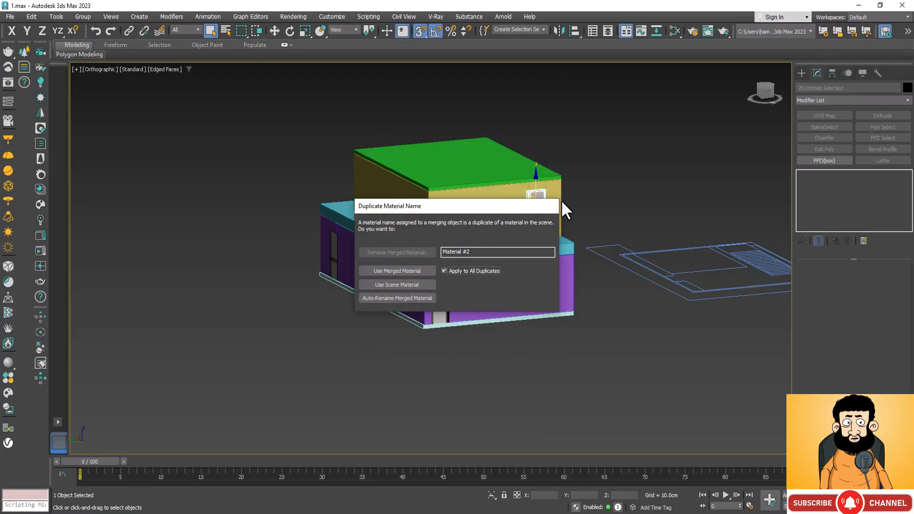
pyautogui.click(423, 271)
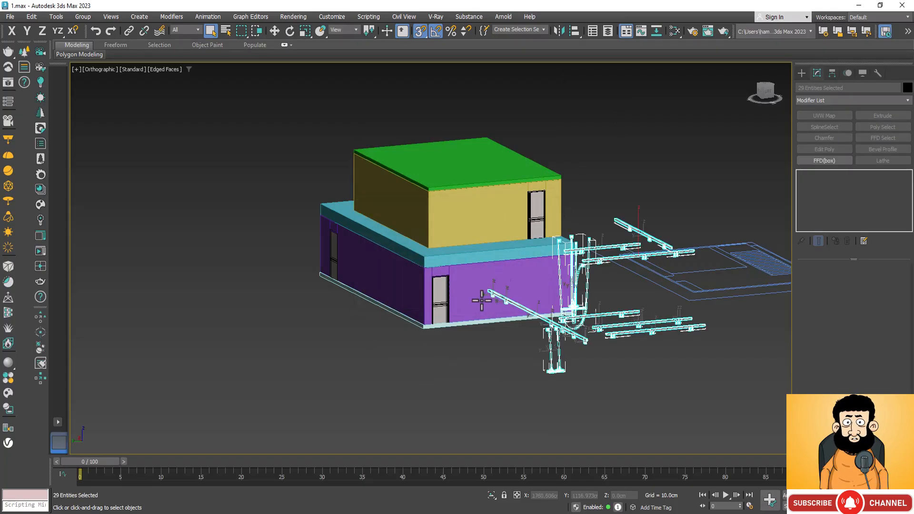
# Examine the merged track lights, floor lamps and chandelier beside the house from several angles.
pyautogui.scroll(-5, 549, 233)
pyautogui.scroll(5, 549, 237)
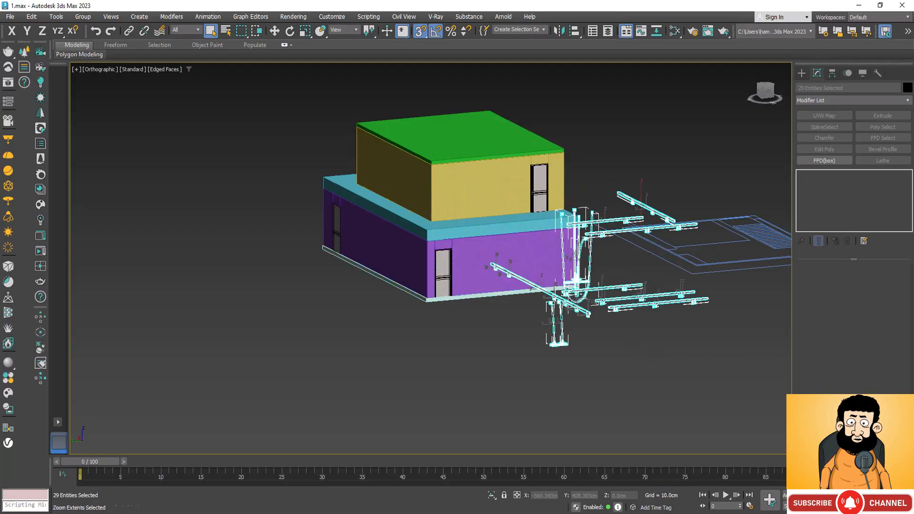
pyautogui.keyDown('alt'); pyautogui.moveTo(422, 310); pyautogui.dragTo(481, 326, button='middle'); pyautogui.keyUp('alt')
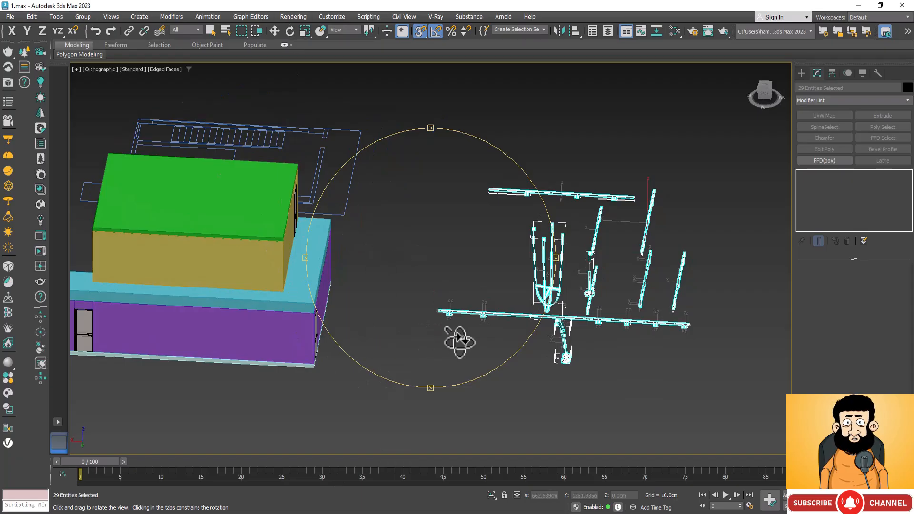
pyautogui.moveTo(461, 342)
pyautogui.keyDown('alt'); pyautogui.mouseDown(button='middle')
pyautogui.moveTo(465, 350)
pyautogui.moveTo(443, 369)
pyautogui.moveTo(444, 341)
pyautogui.moveTo(452, 341)
pyautogui.mouseUp(button='middle'); pyautogui.keyUp('alt')
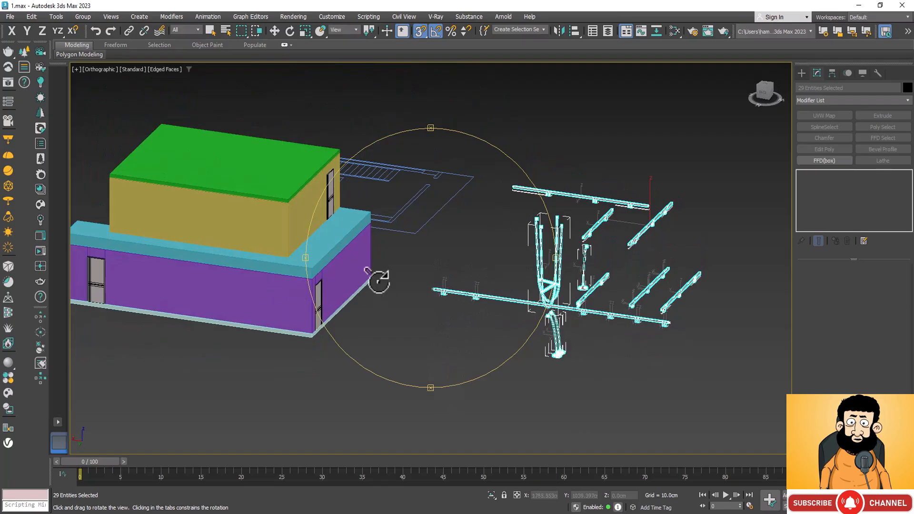
pyautogui.scroll(4, 621, 217)
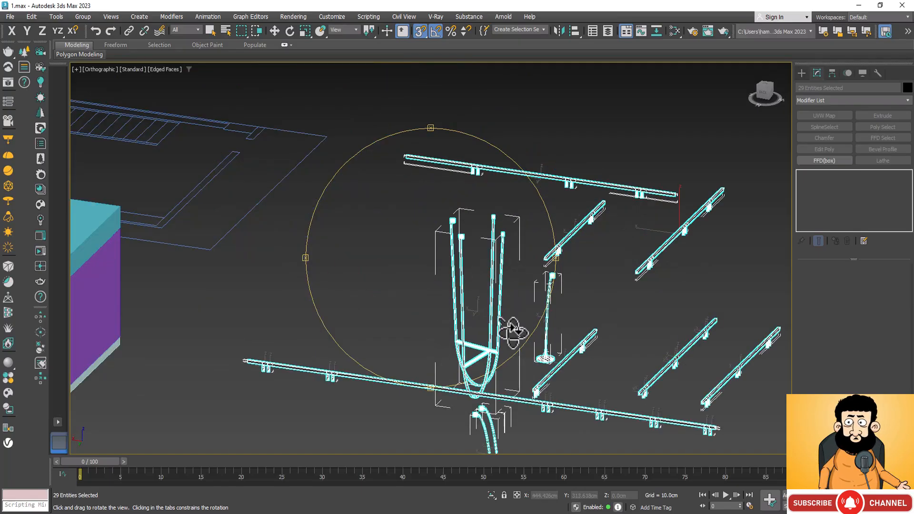
pyautogui.moveTo(516, 327); pyautogui.dragTo(373, 363)
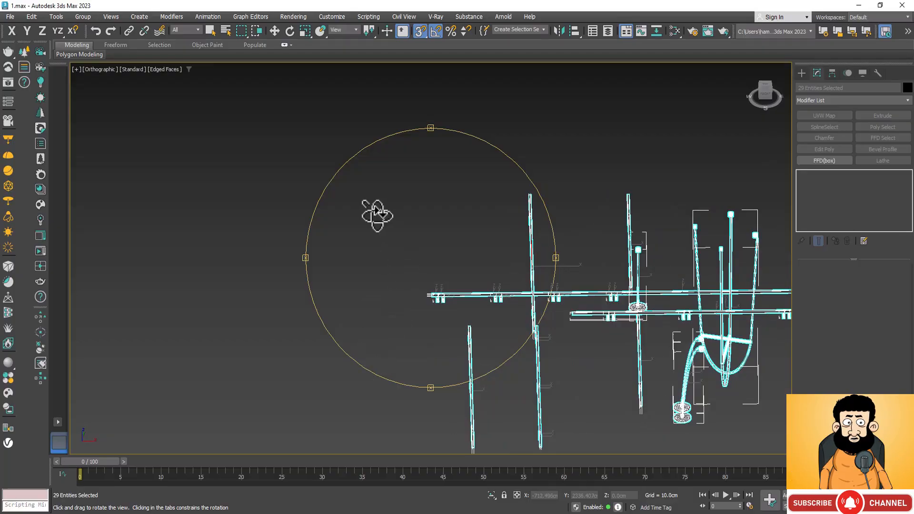
pyautogui.scroll(-3, 376, 215)
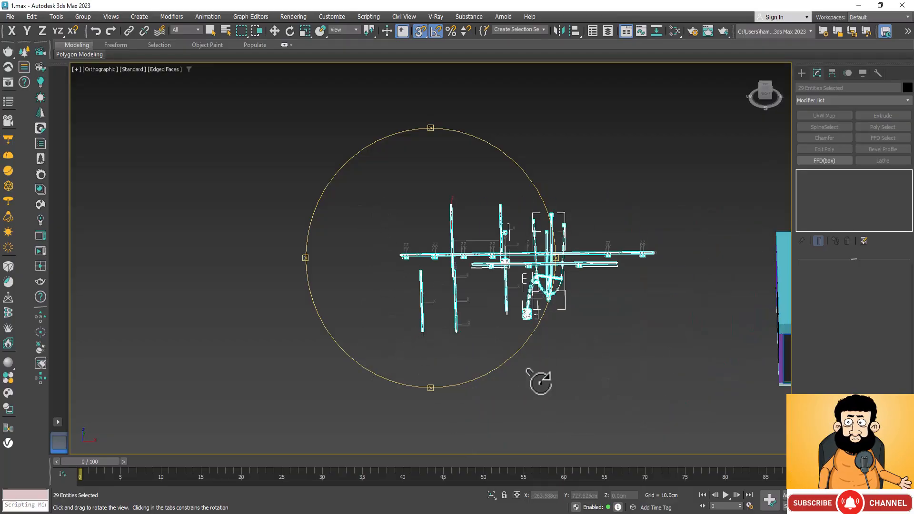
pyautogui.moveTo(457, 367); pyautogui.dragTo(471, 324)
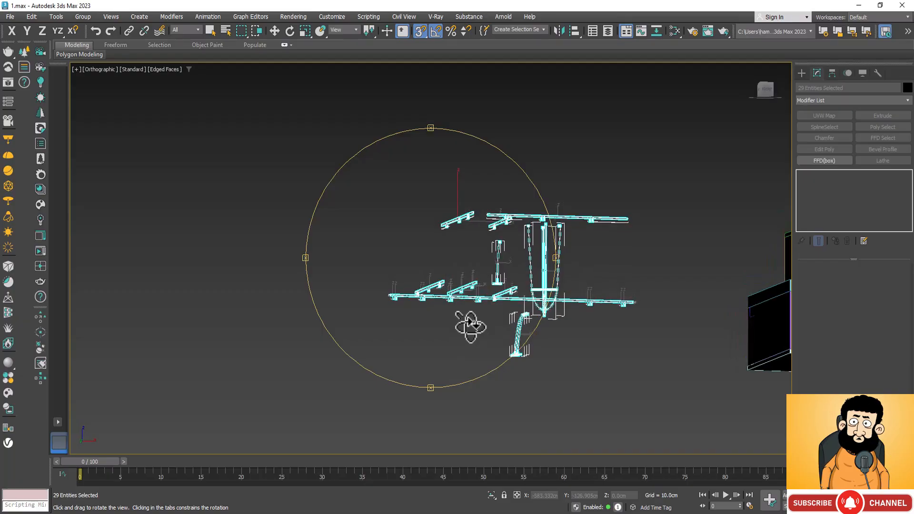
pyautogui.scroll(5, 431, 266)
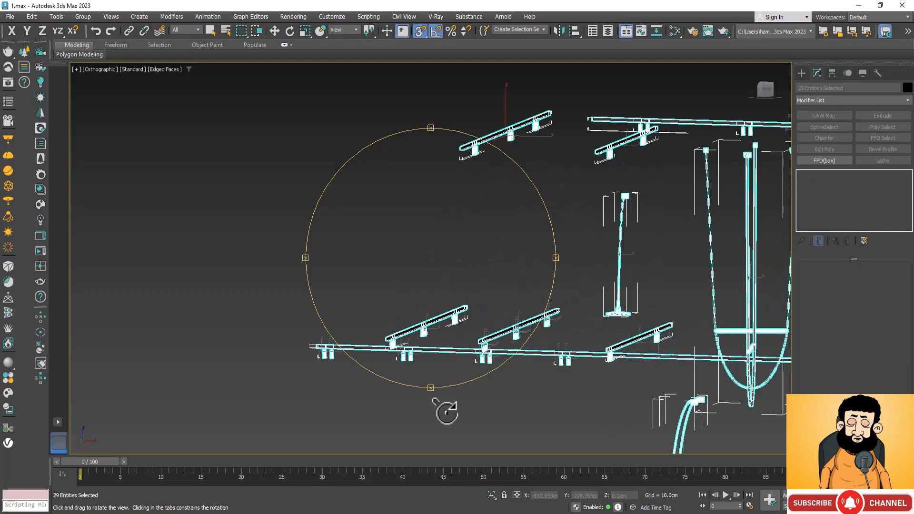
pyautogui.moveTo(445, 375); pyautogui.dragTo(438, 384)
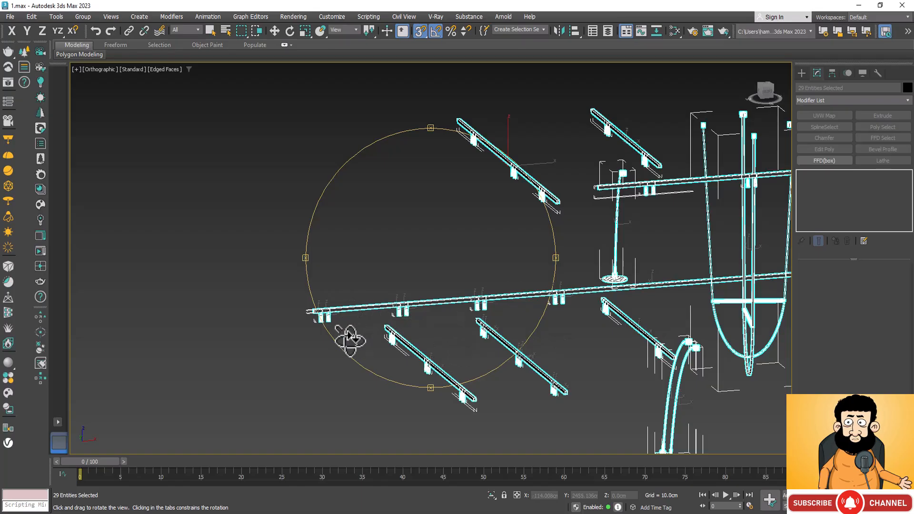
# Select the long front rail of the merged track lights.
pyautogui.moveTo(350, 342); pyautogui.dragTo(282, 355)
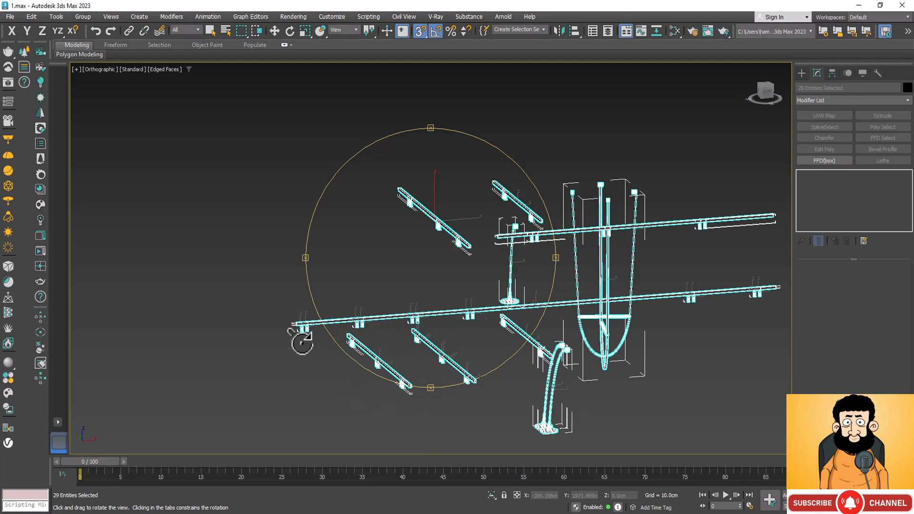
pyautogui.moveTo(300, 341); pyautogui.dragTo(251, 358)
pyautogui.rightClick(282, 388)
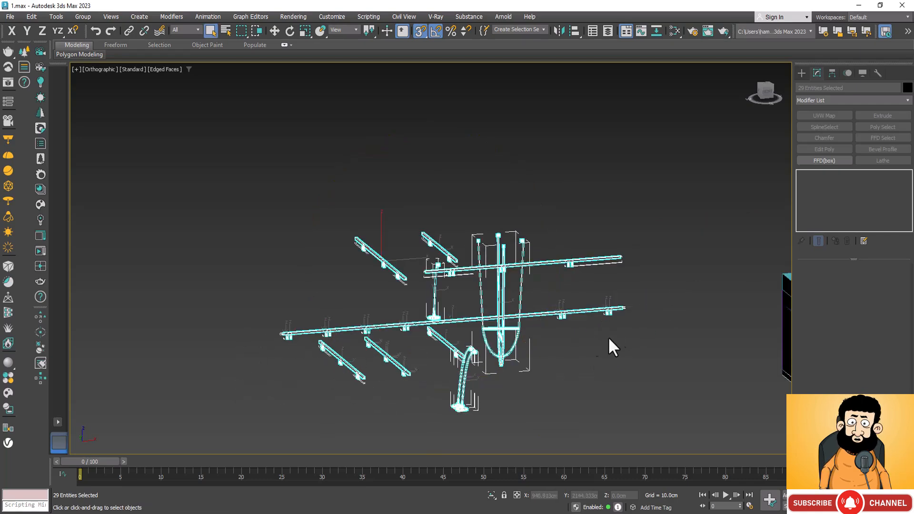
pyautogui.scroll(-2, 341, 329)
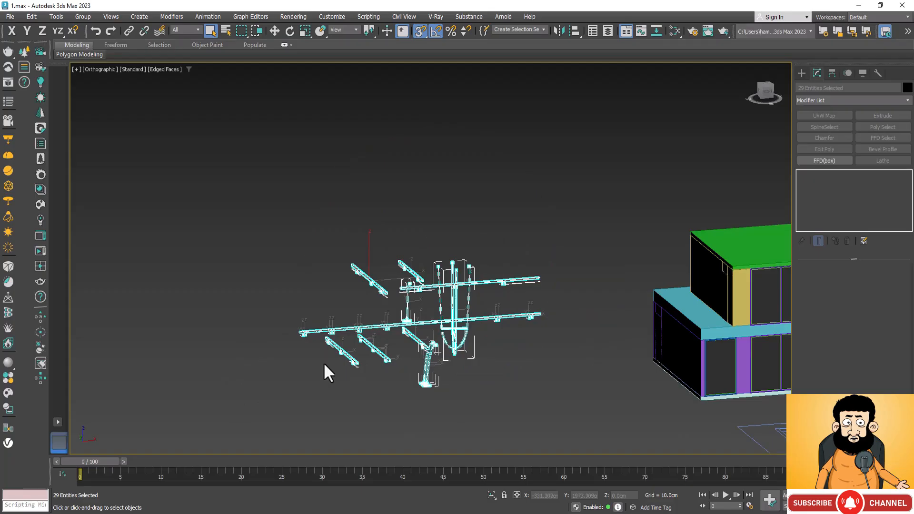
pyautogui.scroll(3, 535, 303)
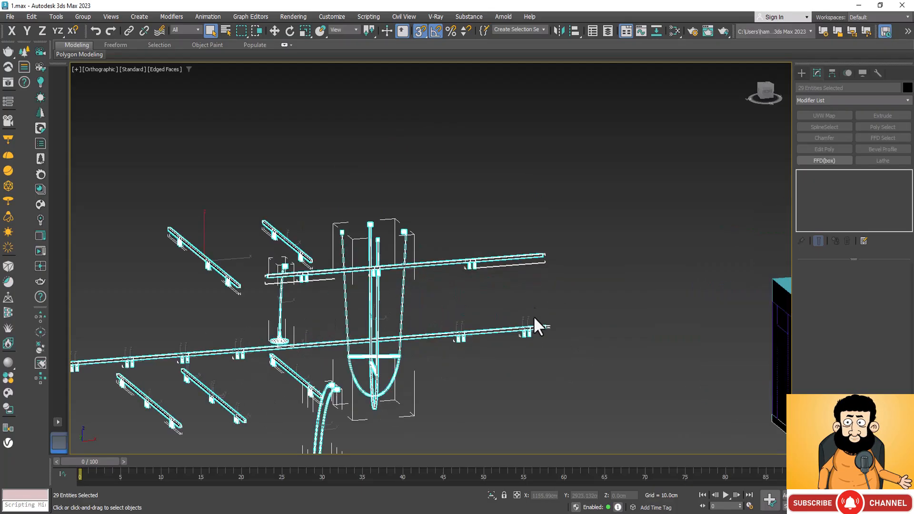
pyautogui.click(535, 328)
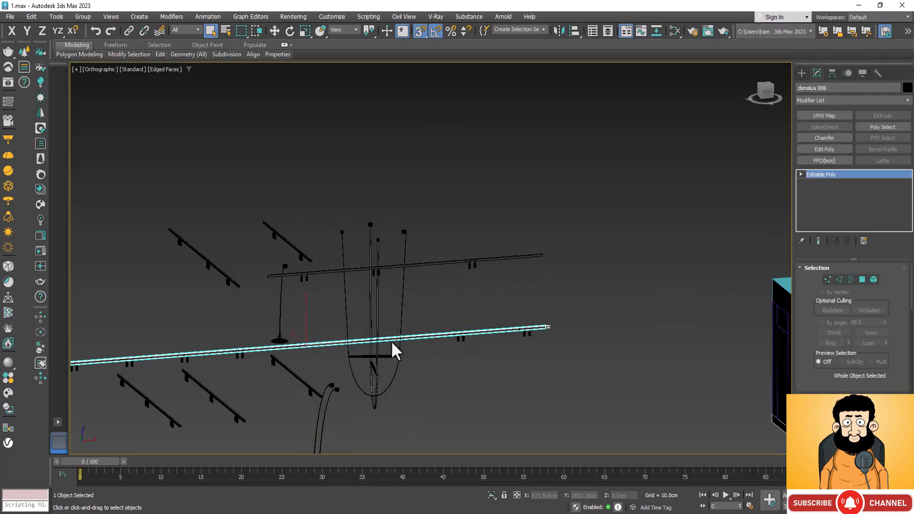
# Add all the spotlights mounted along the long front rail to the selection and group them with the rail.
pyautogui.scroll(5, 518, 340)
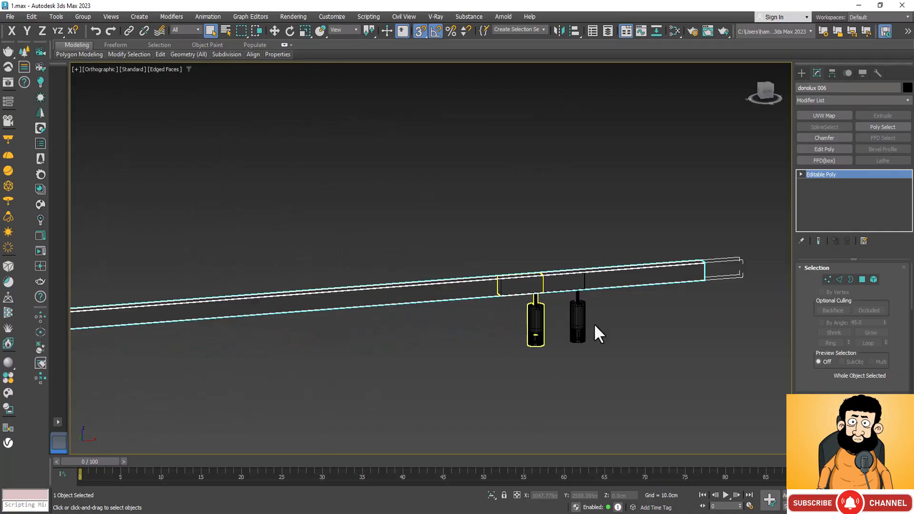
pyautogui.scroll(-5, 593, 228)
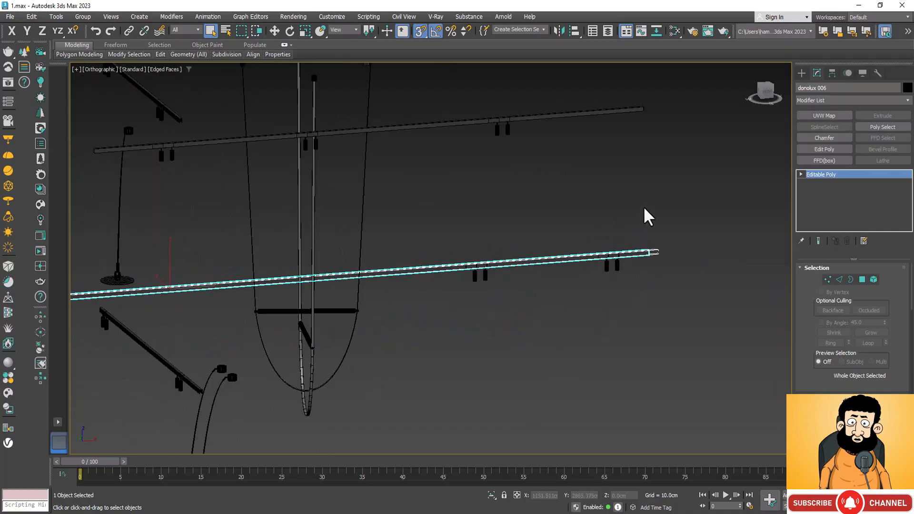
pyautogui.moveTo(468, 280); pyautogui.dragTo(459, 291)
pyautogui.scroll(-5, 669, 327)
pyautogui.scroll(5, 328, 328)
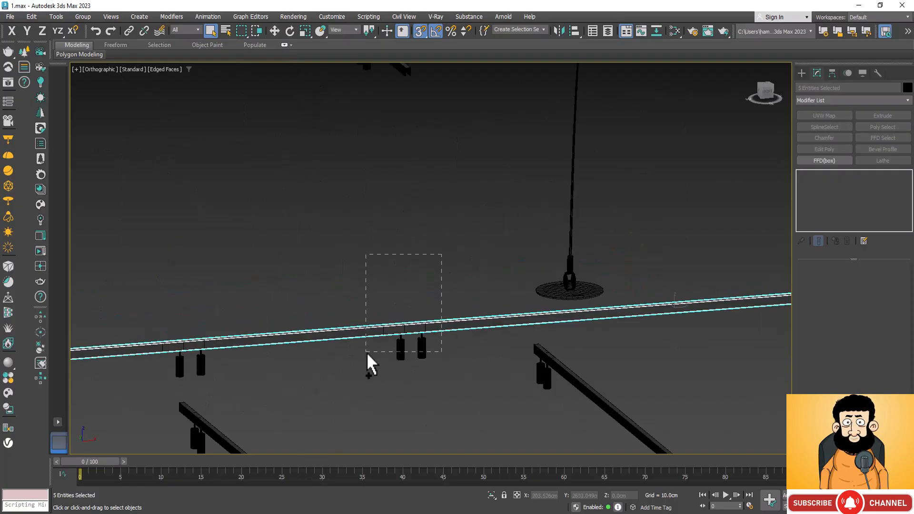
pyautogui.moveTo(366, 352); pyautogui.dragTo(366, 352)
pyautogui.scroll(-5, 469, 288)
pyautogui.scroll(3, 312, 291)
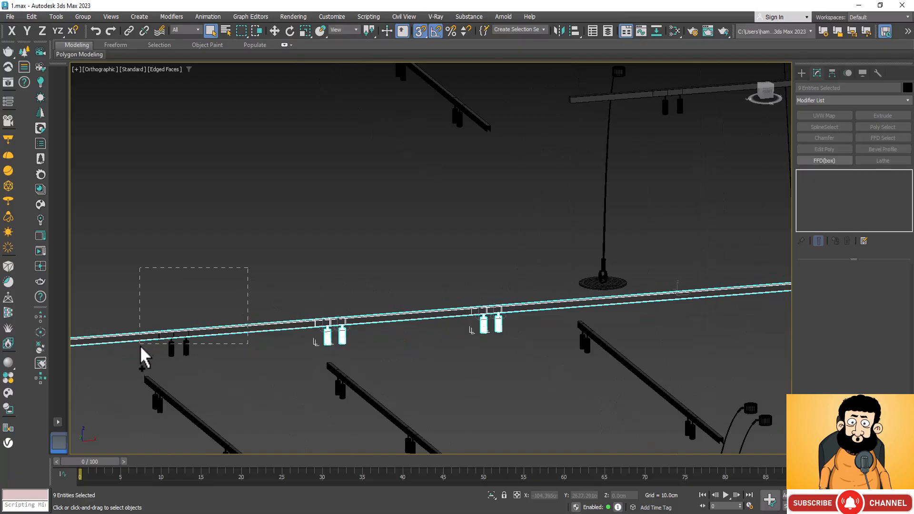
pyautogui.moveTo(141, 347); pyautogui.dragTo(141, 347)
pyautogui.scroll(-4, 237, 276)
pyautogui.keyDown('ctrl'); pyautogui.moveTo(210, 331); pyautogui.dragTo(206, 319); pyautogui.keyUp('ctrl')
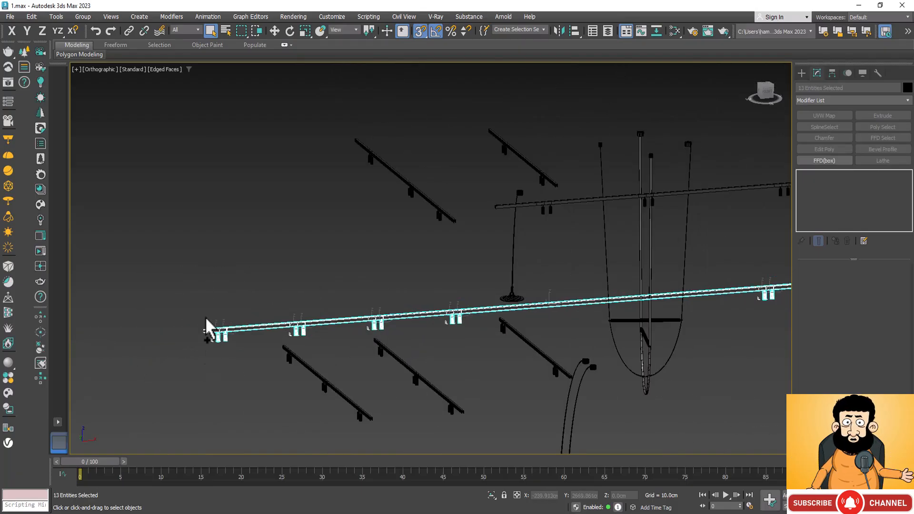
pyautogui.click(83, 16)
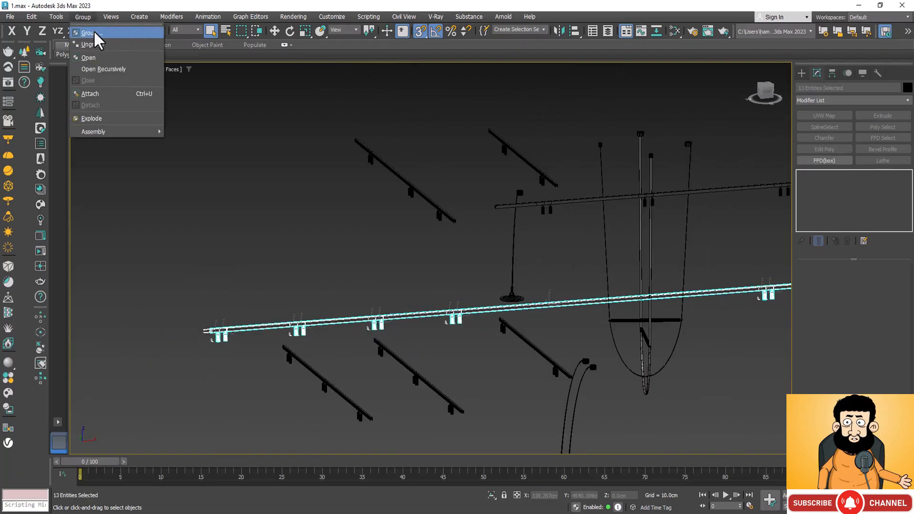
pyautogui.click(93, 34)
pyautogui.click(463, 280)
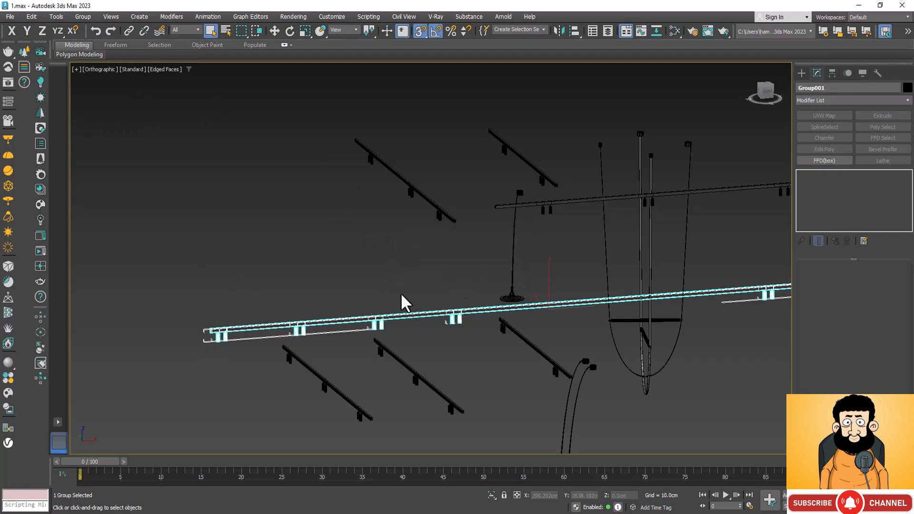
# Assign the Glass-preset Material #2 to the house's window panes, replacing the existing material of the same name.
pyautogui.scroll(-3, 309, 287)
pyautogui.press('w')
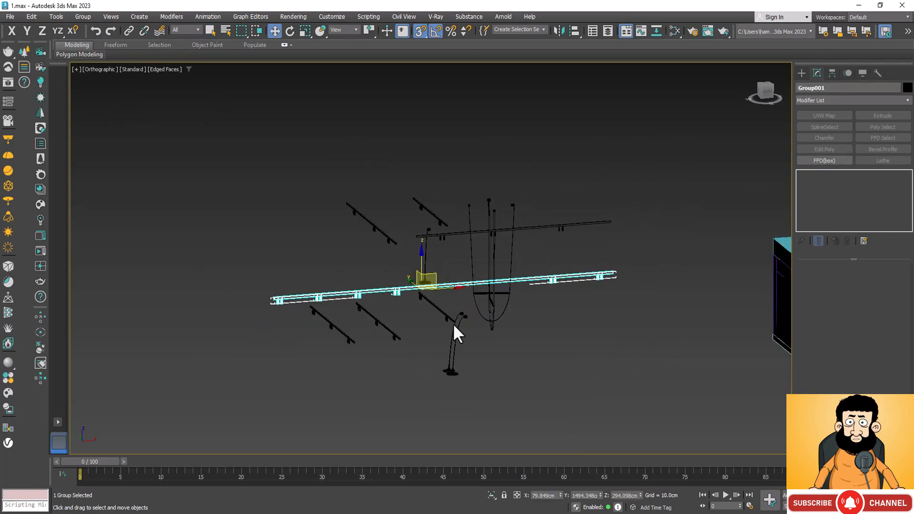
pyautogui.scroll(-2, 316, 336)
pyautogui.scroll(-3, 490, 366)
pyautogui.scroll(-2, 490, 366)
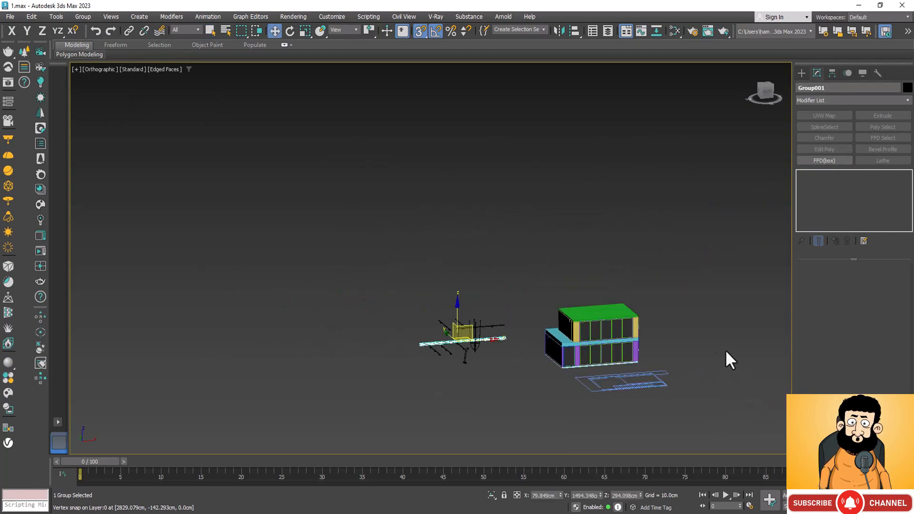
pyautogui.scroll(6, 605, 306)
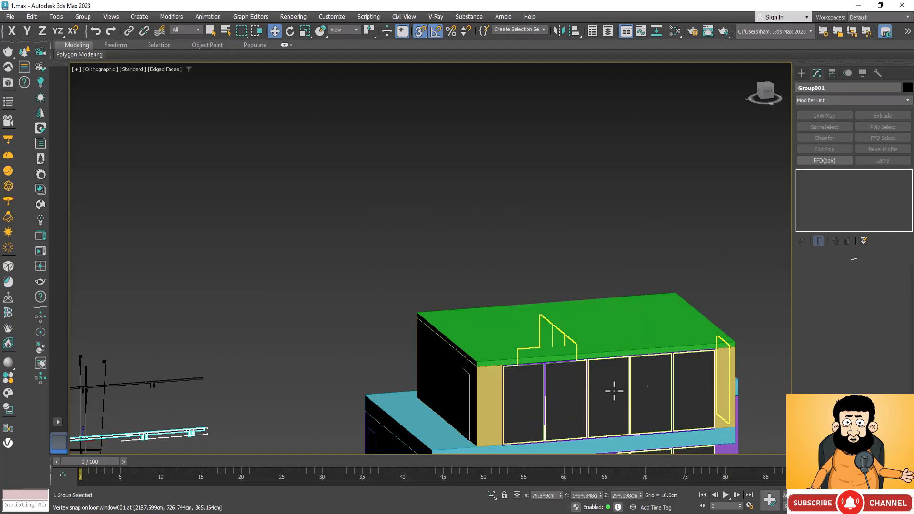
pyautogui.scroll(-3, 533, 314)
pyautogui.scroll(3, 544, 434)
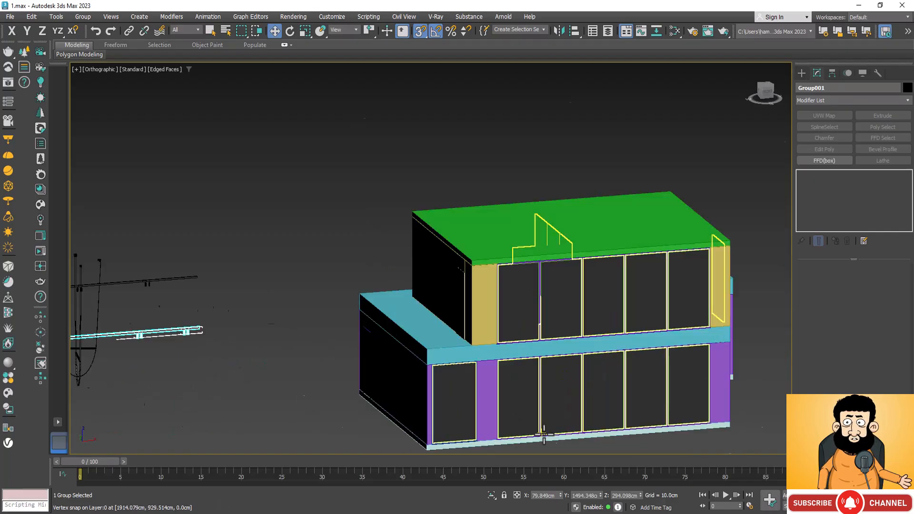
pyautogui.scroll(4, 544, 434)
pyautogui.click(514, 145)
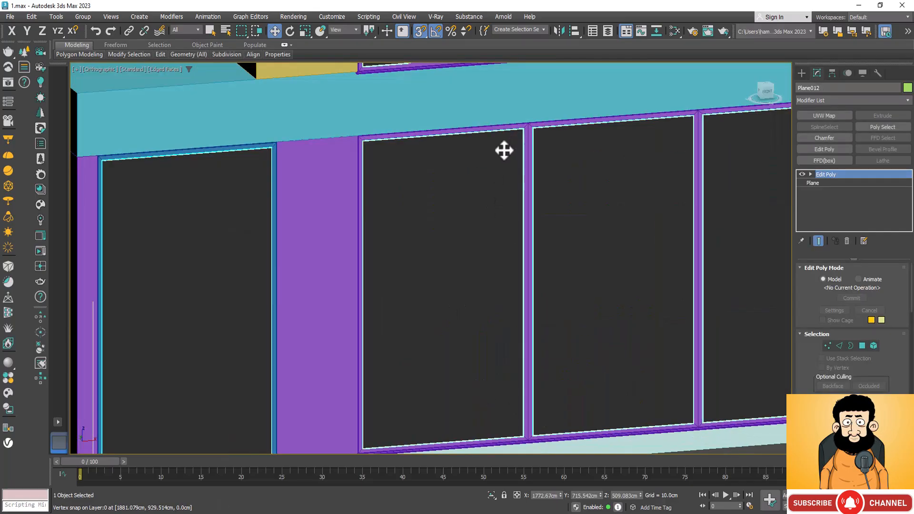
pyautogui.click(674, 30)
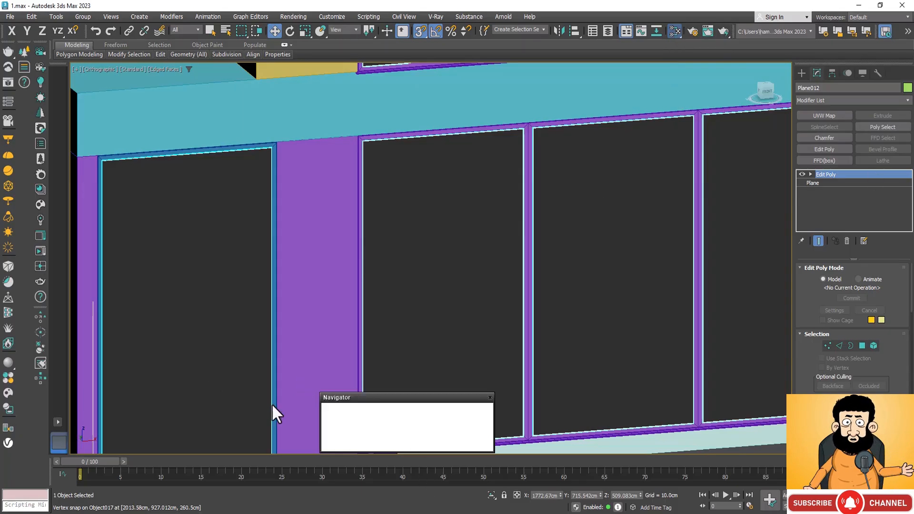
pyautogui.click(351, 286)
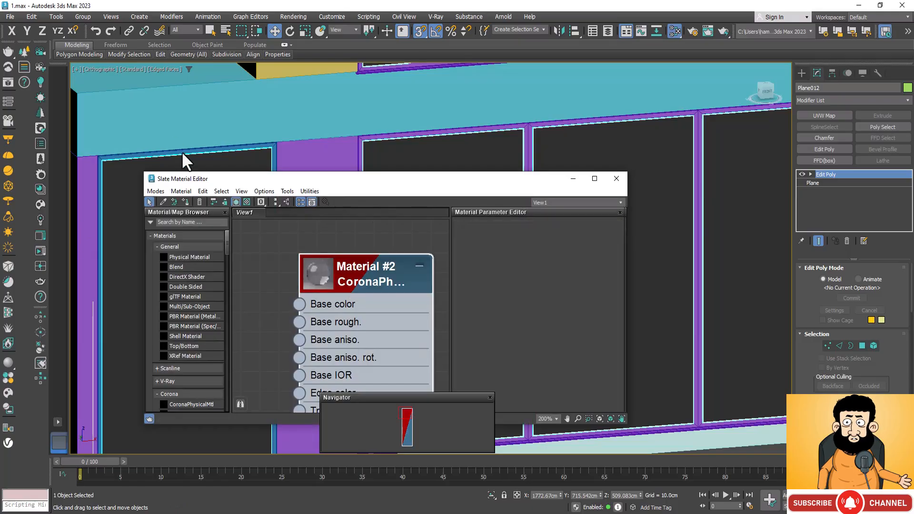
pyautogui.click(185, 202)
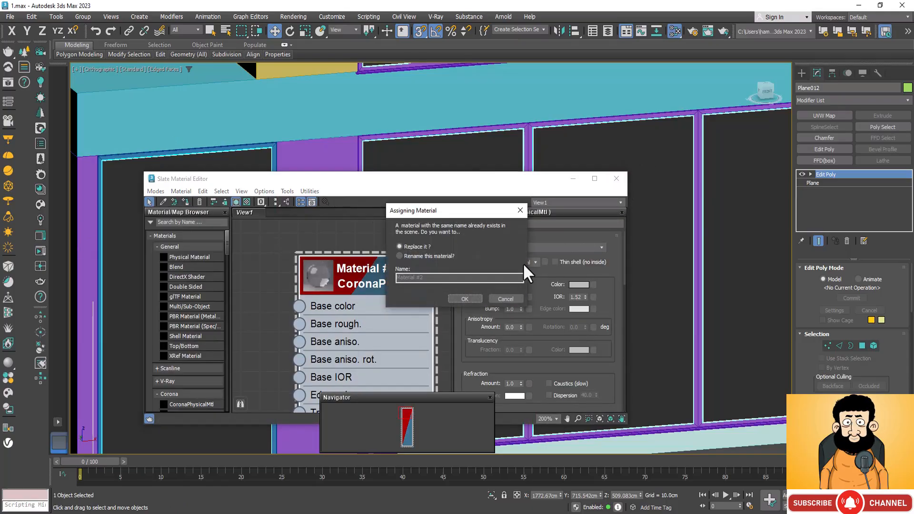
pyautogui.click(464, 298)
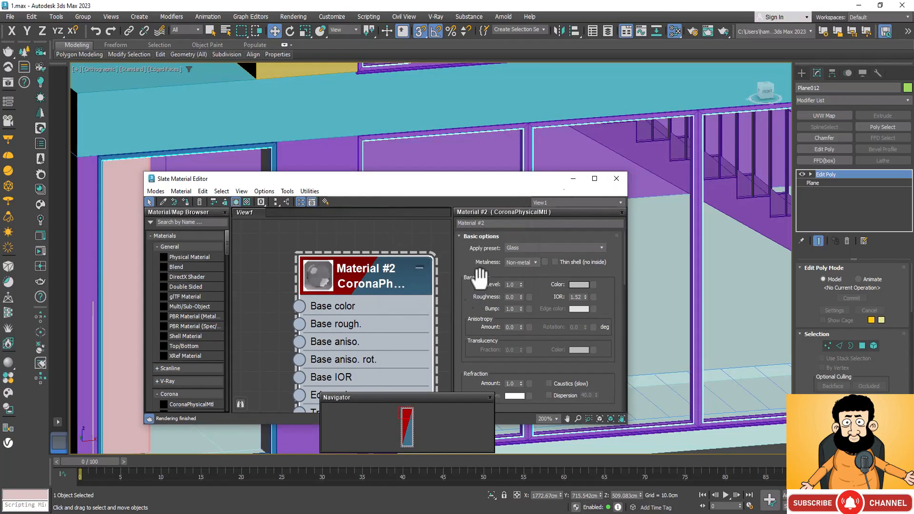
pyautogui.click(573, 179)
# Select the purple ground-floor walls together with the floor slab beneath them and the teal slab above.
pyautogui.scroll(-12, 570, 194)
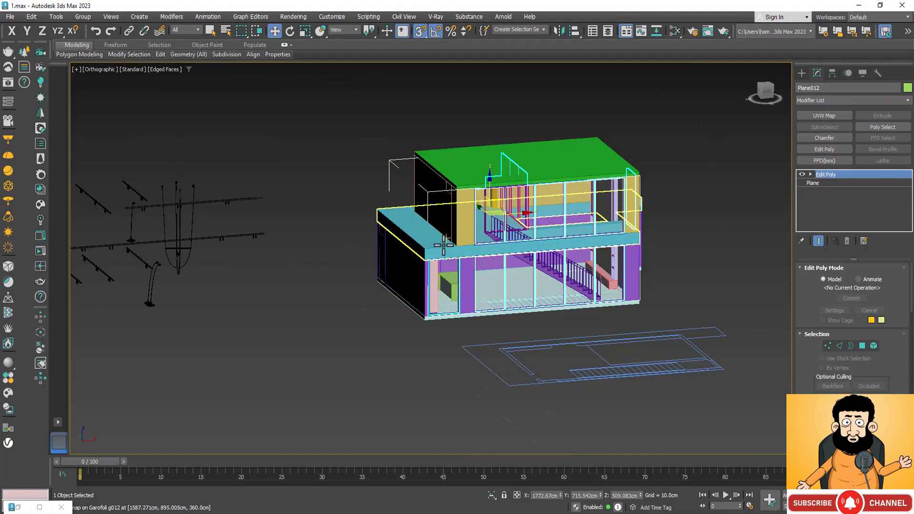
pyautogui.scroll(6, 380, 376)
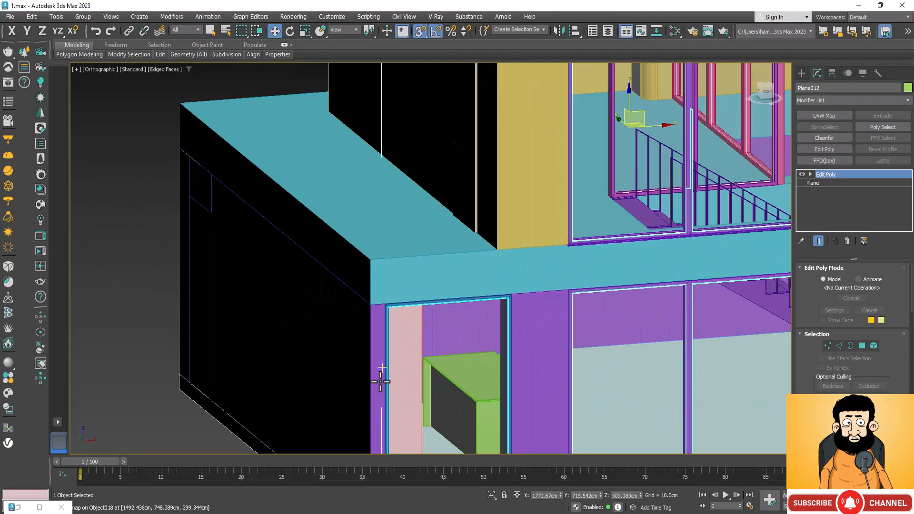
pyautogui.click(370, 344)
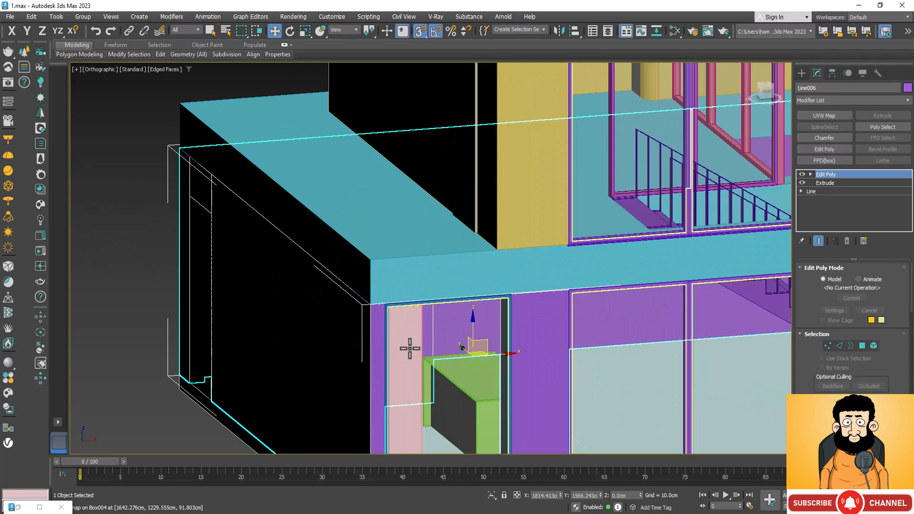
pyautogui.scroll(-6, 414, 354)
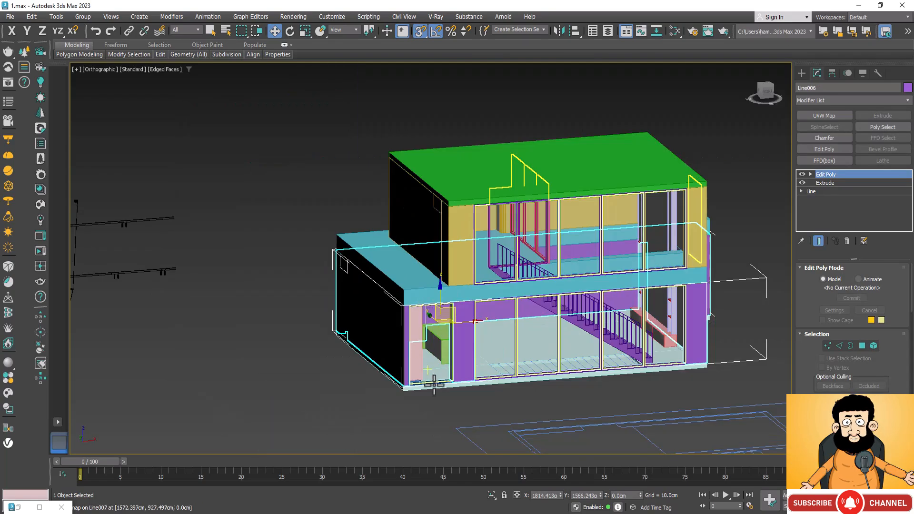
pyautogui.scroll(8, 432, 392)
pyautogui.keyDown('ctrl'); pyautogui.click(333, 380); pyautogui.keyUp('ctrl')
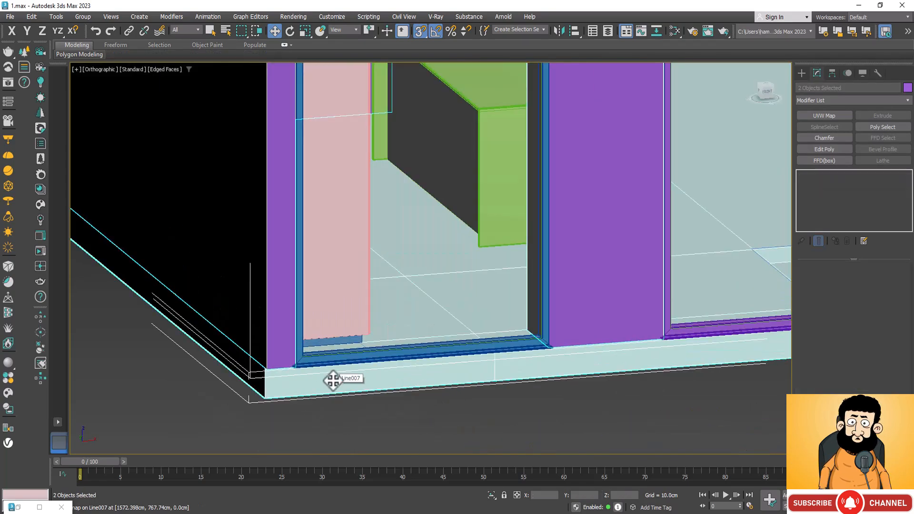
pyautogui.scroll(-3, 346, 428)
pyautogui.keyDown('ctrl'); pyautogui.click(386, 123); pyautogui.keyUp('ctrl')
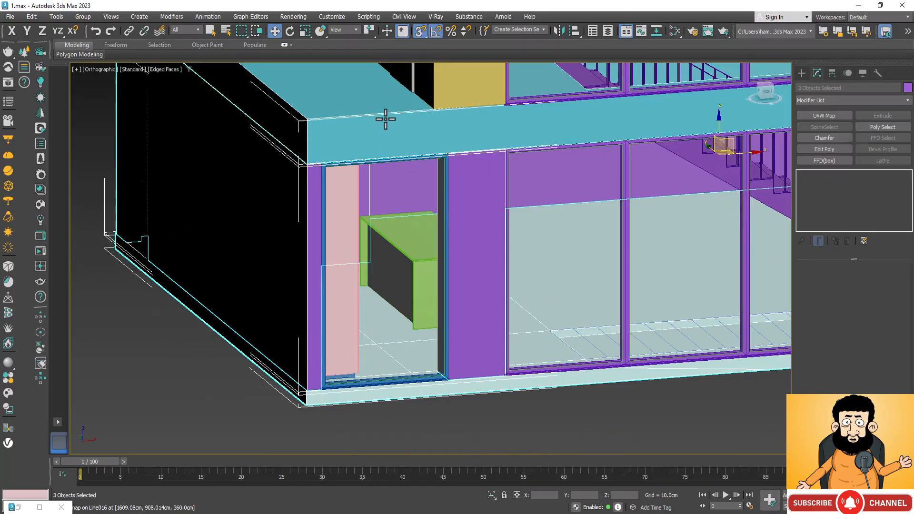
pyautogui.scroll(-2, 363, 201)
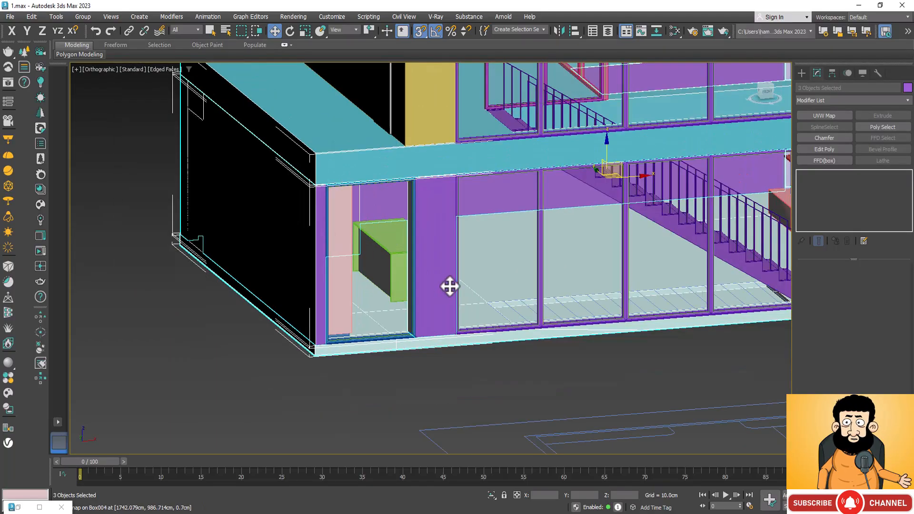
# In wireframe display, add the green kitchen island's parts and the pink cabinet fronts to the ground-floor selection.
pyautogui.press('F3')
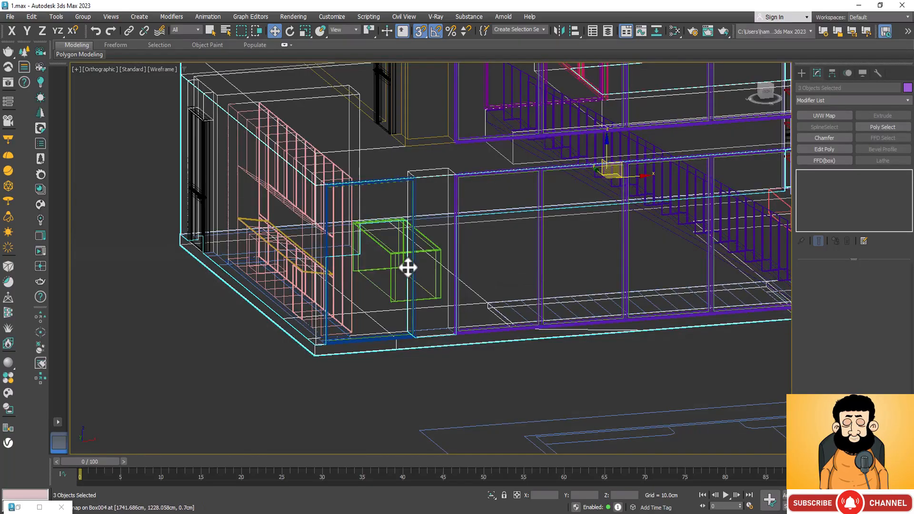
pyautogui.scroll(6, 408, 267)
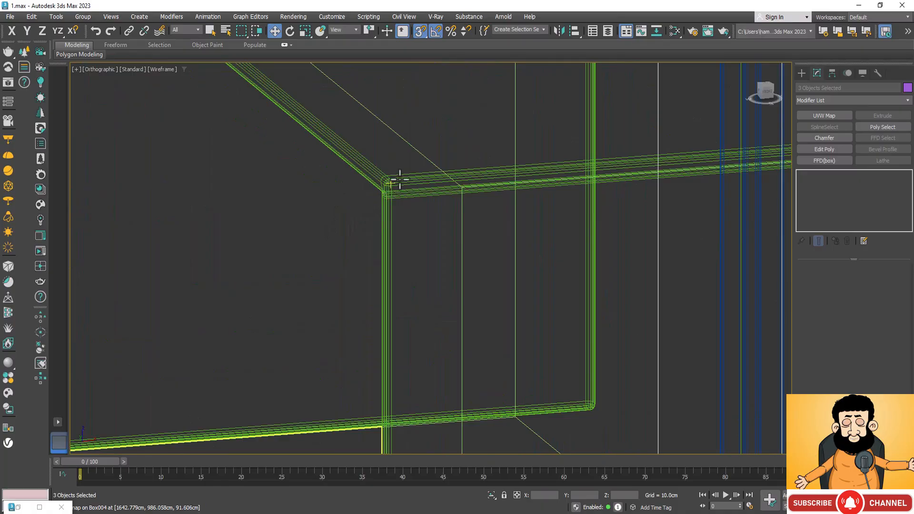
pyautogui.keyDown('ctrl'); pyautogui.click(400, 180); pyautogui.keyUp('ctrl')
pyautogui.scroll(-6, 409, 224)
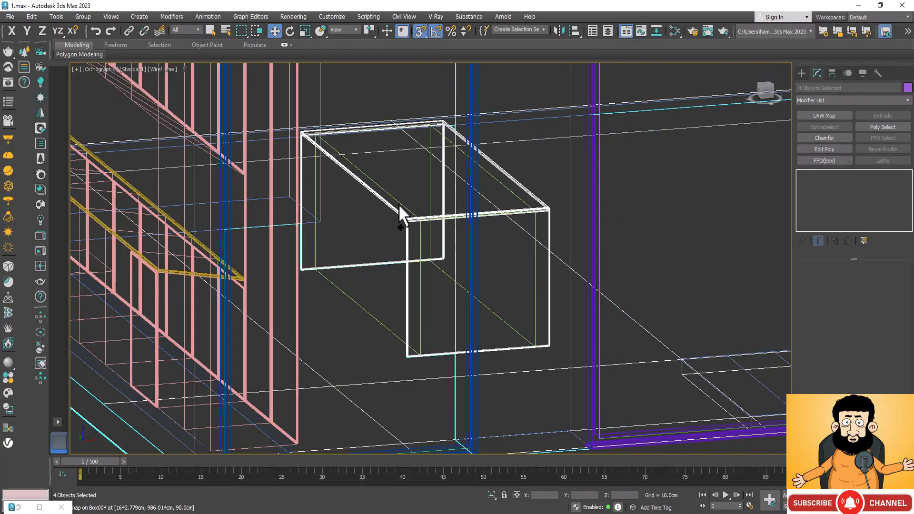
pyautogui.keyDown('ctrl'); pyautogui.click(399, 207); pyautogui.keyUp('ctrl')
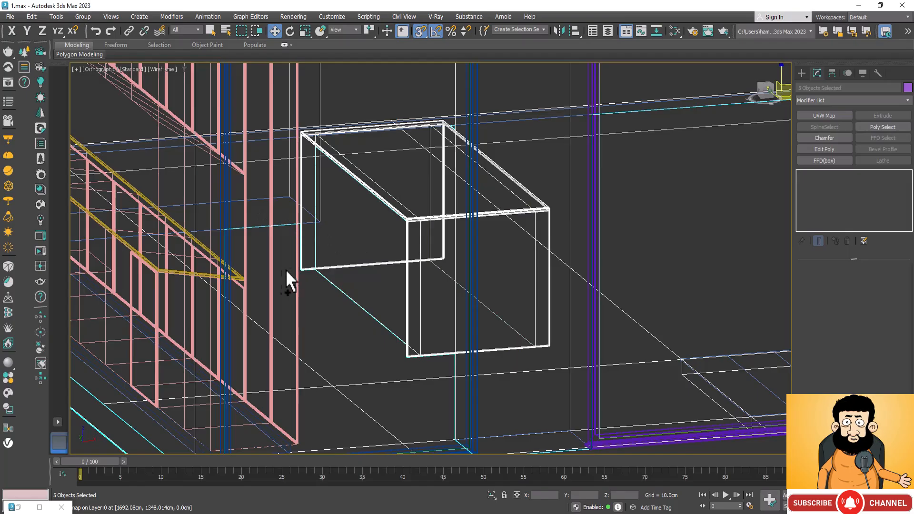
pyautogui.keyDown('ctrl'); pyautogui.click(299, 265); pyautogui.keyUp('ctrl')
pyautogui.scroll(-5, 328, 276)
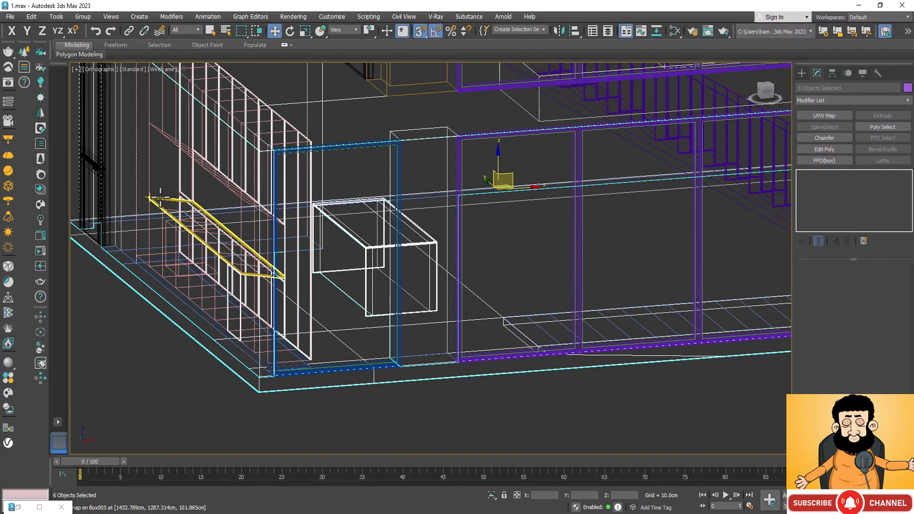
# Add the yellow worktop and the pink cabinet bodies to the selection, and return the viewport to shaded display.
pyautogui.scroll(5, 160, 197)
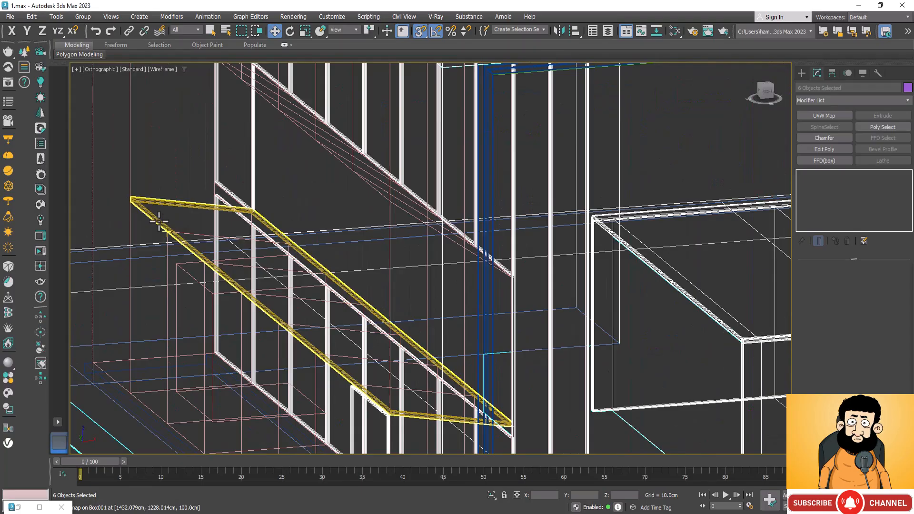
pyautogui.keyDown('ctrl'); pyautogui.click(159, 219); pyautogui.keyUp('ctrl')
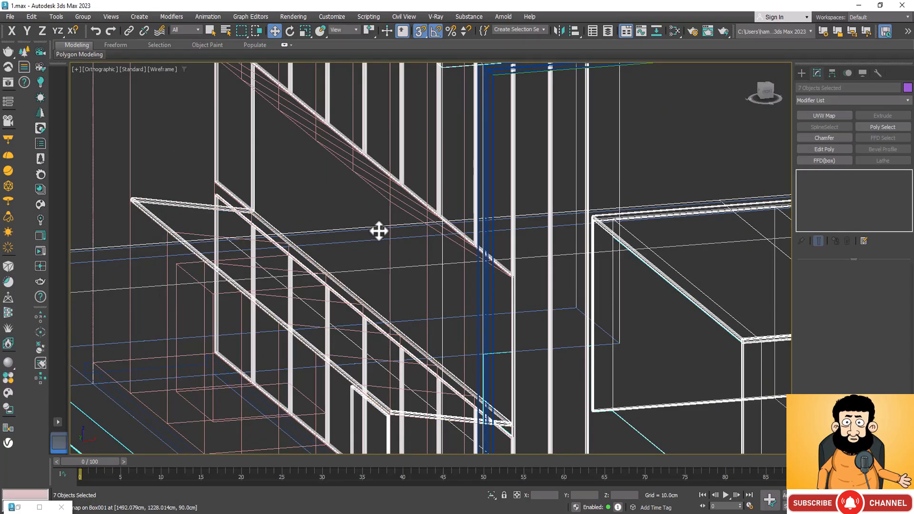
pyautogui.scroll(-6, 238, 228)
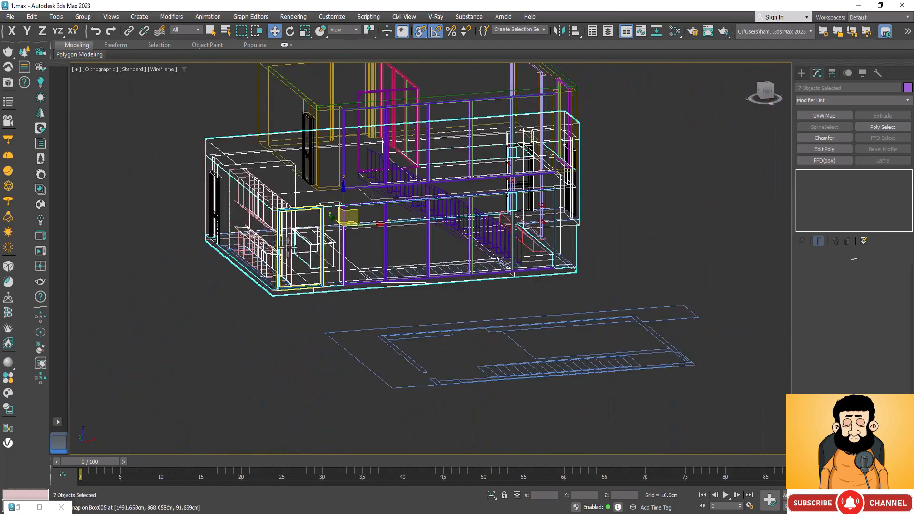
pyautogui.scroll(5, 233, 158)
pyautogui.scroll(4, 234, 158)
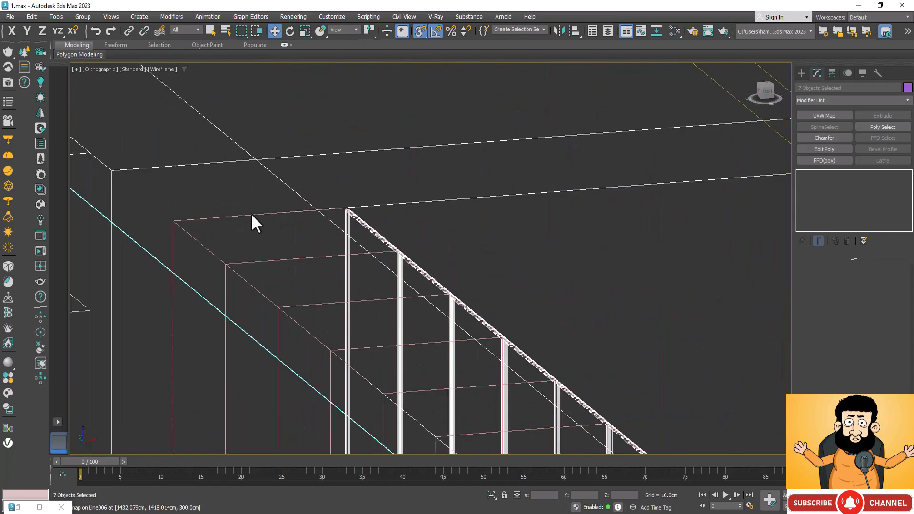
pyautogui.keyDown('ctrl'); pyautogui.click(320, 267); pyautogui.keyUp('ctrl')
pyautogui.scroll(-8, 322, 190)
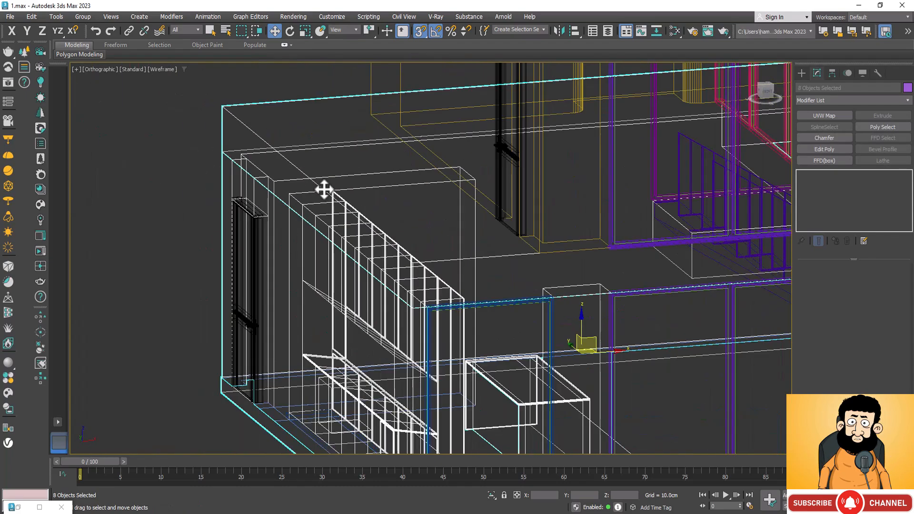
pyautogui.scroll(7, 438, 264)
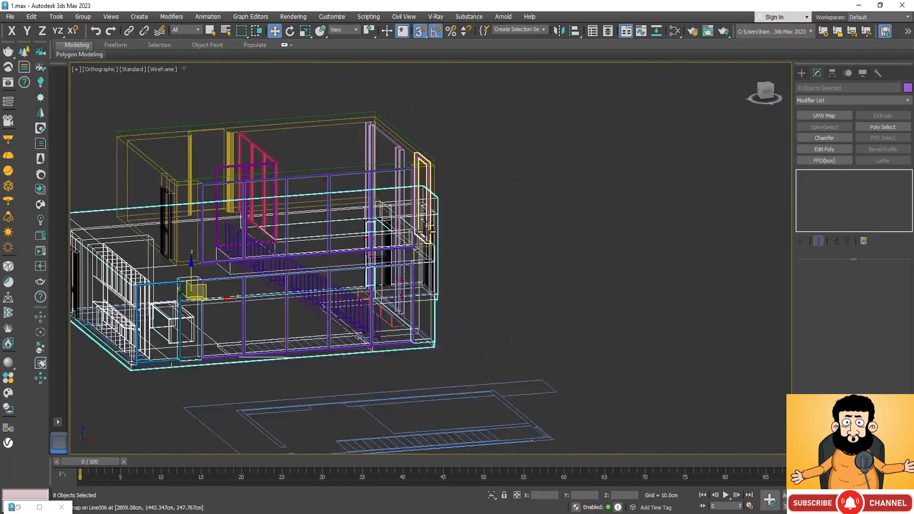
pyautogui.scroll(-8, 387, 198)
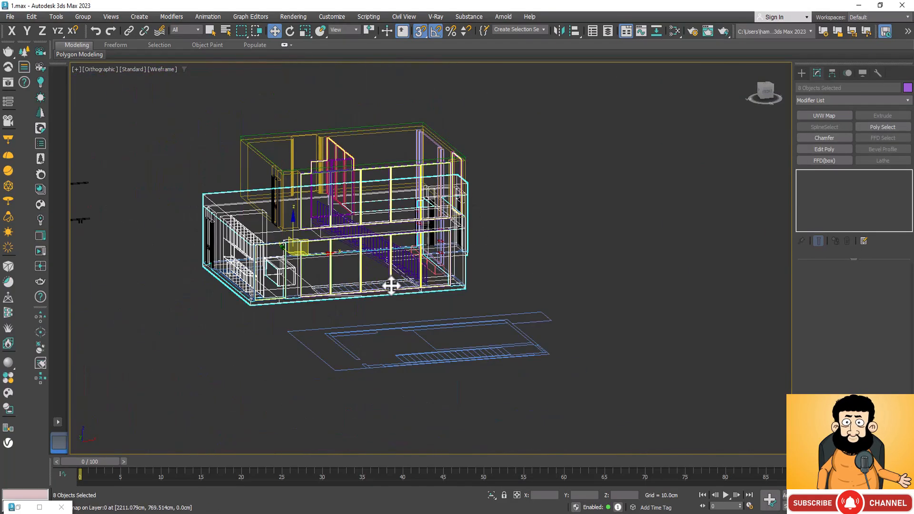
pyautogui.press('F3')
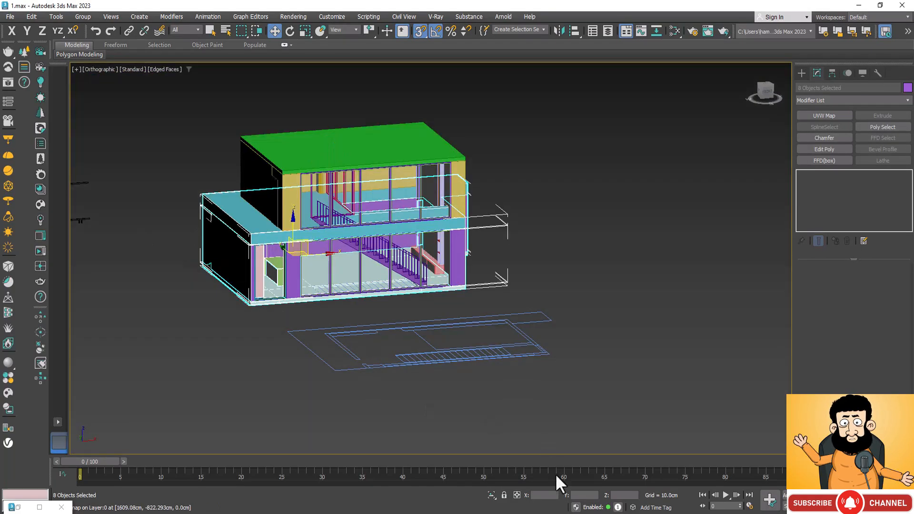
pyautogui.click(491, 495)
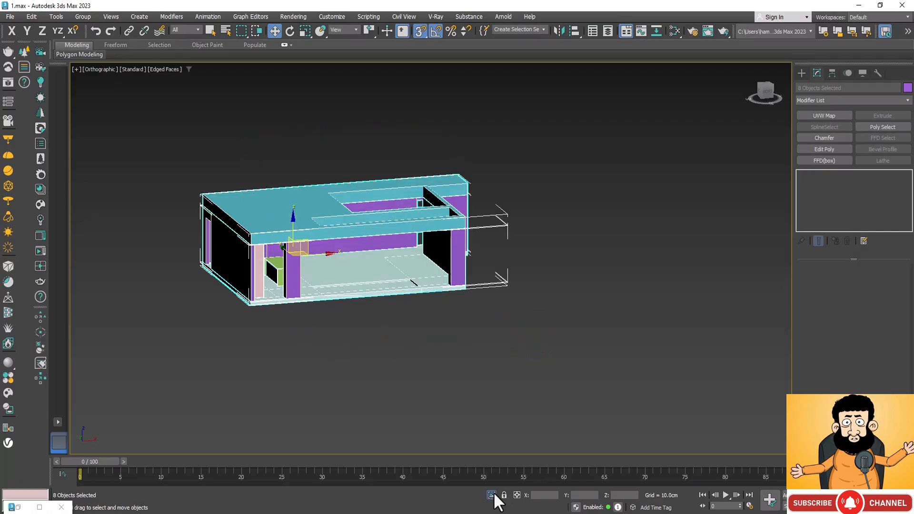
pyautogui.scroll(4, 402, 216)
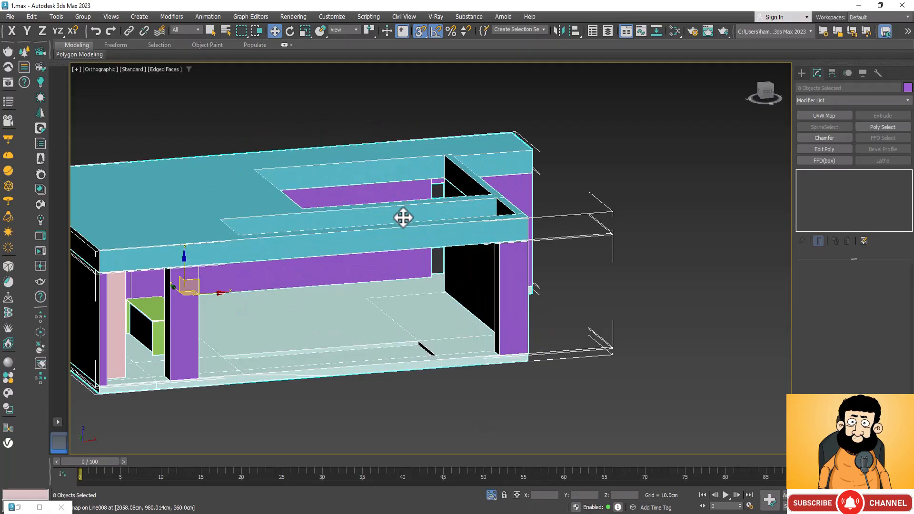
pyautogui.scroll(2, 403, 217)
pyautogui.scroll(-6, 483, 82)
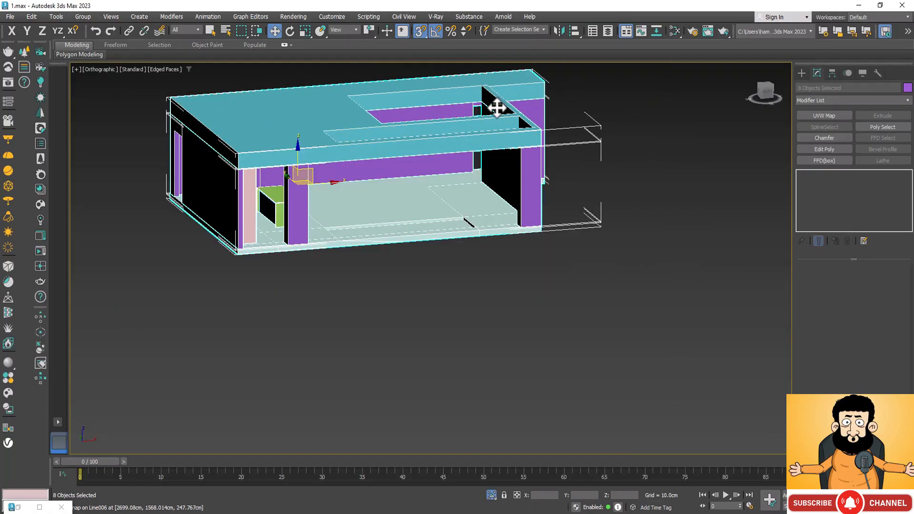
pyautogui.scroll(-8, 542, 282)
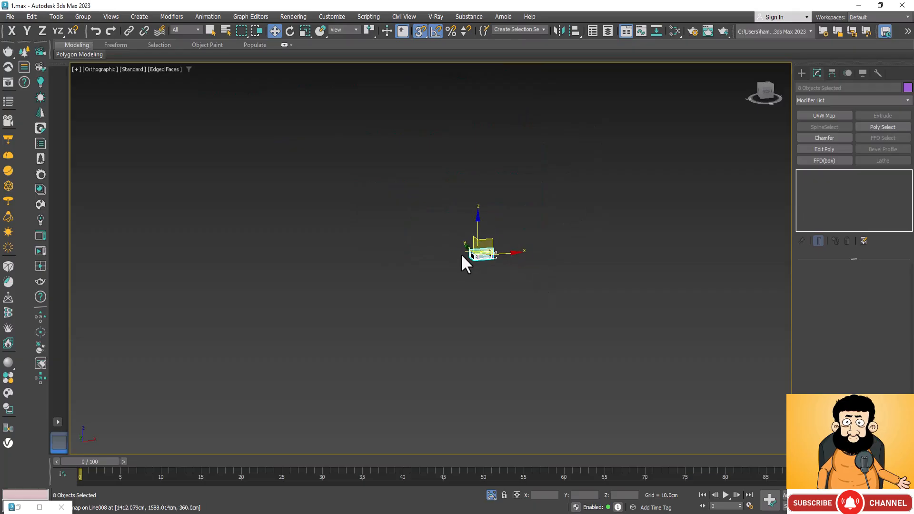
pyautogui.scroll(-2, 454, 256)
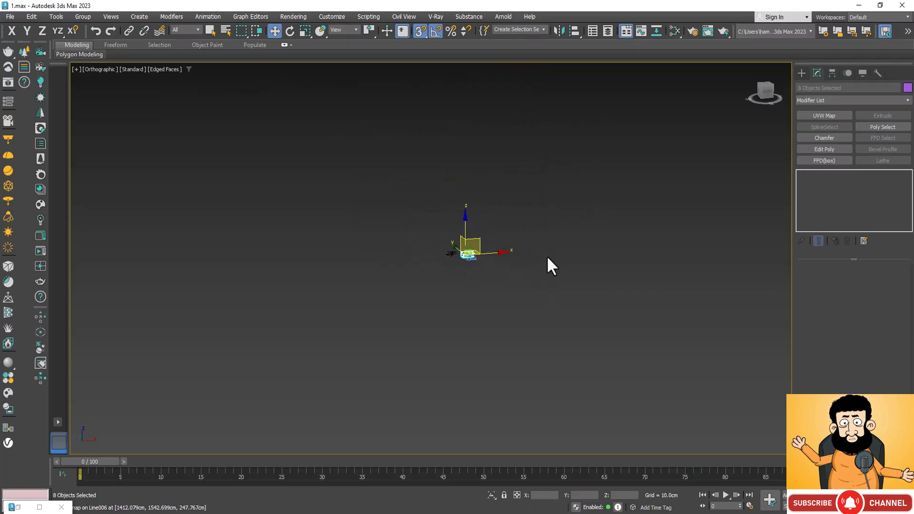
pyautogui.hotkey('ctrl', 'z')
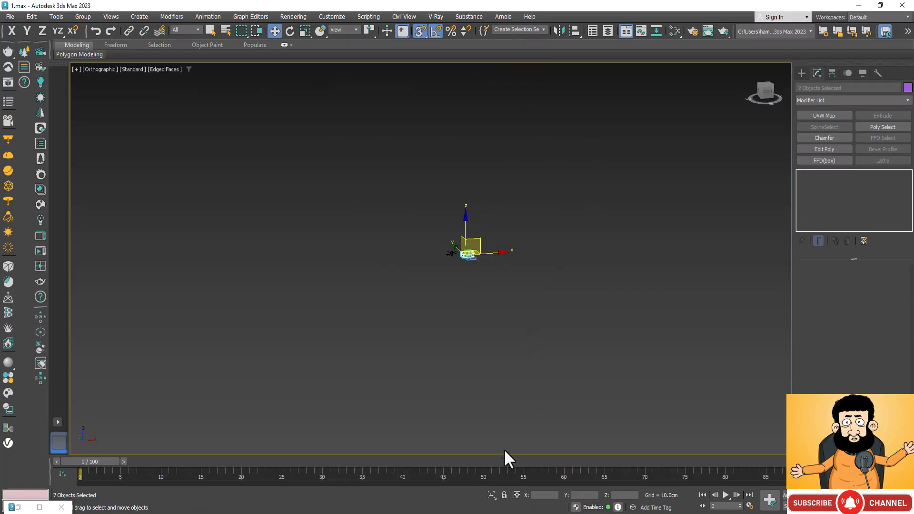
# Add all the merged light fixtures beside the house to the selection, isolate the selected objects, and clear the selection.
pyautogui.scroll(4, 463, 291)
pyautogui.scroll(4, 432, 174)
pyautogui.scroll(-2, 527, 432)
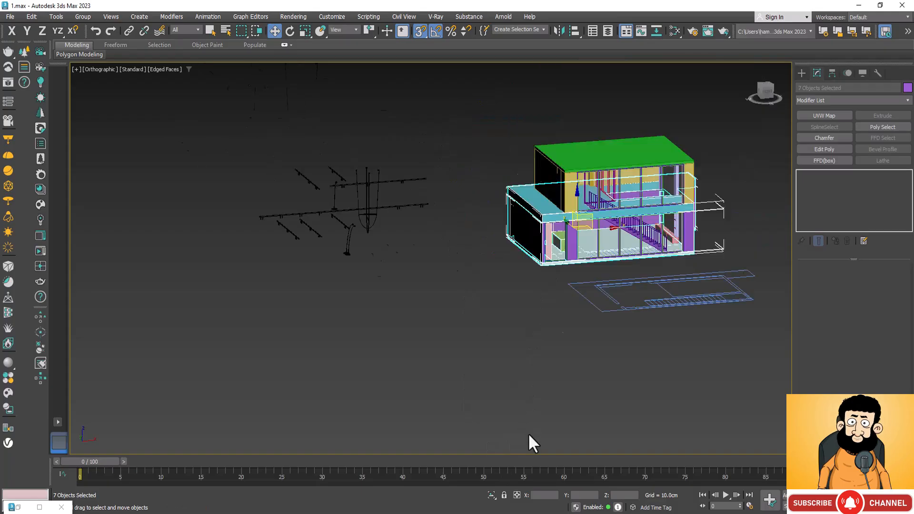
pyautogui.scroll(2, 414, 224)
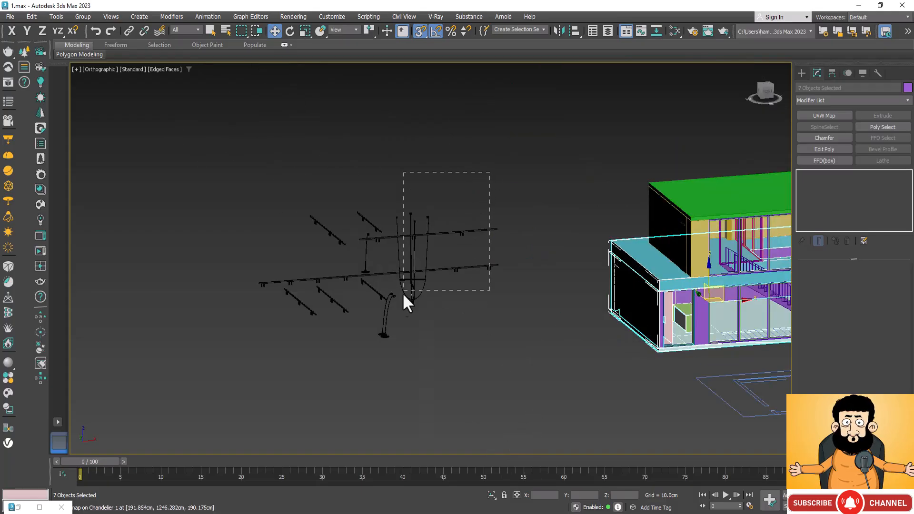
pyautogui.keyDown('ctrl'); pyautogui.moveTo(253, 365); pyautogui.dragTo(255, 365); pyautogui.keyUp('ctrl')
pyautogui.scroll(-2, 316, 300)
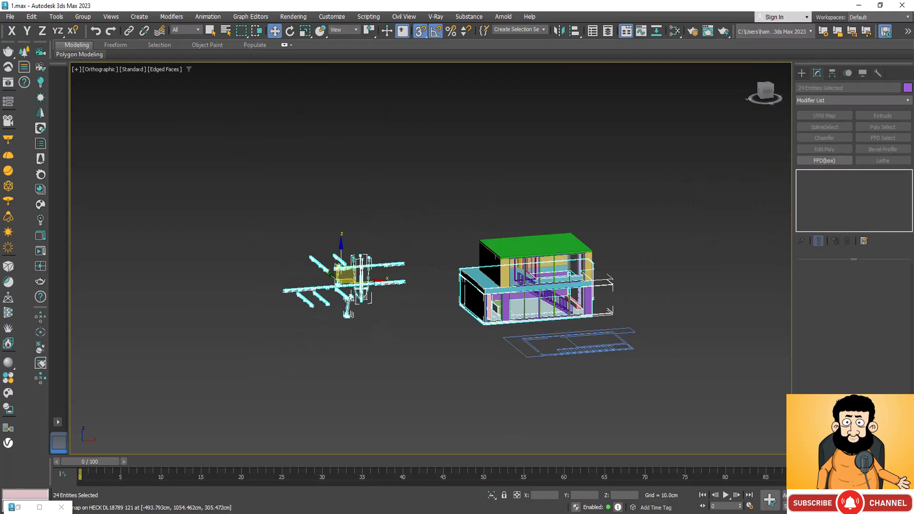
pyautogui.click(492, 495)
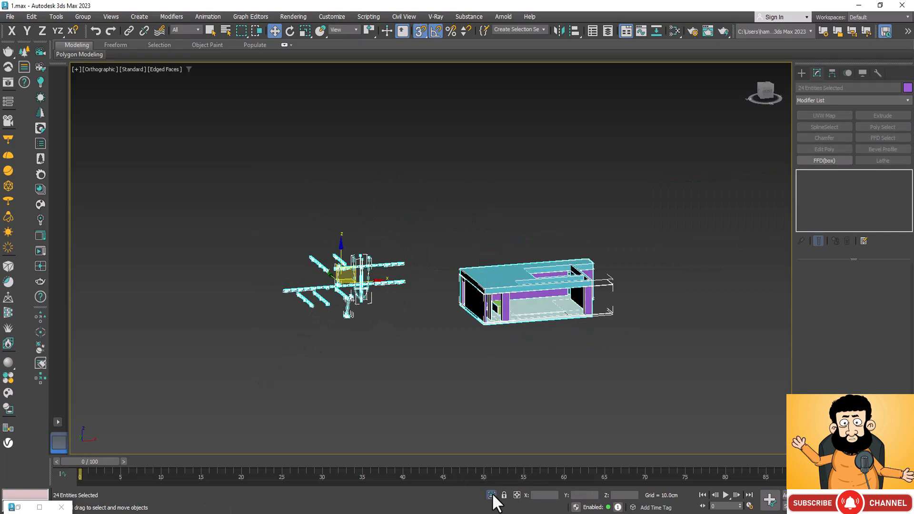
pyautogui.click(288, 190)
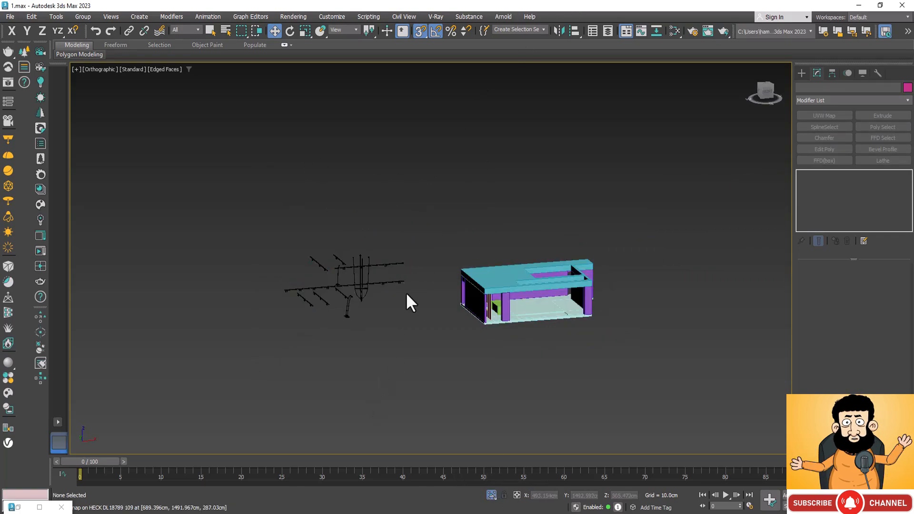
# Examine the isolated track lights beside the house and check whether the two neighbouring short rails are grouped with their spotlights.
pyautogui.scroll(5, 555, 311)
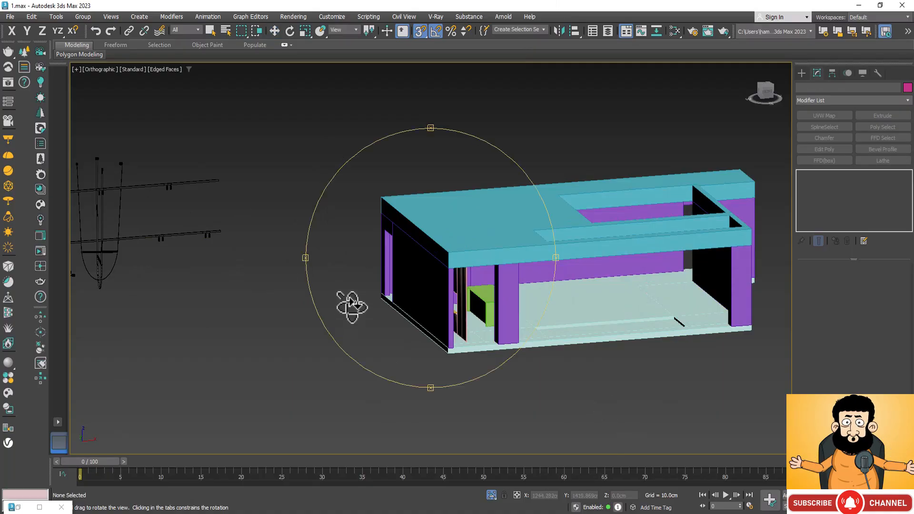
pyautogui.keyDown('alt'); pyautogui.moveTo(350, 302); pyautogui.dragTo(409, 337, button='middle'); pyautogui.keyUp('alt')
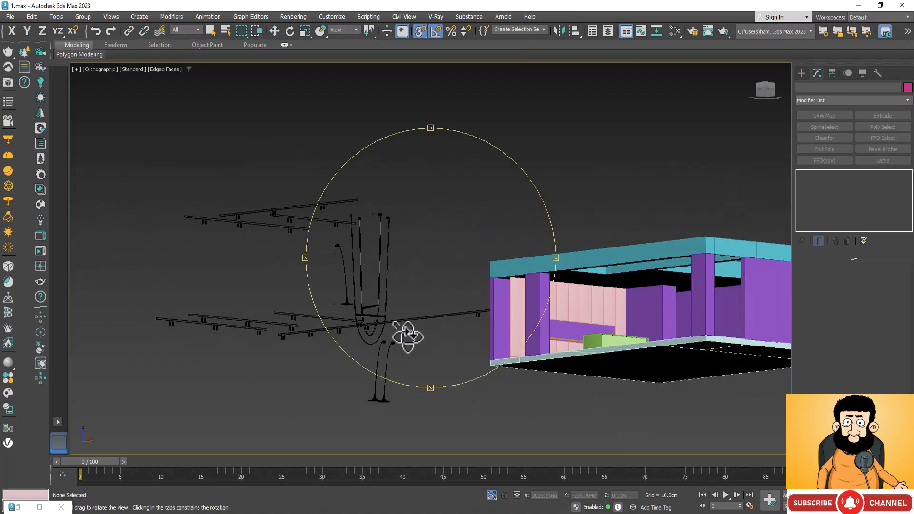
pyautogui.scroll(3, 550, 265)
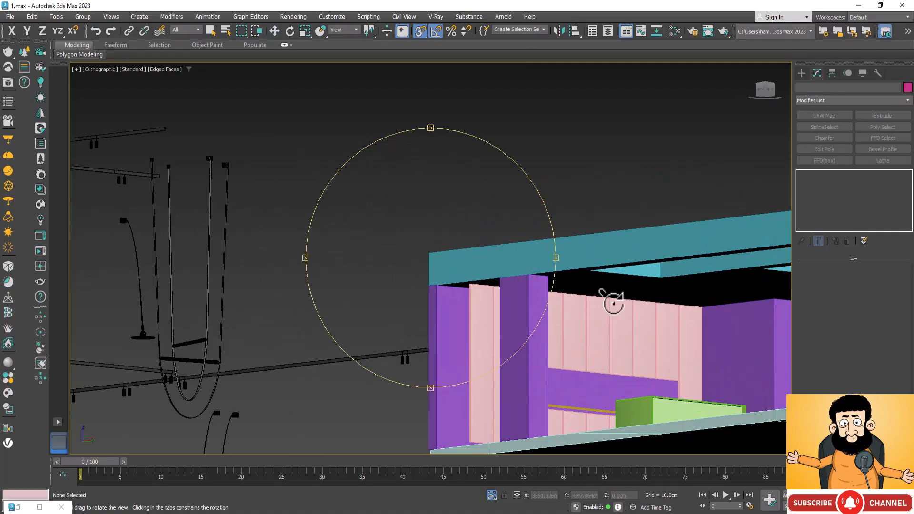
pyautogui.keyDown('alt'); pyautogui.moveTo(434, 179); pyautogui.dragTo(435, 197, button='middle'); pyautogui.keyUp('alt')
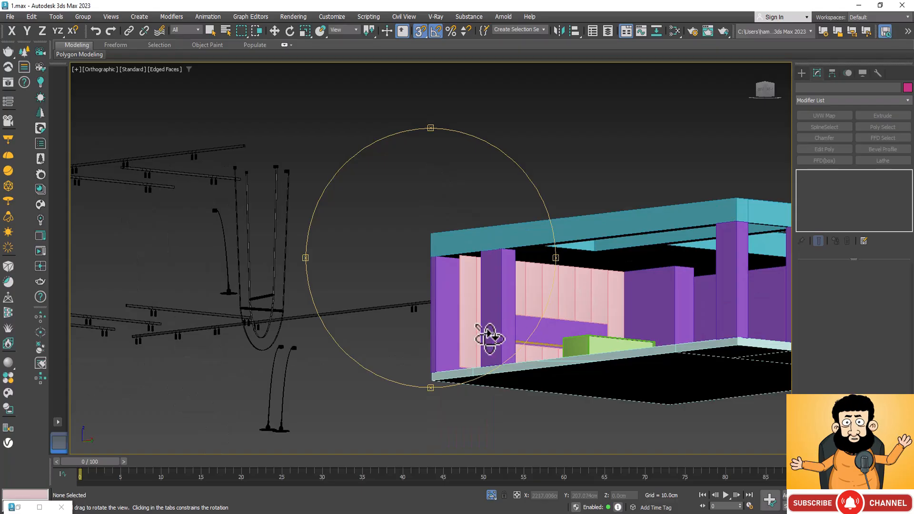
pyautogui.keyDown('alt'); pyautogui.moveTo(489, 337); pyautogui.dragTo(202, 278, button='middle'); pyautogui.keyUp('alt')
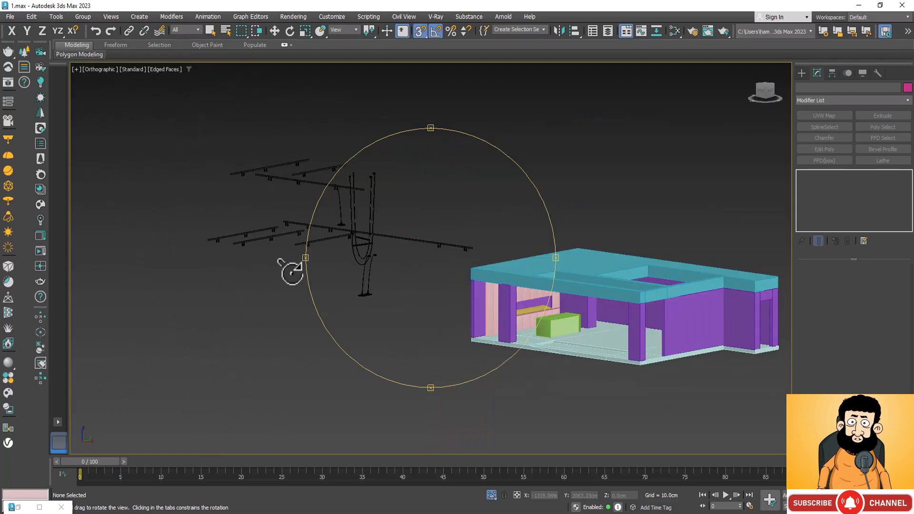
pyautogui.scroll(2, 248, 221)
pyautogui.press('w')
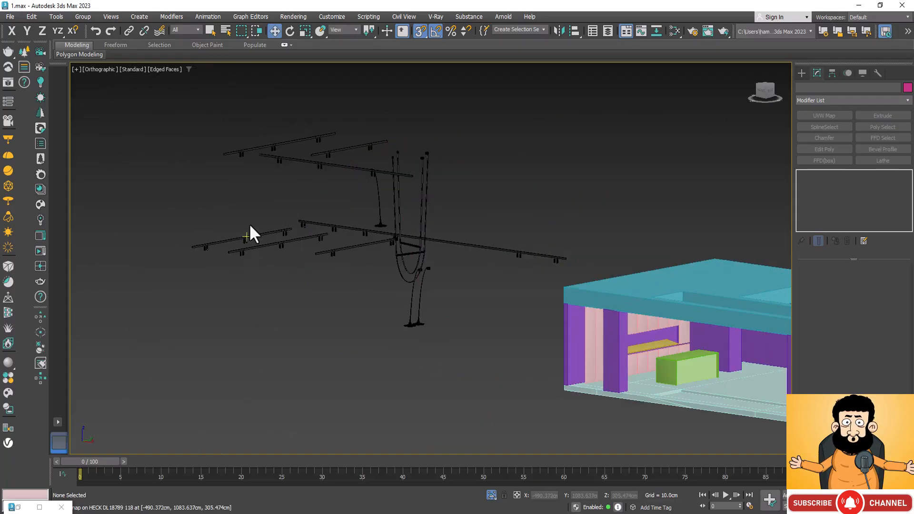
pyautogui.scroll(4, 218, 253)
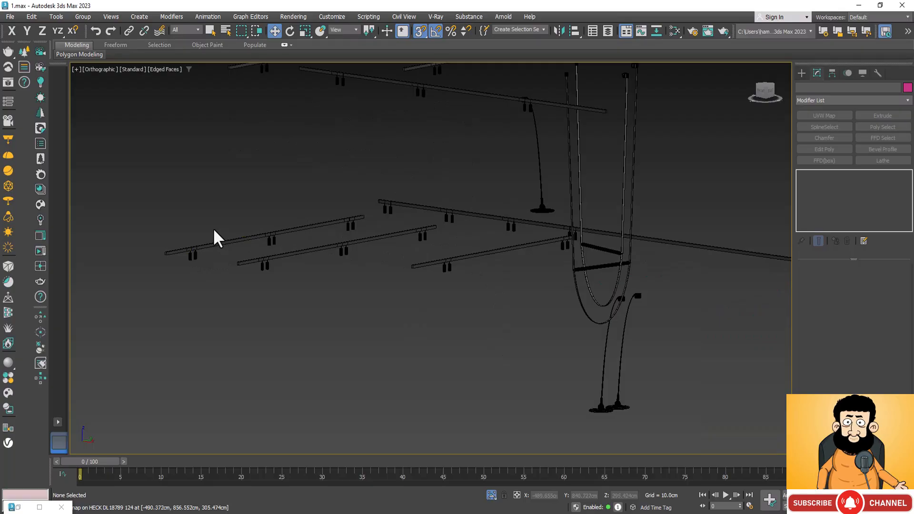
pyautogui.click(195, 247)
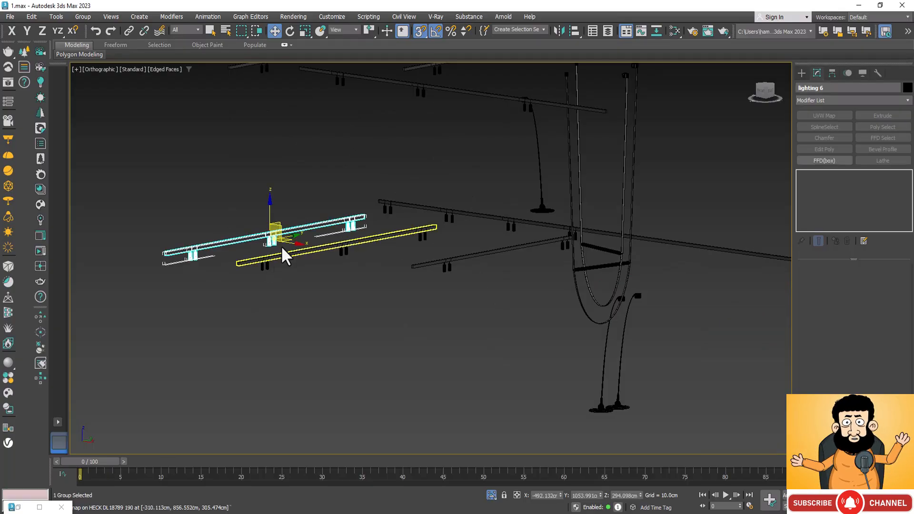
pyautogui.keyDown('ctrl'); pyautogui.click(252, 261); pyautogui.keyUp('ctrl')
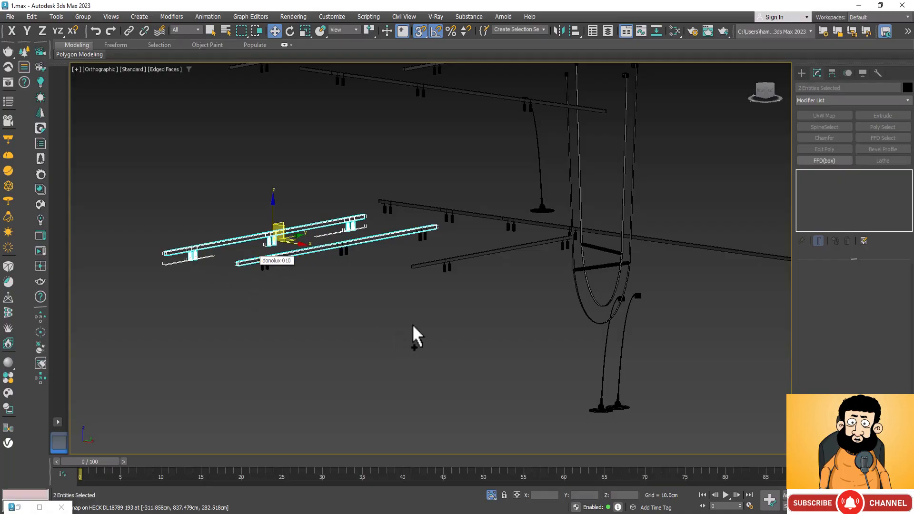
pyautogui.click(340, 288)
# Select the ungrouped short rail next to the lighting 6 group together with its three pairs of spotlights.
pyautogui.scroll(5, 316, 224)
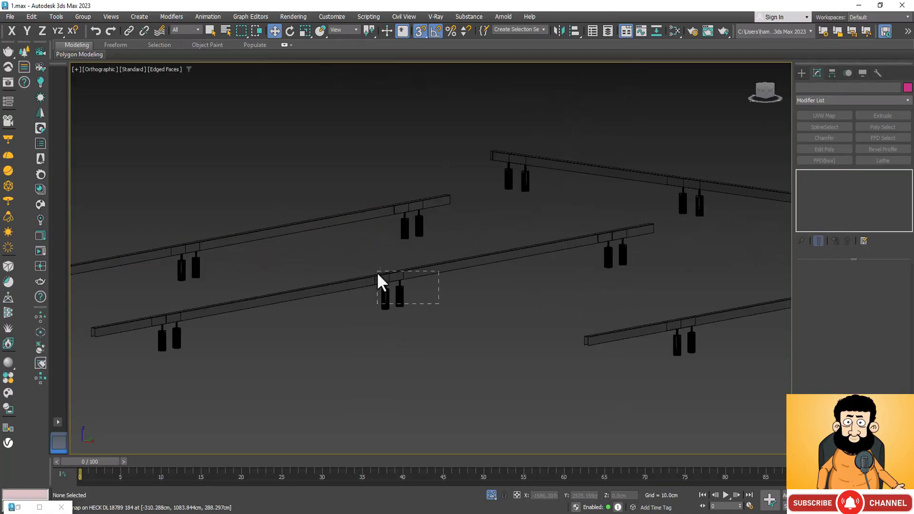
pyautogui.moveTo(438, 303); pyautogui.dragTo(378, 274)
pyautogui.keyDown('ctrl'); pyautogui.moveTo(643, 267); pyautogui.dragTo(601, 238); pyautogui.keyUp('ctrl')
pyautogui.keyDown('ctrl'); pyautogui.moveTo(163, 322); pyautogui.dragTo(164, 323); pyautogui.keyUp('ctrl')
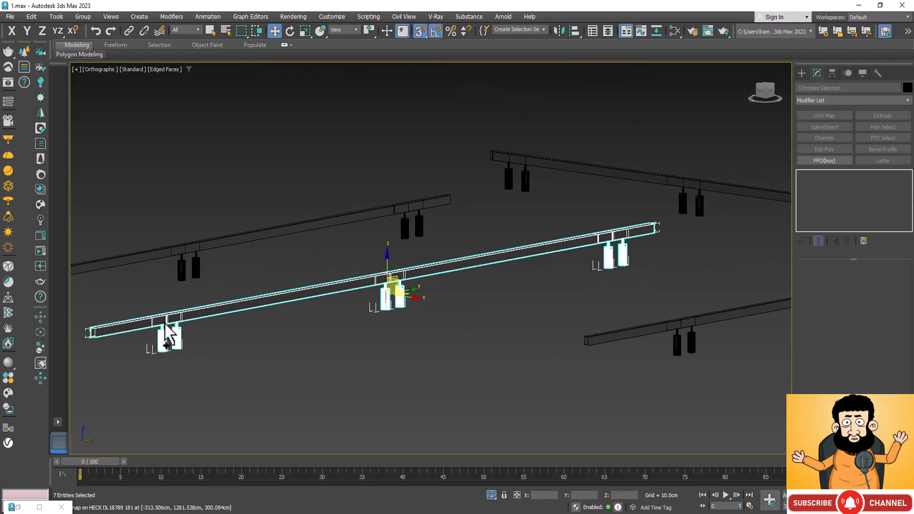
# Group the selected short rail with its three spotlight pairs under the default group name, and clear the selection.
pyautogui.click(84, 17)
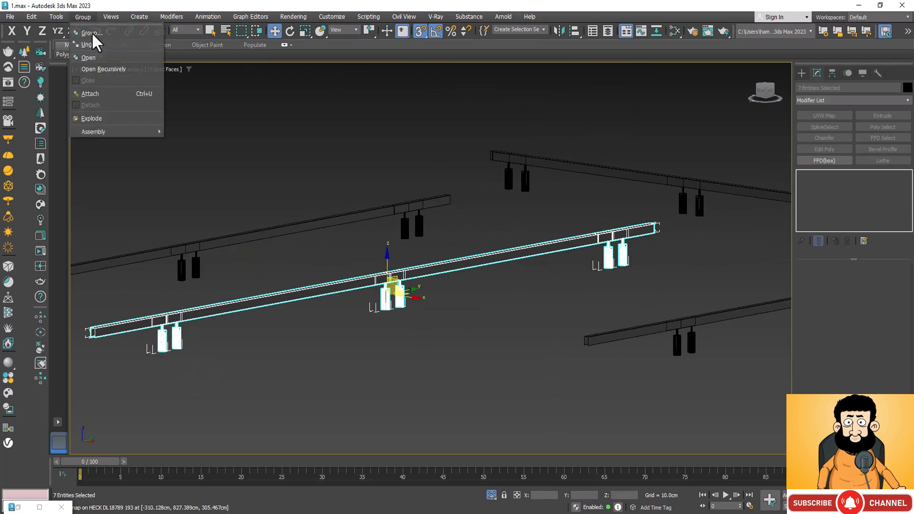
pyautogui.click(117, 33)
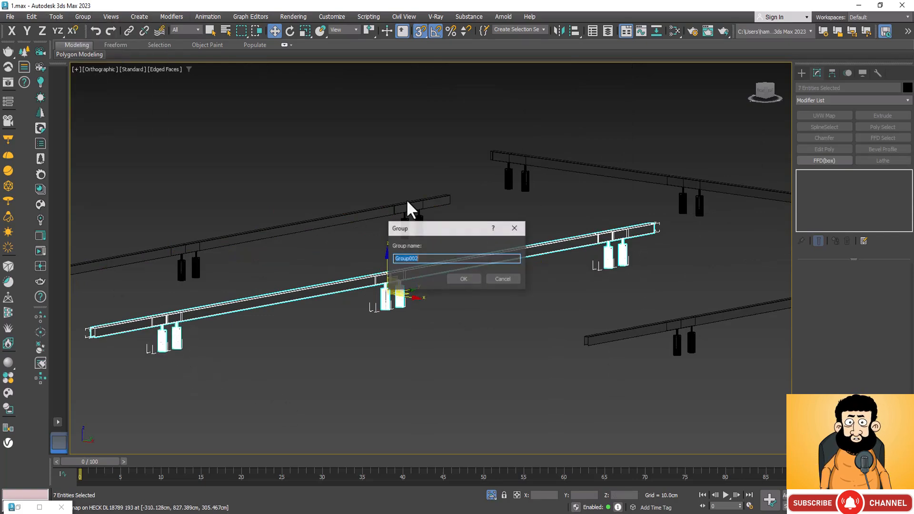
pyautogui.click(470, 277)
pyautogui.scroll(-4, 391, 270)
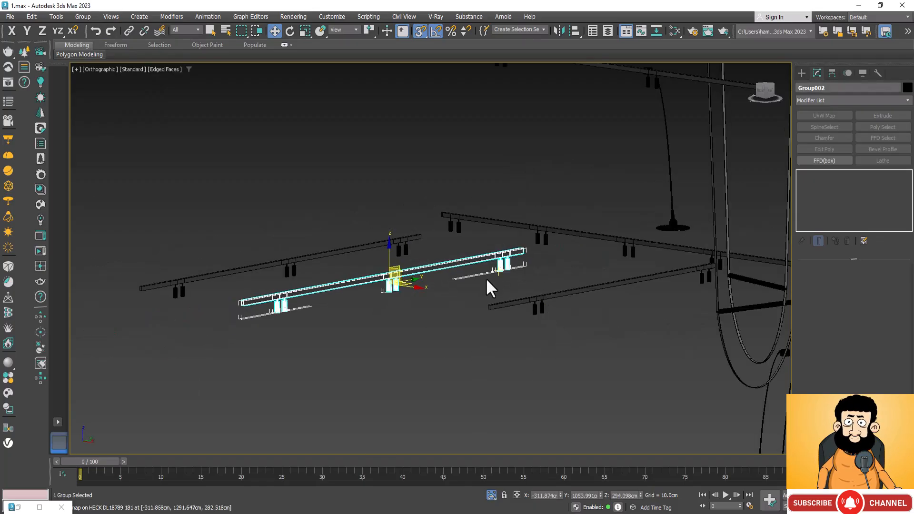
pyautogui.click(503, 293)
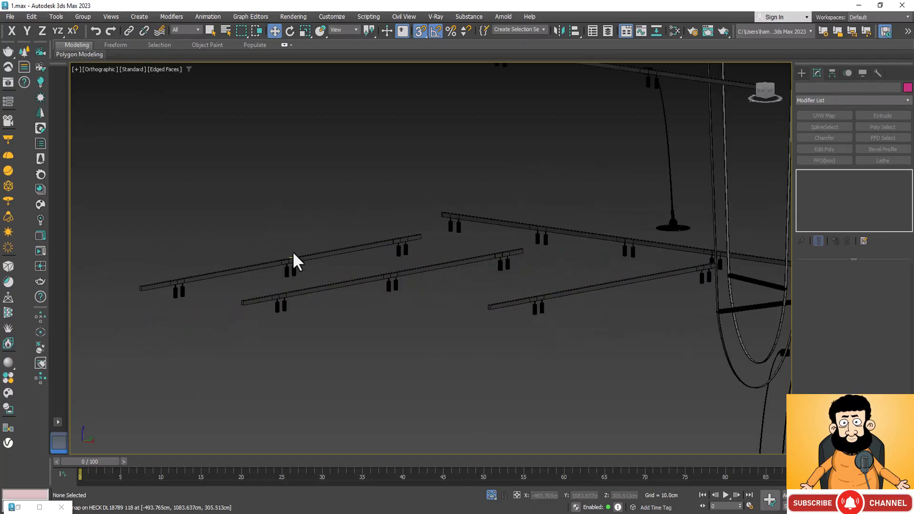
# Select the three lower parallel short track light groups beside the house, undoing a free move of them.
pyautogui.moveTo(248, 317); pyautogui.dragTo(249, 317)
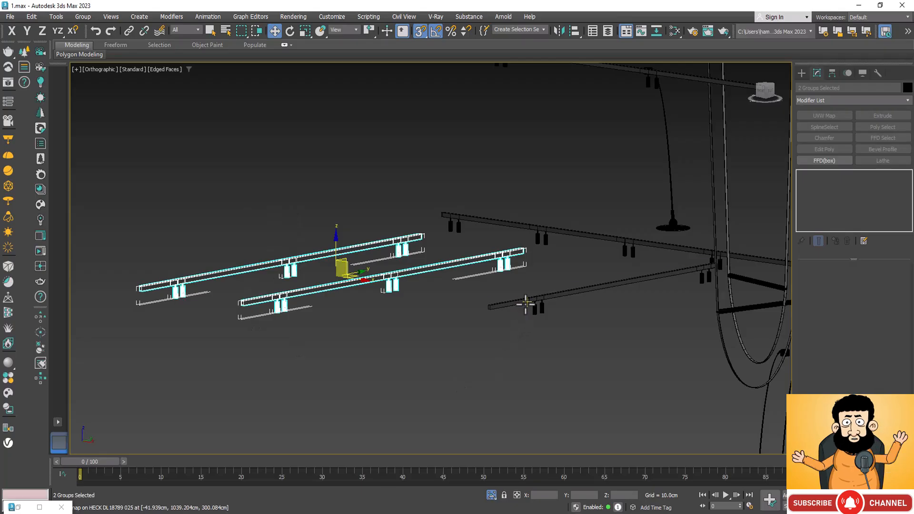
pyautogui.keyDown('ctrl'); pyautogui.moveTo(521, 310); pyautogui.dragTo(520, 312); pyautogui.keyUp('ctrl')
pyautogui.scroll(-5, 411, 290)
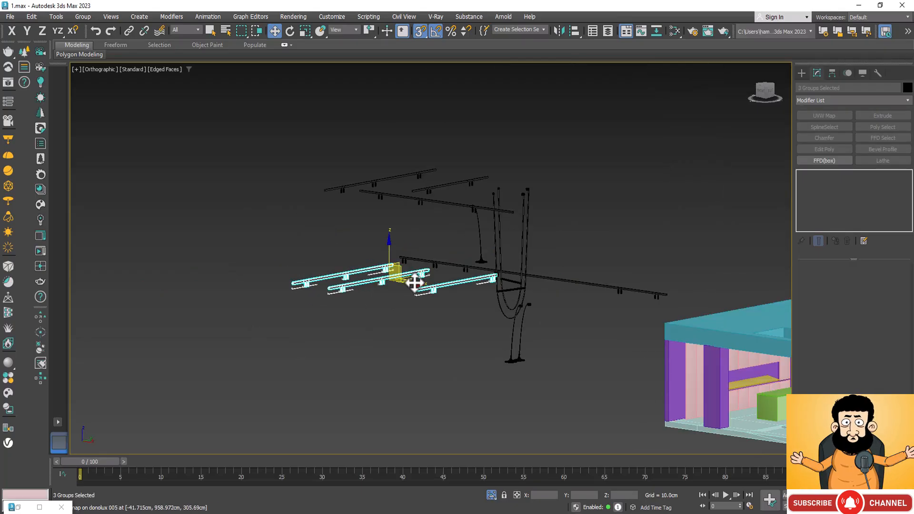
pyautogui.moveTo(414, 283); pyautogui.dragTo(618, 357)
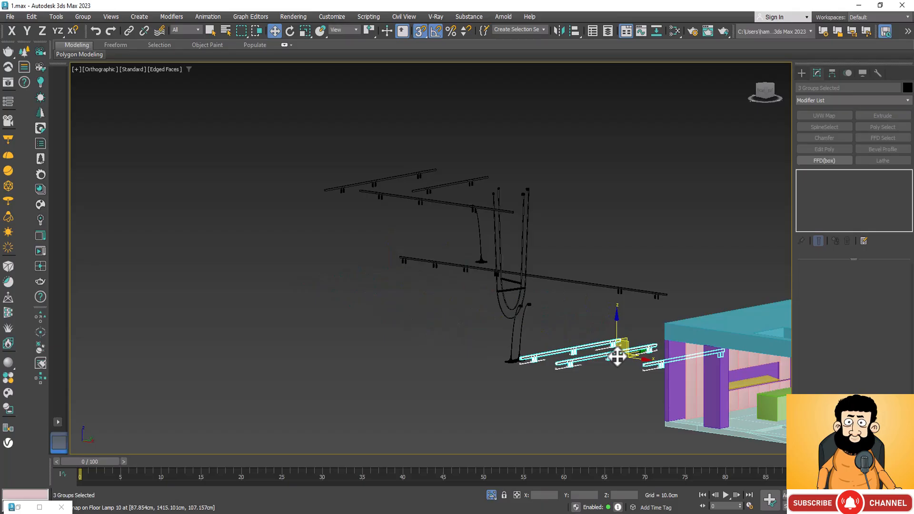
pyautogui.hotkey('ctrl', 'z')
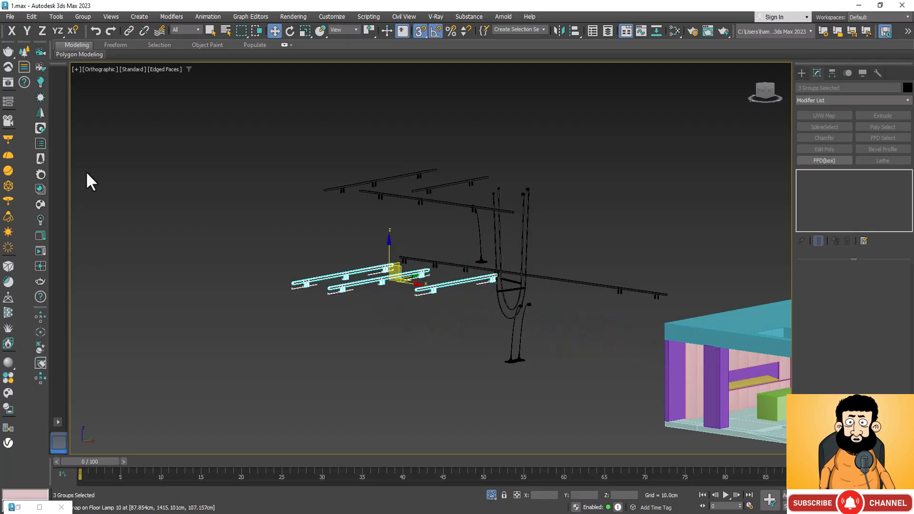
# Enable axis constraints for snapping, turn snapping off, and move the three selected track lights along X into the house's ceiling area.
pyautogui.click(72, 30)
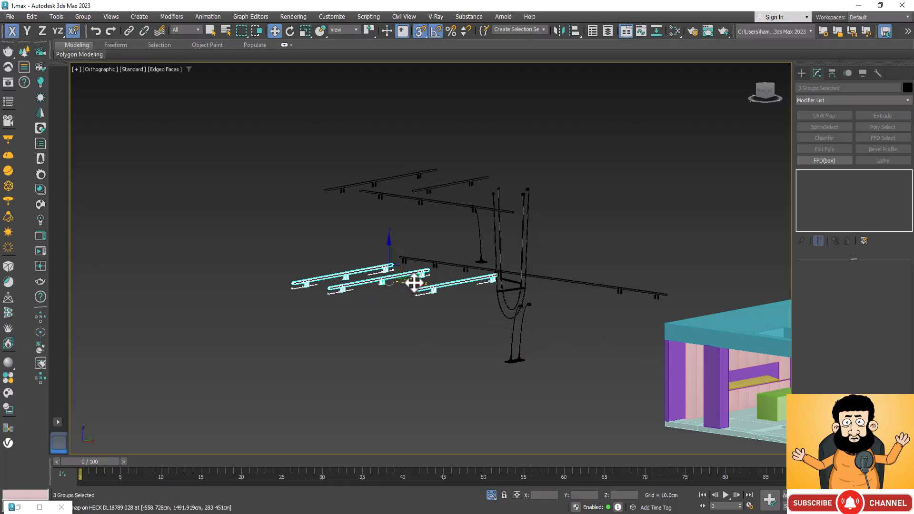
pyautogui.moveTo(414, 285); pyautogui.dragTo(864, 353)
pyautogui.press('s')
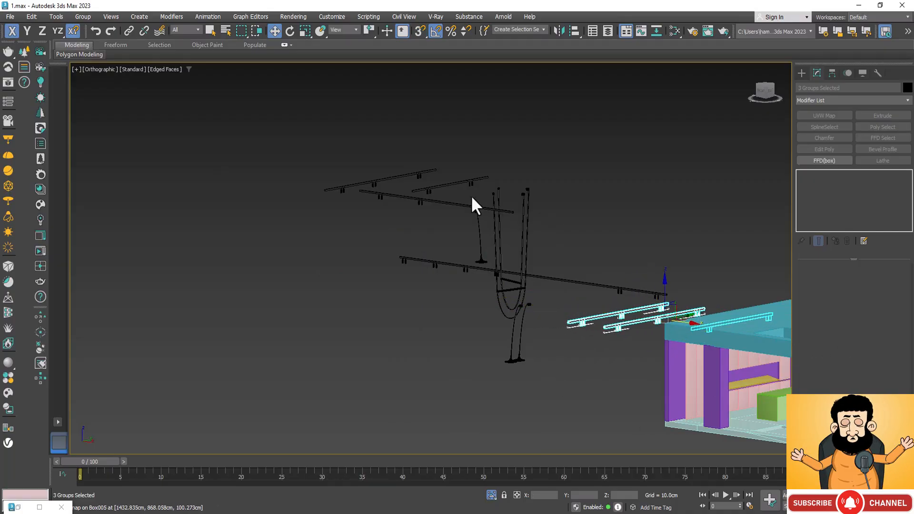
pyautogui.scroll(-5, 474, 204)
pyautogui.scroll(8, 471, 267)
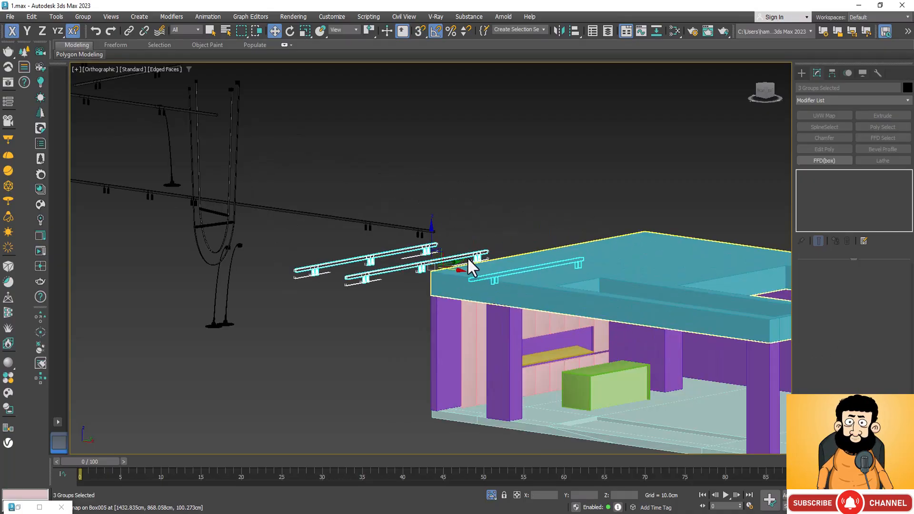
pyautogui.moveTo(459, 269); pyautogui.dragTo(666, 357)
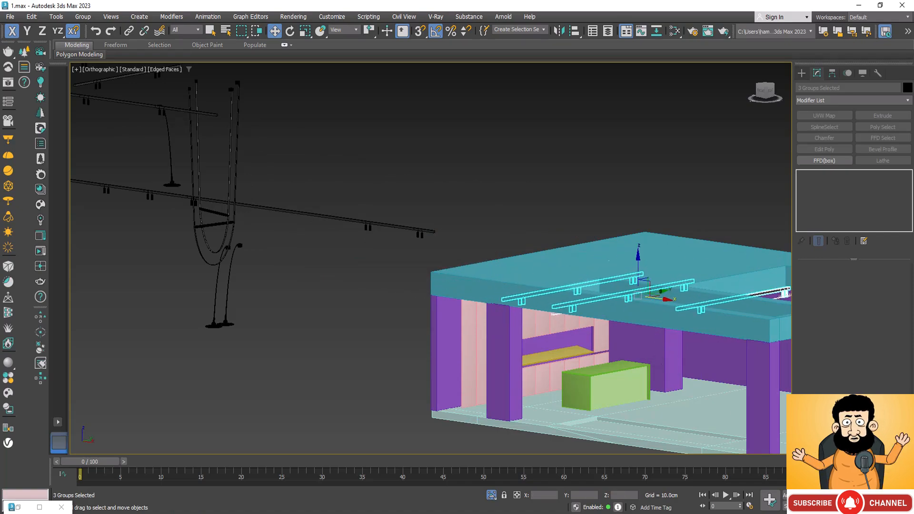
# Shift the three track lights slightly back along X towards the kitchen end of the house.
pyautogui.hotkey('ctrl', 'r')
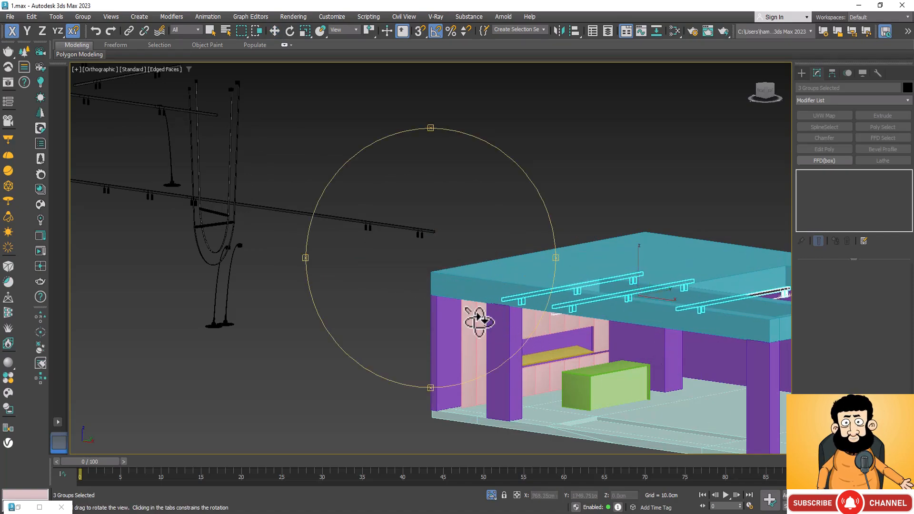
pyautogui.moveTo(479, 316); pyautogui.dragTo(496, 328)
pyautogui.press('w')
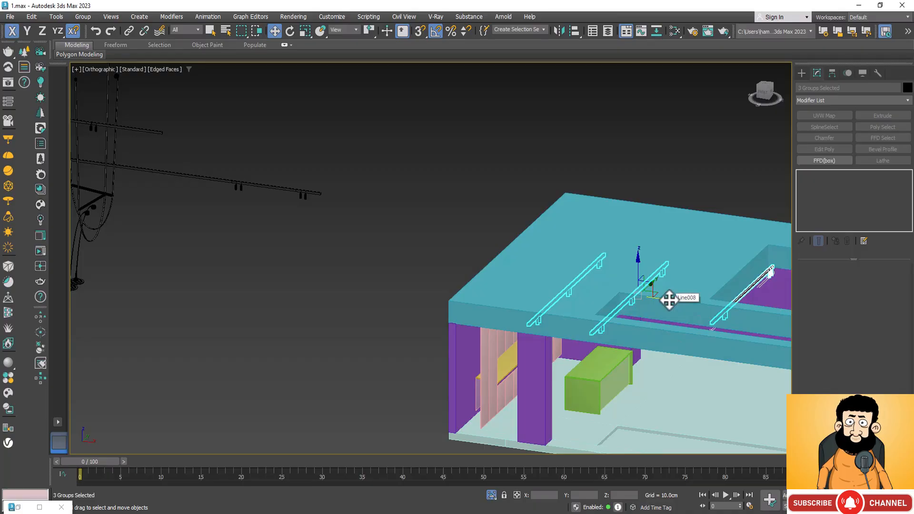
pyautogui.moveTo(669, 300); pyautogui.dragTo(664, 301)
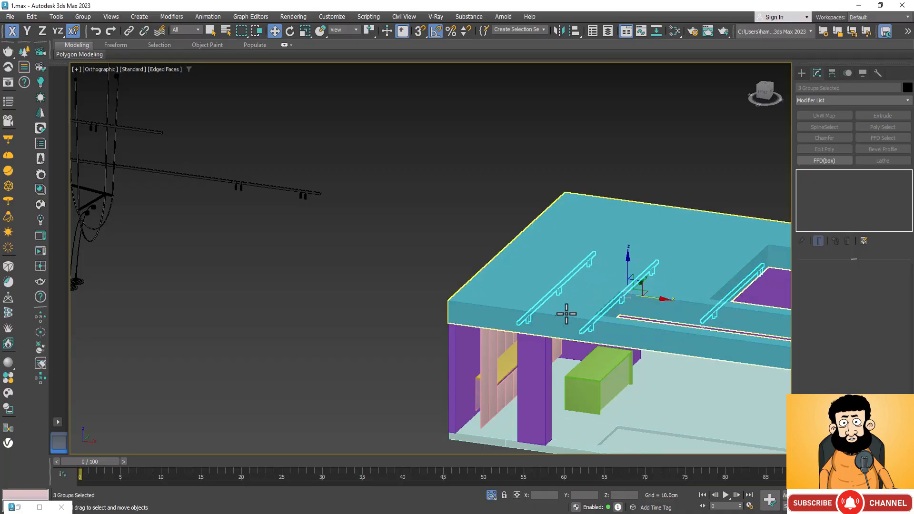
# Examine the three track lights from below and above to check their position against the ceiling slab.
pyautogui.scroll(-5, 566, 313)
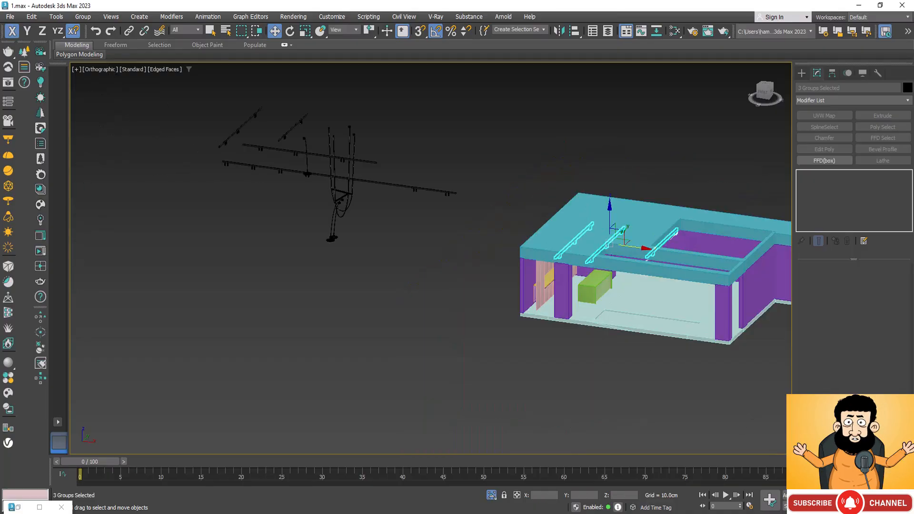
pyautogui.keyDown('alt'); pyautogui.moveTo(547, 328); pyautogui.dragTo(510, 280, button='middle'); pyautogui.keyUp('alt')
pyautogui.scroll(5, 608, 222)
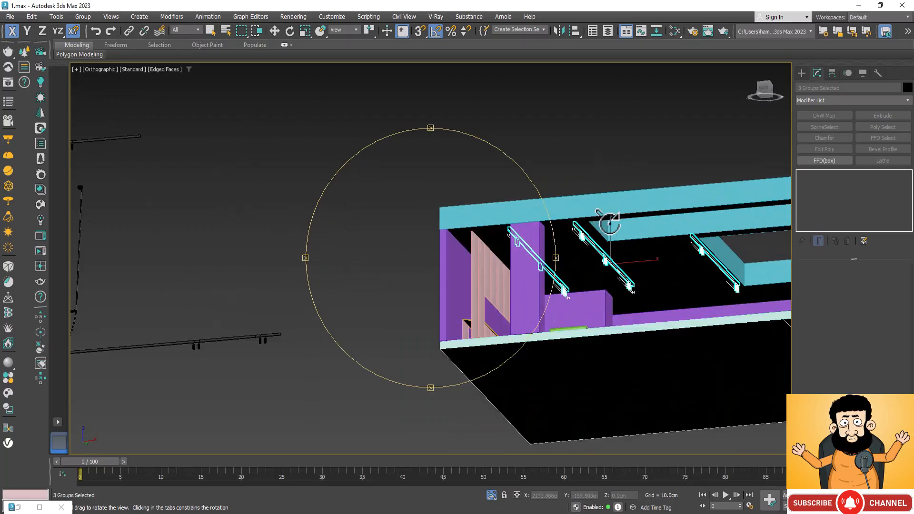
pyautogui.keyDown('alt'); pyautogui.moveTo(474, 369); pyautogui.dragTo(470, 375, button='middle'); pyautogui.keyUp('alt')
pyautogui.keyDown('alt'); pyautogui.moveTo(524, 320); pyautogui.dragTo(589, 316, button='middle'); pyautogui.keyUp('alt')
pyautogui.keyDown('alt'); pyautogui.moveTo(505, 328); pyautogui.dragTo(522, 326, button='middle'); pyautogui.keyUp('alt')
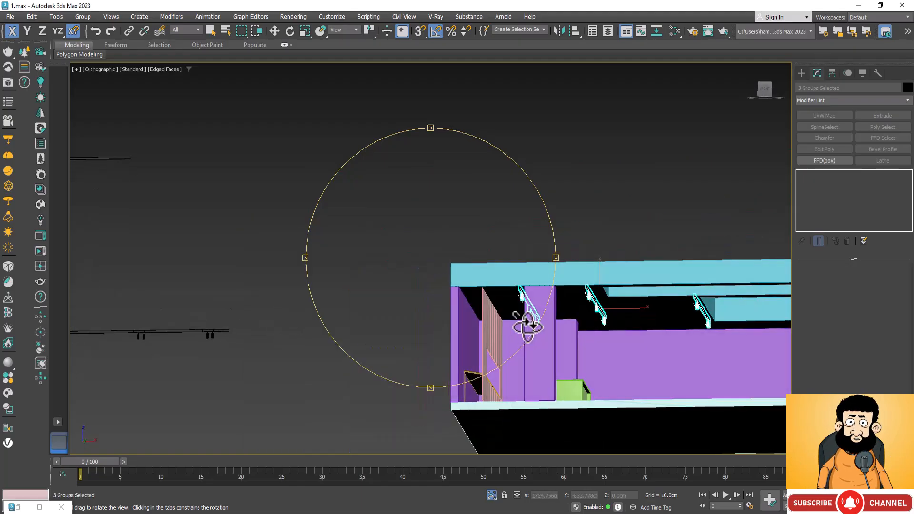
pyautogui.press('z')
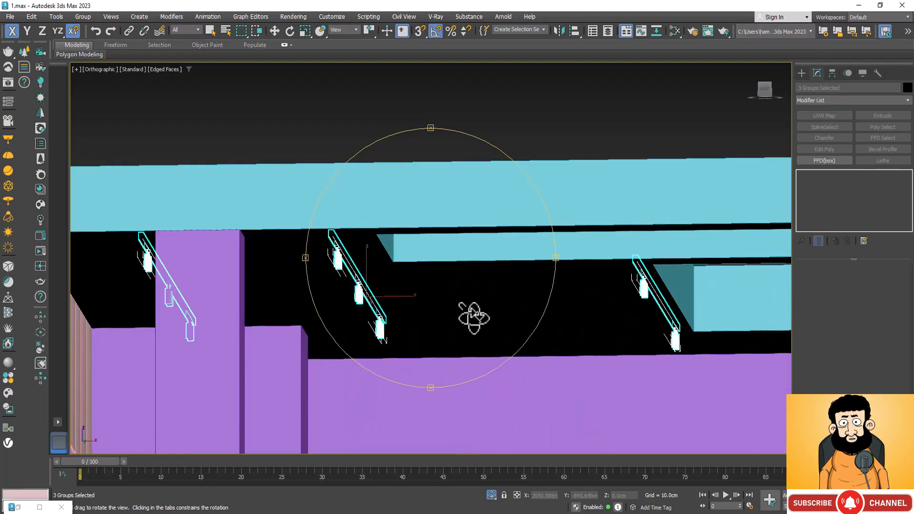
pyautogui.keyDown('alt'); pyautogui.moveTo(473, 320); pyautogui.dragTo(505, 335, button='middle'); pyautogui.keyUp('alt')
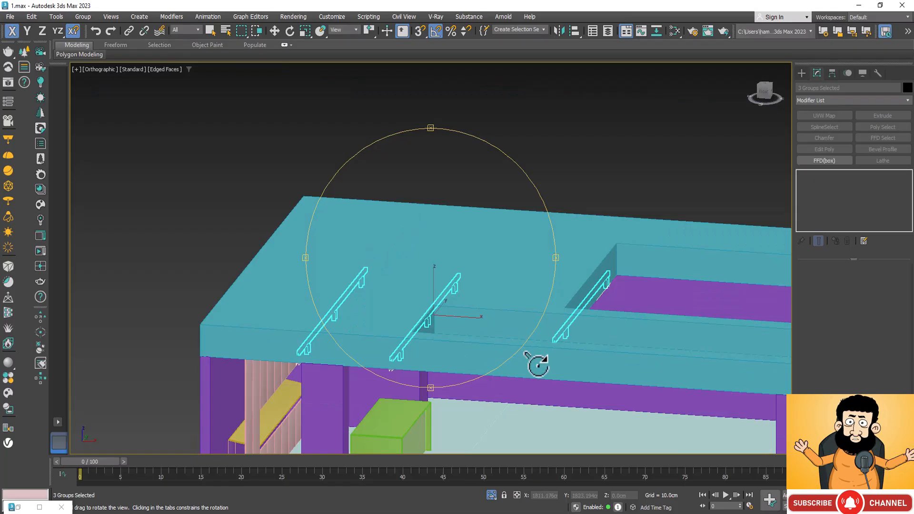
# Select the long track light group beside the house and move it along X into the house.
pyautogui.scroll(-3, 537, 363)
pyautogui.scroll(-3, 450, 281)
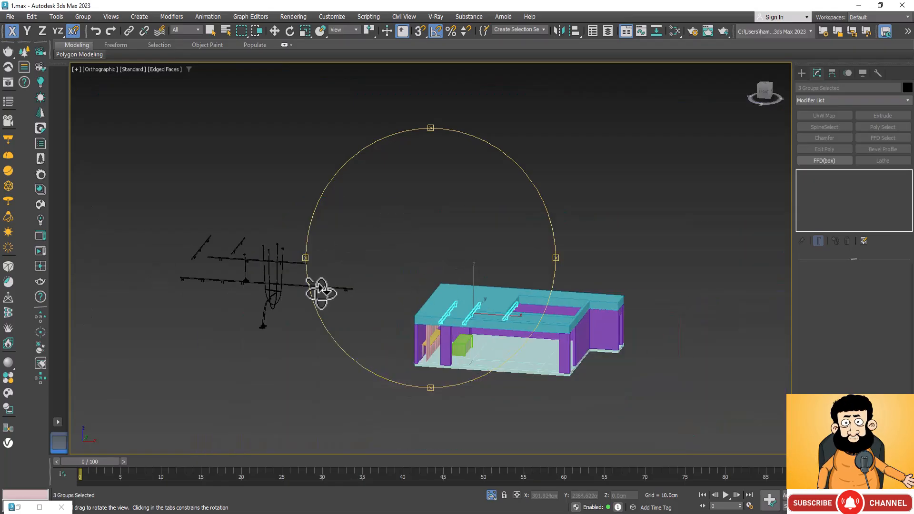
pyautogui.scroll(8, 320, 289)
pyautogui.press('w')
pyautogui.moveTo(369, 286); pyautogui.dragTo(366, 288)
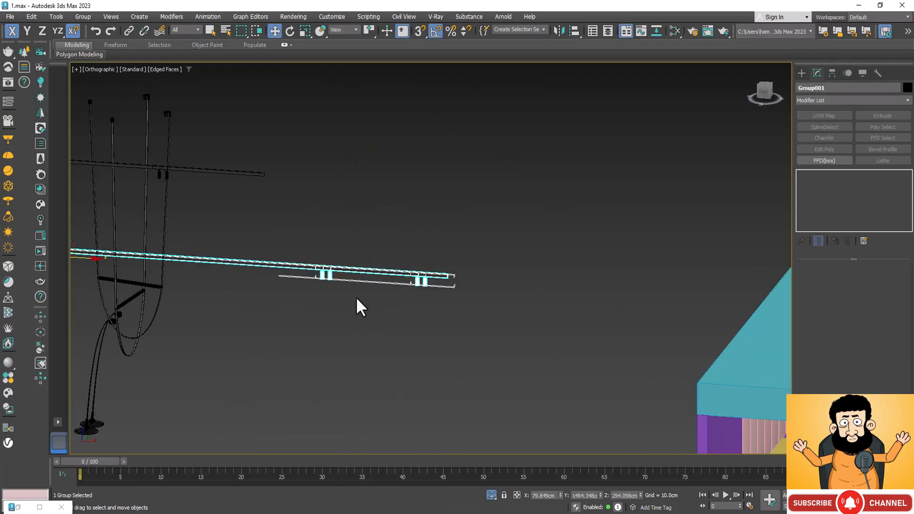
pyautogui.scroll(-4, 354, 300)
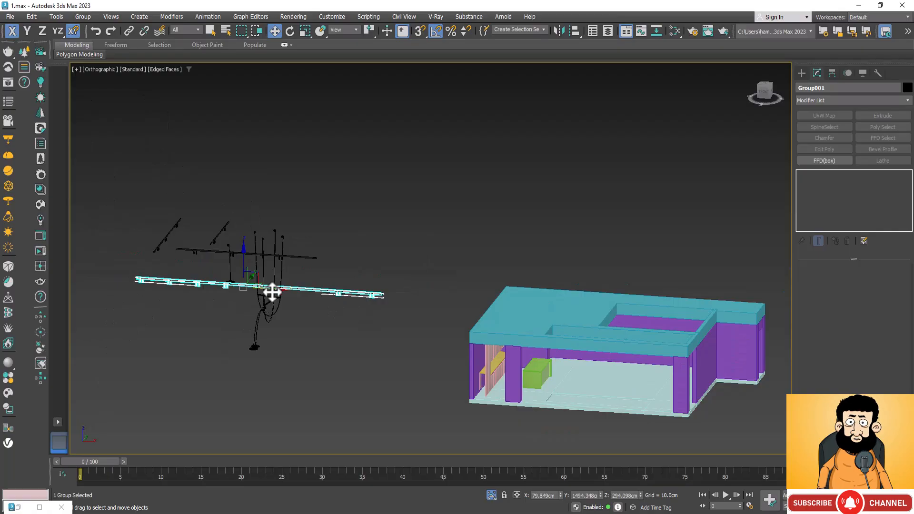
pyautogui.moveTo(273, 291); pyautogui.dragTo(654, 403)
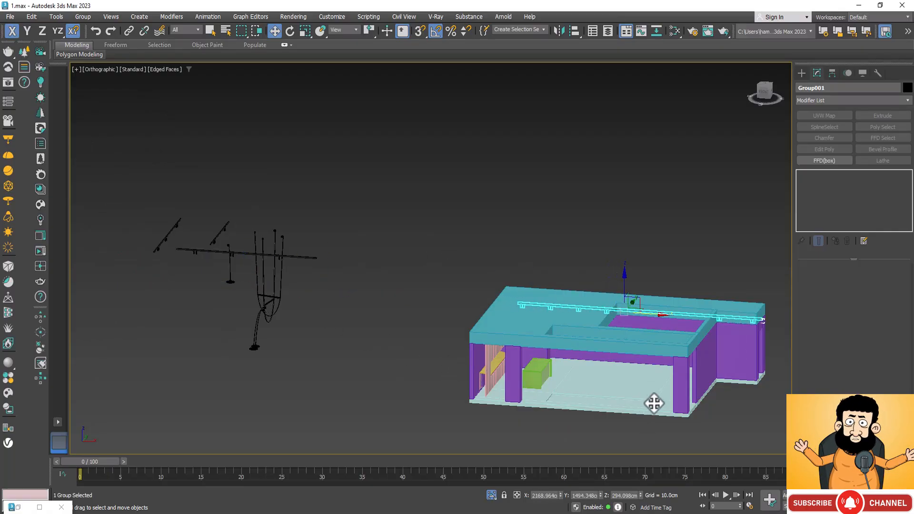
# In the top view, shift the long track light along X to about 2122.57 cm, within the ceiling slab's outline.
pyautogui.press('t')
pyautogui.press('z')
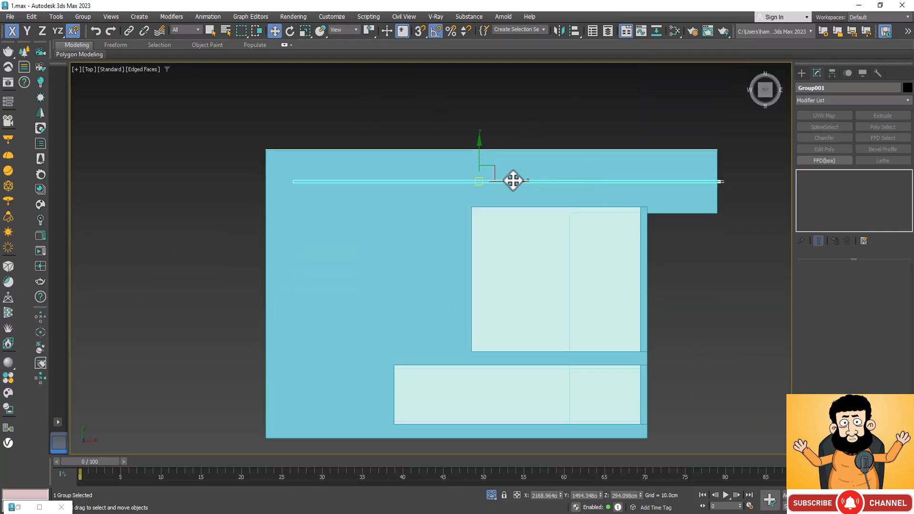
pyautogui.moveTo(516, 180); pyautogui.dragTo(501, 193)
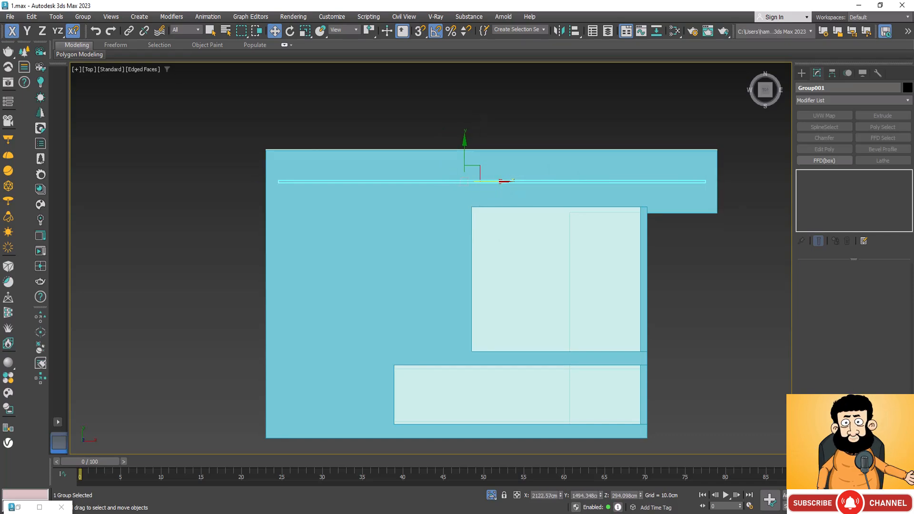
# Add the ceiling slab to the selected long track light and isolate both objects.
pyautogui.keyDown('alt'); pyautogui.moveTo(429, 373); pyautogui.dragTo(422, 240, button='middle'); pyautogui.keyUp('alt')
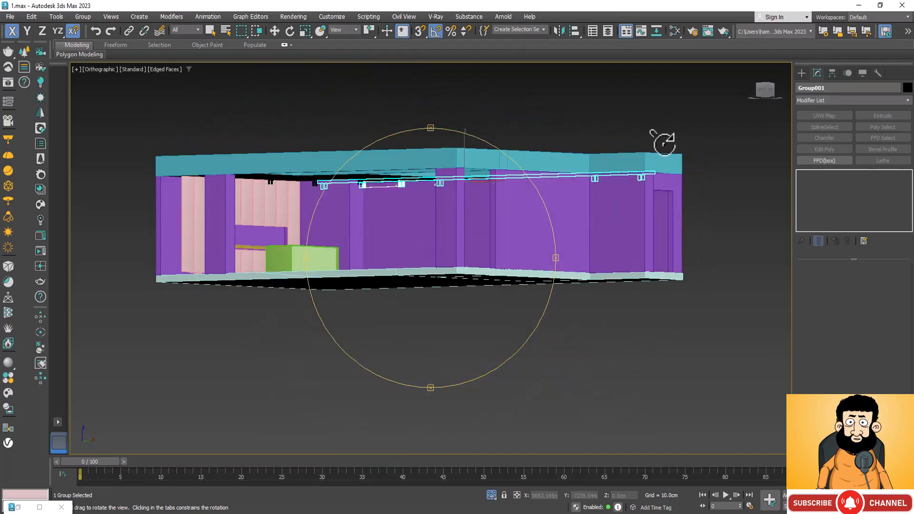
pyautogui.scroll(5, 549, 318)
pyautogui.press('w')
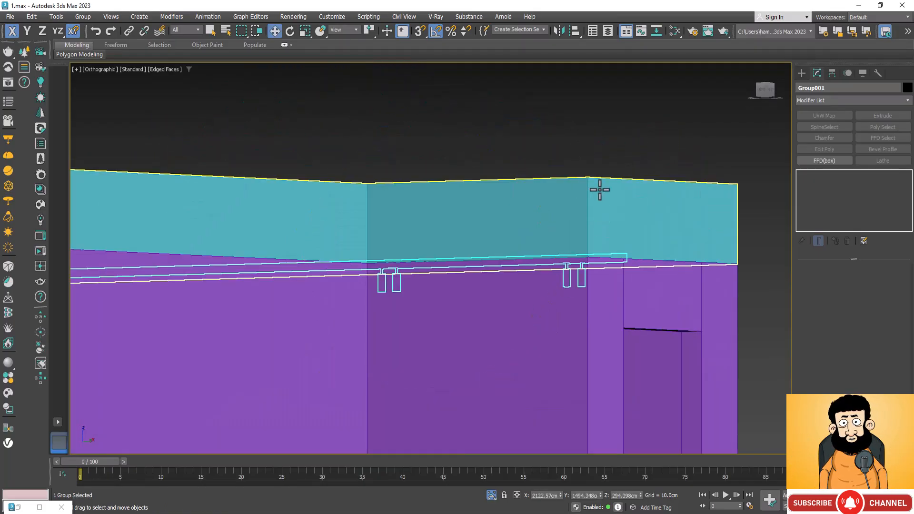
pyautogui.keyDown('ctrl'); pyautogui.click(599, 189); pyautogui.keyUp('ctrl')
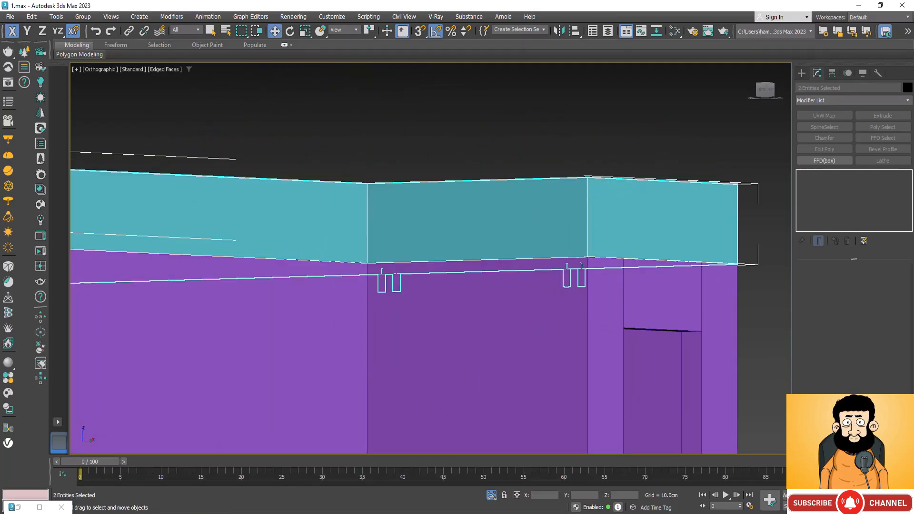
pyautogui.click(491, 494)
# Inspect in wireframe how the long rail's end sits against the underside of the ceiling slab, and return to shaded display.
pyautogui.scroll(5, 573, 260)
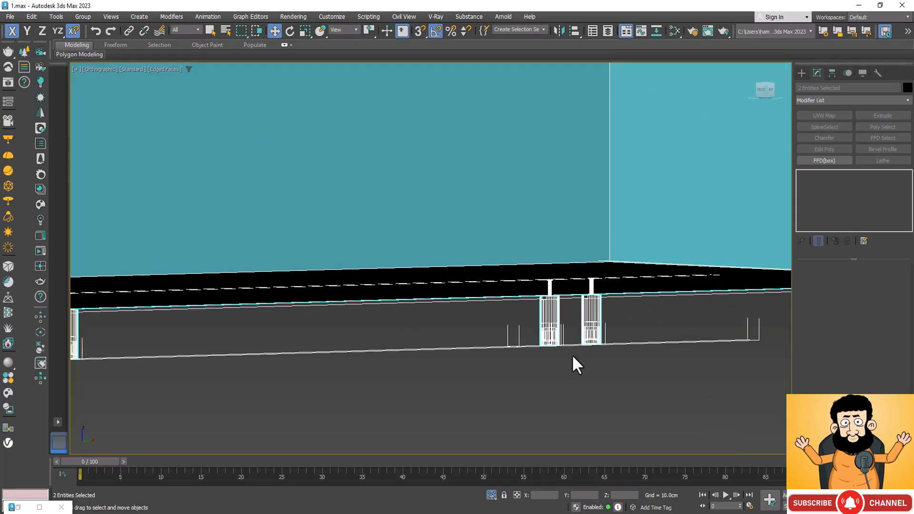
pyautogui.press('F3')
pyautogui.scroll(-3, 518, 423)
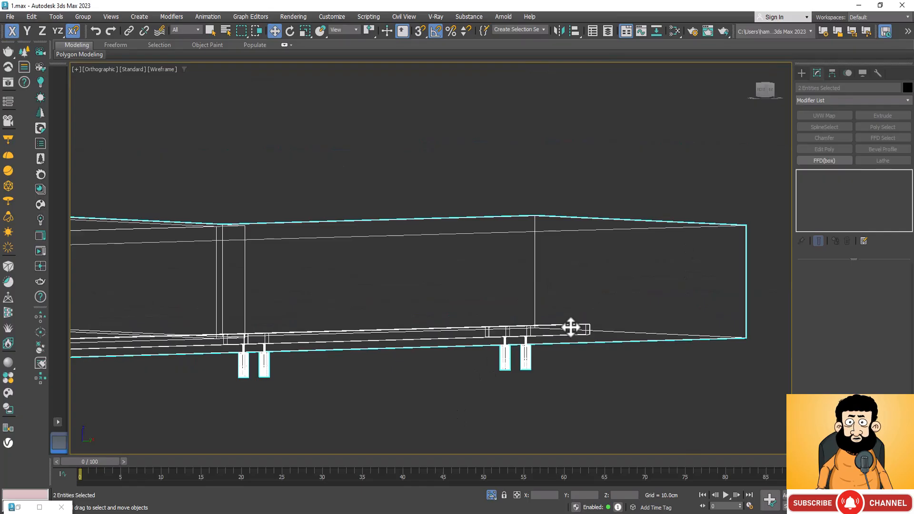
pyautogui.scroll(5, 571, 327)
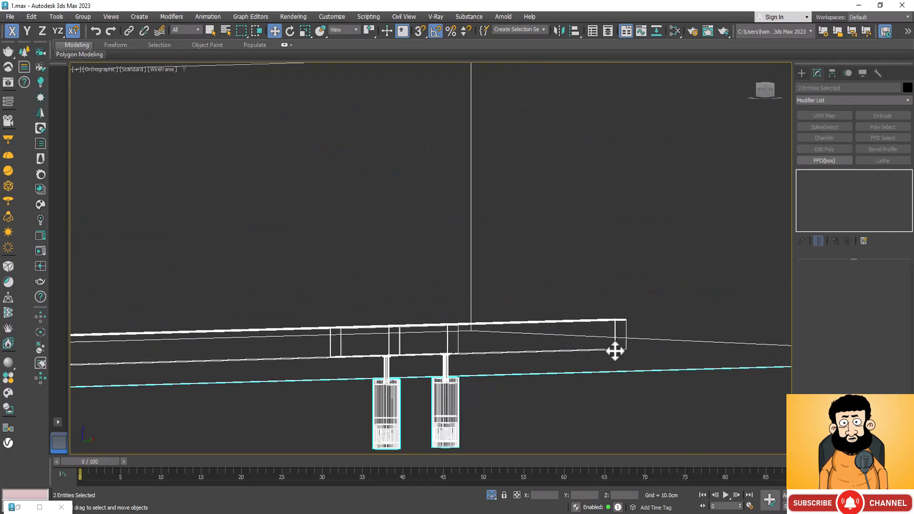
pyautogui.scroll(-4, 307, 364)
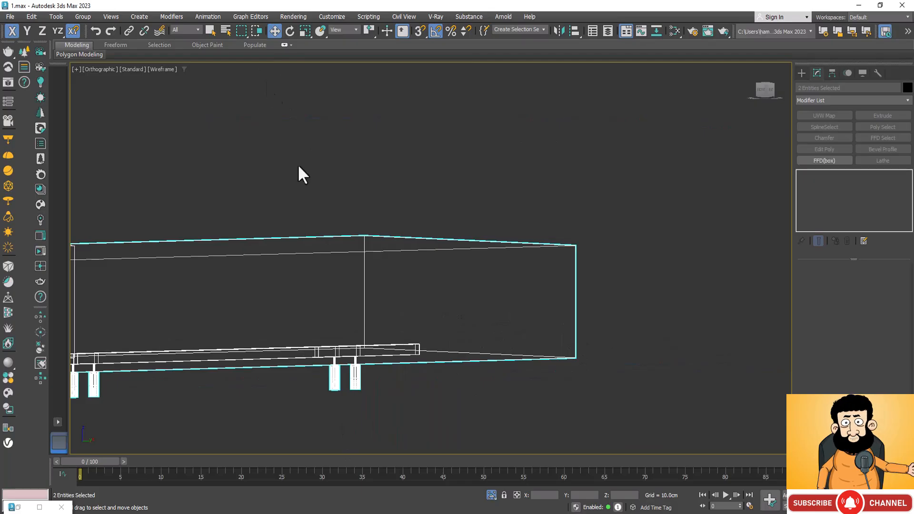
pyautogui.press('F3')
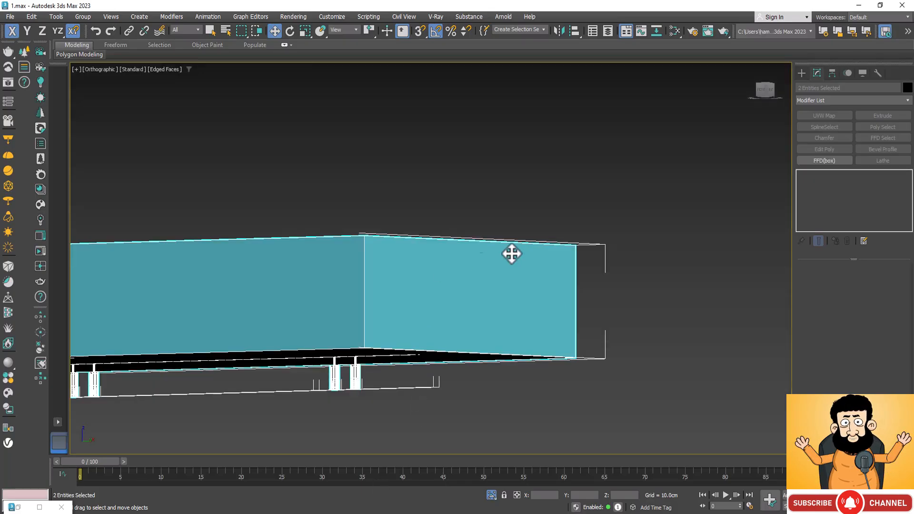
pyautogui.moveTo(512, 253)
pyautogui.keyDown('alt'); pyautogui.mouseDown(button='middle')
pyautogui.moveTo(529, 267)
pyautogui.moveTo(552, 360)
pyautogui.mouseUp(button='middle'); pyautogui.keyUp('alt')
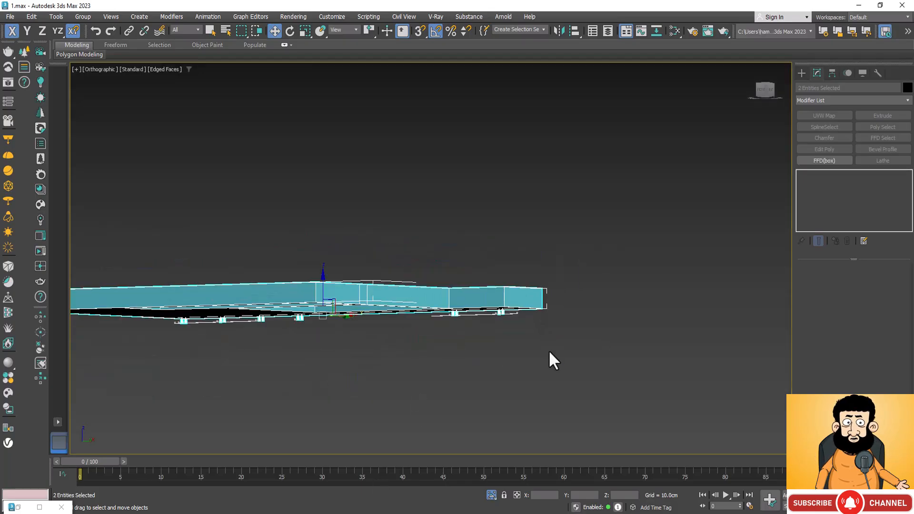
# End the isolation of the slab and track light, and bring the house's upper floor into view from above.
pyautogui.click(491, 495)
pyautogui.scroll(-3, 566, 261)
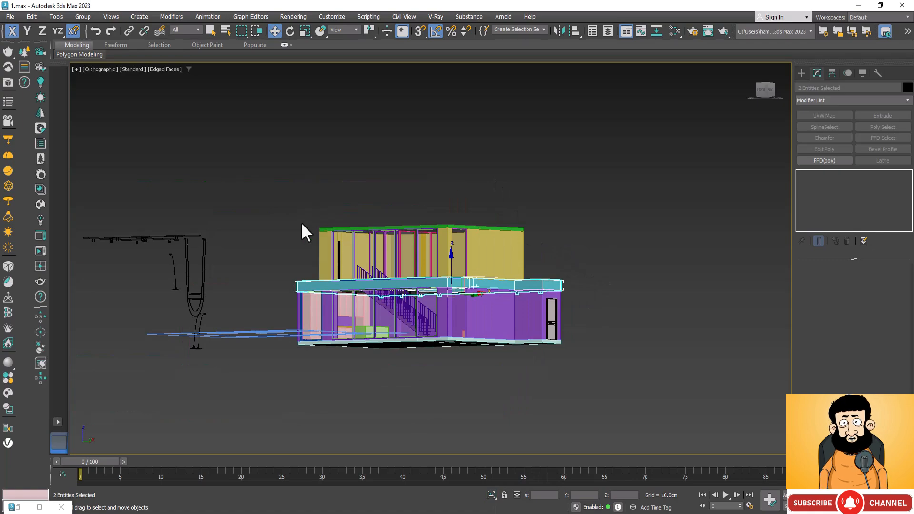
pyautogui.scroll(5, 300, 221)
pyautogui.scroll(-4, 375, 151)
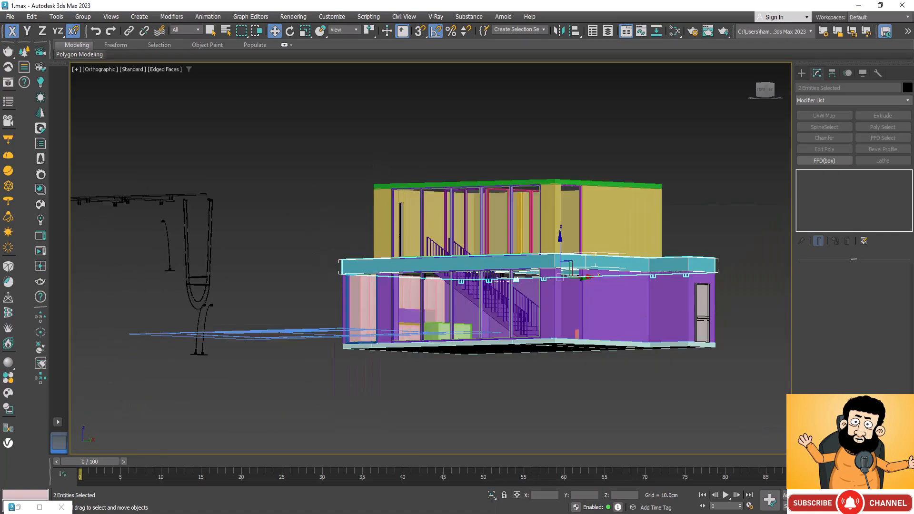
pyautogui.keyDown('alt'); pyautogui.moveTo(493, 350); pyautogui.dragTo(454, 281, button='middle'); pyautogui.keyUp('alt')
pyautogui.scroll(3, 464, 315)
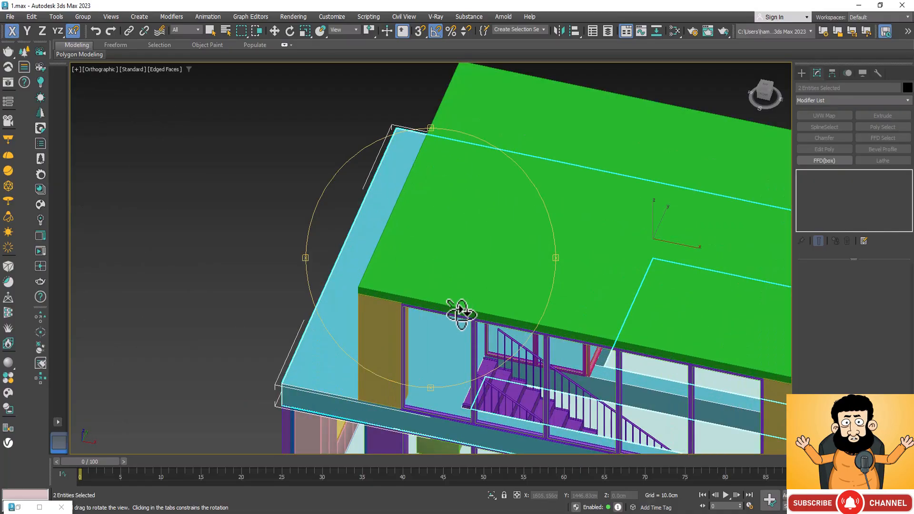
pyautogui.rightClick(183, 195)
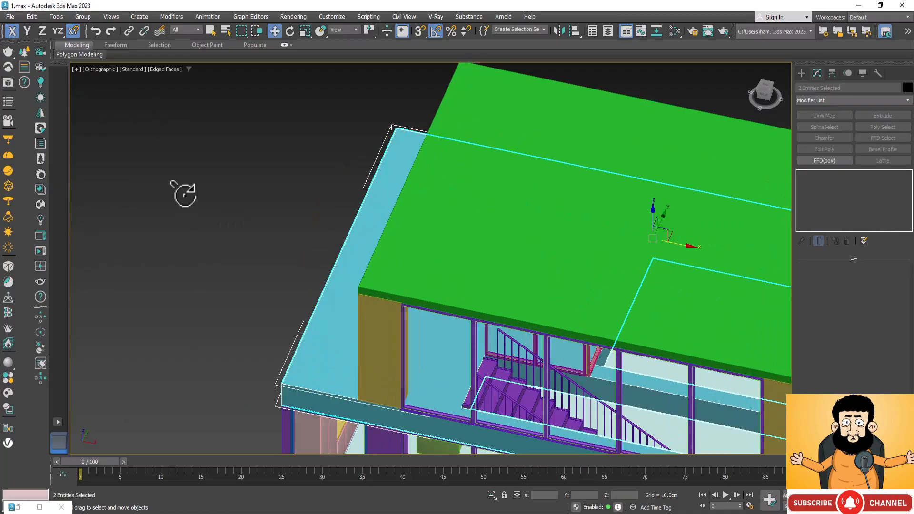
pyautogui.click(532, 97)
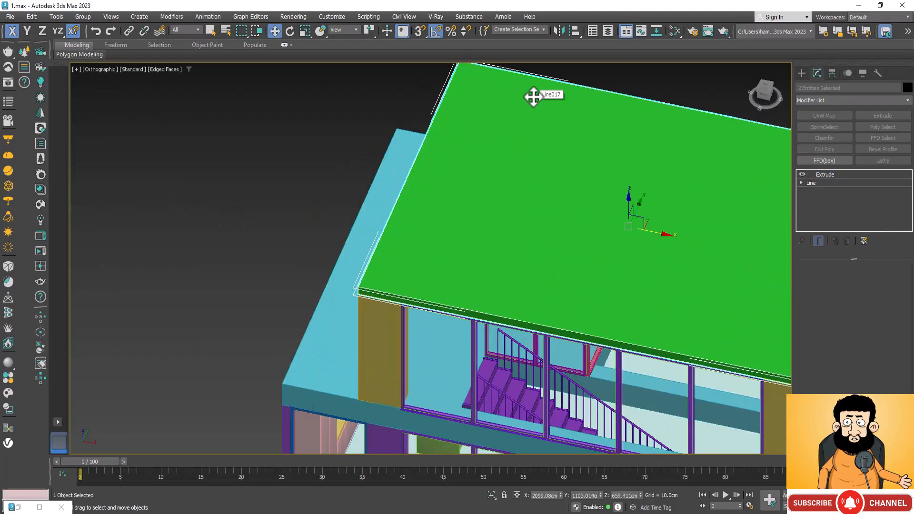
pyautogui.keyDown('ctrl'); pyautogui.click(376, 333); pyautogui.keyUp('ctrl')
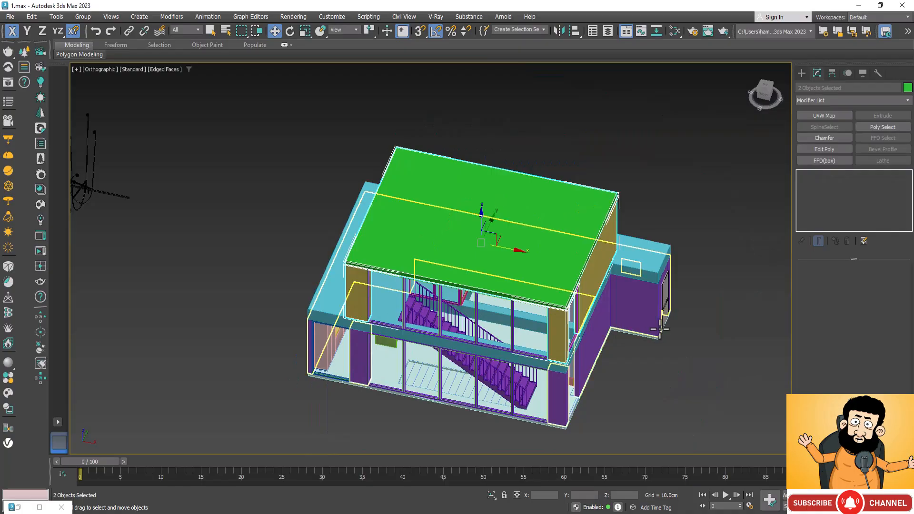
pyautogui.scroll(-6, 489, 265)
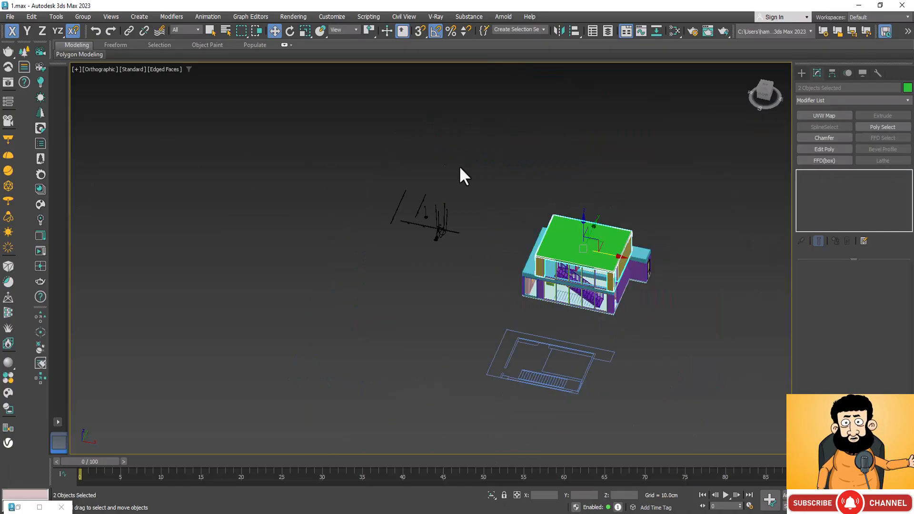
pyautogui.click(453, 196)
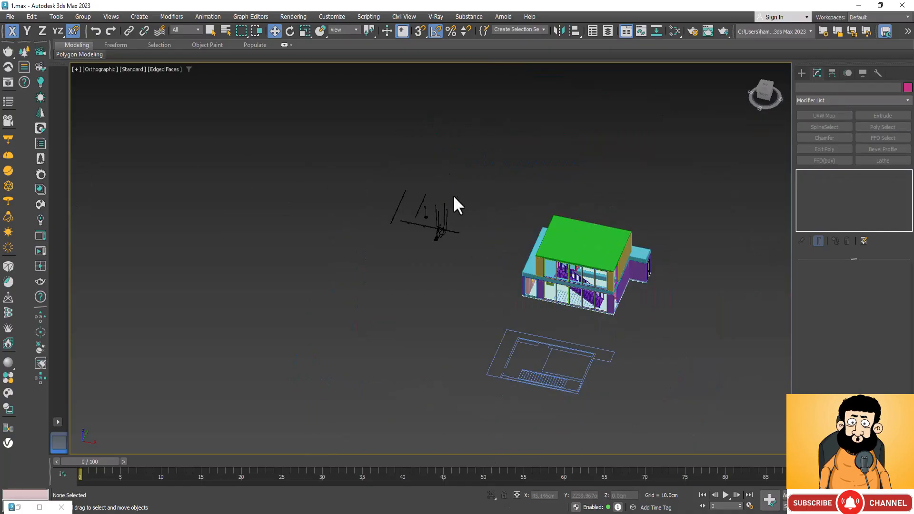
# Select the green roof slab, the upper-floor walls and all the light fixtures beside the house, and isolate them.
pyautogui.scroll(6, 553, 242)
pyautogui.click(554, 242)
pyautogui.keyDown('ctrl'); pyautogui.click(483, 343); pyautogui.keyUp('ctrl')
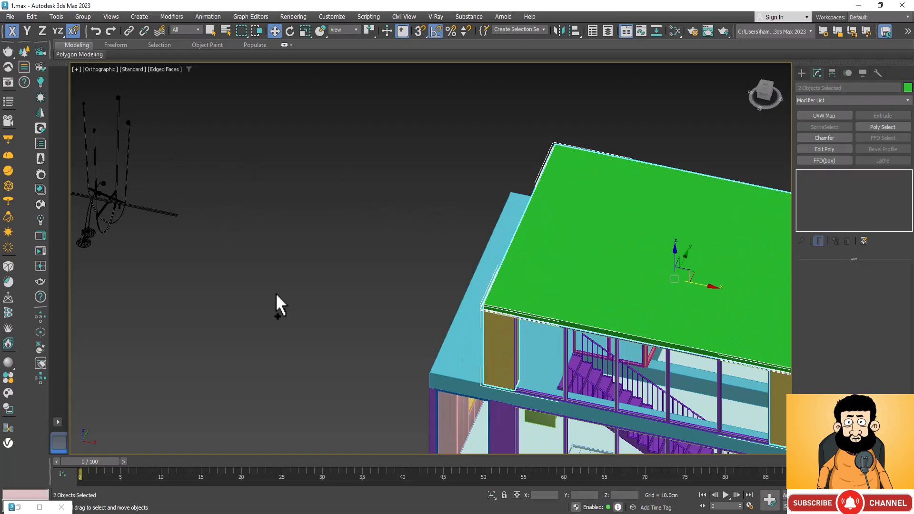
pyautogui.scroll(-6, 267, 228)
pyautogui.moveTo(111, 313); pyautogui.dragTo(98, 311)
pyautogui.click(492, 495)
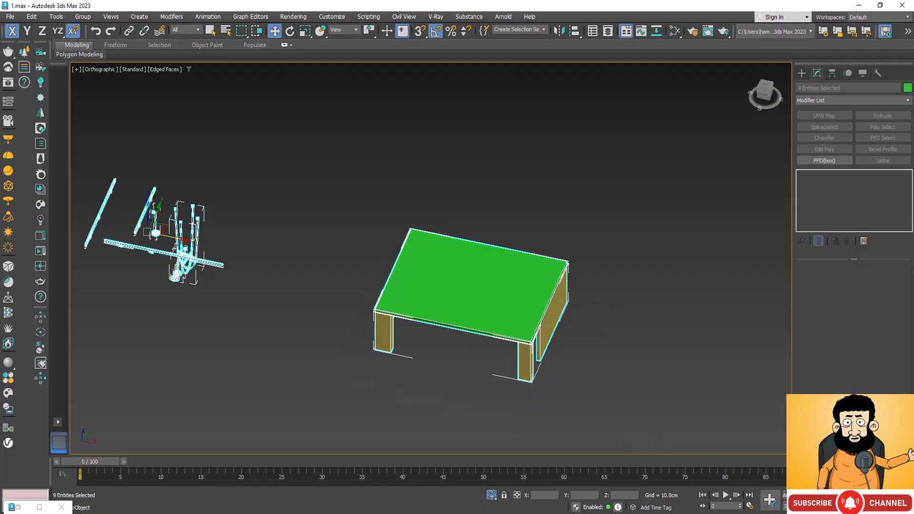
# Clear the selection and select only the three track light groups beside the pendant lamps.
pyautogui.hotkey('ctrl', 'r')
pyautogui.moveTo(426, 347)
pyautogui.mouseDown()
pyautogui.moveTo(442, 316)
pyautogui.moveTo(436, 307)
pyautogui.moveTo(421, 309)
pyautogui.moveTo(434, 310)
pyautogui.moveTo(433, 351)
pyautogui.mouseUp()
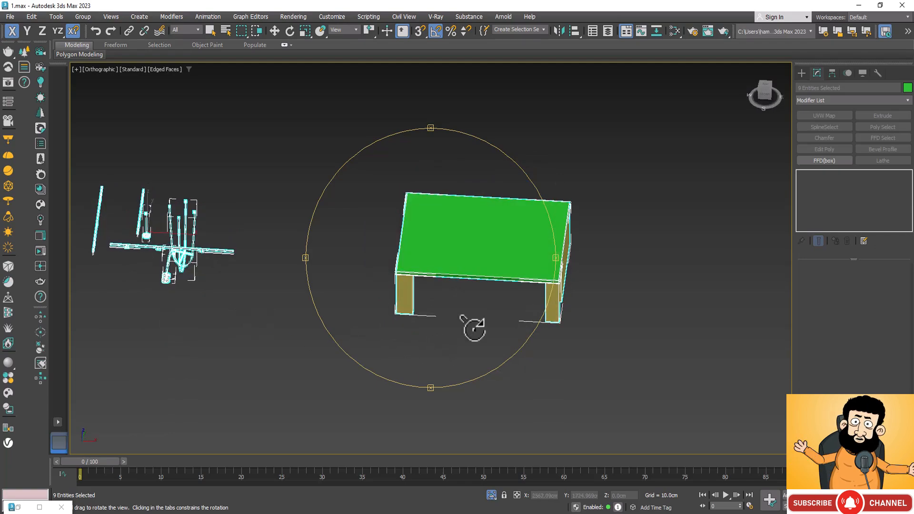
pyautogui.rightClick(120, 326)
pyautogui.click(164, 321)
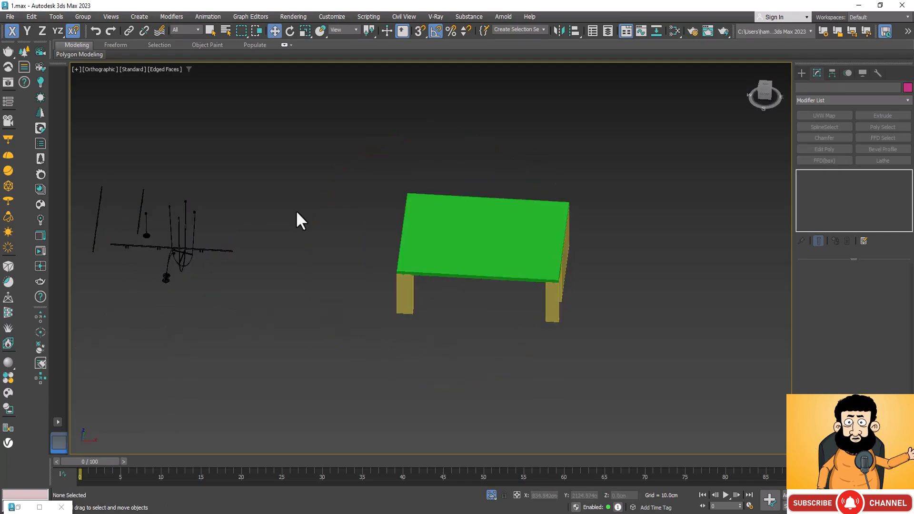
pyautogui.scroll(-2, 295, 219)
pyautogui.scroll(3, 182, 230)
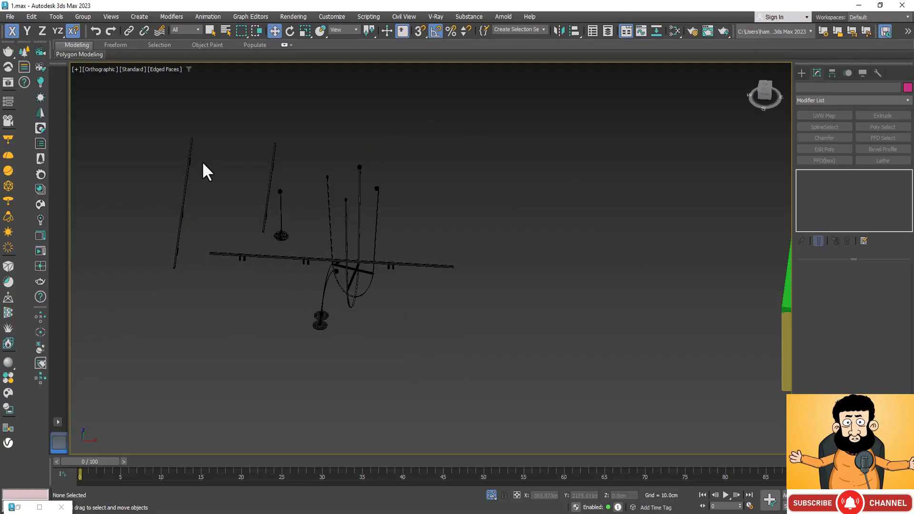
pyautogui.click(184, 193)
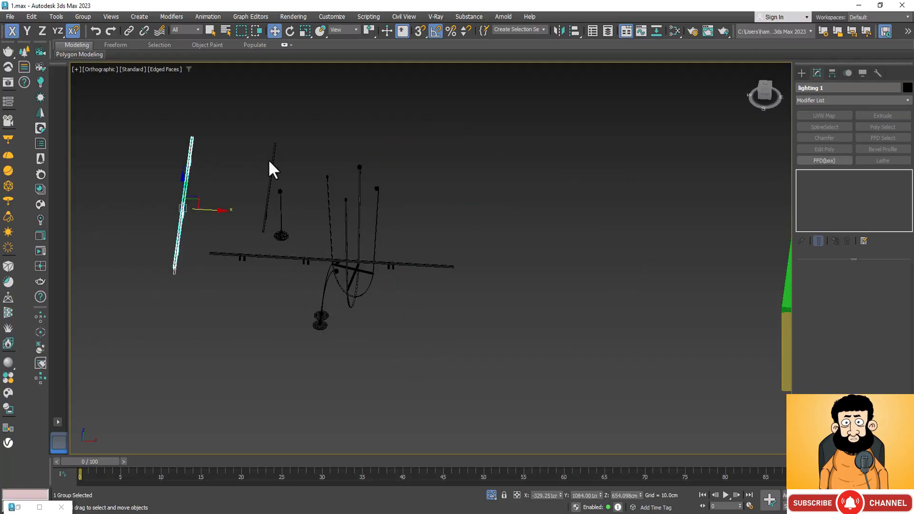
pyautogui.scroll(3, 273, 159)
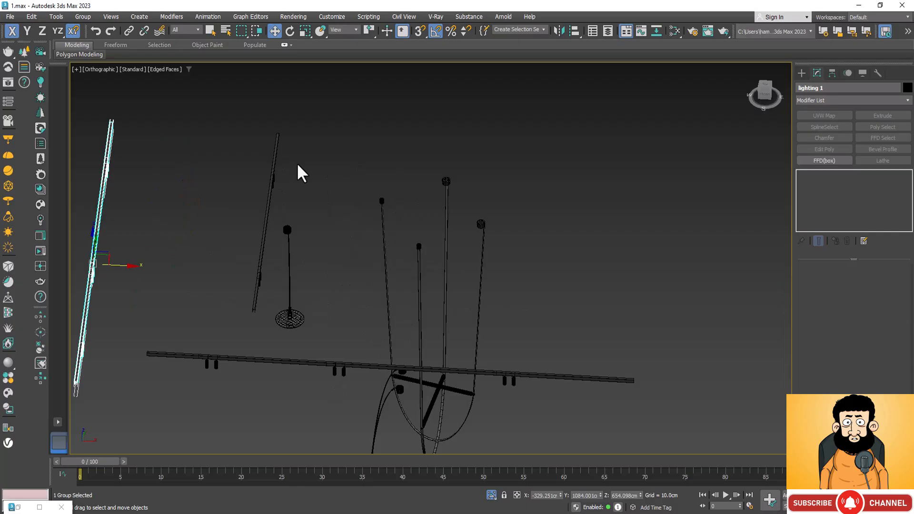
pyautogui.keyDown('ctrl'); pyautogui.click(273, 180); pyautogui.keyUp('ctrl')
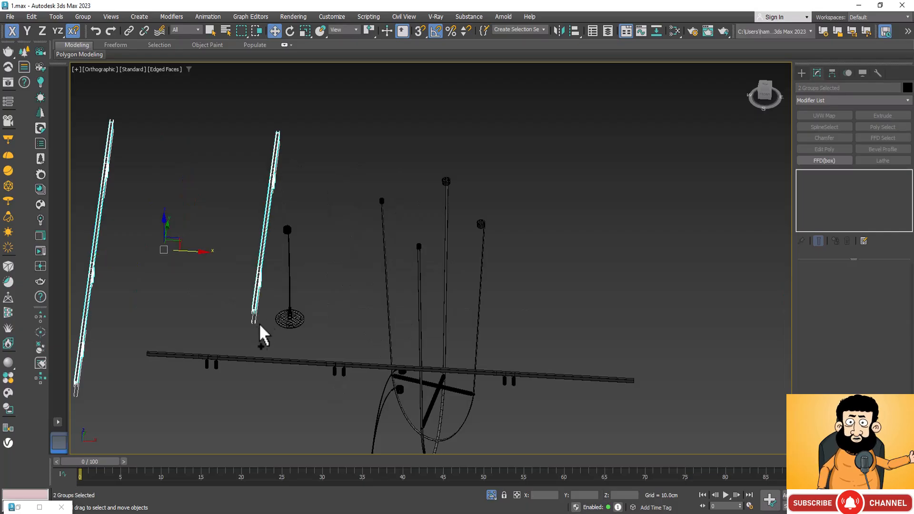
pyautogui.keyDown('ctrl'); pyautogui.click(258, 359); pyautogui.keyUp('ctrl')
pyautogui.scroll(-4, 293, 264)
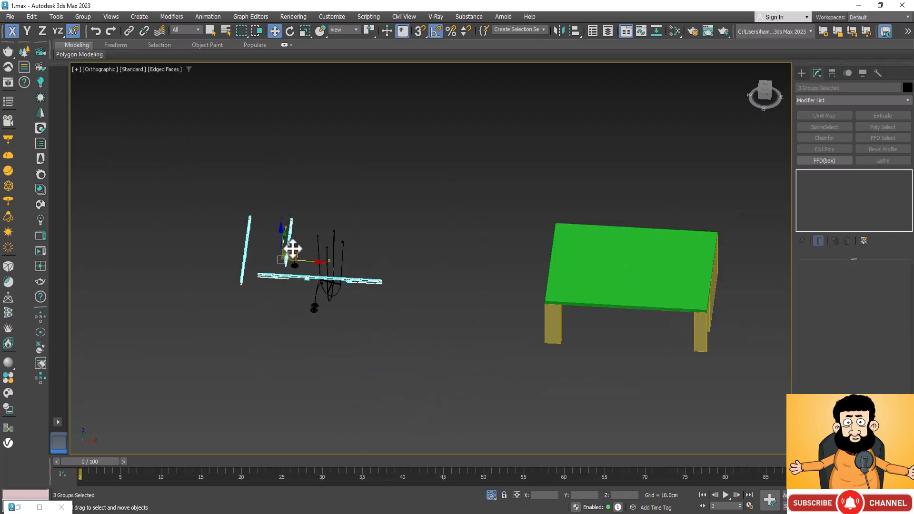
# Move the three track light groups along X into the upper floor, within the roof slab's outline and near its far X-side edge.
pyautogui.moveTo(301, 260); pyautogui.dragTo(622, 331)
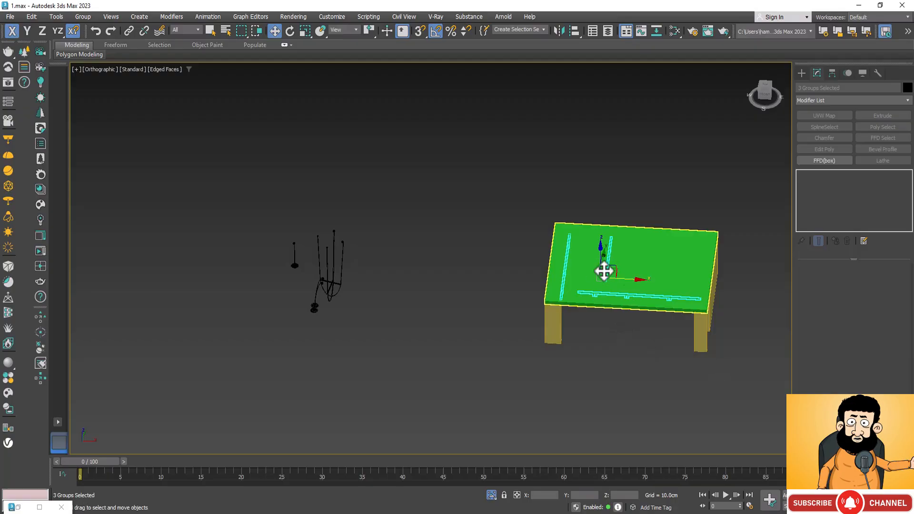
pyautogui.scroll(5, 632, 279)
pyautogui.scroll(-3, 517, 261)
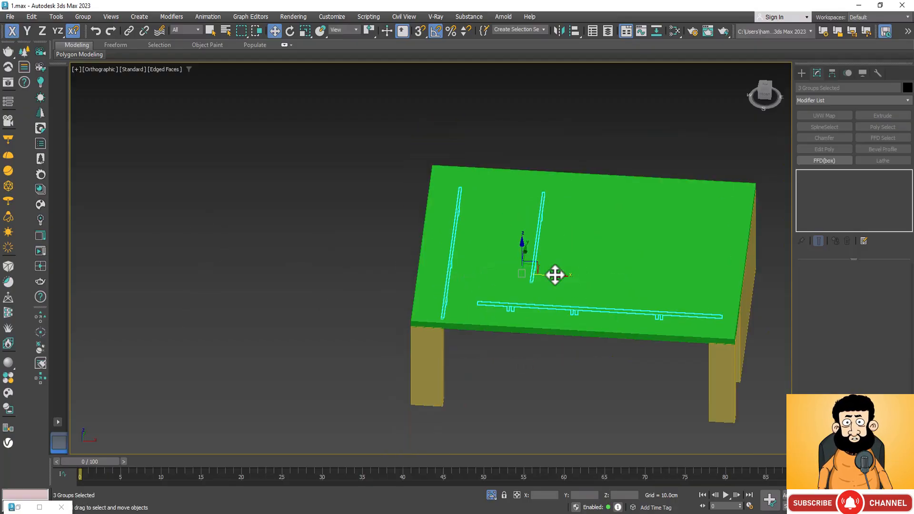
pyautogui.moveTo(555, 275); pyautogui.dragTo(538, 277)
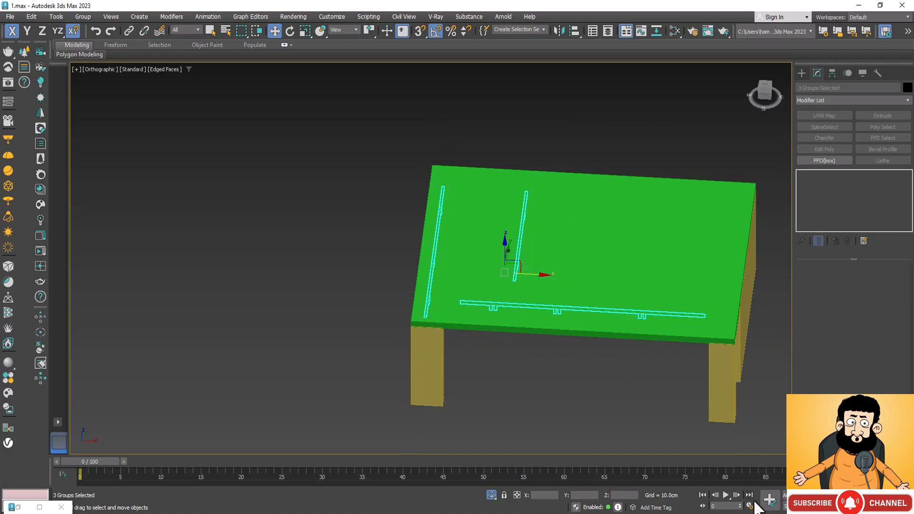
pyautogui.hotkey('ctrl', 'r')
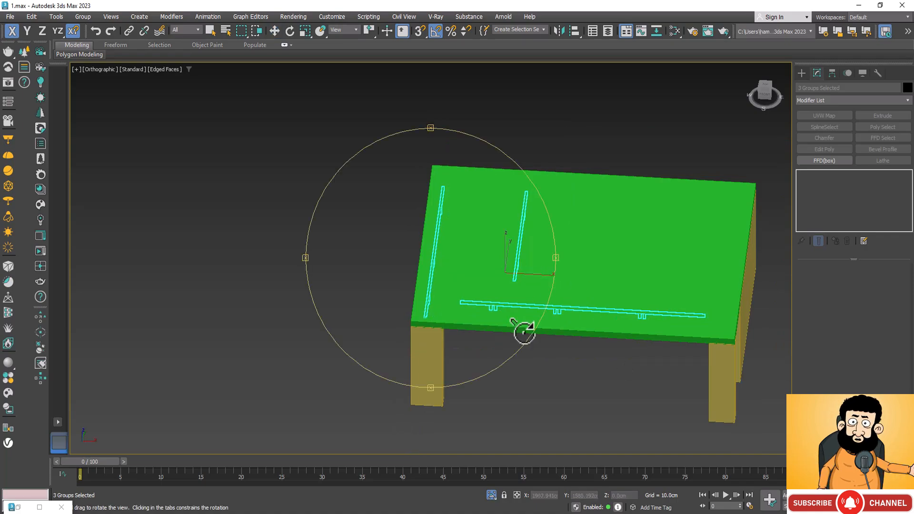
pyautogui.moveTo(524, 326); pyautogui.dragTo(402, 326)
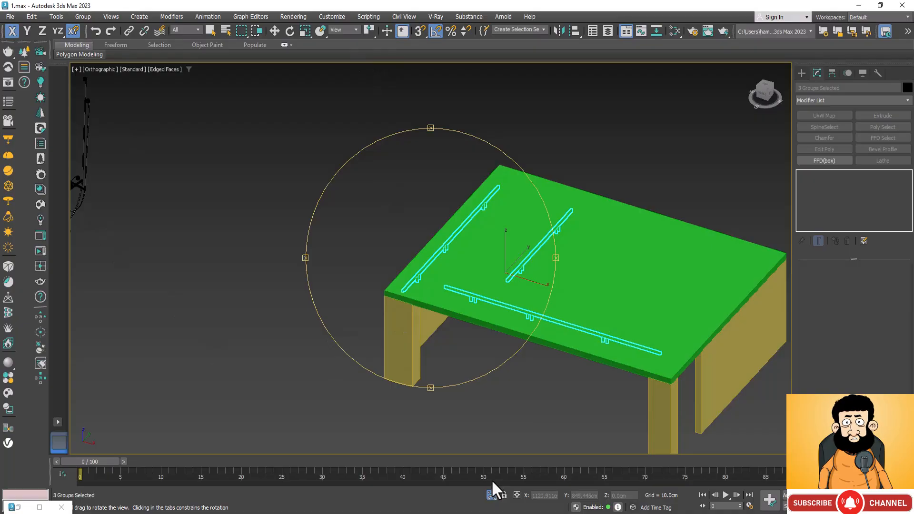
# End the isolation to show the whole house with the three track lights, viewed from the glazed front.
pyautogui.click(491, 494)
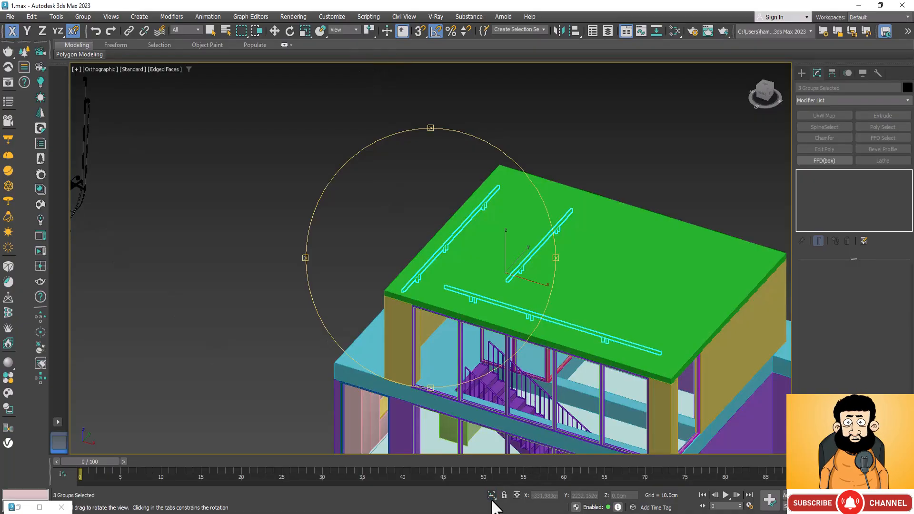
pyautogui.scroll(-4, 653, 196)
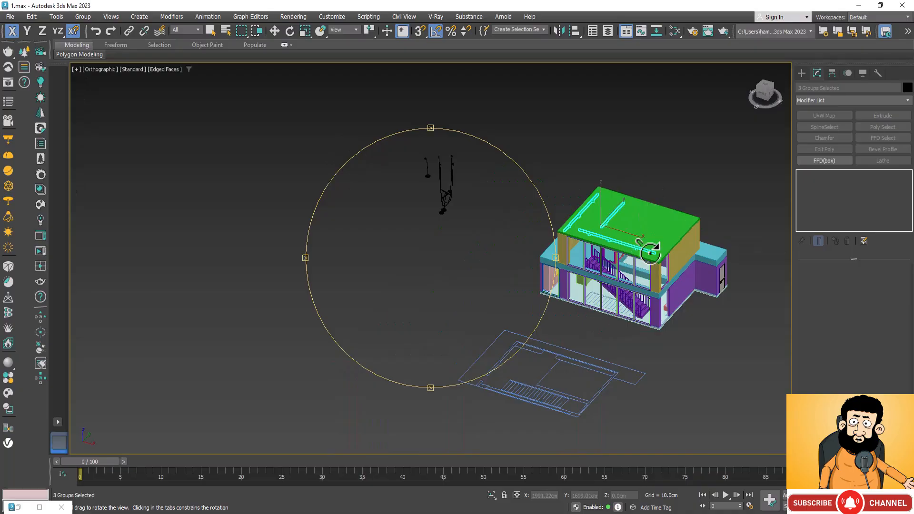
pyautogui.scroll(6, 650, 250)
pyautogui.scroll(-2, 481, 247)
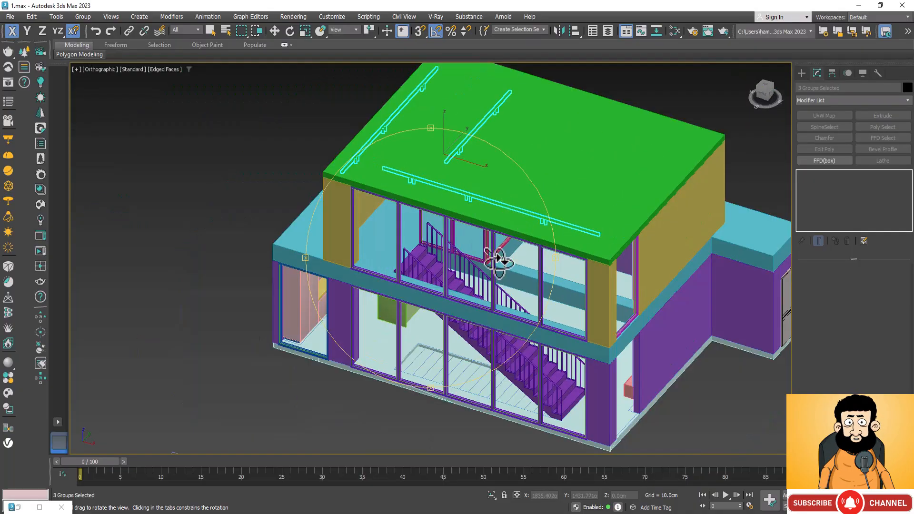
pyautogui.moveTo(520, 305); pyautogui.dragTo(536, 261)
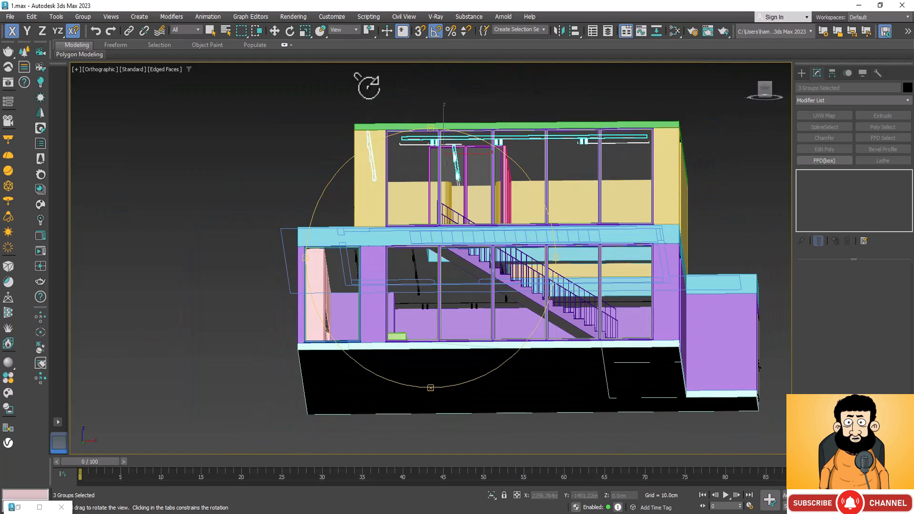
# Examine the three track lights under the upper-floor roof in Clay shading, and up close at their spotlights in Default Shading.
pyautogui.click(169, 70)
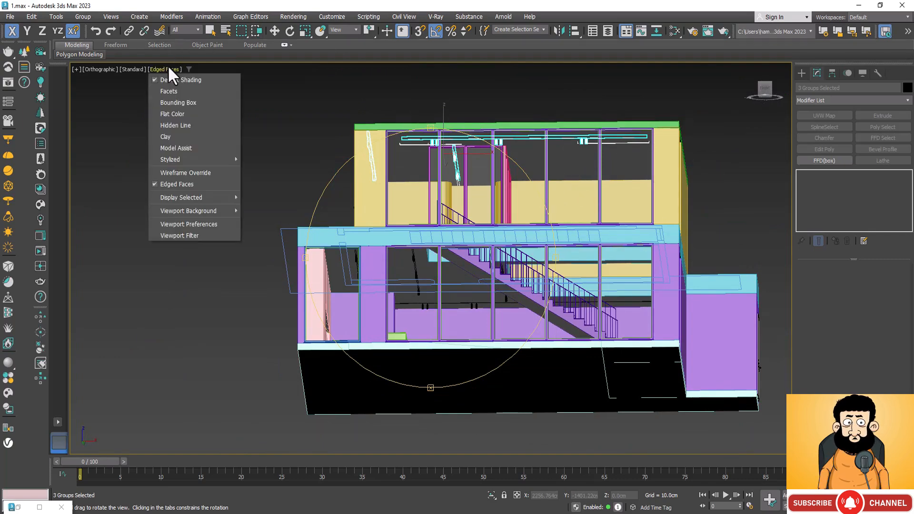
pyautogui.click(173, 138)
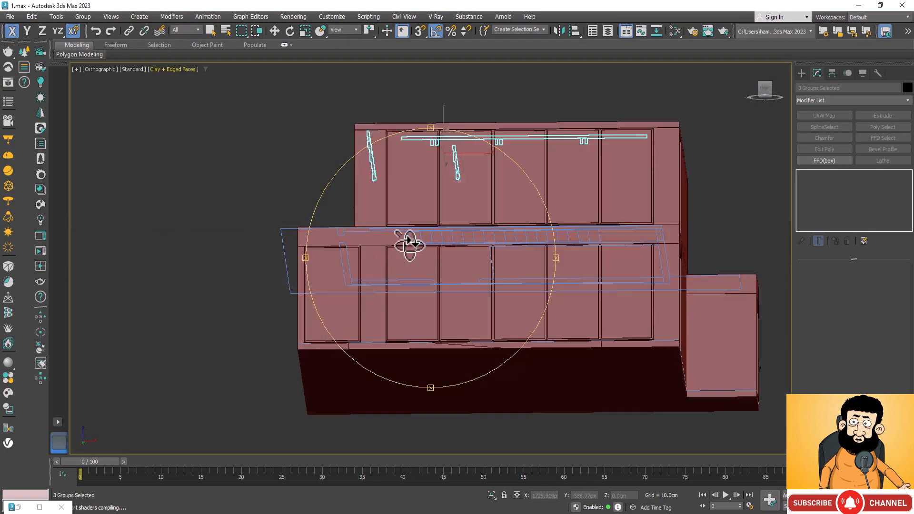
pyautogui.moveTo(484, 206); pyautogui.dragTo(422, 198)
pyautogui.scroll(6, 434, 180)
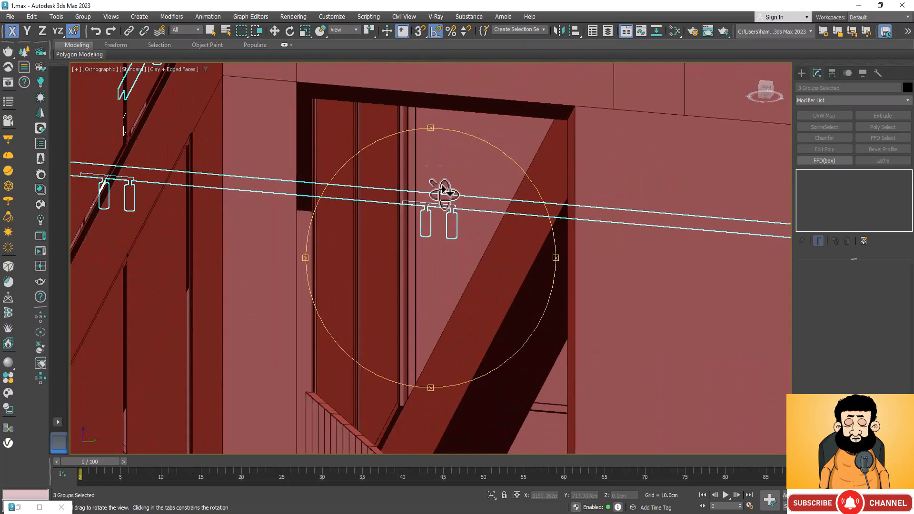
pyautogui.scroll(4, 445, 202)
pyautogui.moveTo(445, 253); pyautogui.dragTo(480, 236)
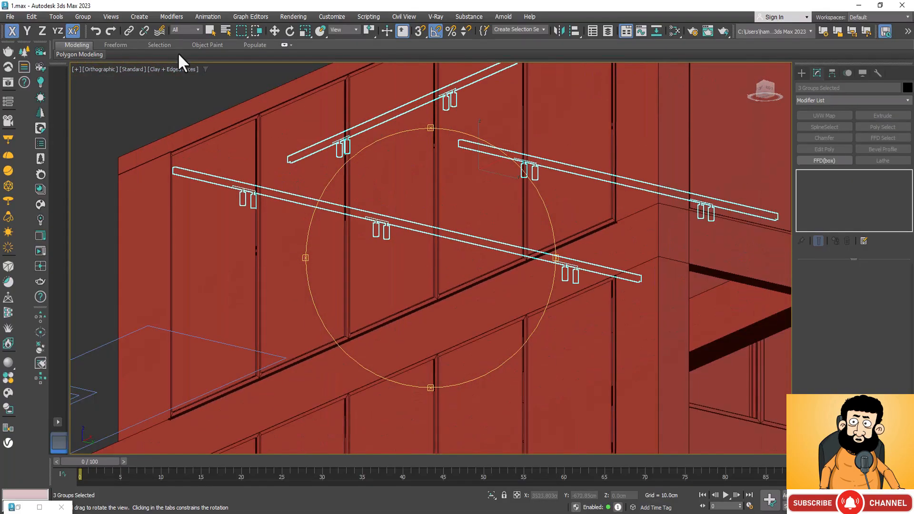
pyautogui.click(189, 69)
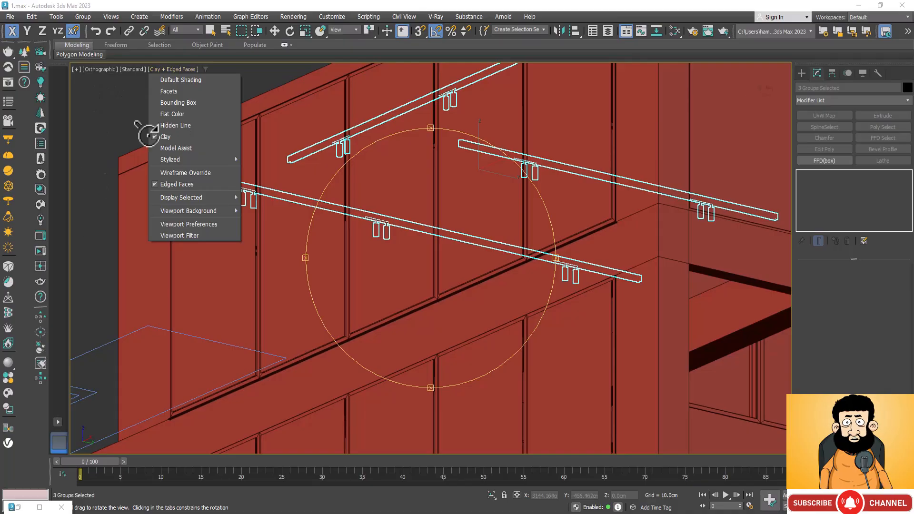
pyautogui.click(202, 79)
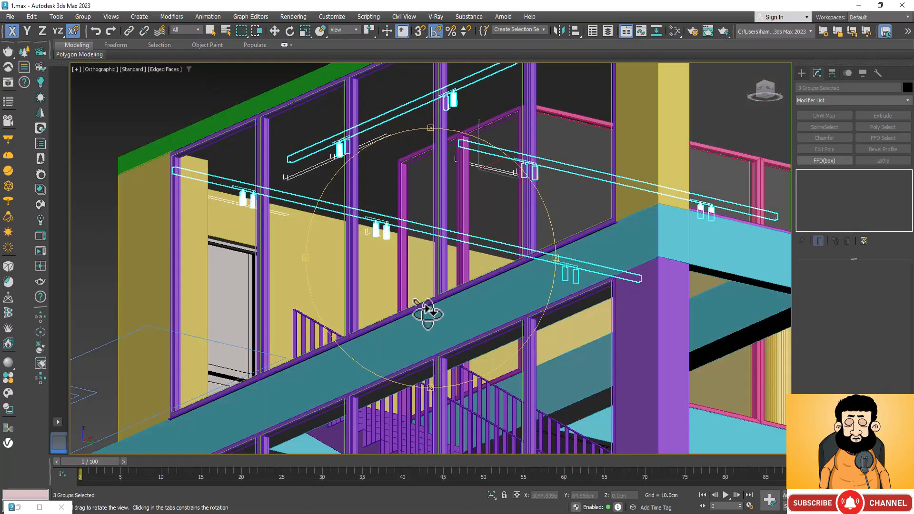
pyautogui.moveTo(428, 313); pyautogui.dragTo(427, 339)
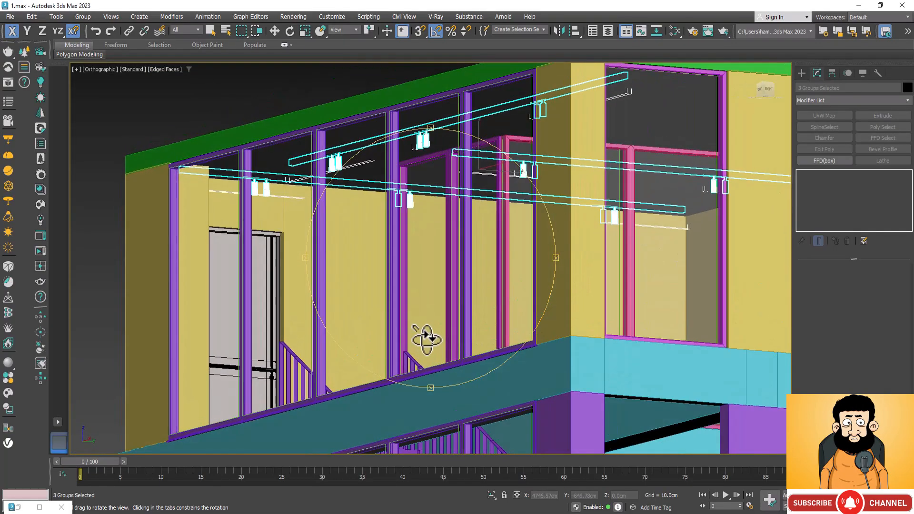
pyautogui.scroll(5, 473, 98)
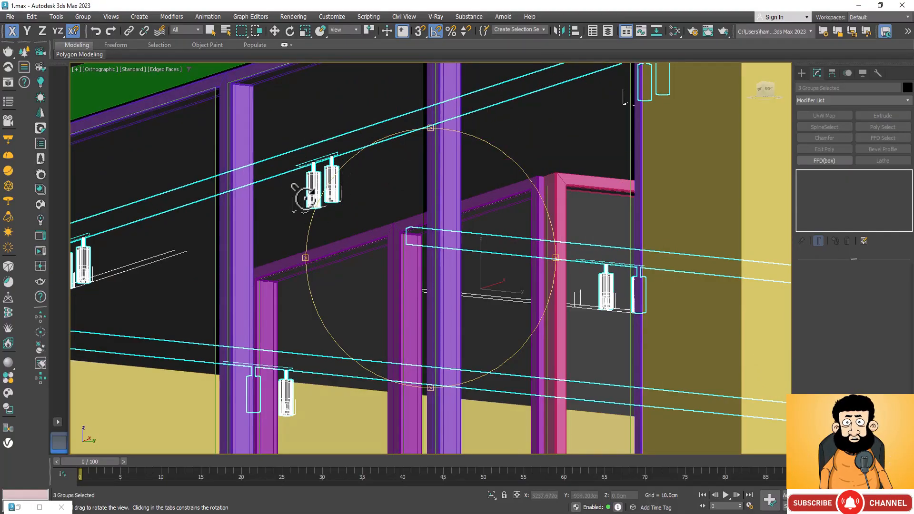
pyautogui.scroll(4, 322, 161)
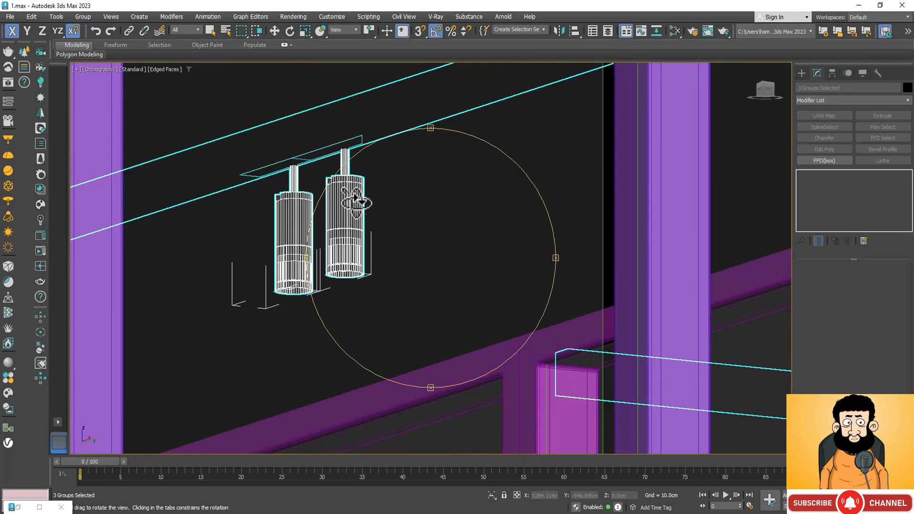
# Examine the three track lights' layout against the whole house, from below the roof slab and from above the roof at the glazed front corner.
pyautogui.moveTo(357, 198); pyautogui.dragTo(404, 167)
pyautogui.scroll(-5, 357, 235)
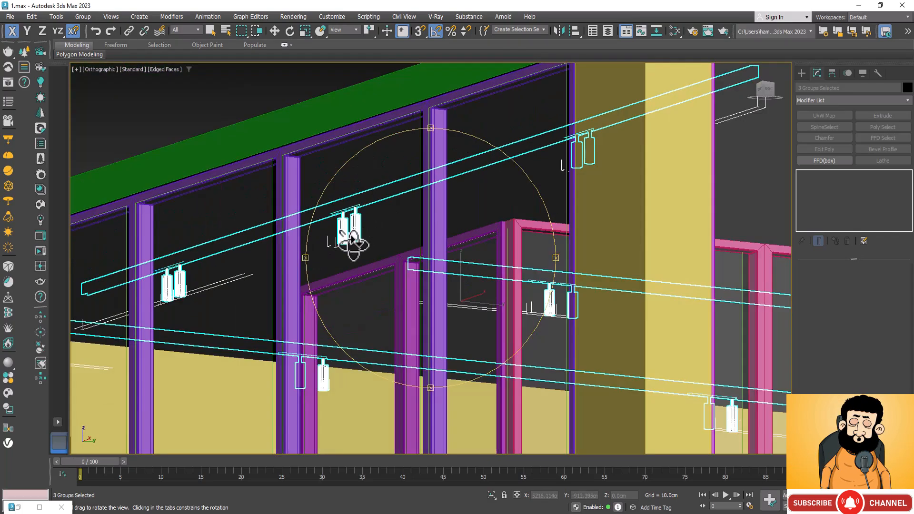
pyautogui.scroll(-3, 373, 183)
pyautogui.scroll(-5, 385, 174)
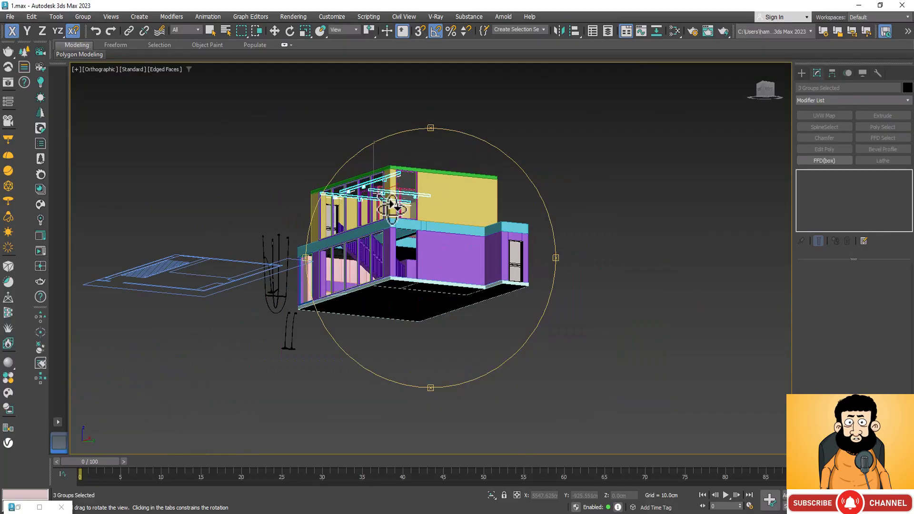
pyautogui.moveTo(443, 320); pyautogui.dragTo(444, 358)
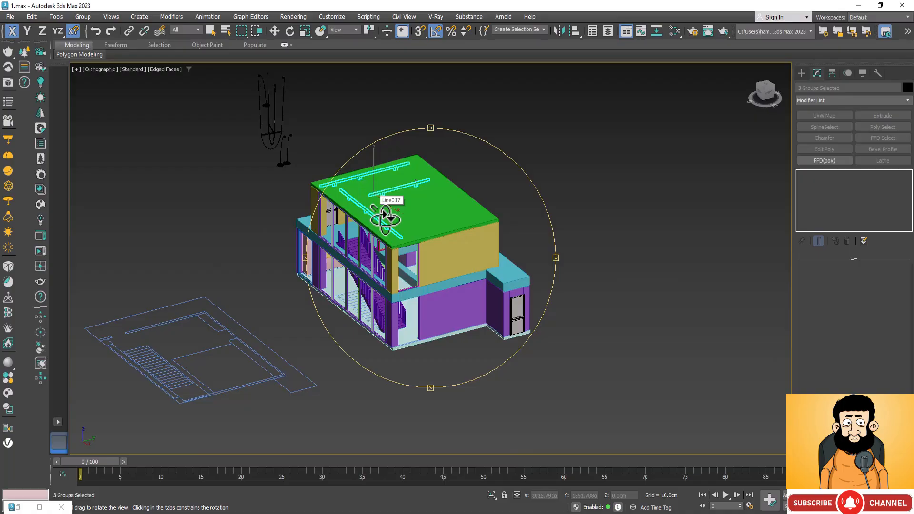
pyautogui.scroll(5, 369, 205)
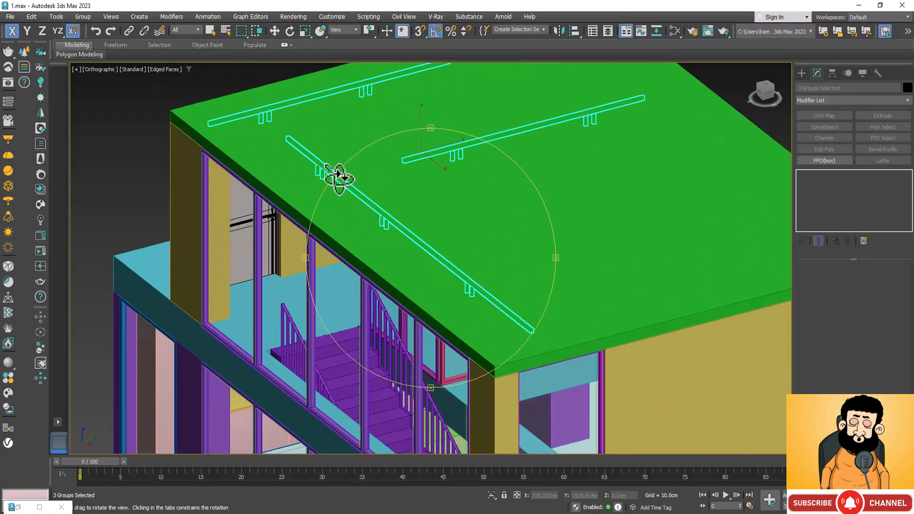
pyautogui.moveTo(451, 193); pyautogui.dragTo(486, 297)
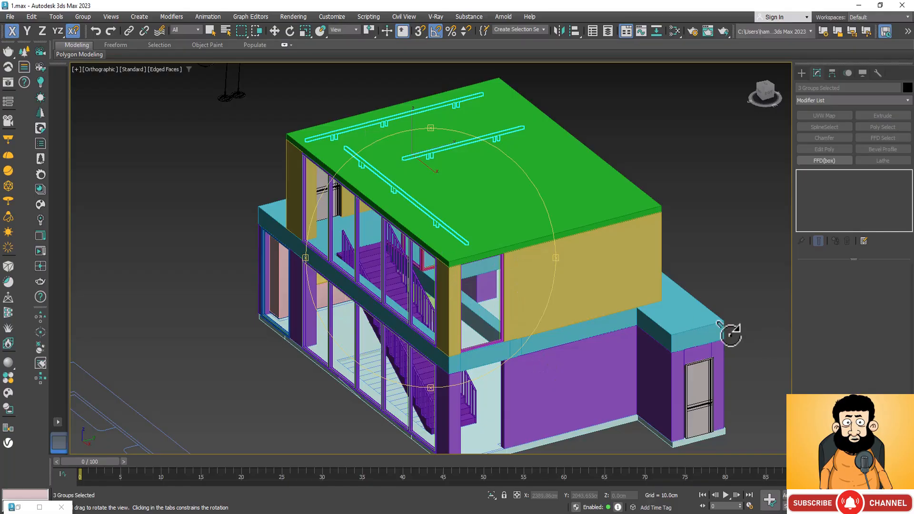
pyautogui.press('w')
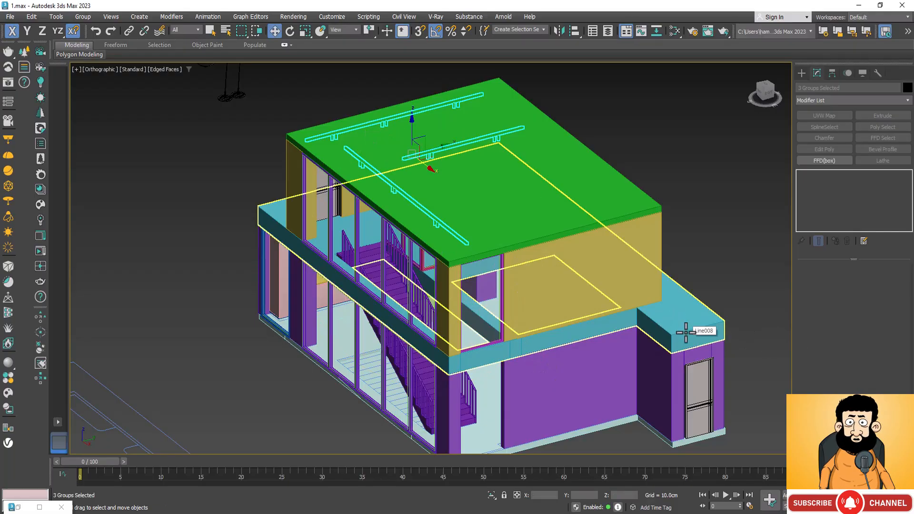
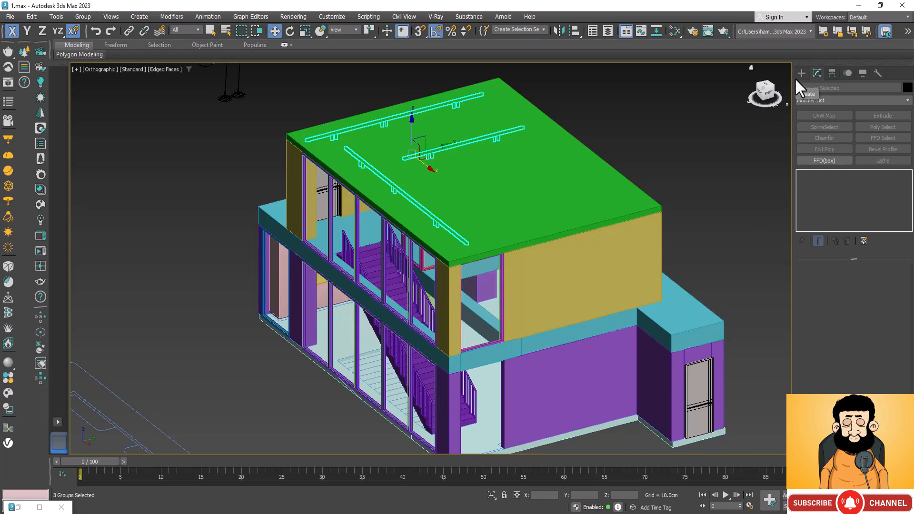
# Select the cyan slab between the ground and upper floors.
pyautogui.scroll(-3, 750, 245)
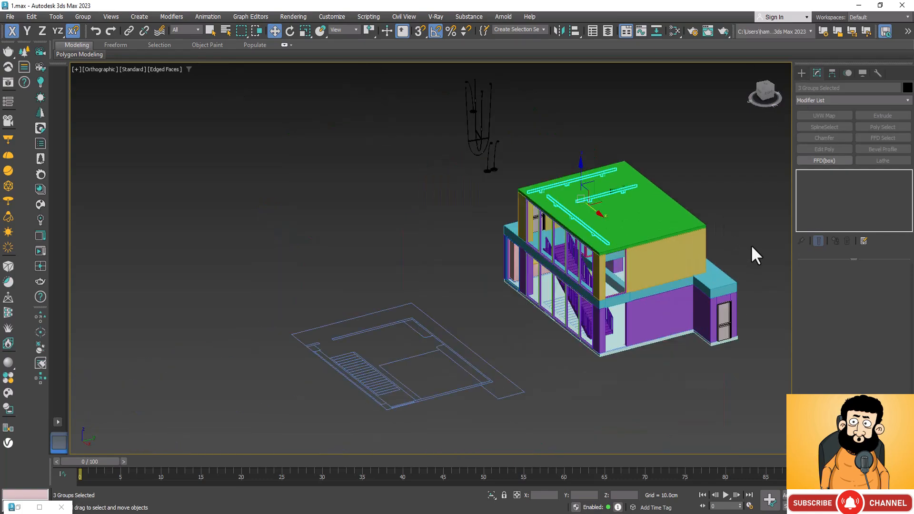
pyautogui.scroll(3, 522, 232)
pyautogui.scroll(2, 522, 232)
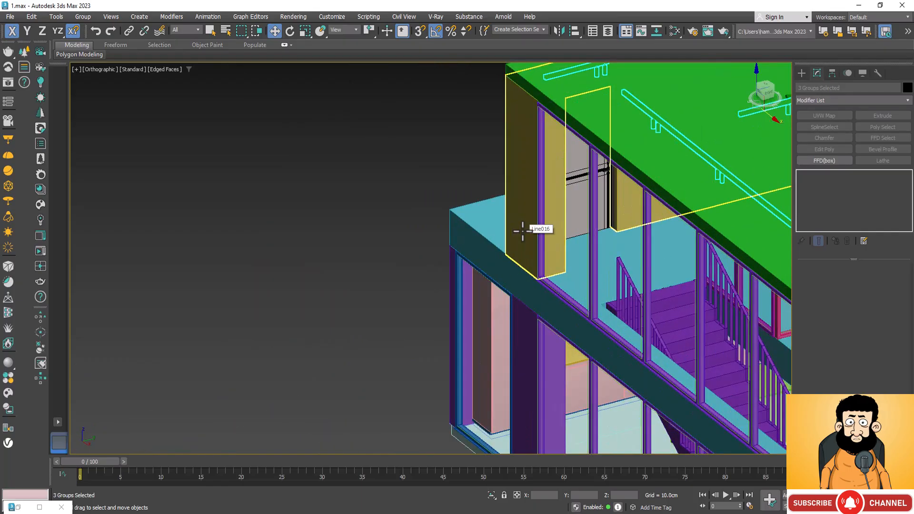
pyautogui.scroll(-5, 404, 271)
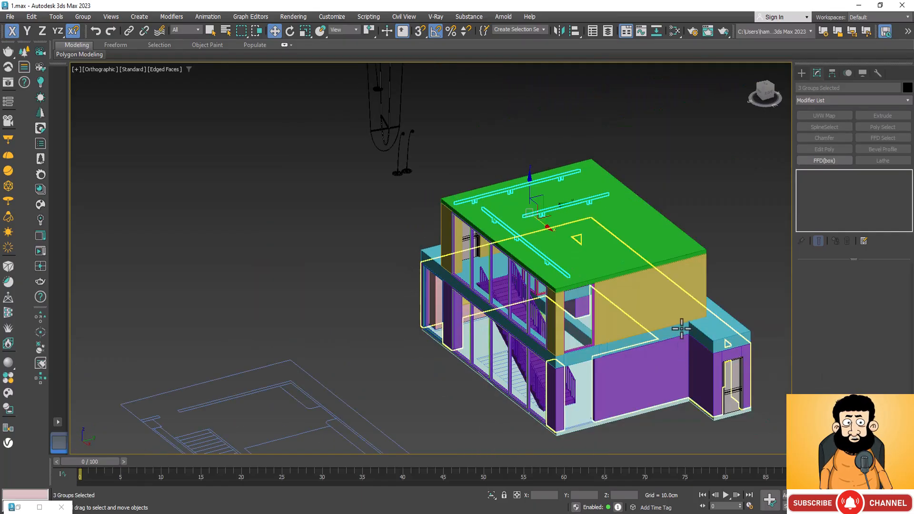
pyautogui.click(734, 331)
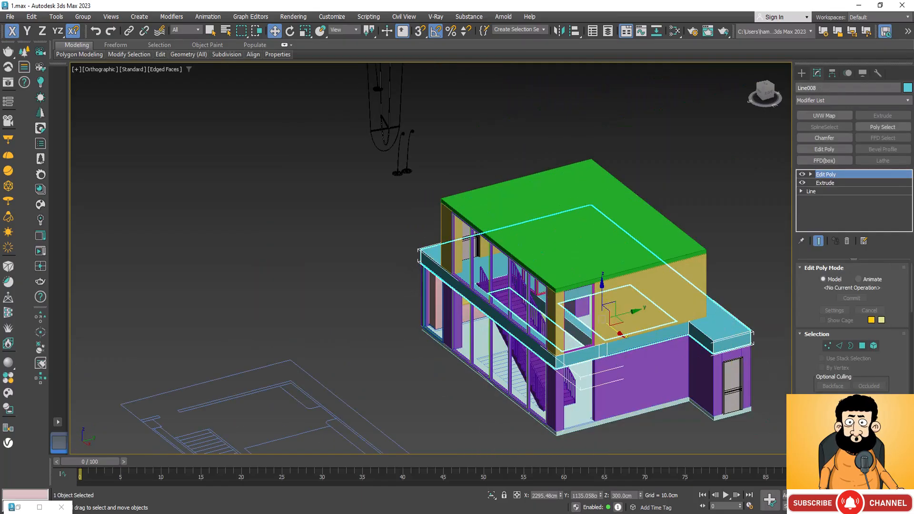
# In wireframe, add the two parallel ground-floor track lights nearest the pink slatted wall to the slab selection.
pyautogui.keyDown('alt'); pyautogui.moveTo(350, 327); pyautogui.dragTo(514, 274, button='middle'); pyautogui.keyUp('alt')
pyautogui.scroll(10, 514, 273)
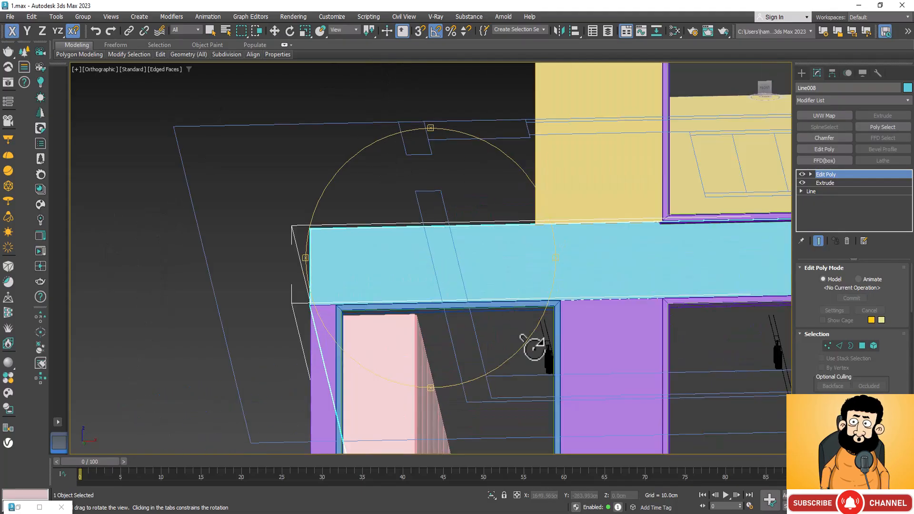
pyautogui.press('w')
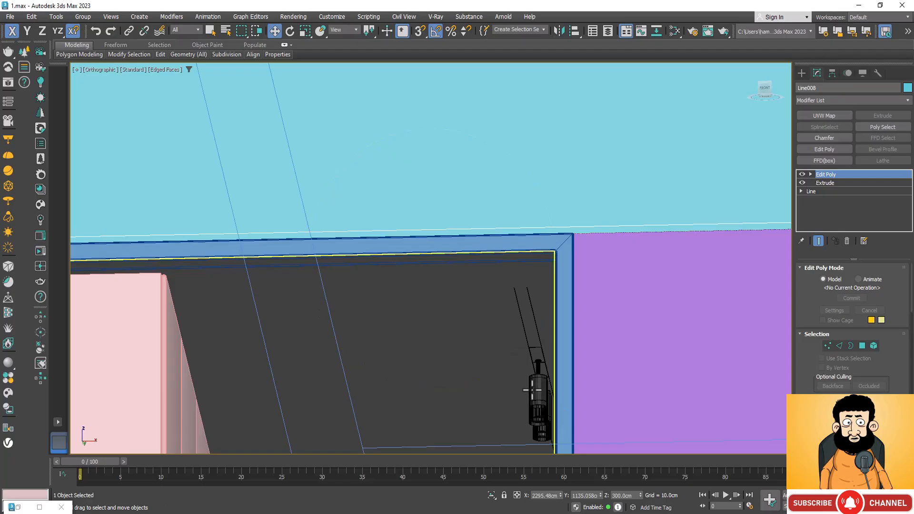
pyautogui.scroll(5, 532, 389)
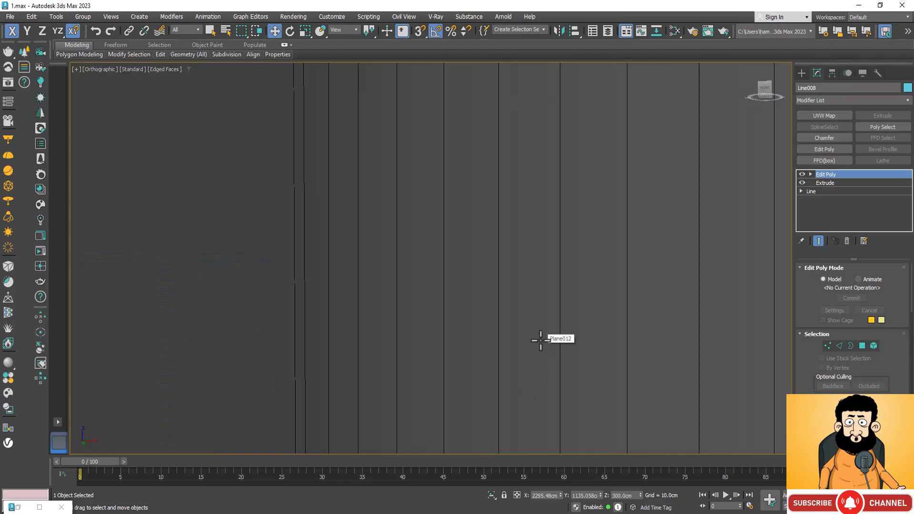
pyautogui.press('F3')
pyautogui.scroll(-5, 532, 309)
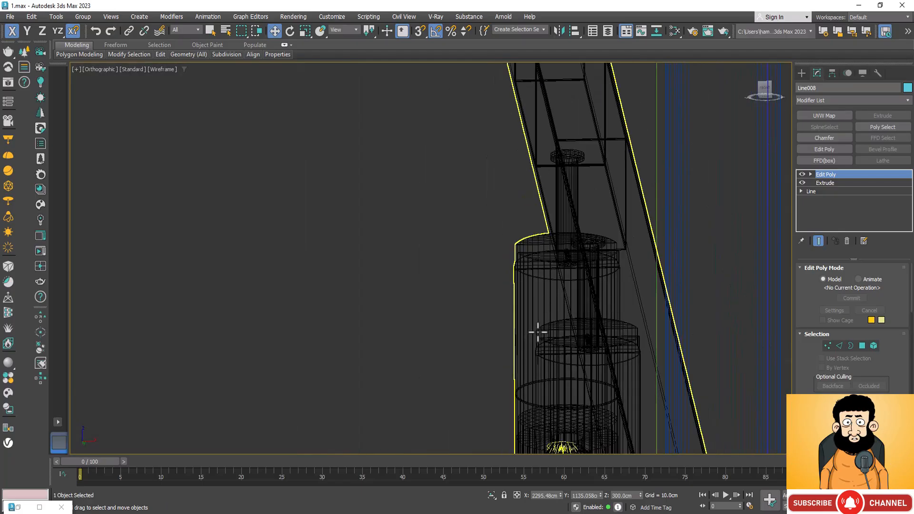
pyautogui.keyDown('ctrl'); pyautogui.click(537, 331); pyautogui.keyUp('ctrl')
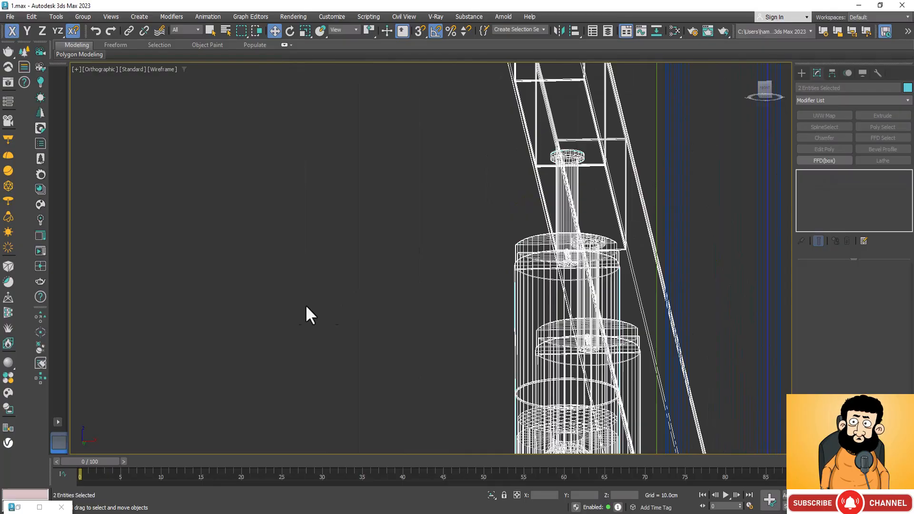
pyautogui.scroll(-5, 269, 307)
pyautogui.scroll(6, 269, 307)
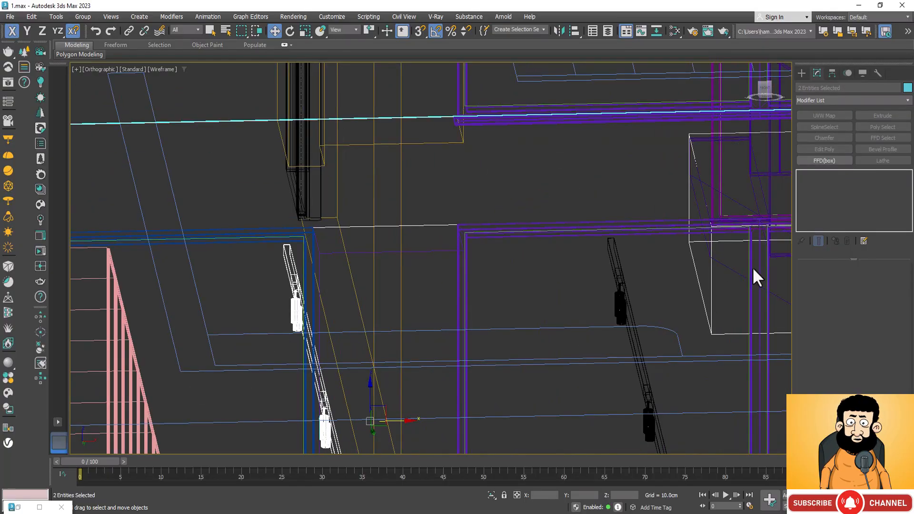
pyautogui.keyDown('ctrl'); pyautogui.click(613, 297); pyautogui.keyUp('ctrl')
# Add the track light beside the large slab opening and the long track light along the rear to the selection.
pyautogui.scroll(-8, 481, 306)
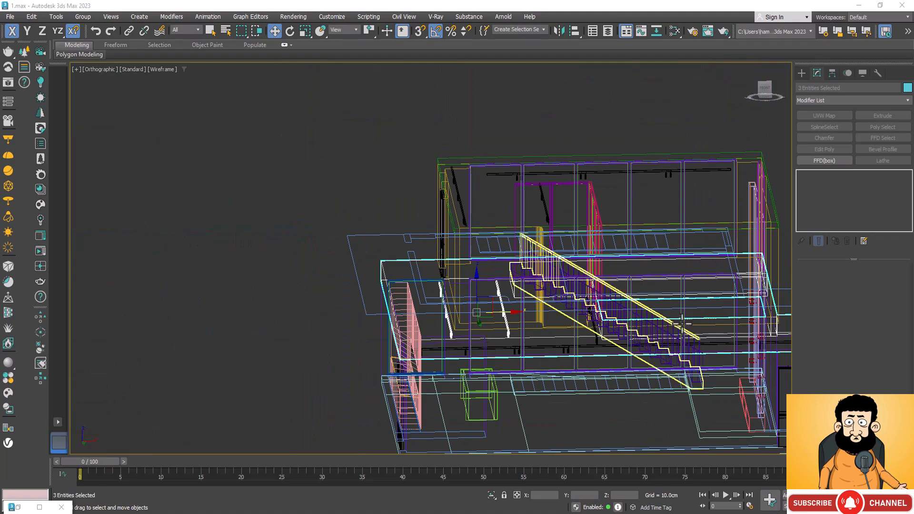
pyautogui.scroll(8, 607, 334)
pyautogui.scroll(3, 607, 335)
pyautogui.keyDown('ctrl'); pyautogui.click(357, 327); pyautogui.keyUp('ctrl')
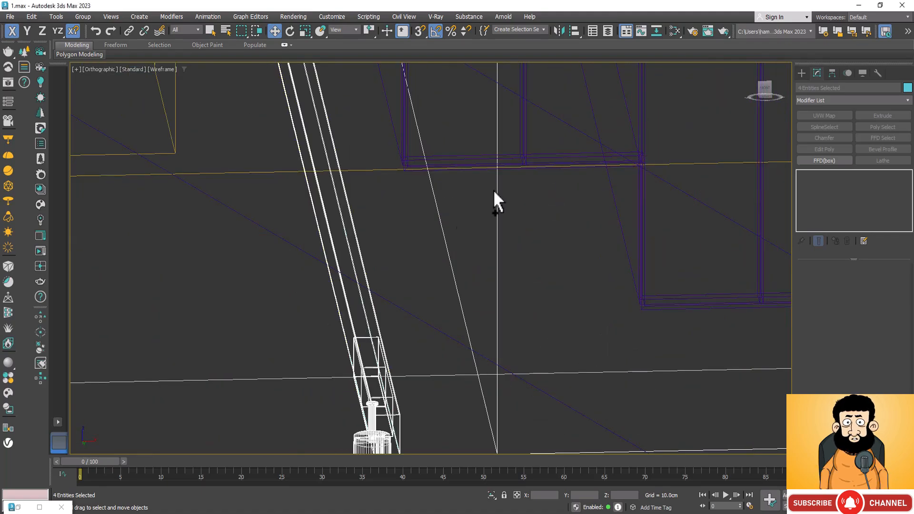
pyautogui.scroll(-3, 481, 252)
pyautogui.keyDown('ctrl'); pyautogui.click(491, 322); pyautogui.keyUp('ctrl')
pyautogui.scroll(-6, 500, 342)
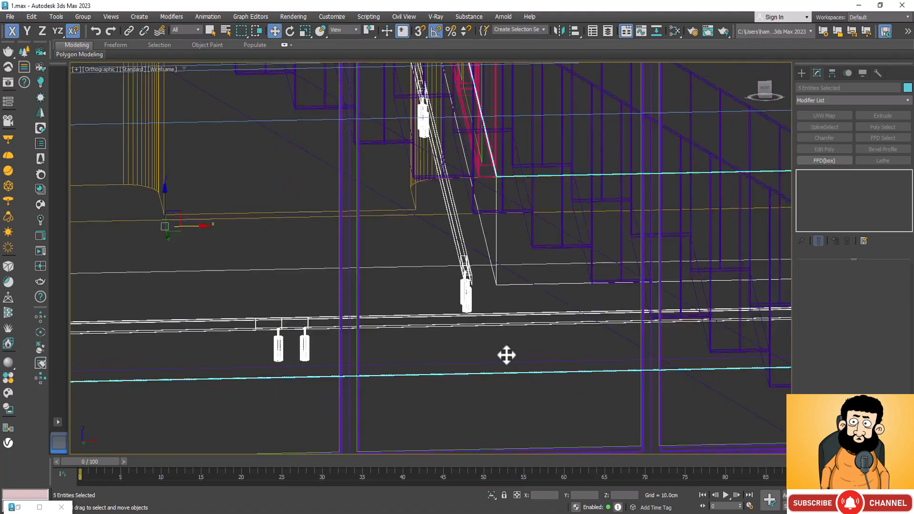
# Isolate the slab and its four track lights in shaded display, and examine them from below and above.
pyautogui.press('F3')
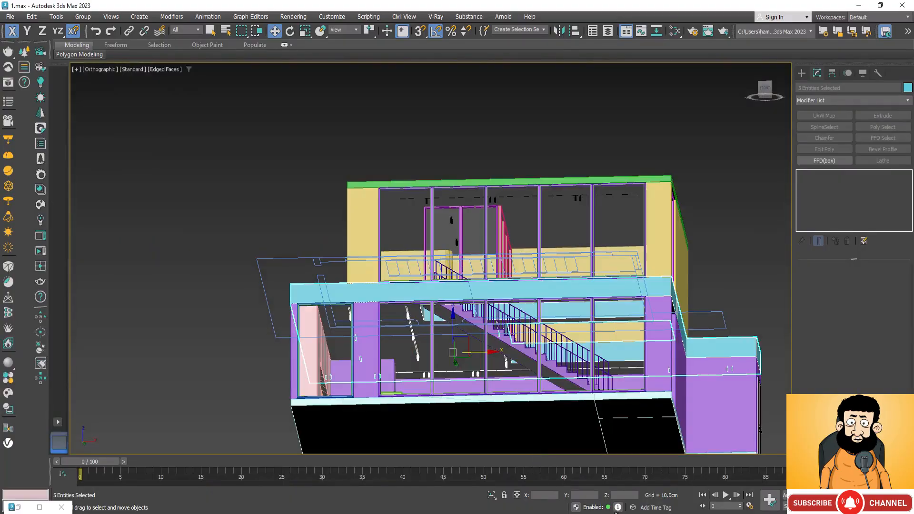
pyautogui.click(490, 496)
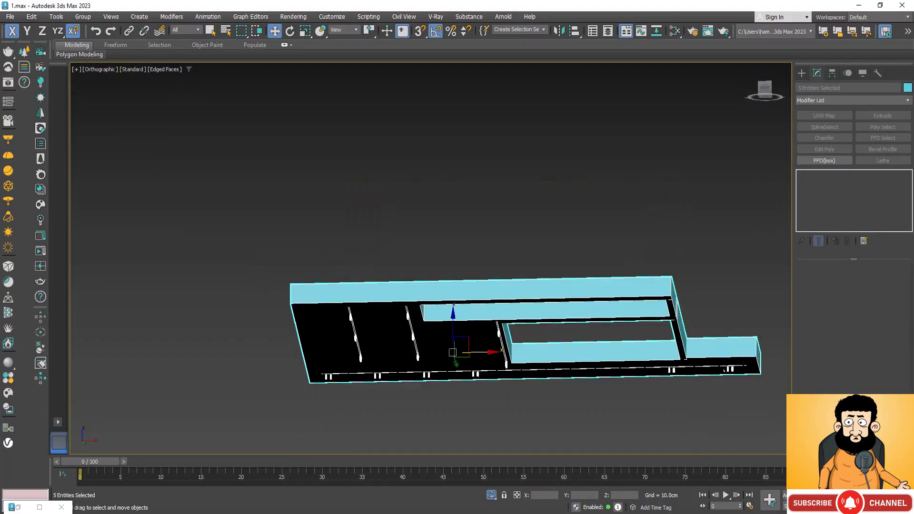
pyautogui.keyDown('alt'); pyautogui.moveTo(435, 321); pyautogui.dragTo(459, 306, button='middle'); pyautogui.keyUp('alt')
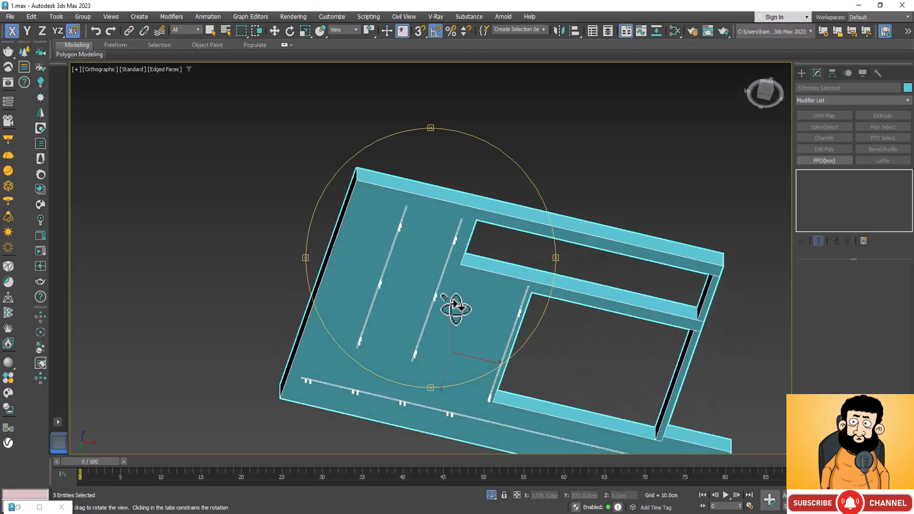
pyautogui.scroll(5, 464, 259)
pyautogui.scroll(4, 464, 261)
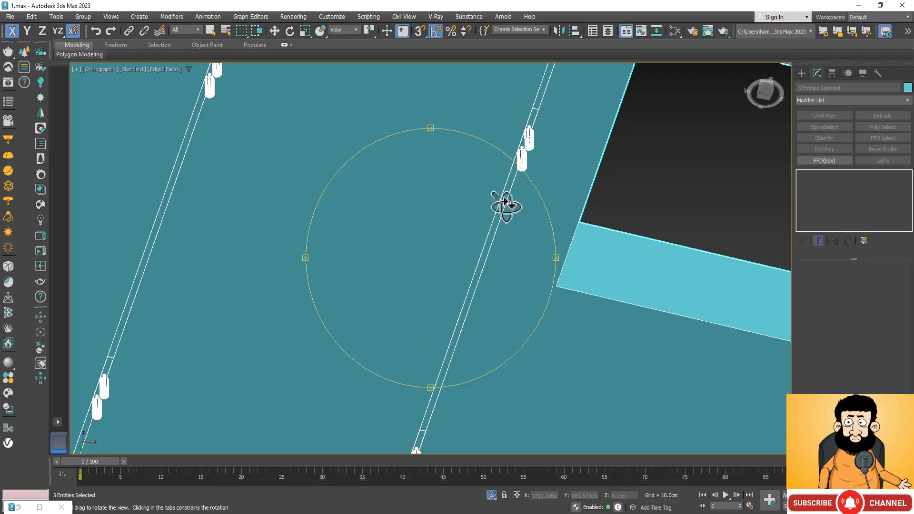
pyautogui.moveTo(431, 352); pyautogui.dragTo(422, 438)
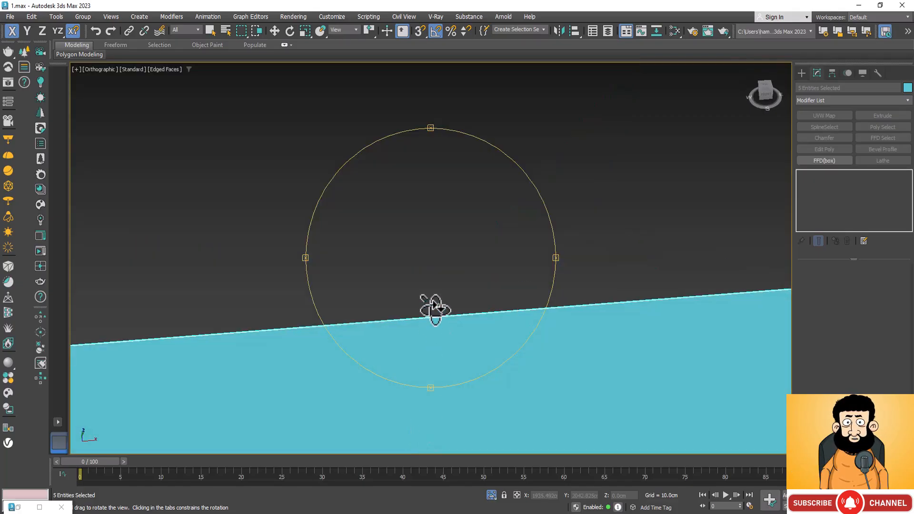
pyautogui.moveTo(433, 306); pyautogui.dragTo(436, 219)
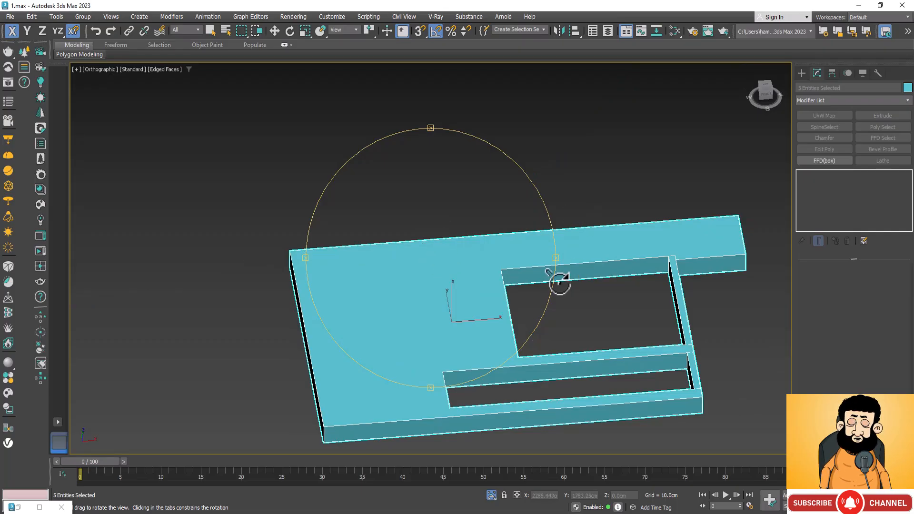
# Select only the slab and show it with the track lights in a top wireframe view.
pyautogui.press('w')
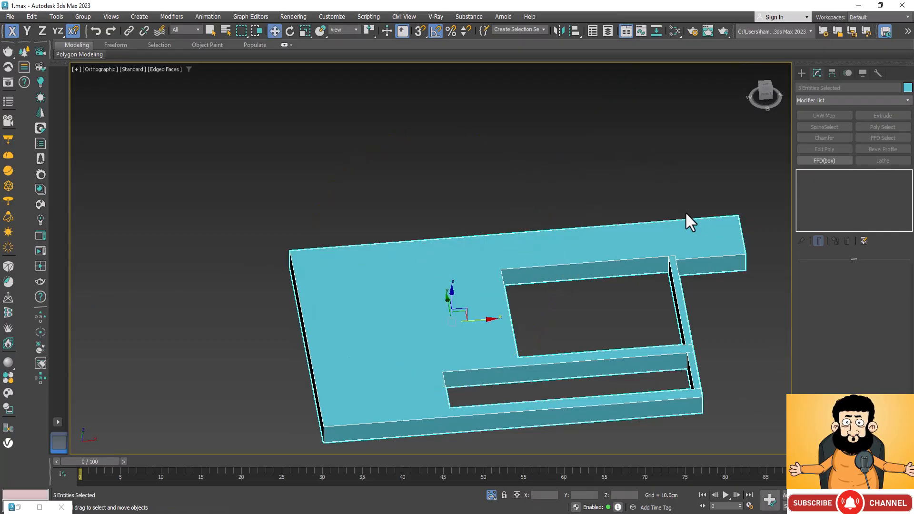
pyautogui.click(712, 257)
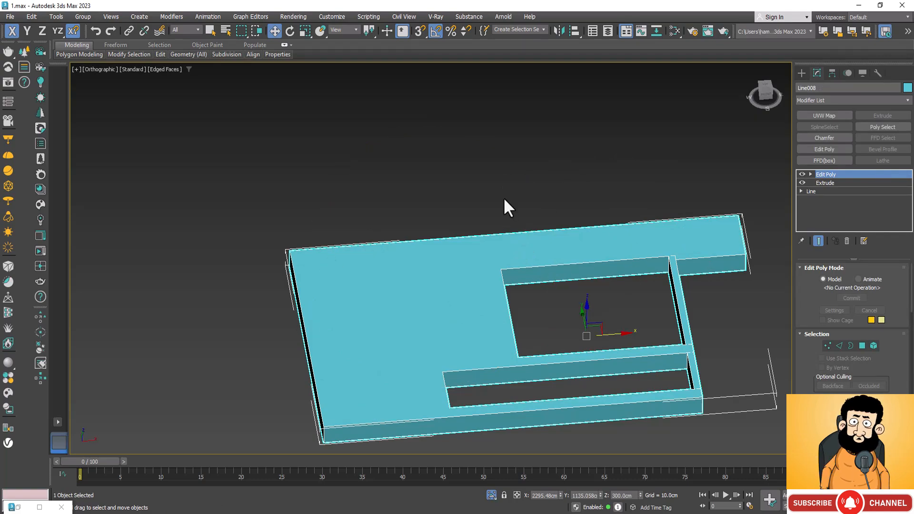
pyautogui.press('t')
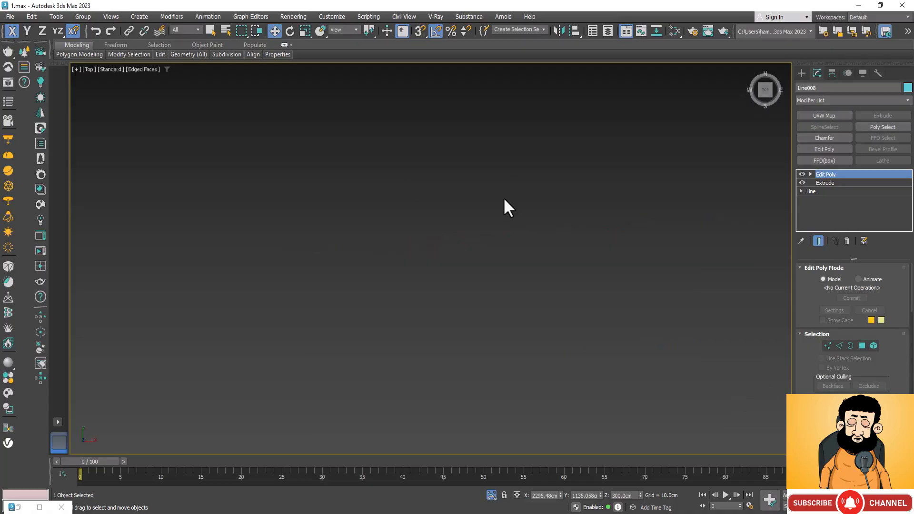
pyautogui.scroll(-4, 503, 197)
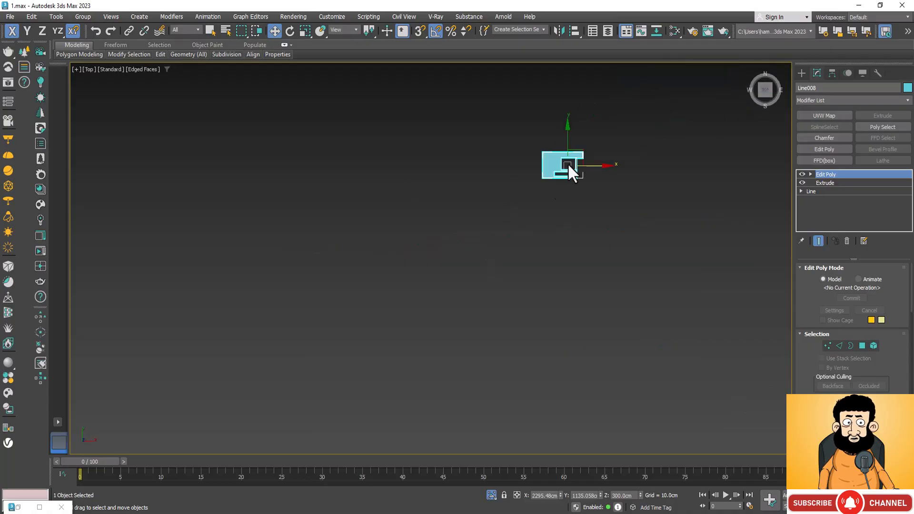
pyautogui.scroll(5, 569, 164)
pyautogui.scroll(5, 568, 123)
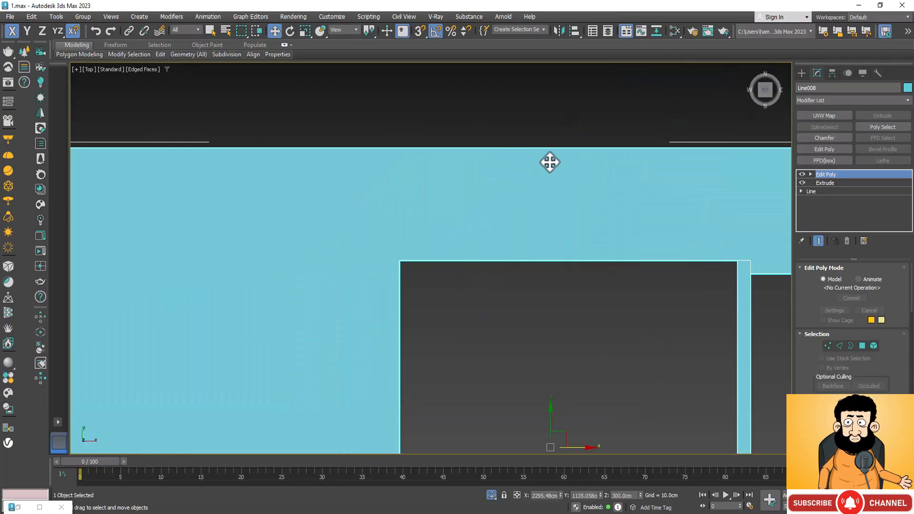
pyautogui.scroll(-2, 550, 163)
pyautogui.scroll(-3, 549, 162)
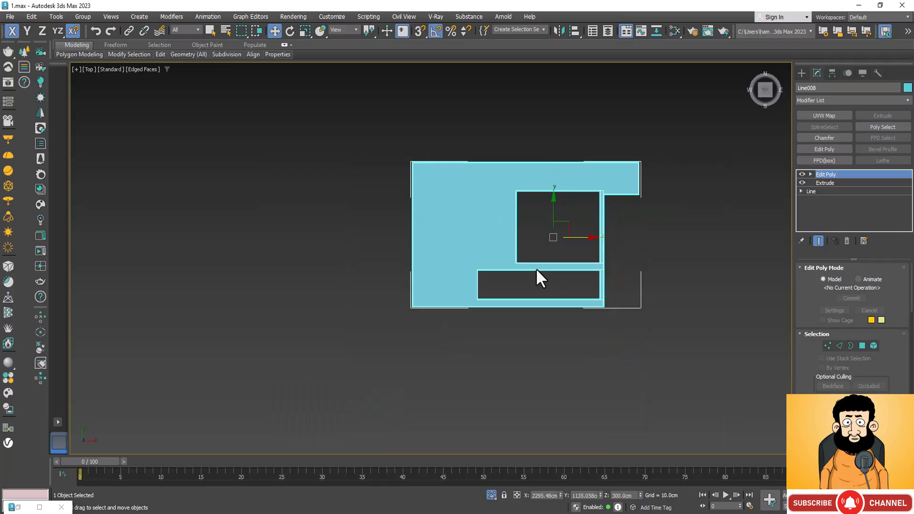
pyautogui.press('F3')
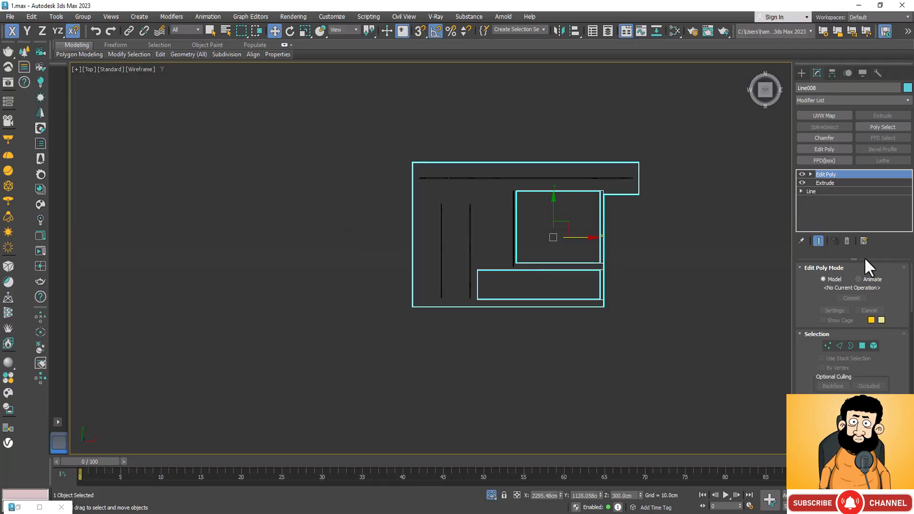
# In the slab's Edit Poly polygon level, select its whole underside face, viewed shaded from below.
pyautogui.scroll(-2, 882, 357)
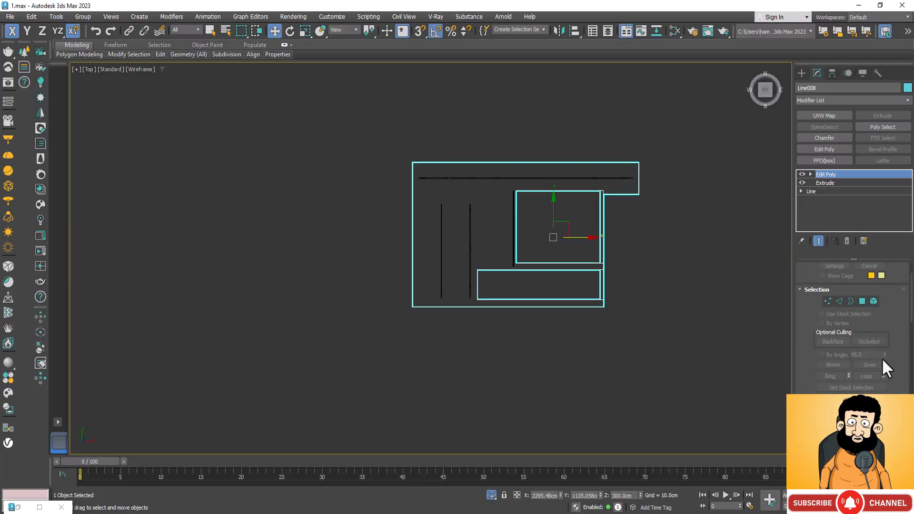
pyautogui.scroll(-6, 881, 358)
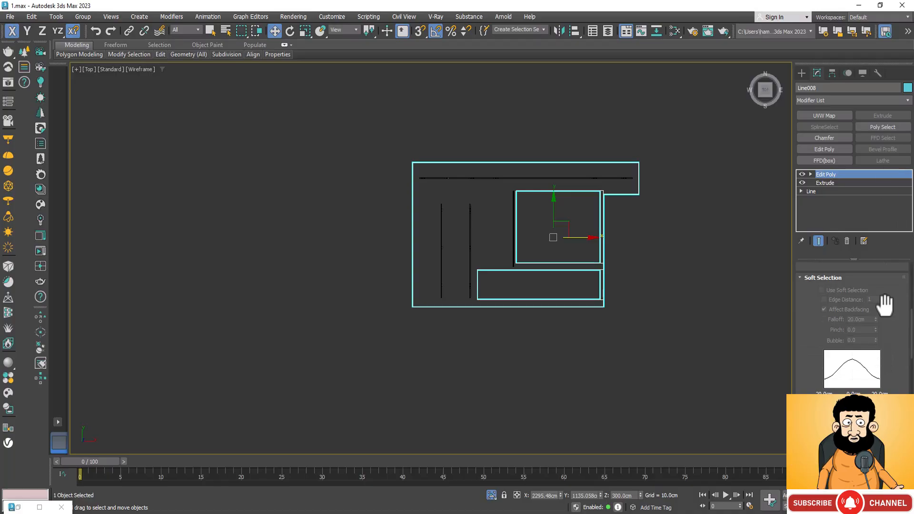
pyautogui.scroll(8, 880, 309)
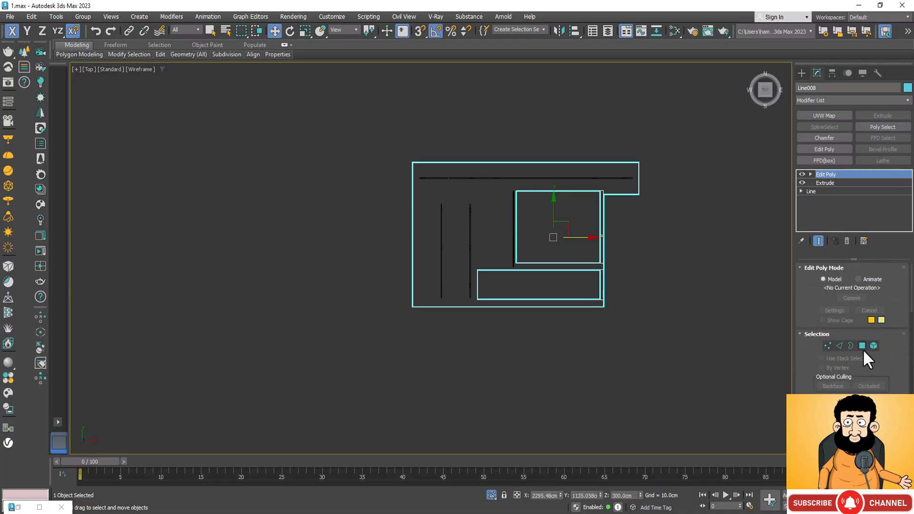
pyautogui.click(861, 347)
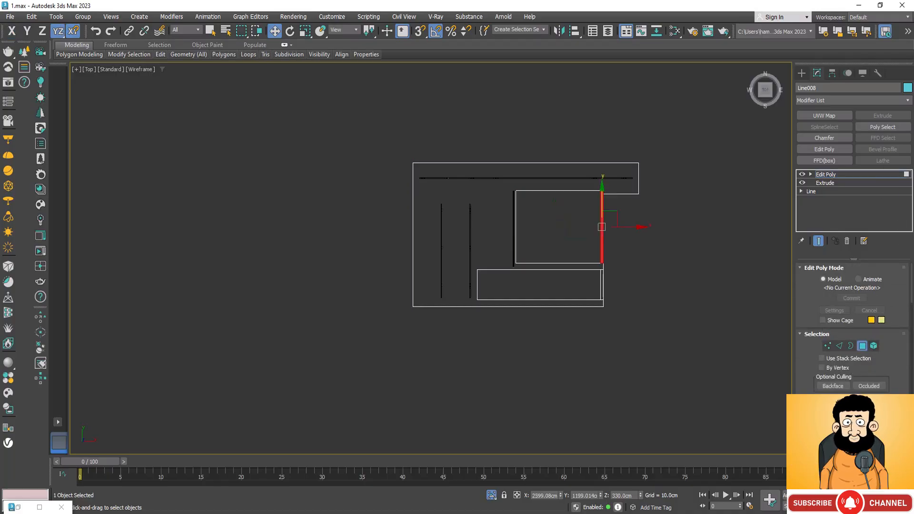
pyautogui.hotkey('ctrl', 'r')
pyautogui.moveTo(491, 323); pyautogui.dragTo(534, 210)
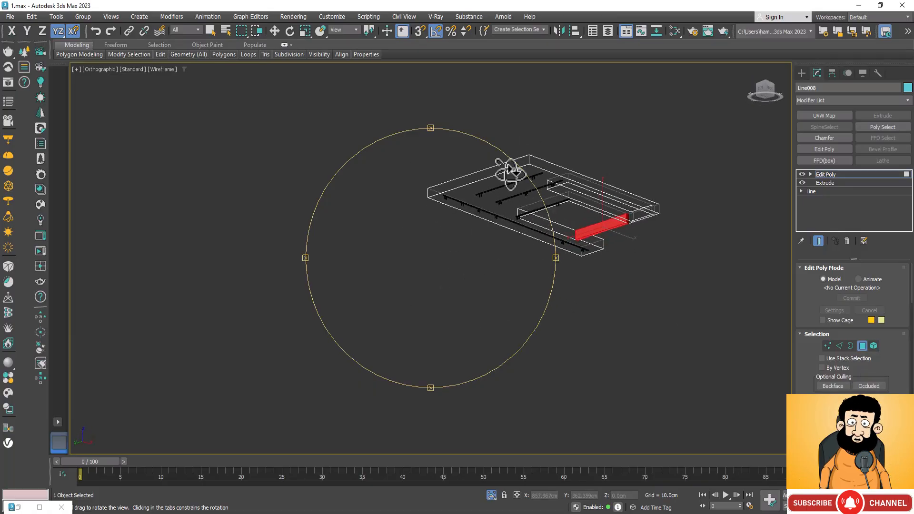
pyautogui.press('F3')
pyautogui.scroll(5, 520, 164)
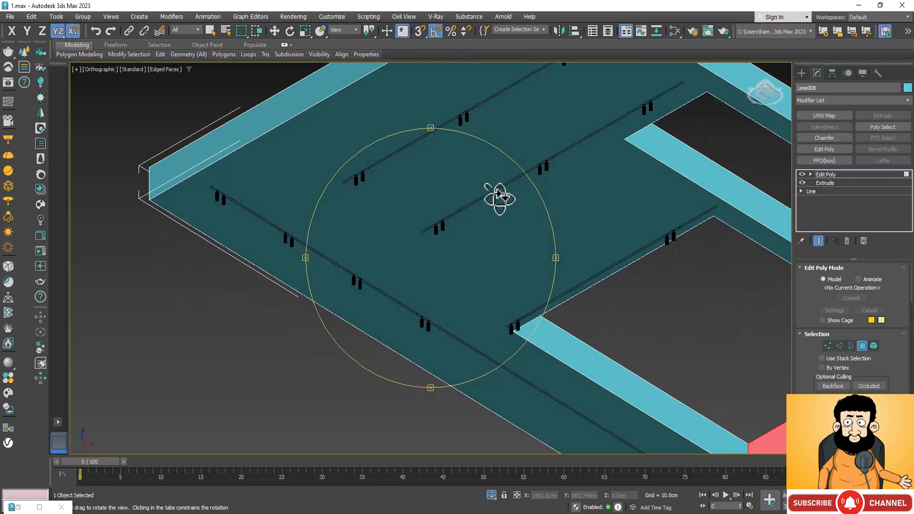
pyautogui.press('w')
pyautogui.click(504, 231)
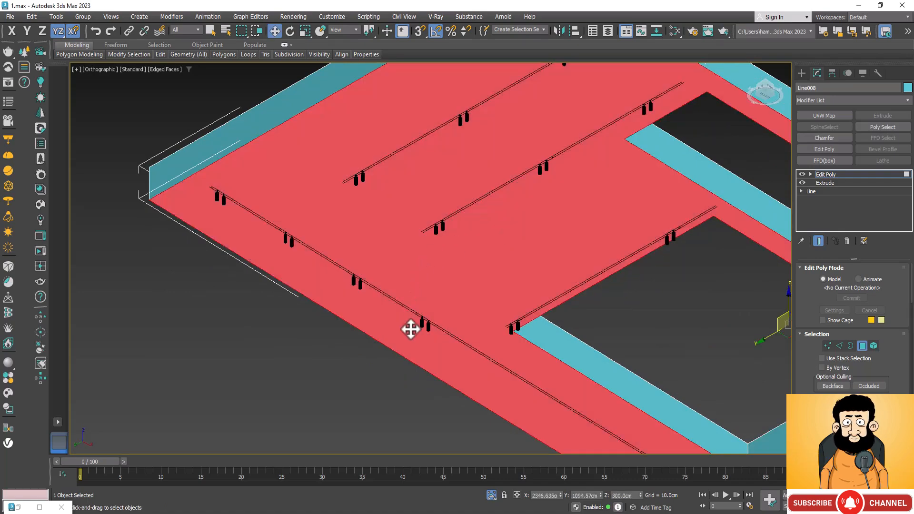
# Activate Slice Plane for the selected underside face of the slab, with the whole slab in view.
pyautogui.scroll(-2, 410, 364)
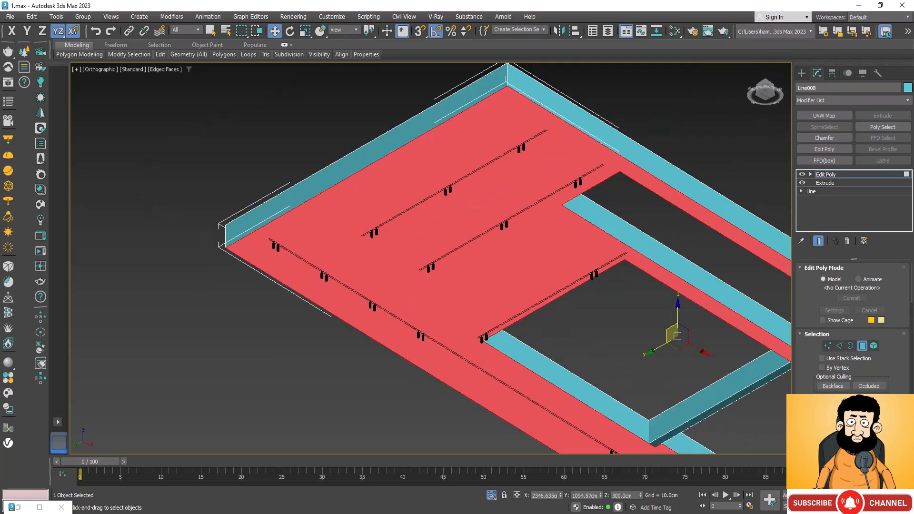
pyautogui.scroll(-8, 893, 390)
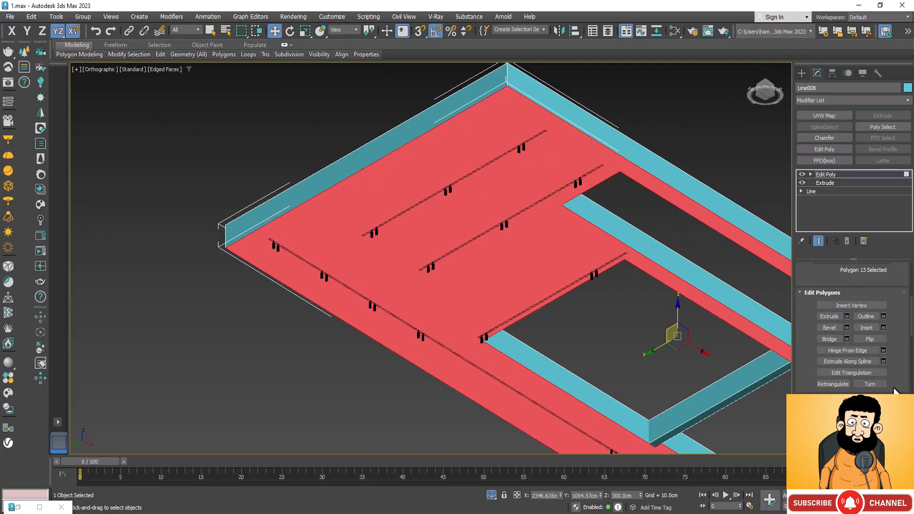
pyautogui.scroll(-6, 893, 390)
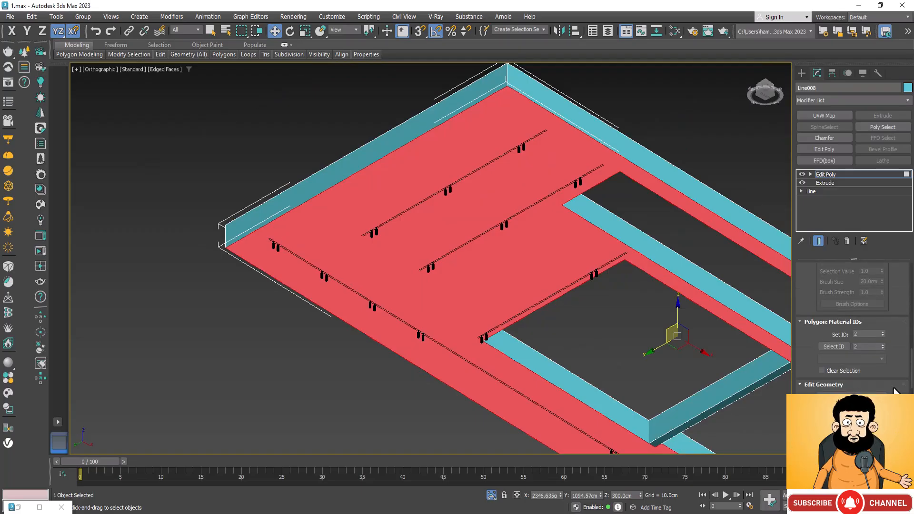
pyautogui.scroll(-4, 893, 390)
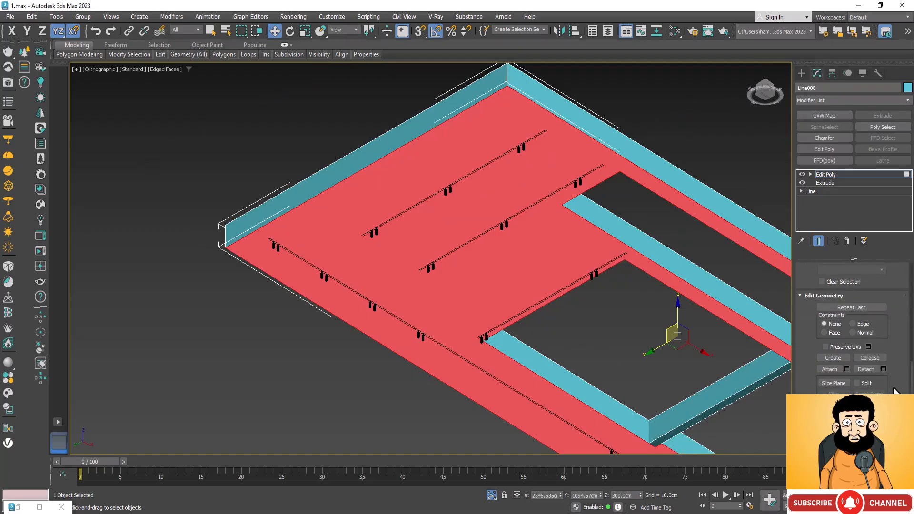
pyautogui.click(833, 383)
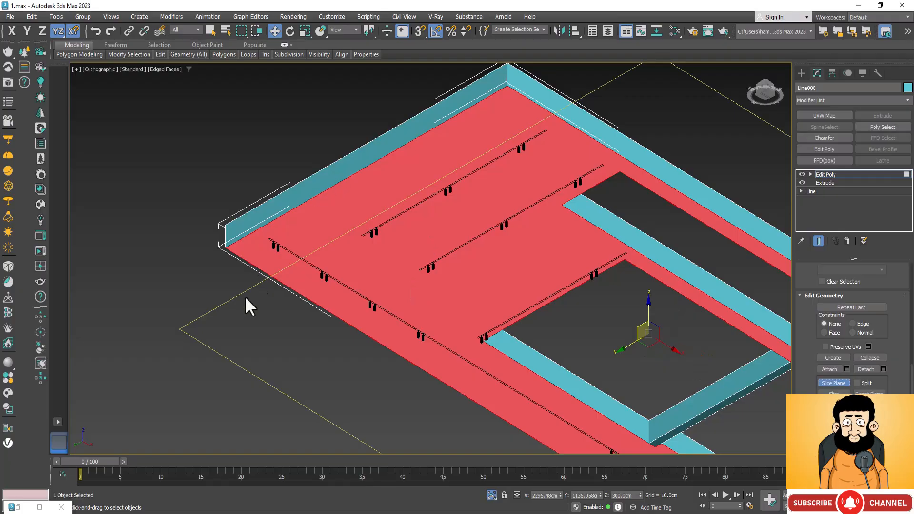
pyautogui.scroll(-5, 329, 412)
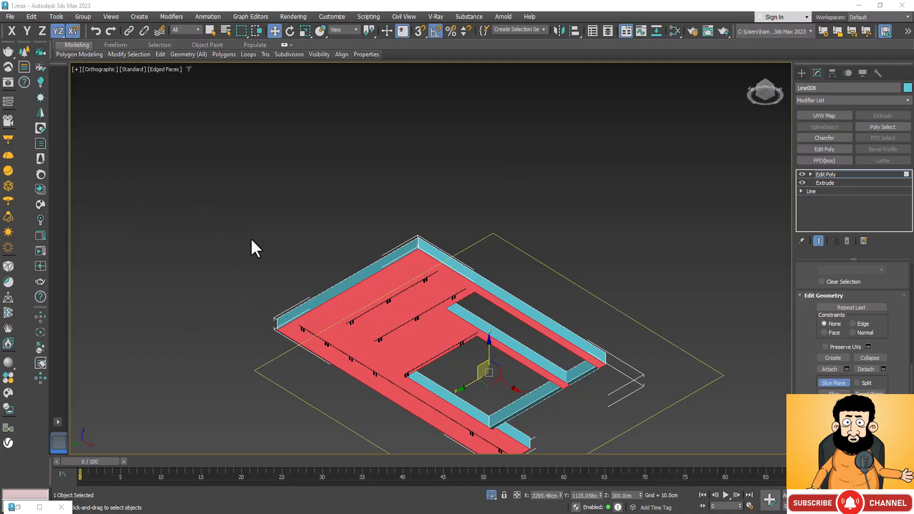
pyautogui.scroll(-2, 498, 178)
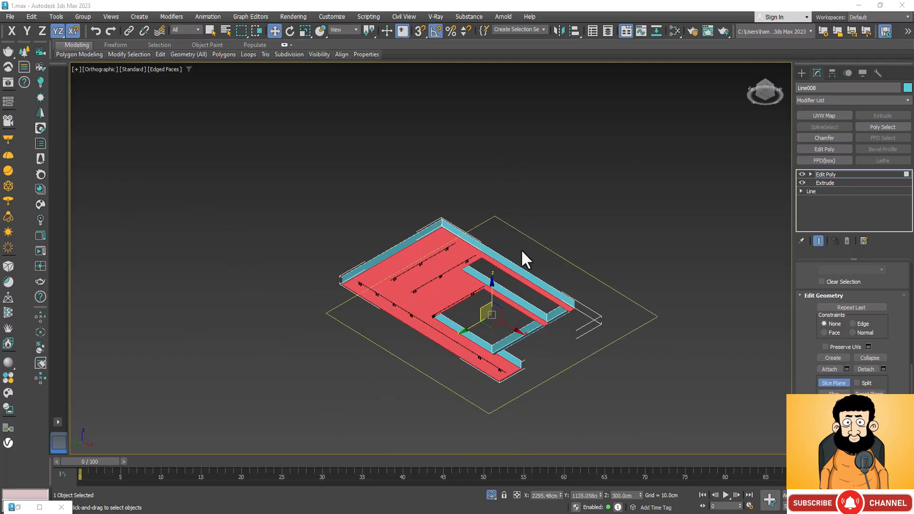
pyautogui.scroll(2, 532, 214)
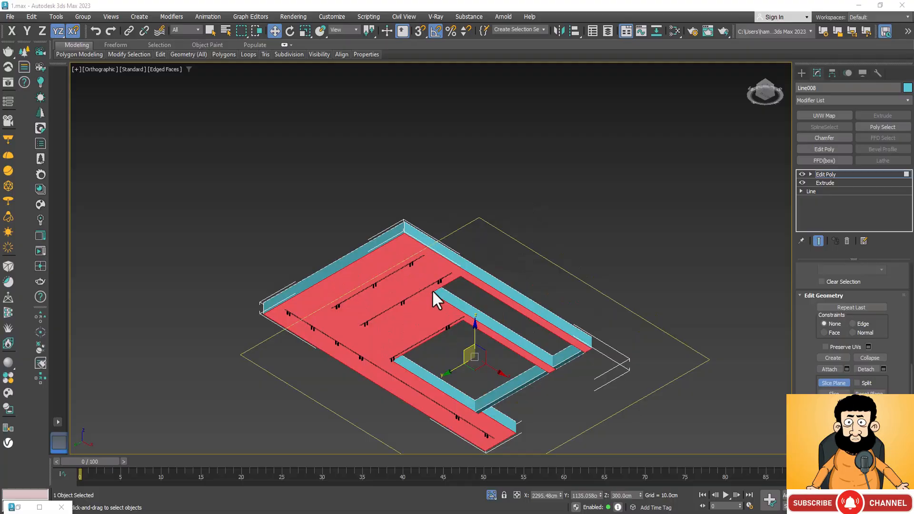
# In the top view, rotate the slice plane 90° about the Y axis so it stands parallel to the crosswise track lights.
pyautogui.click(290, 30)
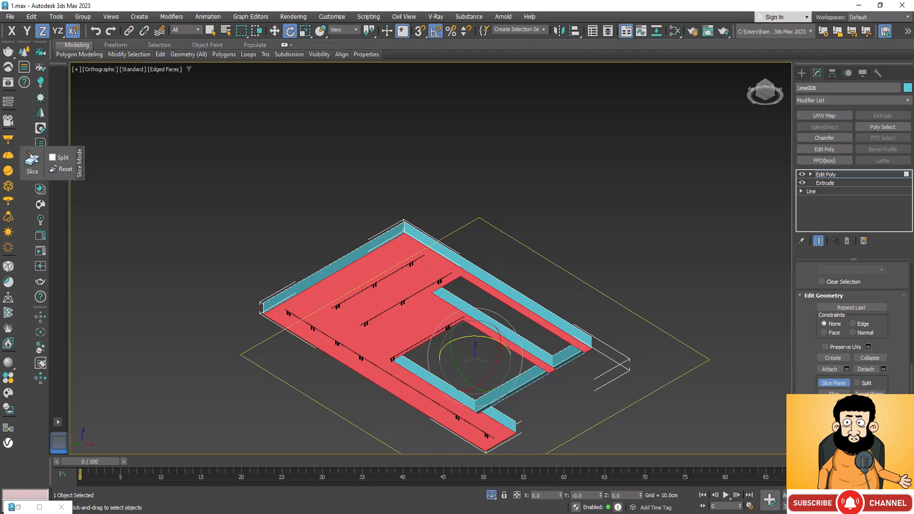
pyautogui.hotkey('alt', 'w')
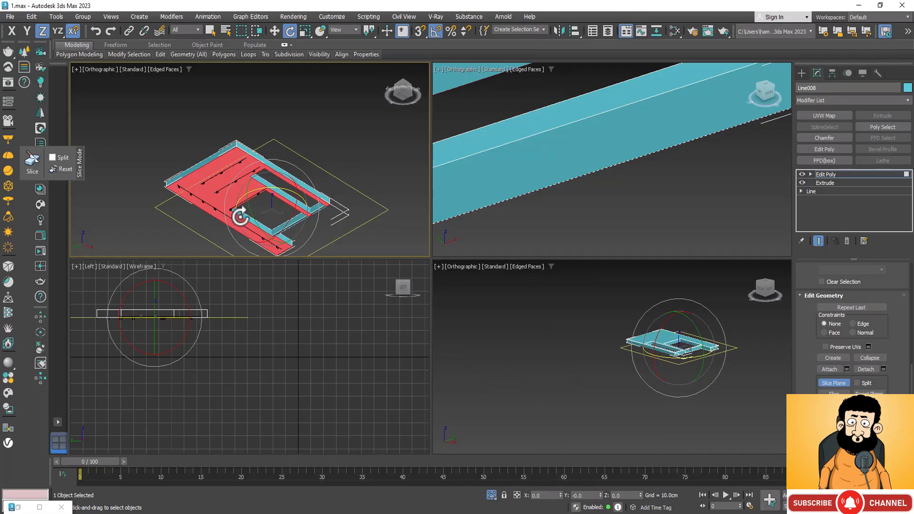
pyautogui.hotkey('alt', 'w')
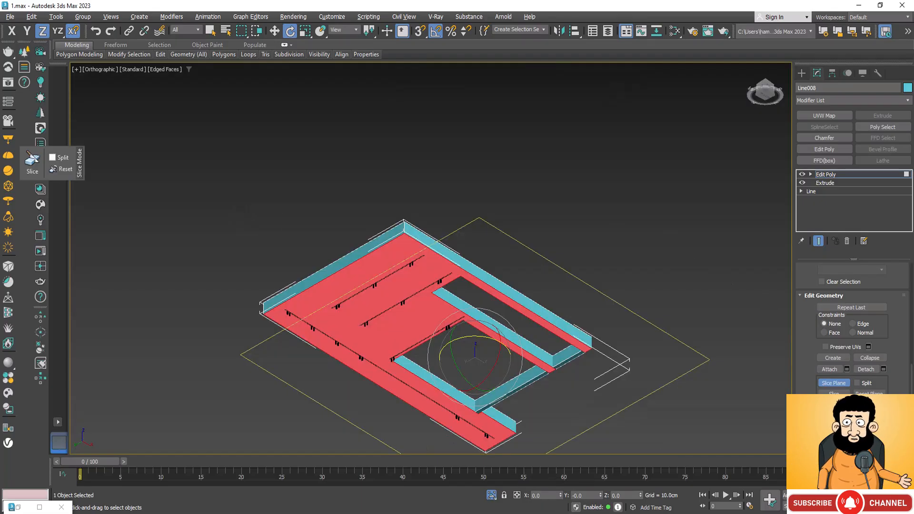
pyautogui.hotkey('ctrl', 'r')
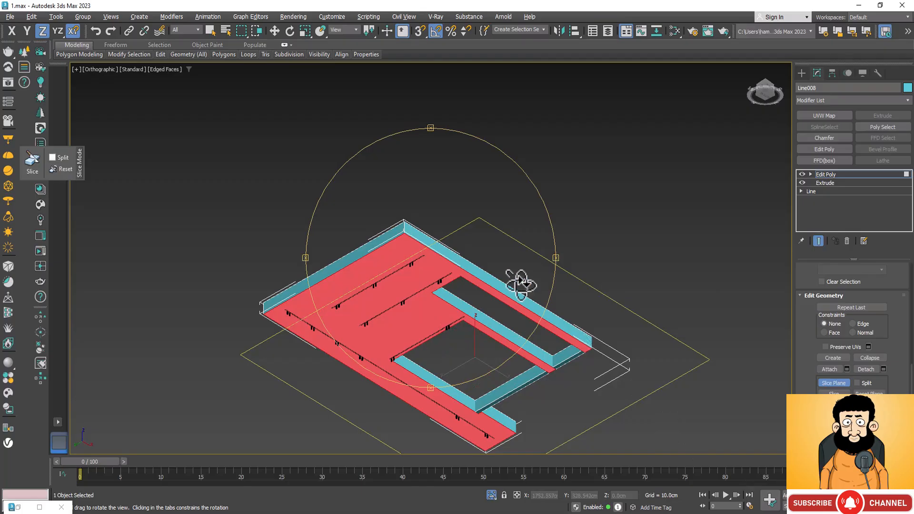
pyautogui.moveTo(527, 282); pyautogui.dragTo(512, 312)
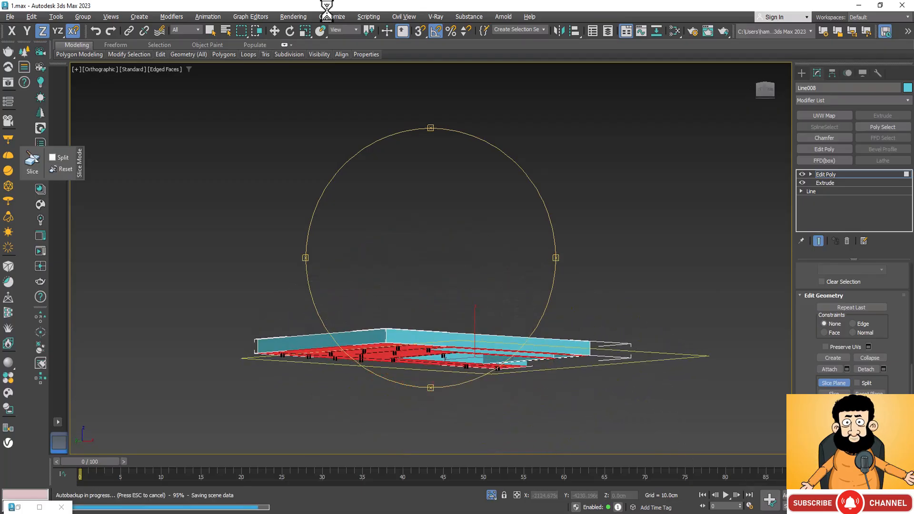
pyautogui.click(295, 29)
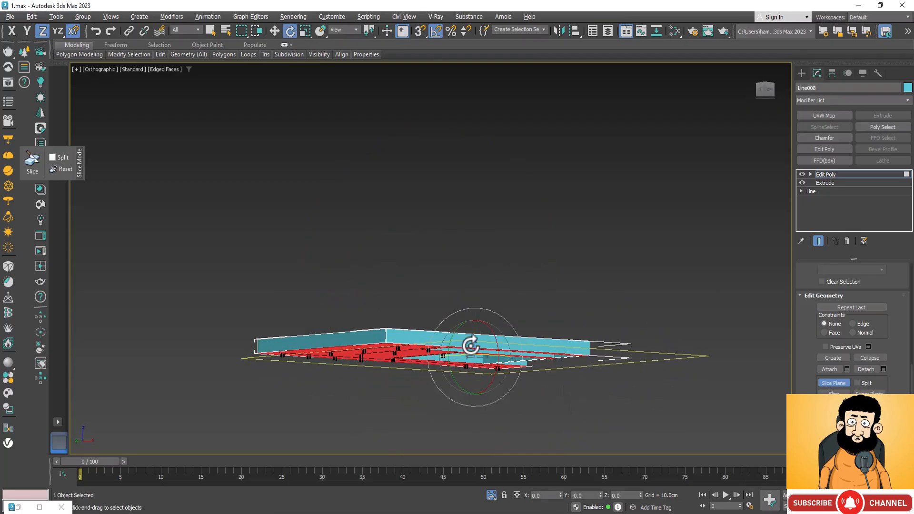
pyautogui.scroll(3, 511, 290)
pyautogui.scroll(-3, 497, 276)
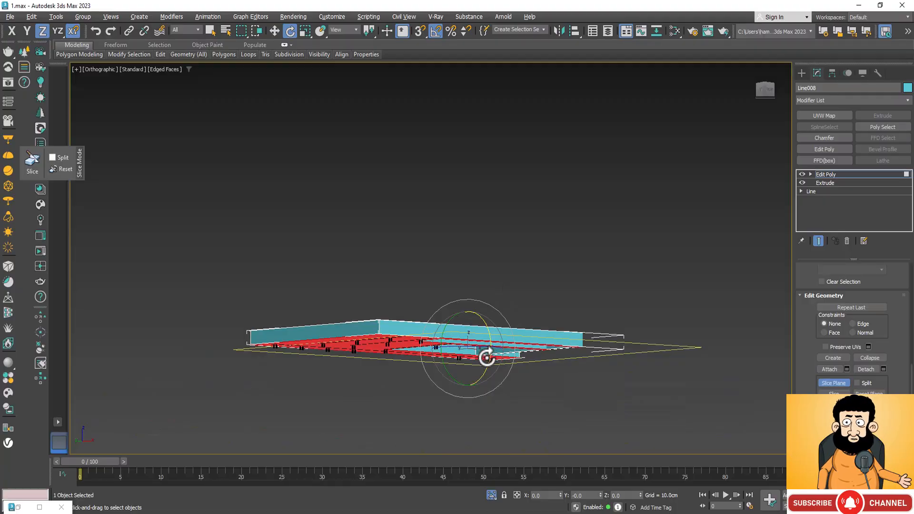
pyautogui.press('t')
pyautogui.scroll(5, 487, 226)
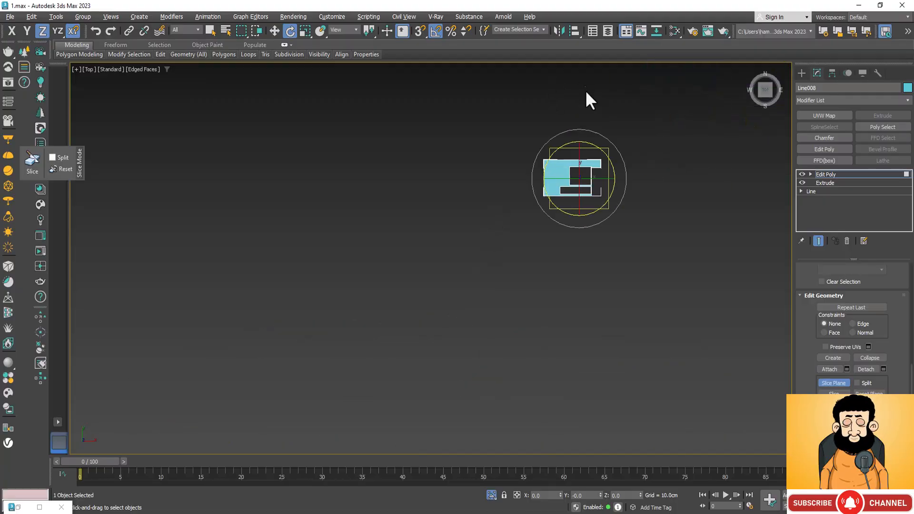
pyautogui.scroll(3, 587, 96)
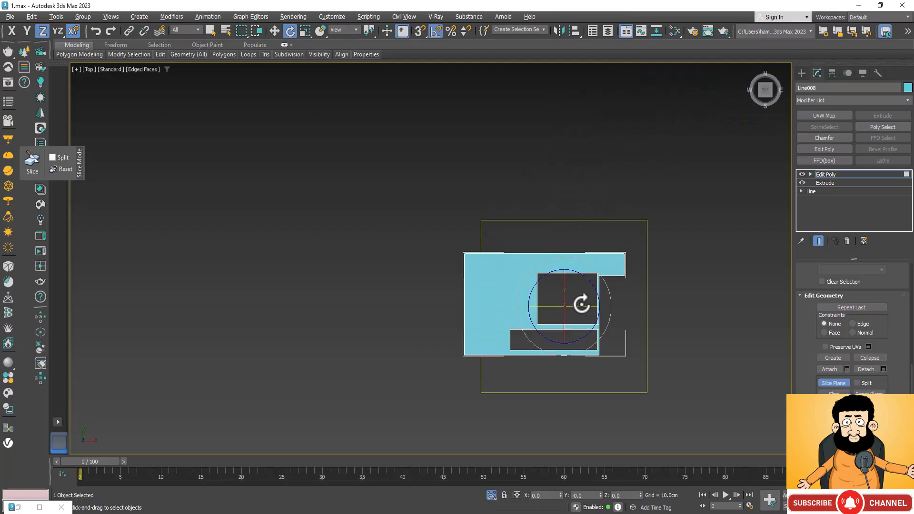
pyautogui.moveTo(581, 307); pyautogui.dragTo(538, 315)
pyautogui.scroll(5, 543, 357)
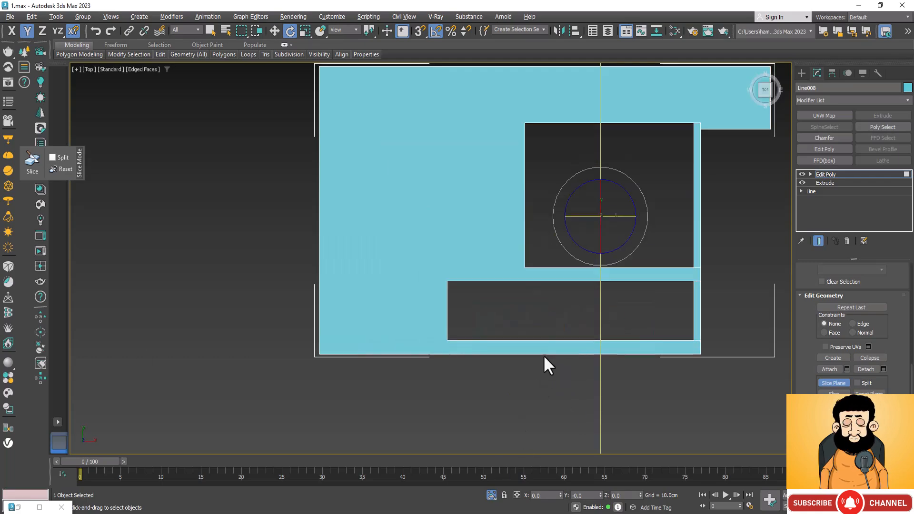
# In wireframe display, snap the slice plane along X to the left edge of the leftmost track light, at X 1589.002 cm.
pyautogui.press('F3')
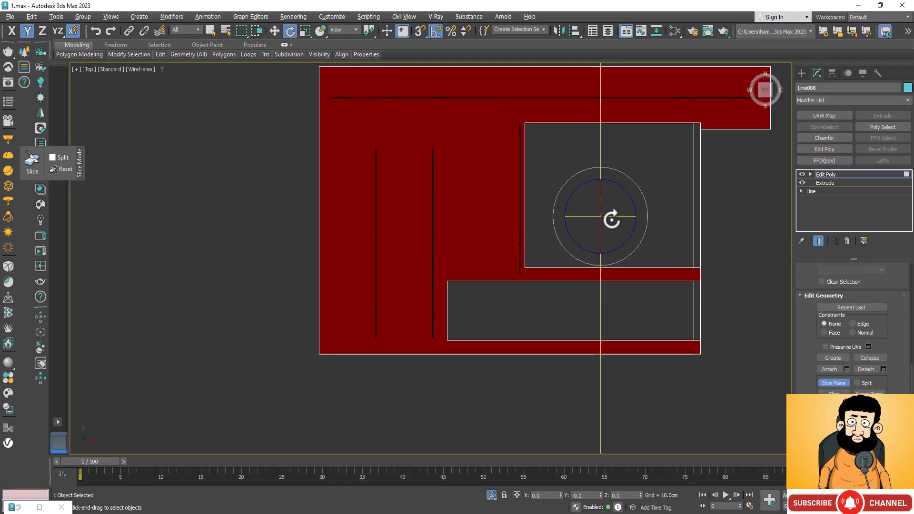
pyautogui.press('w')
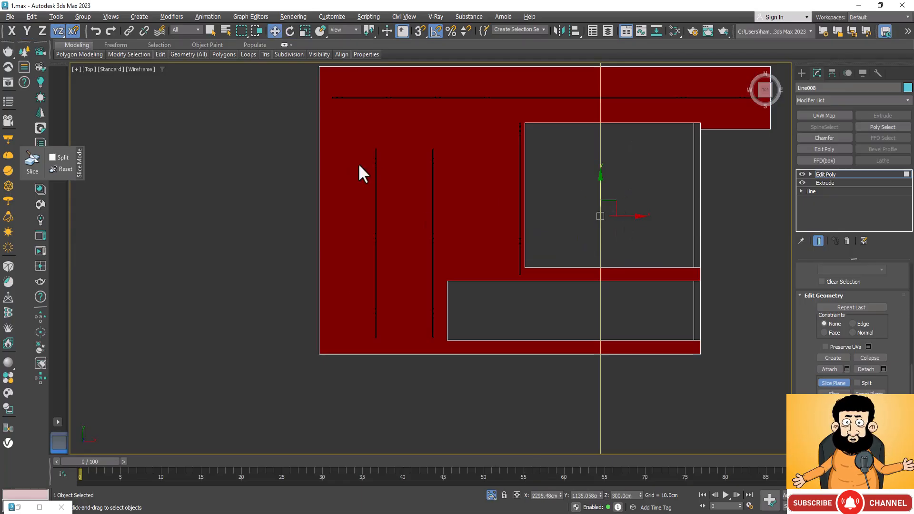
pyautogui.scroll(4, 364, 176)
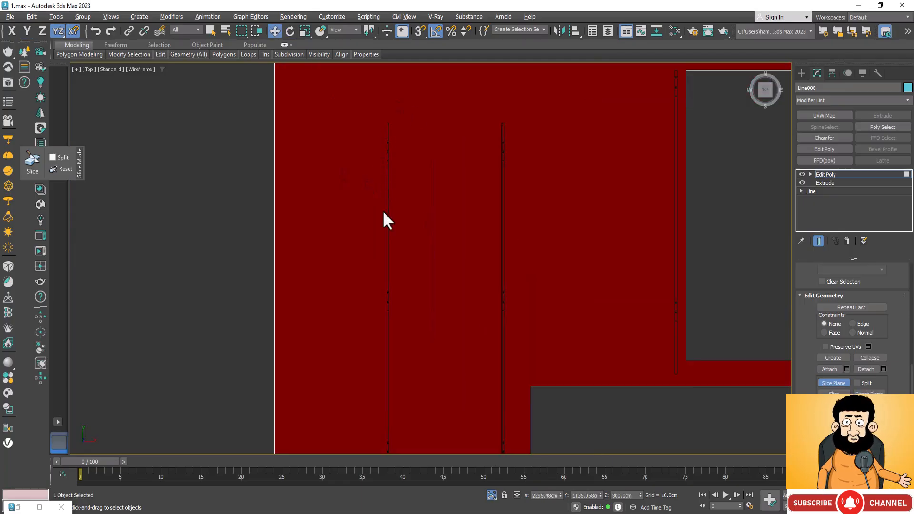
pyautogui.scroll(-4, 388, 174)
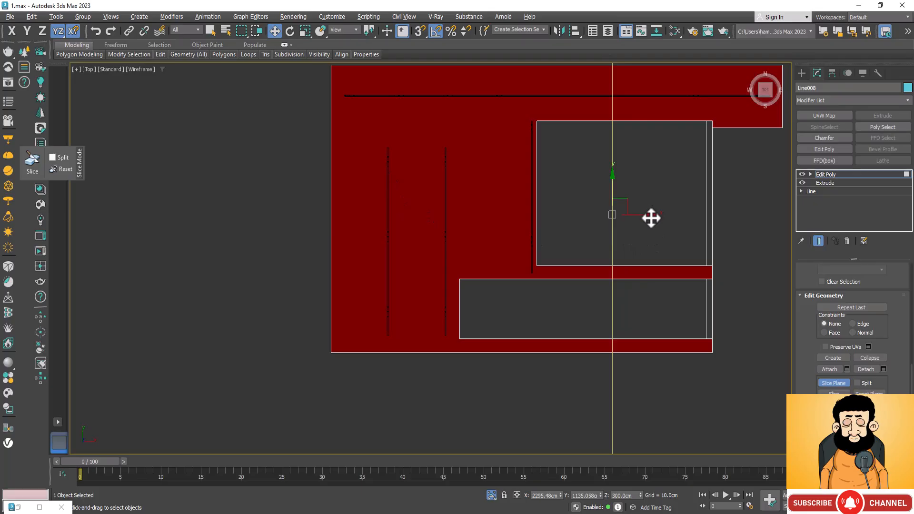
pyautogui.moveTo(651, 214); pyautogui.dragTo(384, 337)
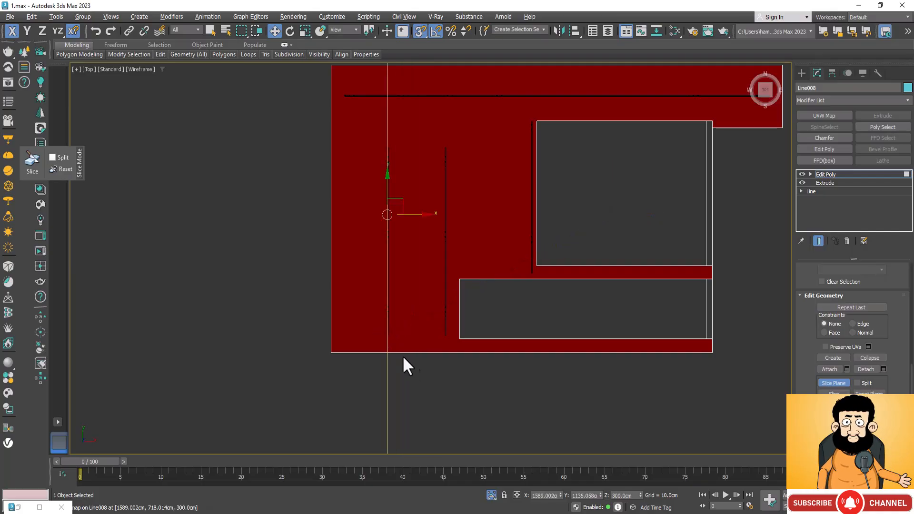
pyautogui.scroll(6, 379, 351)
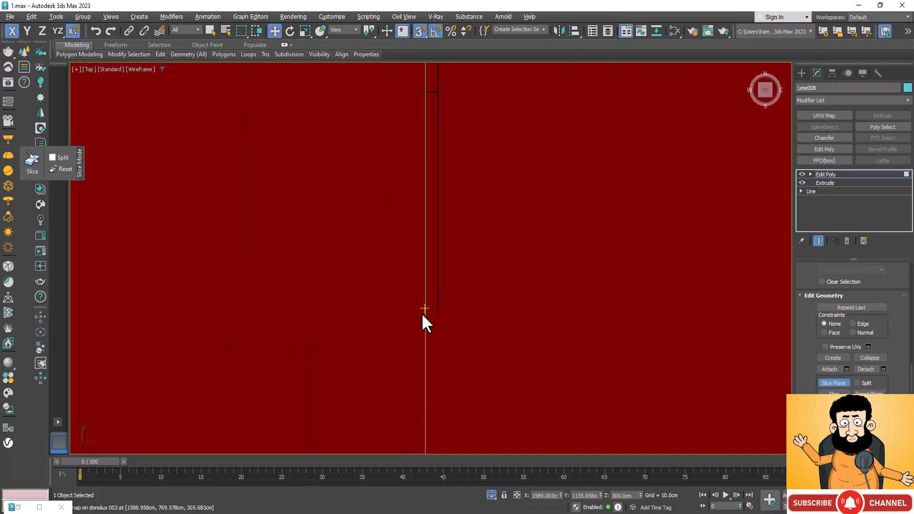
pyautogui.scroll(-5, 418, 307)
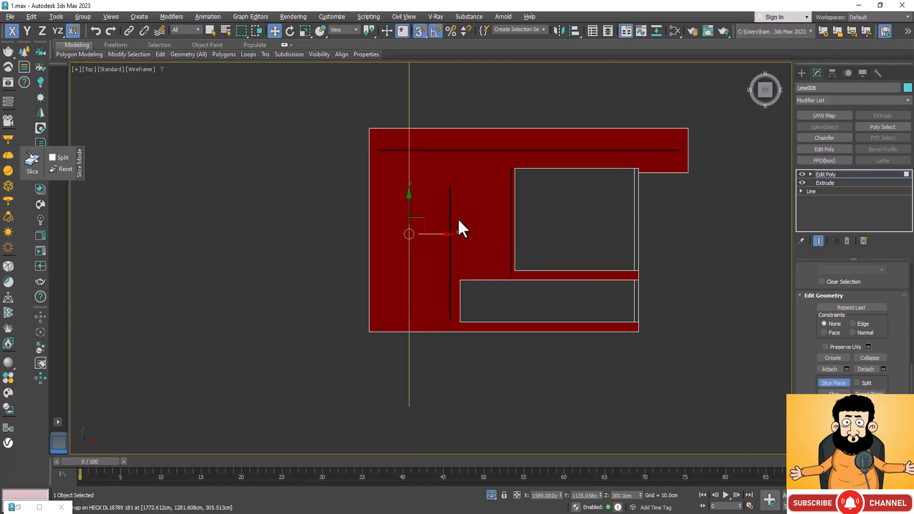
# Move the slice plane off the leftmost track light's left edge and snap it to that light's right edge, at X 1592.378 cm.
pyautogui.scroll(4, 445, 237)
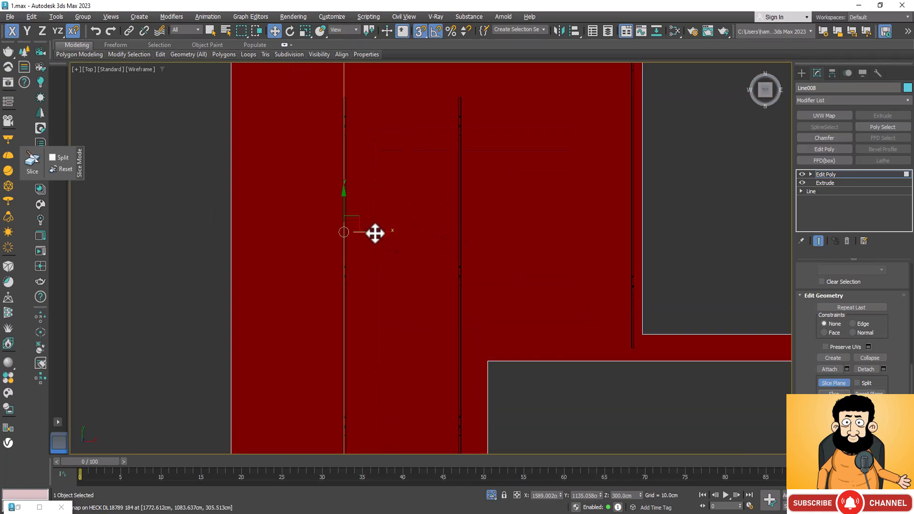
pyautogui.moveTo(375, 234); pyautogui.dragTo(387, 238)
pyautogui.scroll(-4, 341, 236)
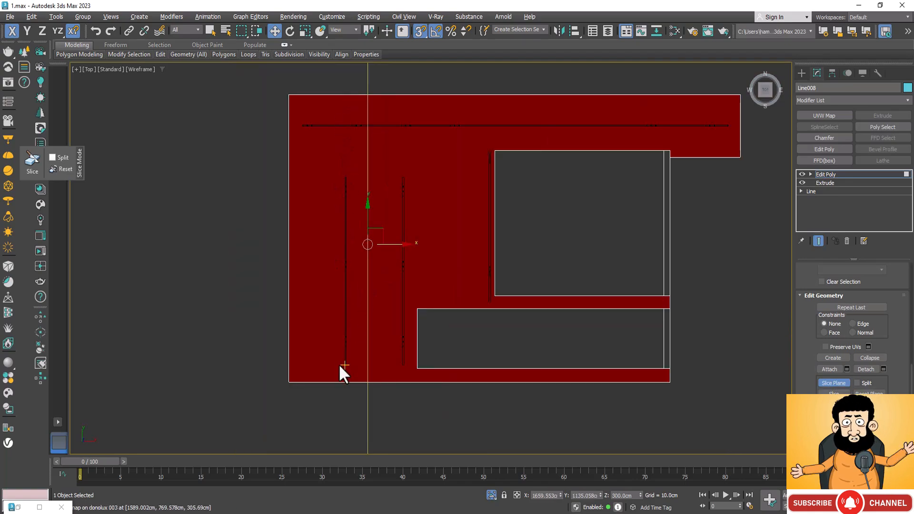
pyautogui.scroll(5, 339, 369)
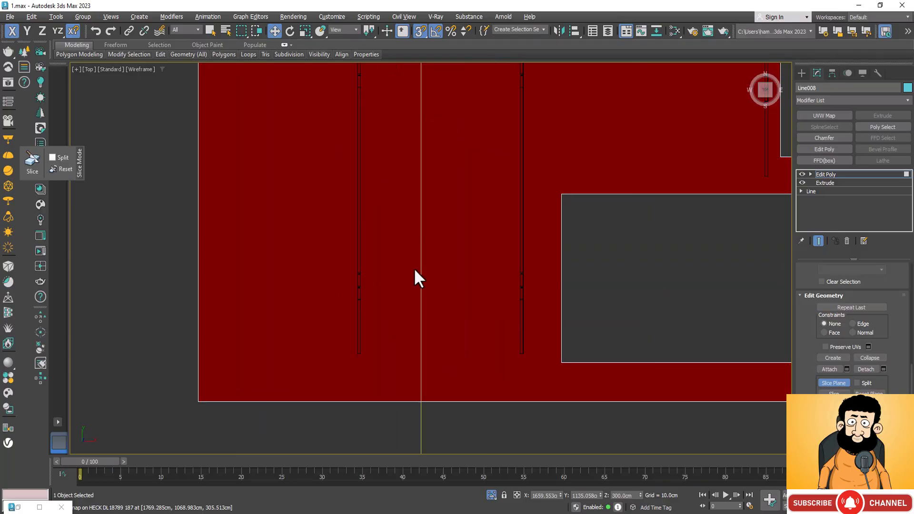
pyautogui.moveTo(420, 273); pyautogui.dragTo(364, 348)
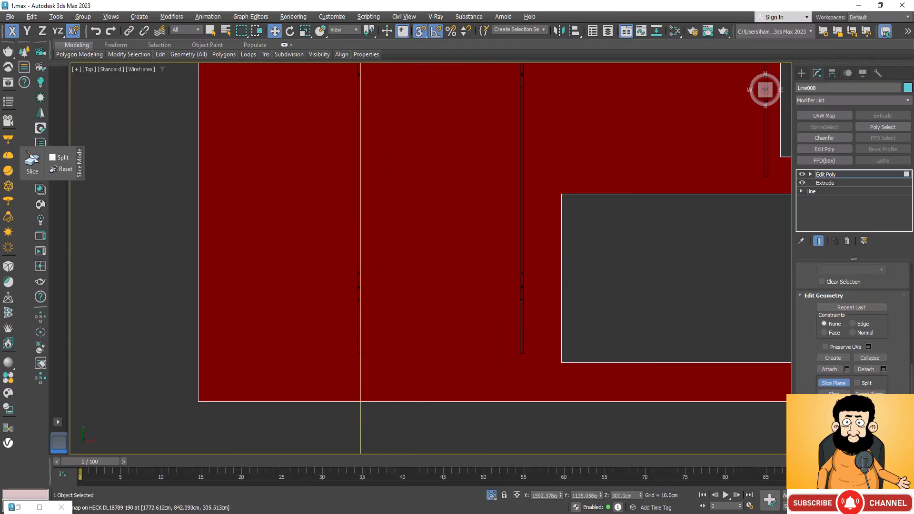
pyautogui.scroll(-5, 330, 424)
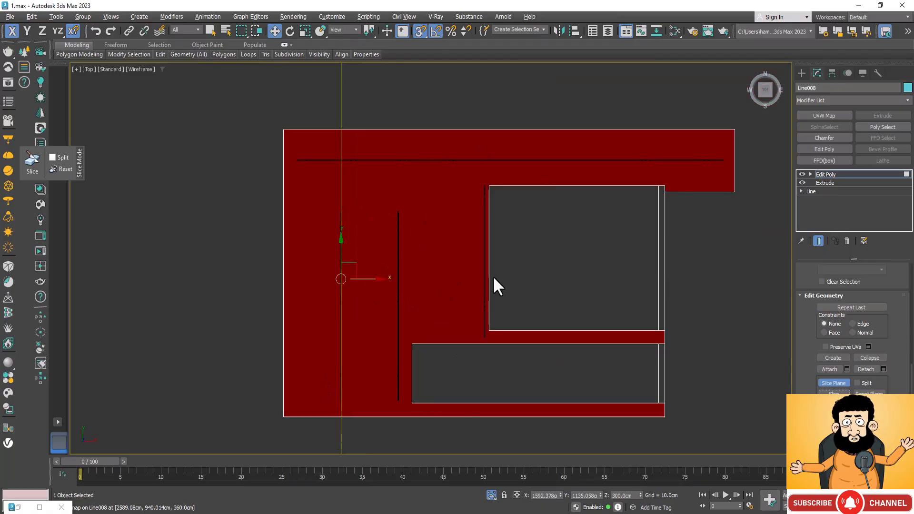
# Snap the slice plane to the second track light's left edge at X 1769.261 cm and its right edge at X 1772.637 cm.
pyautogui.scroll(2, 370, 383)
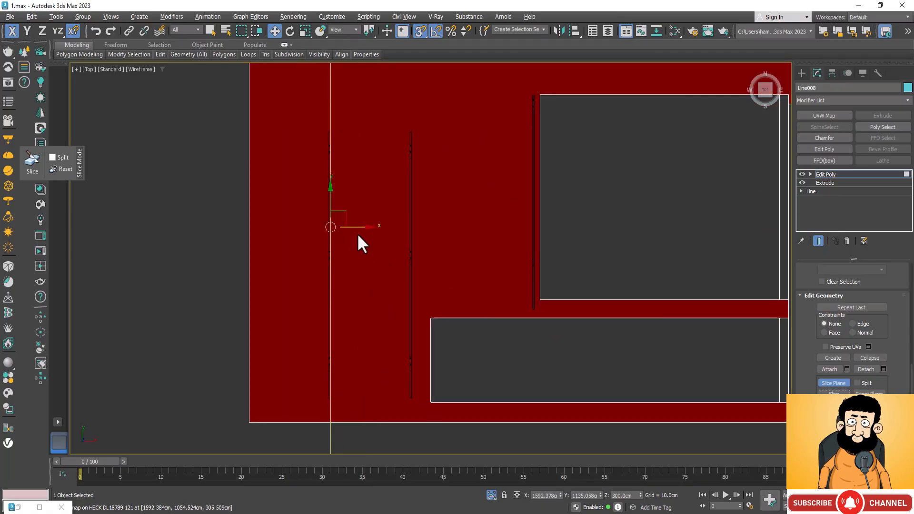
pyautogui.scroll(2, 343, 412)
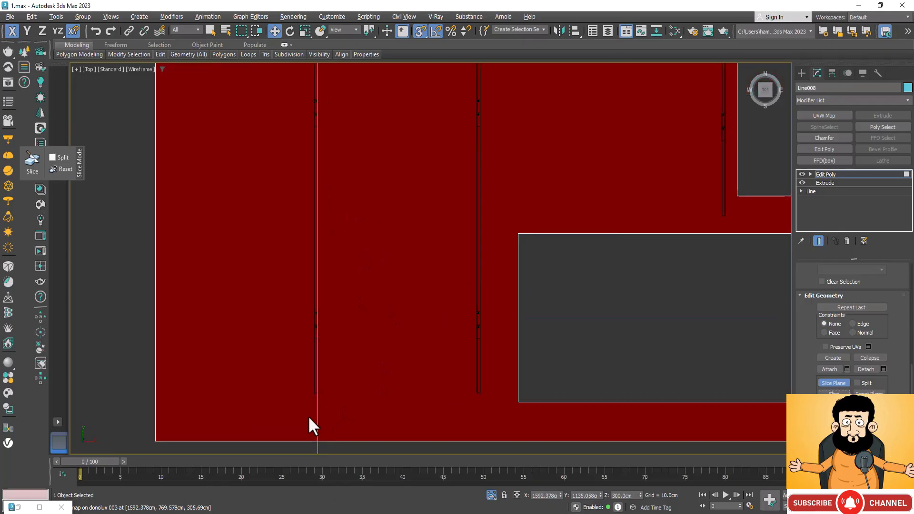
pyautogui.moveTo(320, 418); pyautogui.dragTo(480, 390)
pyautogui.scroll(3, 478, 390)
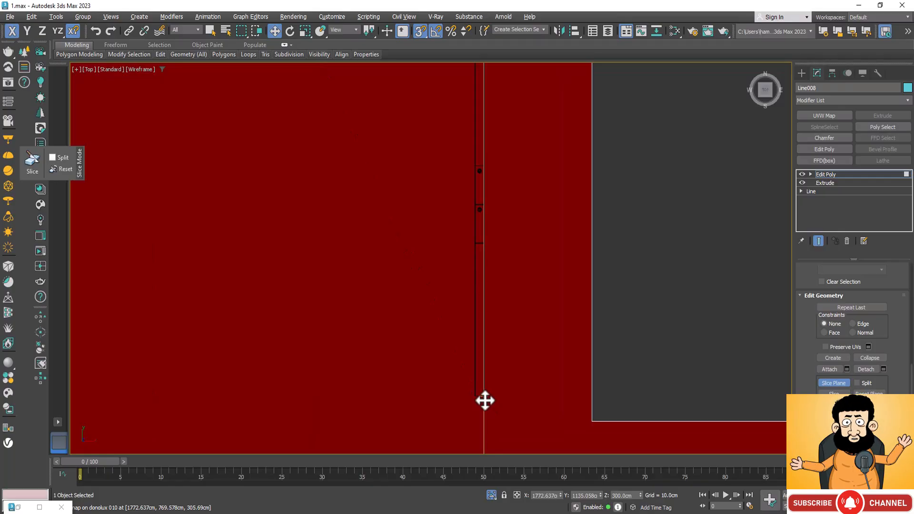
pyautogui.moveTo(485, 400)
pyautogui.mouseDown()
pyautogui.moveTo(427, 406)
pyautogui.moveTo(473, 398)
pyautogui.mouseUp()
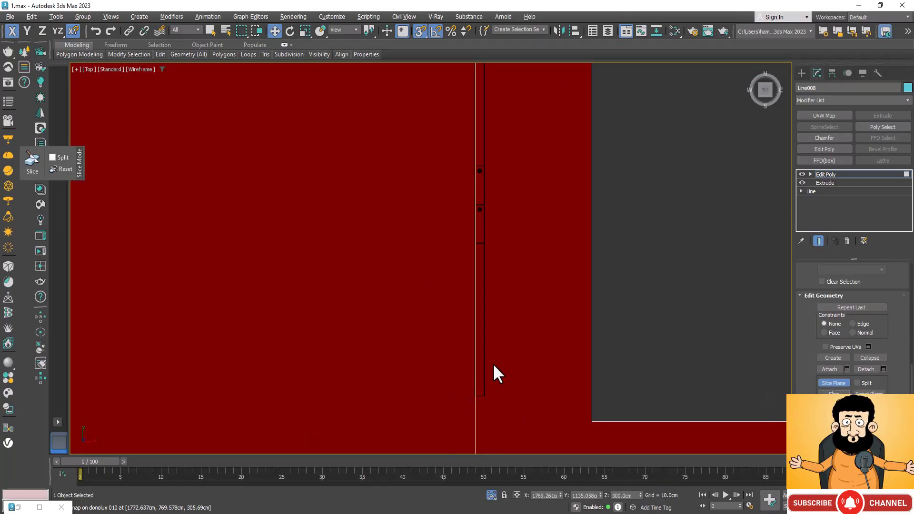
pyautogui.moveTo(475, 412); pyautogui.dragTo(495, 398)
pyautogui.scroll(6, 487, 419)
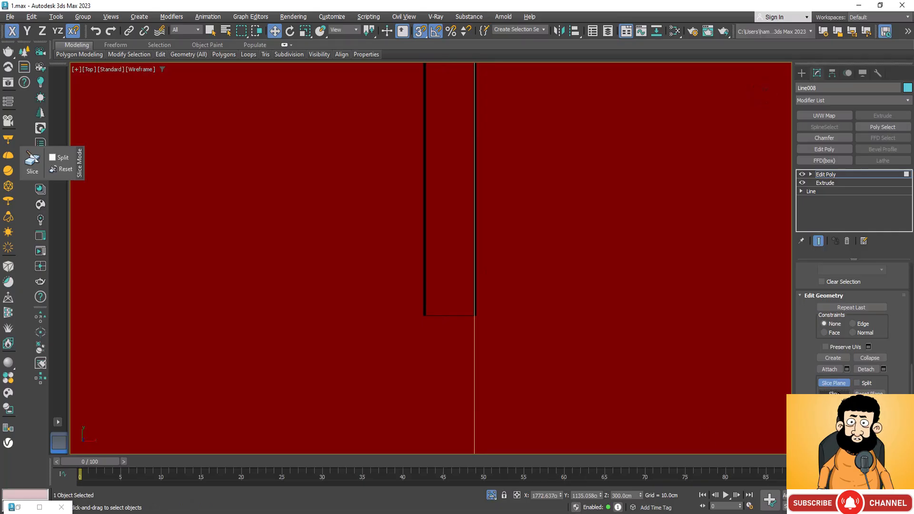
# Examine up close how the edges of the two leftmost crosswise track lights line up with the slice positions.
pyautogui.scroll(5, 408, 312)
pyautogui.scroll(5, 489, 339)
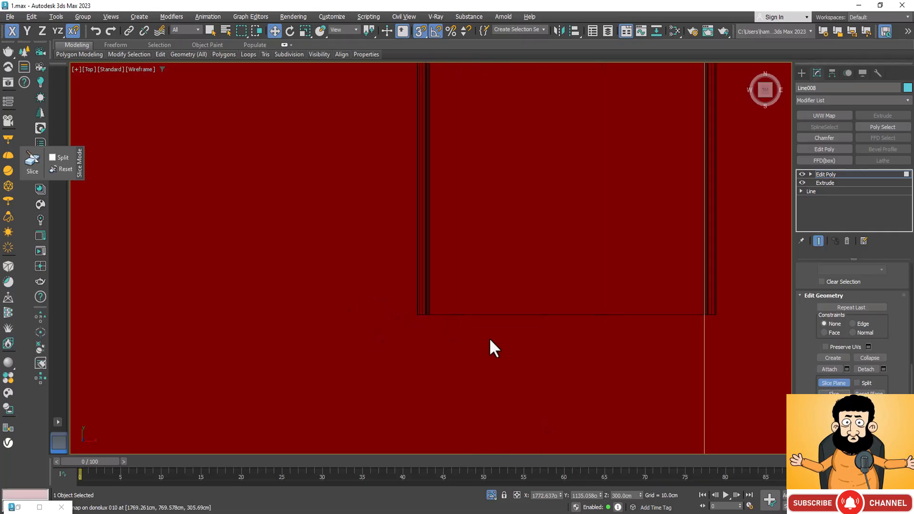
pyautogui.scroll(8, 439, 323)
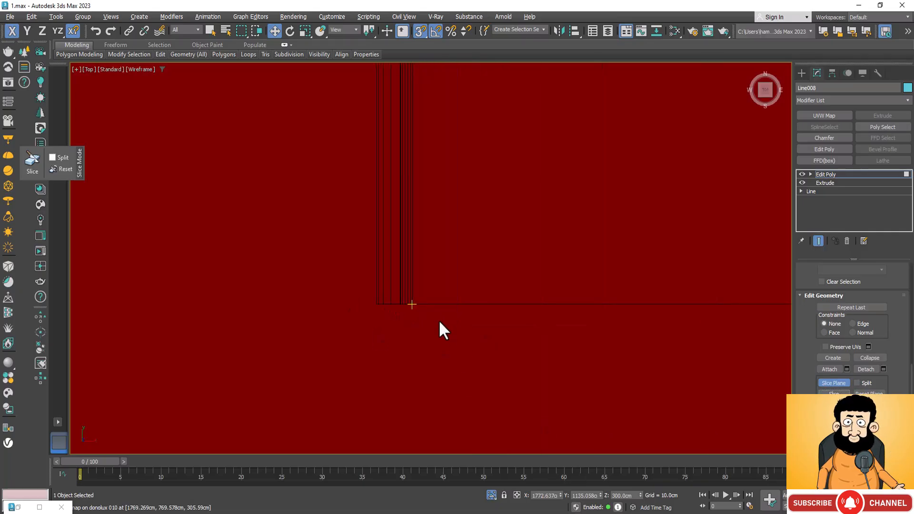
pyautogui.scroll(-5, 410, 215)
pyautogui.scroll(-8, 409, 215)
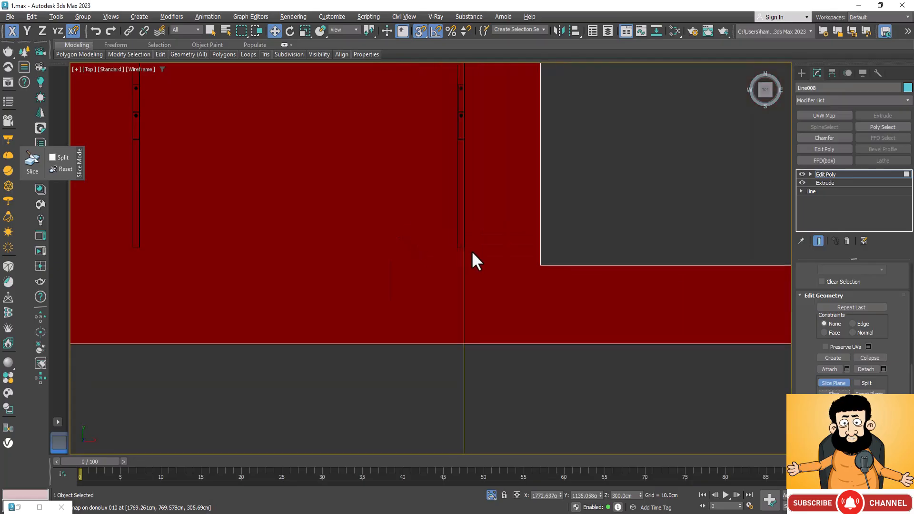
pyautogui.scroll(4, 392, 269)
pyautogui.scroll(10, 554, 210)
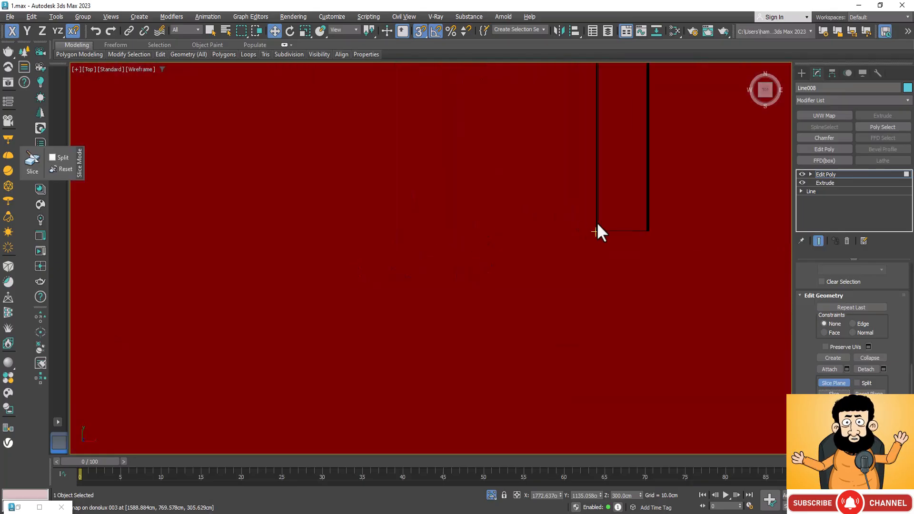
pyautogui.scroll(5, 461, 269)
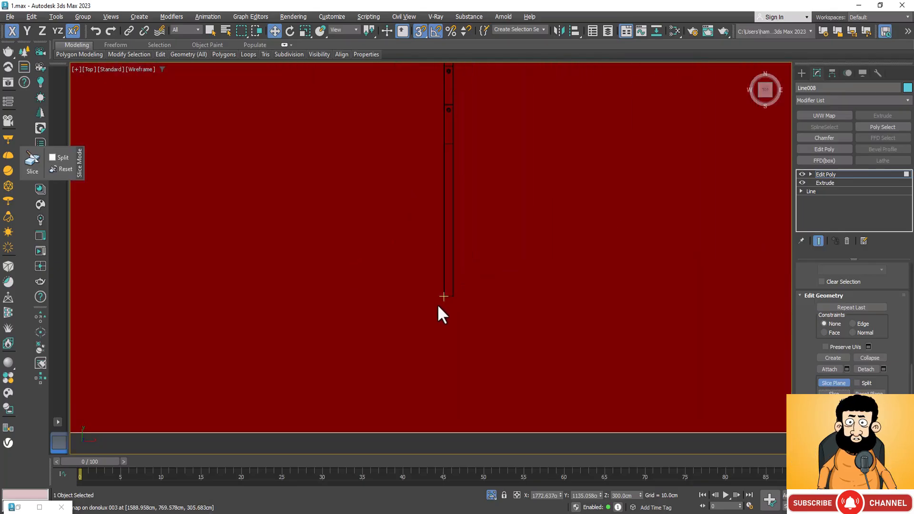
# Move the slice plane along X to the third crosswise track light and snap it to that light's outer left edge at X 2040.937 cm.
pyautogui.scroll(-12, 440, 323)
pyautogui.scroll(8, 517, 284)
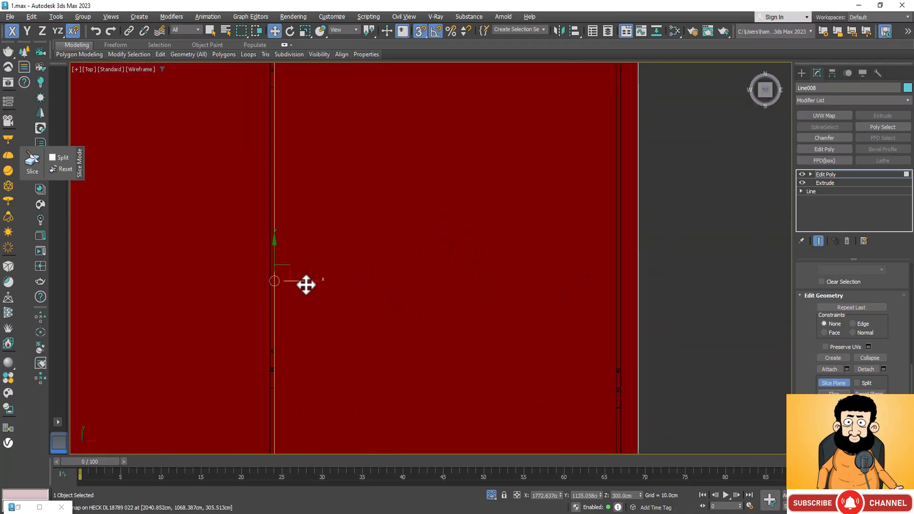
pyautogui.moveTo(306, 281); pyautogui.dragTo(567, 319)
pyautogui.scroll(-5, 490, 206)
pyautogui.scroll(15, 551, 366)
pyautogui.scroll(12, 567, 319)
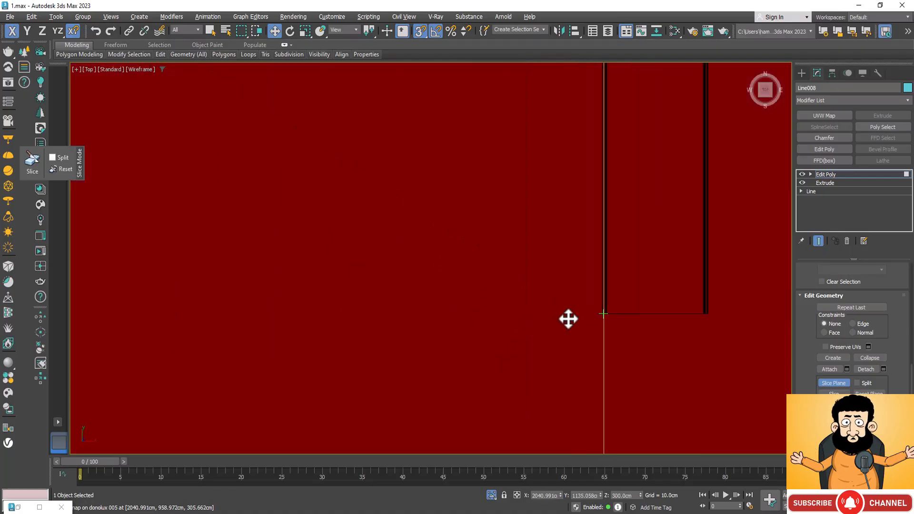
pyautogui.scroll(5, 590, 295)
pyautogui.scroll(7, 630, 305)
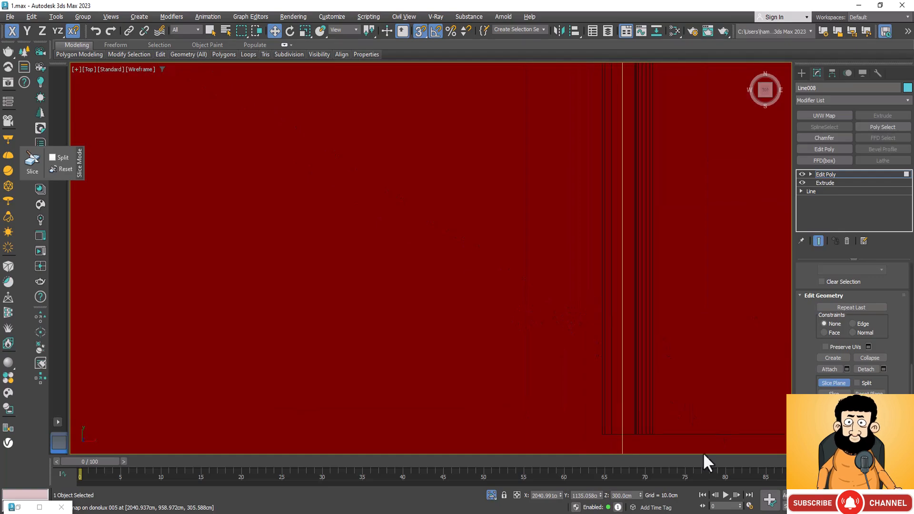
pyautogui.scroll(-5, 624, 303)
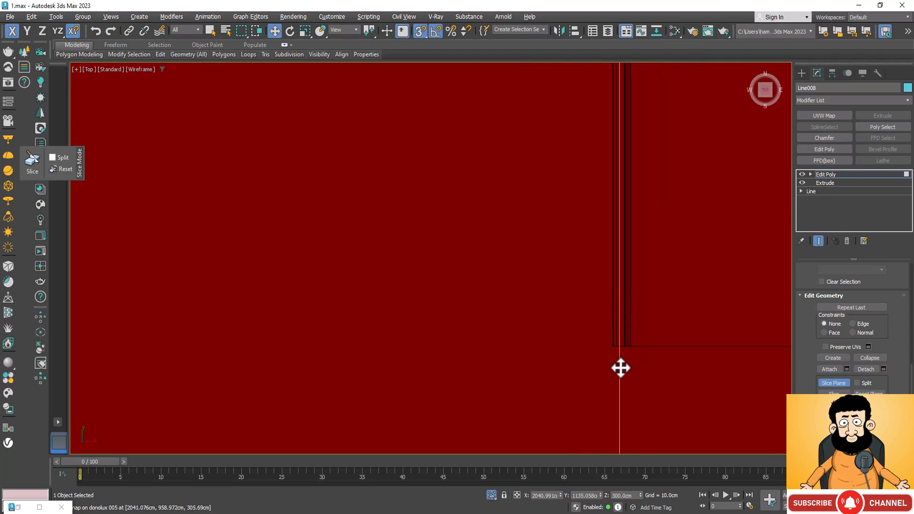
pyautogui.moveTo(620, 367); pyautogui.dragTo(611, 348)
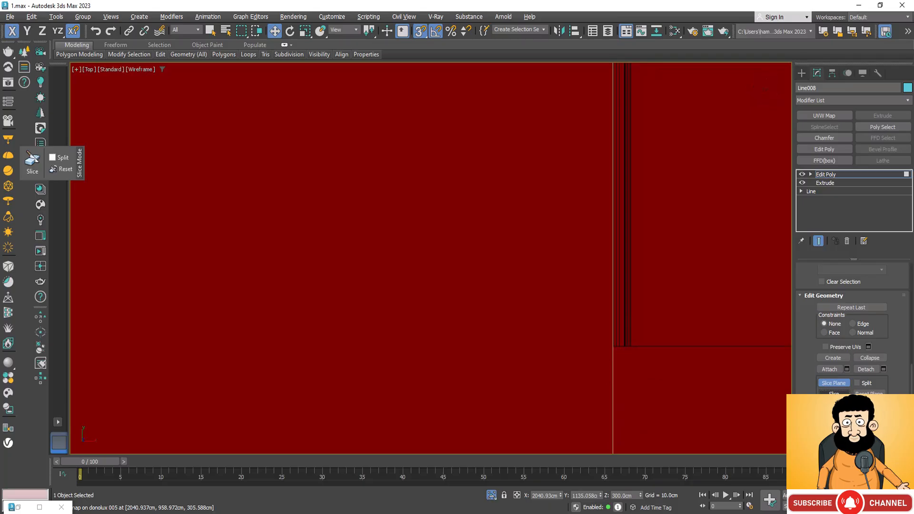
# Snap the slice plane to the third crosswise track light's outer right edge at X 2044.598 cm.
pyautogui.scroll(-8, 565, 363)
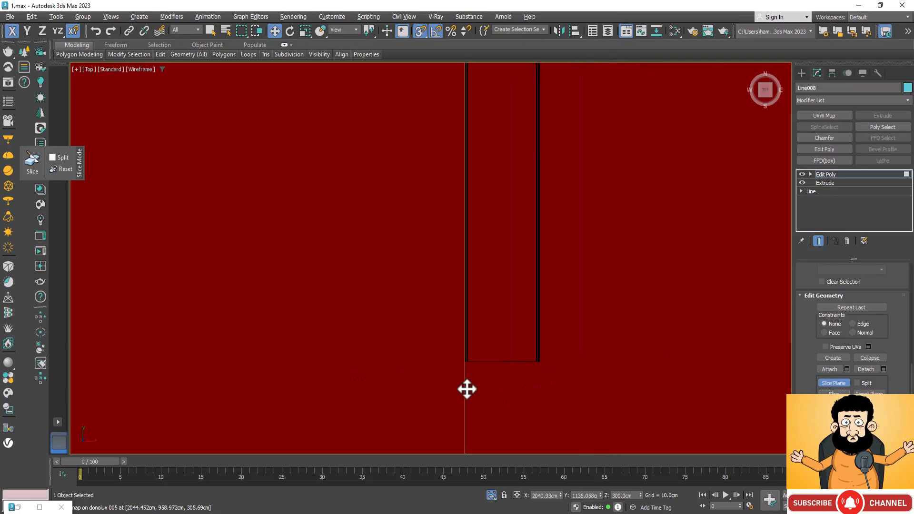
pyautogui.moveTo(463, 384); pyautogui.dragTo(552, 361)
pyautogui.scroll(6, 552, 361)
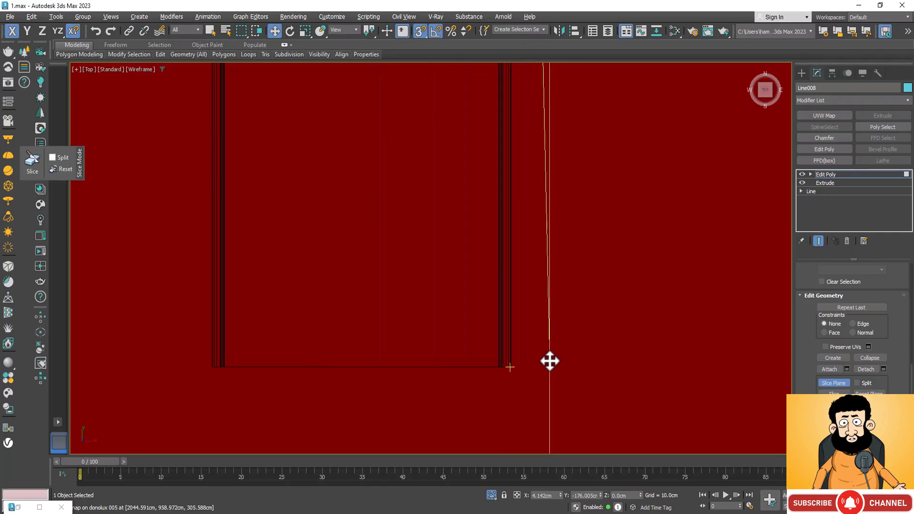
pyautogui.moveTo(548, 361); pyautogui.dragTo(502, 376)
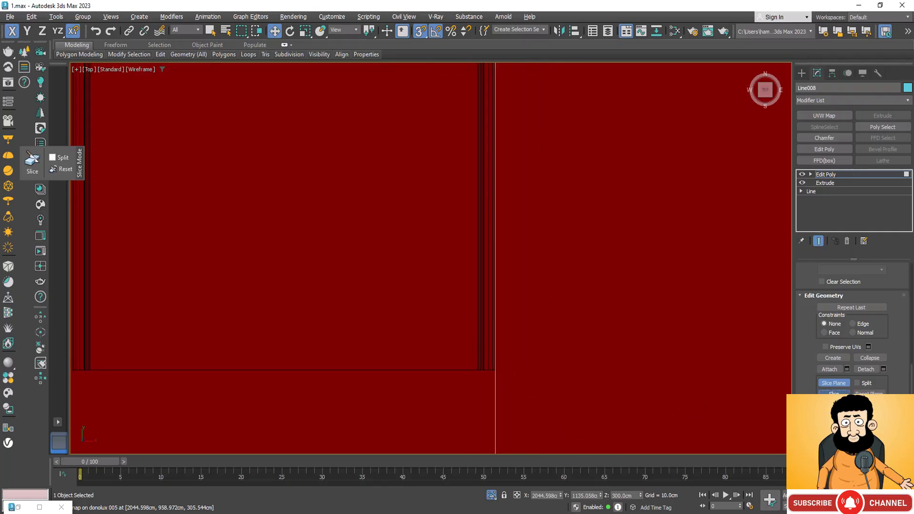
# Snap the slice plane to the left end of the long horizontal track light near the slab's upper edge, at X 1454.085 cm.
pyautogui.scroll(-6, 442, 396)
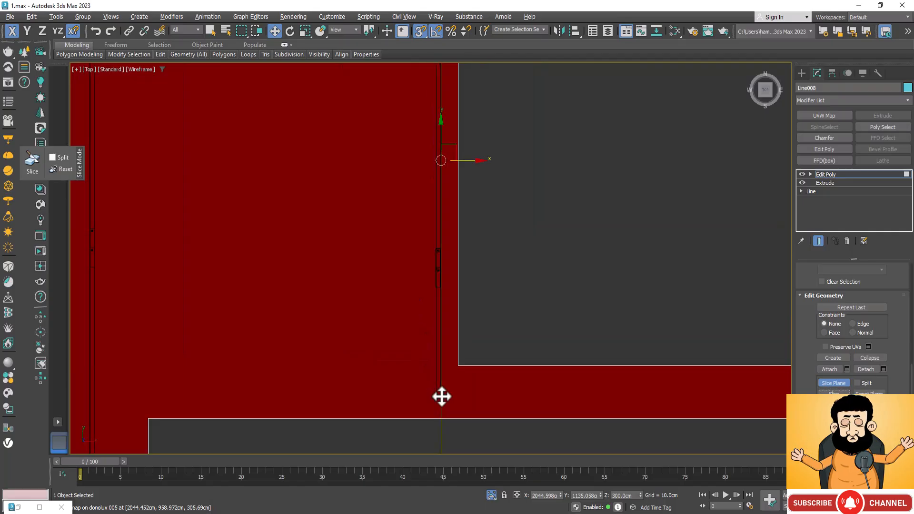
pyautogui.scroll(-2, 441, 396)
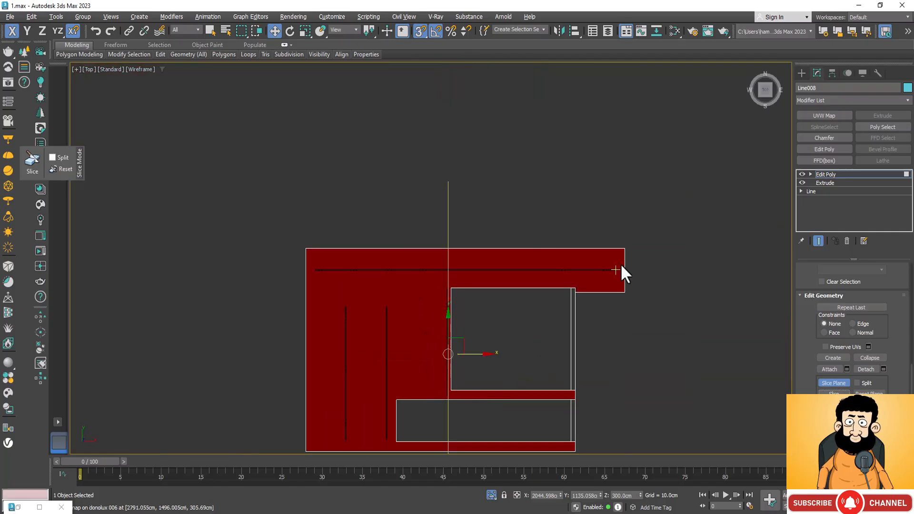
pyautogui.scroll(-2, 593, 235)
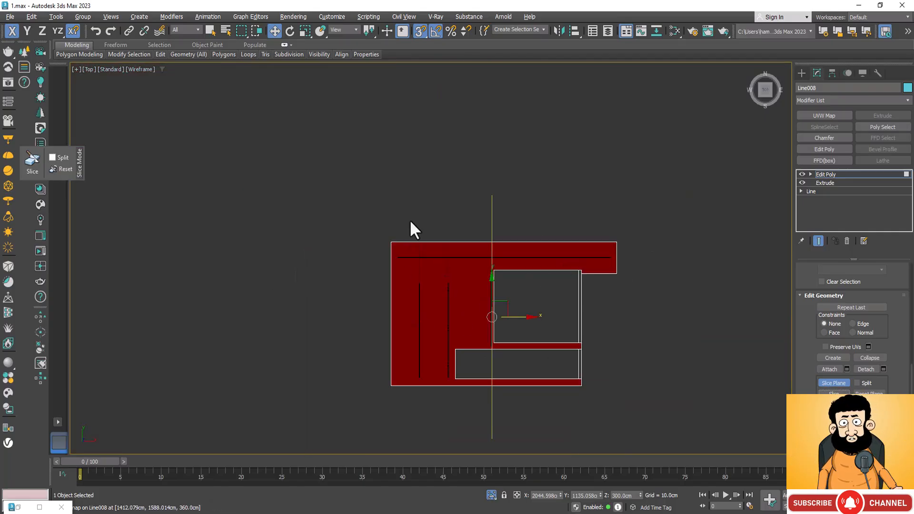
pyautogui.scroll(6, 395, 248)
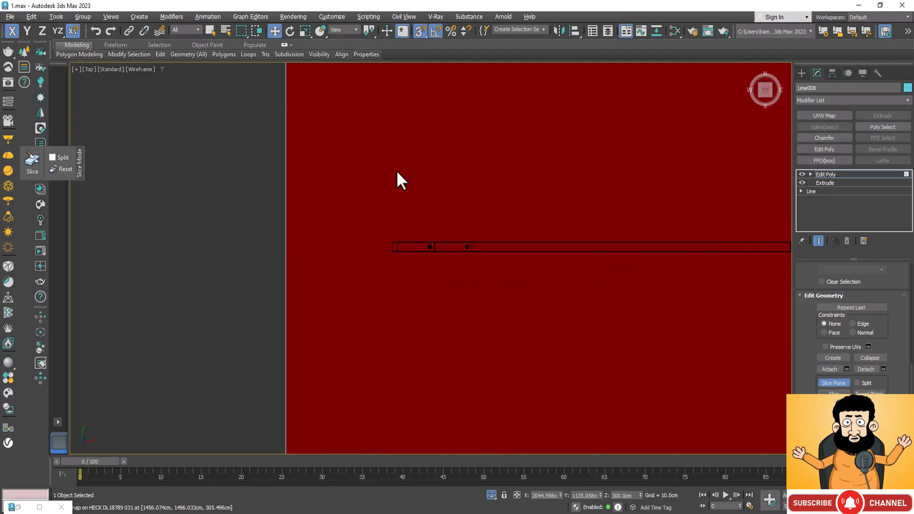
pyautogui.scroll(-6, 397, 172)
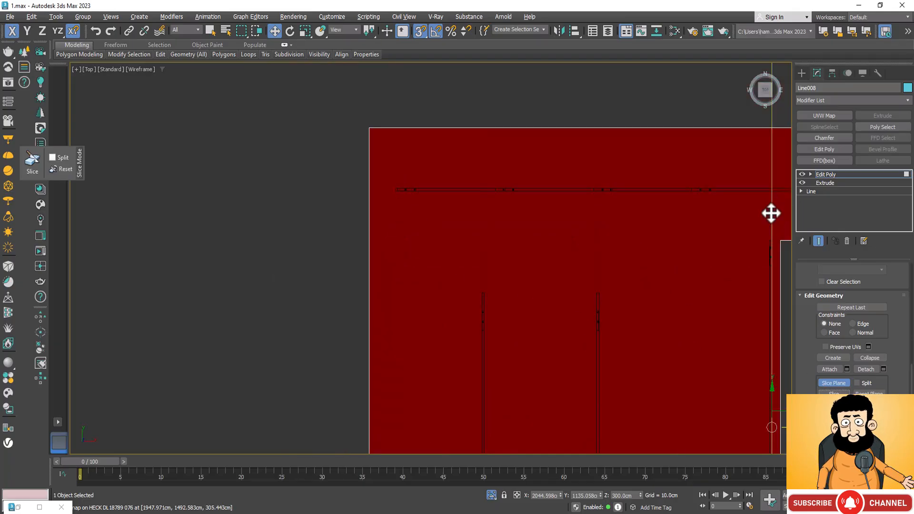
pyautogui.moveTo(772, 207); pyautogui.dragTo(388, 190)
pyautogui.scroll(4, 388, 189)
pyautogui.scroll(5, 406, 208)
pyautogui.scroll(3, 454, 107)
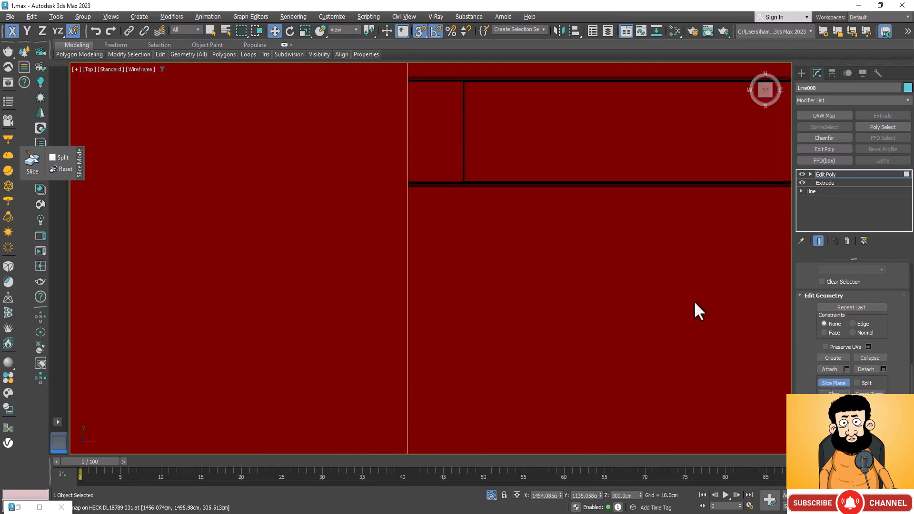
pyautogui.scroll(-6, 390, 190)
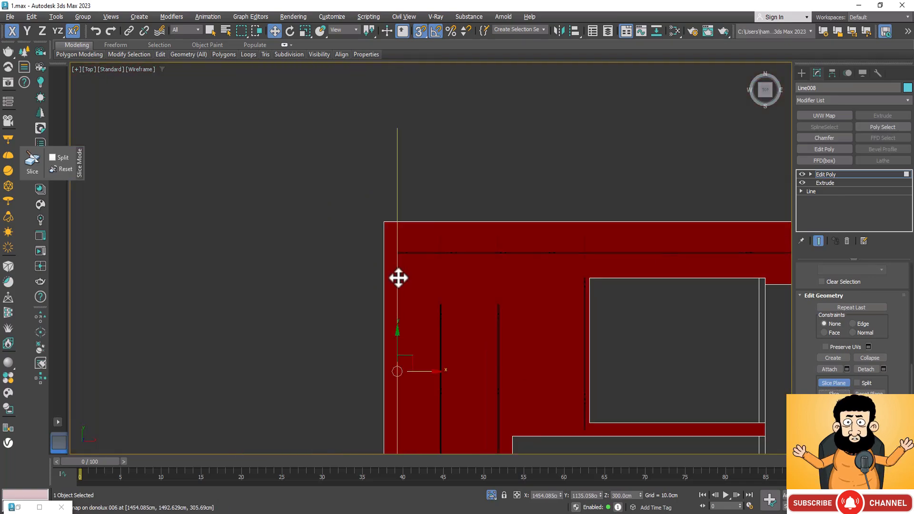
# Shift the slice plane along Y to 1376.244 cm and snap it to the long horizontal track light's right end at X 2791.055 cm.
pyautogui.scroll(-3, 414, 262)
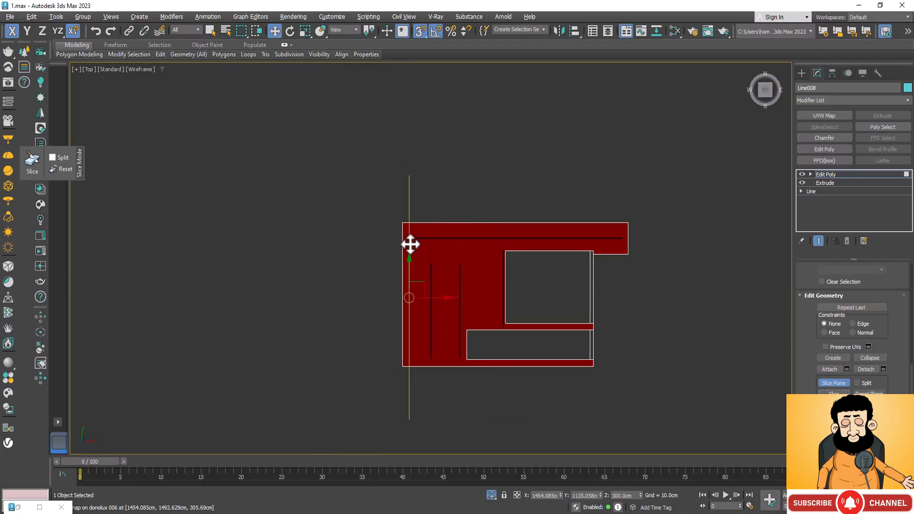
pyautogui.moveTo(409, 243); pyautogui.dragTo(627, 254)
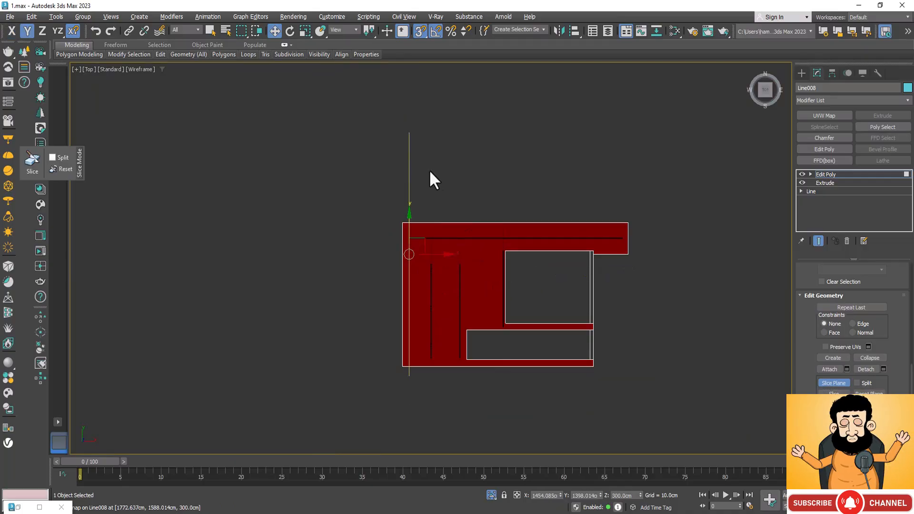
pyautogui.moveTo(411, 186); pyautogui.dragTo(409, 257)
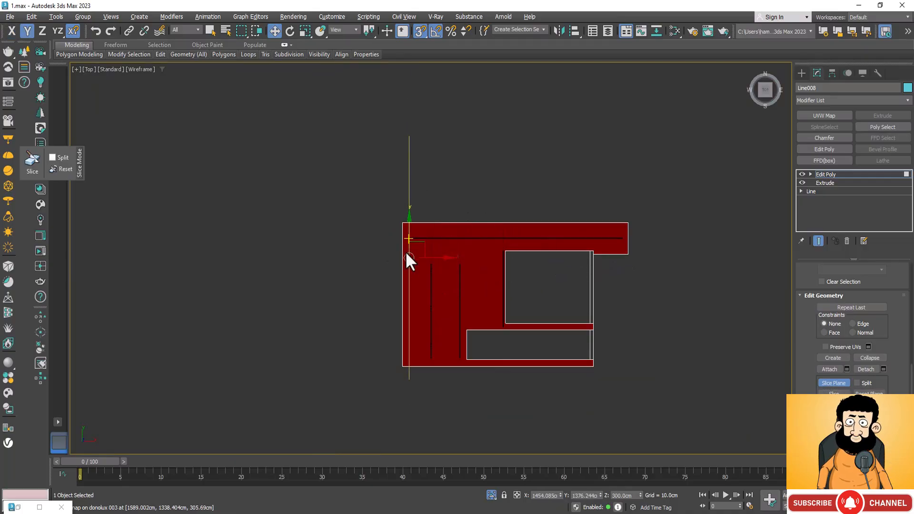
pyautogui.click(428, 256)
pyautogui.moveTo(408, 194); pyautogui.dragTo(630, 240)
pyautogui.scroll(8, 629, 240)
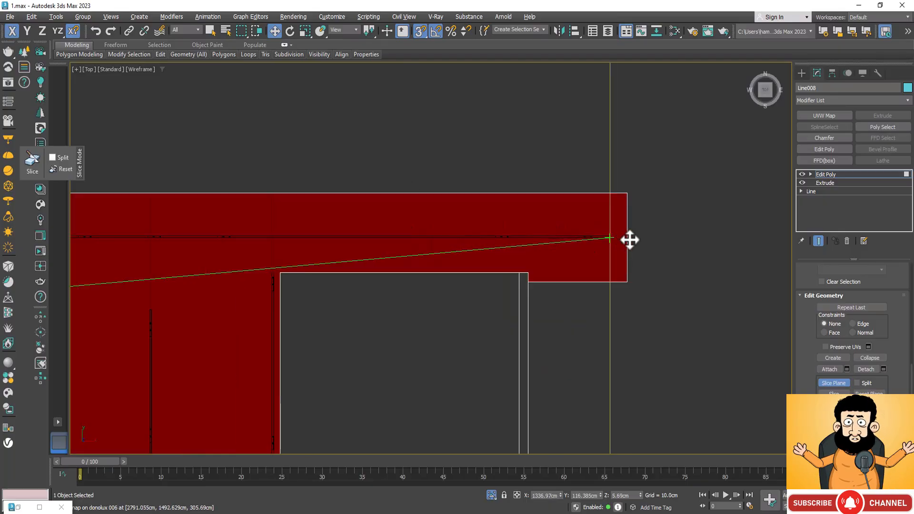
pyautogui.moveTo(629, 240); pyautogui.dragTo(208, 208)
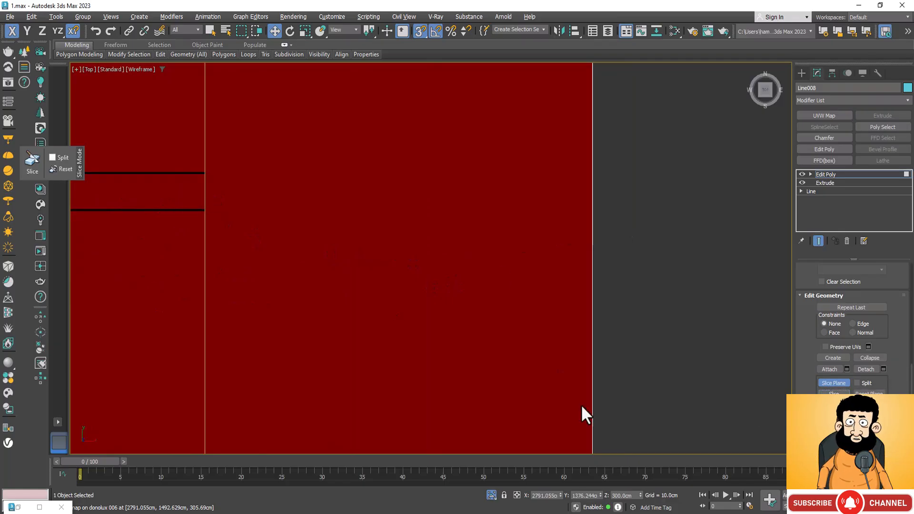
pyautogui.scroll(-7, 645, 194)
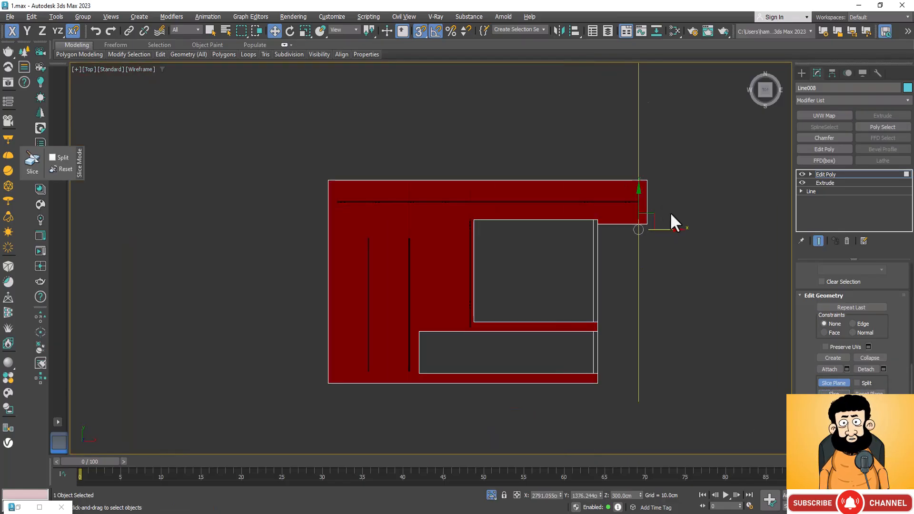
pyautogui.scroll(4, 541, 220)
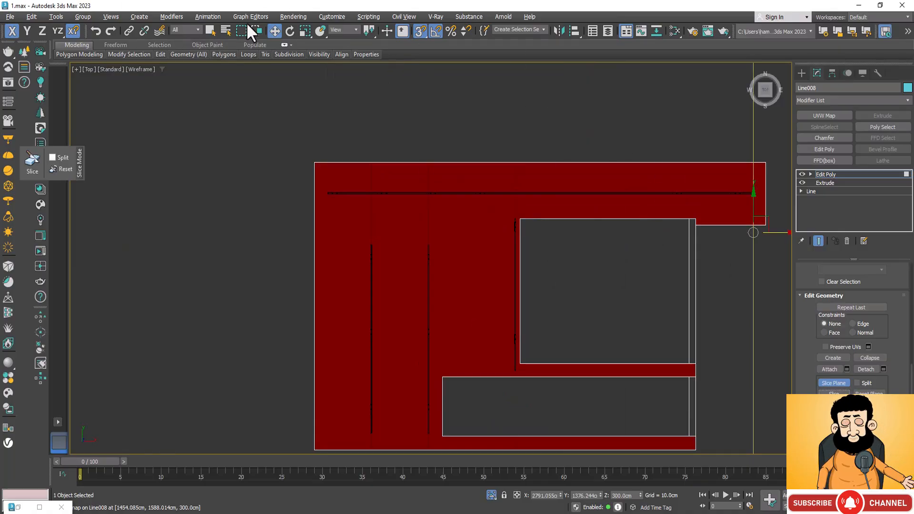
pyautogui.click(290, 31)
pyautogui.scroll(-5, 257, 260)
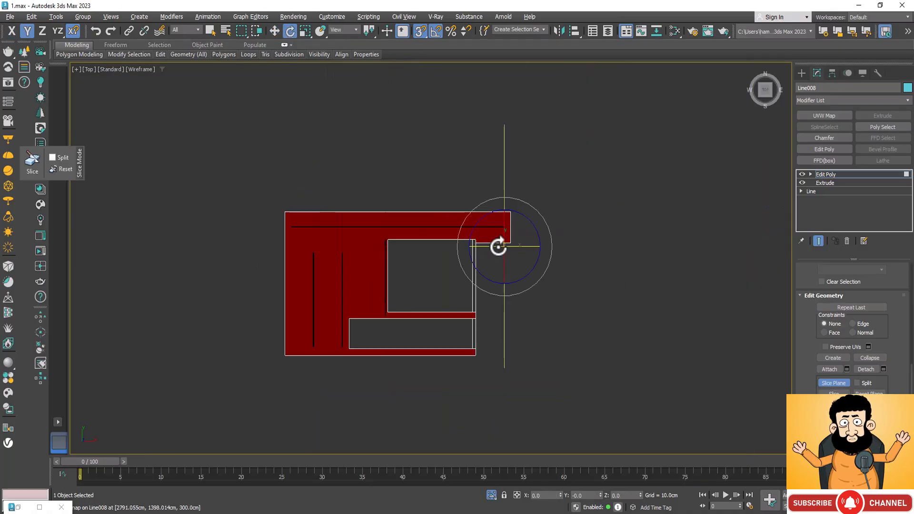
pyautogui.moveTo(498, 246)
pyautogui.mouseDown()
pyautogui.moveTo(514, 247)
pyautogui.moveTo(495, 255)
pyautogui.mouseUp()
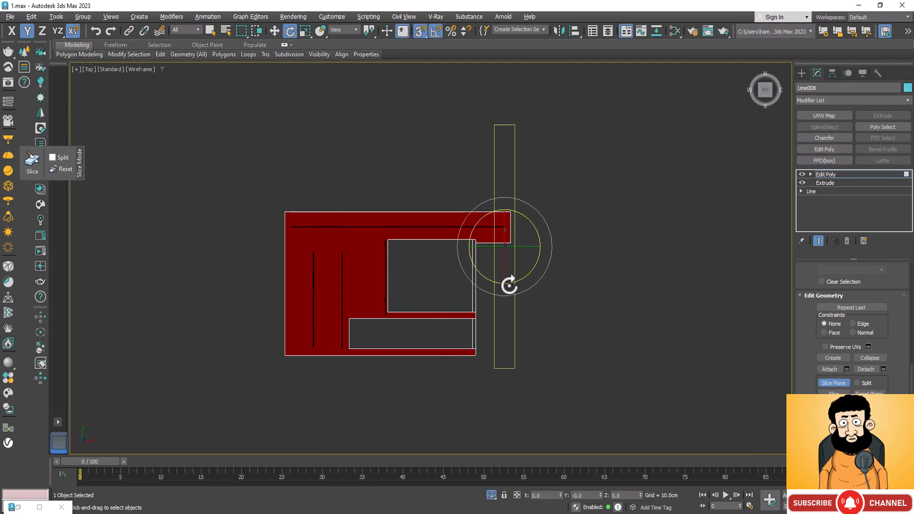
pyautogui.moveTo(509, 285); pyautogui.dragTo(522, 284)
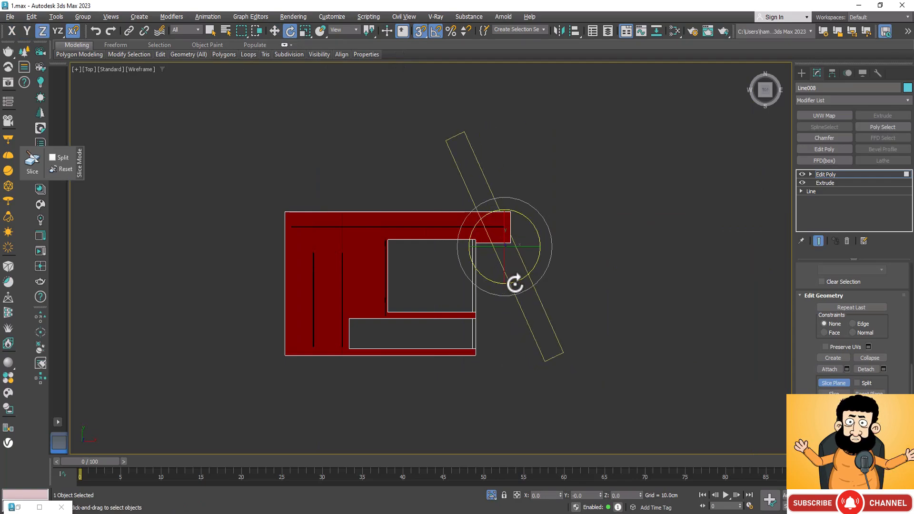
pyautogui.hotkey('ctrl', 'z')
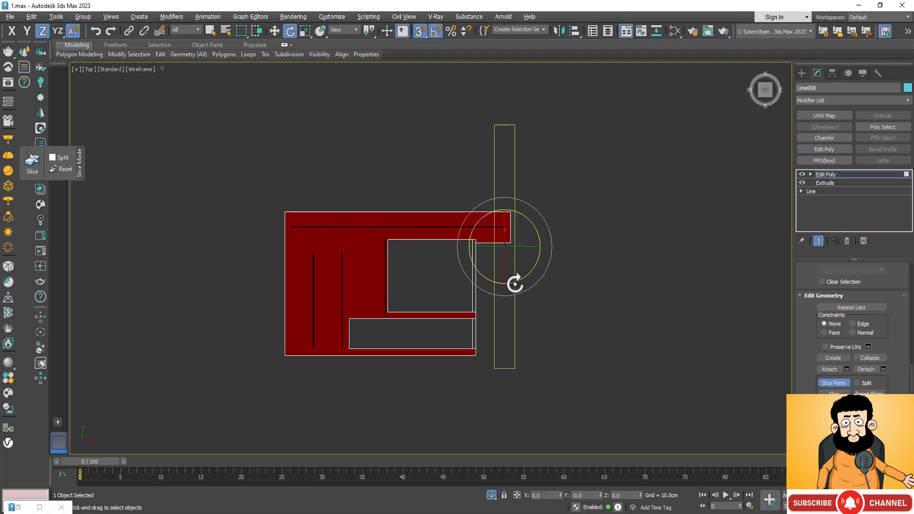
pyautogui.hotkey('ctrl', 'z')
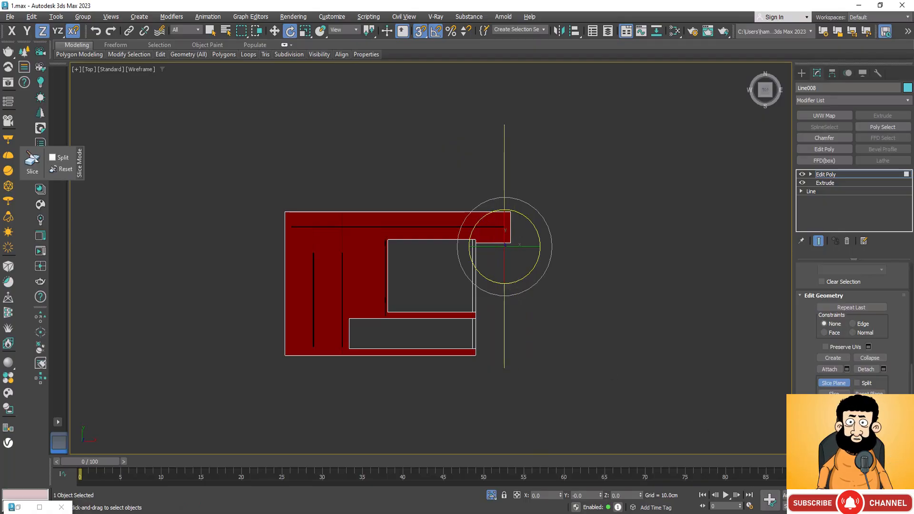
# In an orbited orthographic view, rotate the slice plane about the Z axis so it stands parallel to the long horizontal track light.
pyautogui.keyDown('alt'); pyautogui.moveTo(553, 300); pyautogui.dragTo(431, 314, button='middle'); pyautogui.keyUp('alt')
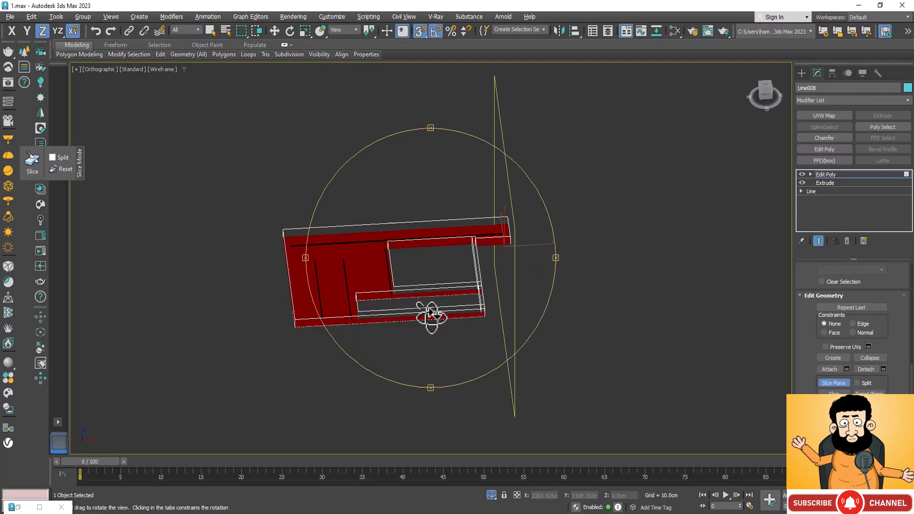
pyautogui.click(290, 32)
pyautogui.moveTo(498, 269); pyautogui.dragTo(534, 372)
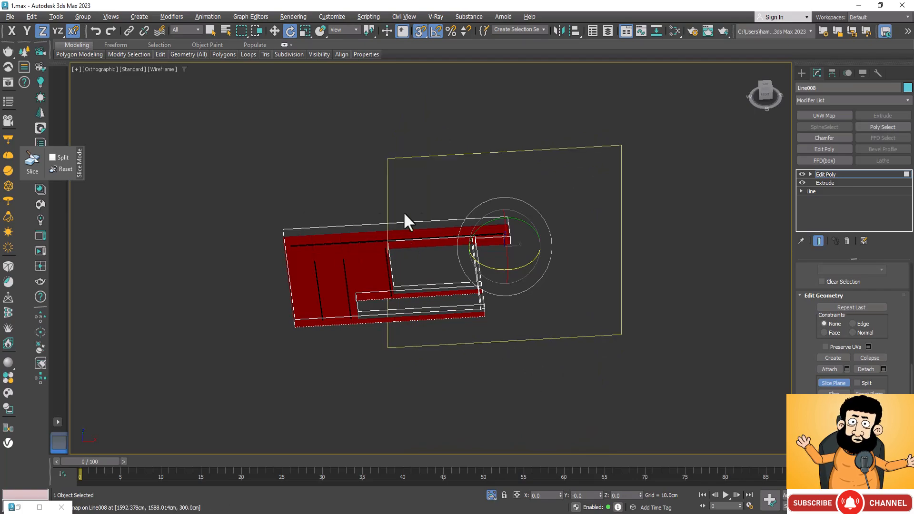
pyautogui.scroll(3, 567, 257)
pyautogui.scroll(-3, 612, 280)
pyautogui.press('w')
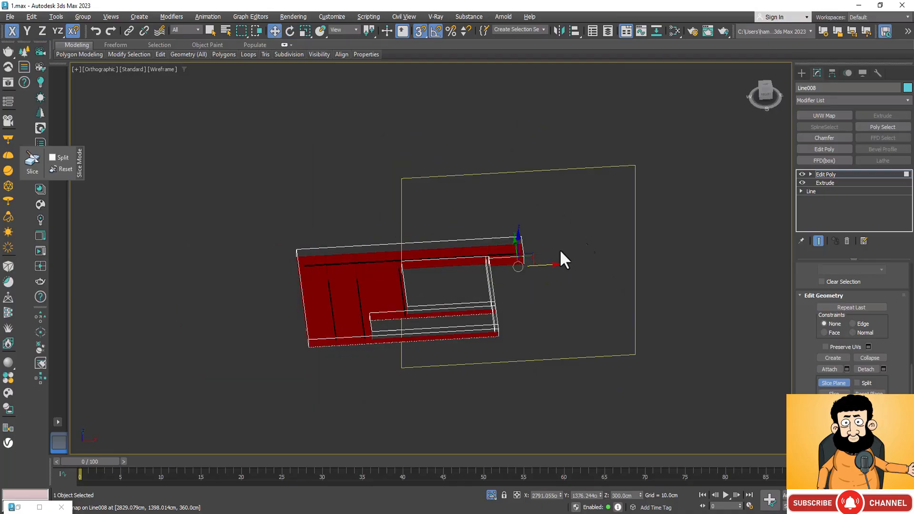
# In the top view, shift the slice plane along X to 2183.524 cm so it spans the slab.
pyautogui.scroll(-3, 435, 285)
pyautogui.scroll(3, 472, 229)
pyautogui.scroll(4, 409, 297)
pyautogui.scroll(5, 388, 299)
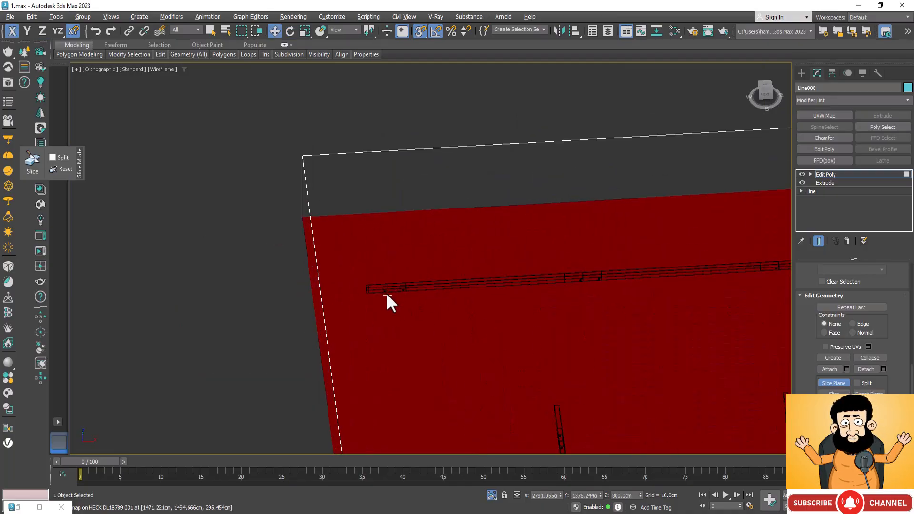
pyautogui.scroll(-2, 347, 262)
pyautogui.scroll(-3, 318, 281)
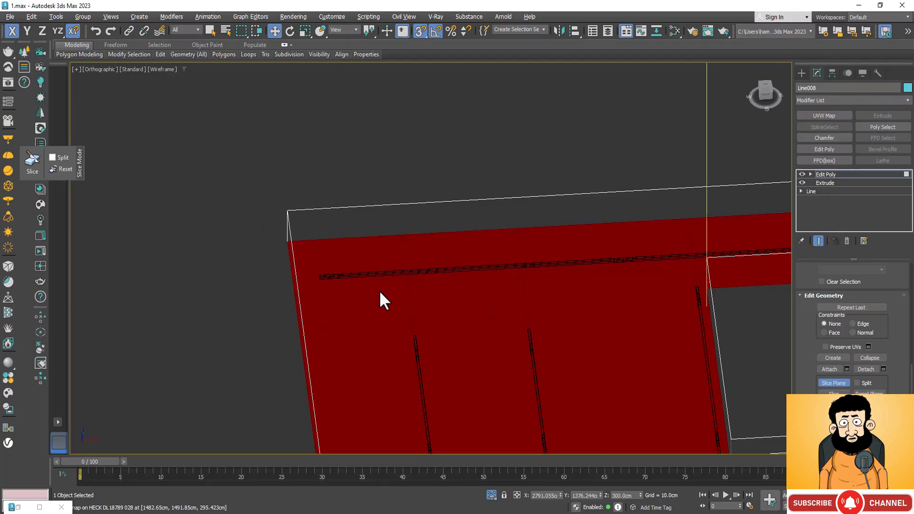
pyautogui.press('t')
pyautogui.scroll(-5, 456, 259)
pyautogui.scroll(5, 591, 210)
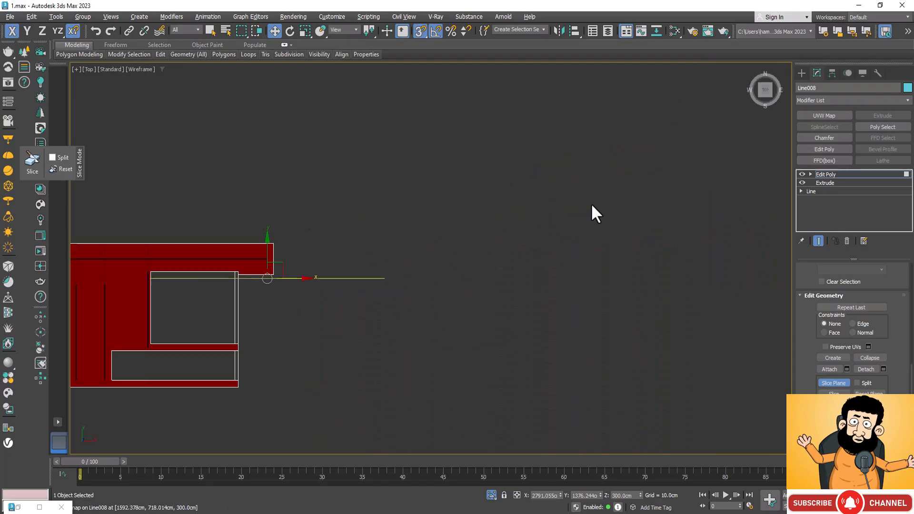
pyautogui.scroll(-3, 676, 199)
pyautogui.scroll(4, 311, 226)
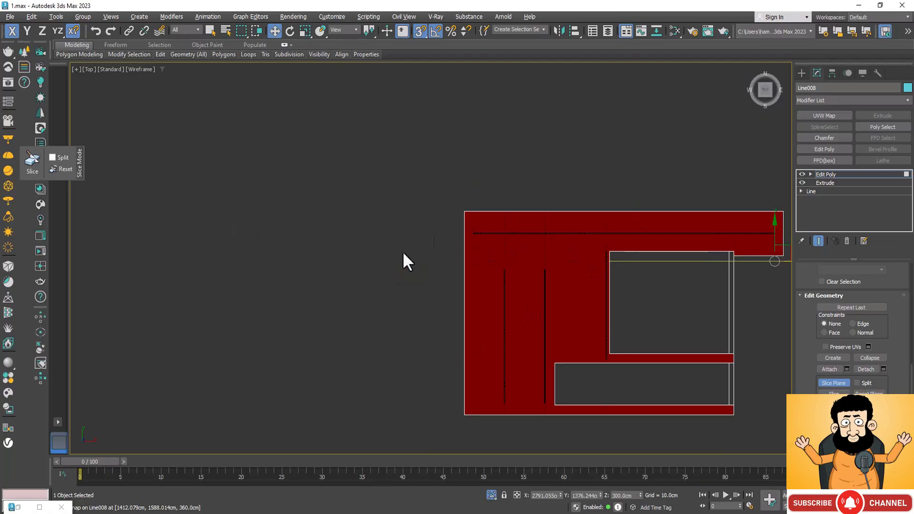
pyautogui.scroll(-1, 404, 258)
pyautogui.moveTo(684, 261); pyautogui.dragTo(567, 261)
pyautogui.scroll(5, 616, 263)
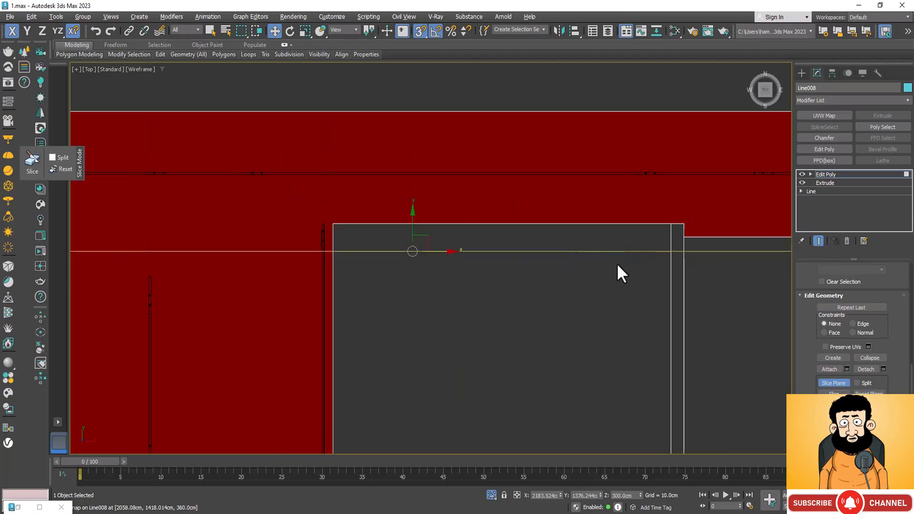
# Move the slice plane along Y and snap it to the long horizontal track light's upper edge at Y 1496.005 cm.
pyautogui.scroll(-3, 598, 269)
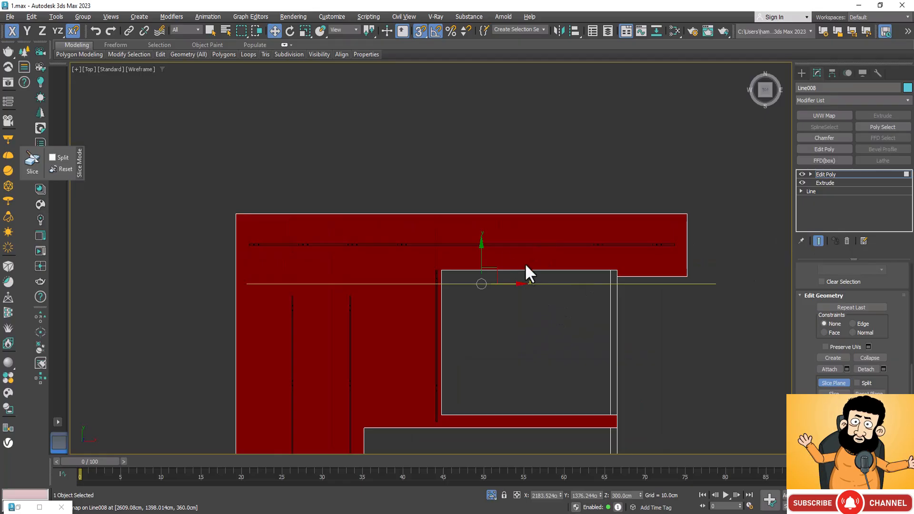
pyautogui.click(481, 252)
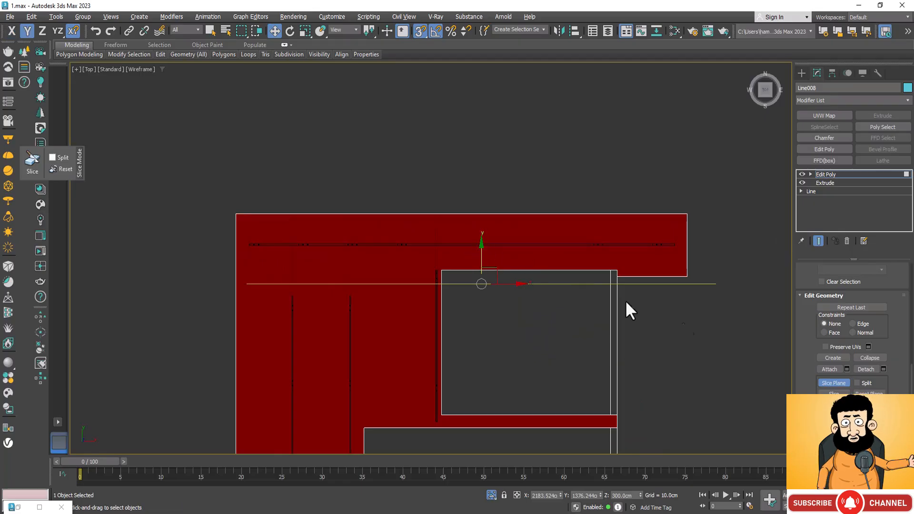
pyautogui.moveTo(706, 285); pyautogui.dragTo(657, 230)
pyautogui.scroll(4, 657, 231)
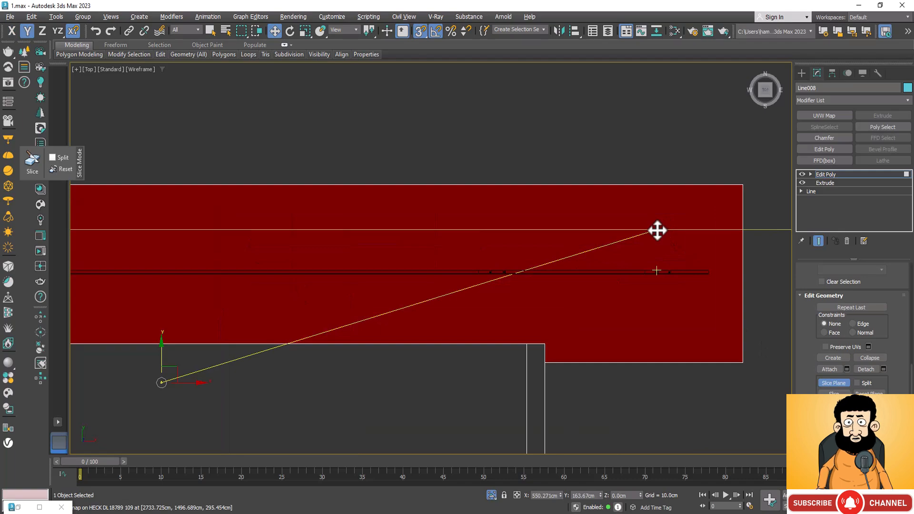
pyautogui.scroll(3, 658, 230)
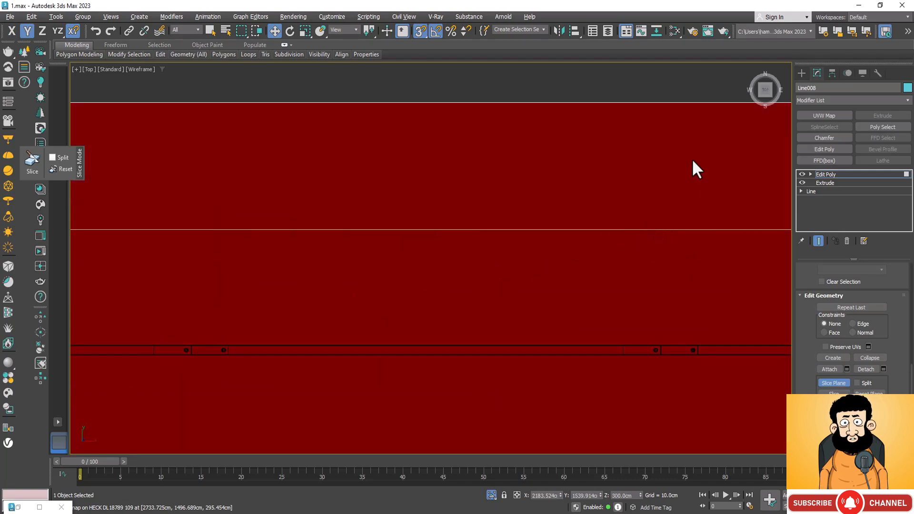
pyautogui.scroll(-3, 580, 190)
pyautogui.scroll(3, 629, 238)
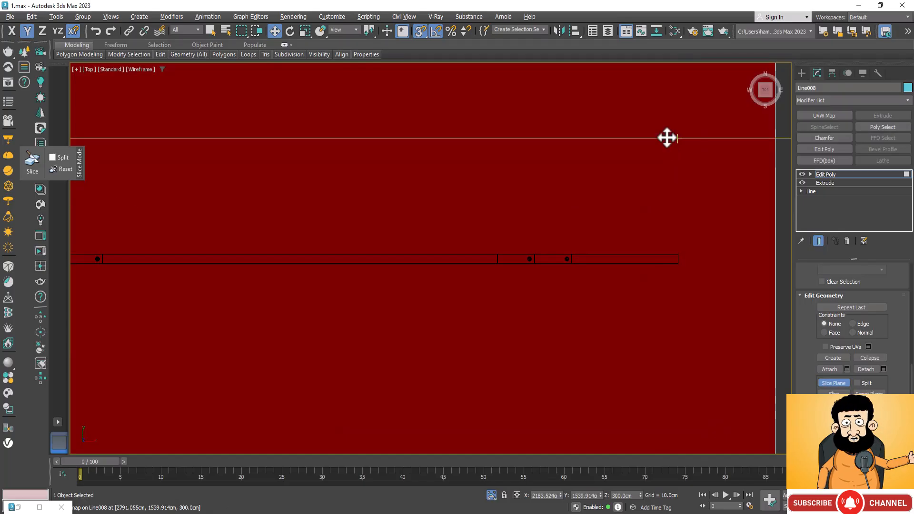
pyautogui.moveTo(665, 139); pyautogui.dragTo(670, 254)
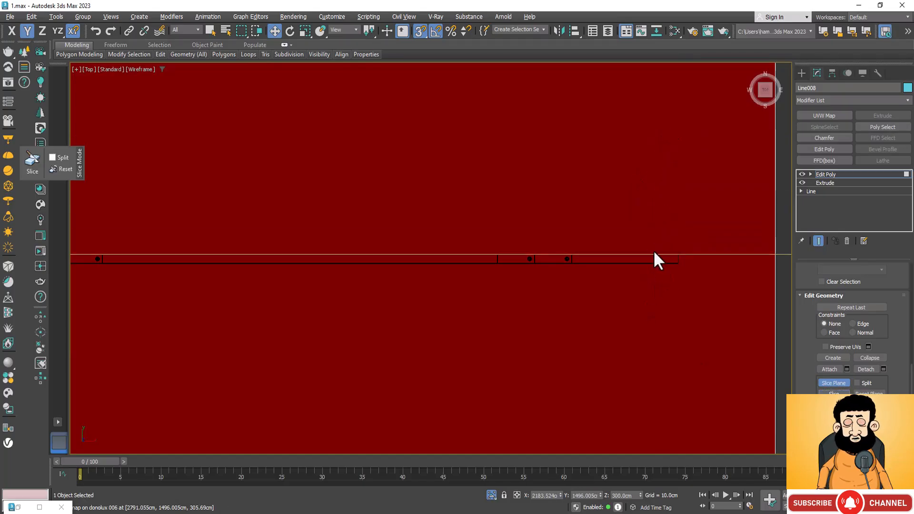
pyautogui.scroll(4, 659, 256)
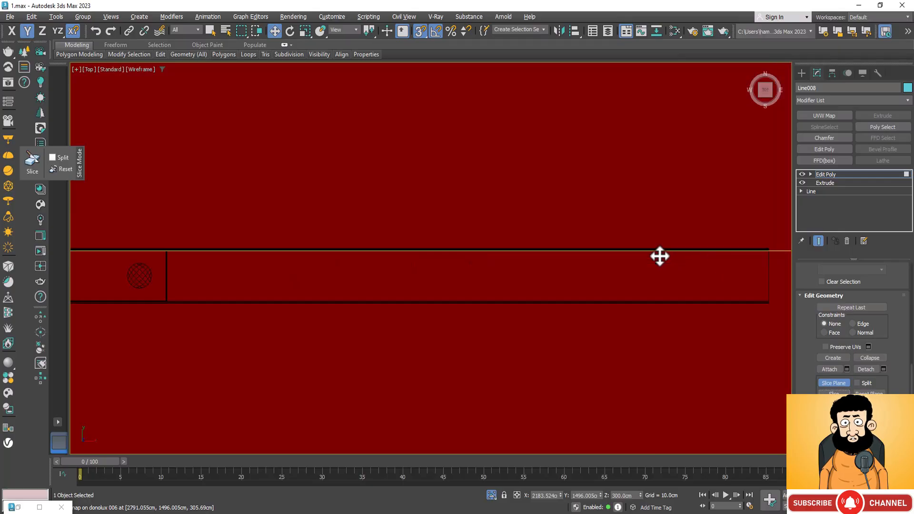
# Snap the slice plane to the long horizontal track light's outer lower edge at Y 1492.483 cm.
pyautogui.scroll(-2, 569, 244)
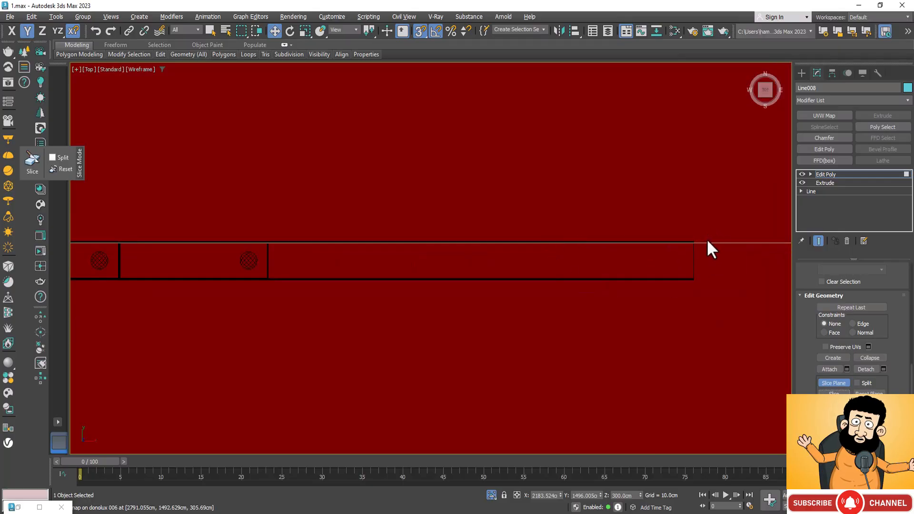
pyautogui.moveTo(708, 245); pyautogui.dragTo(693, 285)
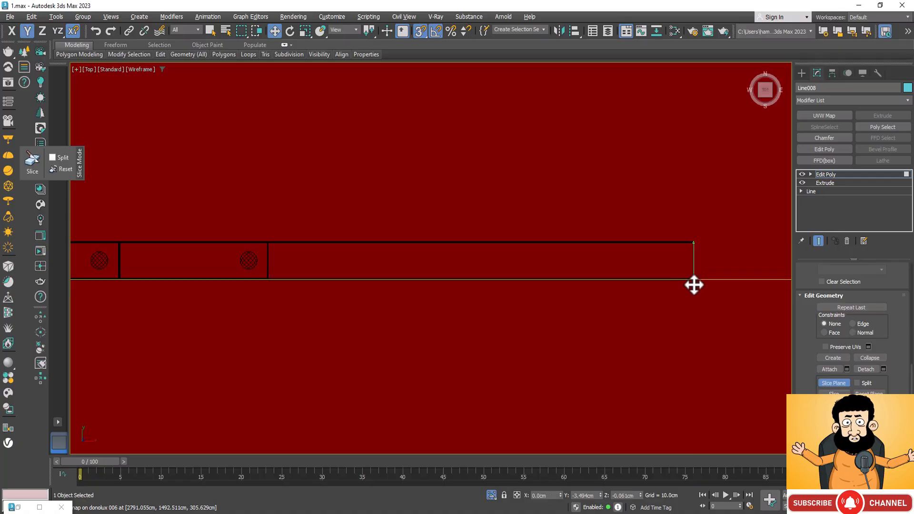
pyautogui.scroll(4, 692, 283)
pyautogui.scroll(4, 689, 238)
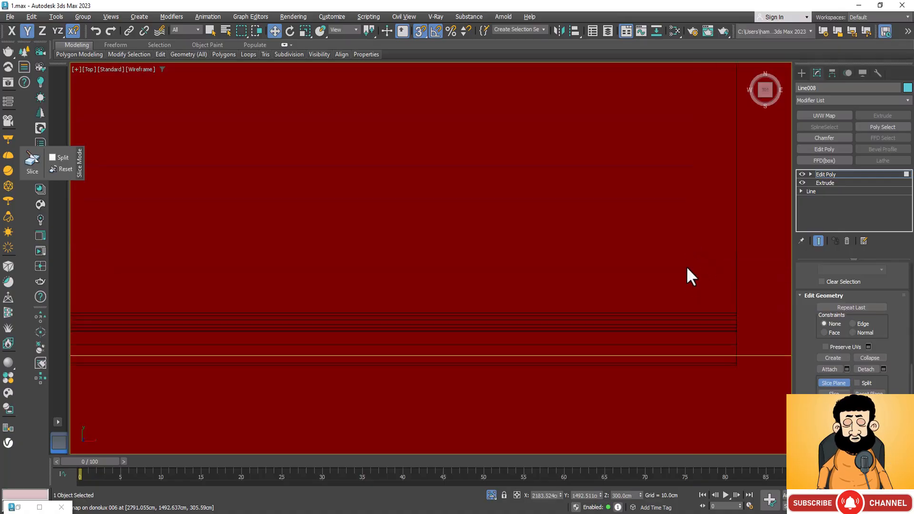
pyautogui.moveTo(744, 356); pyautogui.dragTo(736, 371)
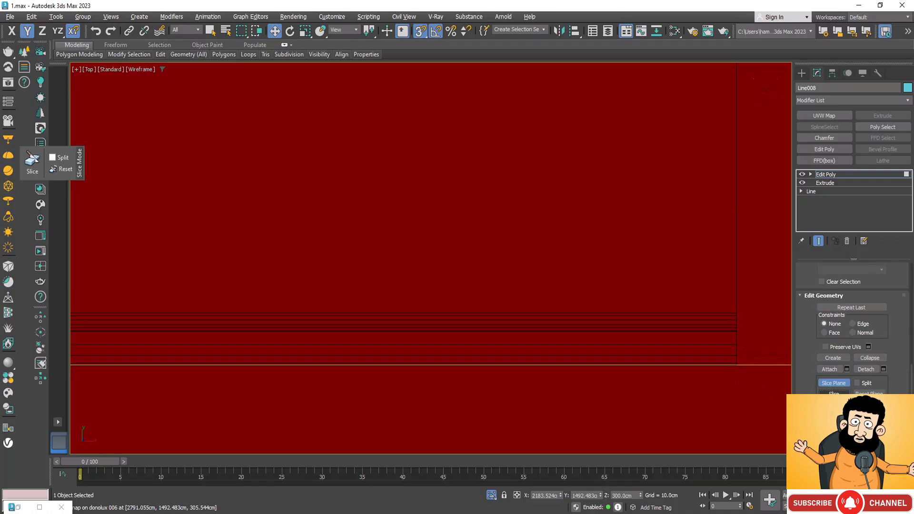
# Snap the slice plane to the upper end of the third crosswise track light, beside the large opening, at Y 1417.515 cm.
pyautogui.scroll(-10, 695, 228)
pyautogui.scroll(-6, 690, 214)
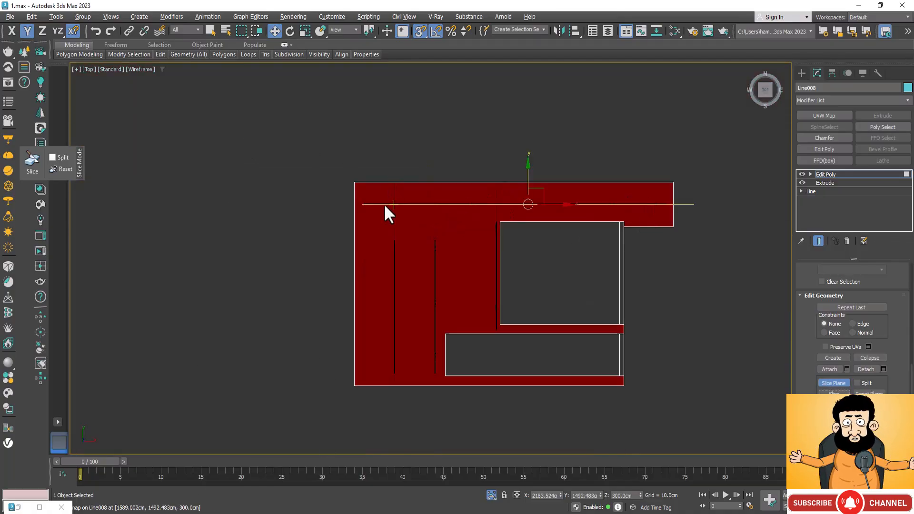
pyautogui.scroll(6, 497, 224)
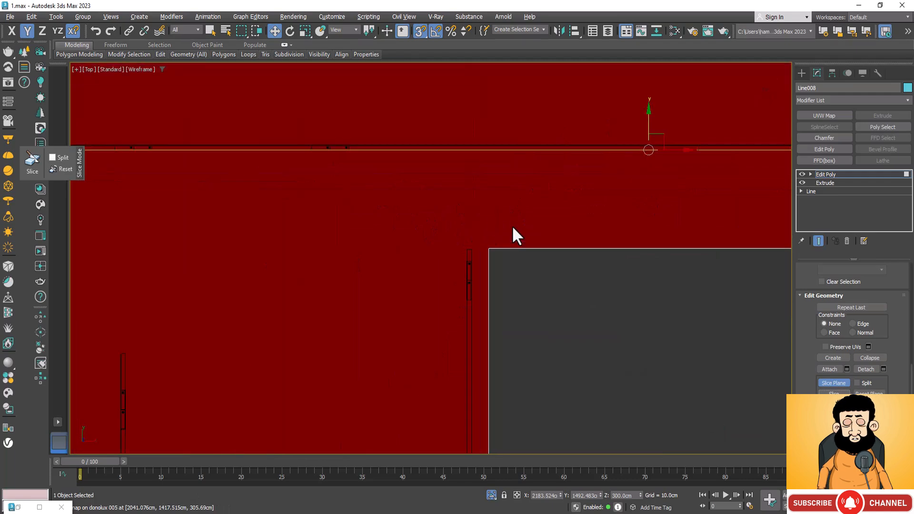
pyautogui.scroll(3, 446, 244)
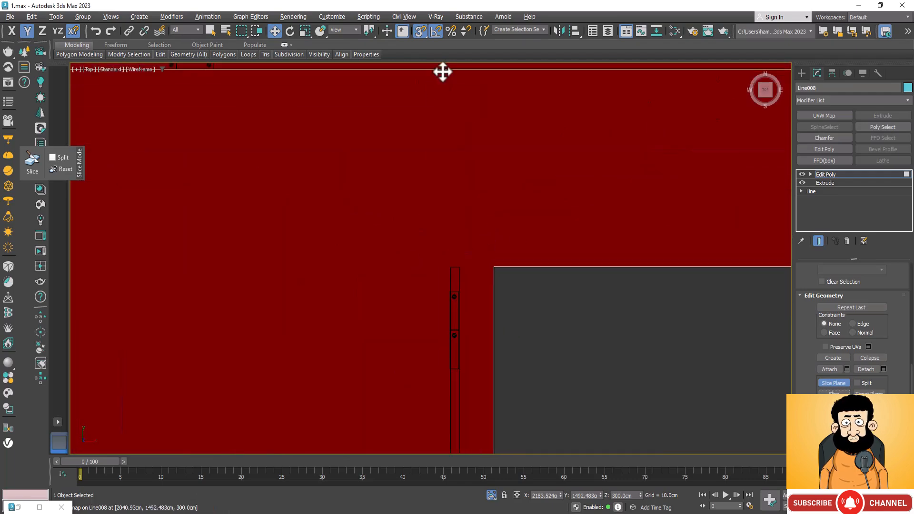
pyautogui.moveTo(443, 75); pyautogui.dragTo(454, 272)
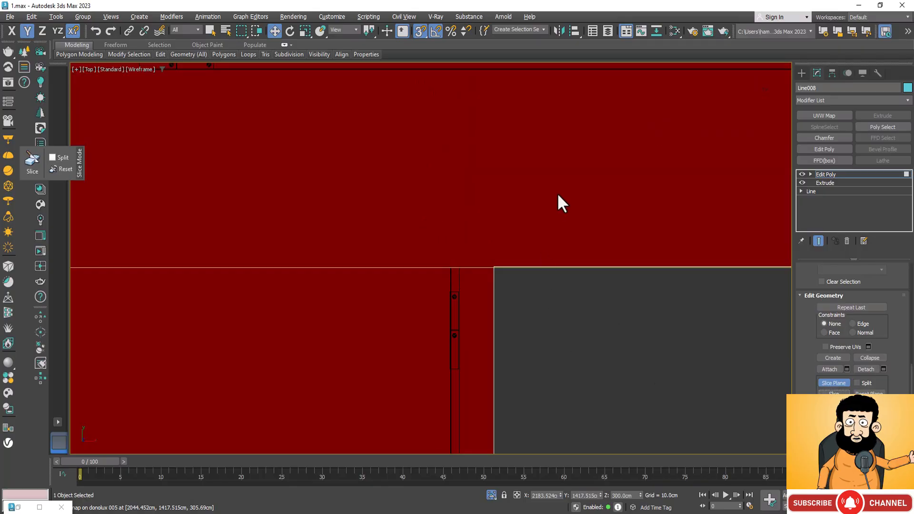
# Snap the slice plane to the upper ends of the first two crosswise track lights at Y 1338.404 cm.
pyautogui.scroll(-4, 564, 195)
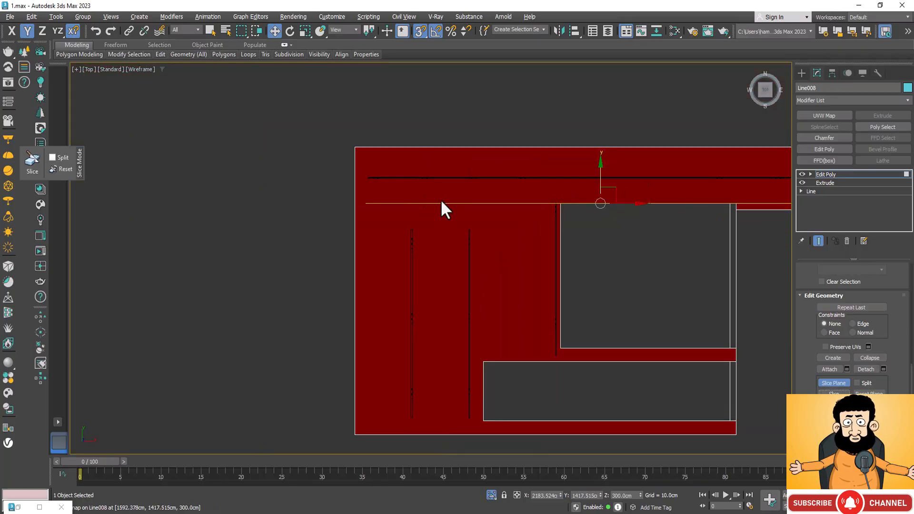
pyautogui.moveTo(443, 203); pyautogui.dragTo(415, 228)
pyautogui.scroll(4, 415, 228)
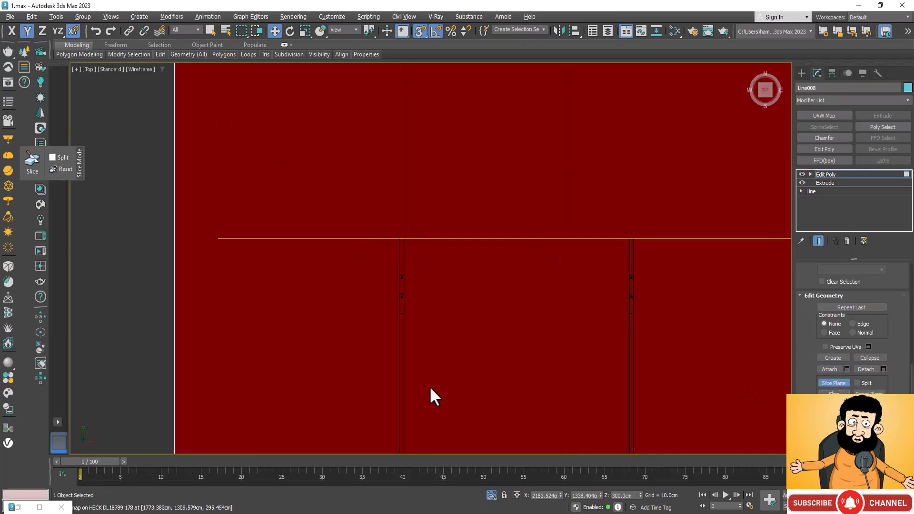
# Snap the slice plane to the lower ends of the first two crosswise track lights at Y 769.578 cm.
pyautogui.scroll(-6, 406, 218)
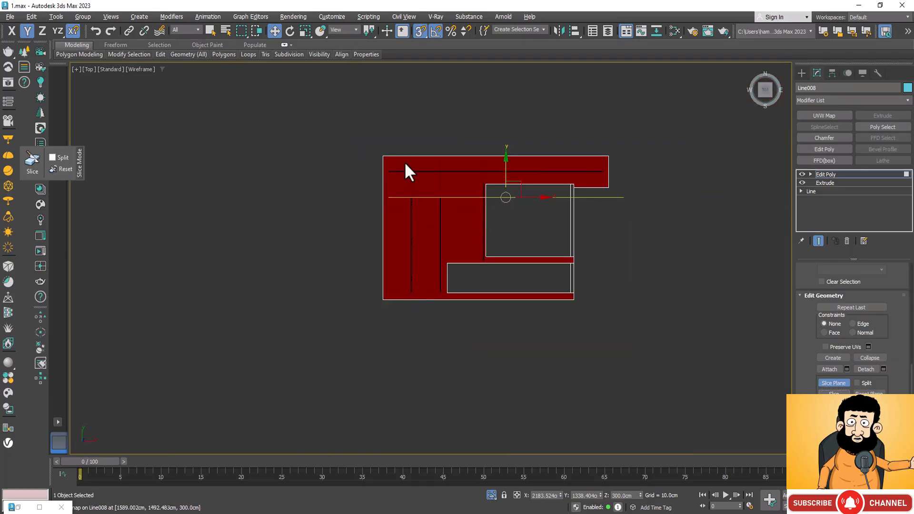
pyautogui.moveTo(430, 200); pyautogui.dragTo(424, 291)
pyautogui.scroll(5, 425, 298)
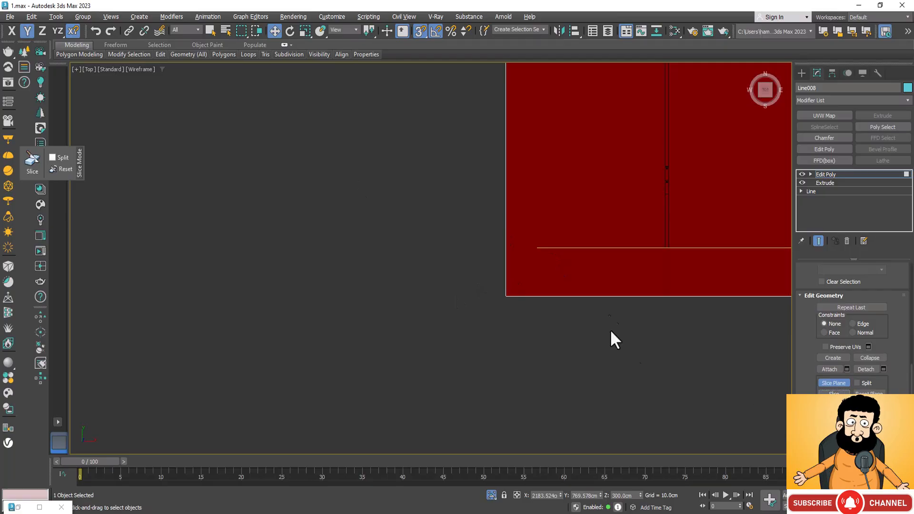
pyautogui.scroll(-5, 506, 295)
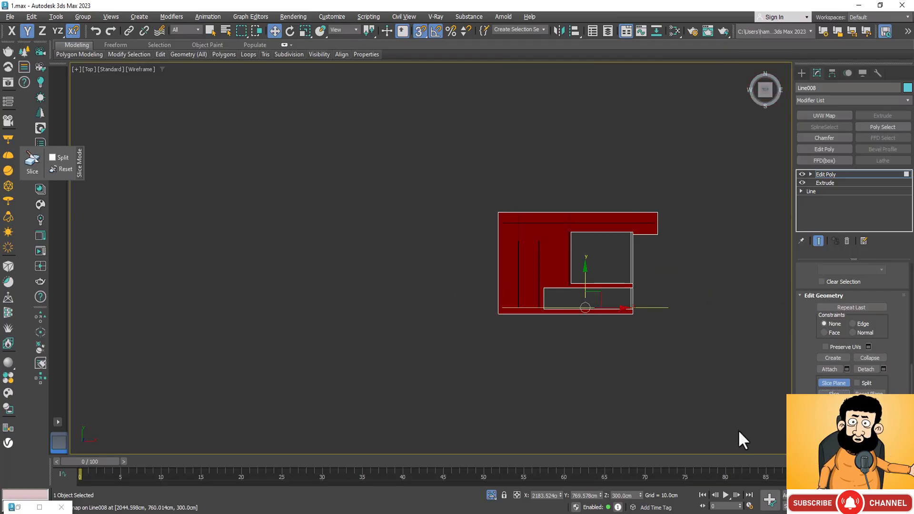
# Turn off the slice plane and display the slab's underside with shaded edged faces.
pyautogui.hotkey('ctrl', 'r')
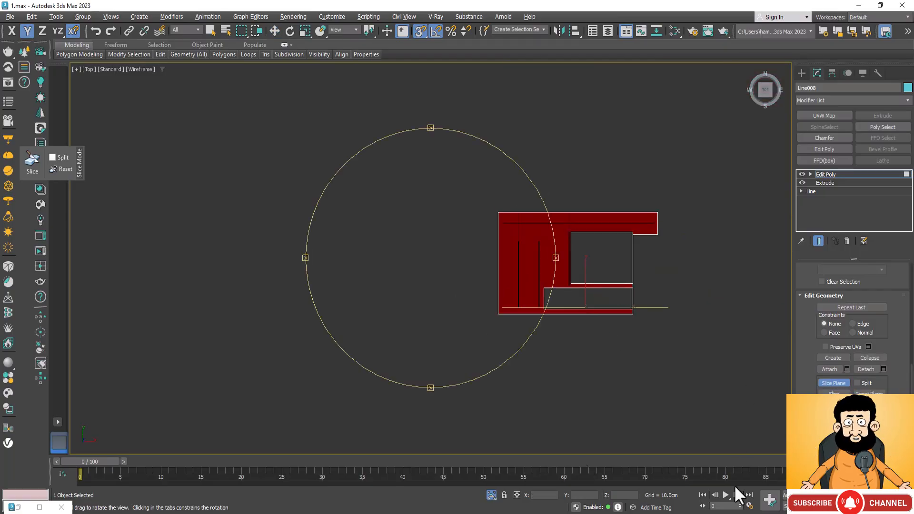
pyautogui.moveTo(489, 331); pyautogui.dragTo(490, 269)
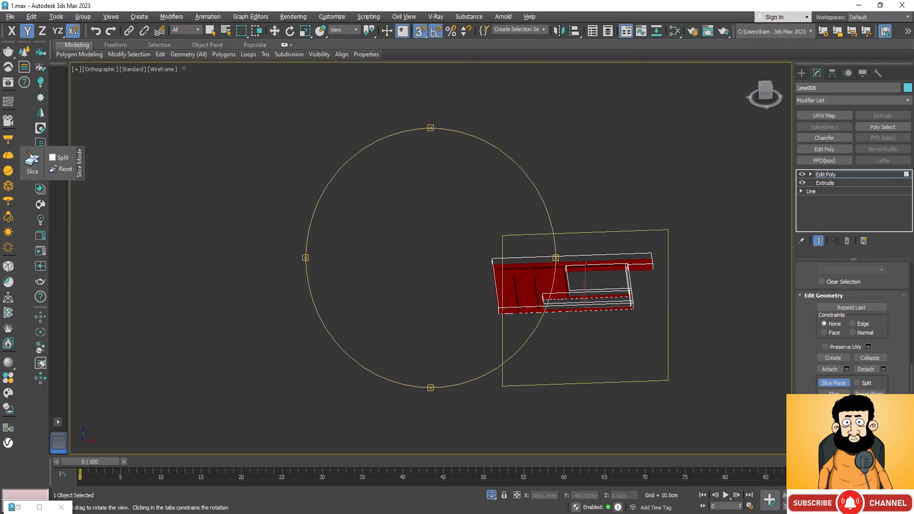
pyautogui.click(833, 383)
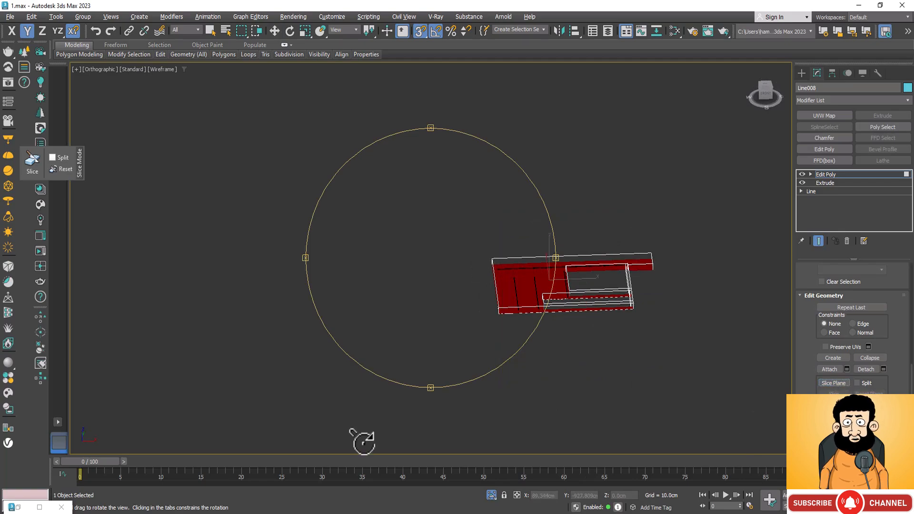
pyautogui.press('F3')
pyautogui.moveTo(434, 326)
pyautogui.mouseDown()
pyautogui.moveTo(469, 347)
pyautogui.moveTo(470, 291)
pyautogui.mouseUp()
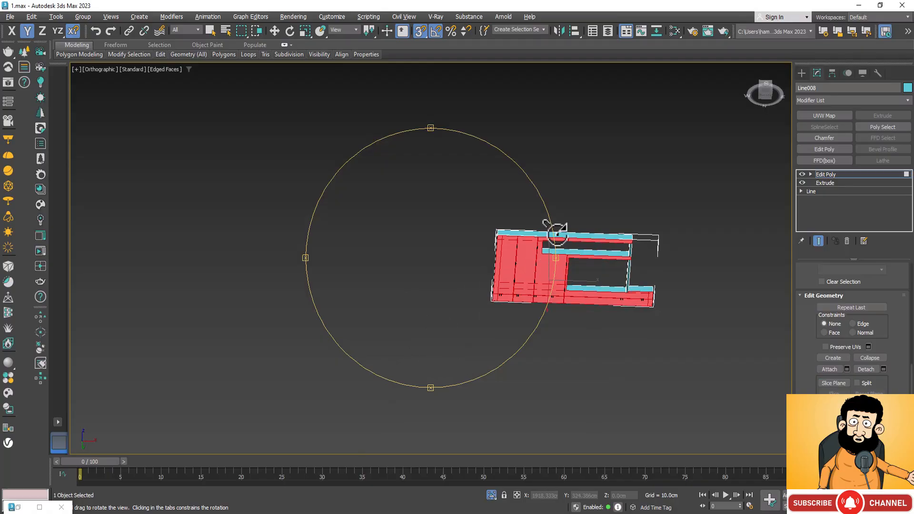
# Leave the slab's polygon sub-object level and re-enter it for selecting the sliced underside faces at the crosswise track lights.
pyautogui.scroll(5, 556, 233)
pyautogui.scroll(2, 557, 233)
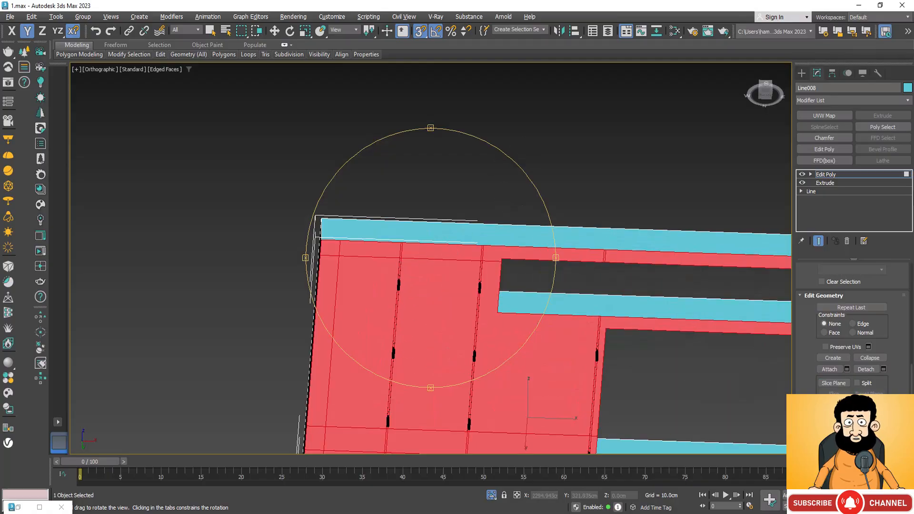
pyautogui.scroll(9, 871, 279)
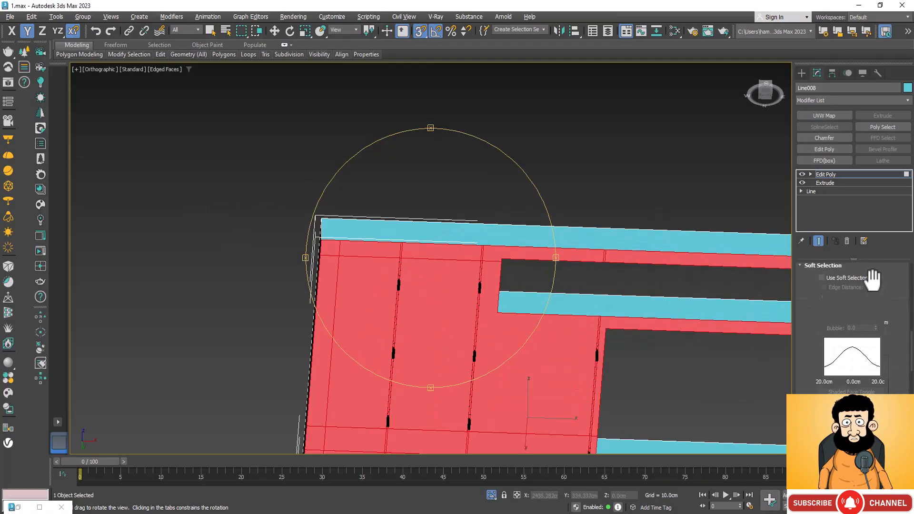
pyautogui.scroll(3, 872, 279)
pyautogui.scroll(3, 885, 333)
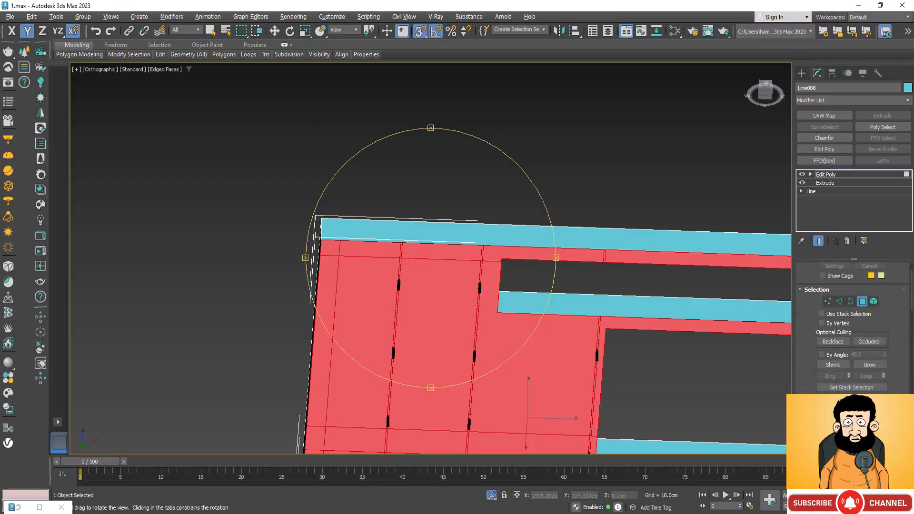
pyautogui.click(864, 346)
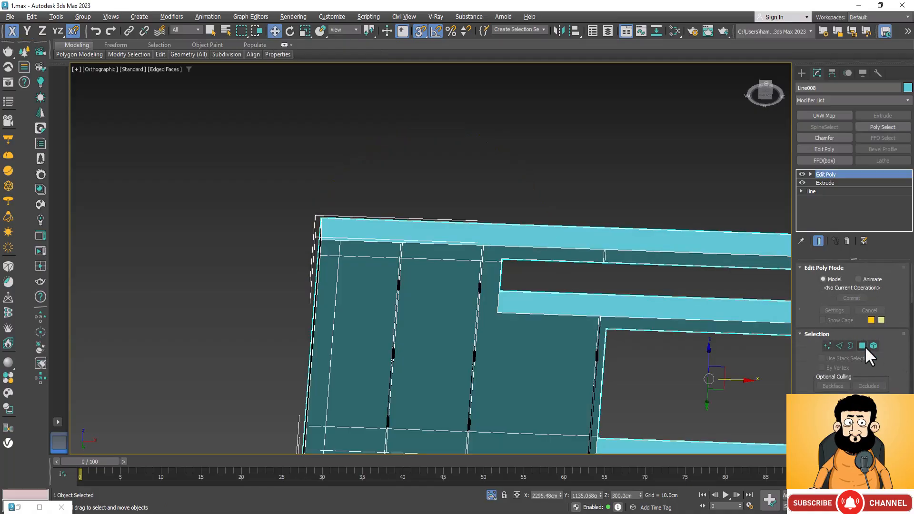
pyautogui.click(864, 346)
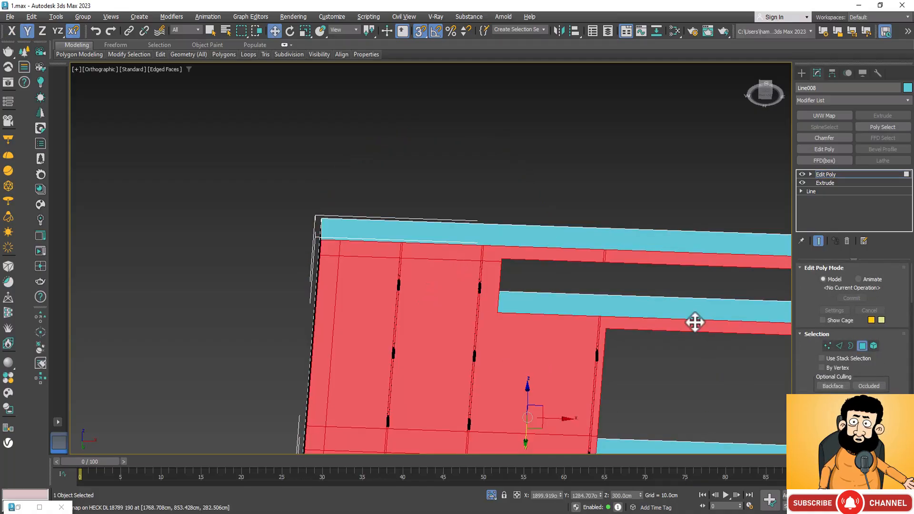
pyautogui.scroll(6, 395, 271)
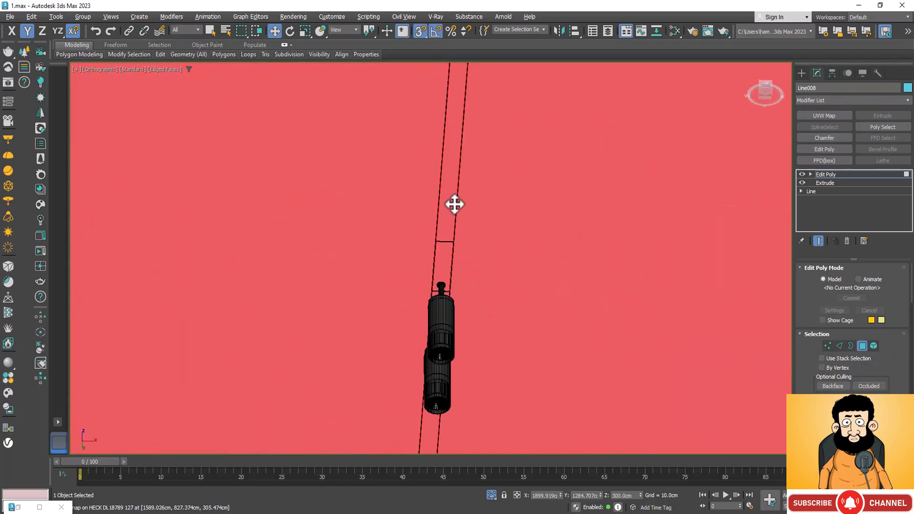
# Add the narrow underside faces between the first crosswise track light's near end and the slab edge to the polygon selection.
pyautogui.scroll(-8, 440, 205)
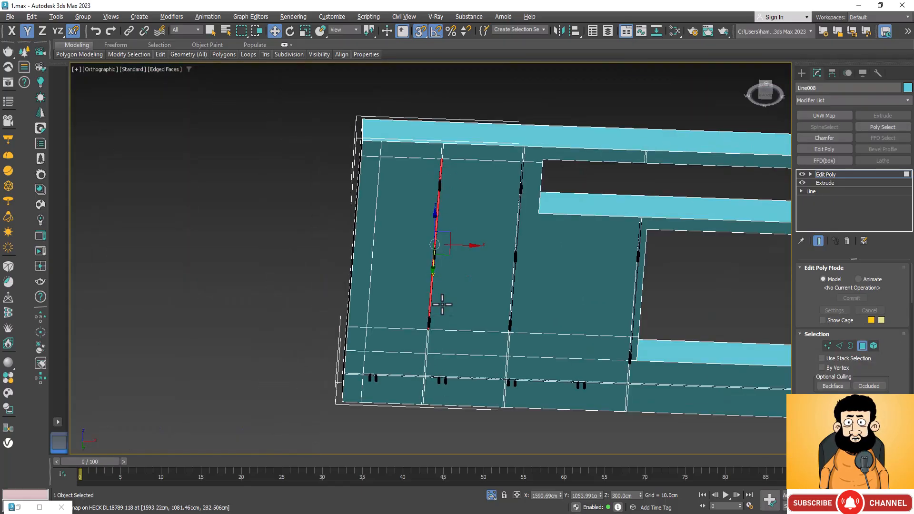
pyautogui.scroll(7, 430, 364)
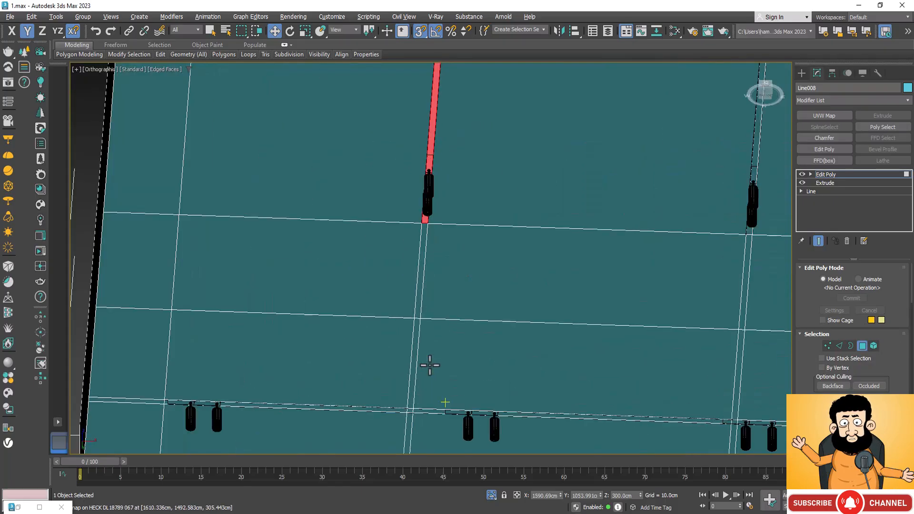
pyautogui.keyDown('ctrl'); pyautogui.click(420, 255); pyautogui.keyUp('ctrl')
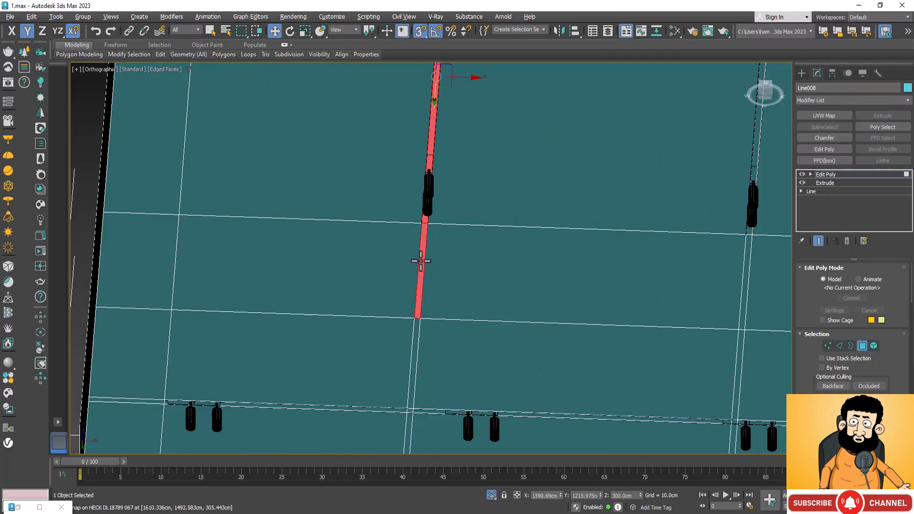
pyautogui.keyDown('ctrl'); pyautogui.click(414, 374); pyautogui.keyUp('ctrl')
pyautogui.scroll(-3, 452, 262)
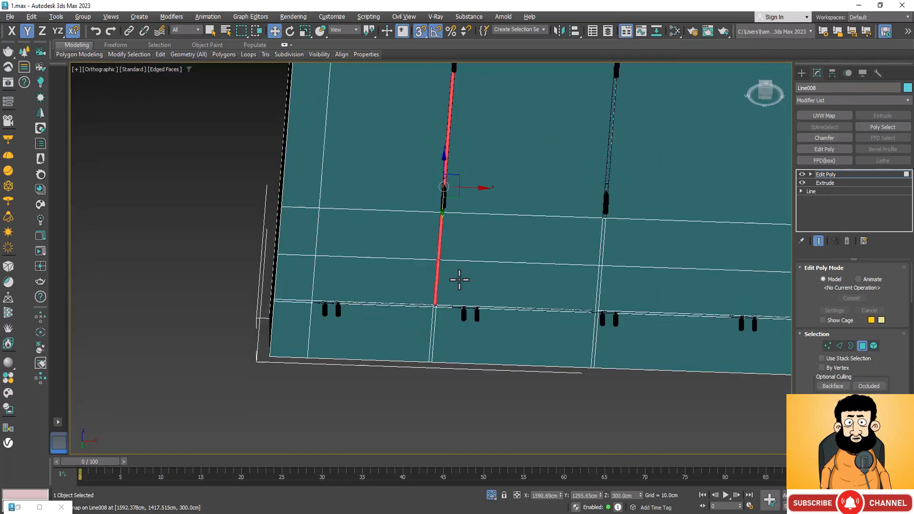
pyautogui.scroll(8, 433, 353)
pyautogui.scroll(-6, 407, 358)
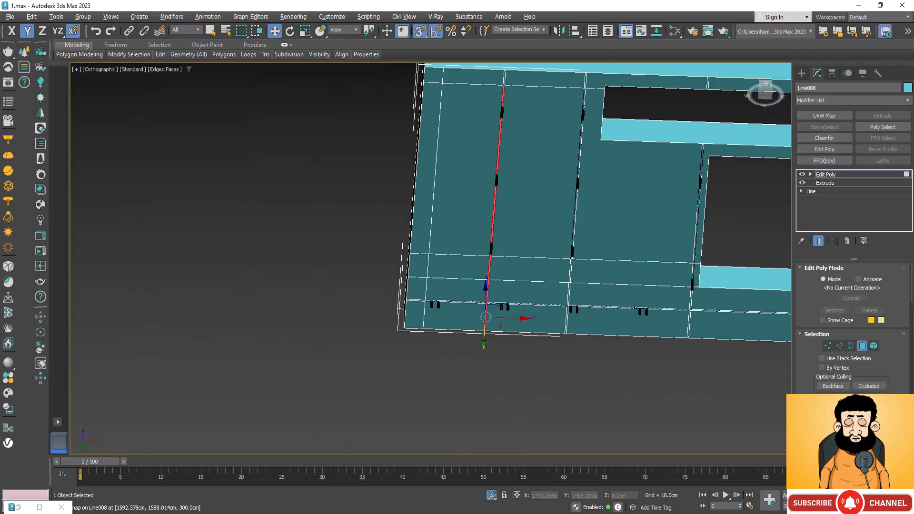
# Switch to a low-angle wireframe view from below and examine the selected strip along the first crosswise track light.
pyautogui.hotkey('ctrl', 'r')
pyautogui.moveTo(532, 312); pyautogui.dragTo(542, 281)
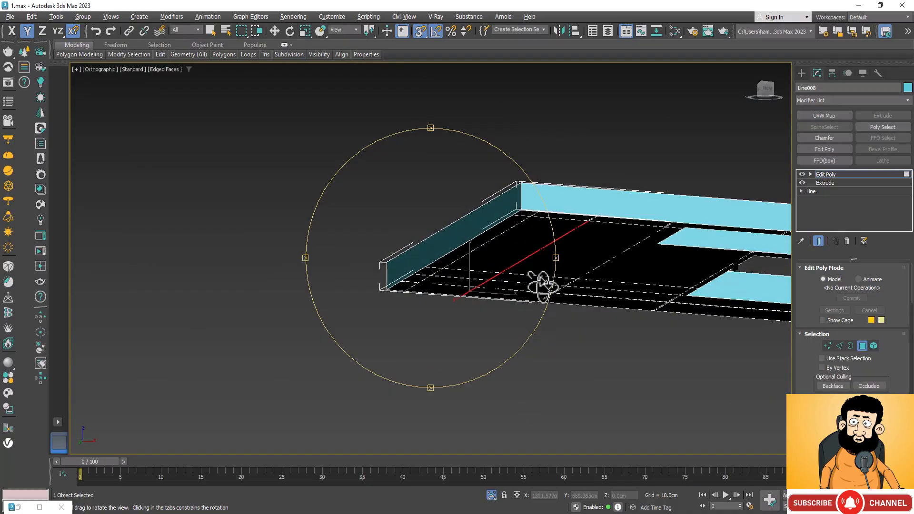
pyautogui.press('F3')
pyautogui.scroll(3, 578, 209)
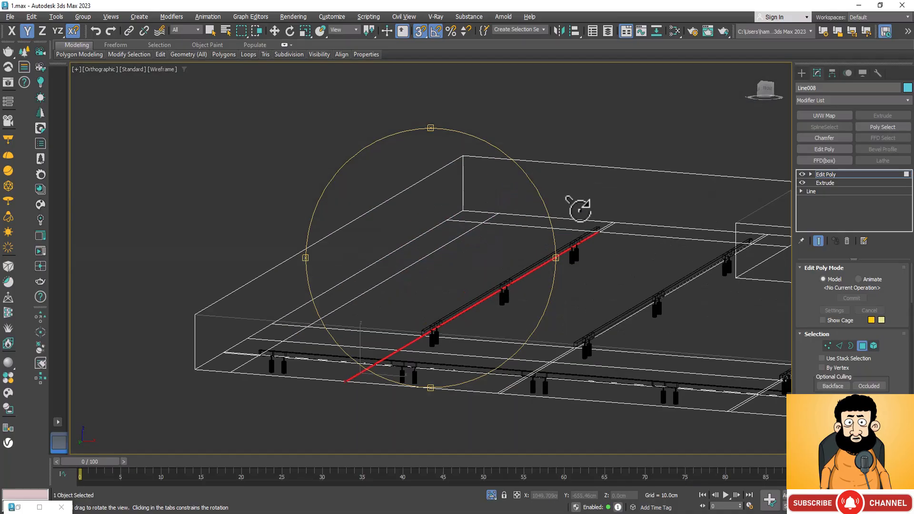
pyautogui.scroll(2, 600, 240)
pyautogui.scroll(4, 599, 238)
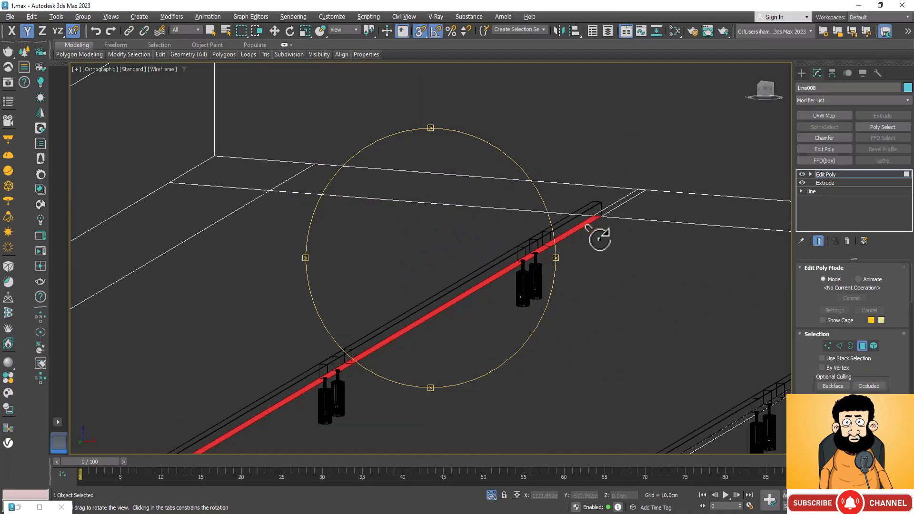
pyautogui.scroll(-6, 547, 271)
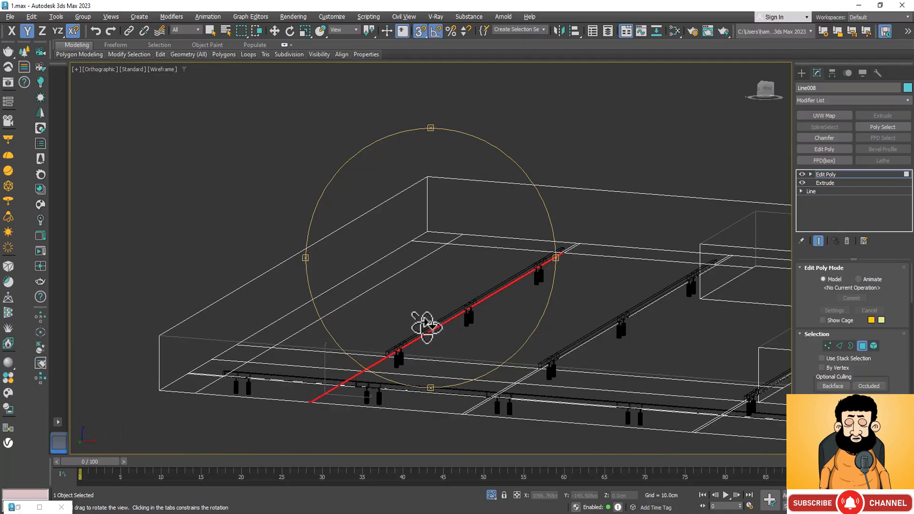
# Deselect the strip faces between the first track light's end and the slab edge, keeping only those beneath the track selected.
pyautogui.scroll(6, 321, 410)
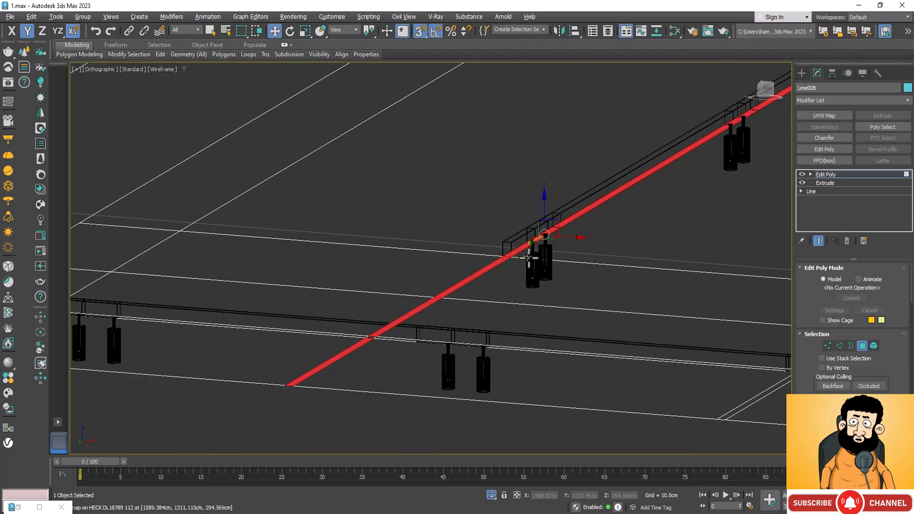
pyautogui.scroll(4, 448, 281)
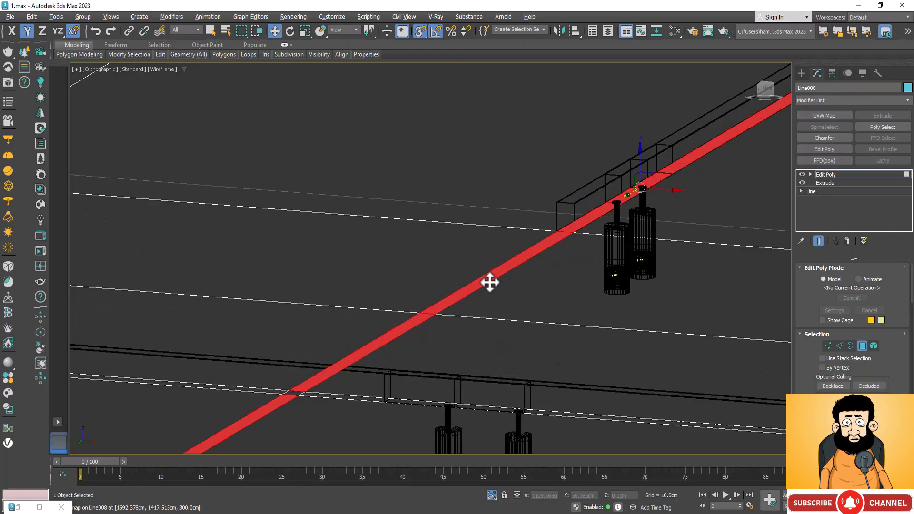
pyautogui.keyDown('alt'); pyautogui.click(488, 282); pyautogui.keyUp('alt')
pyautogui.keyDown('alt'); pyautogui.click(403, 328); pyautogui.keyUp('alt')
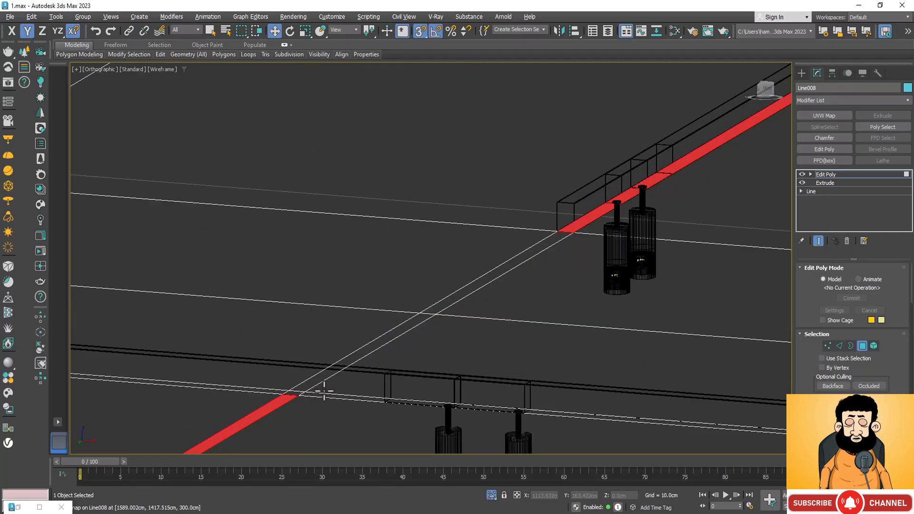
pyautogui.keyDown('alt'); pyautogui.click(261, 415); pyautogui.keyUp('alt')
# Examine the selected strip at both ends of the first crosswise track light to check that it matches the track's length.
pyautogui.scroll(-3, 322, 358)
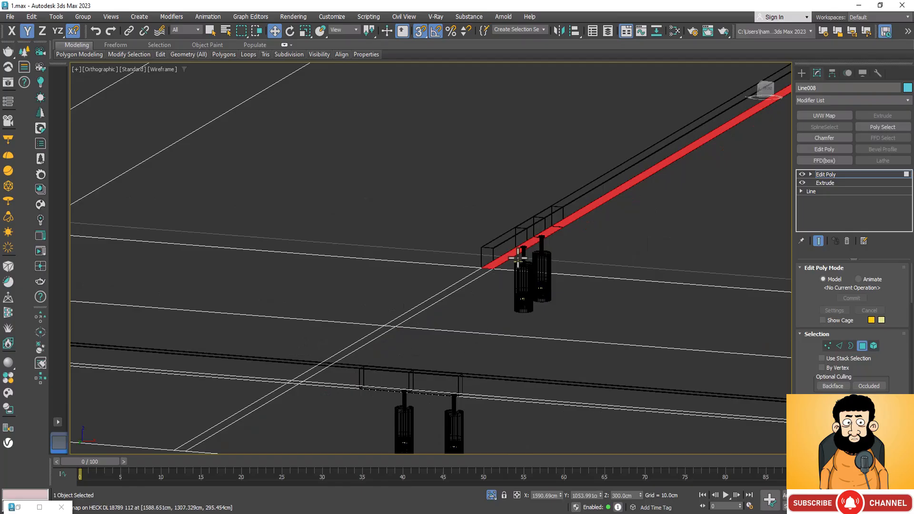
pyautogui.scroll(-2, 455, 294)
pyautogui.scroll(-3, 454, 294)
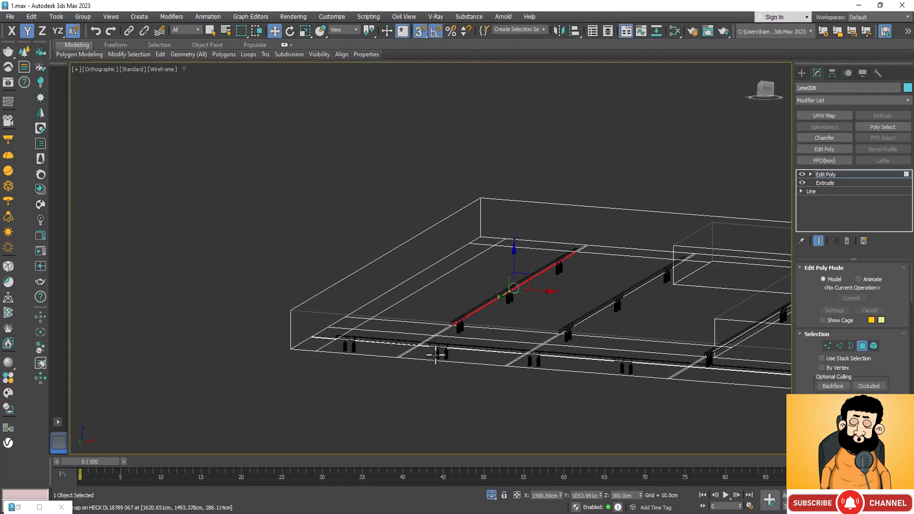
pyautogui.scroll(1, 561, 252)
pyautogui.scroll(4, 561, 252)
pyautogui.scroll(-2, 591, 256)
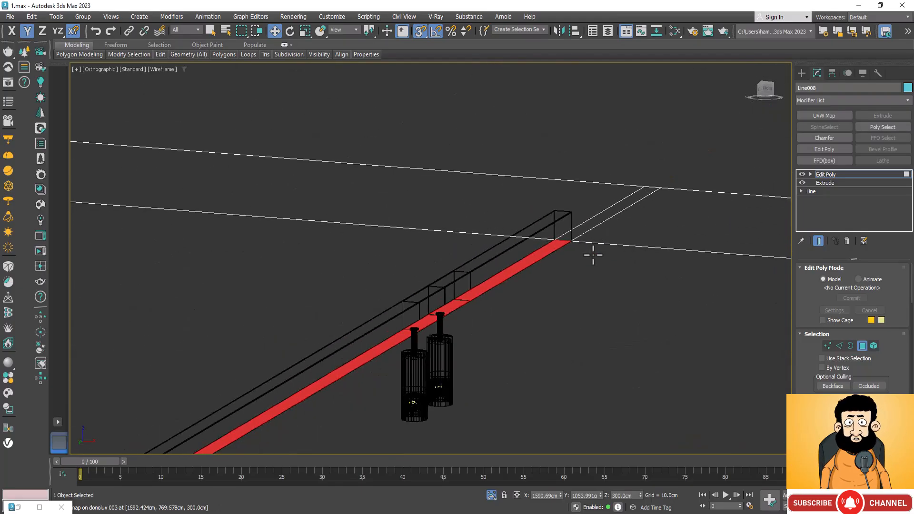
pyautogui.scroll(-2, 594, 257)
pyautogui.scroll(2, 486, 300)
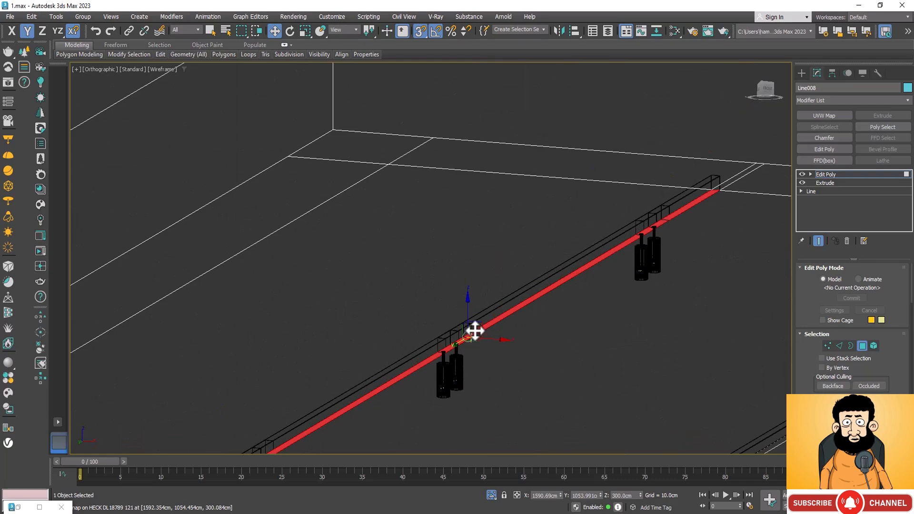
pyautogui.scroll(-3, 475, 330)
pyautogui.scroll(4, 606, 178)
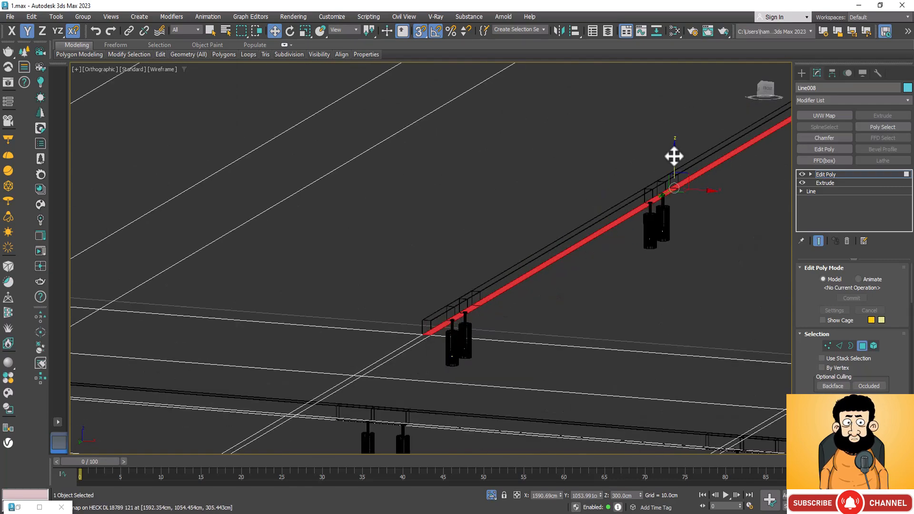
# Try to move the selected strip upward along Z with snapping on, and undo the attempts.
pyautogui.click(674, 156)
pyautogui.hotkey('ctrl', 'z')
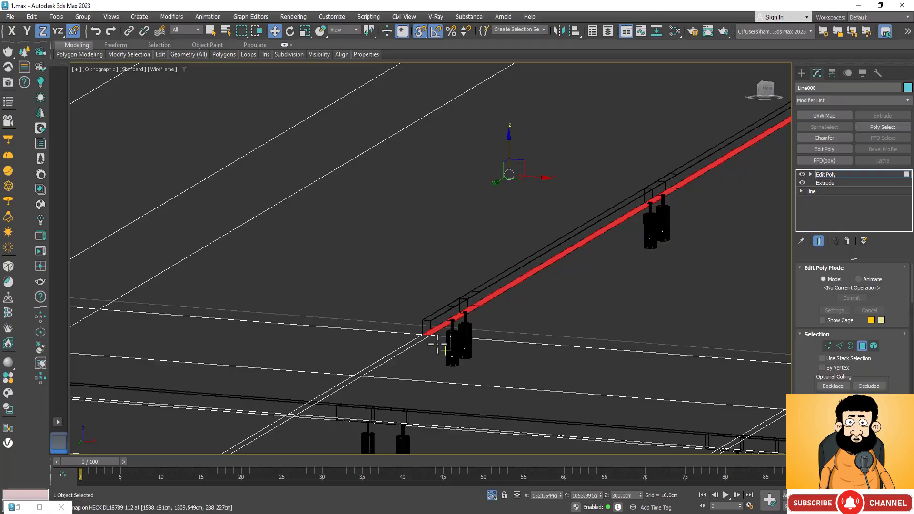
pyautogui.scroll(2, 437, 344)
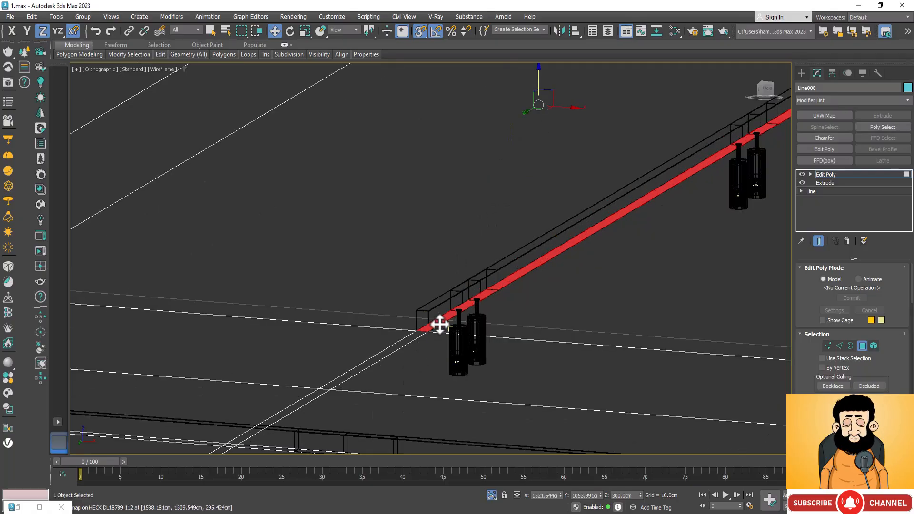
pyautogui.moveTo(438, 324)
pyautogui.mouseDown()
pyautogui.moveTo(433, 294)
pyautogui.moveTo(425, 306)
pyautogui.moveTo(433, 315)
pyautogui.mouseUp()
pyautogui.hotkey('ctrl', 'z')
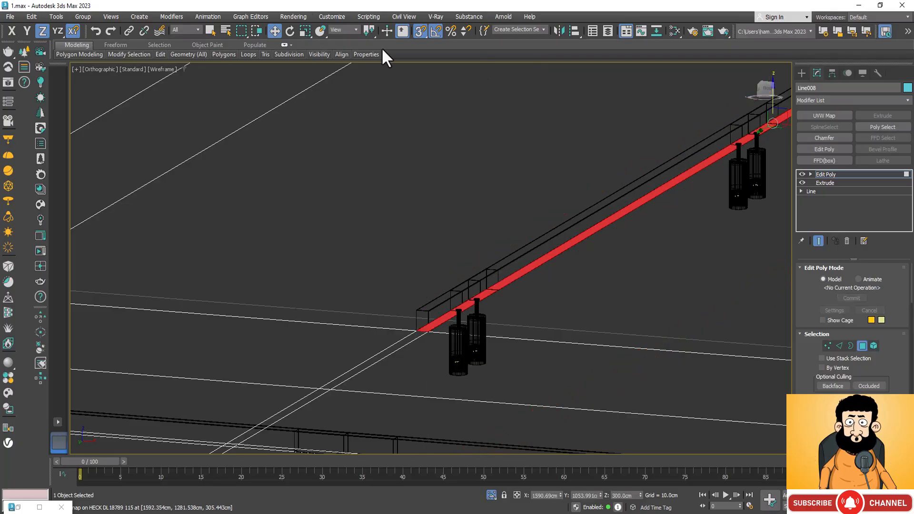
# Turn off snapping and raise the selected strip along Z to the top of the track housing, at about 305.8 cm.
pyautogui.click(421, 31)
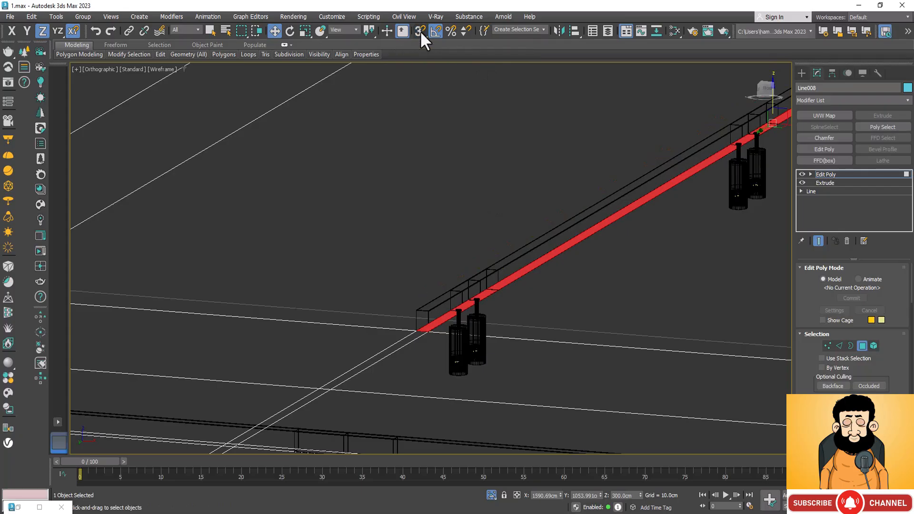
pyautogui.scroll(2, 465, 335)
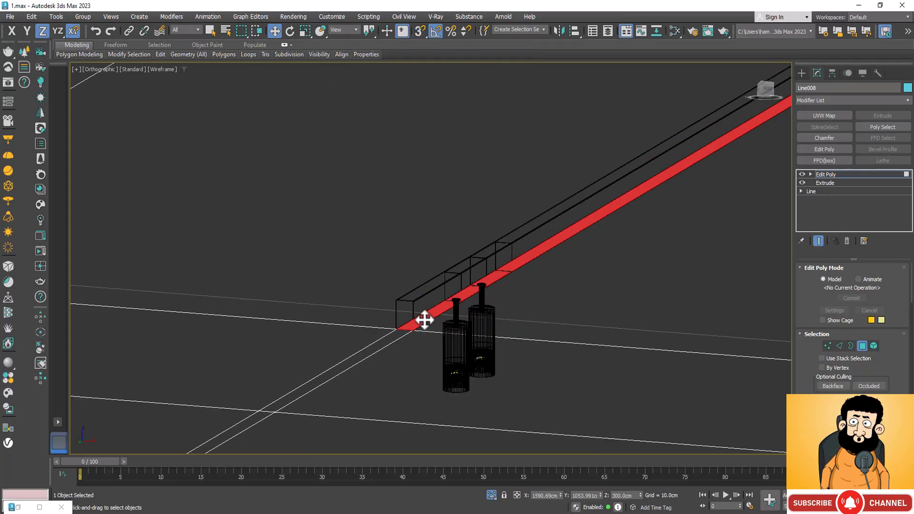
pyautogui.moveTo(425, 321); pyautogui.dragTo(410, 289)
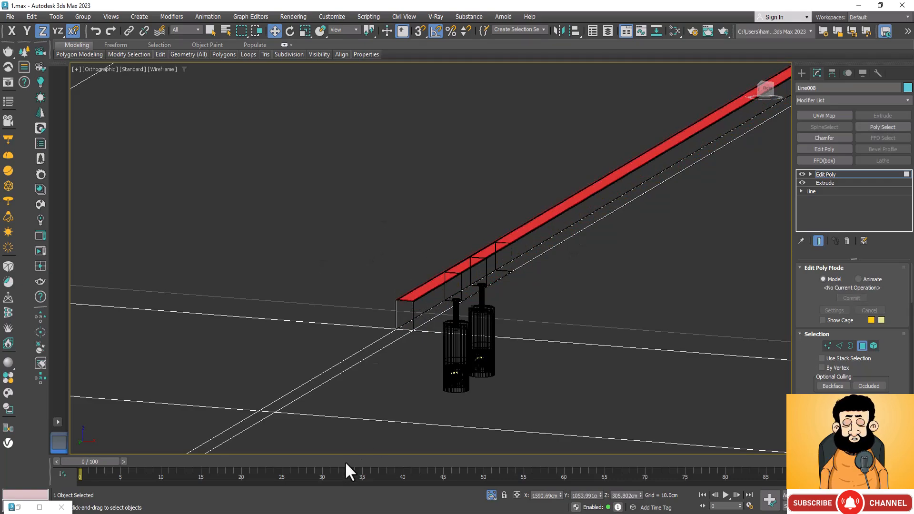
# Display the slab's underside in Clay shading with edged faces.
pyautogui.scroll(-3, 310, 319)
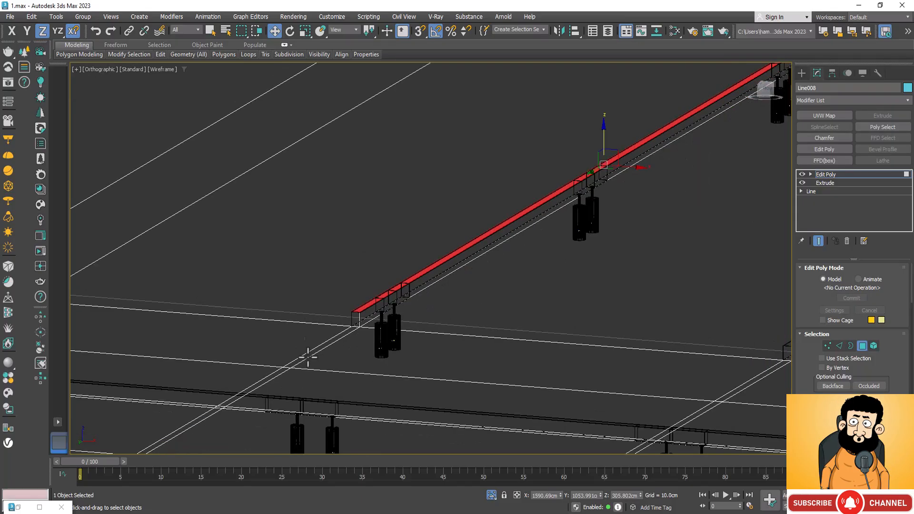
pyautogui.press('F3')
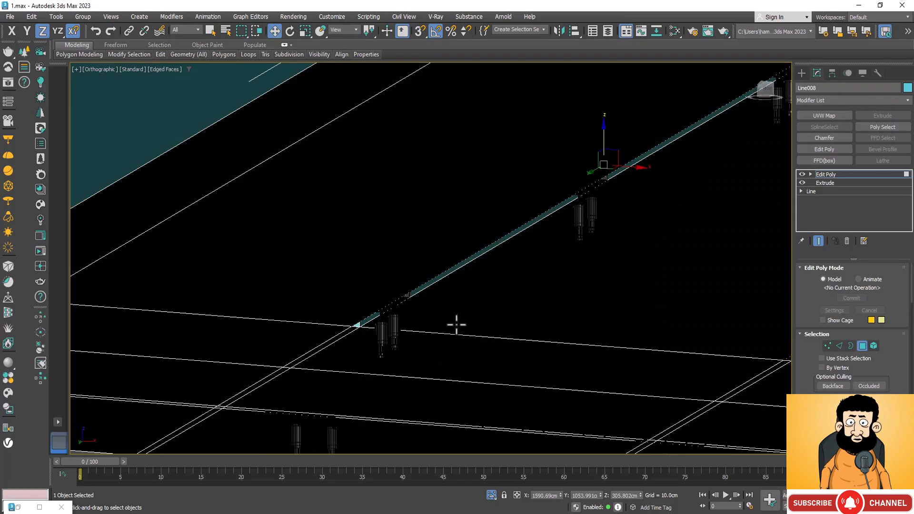
pyautogui.keyDown('alt'); pyautogui.moveTo(377, 225); pyautogui.dragTo(443, 285, button='middle'); pyautogui.keyUp('alt')
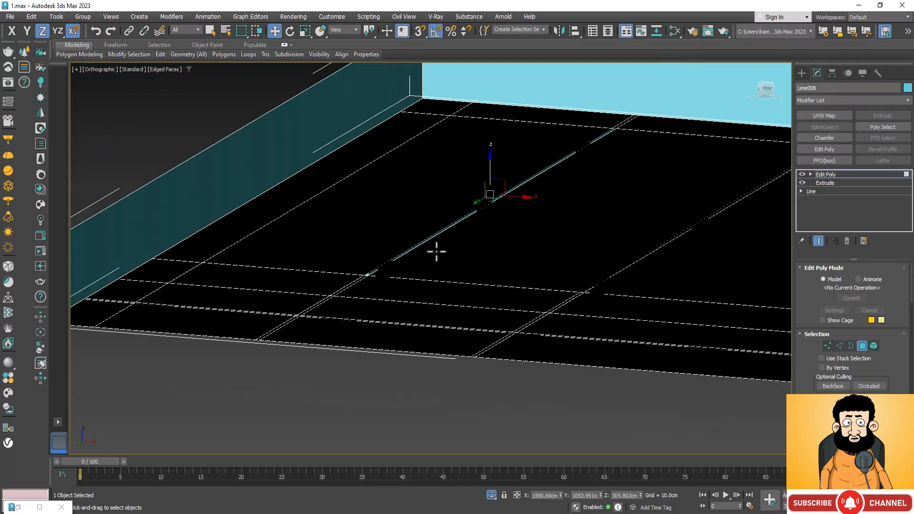
pyautogui.click(162, 68)
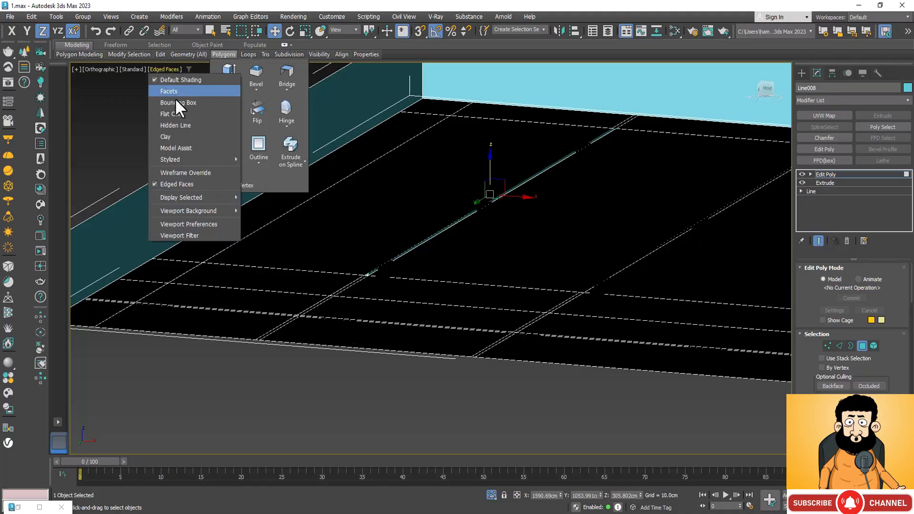
pyautogui.click(177, 136)
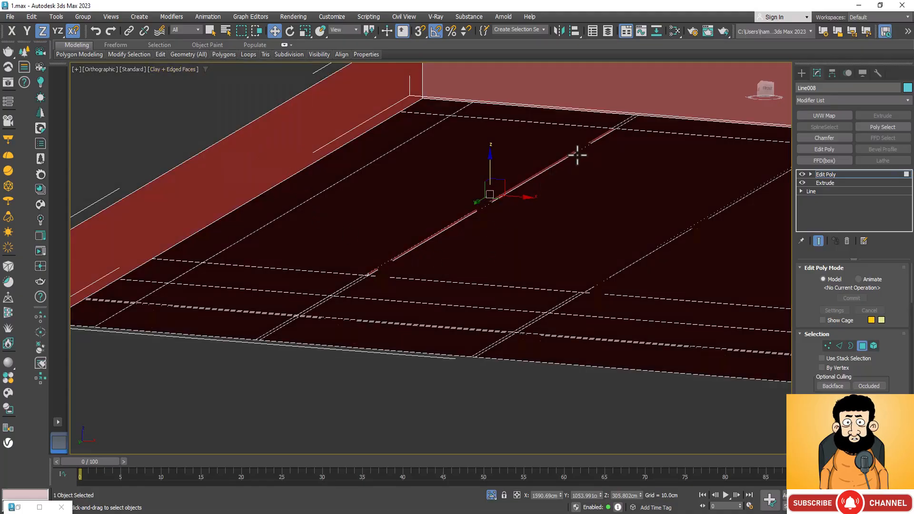
# Examine the recess along the first crosswise track light, around each lamp pair and at the track's ends.
pyautogui.scroll(5, 577, 153)
pyautogui.scroll(4, 588, 134)
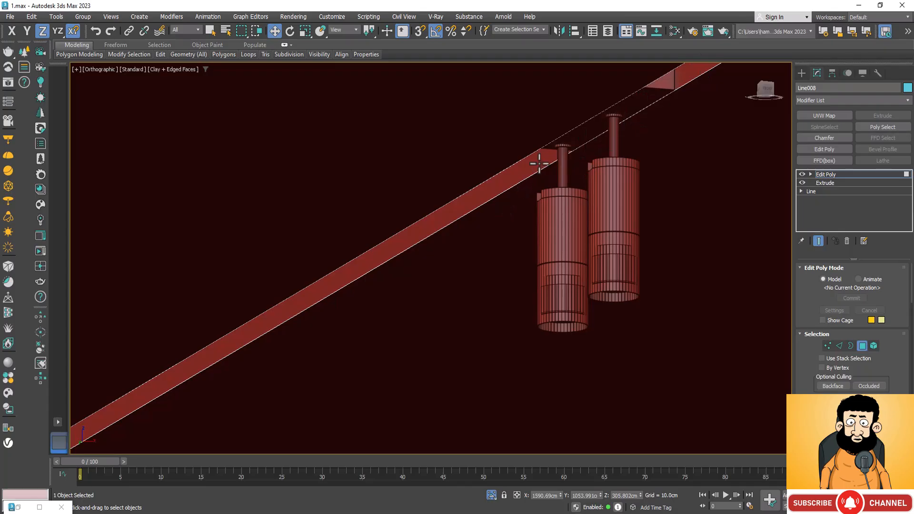
pyautogui.scroll(-4, 403, 252)
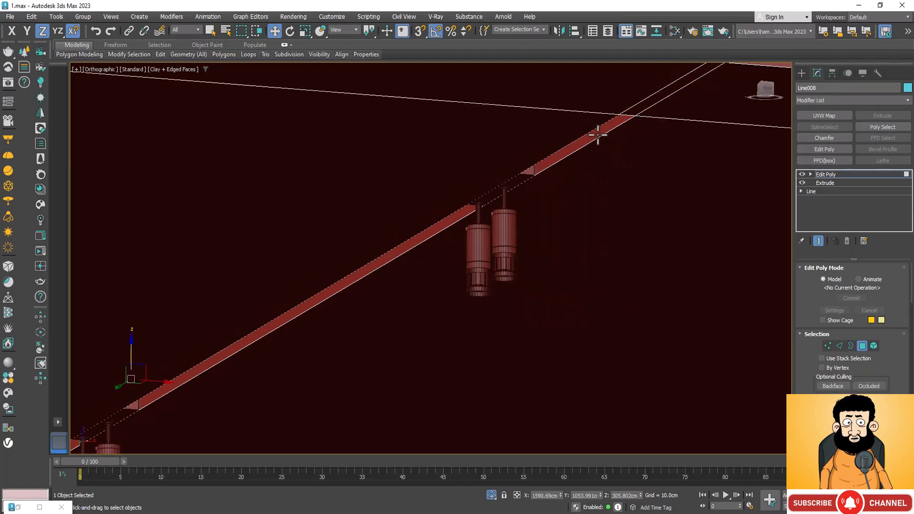
pyautogui.scroll(-3, 645, 116)
pyautogui.scroll(6, 376, 269)
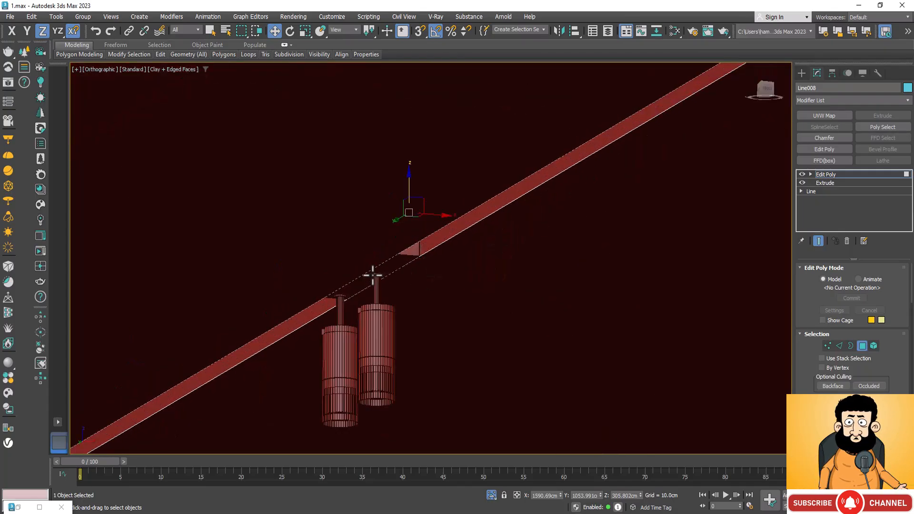
pyautogui.scroll(-5, 542, 241)
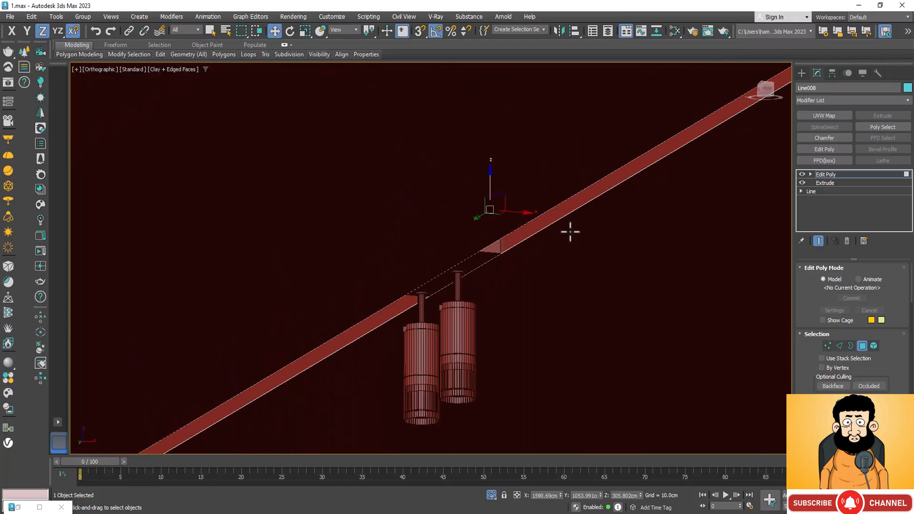
pyautogui.scroll(-5, 478, 250)
pyautogui.scroll(-4, 363, 318)
pyautogui.scroll(2, 233, 387)
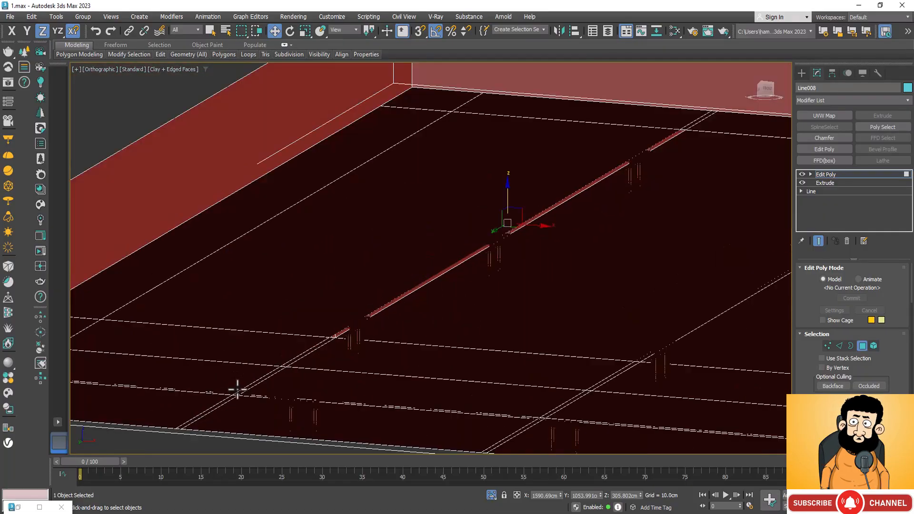
pyautogui.scroll(4, 408, 338)
pyautogui.scroll(6, 469, 265)
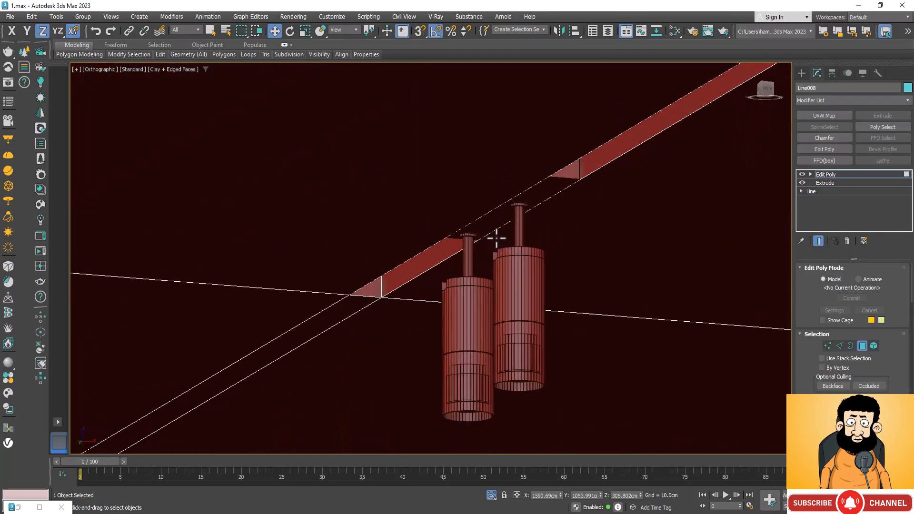
pyautogui.scroll(-8, 354, 306)
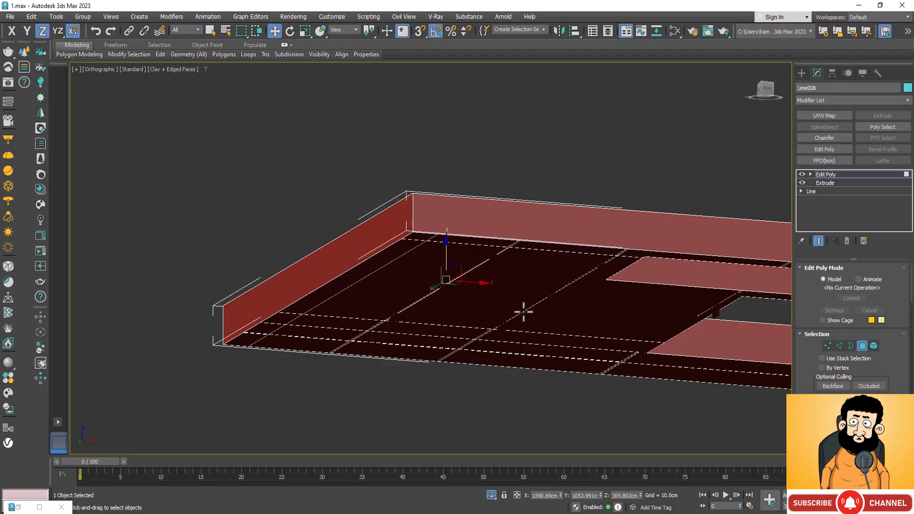
# Select the narrow strip faces along the second crosswise track light, through to the slab's near edge.
pyautogui.scroll(4, 524, 311)
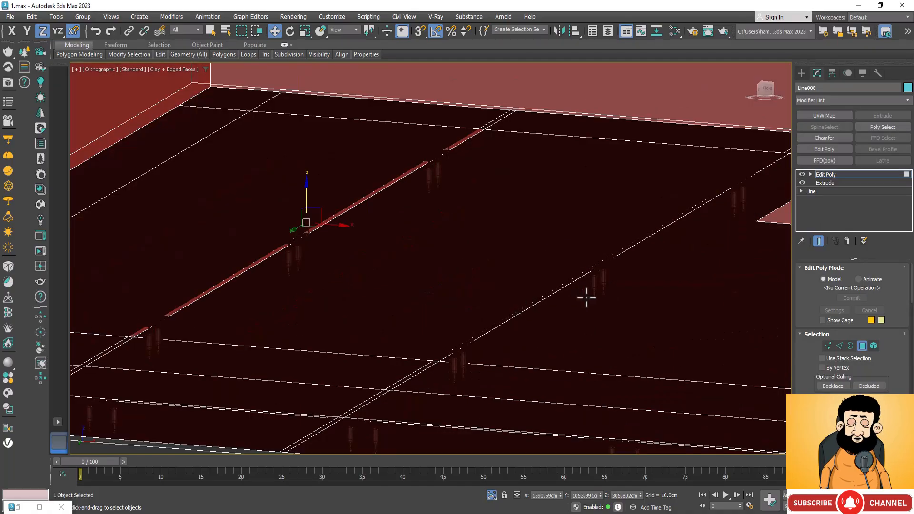
pyautogui.scroll(3, 733, 174)
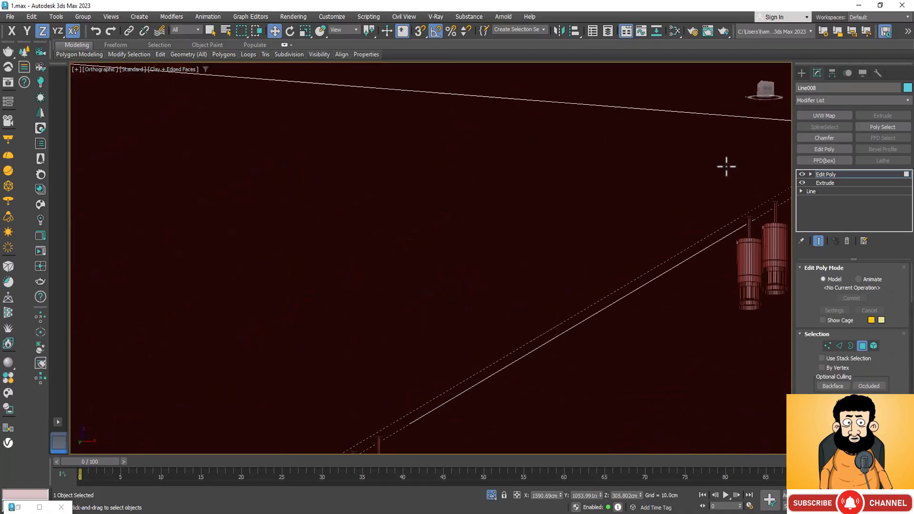
pyautogui.scroll(-2, 727, 182)
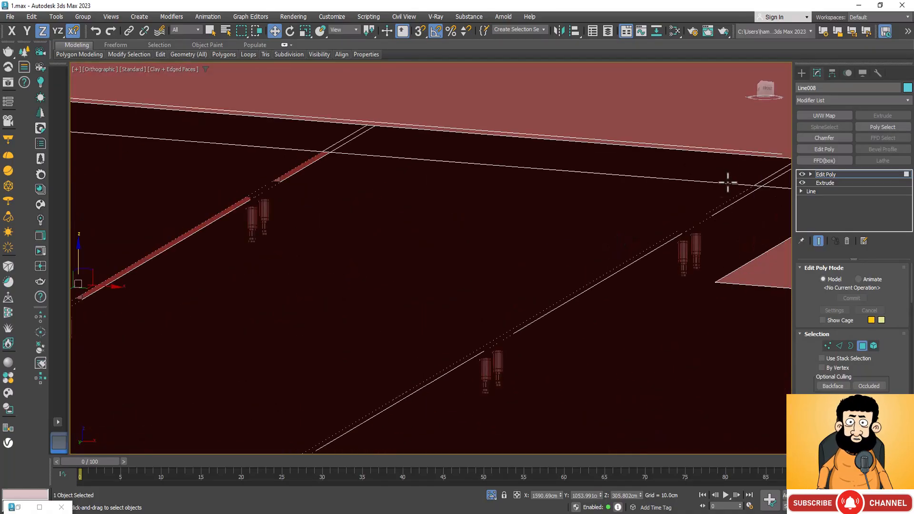
pyautogui.click(720, 208)
pyautogui.scroll(-3, 612, 172)
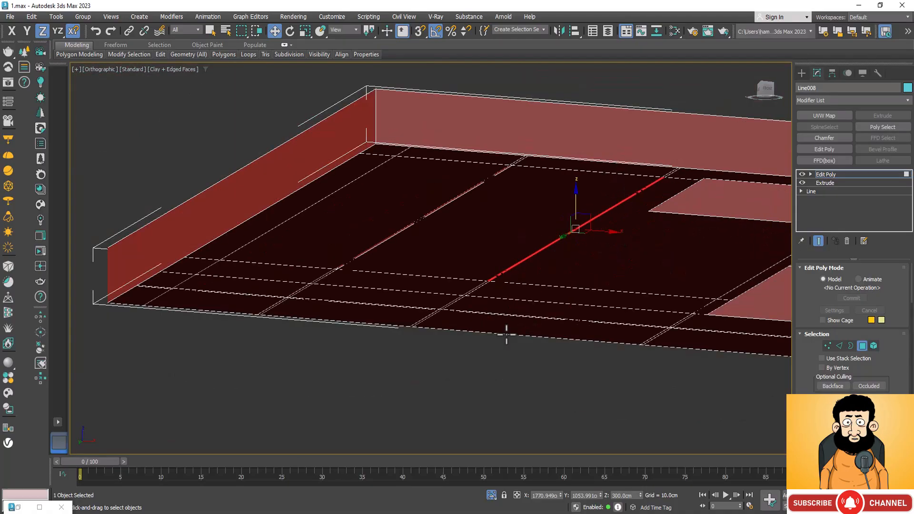
pyautogui.scroll(3, 487, 287)
pyautogui.scroll(2, 408, 348)
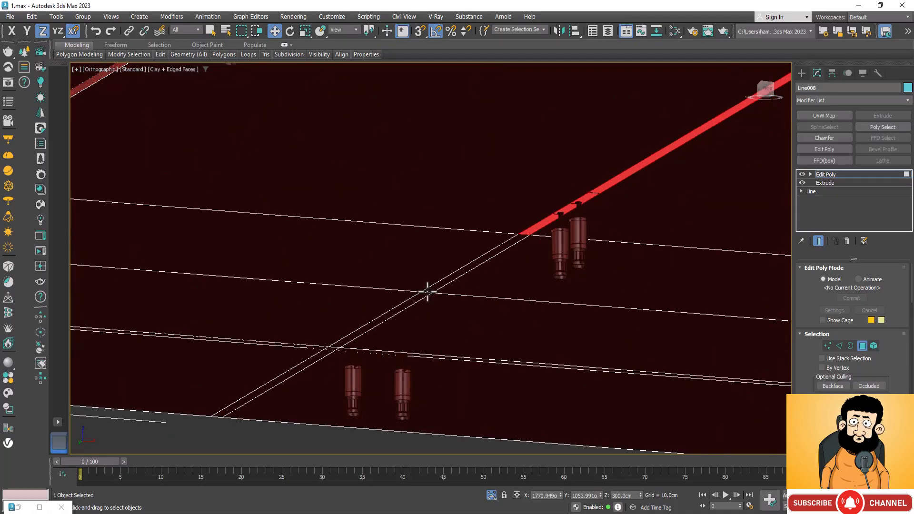
pyautogui.keyDown('ctrl'); pyautogui.click(488, 258); pyautogui.keyUp('ctrl')
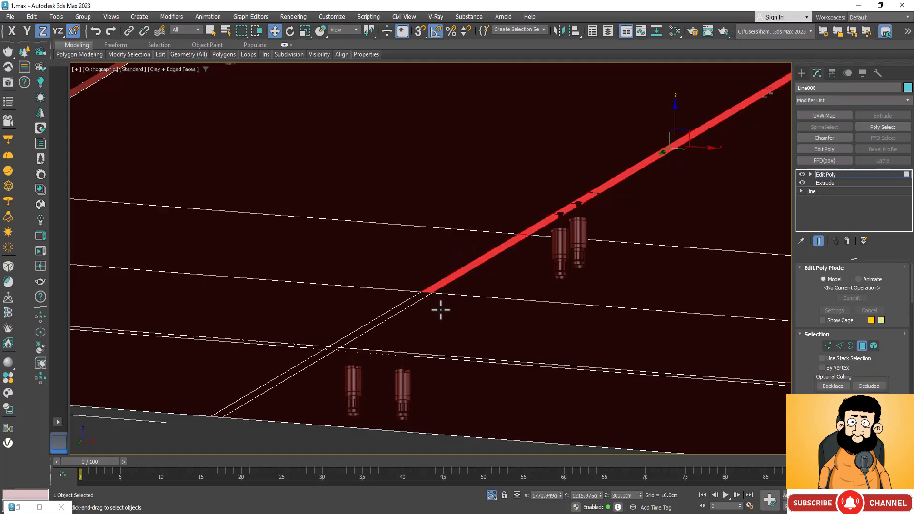
pyautogui.keyDown('ctrl'); pyautogui.doubleClick(384, 315); pyautogui.keyUp('ctrl')
pyautogui.scroll(-2, 443, 324)
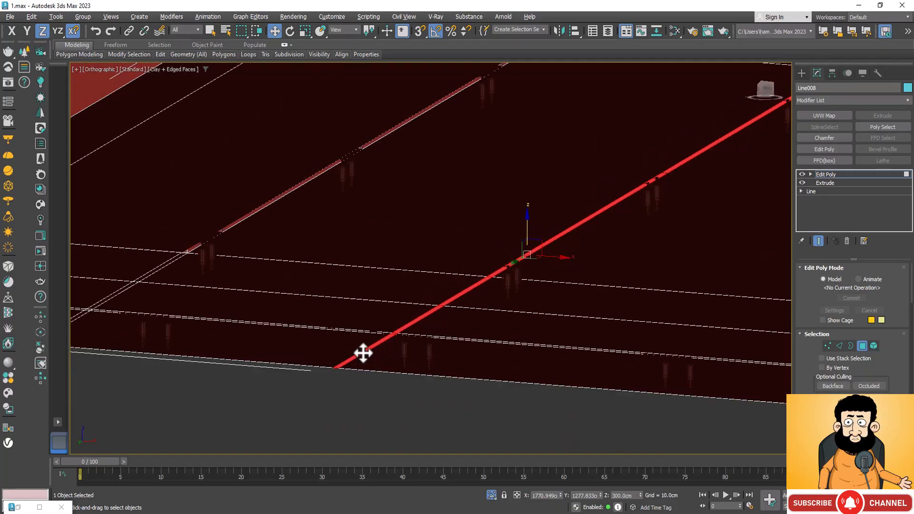
# Deselect the strip segments beyond the second crosswise track's near end, keeping only the face beneath its housing.
pyautogui.keyDown('alt'); pyautogui.click(363, 353); pyautogui.keyUp('alt')
pyautogui.scroll(2, 457, 288)
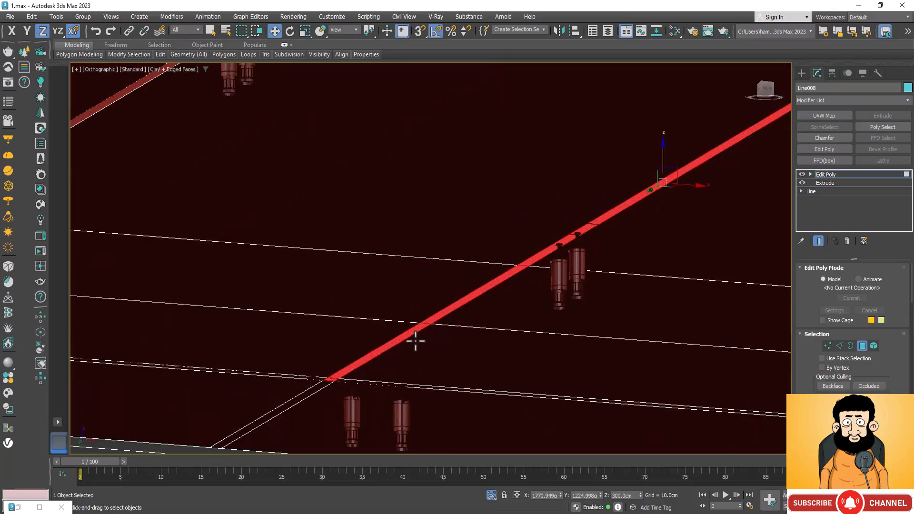
pyautogui.keyDown('alt'); pyautogui.click(400, 342); pyautogui.keyUp('alt')
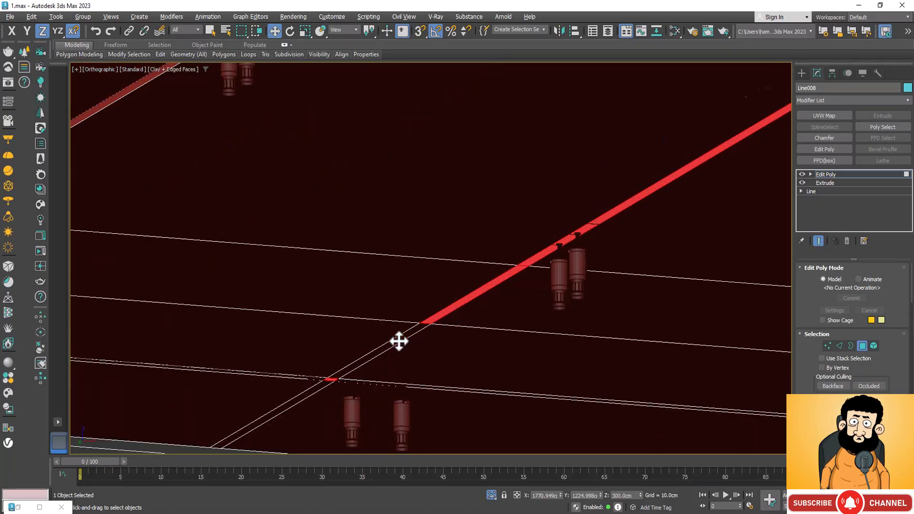
pyautogui.keyDown('alt'); pyautogui.click(483, 292); pyautogui.keyUp('alt')
pyautogui.scroll(-3, 440, 359)
pyautogui.scroll(-4, 440, 359)
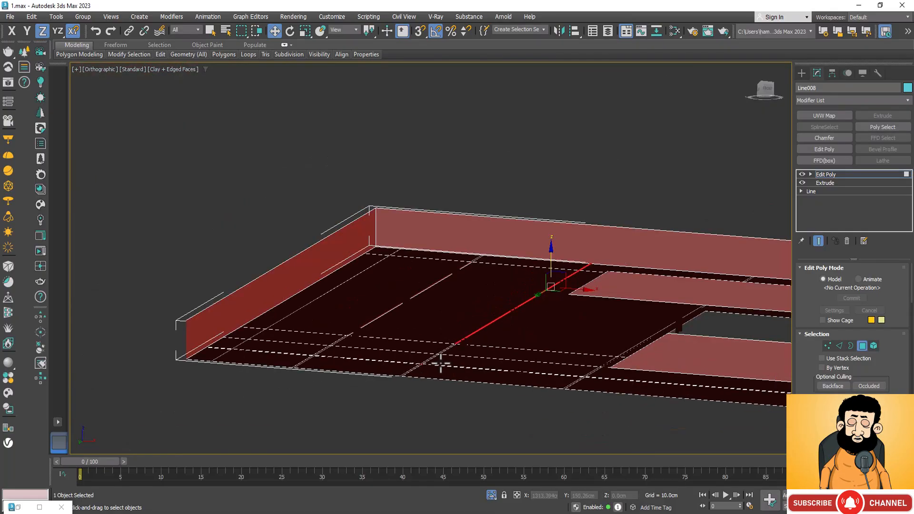
# In wireframe with snapping on, raise the selected strip along Z to the top of the second crosswise track's housing.
pyautogui.press('F4')
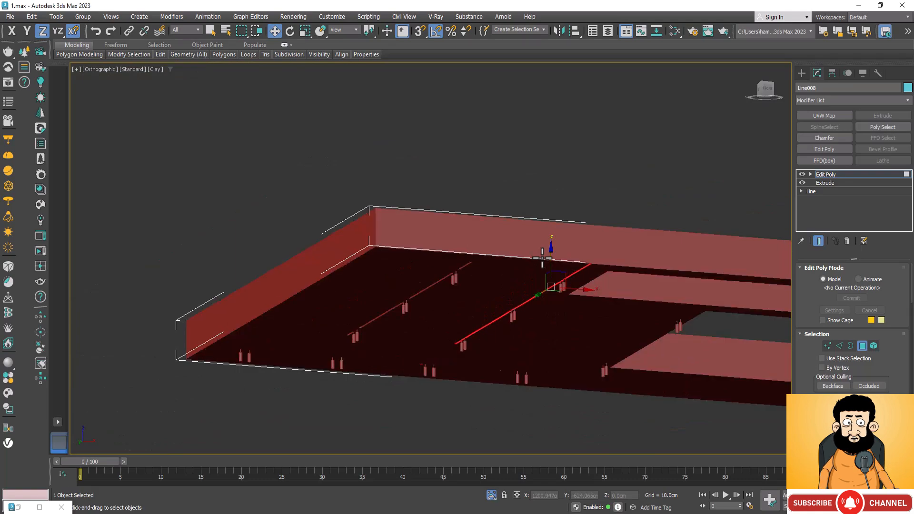
pyautogui.press('F3')
pyautogui.scroll(5, 507, 334)
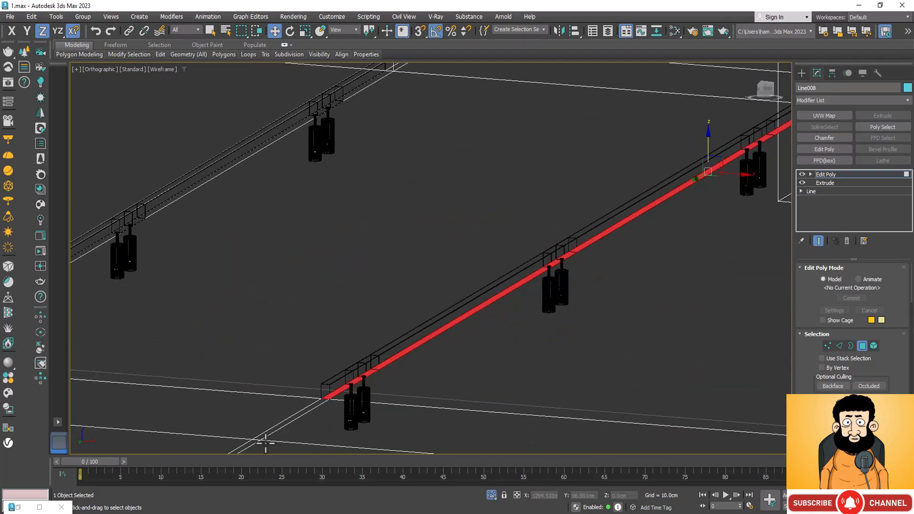
pyautogui.click(418, 33)
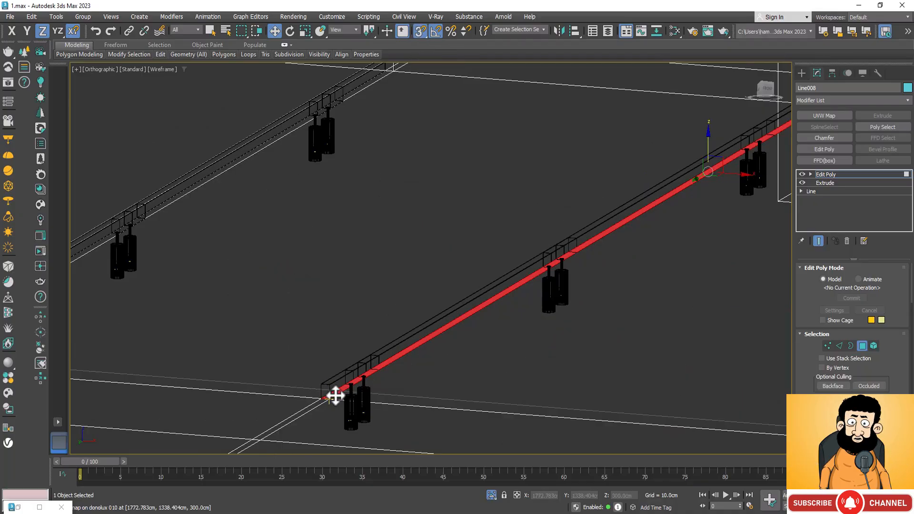
pyautogui.moveTo(335, 395); pyautogui.dragTo(331, 384)
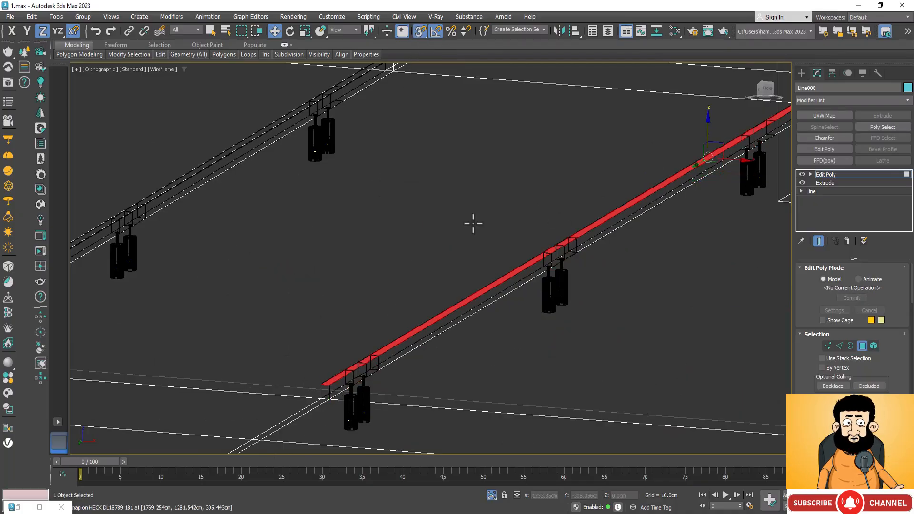
pyautogui.scroll(-8, 473, 223)
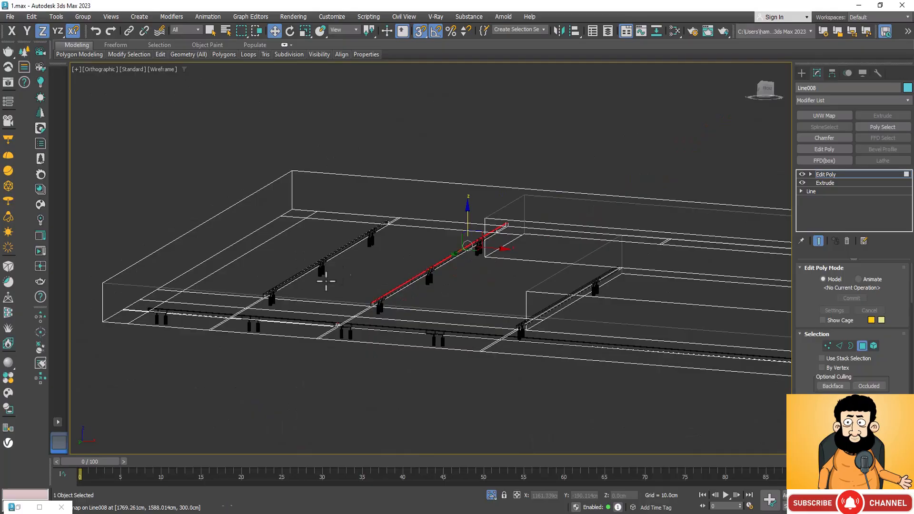
# Display the slab's underside in Default Shading around the third crosswise track light, beside the rectangular opening.
pyautogui.scroll(5, 585, 295)
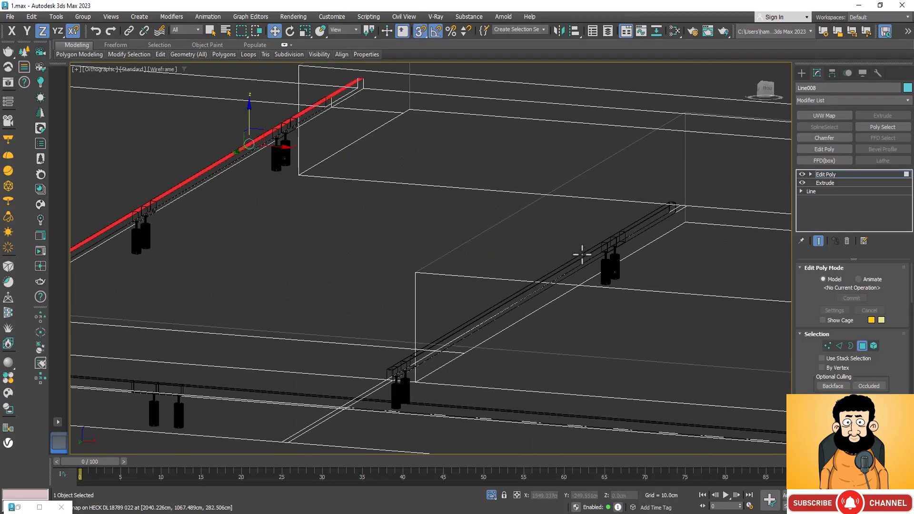
pyautogui.scroll(4, 581, 255)
pyautogui.press('F3')
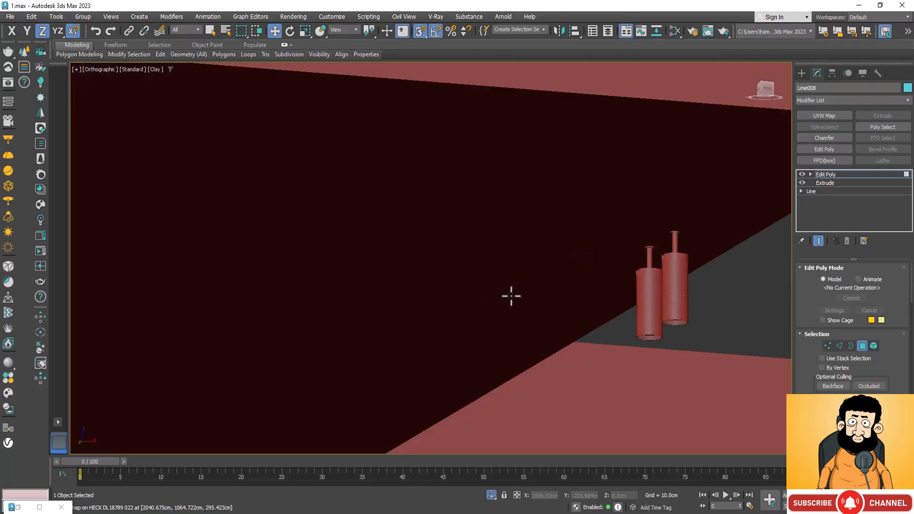
pyautogui.scroll(-4, 452, 265)
pyautogui.scroll(2, 504, 285)
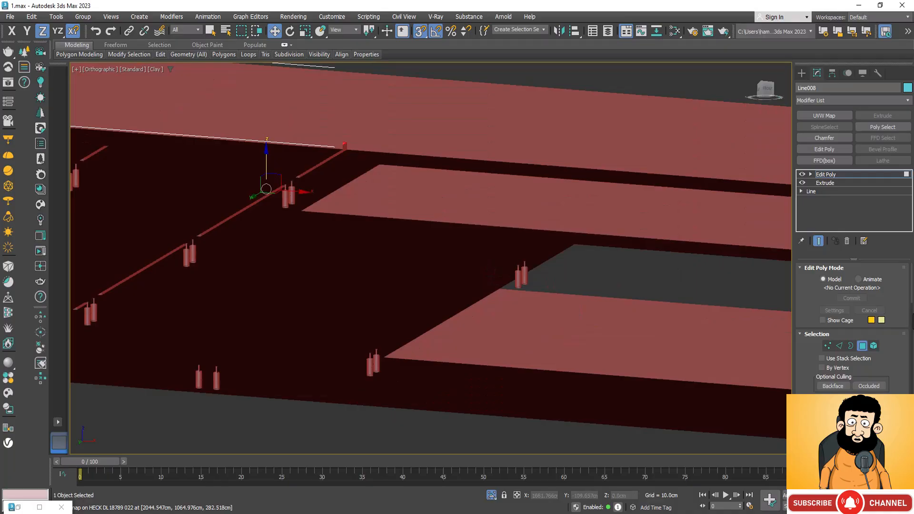
pyautogui.click(862, 346)
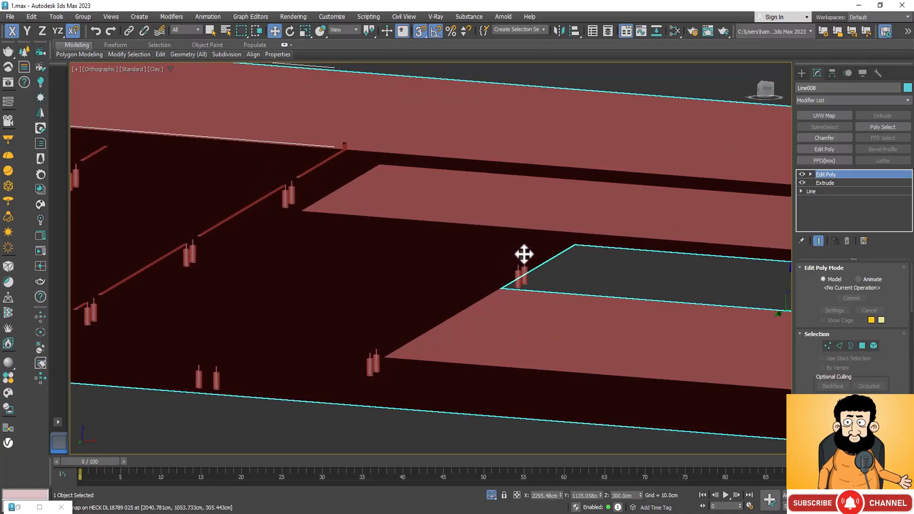
pyautogui.click(861, 346)
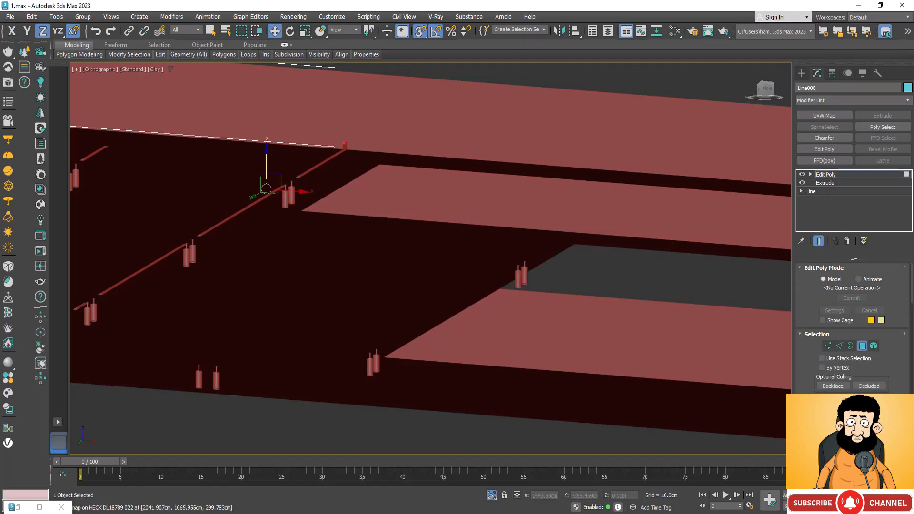
pyautogui.click(155, 69)
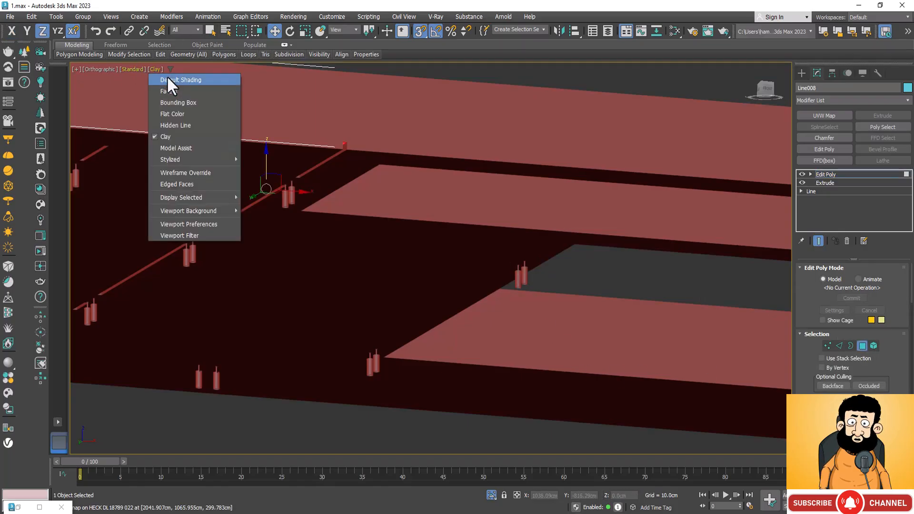
pyautogui.click(167, 80)
pyautogui.scroll(5, 475, 290)
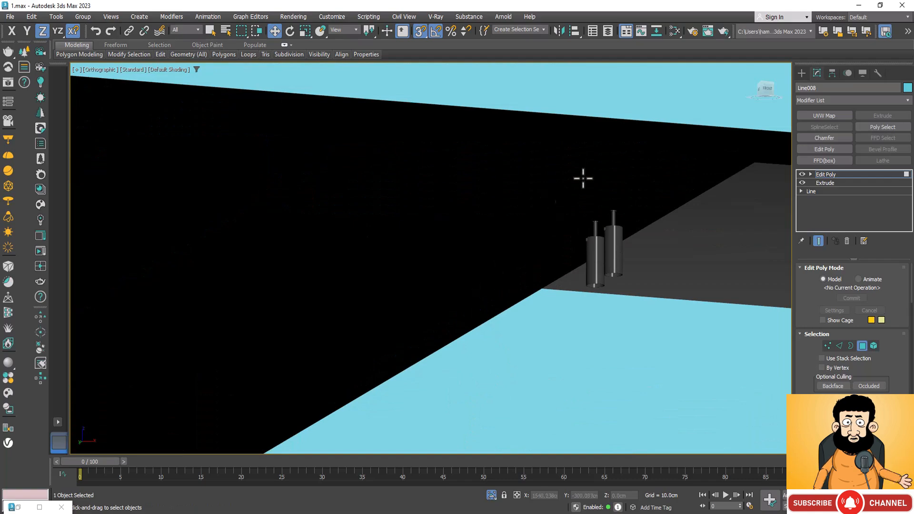
# Select the narrow strip faces along the third crosswise track, continuing past the lamp pair at its near end.
pyautogui.click(636, 189)
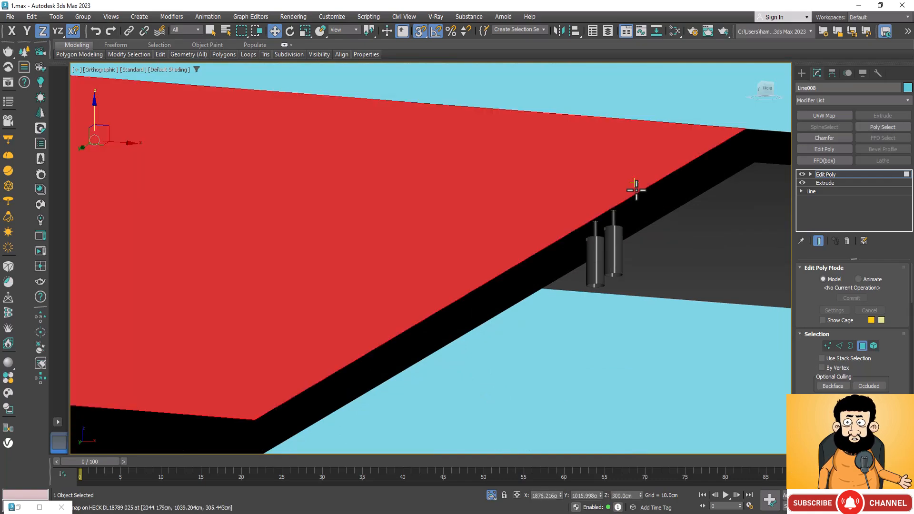
pyautogui.click(638, 193)
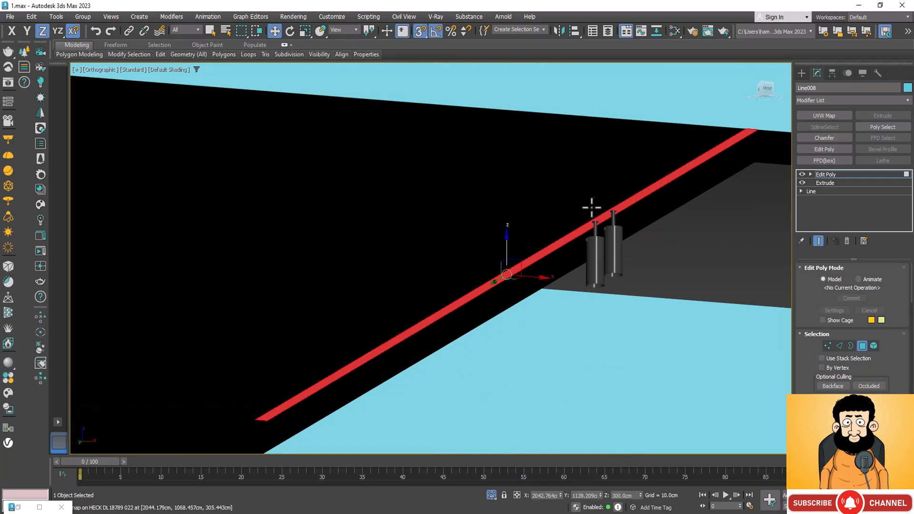
pyautogui.scroll(-4, 591, 208)
pyautogui.scroll(4, 418, 315)
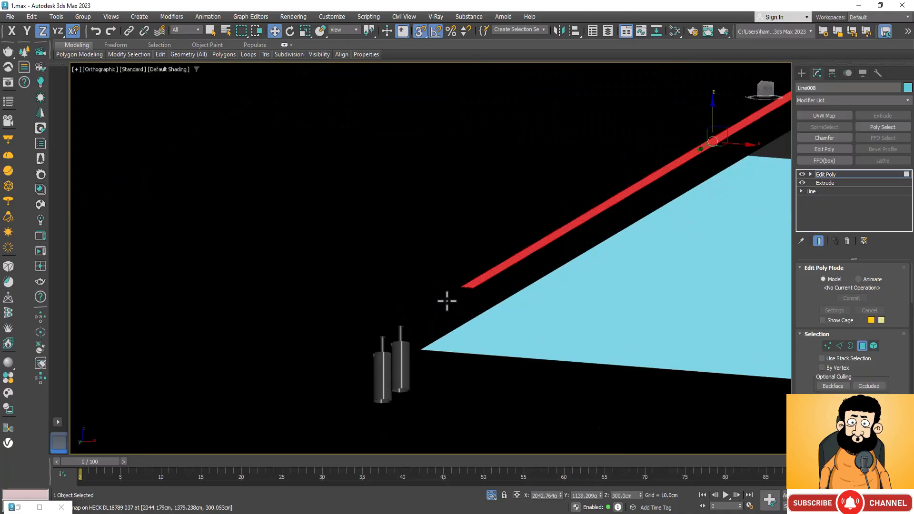
pyautogui.keyDown('ctrl'); pyautogui.click(447, 302); pyautogui.keyUp('ctrl')
pyautogui.scroll(-4, 491, 230)
pyautogui.scroll(4, 413, 314)
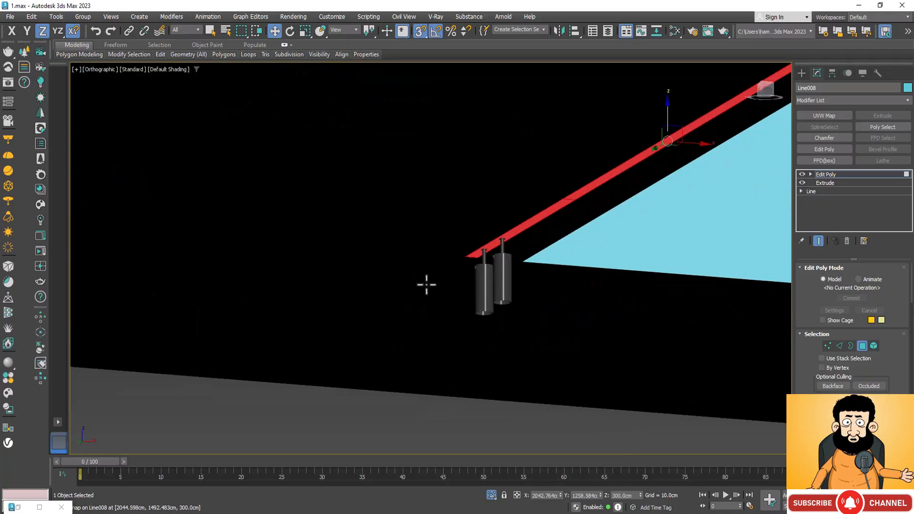
pyautogui.keyDown('ctrl'); pyautogui.click(443, 274); pyautogui.keyUp('ctrl')
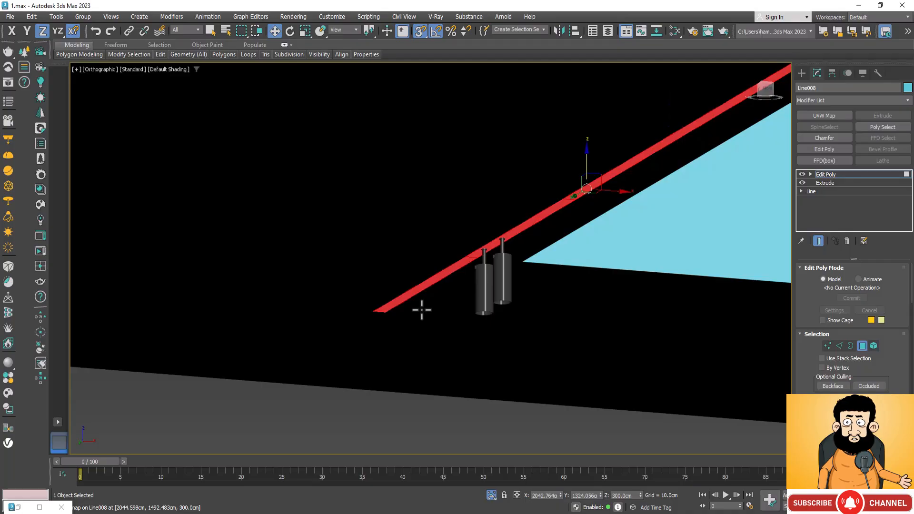
# In wireframe, deselect the strip segment past the third track's near end and the long face overshooting its far end.
pyautogui.press('F3')
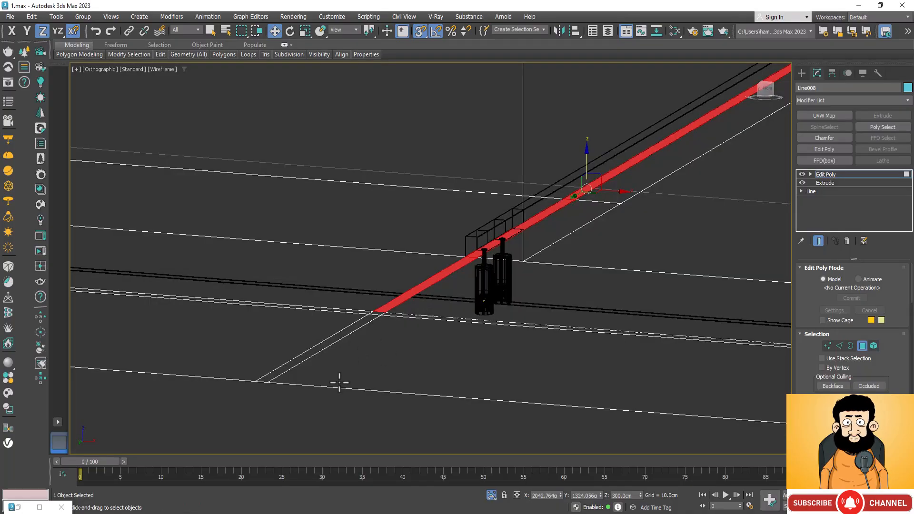
pyautogui.keyDown('alt'); pyautogui.click(423, 287); pyautogui.keyUp('alt')
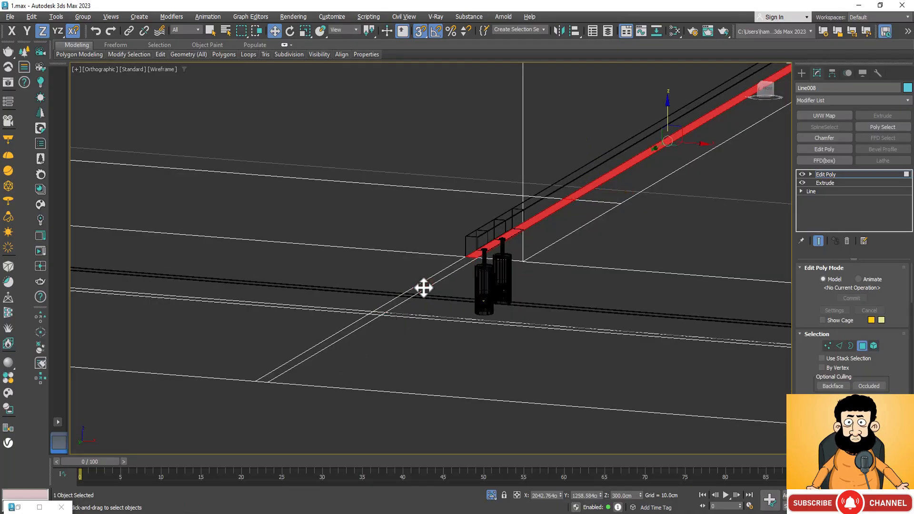
pyautogui.scroll(-5, 363, 353)
pyautogui.scroll(6, 593, 208)
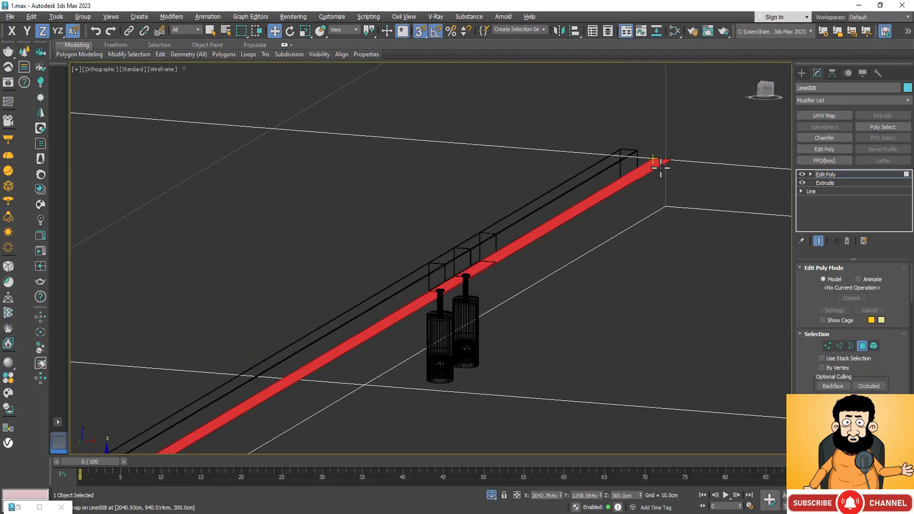
pyautogui.click(653, 167)
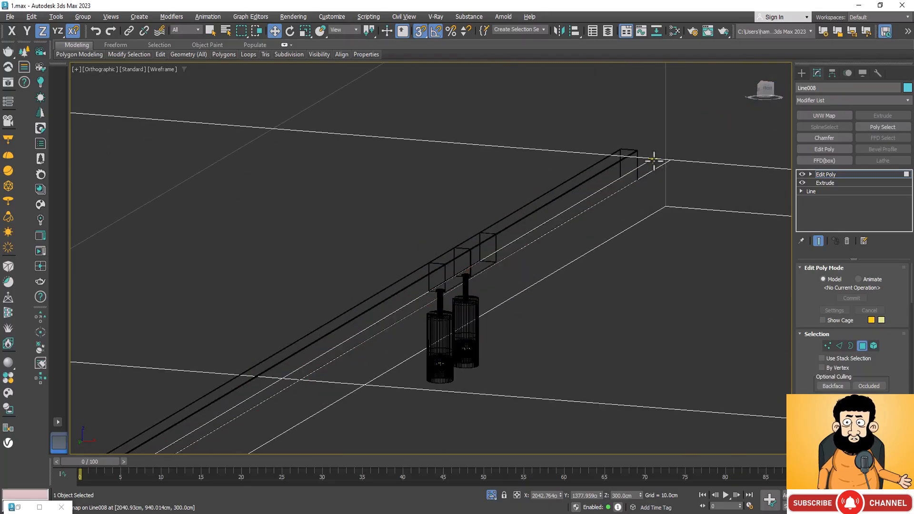
# Switch the slab from polygon to edge editing at the third crosswise track's far end.
pyautogui.scroll(5, 656, 159)
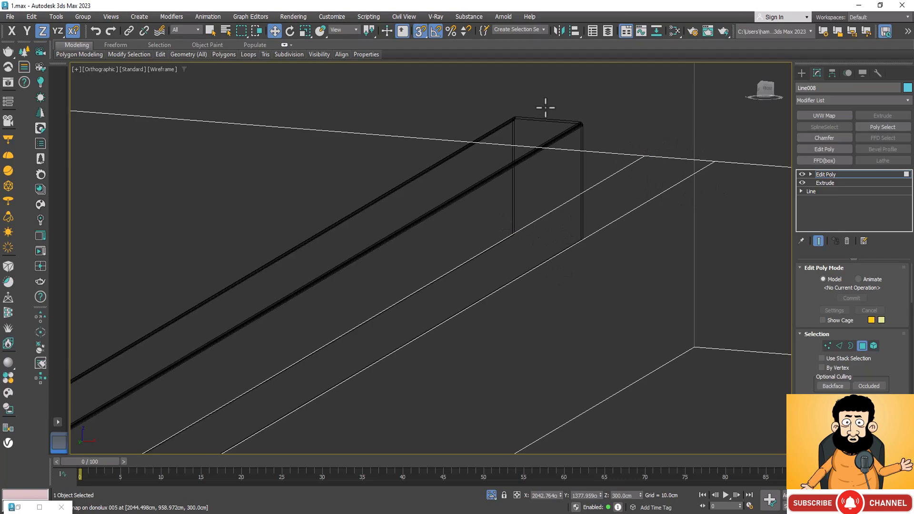
pyautogui.scroll(-3, 604, 142)
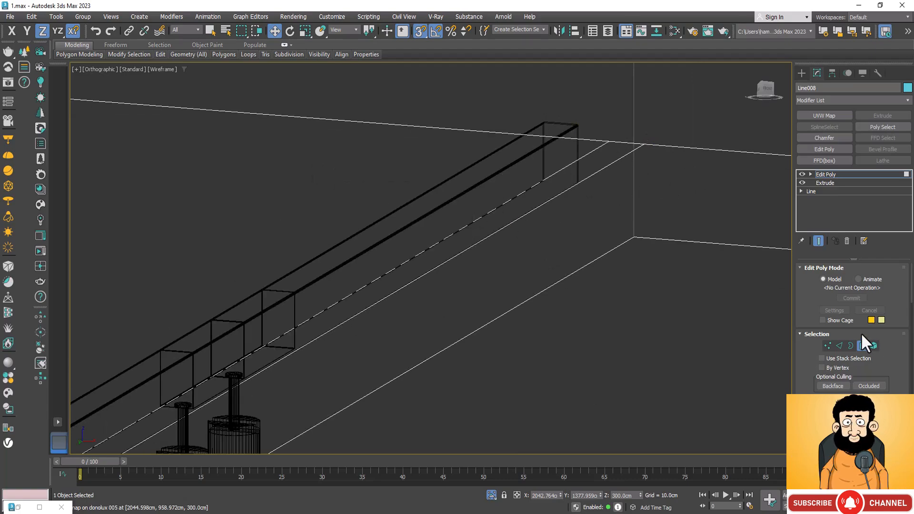
pyautogui.click(838, 346)
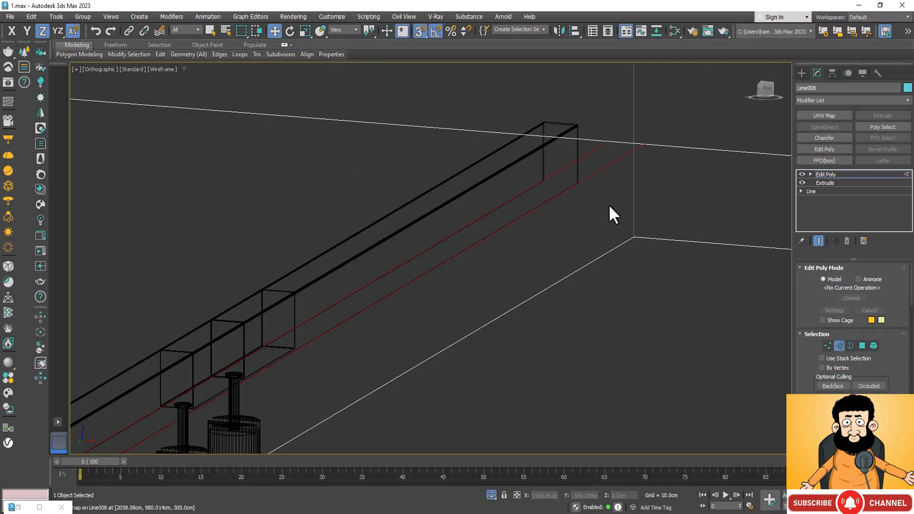
# Try to connect the whole existing edge selection with one segment, and undo it.
pyautogui.scroll(-5, 881, 360)
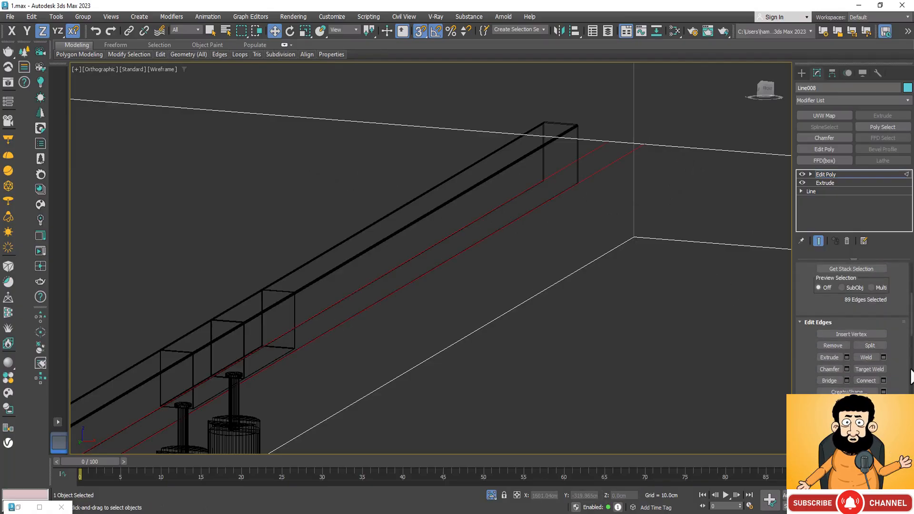
pyautogui.click(883, 379)
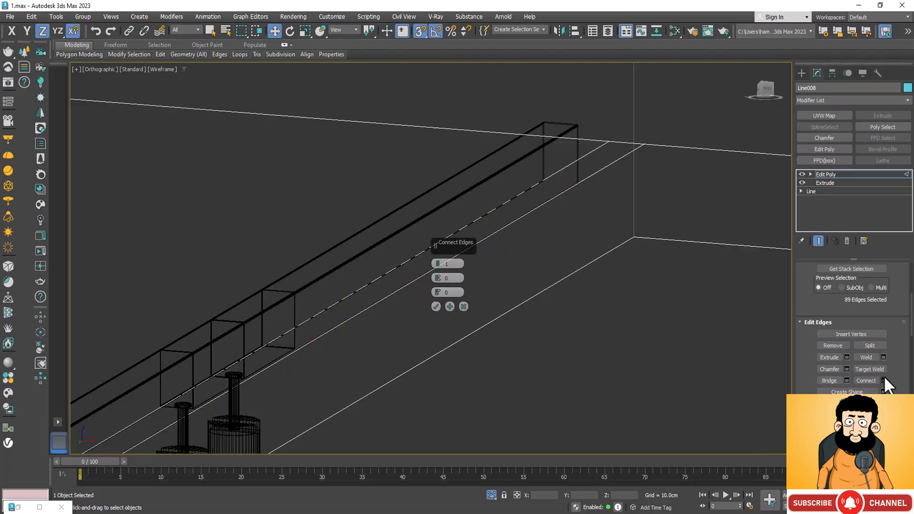
pyautogui.click(435, 307)
pyautogui.scroll(-5, 563, 261)
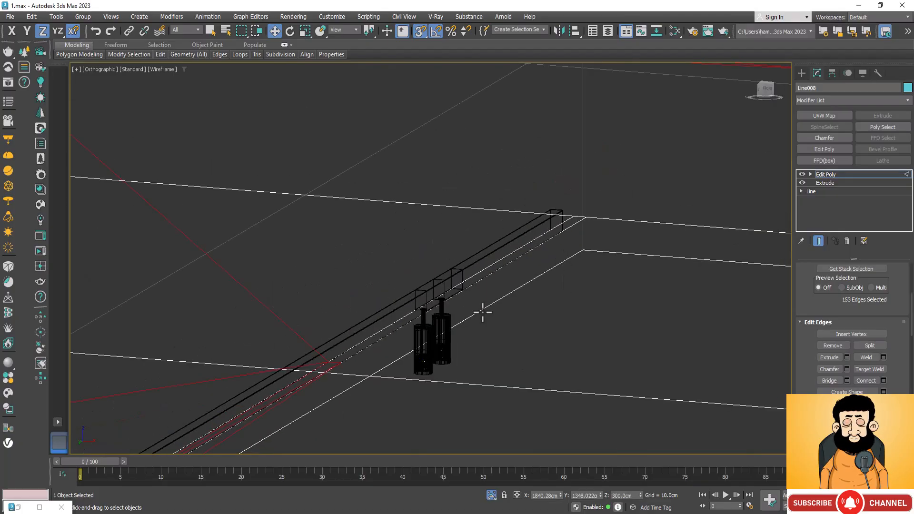
pyautogui.scroll(-4, 455, 259)
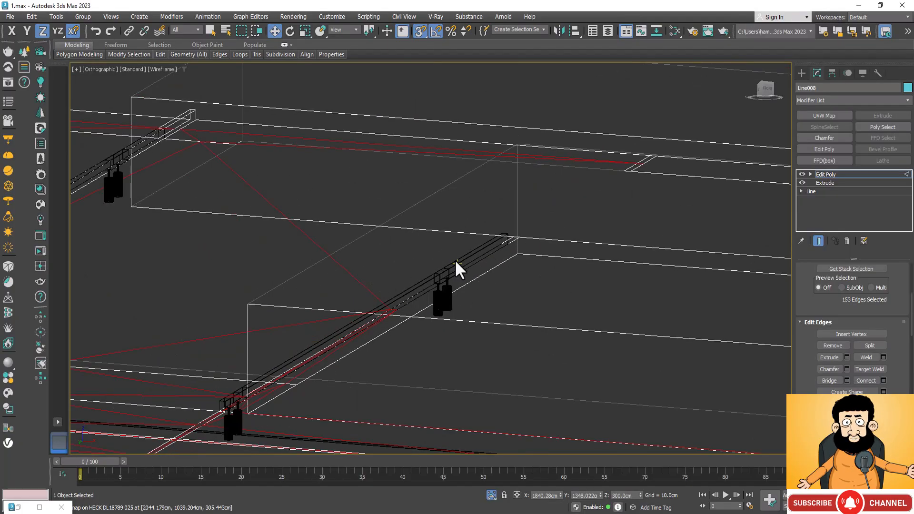
pyautogui.hotkey('ctrl', 'z')
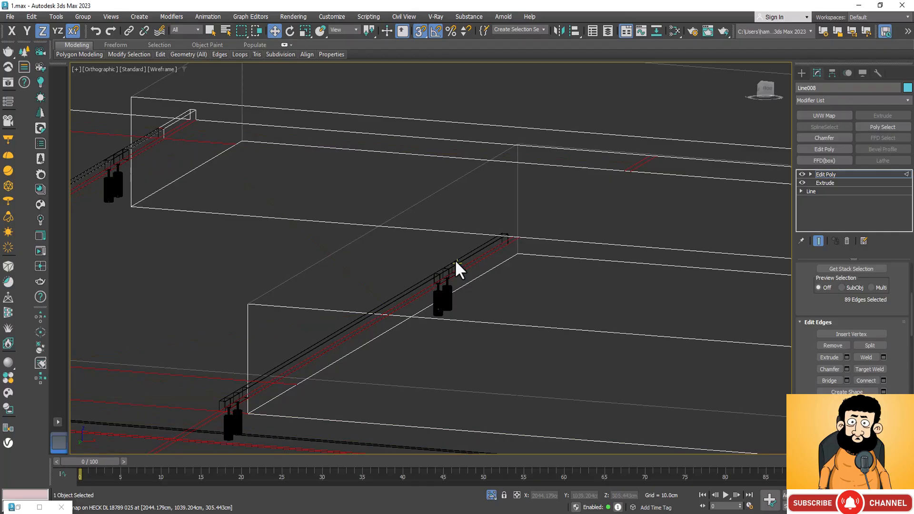
# Select only the two long strip edges along the third crosswise track and connect them with 1 segment.
pyautogui.scroll(3, 497, 260)
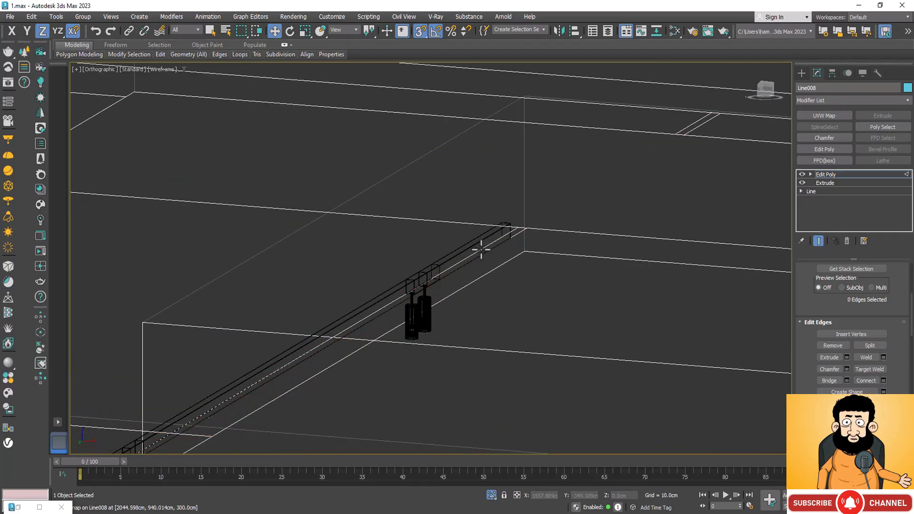
pyautogui.click(481, 249)
pyautogui.scroll(-3, 481, 250)
pyautogui.scroll(3, 489, 255)
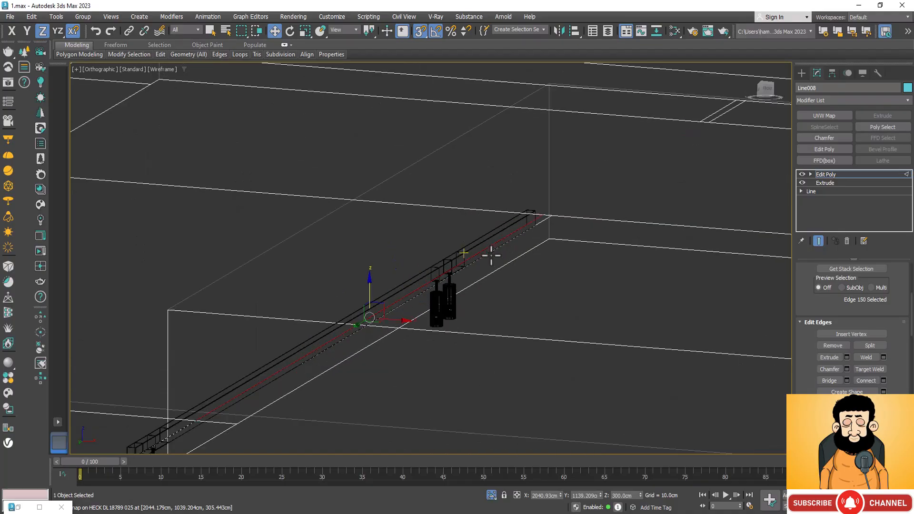
pyautogui.keyDown('ctrl'); pyautogui.click(542, 219); pyautogui.keyUp('ctrl')
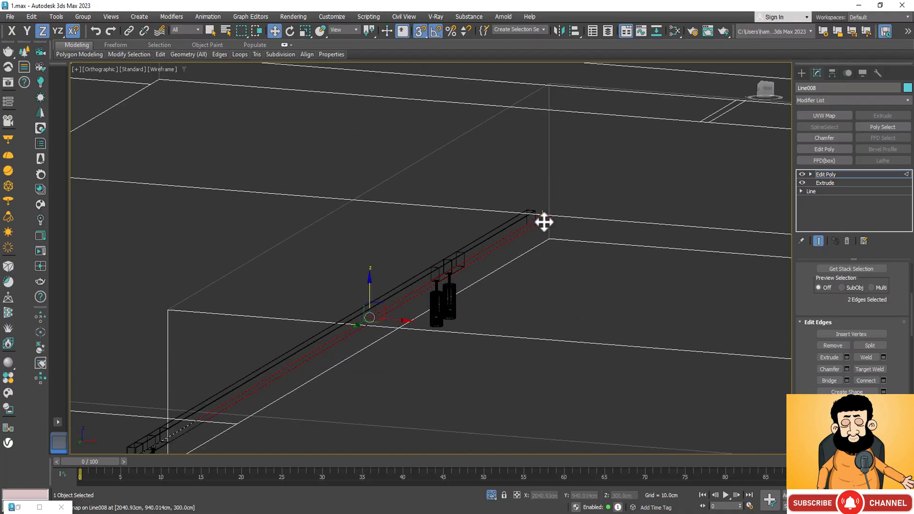
pyautogui.click(883, 381)
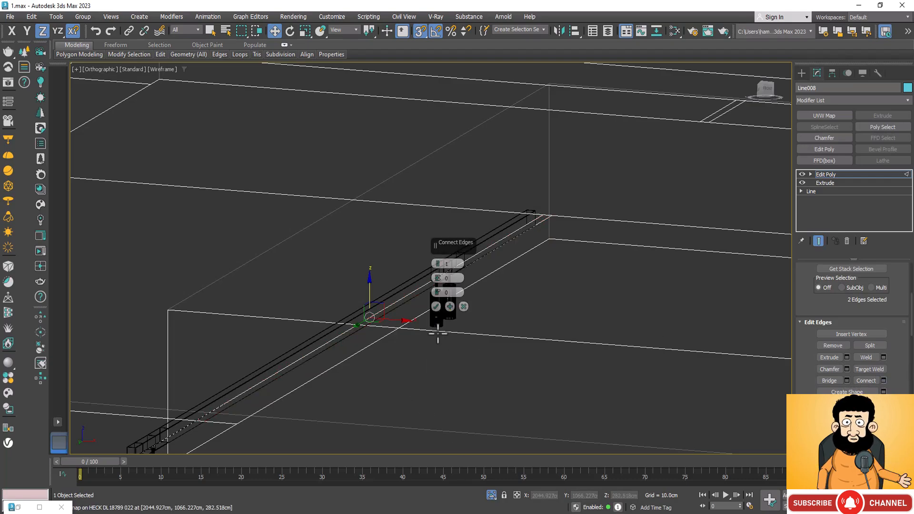
pyautogui.click(435, 307)
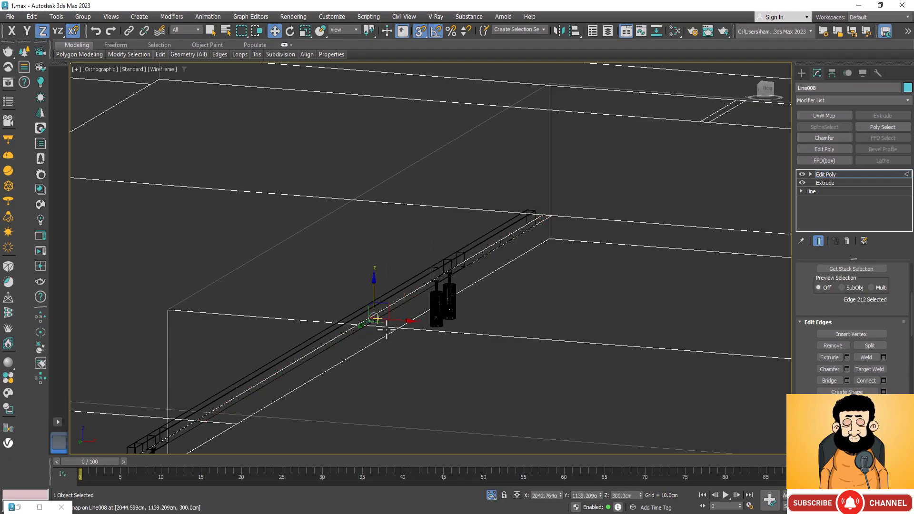
# Move the new crosswise edge along Y, snapping it to the far end of the third track's housing.
pyautogui.scroll(2, 396, 284)
pyautogui.moveTo(382, 355); pyautogui.dragTo(429, 314)
pyautogui.hotkey('ctrl', 'z')
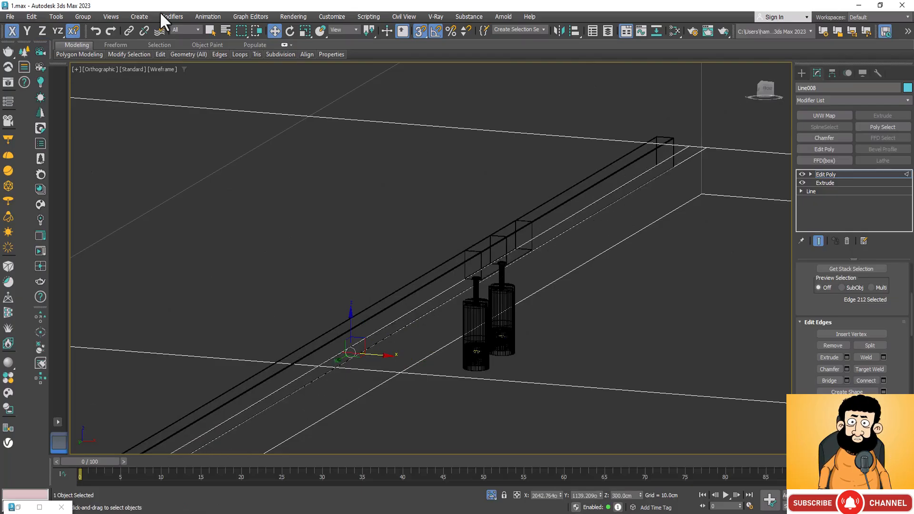
pyautogui.moveTo(336, 363); pyautogui.dragTo(666, 165)
pyautogui.scroll(6, 652, 184)
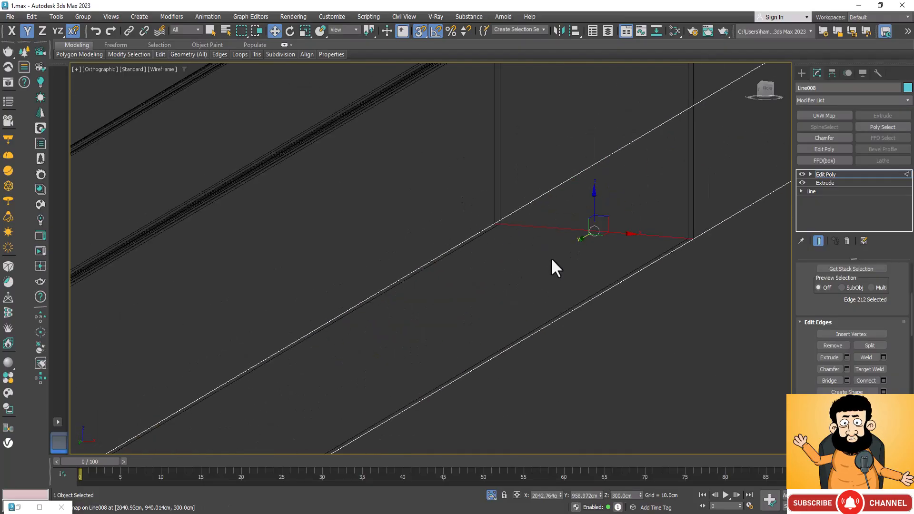
pyautogui.scroll(-6, 495, 215)
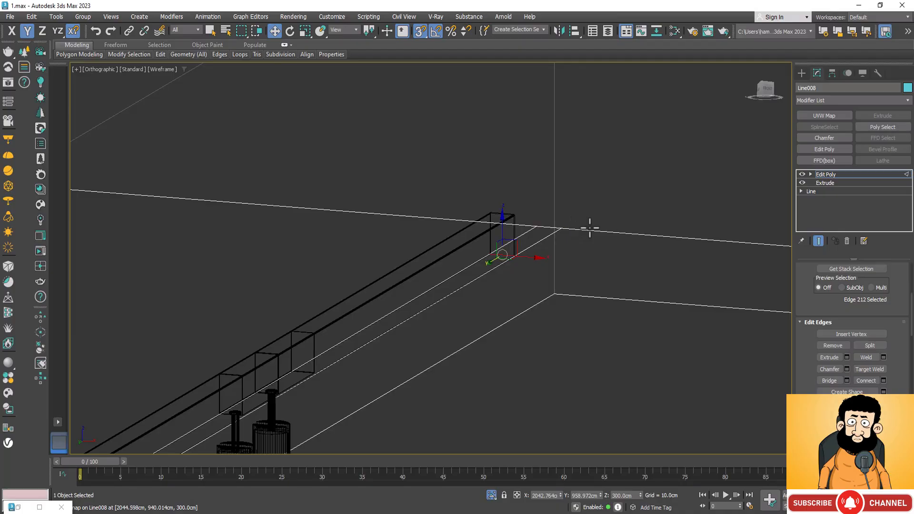
pyautogui.scroll(5, 491, 214)
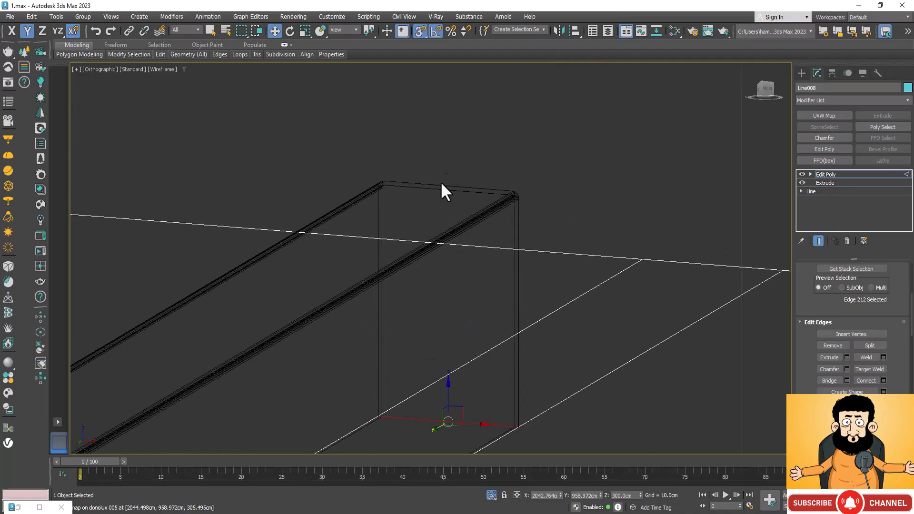
pyautogui.scroll(-3, 521, 207)
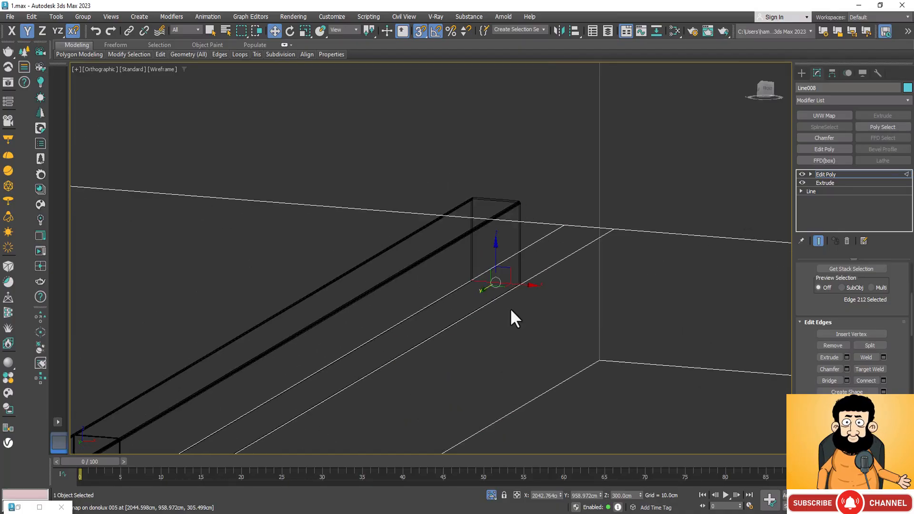
pyautogui.scroll(-2, 567, 214)
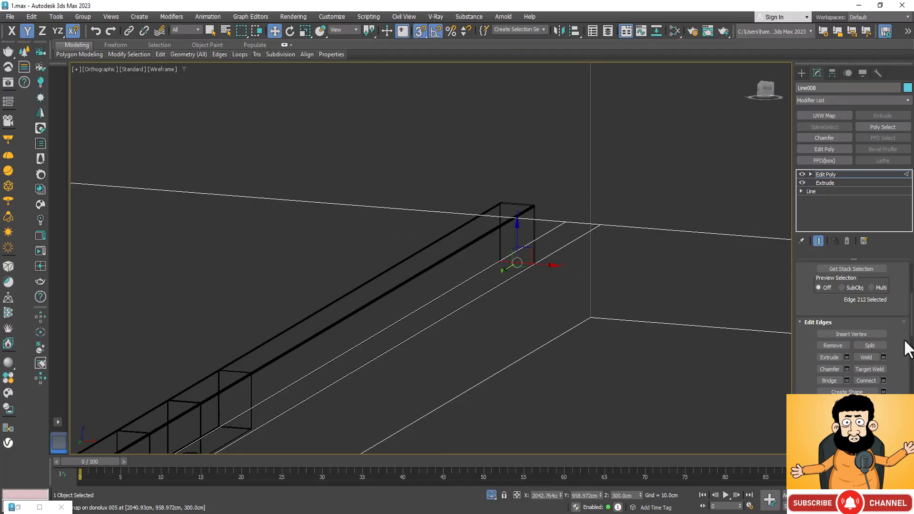
# In polygon mode, select the two strip faces beneath the third crosswise track, covering the housing from end to end.
pyautogui.scroll(4, 848, 322)
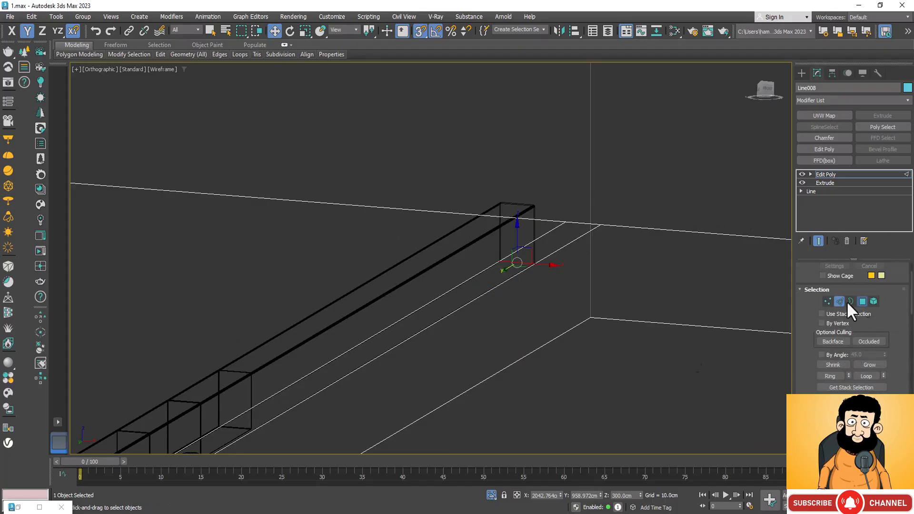
pyautogui.click(862, 300)
pyautogui.click(526, 257)
pyautogui.scroll(-5, 569, 248)
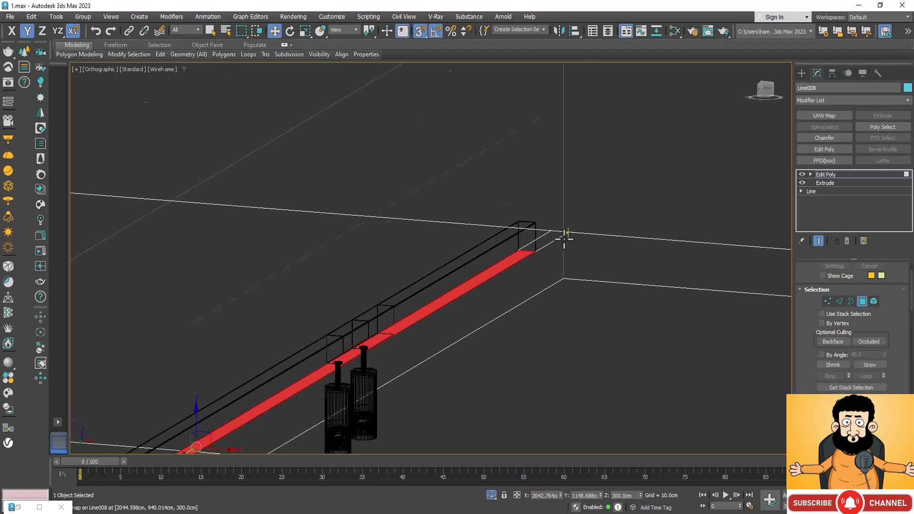
pyautogui.scroll(5, 407, 350)
pyautogui.scroll(3, 459, 274)
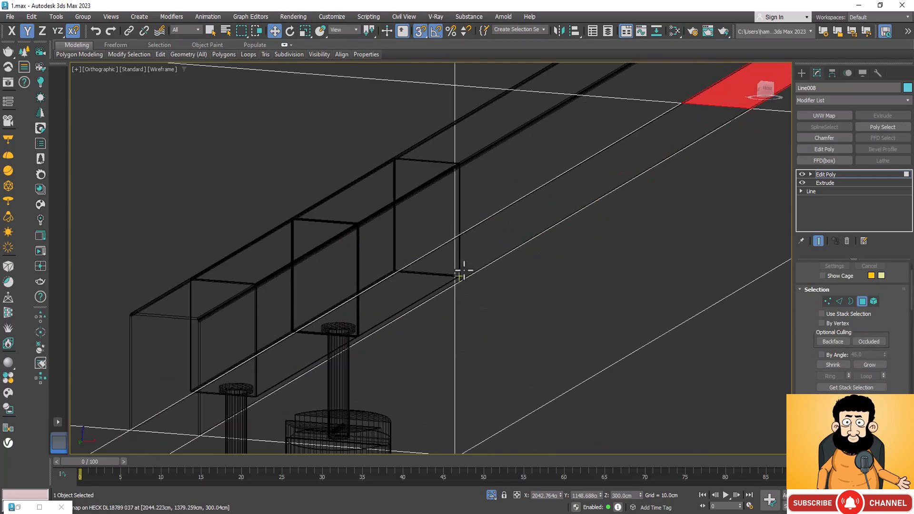
pyautogui.click(508, 250)
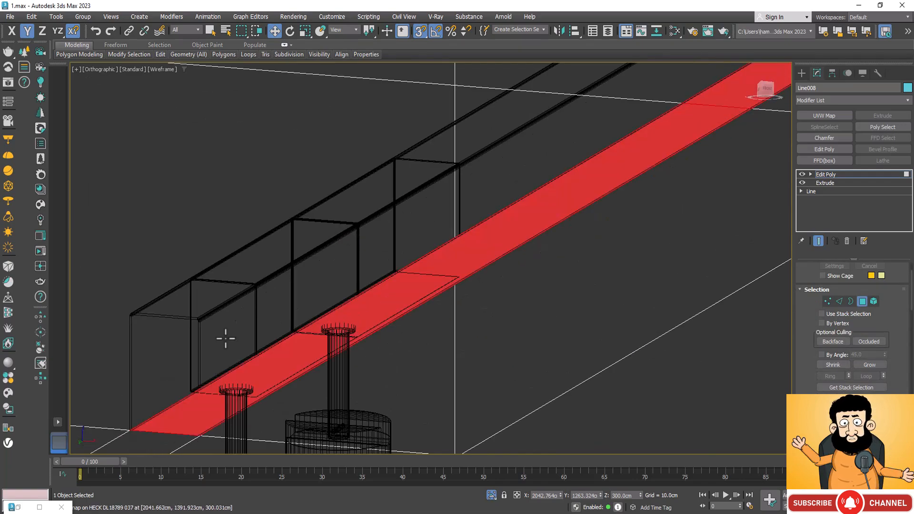
pyautogui.scroll(-3, 232, 380)
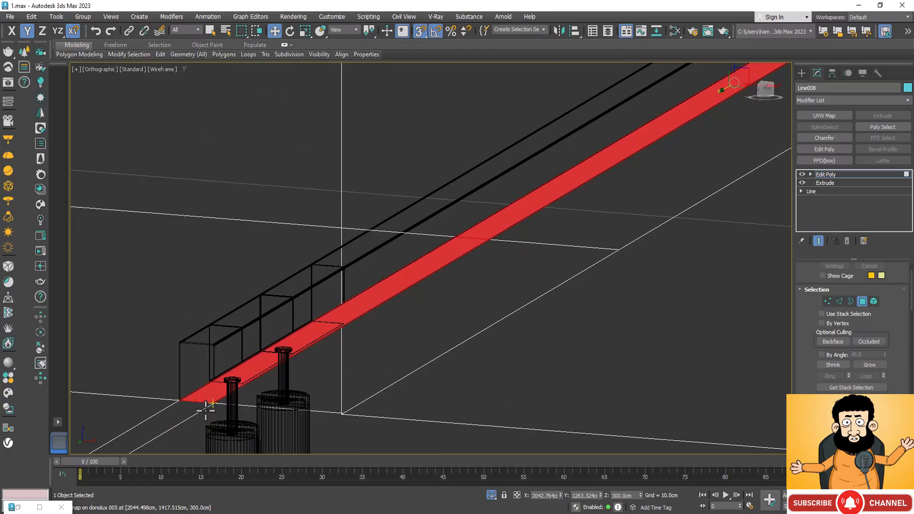
pyautogui.scroll(-6, 212, 426)
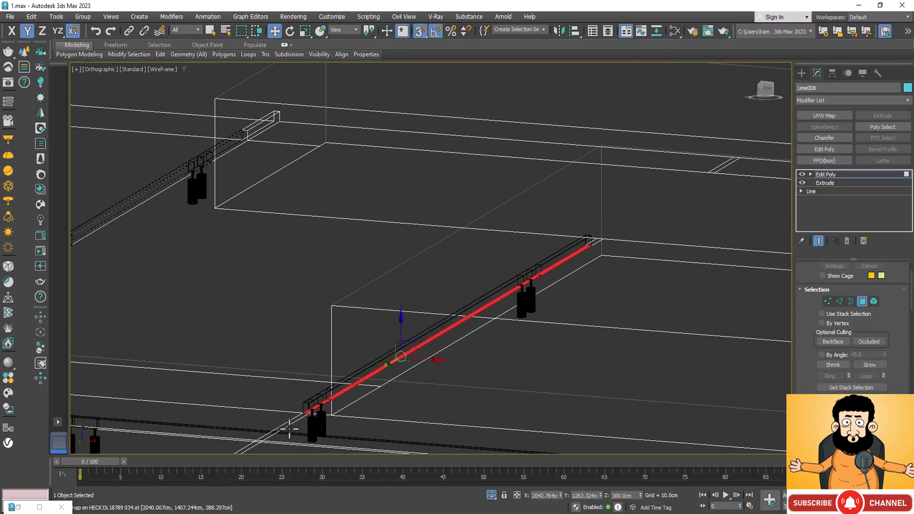
pyautogui.scroll(3, 316, 408)
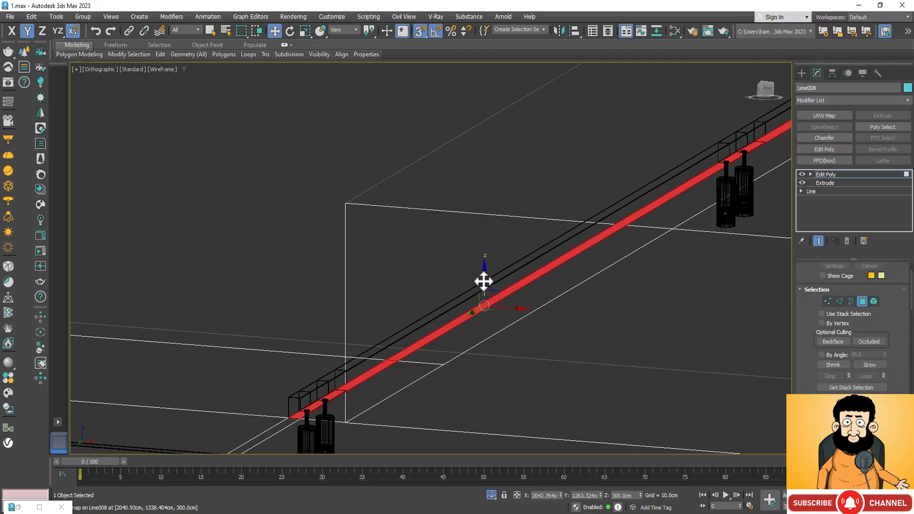
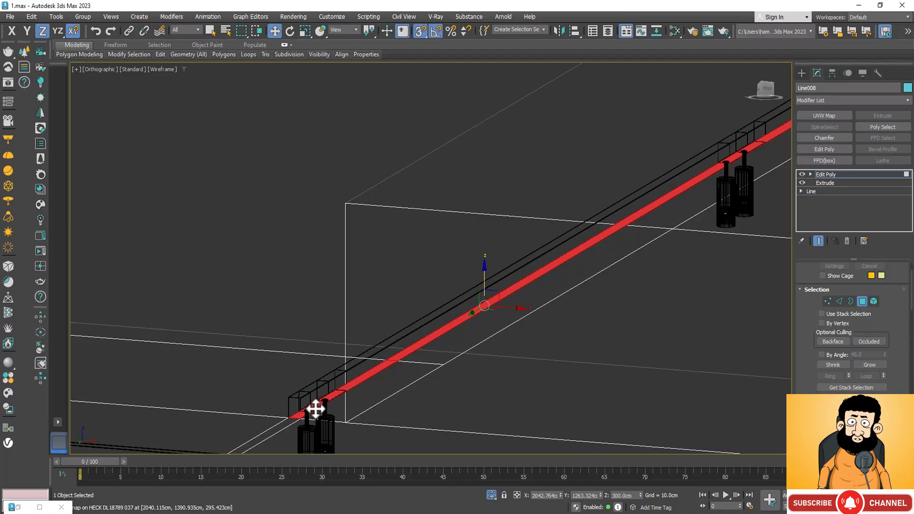
# Raise the two strip faces beneath the third crosswise track along Z, snapping them to the top of its housing.
pyautogui.moveTo(315, 409)
pyautogui.mouseDown()
pyautogui.moveTo(302, 383)
pyautogui.moveTo(304, 396)
pyautogui.mouseUp()
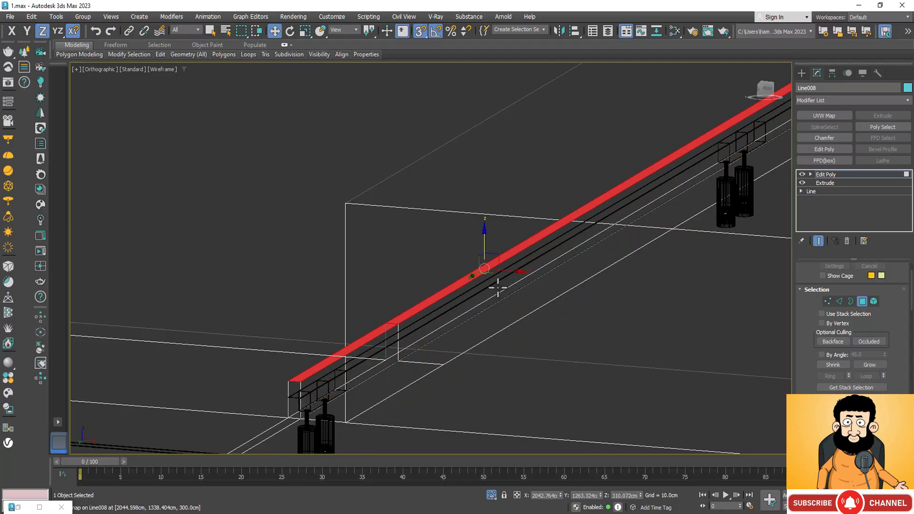
pyautogui.hotkey('ctrl', 'z')
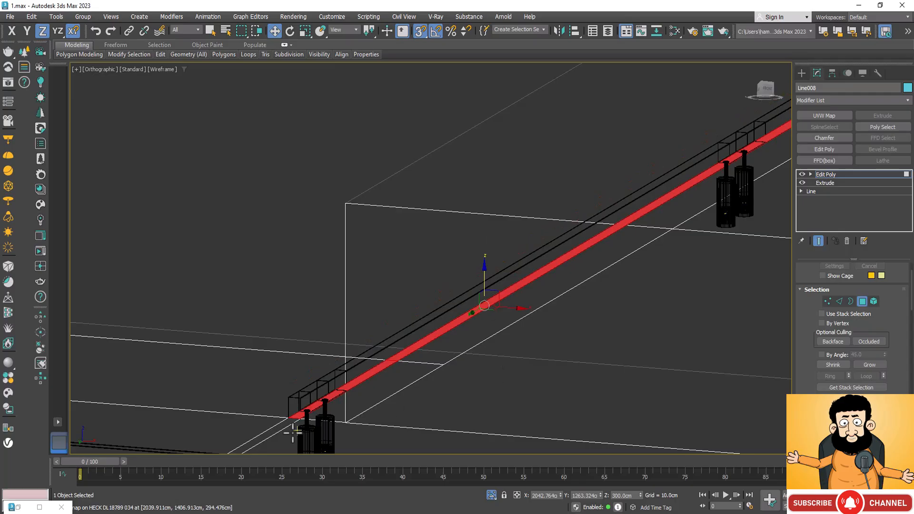
pyautogui.click(418, 31)
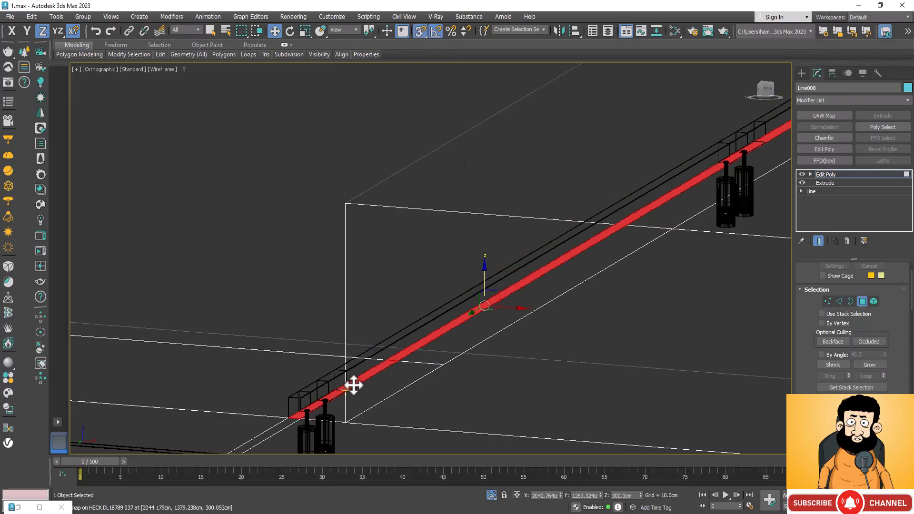
pyautogui.moveTo(301, 410); pyautogui.dragTo(298, 398)
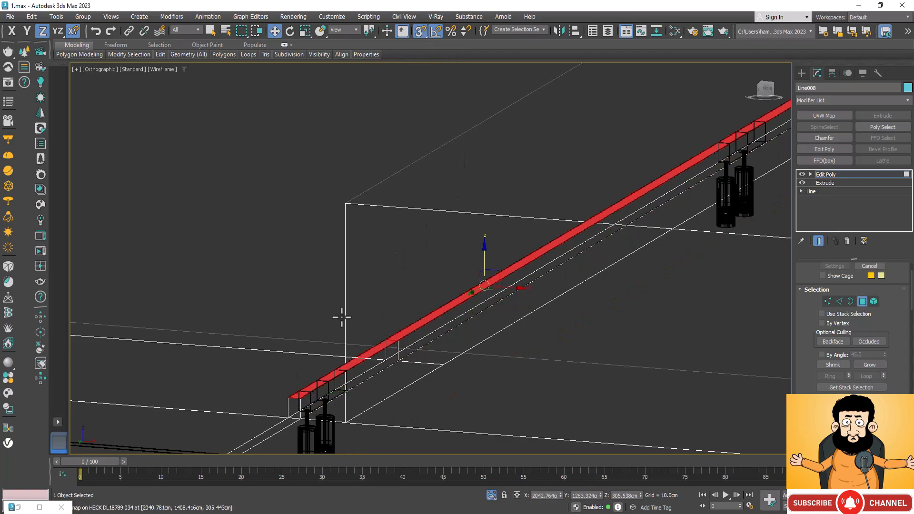
# Select the first strip face at one end beneath the long lengthwise track on the slab's underside.
pyautogui.scroll(-2, 377, 290)
pyautogui.scroll(-3, 376, 290)
pyautogui.scroll(-2, 456, 314)
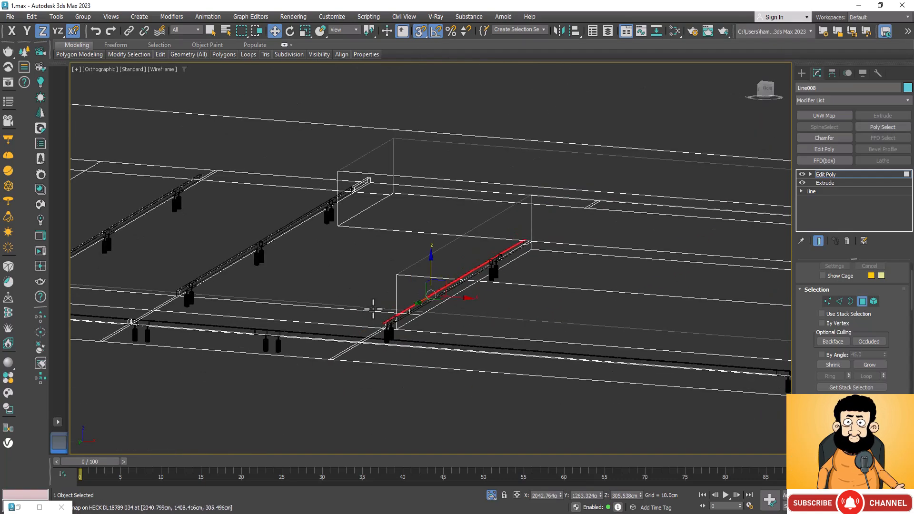
pyautogui.scroll(-4, 533, 310)
pyautogui.scroll(5, 455, 285)
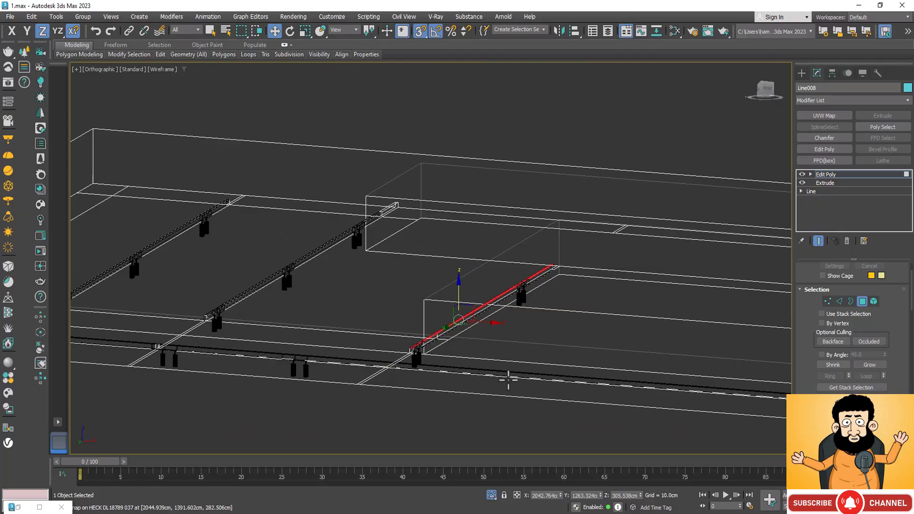
pyautogui.scroll(-4, 193, 394)
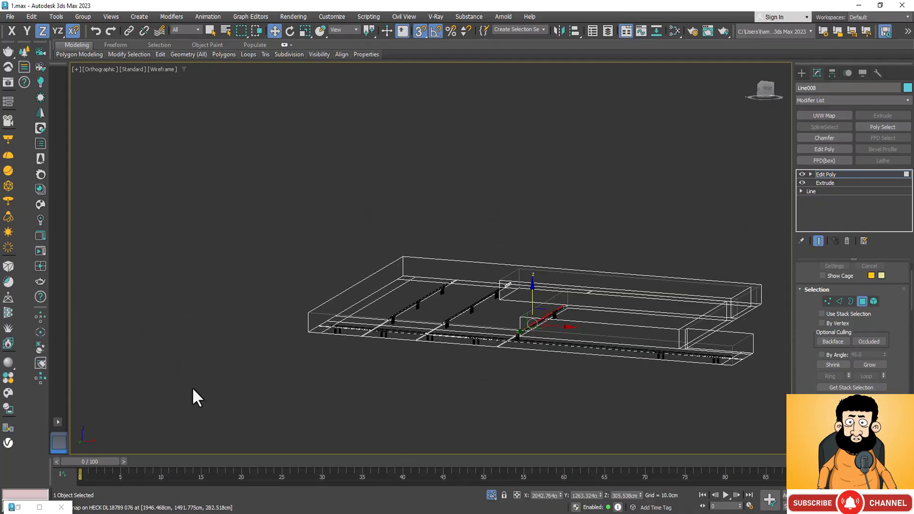
pyautogui.scroll(6, 290, 336)
pyautogui.scroll(4, 652, 294)
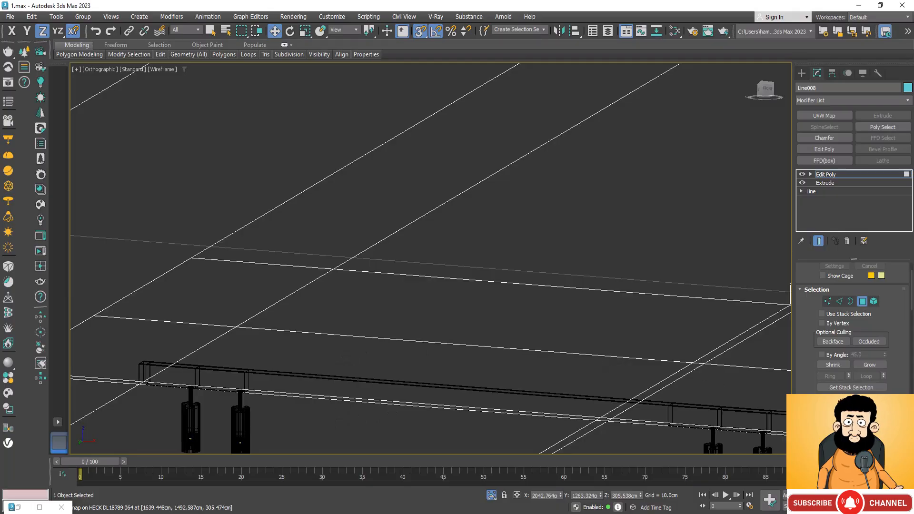
pyautogui.hotkey('ctrl', 'r')
pyautogui.moveTo(435, 357); pyautogui.dragTo(558, 206)
pyautogui.rightClick(557, 207)
pyautogui.click(473, 196)
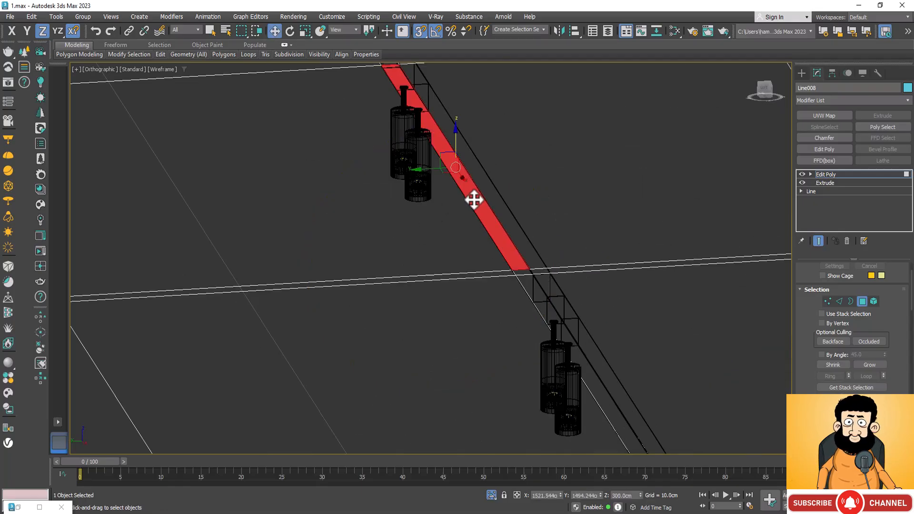
# Add the remaining strip faces beneath the long track to the selection, covering its housing from end to end.
pyautogui.scroll(-3, 412, 253)
pyautogui.scroll(-3, 402, 206)
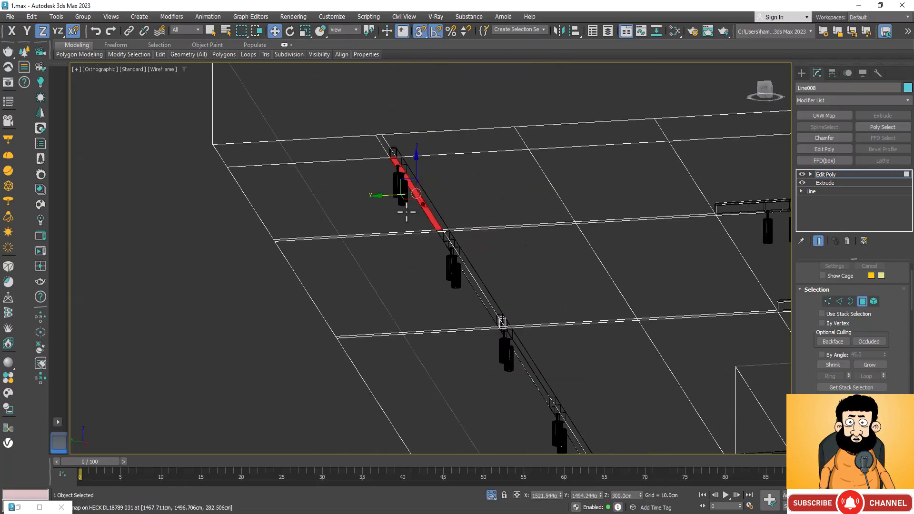
pyautogui.keyDown('ctrl'); pyautogui.click(451, 248); pyautogui.keyUp('ctrl')
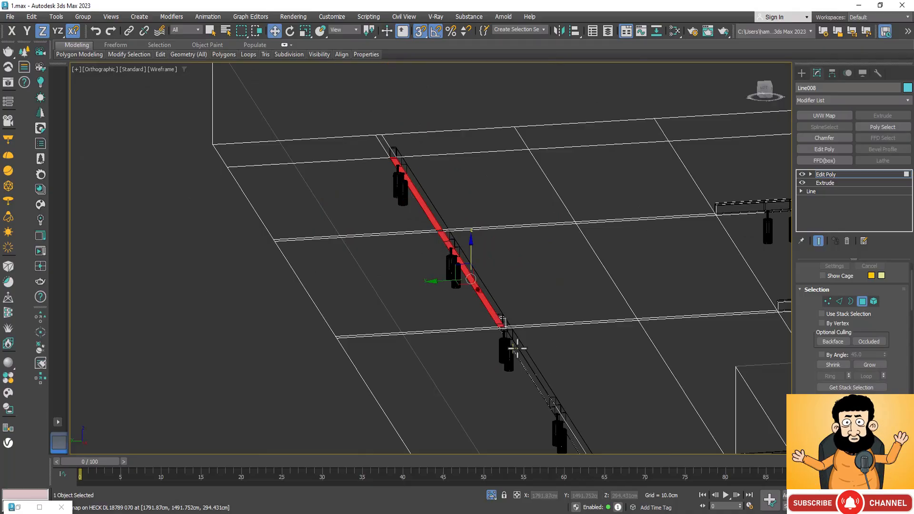
pyautogui.keyDown('ctrl'); pyautogui.click(515, 347); pyautogui.keyUp('ctrl')
pyautogui.scroll(-3, 509, 333)
pyautogui.scroll(2, 518, 342)
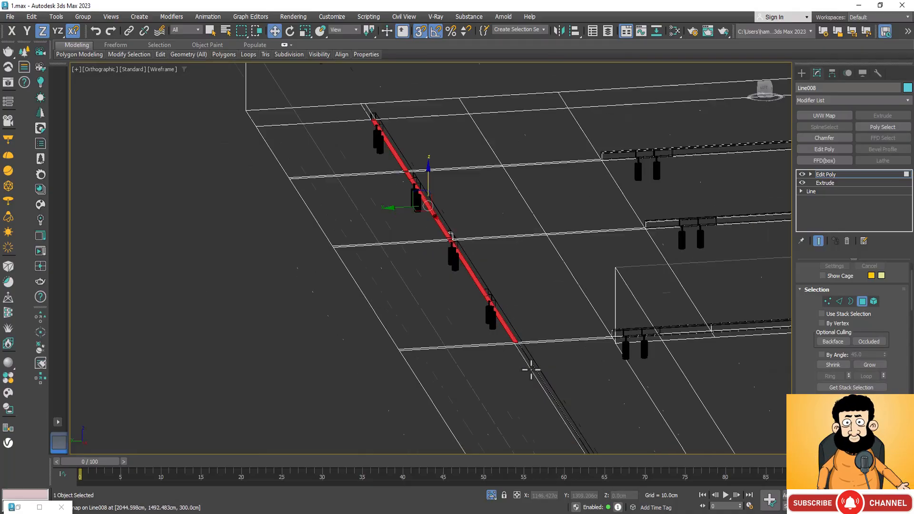
pyautogui.scroll(4, 530, 368)
pyautogui.scroll(2, 537, 367)
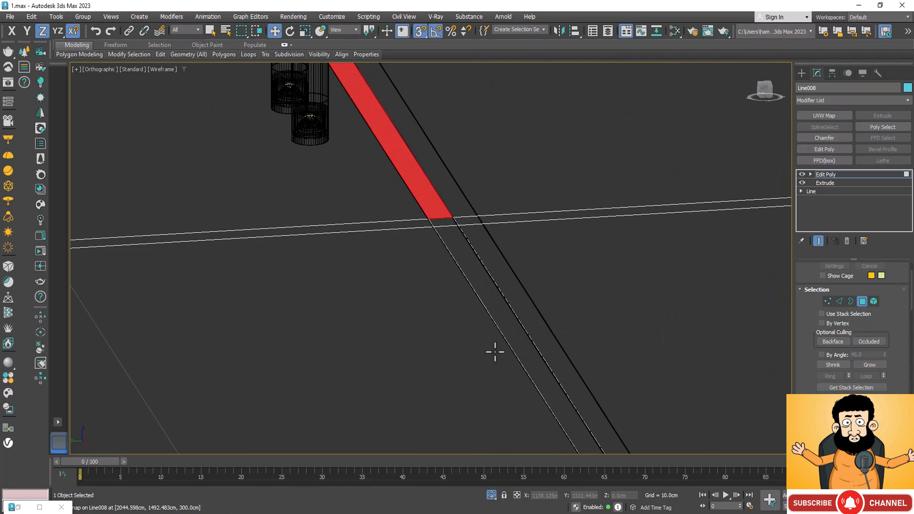
pyautogui.keyDown('ctrl'); pyautogui.click(484, 311); pyautogui.keyUp('ctrl')
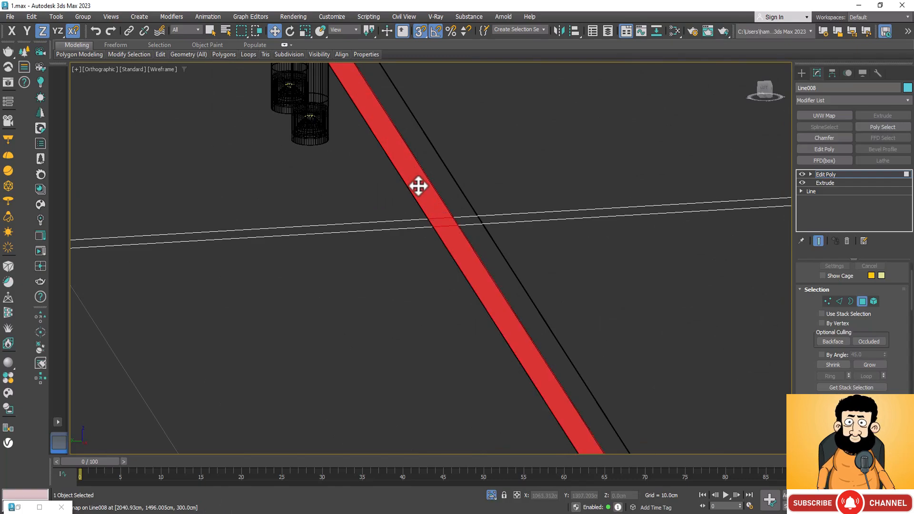
pyautogui.scroll(-4, 419, 186)
pyautogui.scroll(3, 554, 405)
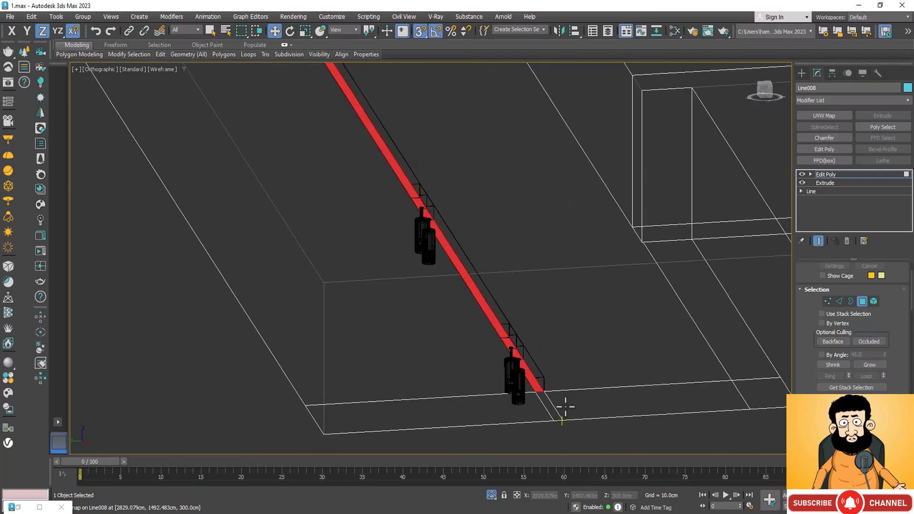
pyautogui.scroll(-2, 560, 385)
pyautogui.scroll(-3, 560, 384)
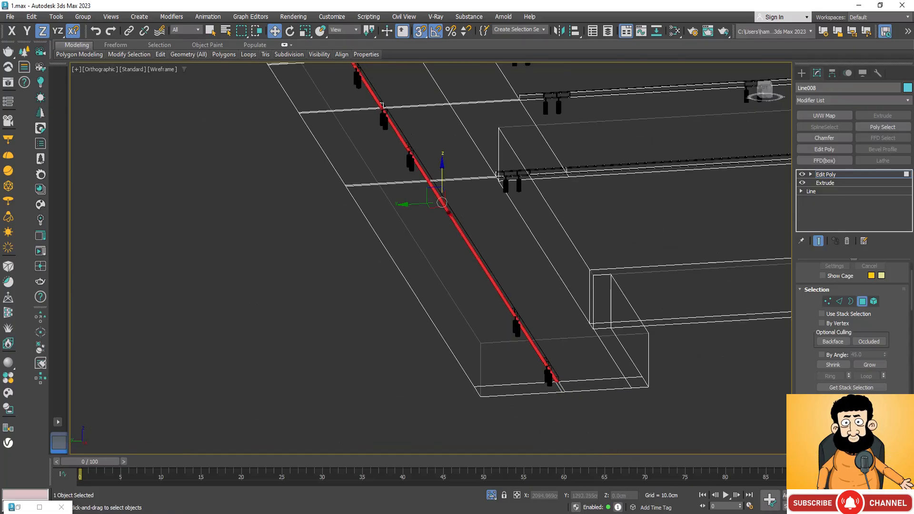
# Raise the selected long strip along Z, snapping it to the top of the lengthwise track's housing.
pyautogui.hotkey('ctrl', 'r')
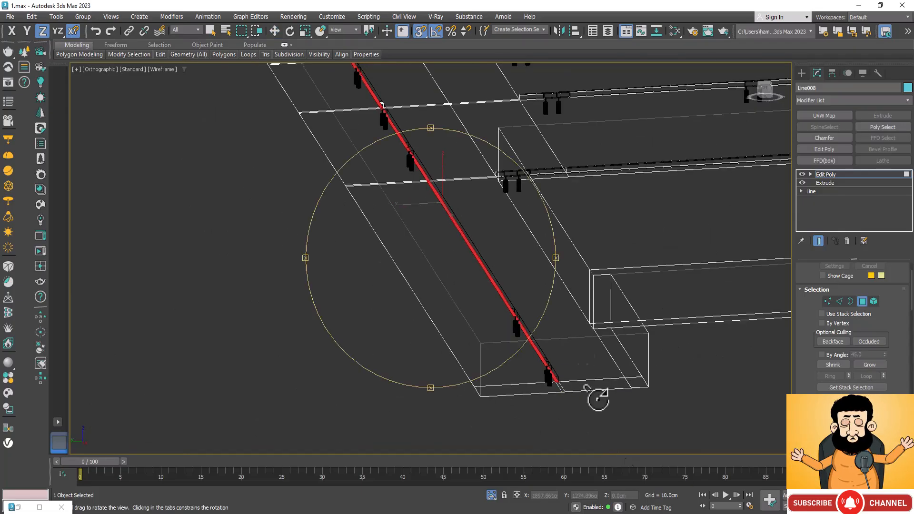
pyautogui.moveTo(530, 320); pyautogui.dragTo(461, 277)
pyautogui.scroll(6, 538, 245)
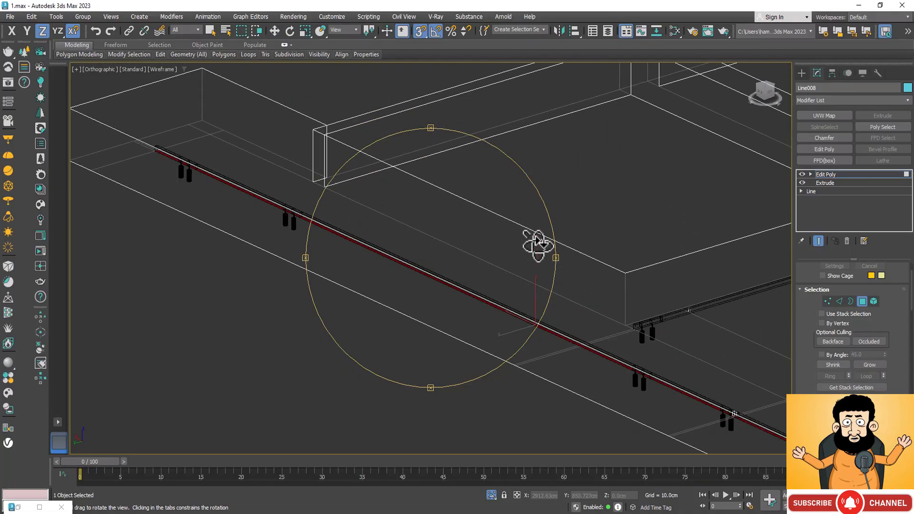
pyautogui.scroll(-4, 473, 298)
pyautogui.scroll(8, 710, 366)
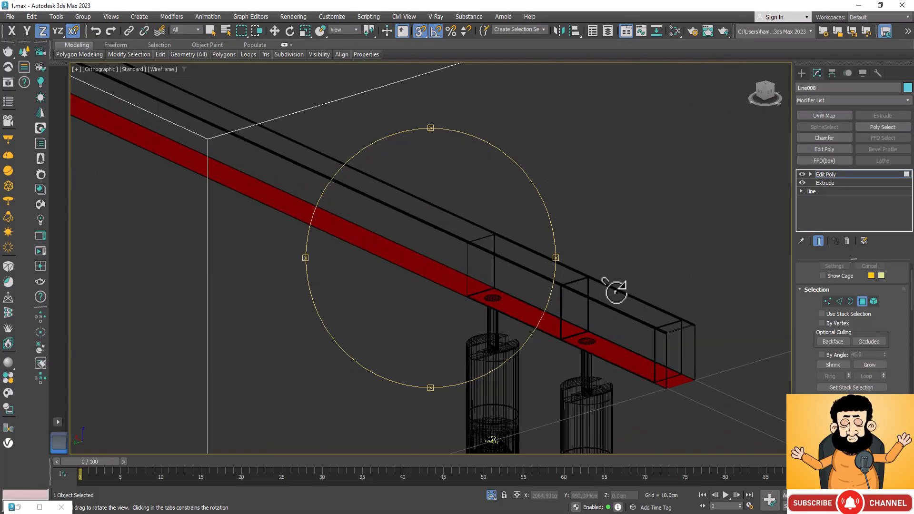
pyautogui.press('w')
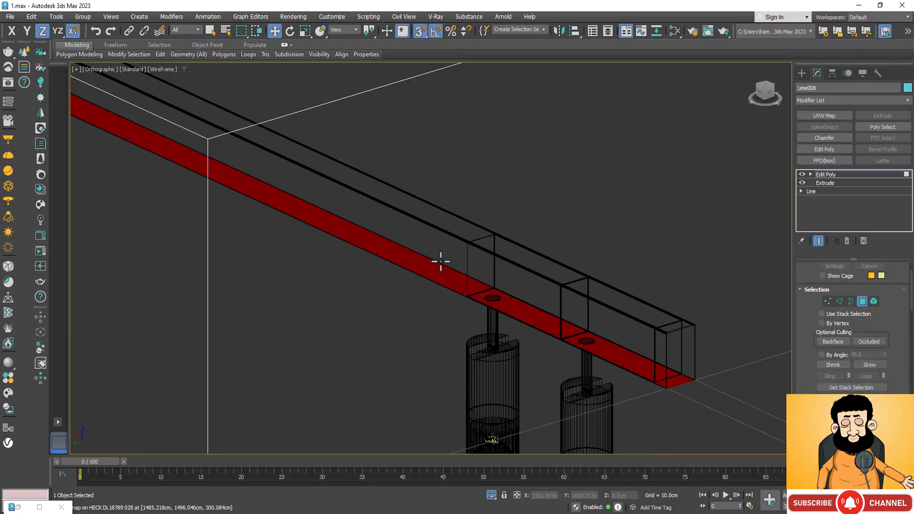
pyautogui.scroll(-10, 440, 261)
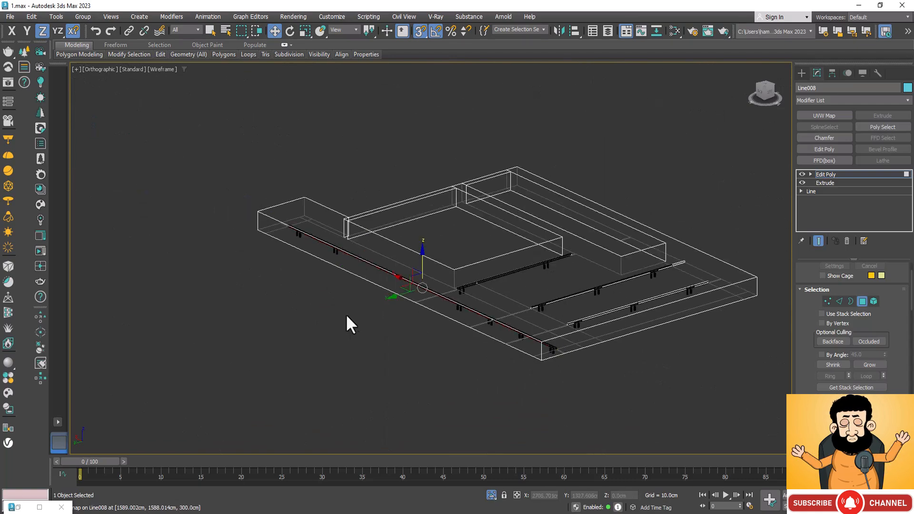
pyautogui.scroll(8, 397, 280)
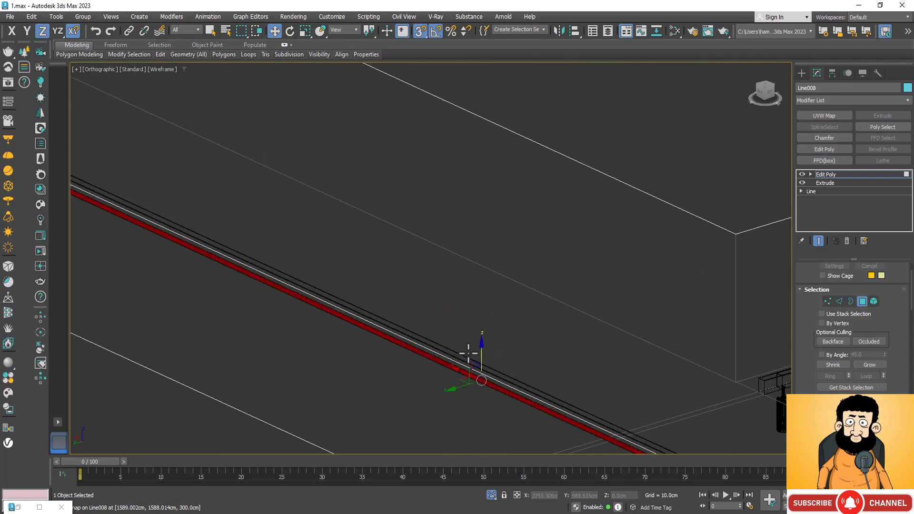
pyautogui.moveTo(480, 353); pyautogui.dragTo(479, 372)
pyautogui.scroll(-6, 480, 372)
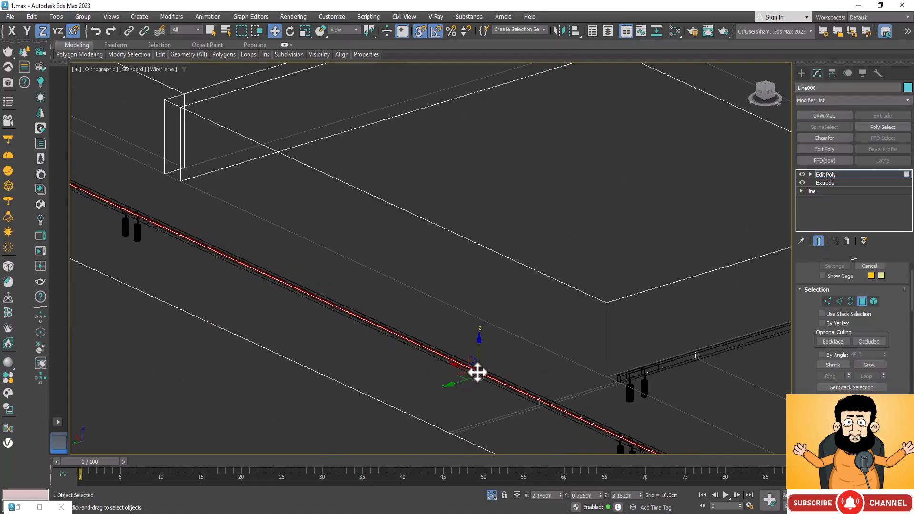
pyautogui.scroll(-3, 477, 372)
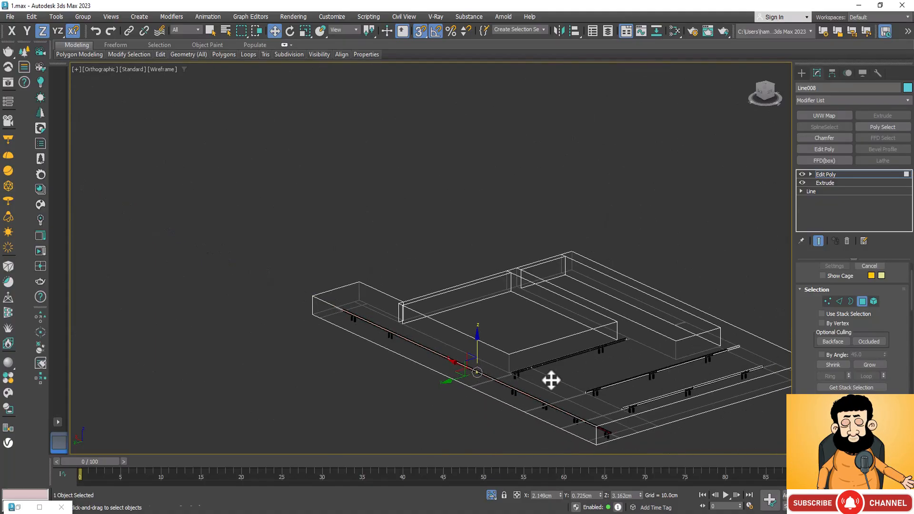
pyautogui.scroll(10, 607, 429)
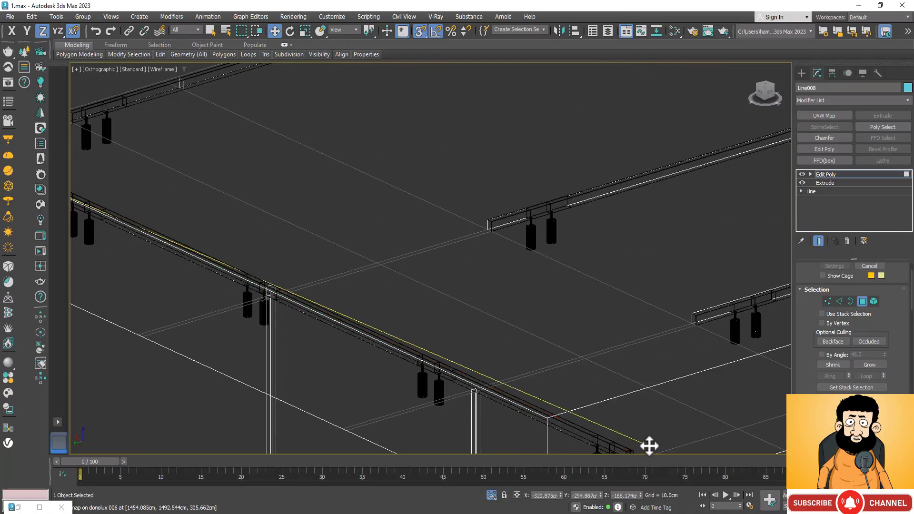
pyautogui.scroll(-5, 580, 357)
pyautogui.moveTo(601, 398); pyautogui.dragTo(603, 400)
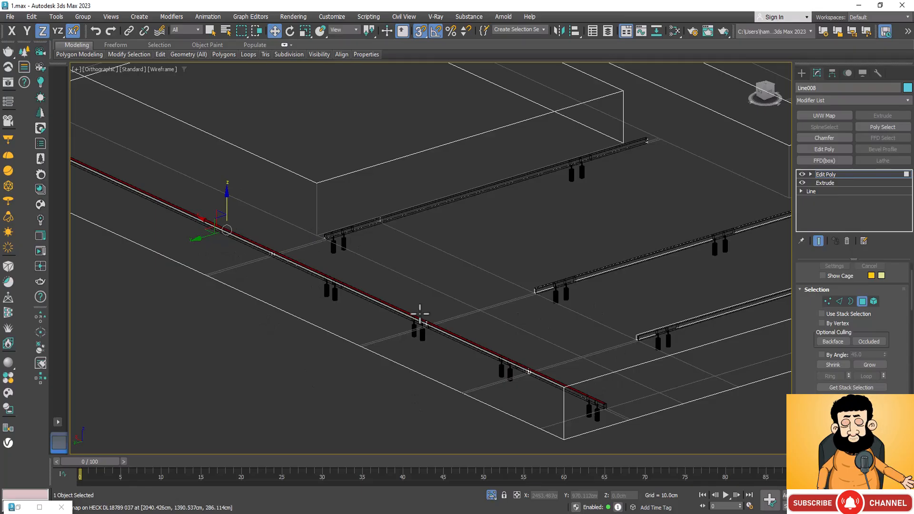
# Inspect the recessed track lights from below the slab in shaded display.
pyautogui.press('F3')
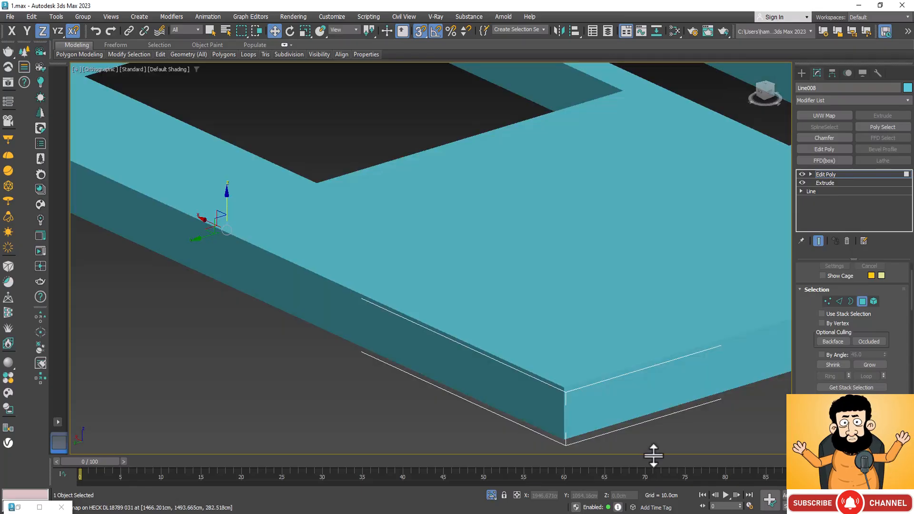
pyautogui.hotkey('ctrl', 'r')
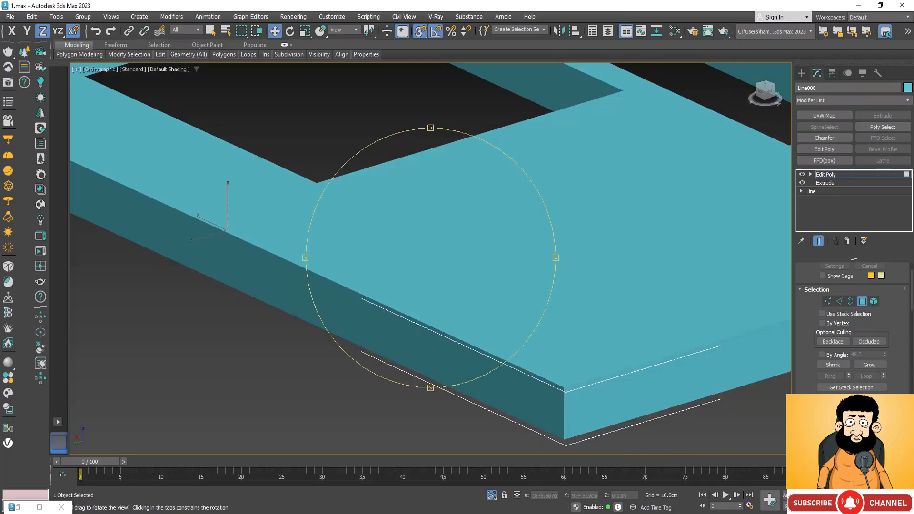
pyautogui.moveTo(472, 357); pyautogui.dragTo(540, 281)
pyautogui.scroll(10, 428, 310)
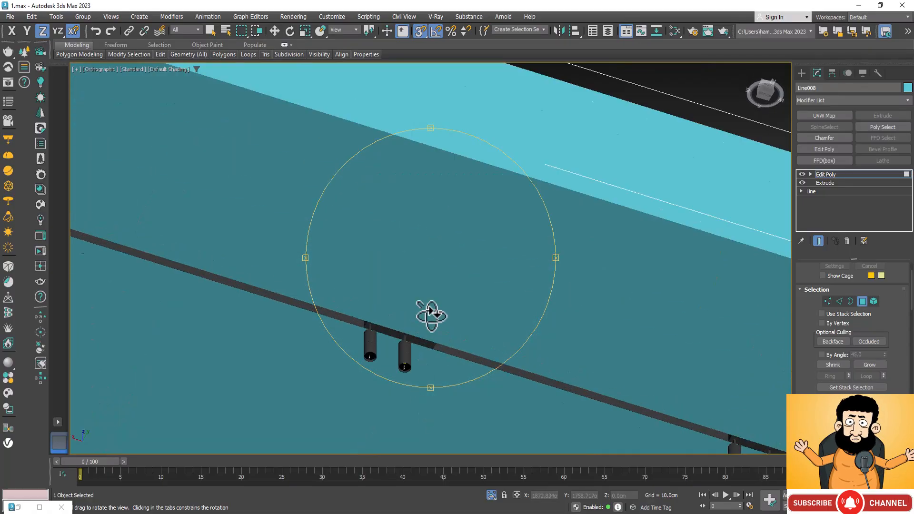
pyautogui.moveTo(438, 330); pyautogui.dragTo(419, 332)
pyautogui.scroll(-8, 461, 264)
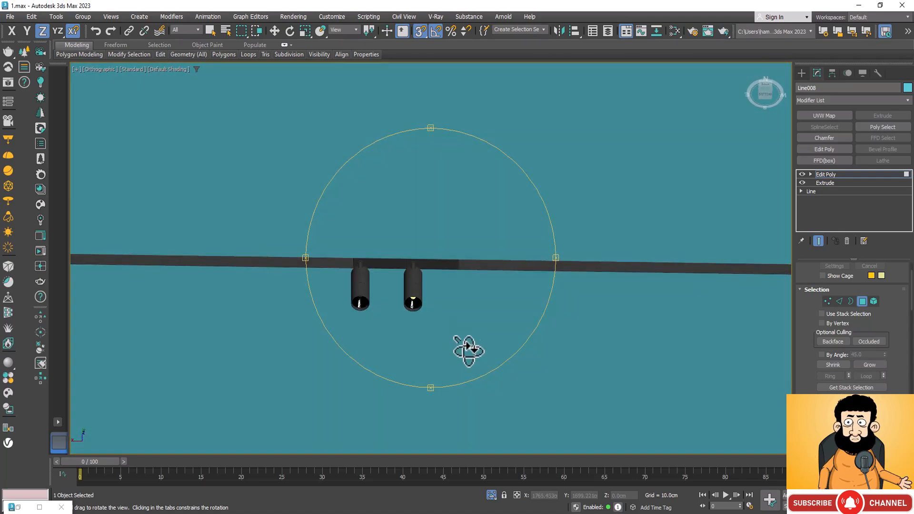
pyautogui.moveTo(467, 349); pyautogui.dragTo(452, 306)
pyautogui.scroll(-6, 455, 314)
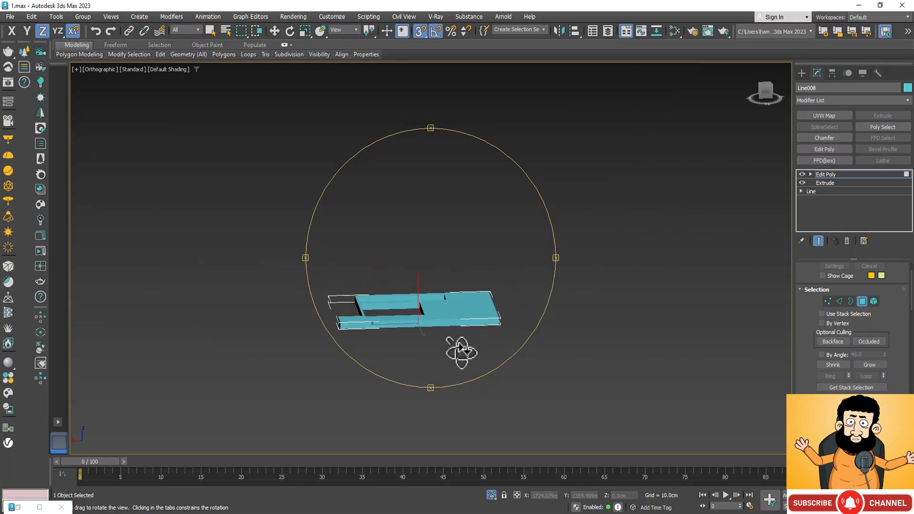
# Exit isolation to bring back the whole house, then select the green roof slab and show the scene in wireframe.
pyautogui.click(491, 495)
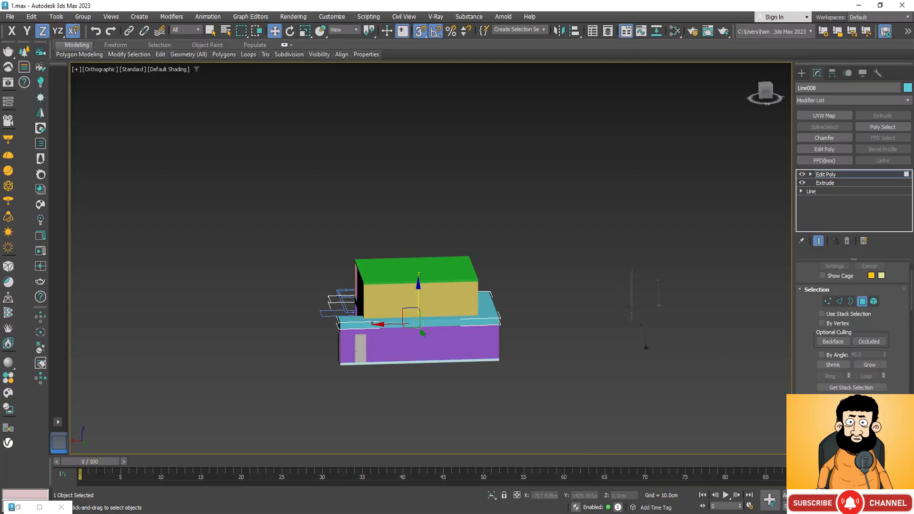
pyautogui.hotkey('ctrl', 'r')
pyautogui.moveTo(401, 310); pyautogui.dragTo(552, 336)
pyautogui.scroll(5, 427, 270)
pyautogui.rightClick(399, 261)
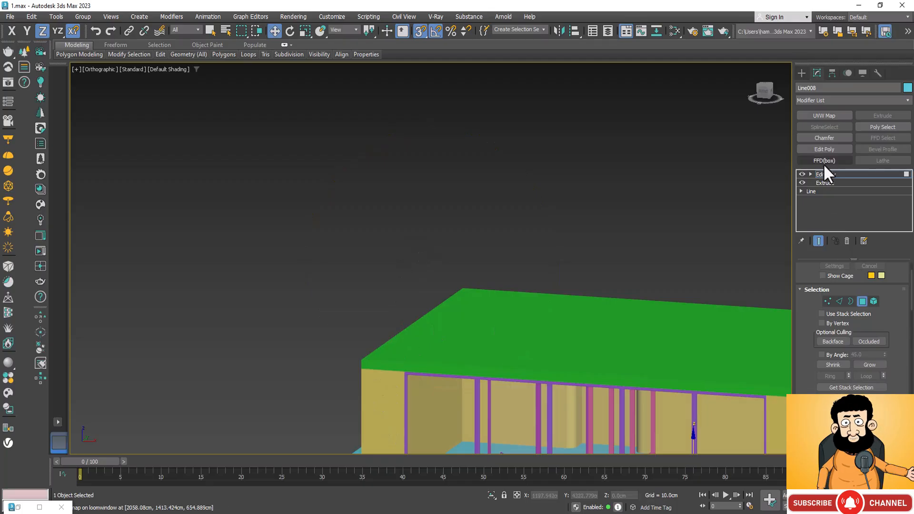
pyautogui.click(546, 326)
pyautogui.scroll(-5, 500, 180)
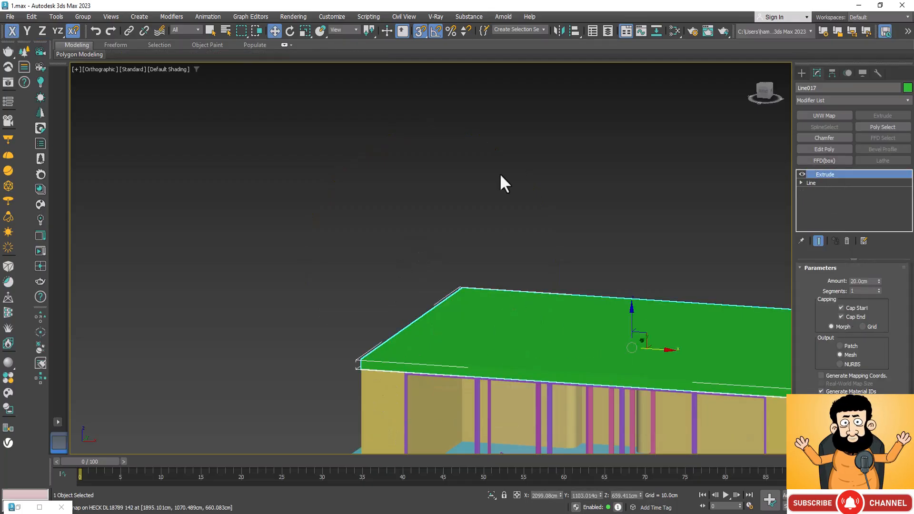
pyautogui.press('F3')
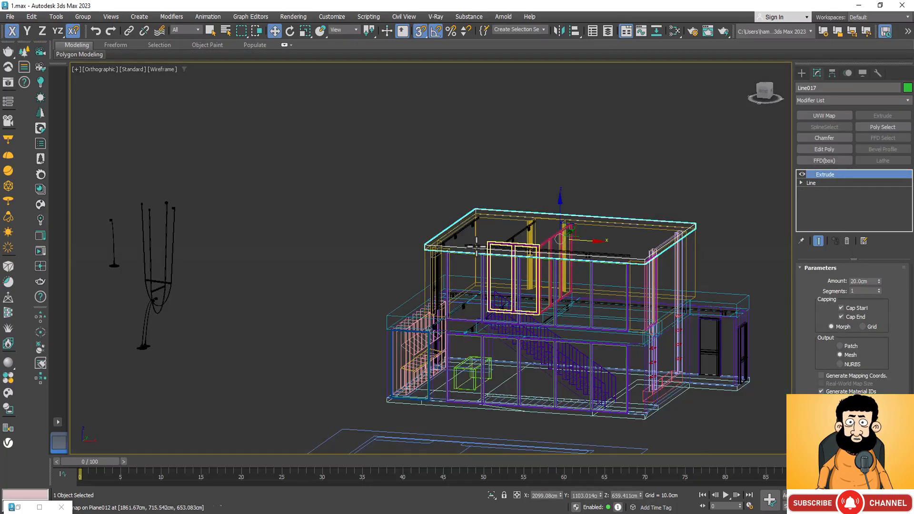
# Add the three track lights under the roof slab to the selection and isolate them together with the slab.
pyautogui.scroll(10, 481, 238)
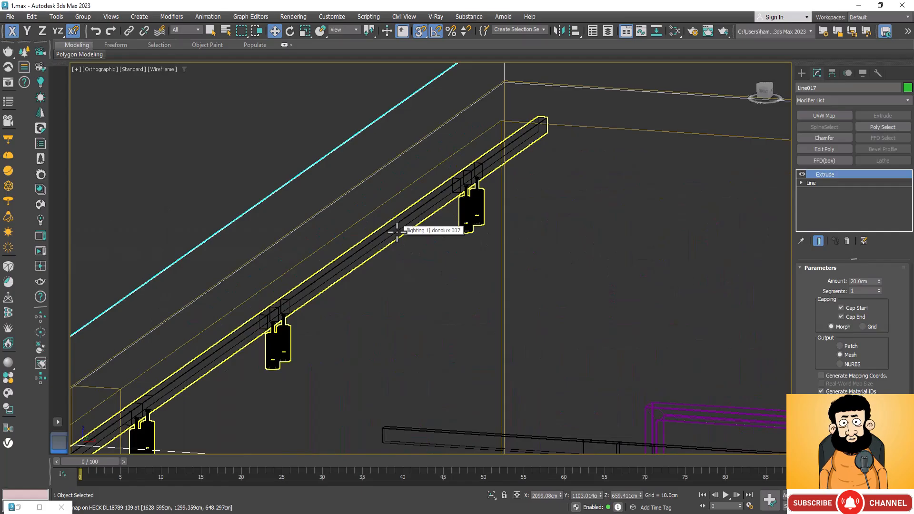
pyautogui.click(402, 229)
pyautogui.scroll(-10, 409, 231)
pyautogui.keyDown('ctrl'); pyautogui.click(551, 196); pyautogui.keyUp('ctrl')
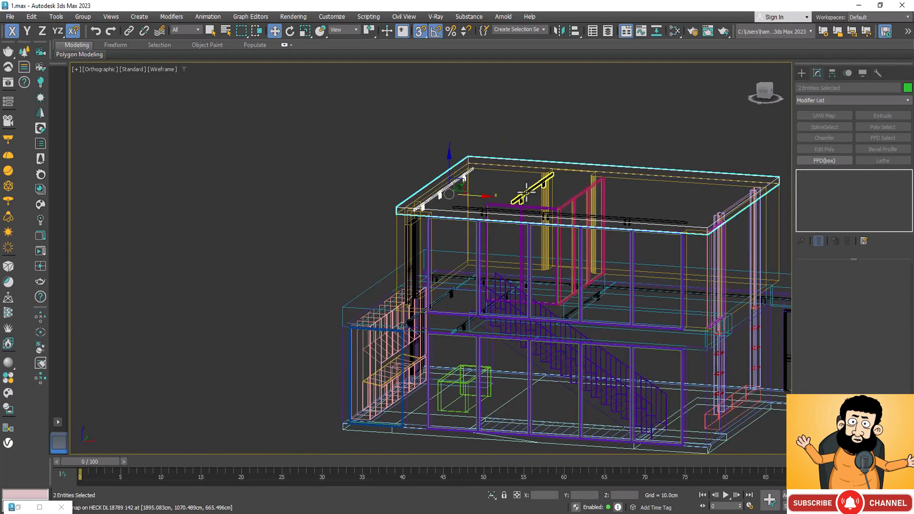
pyautogui.keyDown('ctrl'); pyautogui.click(668, 215); pyautogui.keyUp('ctrl')
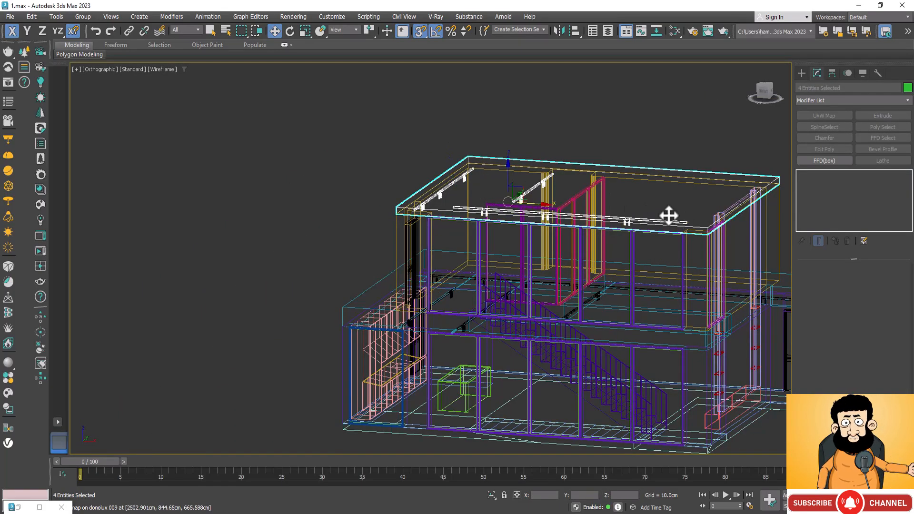
pyautogui.click(491, 495)
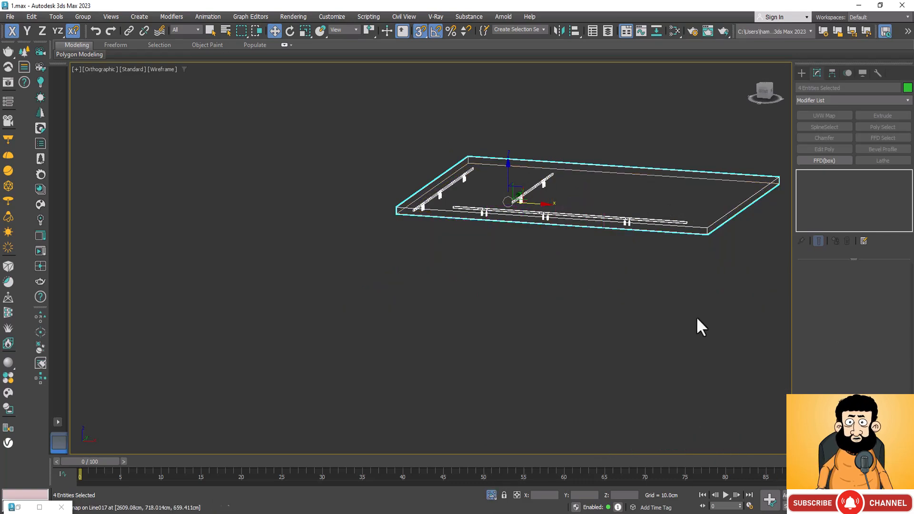
# Select only the roof slab and add an Edit Poly modifier above its Extrude.
pyautogui.click(716, 291)
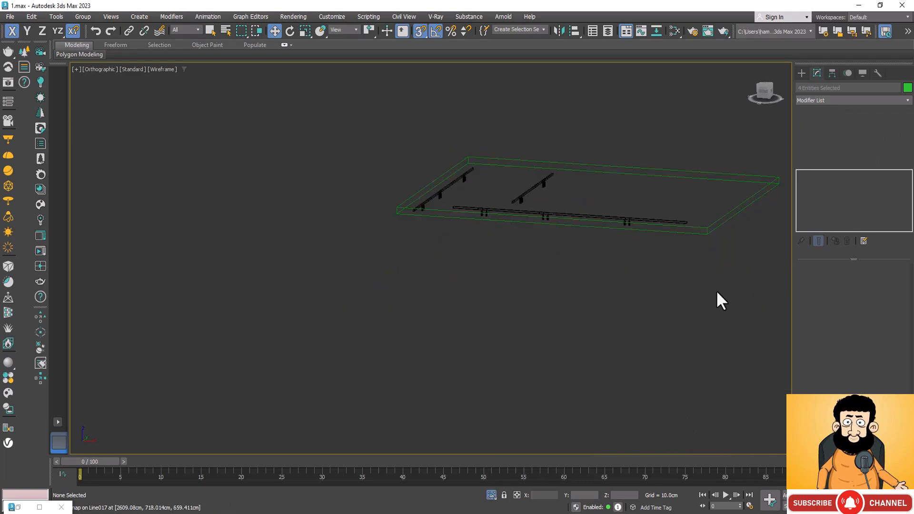
pyautogui.click(723, 212)
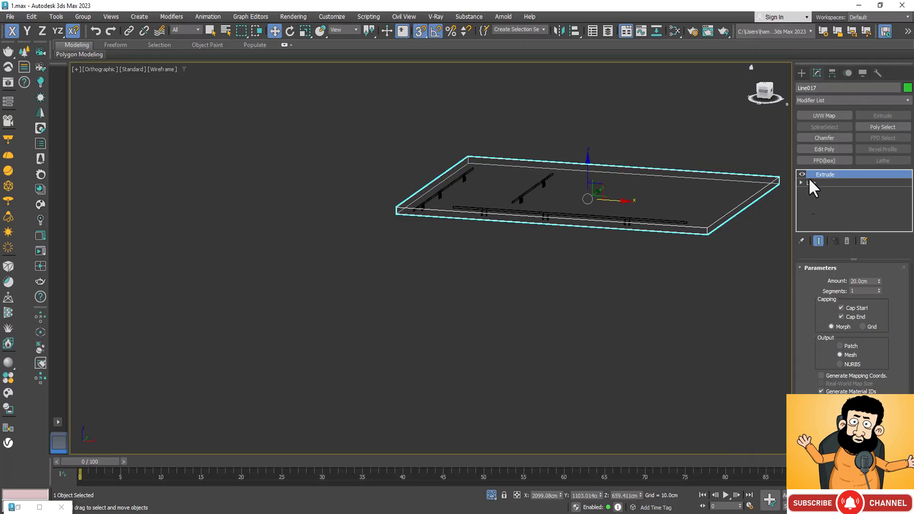
pyautogui.scroll(5, 708, 225)
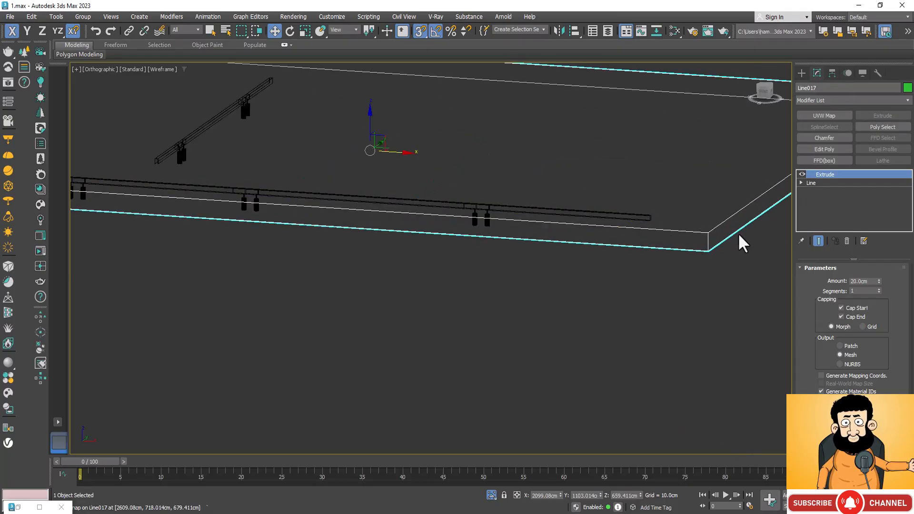
pyautogui.press('z')
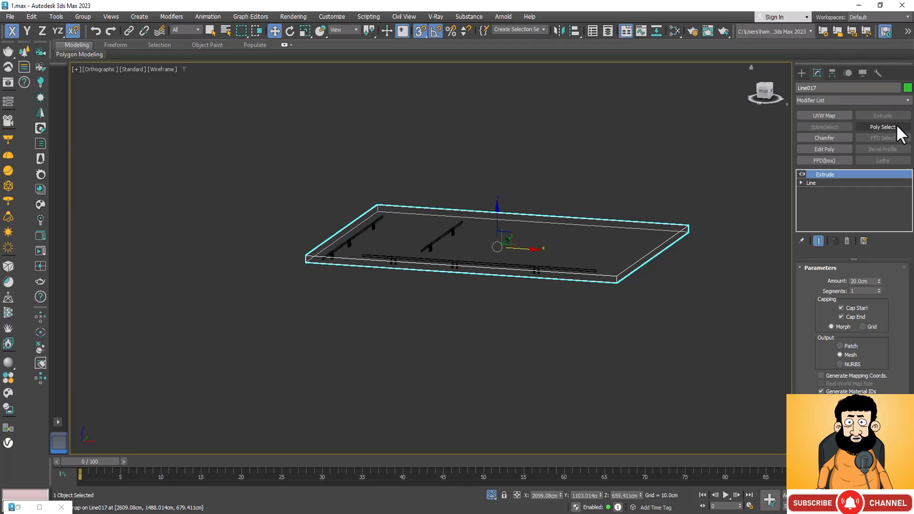
pyautogui.click(828, 148)
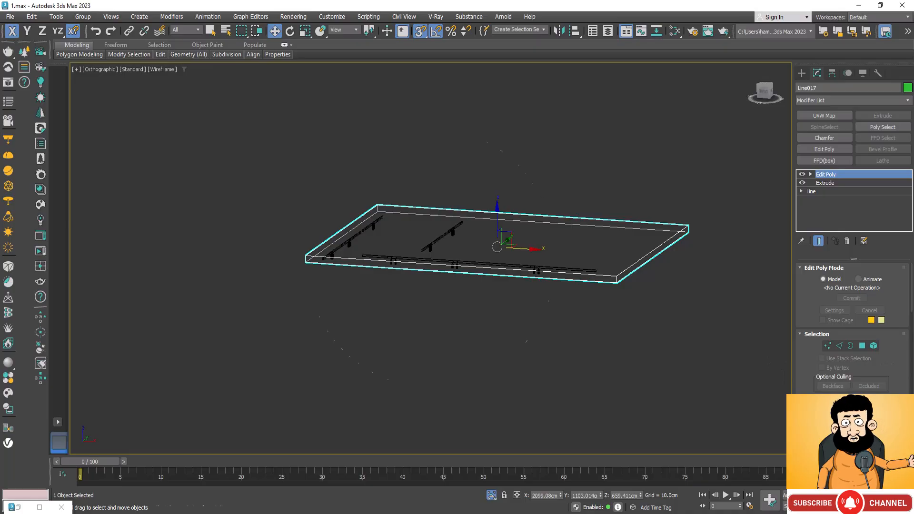
# Select the roof slab's underside face at Polygon level.
pyautogui.click(894, 506)
pyautogui.moveTo(448, 251); pyautogui.dragTo(466, 231)
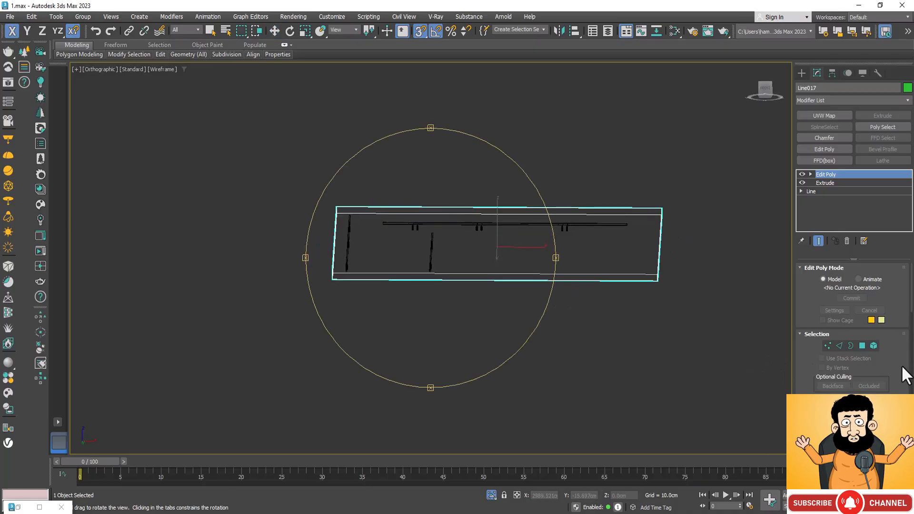
pyautogui.click(861, 346)
pyautogui.click(578, 247)
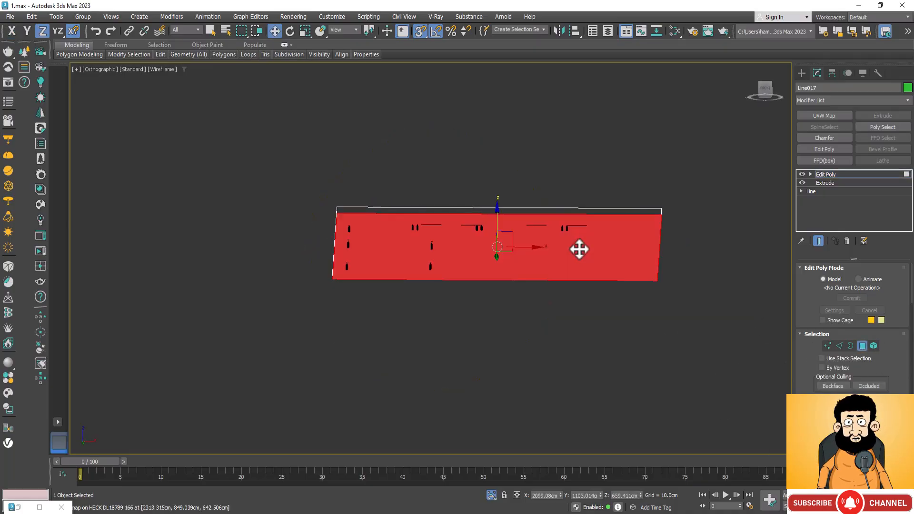
# Turn on the slice plane for the selected underside and rotate it about X until it stands vertical, parallel to the slab's long side.
pyautogui.scroll(-10, 895, 378)
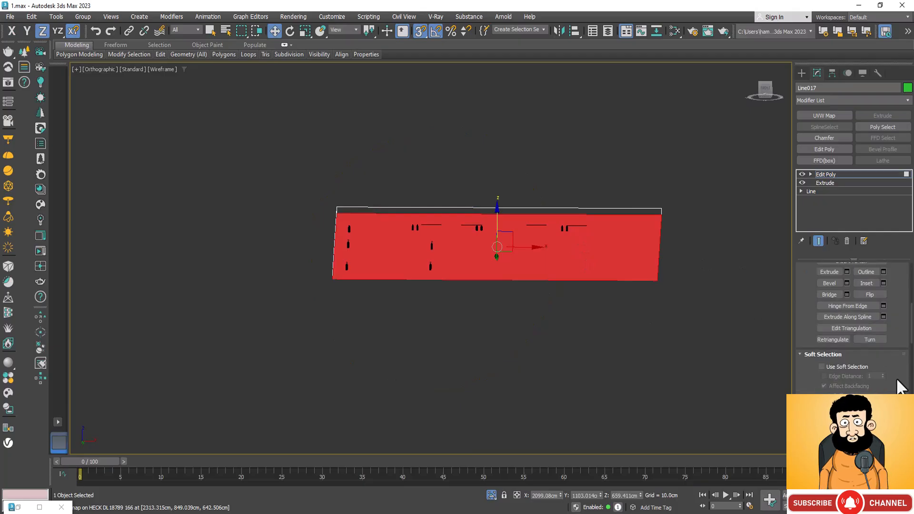
pyautogui.scroll(5, 896, 377)
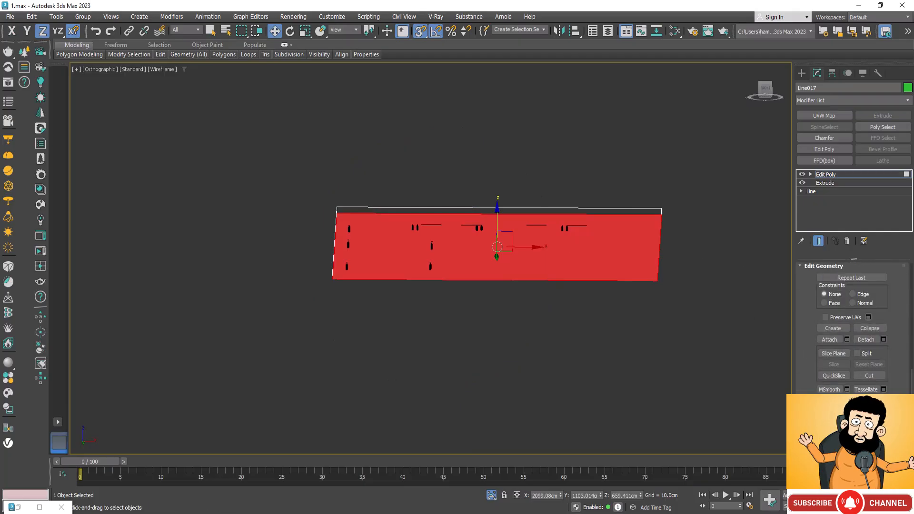
pyautogui.click(833, 353)
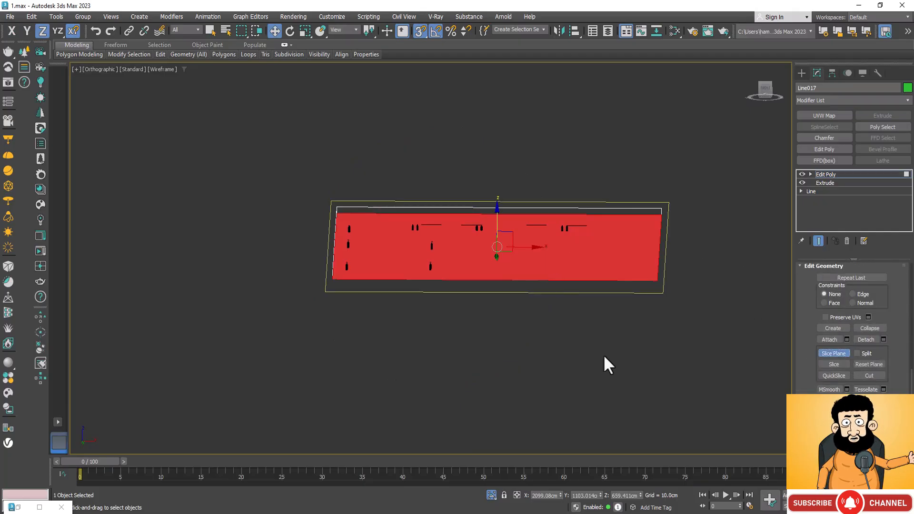
pyautogui.keyDown('alt'); pyautogui.moveTo(547, 326); pyautogui.dragTo(494, 334, button='middle'); pyautogui.keyUp('alt')
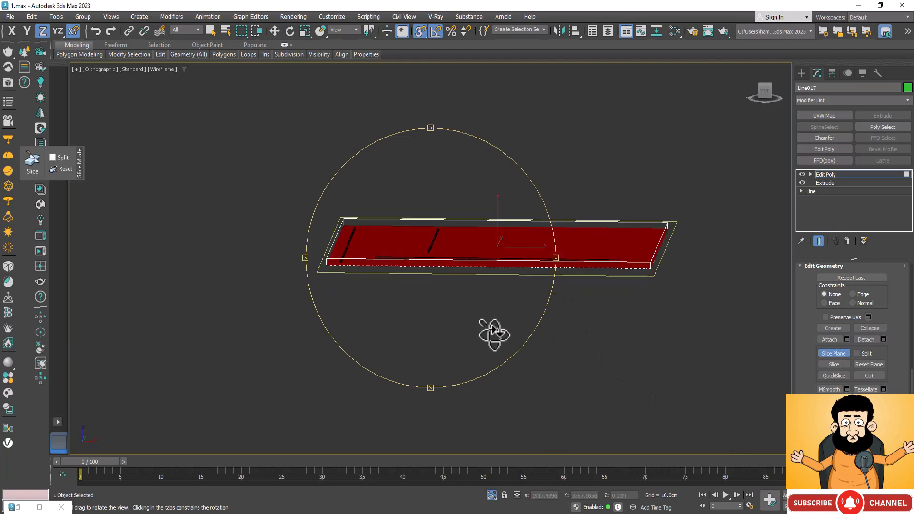
pyautogui.click(288, 29)
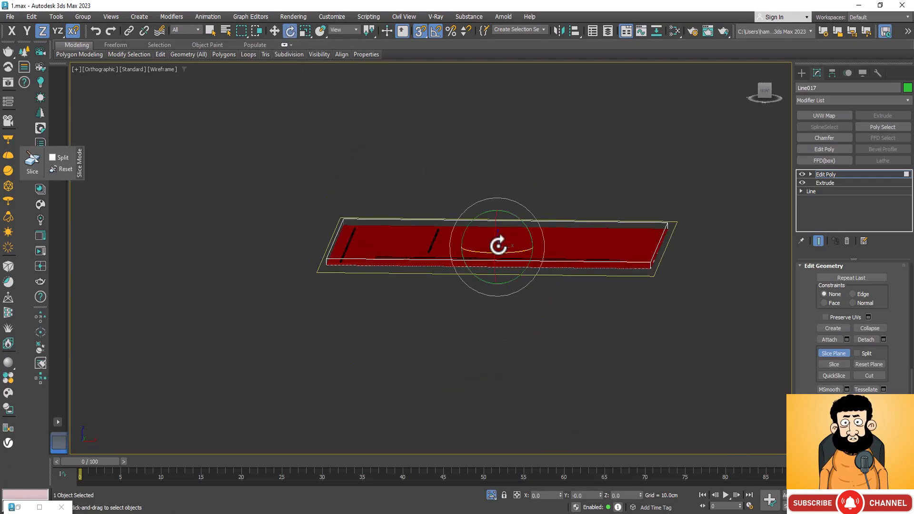
pyautogui.moveTo(494, 238); pyautogui.dragTo(508, 198)
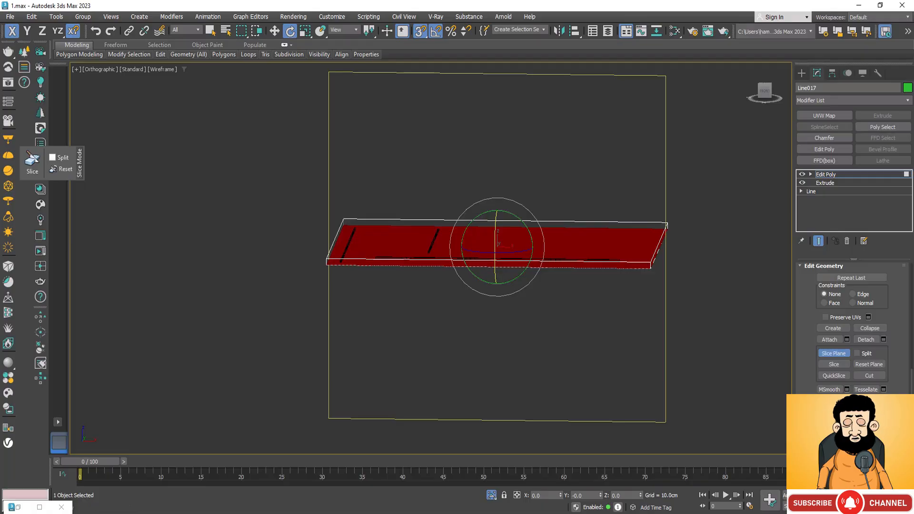
# In the top view, snap the slice plane along Y to the +Y end of the shorter crosswise track and slice the underside.
pyautogui.hotkey('ctrl', 'r')
pyautogui.moveTo(487, 346); pyautogui.dragTo(493, 372)
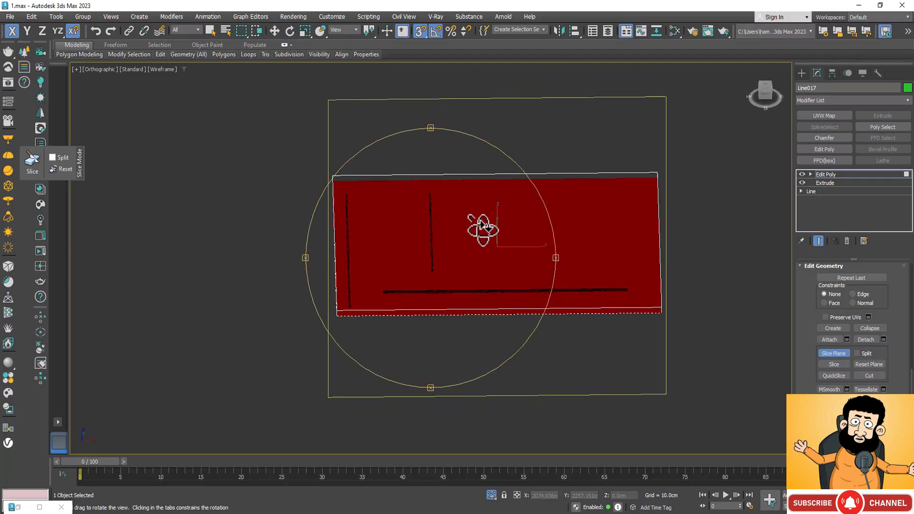
pyautogui.press('w')
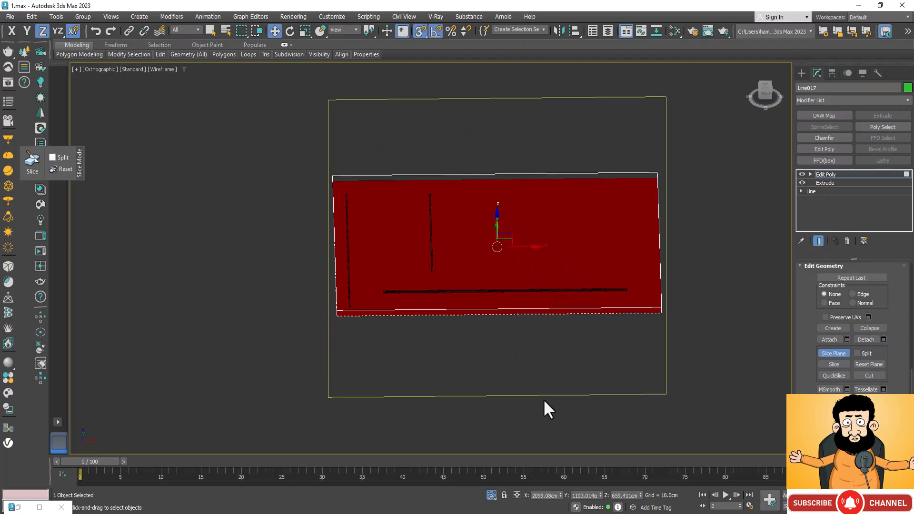
pyautogui.press('t')
pyautogui.scroll(-5, 452, 256)
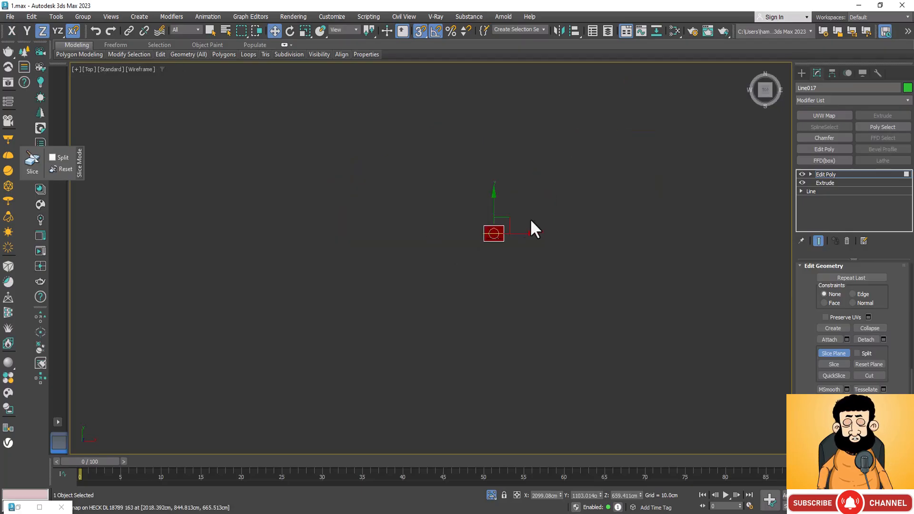
pyautogui.scroll(10, 461, 265)
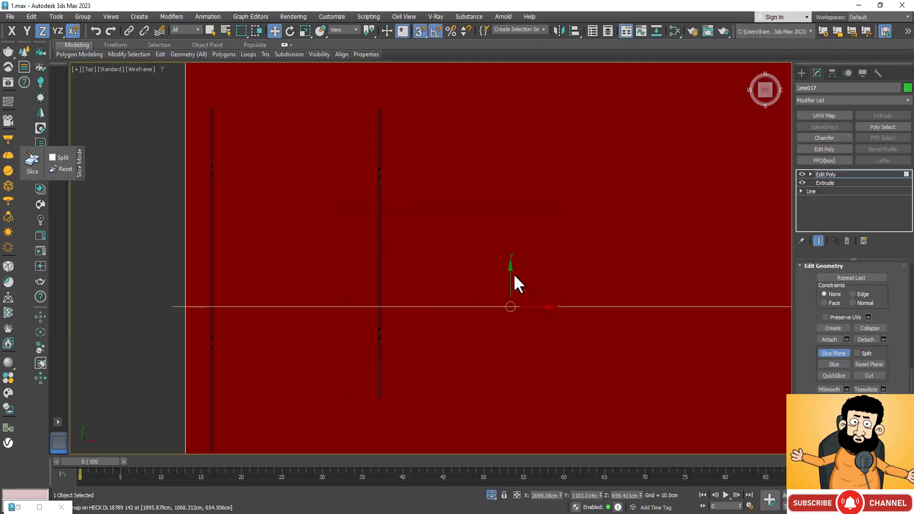
pyautogui.moveTo(509, 267); pyautogui.dragTo(378, 106)
pyautogui.scroll(5, 378, 114)
pyautogui.scroll(6, 449, 207)
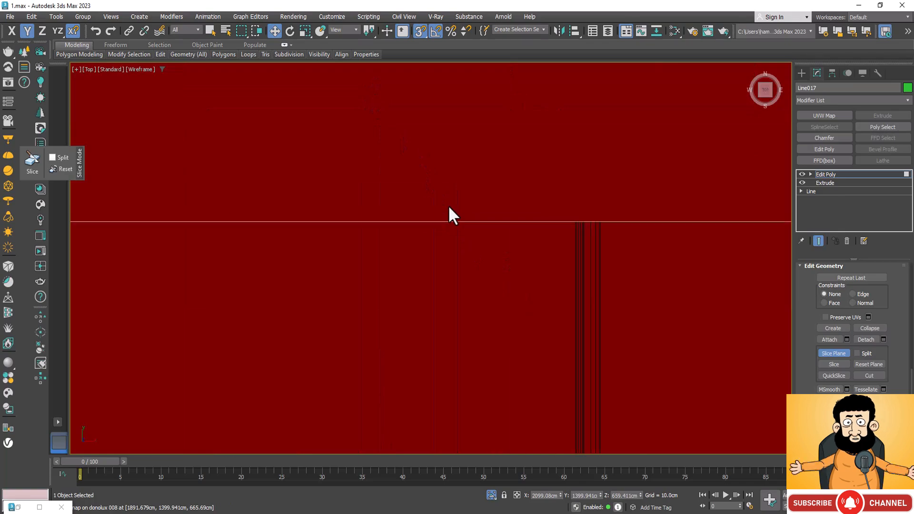
pyautogui.scroll(-8, 512, 151)
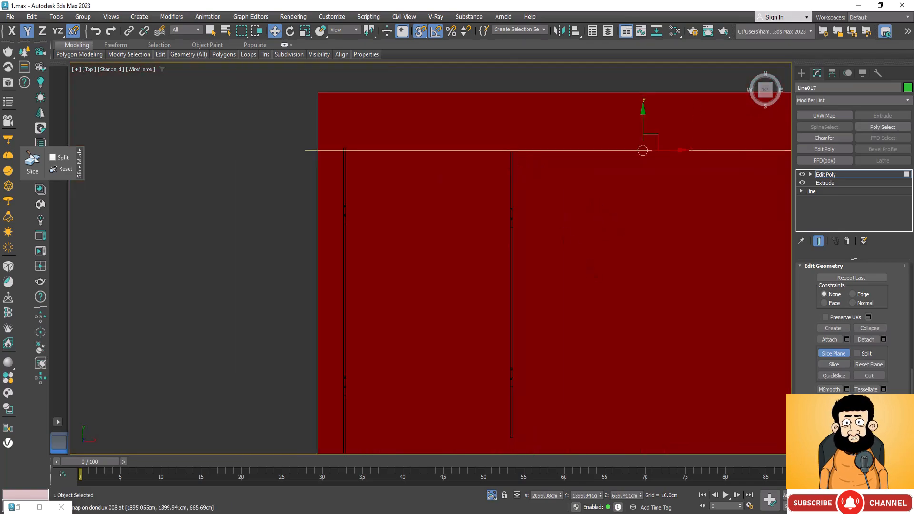
pyautogui.click(839, 362)
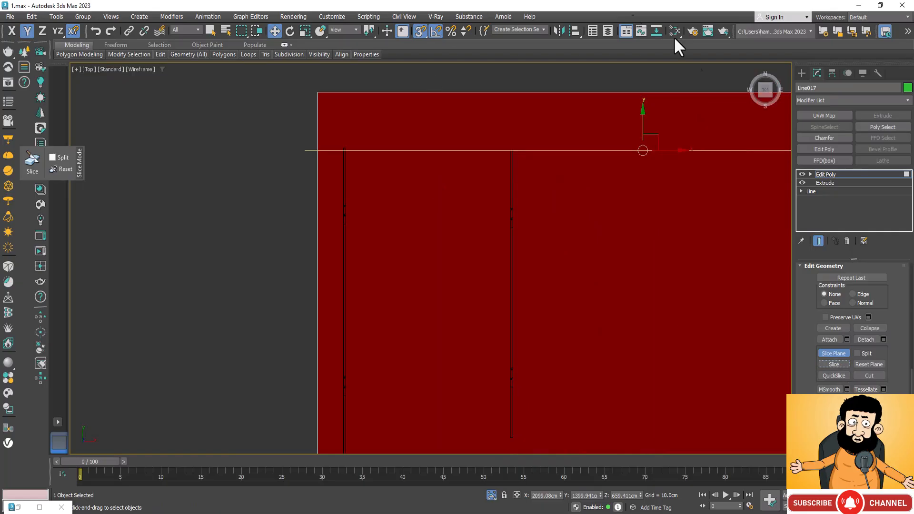
# Snap the slice plane along Y to the +Y end of the longer crosswise track and slice the underside there.
pyautogui.scroll(4, 511, 186)
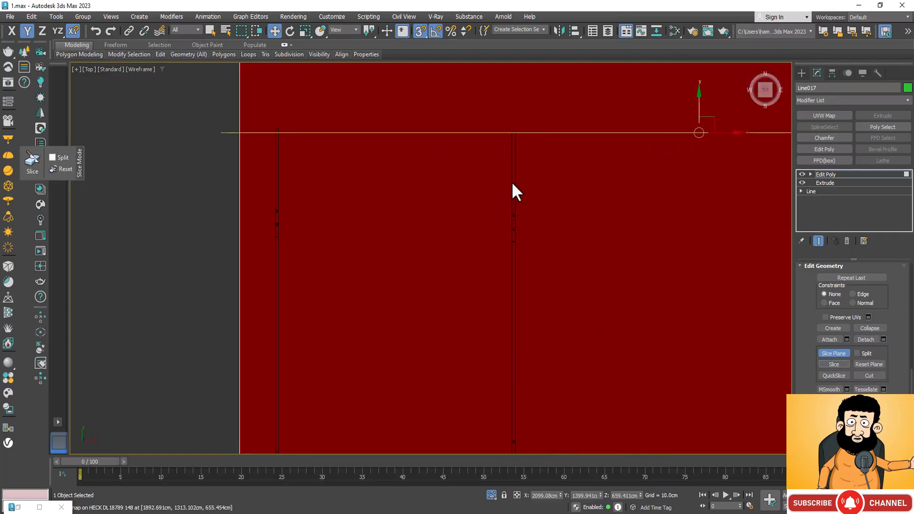
pyautogui.scroll(-4, 523, 143)
pyautogui.scroll(2, 357, 140)
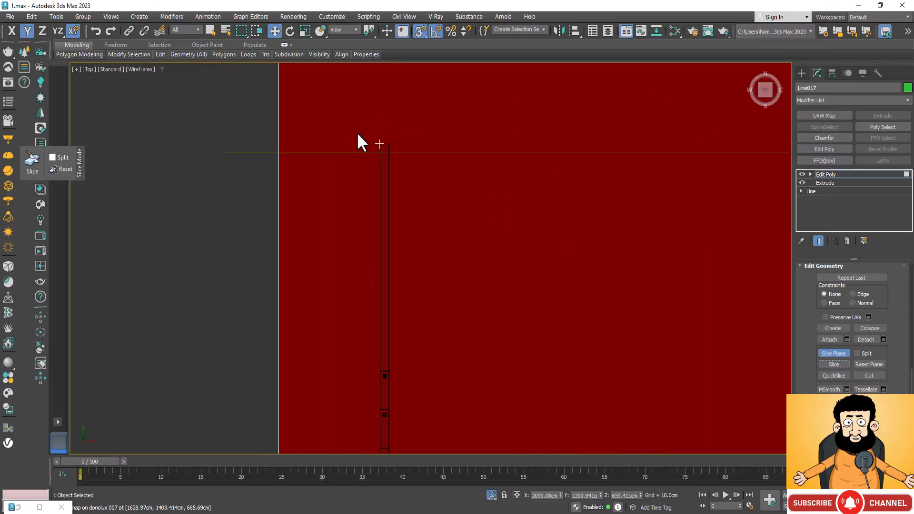
pyautogui.scroll(-6, 391, 143)
pyautogui.scroll(5, 388, 134)
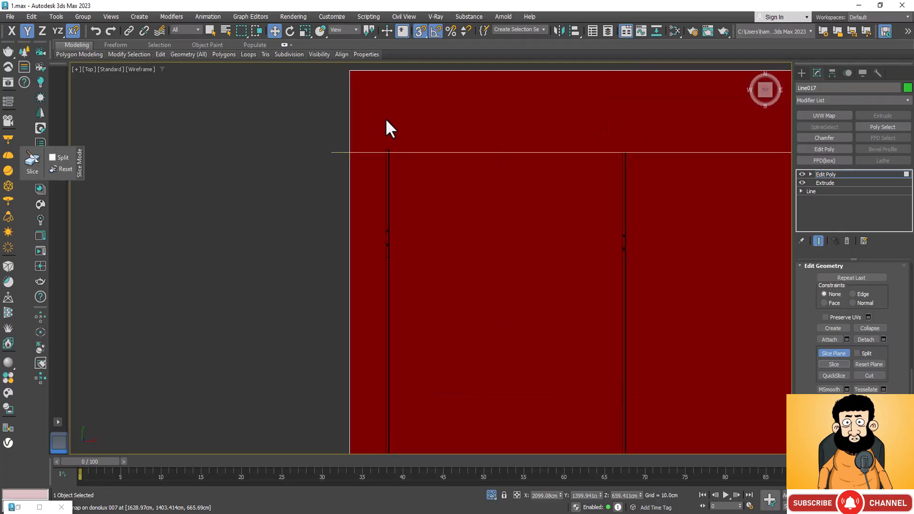
pyautogui.moveTo(412, 169)
pyautogui.mouseDown()
pyautogui.moveTo(412, 147)
pyautogui.moveTo(395, 163)
pyautogui.mouseUp()
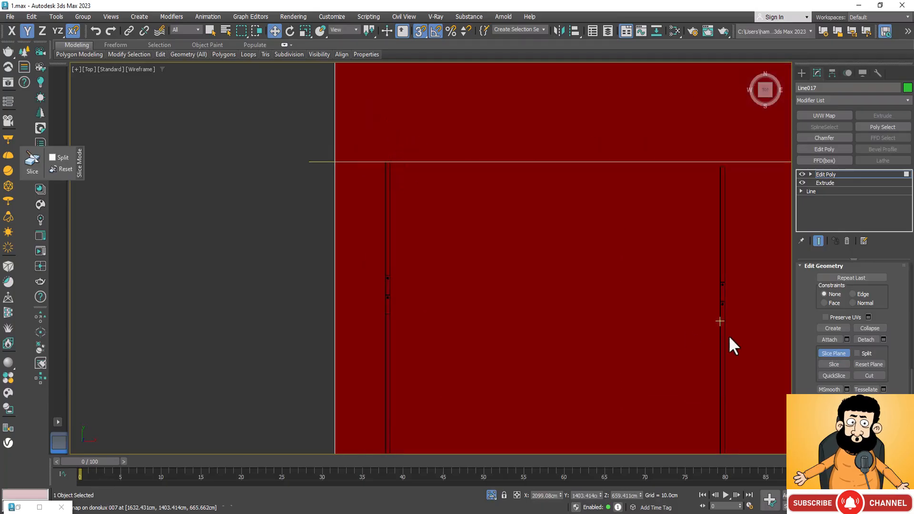
pyautogui.click(834, 364)
# Move the slice plane along Y to the -Y end of the shorter crosswise track and slice the underside there.
pyautogui.scroll(-5, 595, 233)
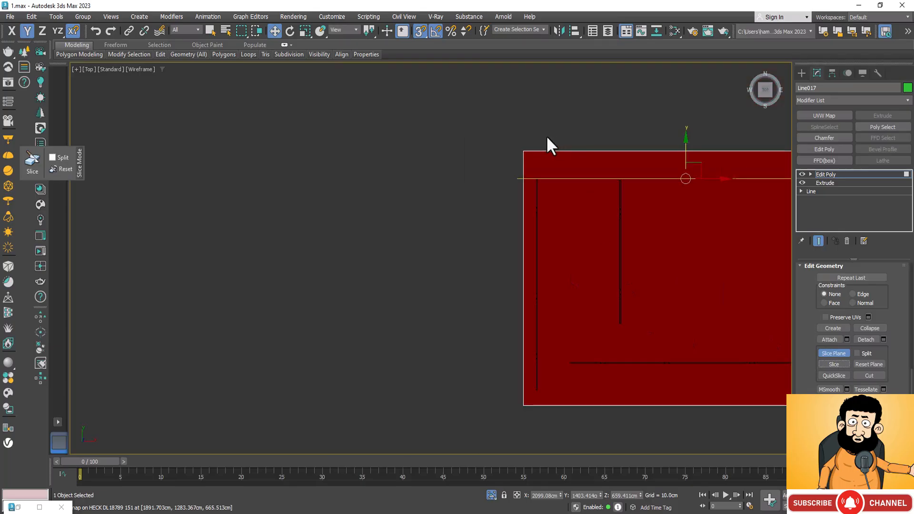
pyautogui.scroll(6, 611, 270)
pyautogui.scroll(-4, 495, 247)
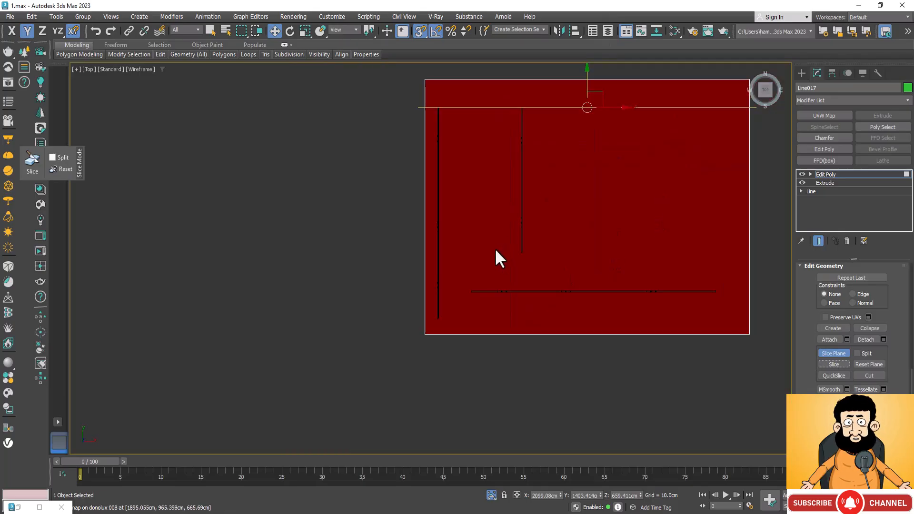
pyautogui.moveTo(557, 107); pyautogui.dragTo(526, 252)
pyautogui.scroll(6, 526, 252)
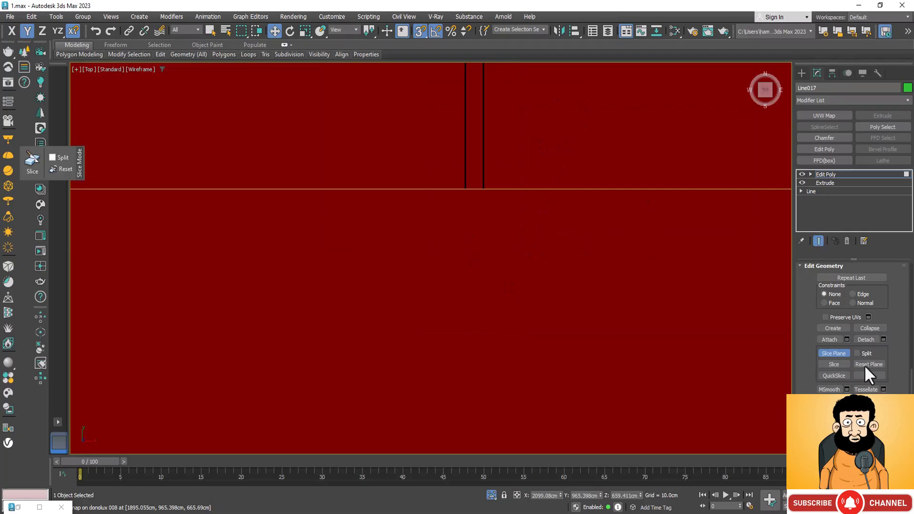
pyautogui.click(841, 364)
# Move the slice plane along Y to the -Y end of the longer crosswise track and slice the underside there.
pyautogui.scroll(-3, 676, 209)
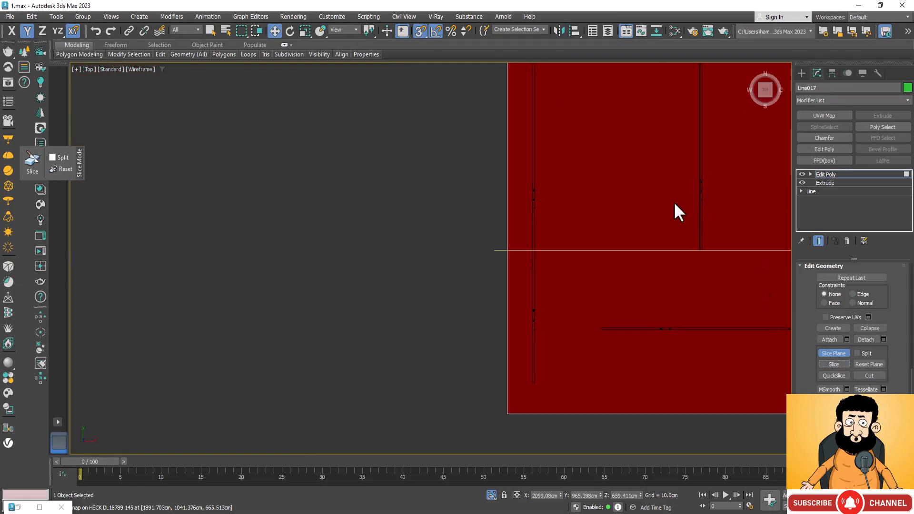
pyautogui.moveTo(604, 259); pyautogui.dragTo(533, 383)
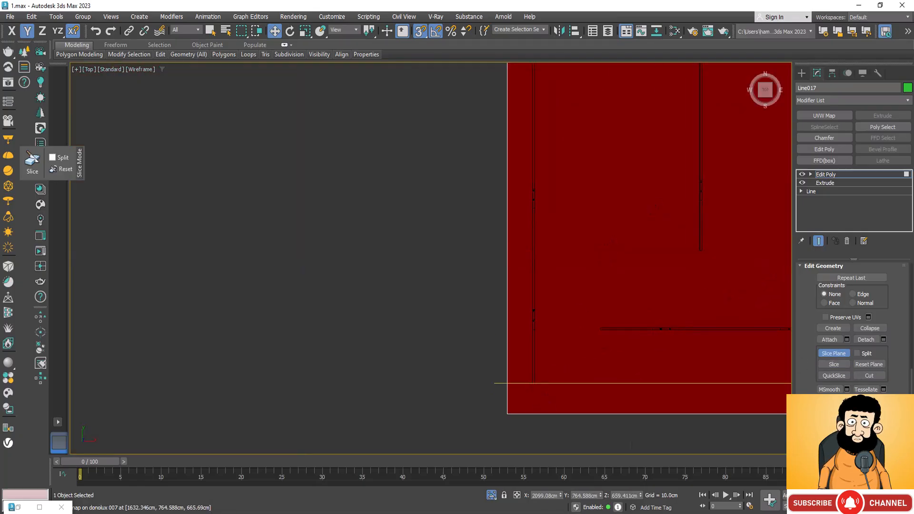
pyautogui.click(841, 364)
pyautogui.scroll(-4, 566, 320)
pyautogui.scroll(4, 623, 358)
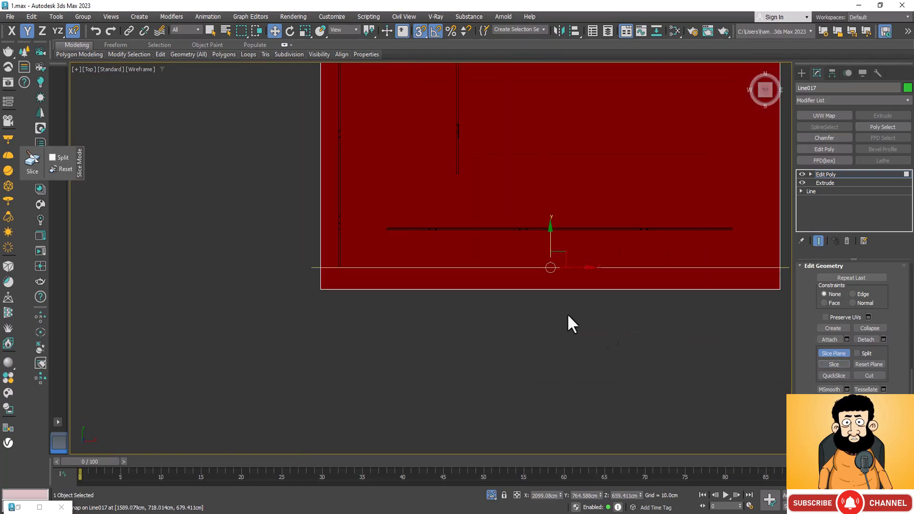
pyautogui.scroll(3, 387, 259)
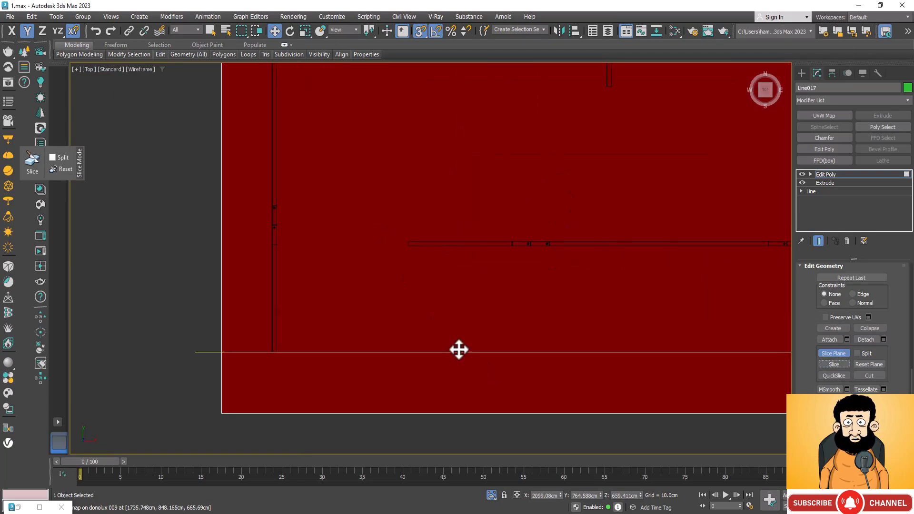
# Snap the slice plane along Y to the +Y edge of the track running along X and slice the underside.
pyautogui.moveTo(458, 350); pyautogui.dragTo(414, 241)
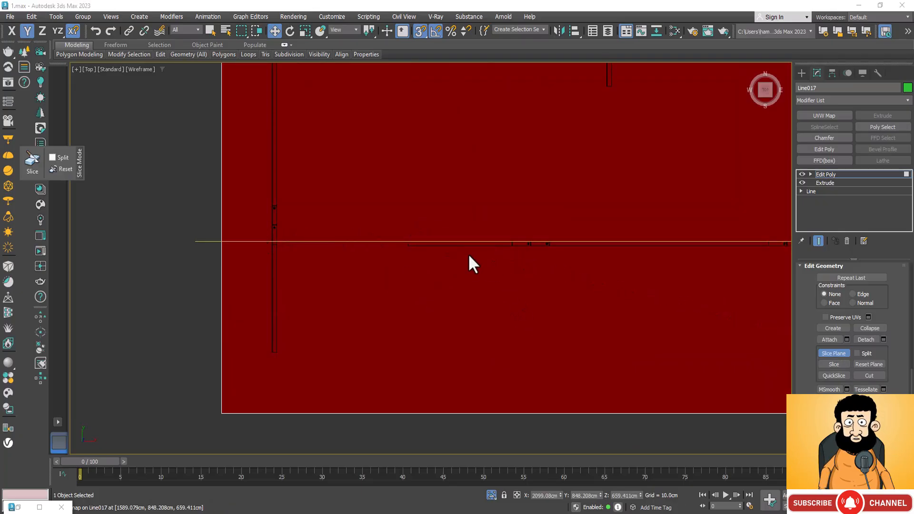
pyautogui.scroll(4, 467, 253)
pyautogui.scroll(4, 239, 196)
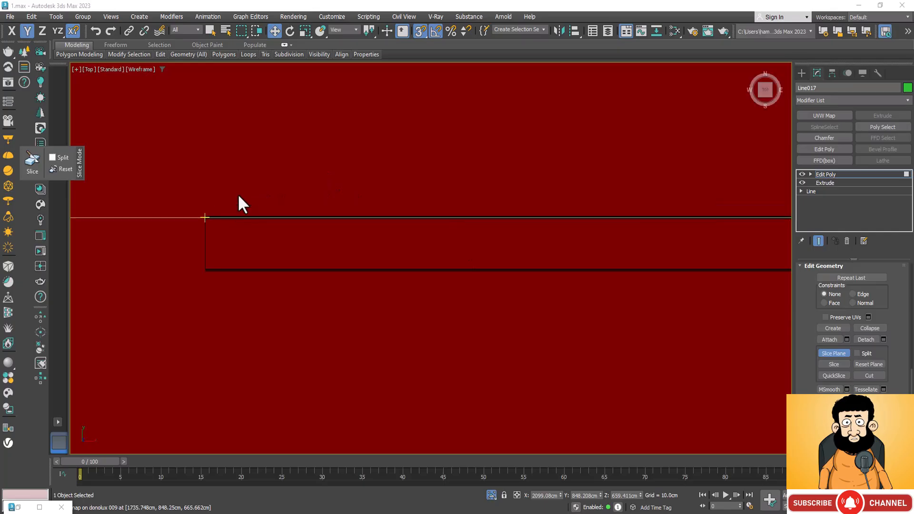
pyautogui.scroll(-3, 569, 249)
pyautogui.scroll(4, 393, 216)
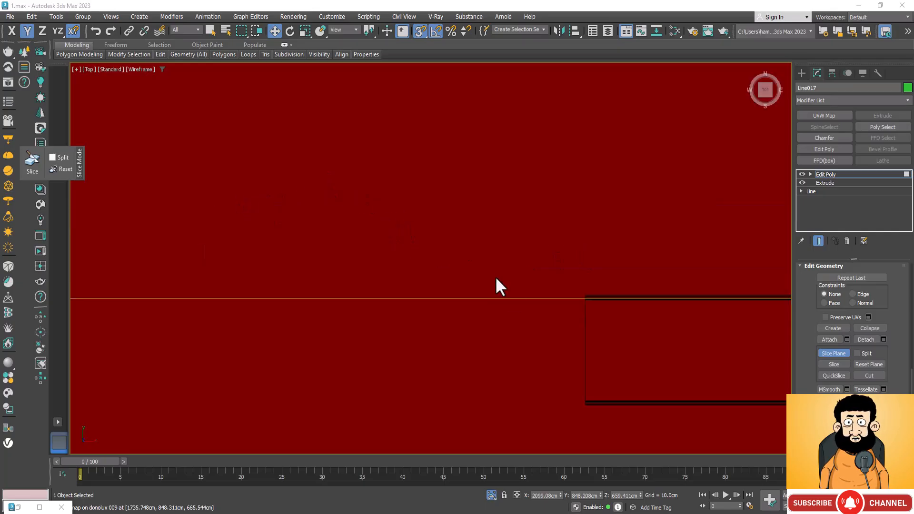
pyautogui.scroll(4, 589, 298)
pyautogui.scroll(4, 595, 284)
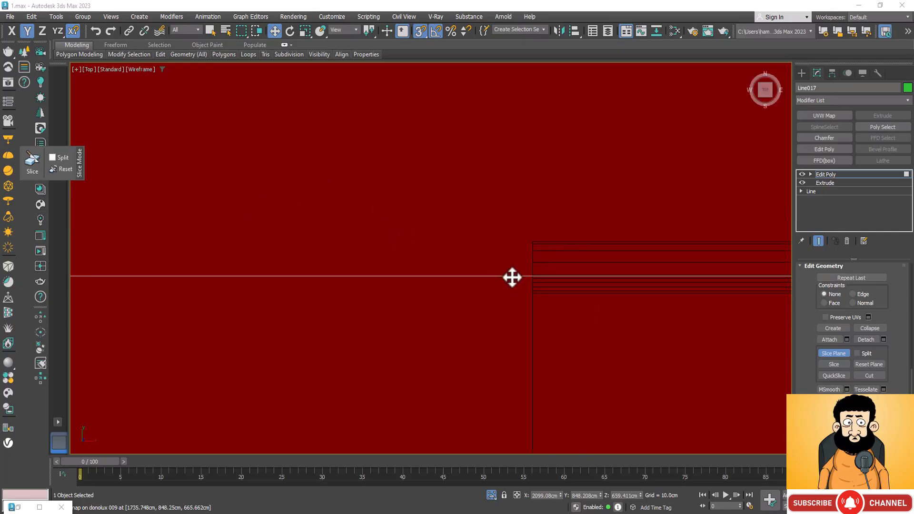
pyautogui.moveTo(512, 275); pyautogui.dragTo(535, 245)
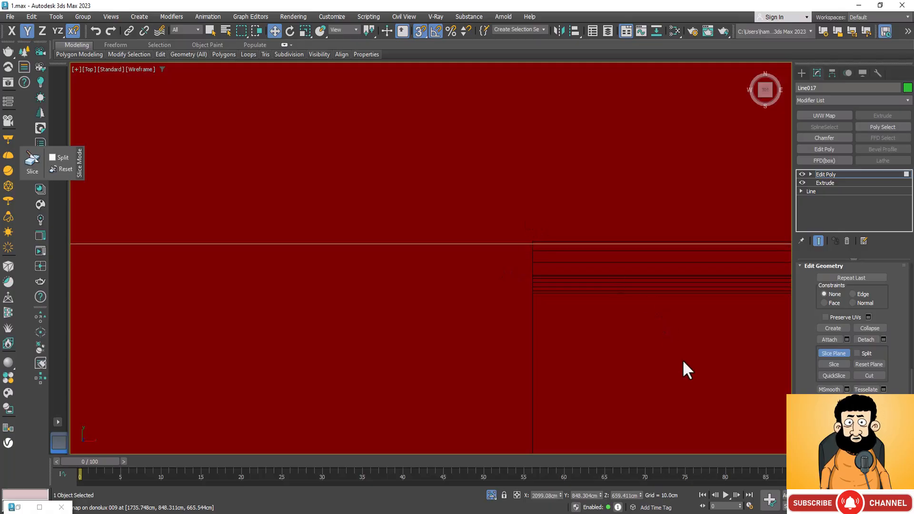
pyautogui.scroll(5, 518, 228)
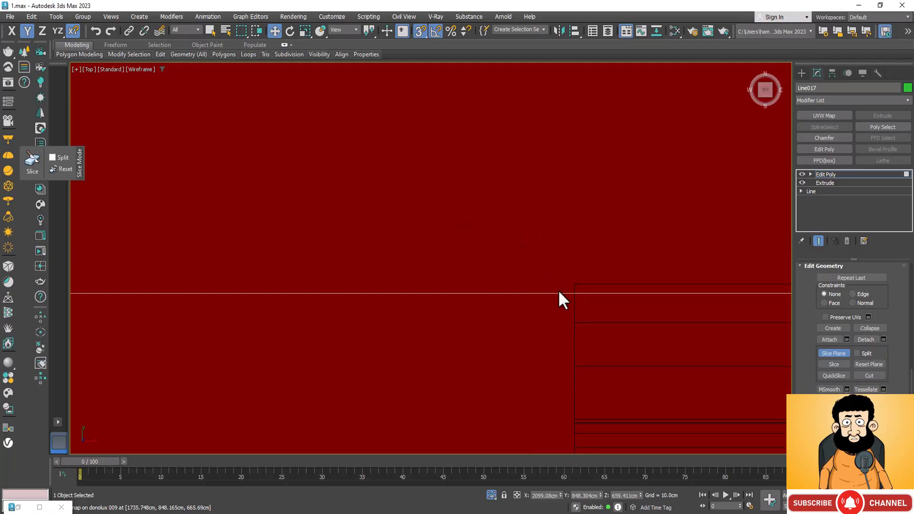
pyautogui.moveTo(561, 294); pyautogui.dragTo(575, 280)
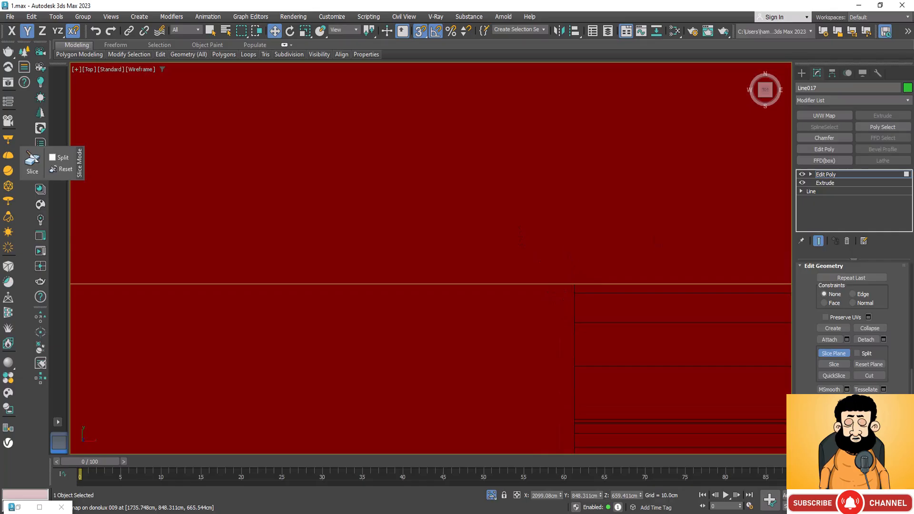
pyautogui.click(841, 364)
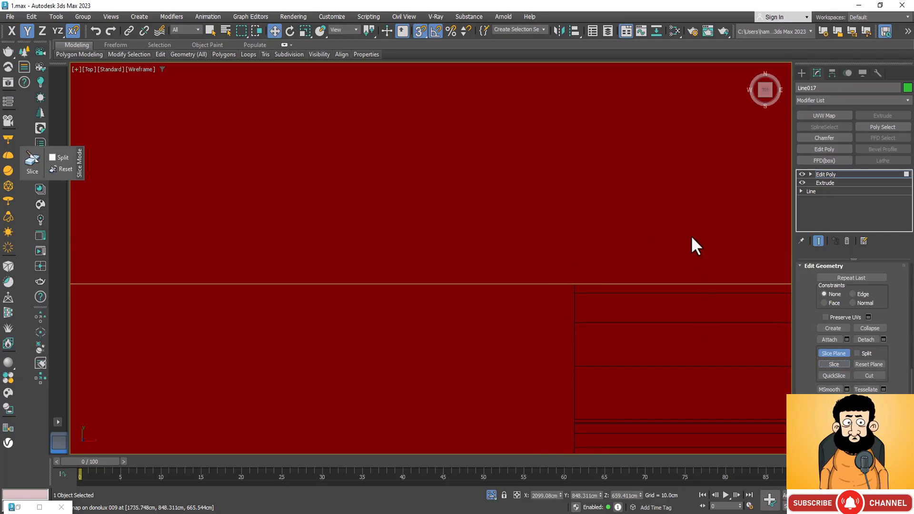
# Move the slice plane along Y to the -Y edge of the track running along X and slice the underside there.
pyautogui.scroll(-5, 666, 214)
pyautogui.scroll(-1, 599, 196)
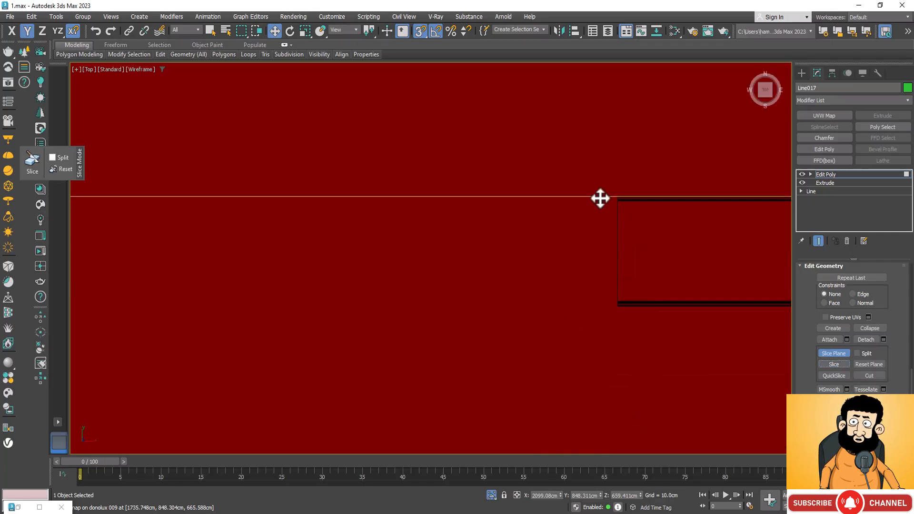
pyautogui.moveTo(600, 198); pyautogui.dragTo(607, 312)
pyautogui.scroll(5, 608, 312)
pyautogui.scroll(5, 692, 269)
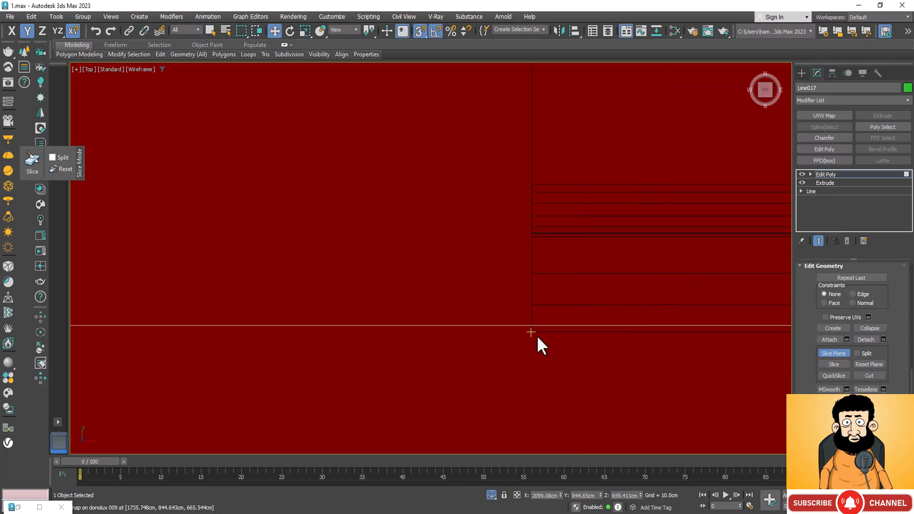
pyautogui.moveTo(521, 327); pyautogui.dragTo(527, 337)
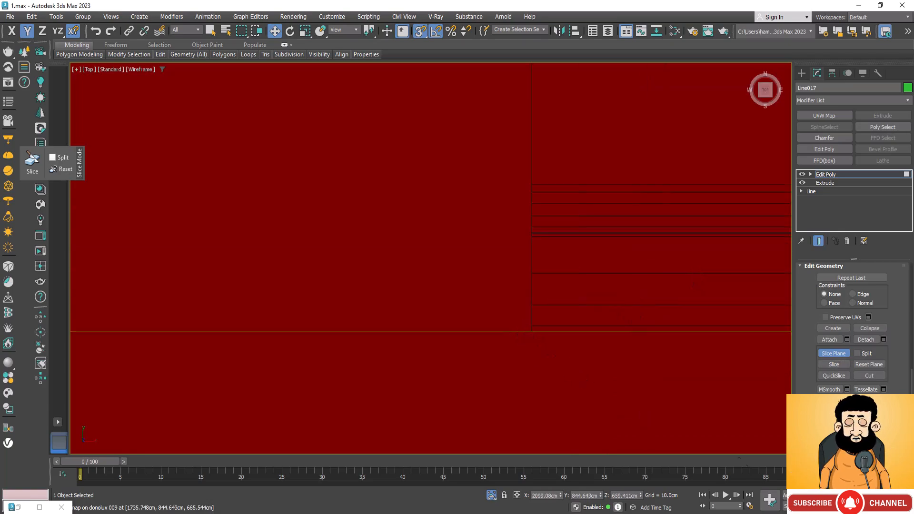
pyautogui.click(841, 368)
# Snap the slice plane back to the -Y end of the longer crosswise track and repeat the slice.
pyautogui.scroll(-8, 678, 280)
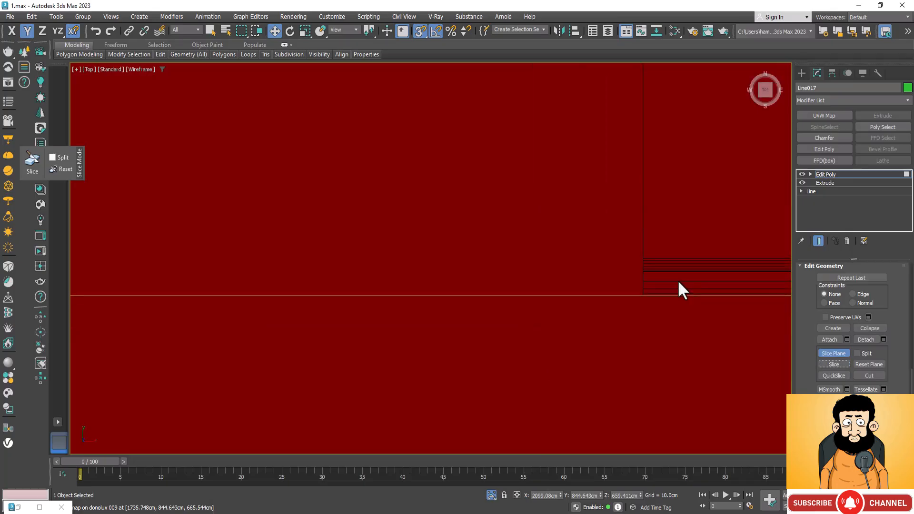
pyautogui.scroll(-10, 649, 190)
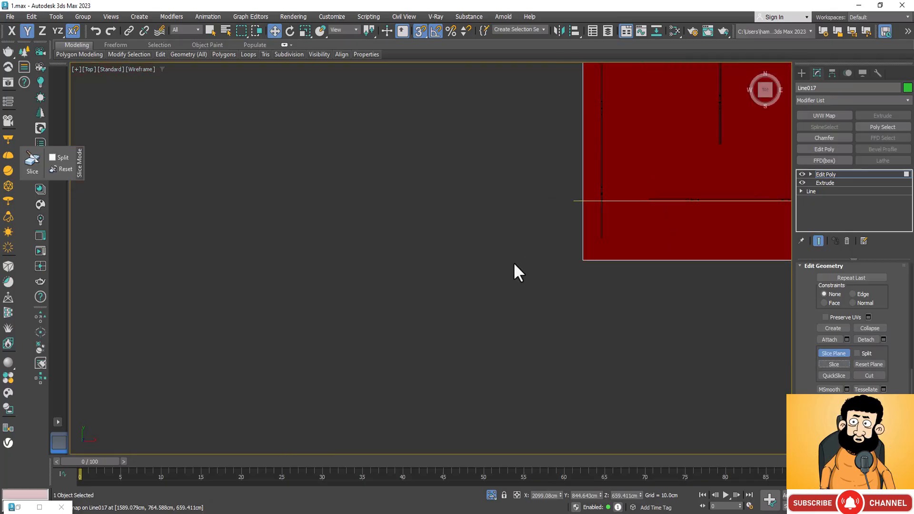
pyautogui.moveTo(611, 198); pyautogui.dragTo(596, 238)
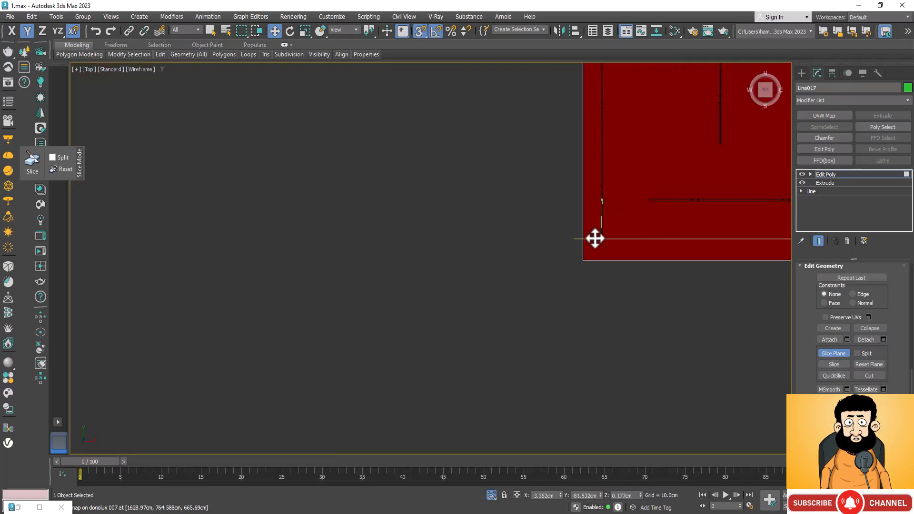
pyautogui.scroll(10, 596, 239)
pyautogui.scroll(5, 623, 270)
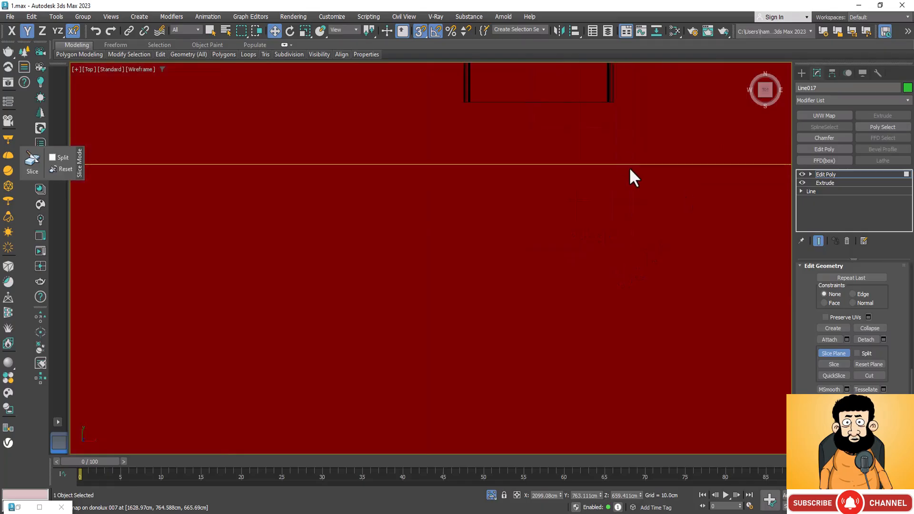
pyautogui.moveTo(608, 166); pyautogui.dragTo(622, 102)
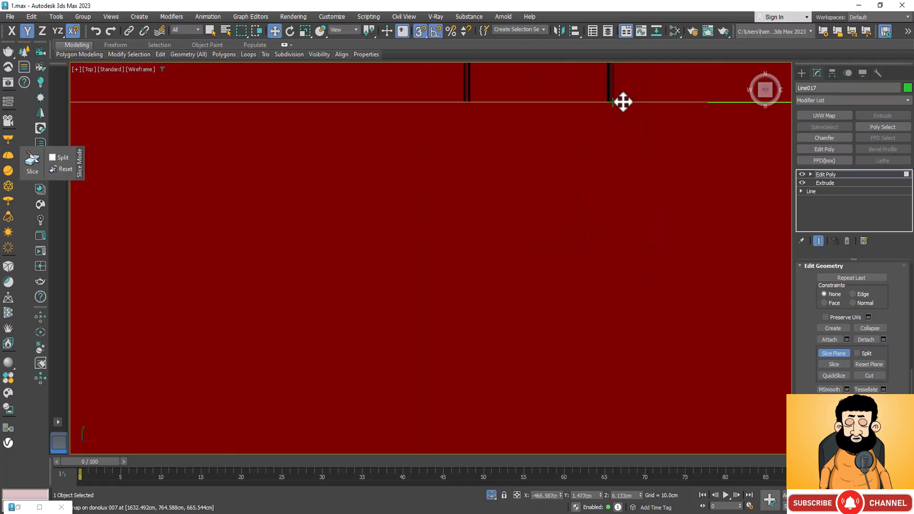
pyautogui.click(833, 364)
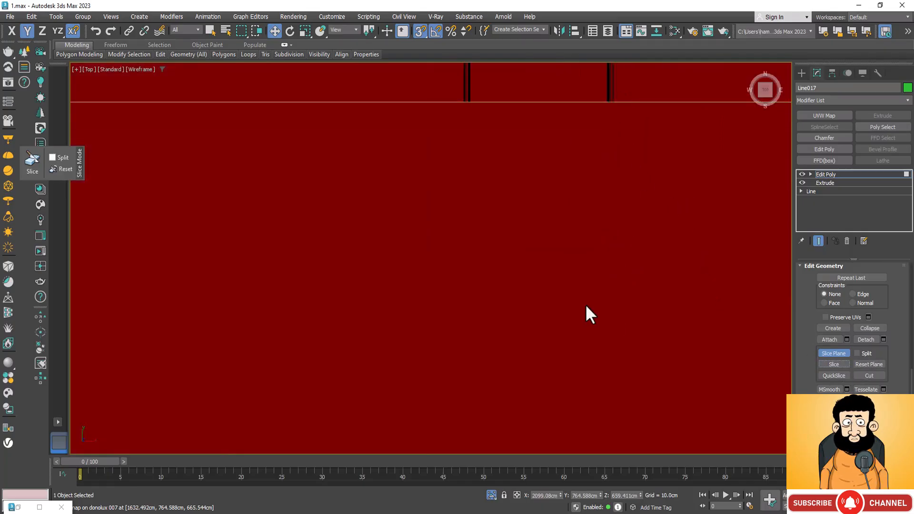
# Rotate the slice plane 90 degrees about Z and shift it along Y to the track running along X.
pyautogui.scroll(-10, 578, 297)
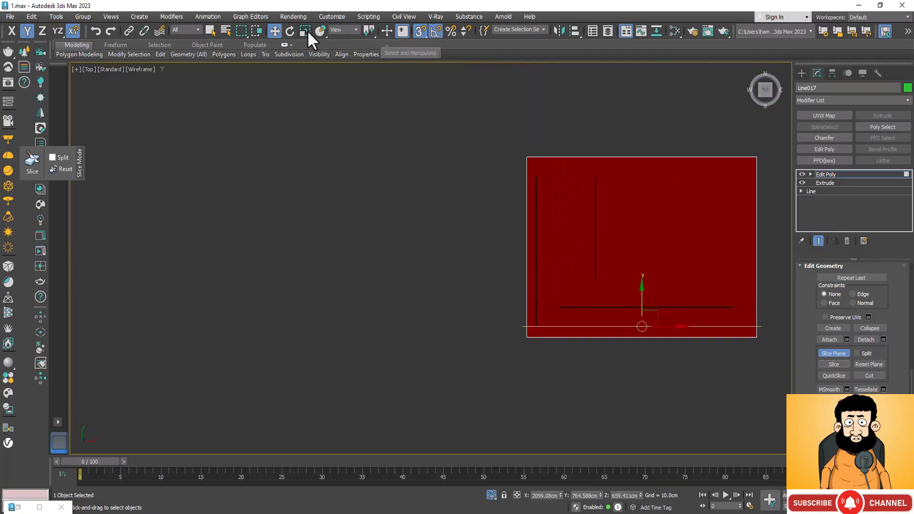
pyautogui.click(290, 31)
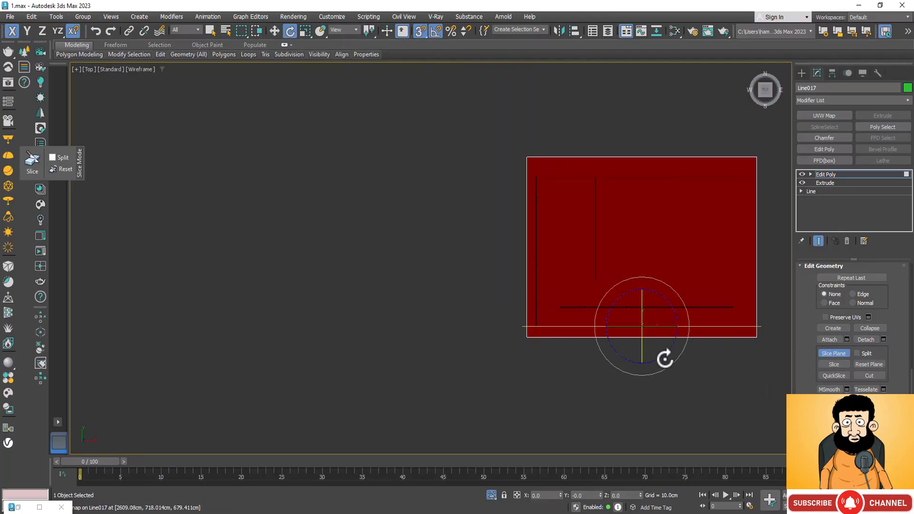
pyautogui.moveTo(664, 357); pyautogui.dragTo(710, 354)
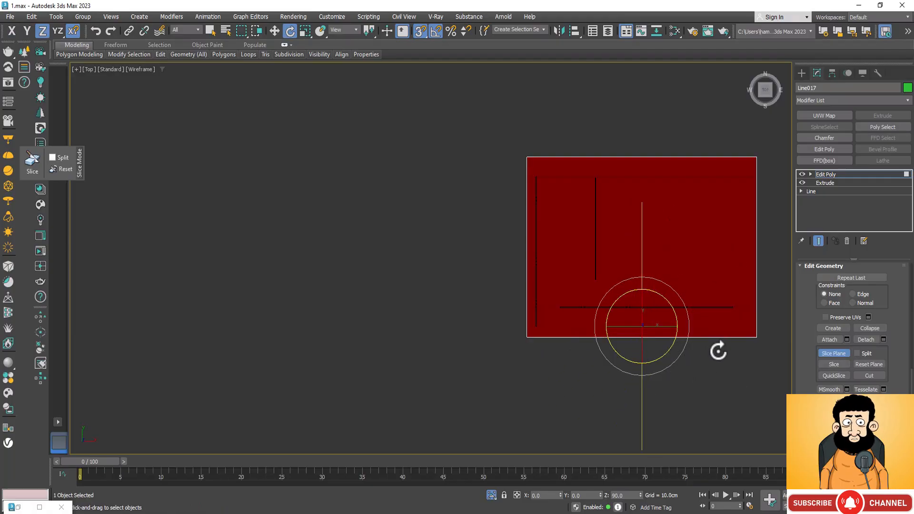
pyautogui.press('w')
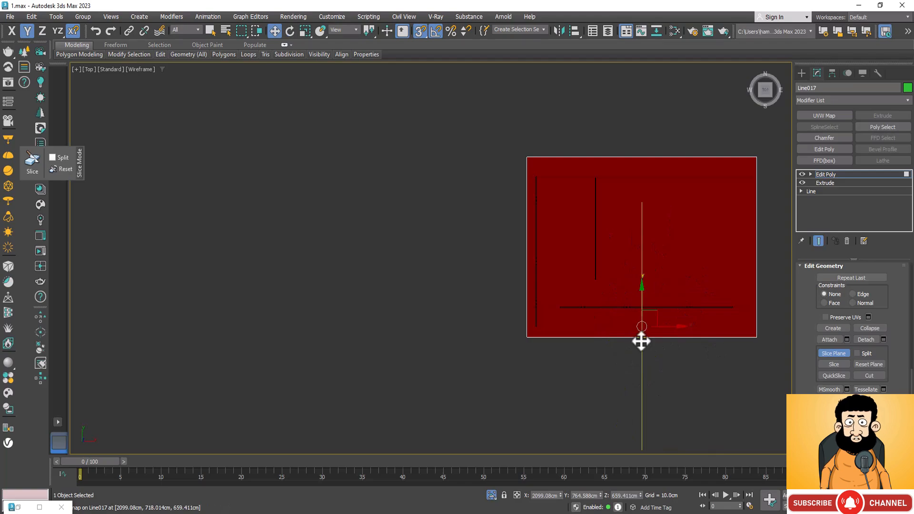
pyautogui.moveTo(641, 341); pyautogui.dragTo(718, 318)
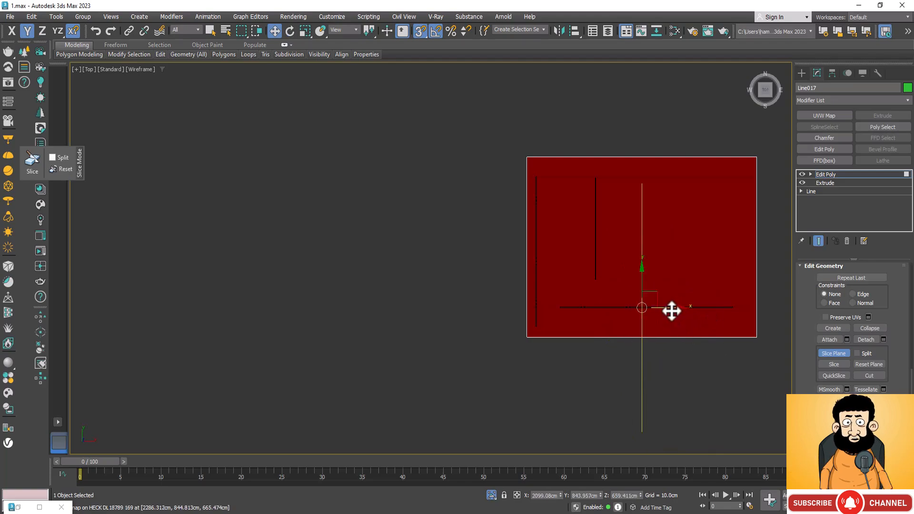
pyautogui.click(671, 311)
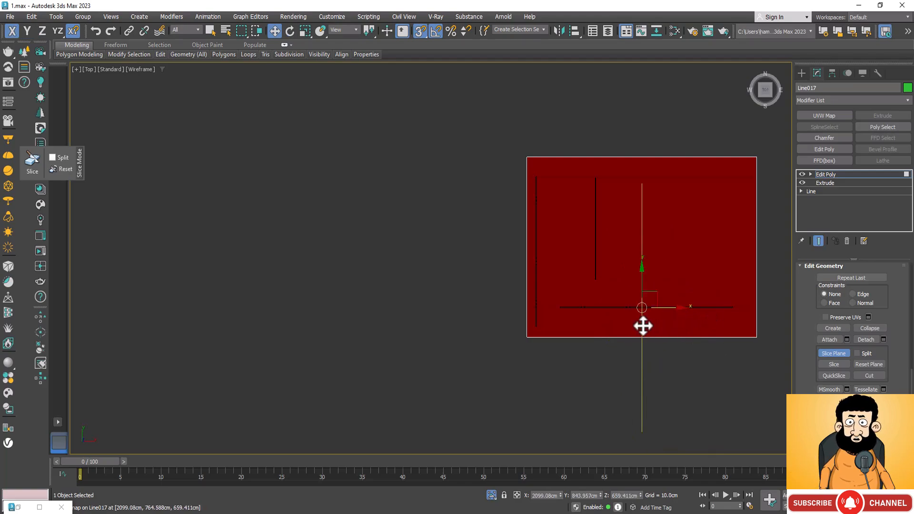
# Snap the rotated slice plane along X to the +X end of the track running along X and slice the underside.
pyautogui.moveTo(642, 326); pyautogui.dragTo(728, 309)
pyautogui.scroll(5, 730, 313)
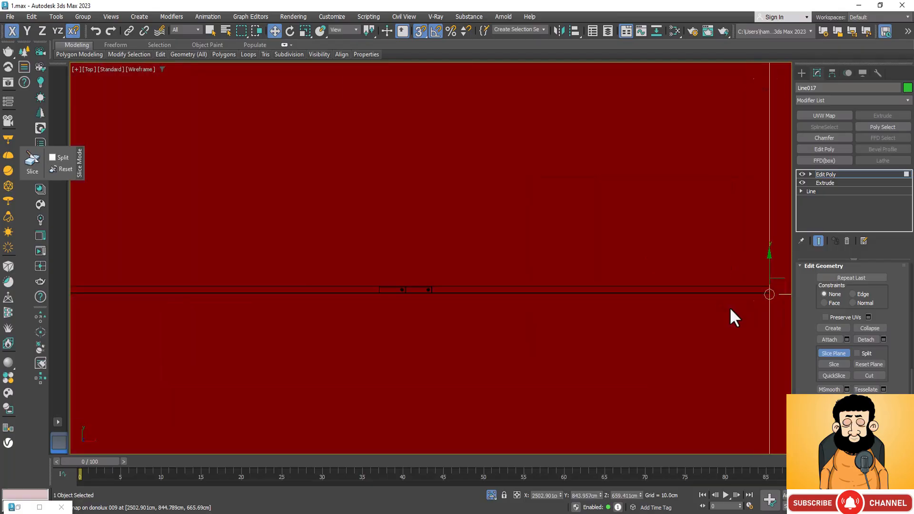
pyautogui.moveTo(730, 308); pyautogui.dragTo(458, 245, button='middle')
pyautogui.scroll(7, 558, 238)
pyautogui.scroll(5, 745, 283)
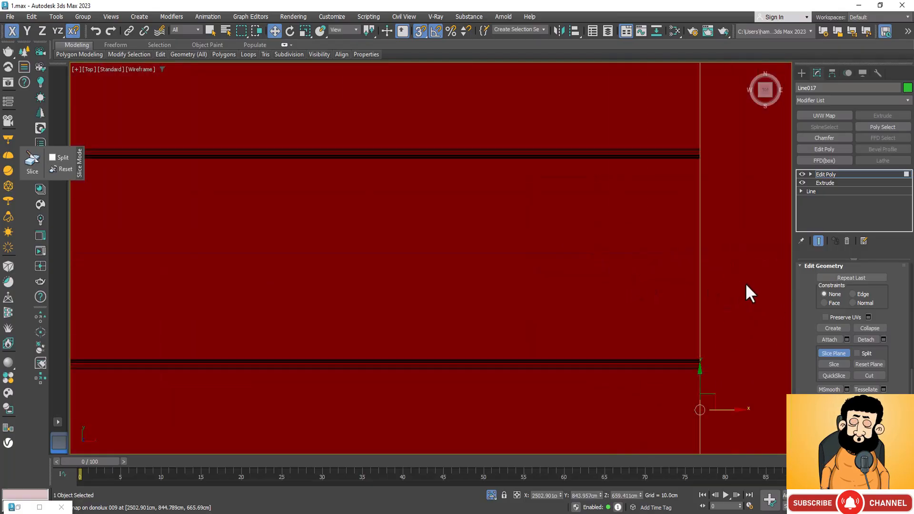
pyautogui.scroll(2, 746, 285)
pyautogui.click(842, 364)
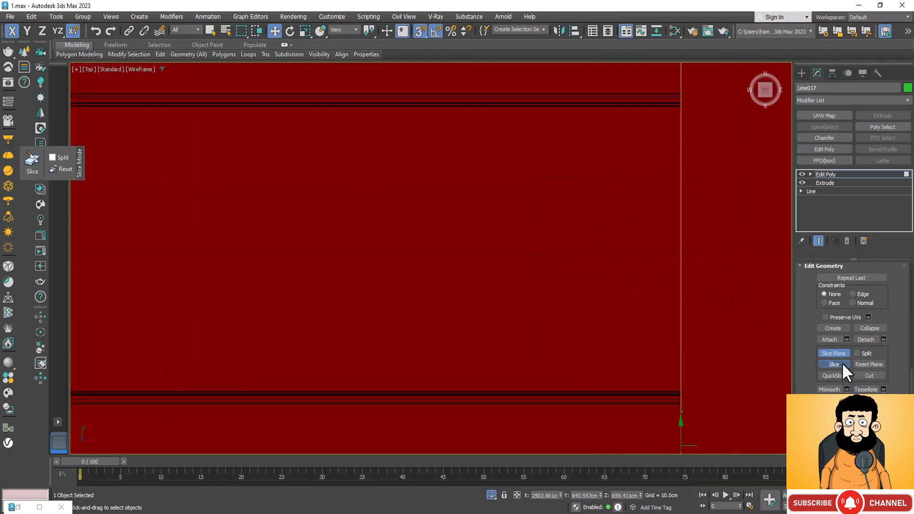
# Move the slice plane along X to the -X end of the same track and slice the underside there.
pyautogui.scroll(-8, 724, 241)
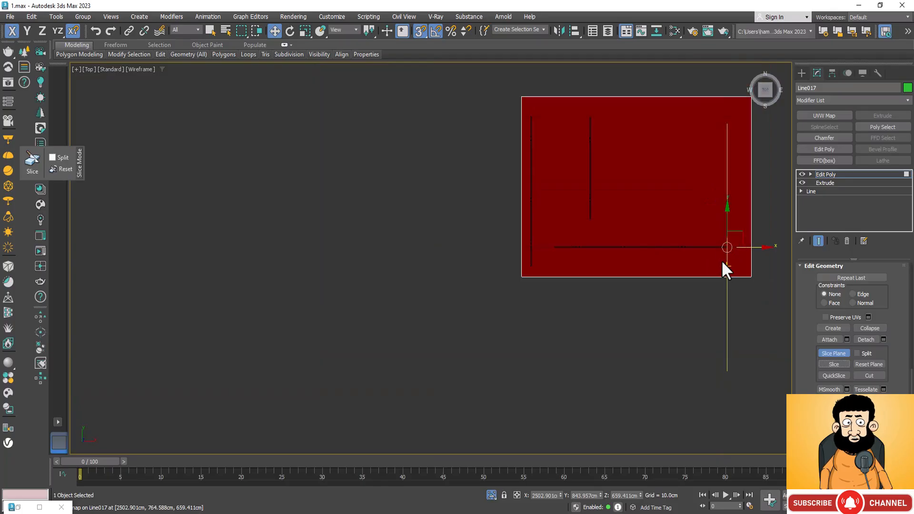
pyautogui.moveTo(729, 265); pyautogui.dragTo(557, 241)
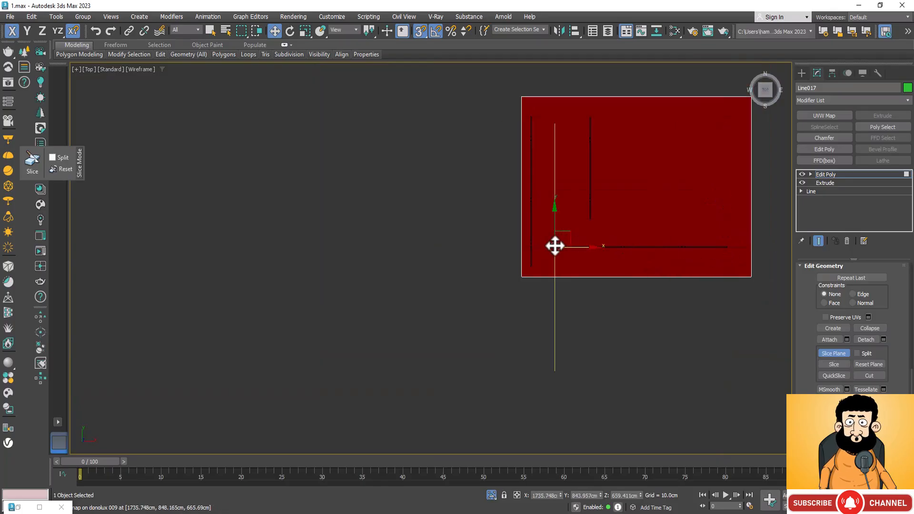
pyautogui.scroll(3, 555, 244)
pyautogui.scroll(3, 585, 233)
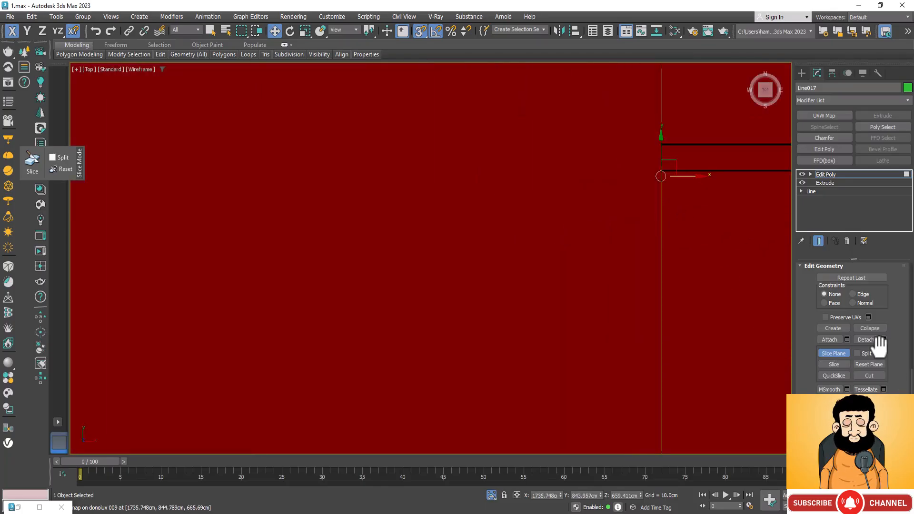
pyautogui.click(837, 364)
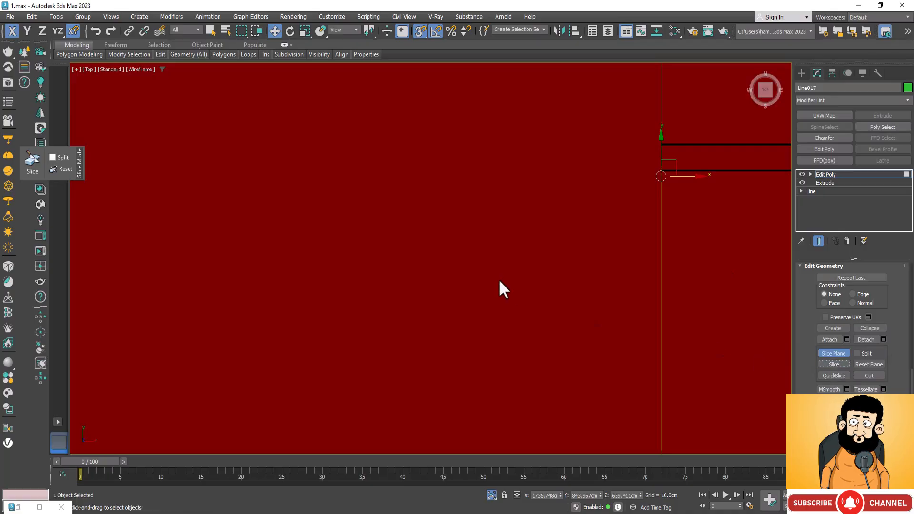
# Snap the slice plane along X to the +X edge of the longer crosswise track and slice the underside.
pyautogui.scroll(-4, 497, 333)
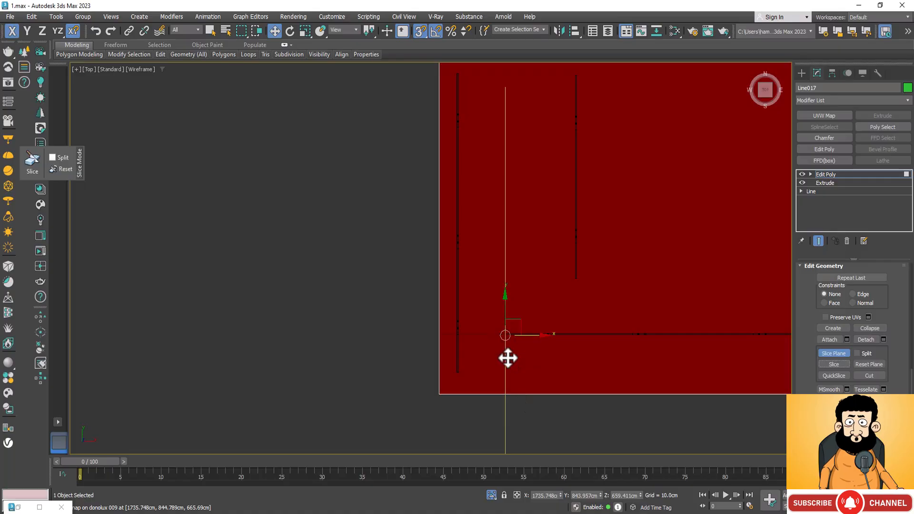
pyautogui.moveTo(493, 361); pyautogui.dragTo(465, 367)
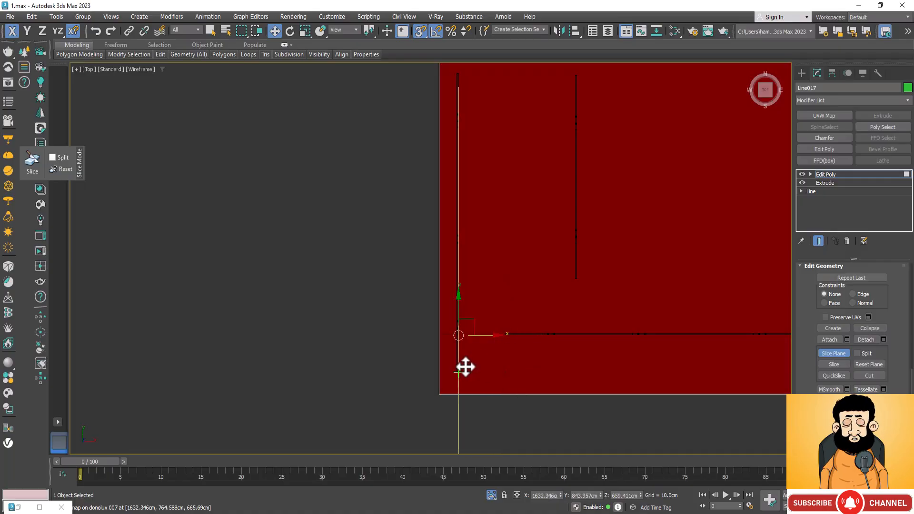
pyautogui.scroll(5, 461, 372)
pyautogui.scroll(4, 457, 376)
pyautogui.scroll(3, 458, 262)
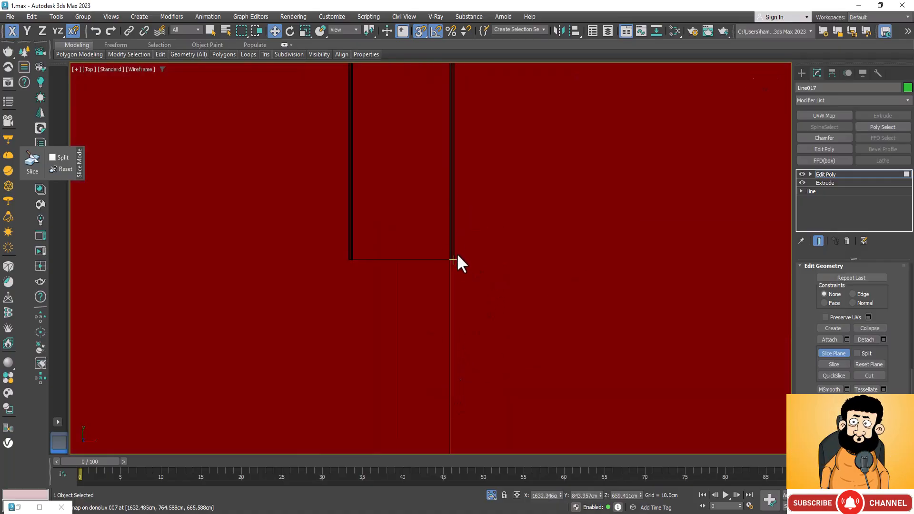
pyautogui.scroll(-5, 435, 304)
pyautogui.moveTo(432, 292)
pyautogui.mouseDown()
pyautogui.moveTo(465, 282)
pyautogui.moveTo(430, 302)
pyautogui.moveTo(400, 286)
pyautogui.moveTo(414, 294)
pyautogui.moveTo(420, 281)
pyautogui.mouseUp()
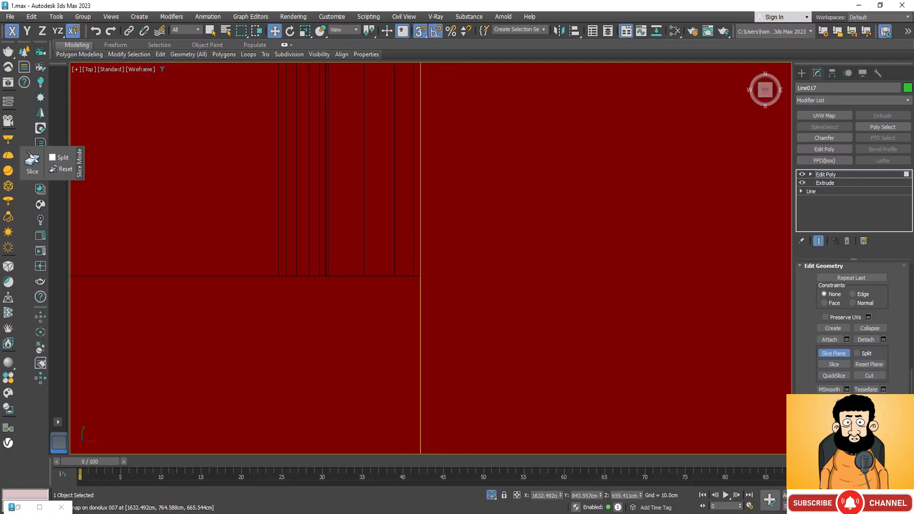
pyautogui.click(836, 364)
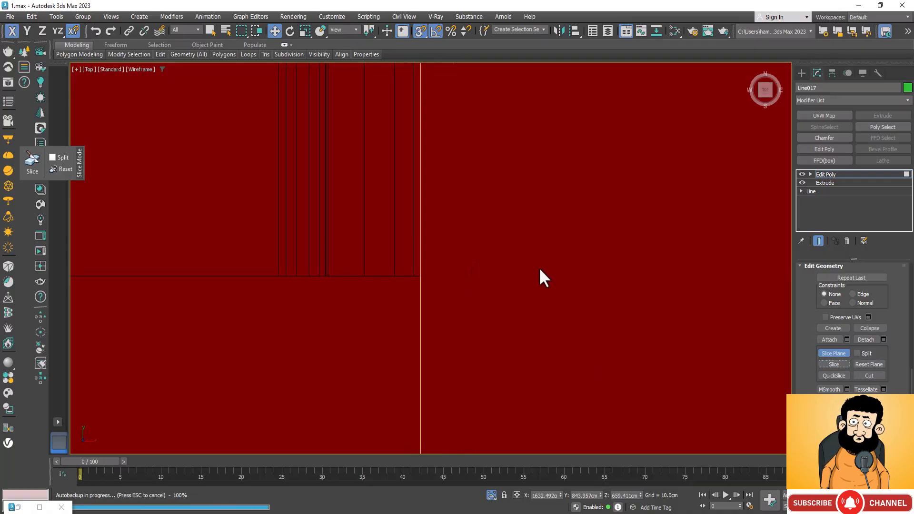
# Snap the slice plane along X to the -X edge of the longer crosswise track and slice the underside there.
pyautogui.scroll(-8, 614, 303)
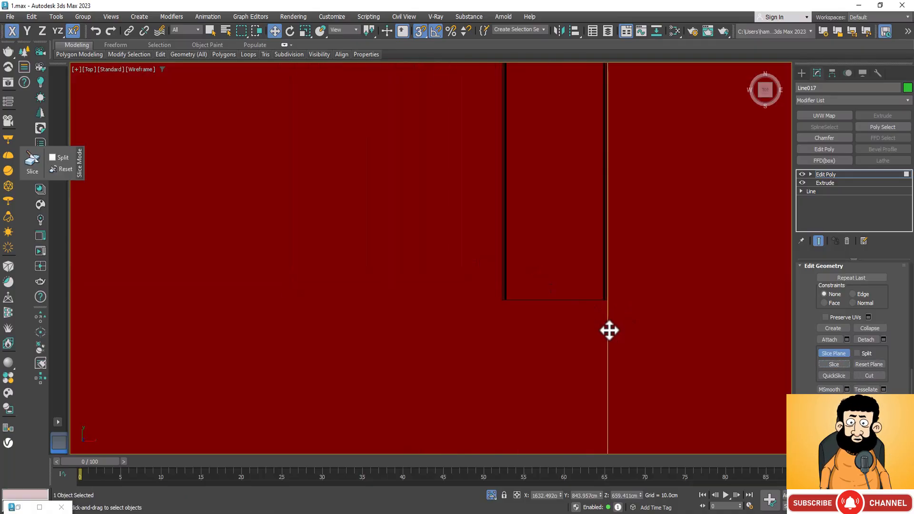
pyautogui.moveTo(609, 329); pyautogui.dragTo(500, 292)
pyautogui.scroll(10, 501, 292)
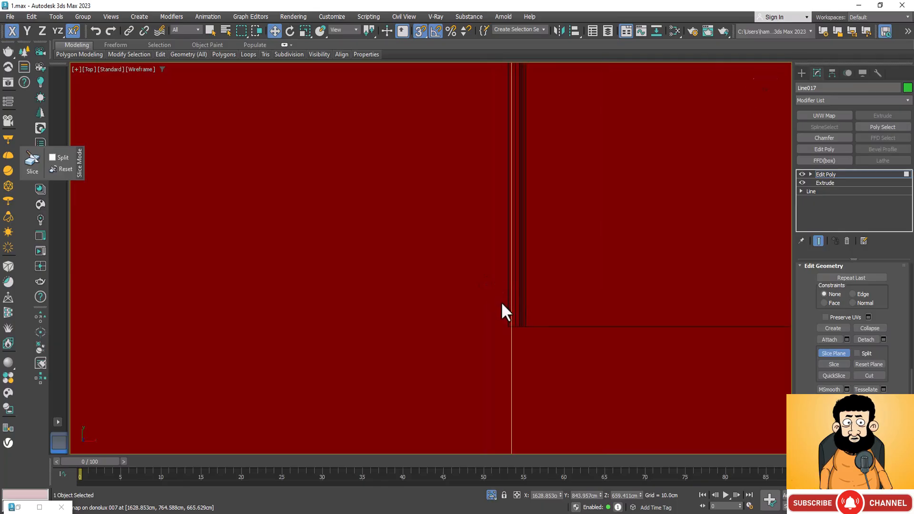
pyautogui.moveTo(530, 380); pyautogui.dragTo(519, 376)
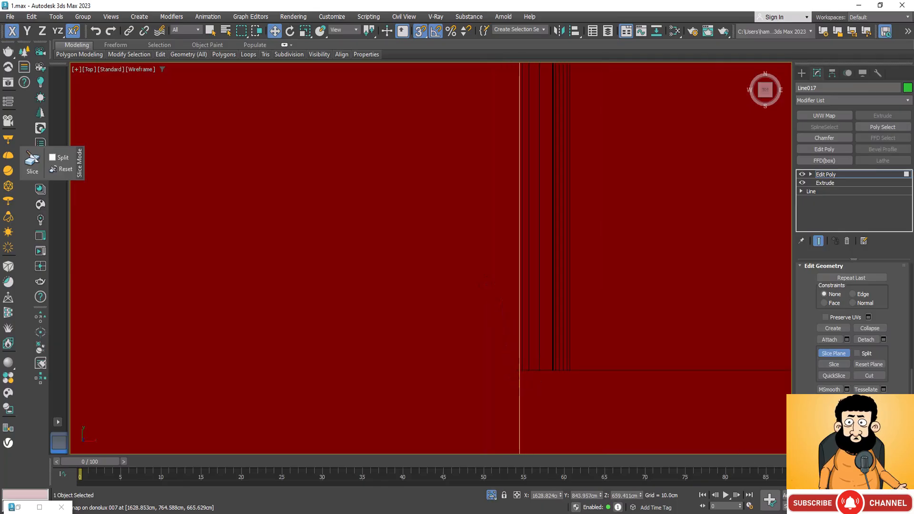
pyautogui.click(846, 364)
pyautogui.scroll(-10, 501, 340)
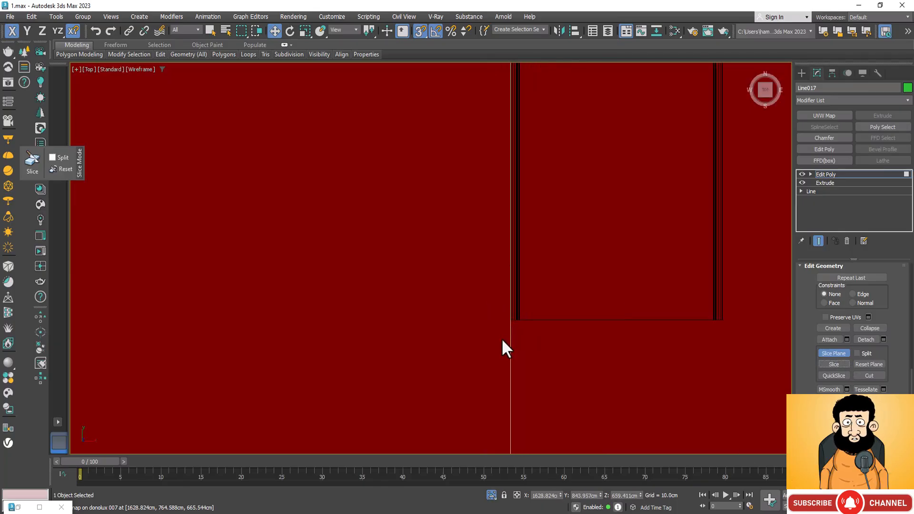
# Shift the slice plane about 198 cm along +Y so it spans the whole slab, and slice the same track edge again.
pyautogui.scroll(-5, 514, 393)
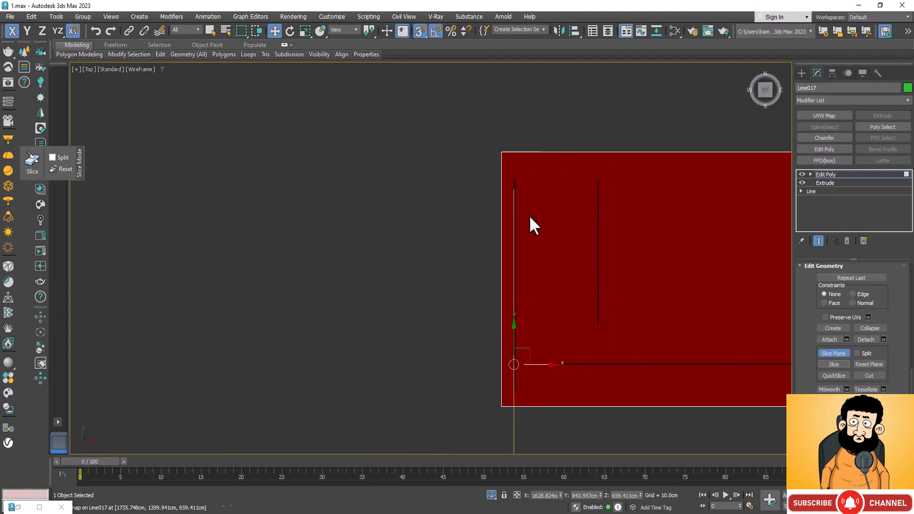
pyautogui.scroll(5, 514, 184)
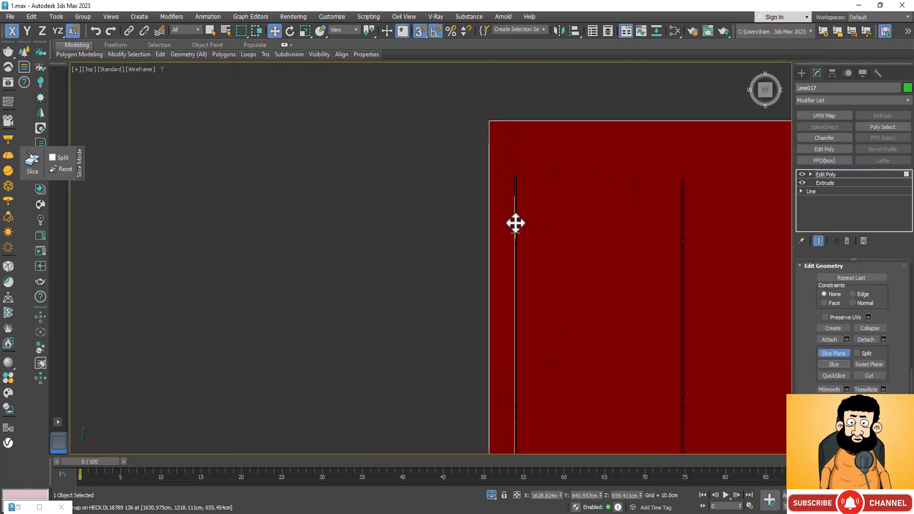
pyautogui.scroll(-5, 513, 220)
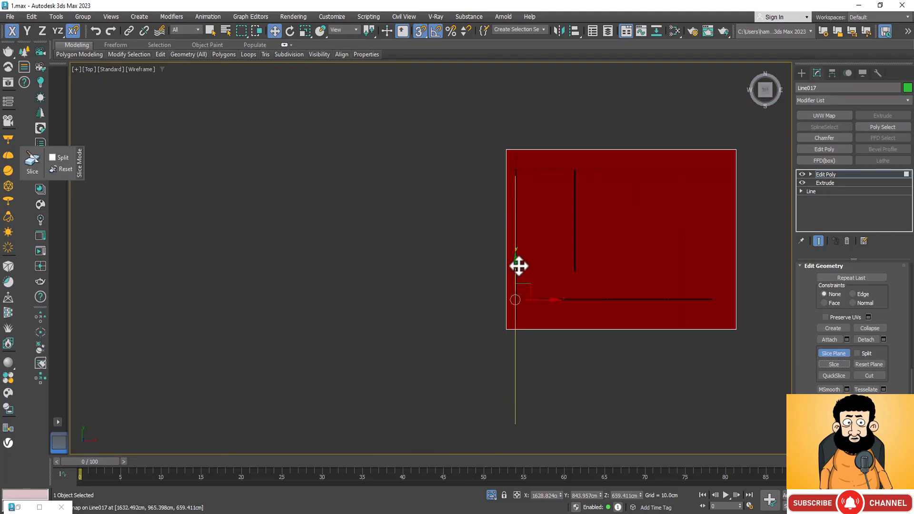
pyautogui.moveTo(517, 268); pyautogui.dragTo(518, 254)
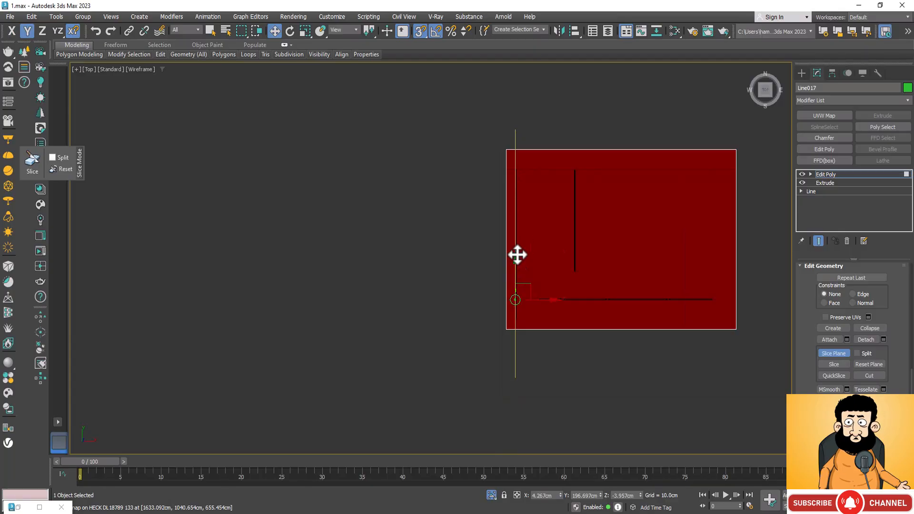
pyautogui.scroll(8, 486, 153)
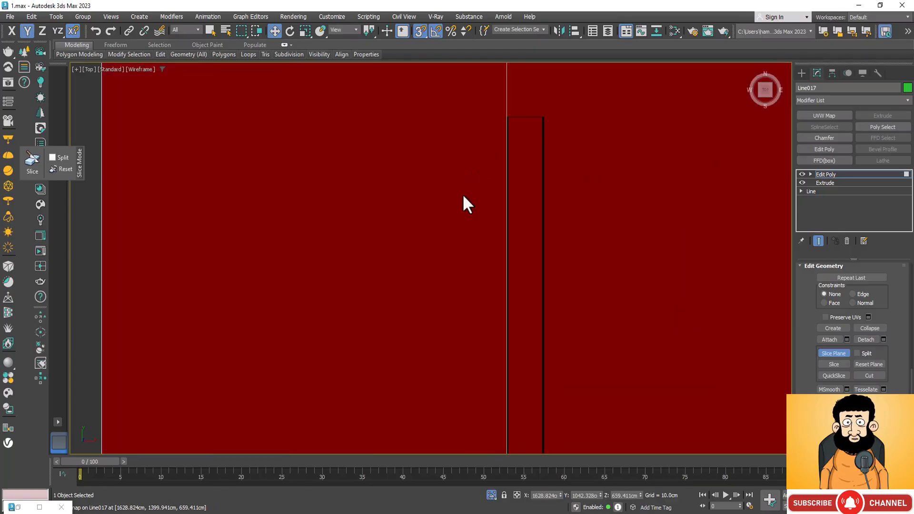
pyautogui.scroll(4, 519, 110)
pyautogui.scroll(3, 476, 102)
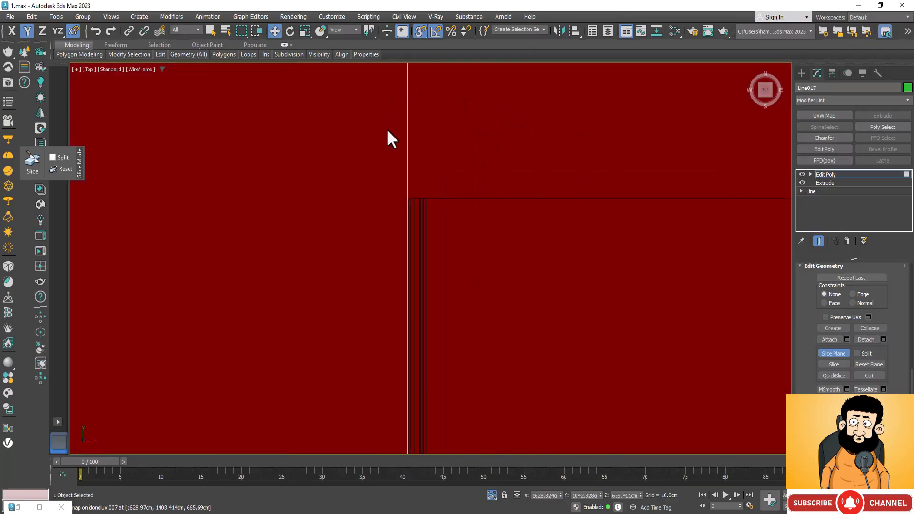
pyautogui.click(844, 363)
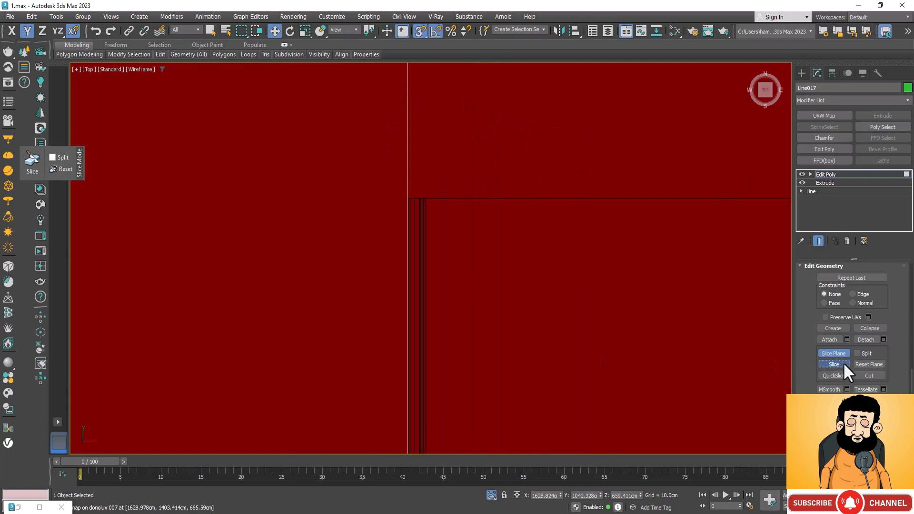
# Move the slice plane along X to the -X edge of the shorter crosswise track and slice the underside there.
pyautogui.scroll(-2, 507, 198)
pyautogui.scroll(-3, 495, 164)
pyautogui.scroll(-5, 490, 167)
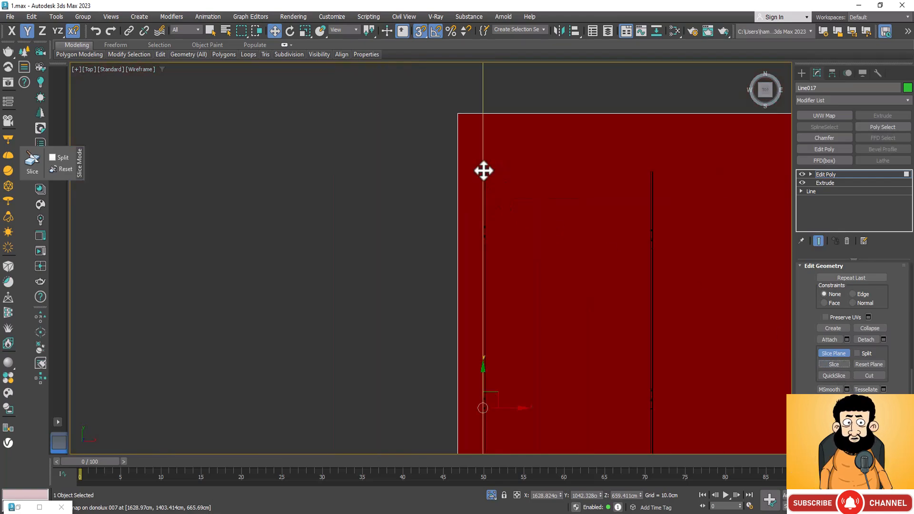
pyautogui.scroll(-4, 478, 205)
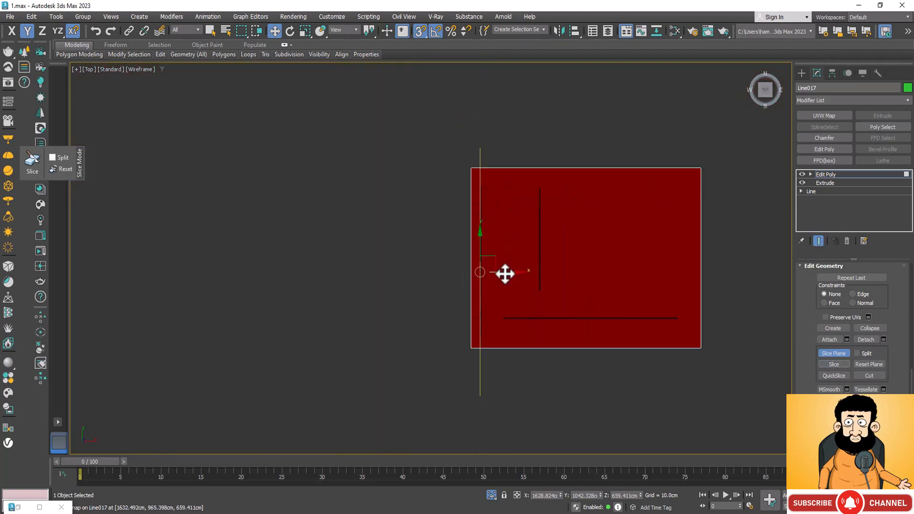
pyautogui.press('F5')
pyautogui.moveTo(505, 274); pyautogui.dragTo(536, 279)
pyautogui.scroll(5, 536, 281)
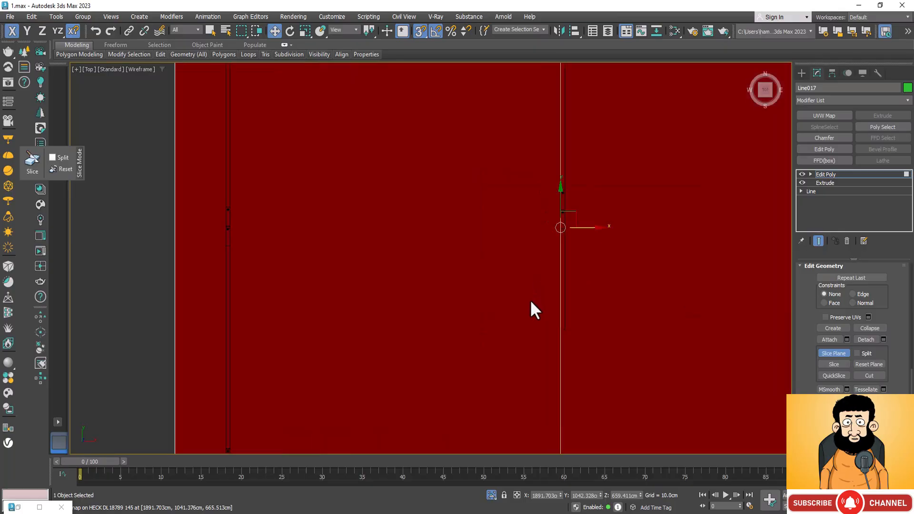
pyautogui.scroll(5, 561, 328)
pyautogui.scroll(4, 618, 381)
pyautogui.scroll(6, 437, 213)
pyautogui.scroll(5, 455, 250)
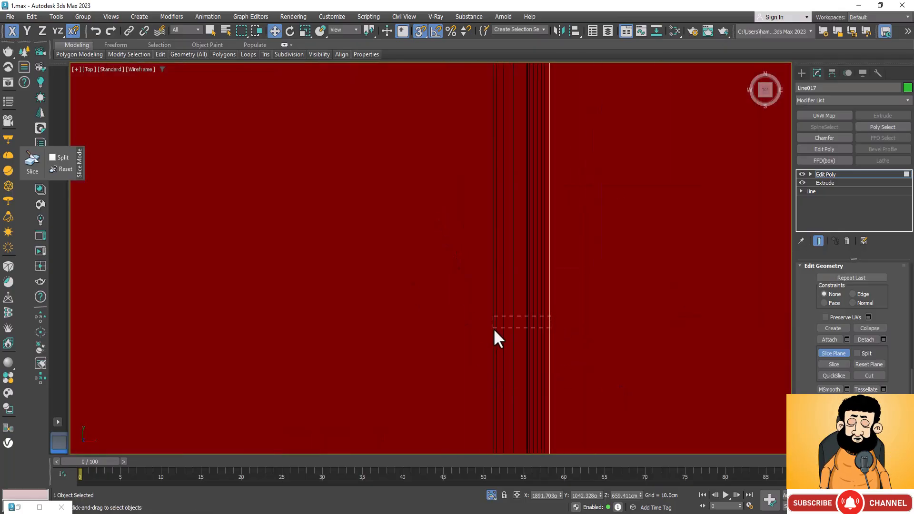
pyautogui.moveTo(501, 346); pyautogui.dragTo(493, 345)
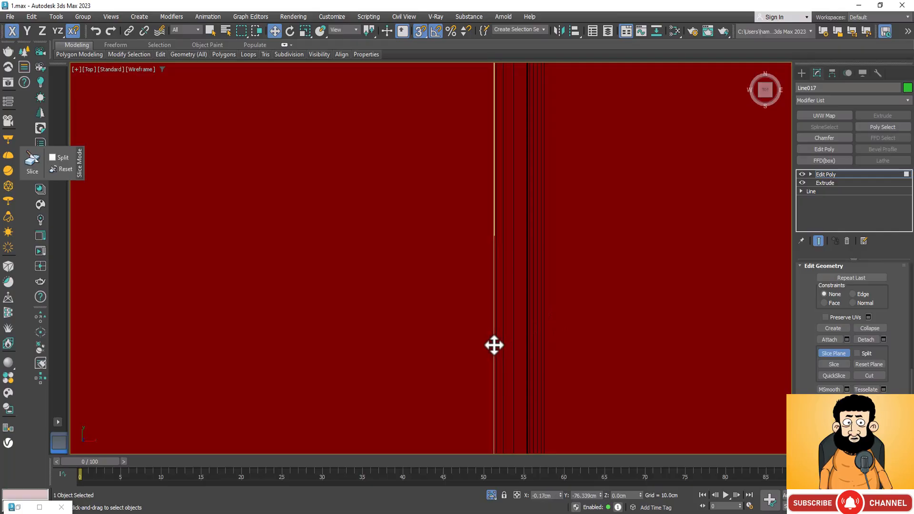
pyautogui.scroll(-5, 516, 247)
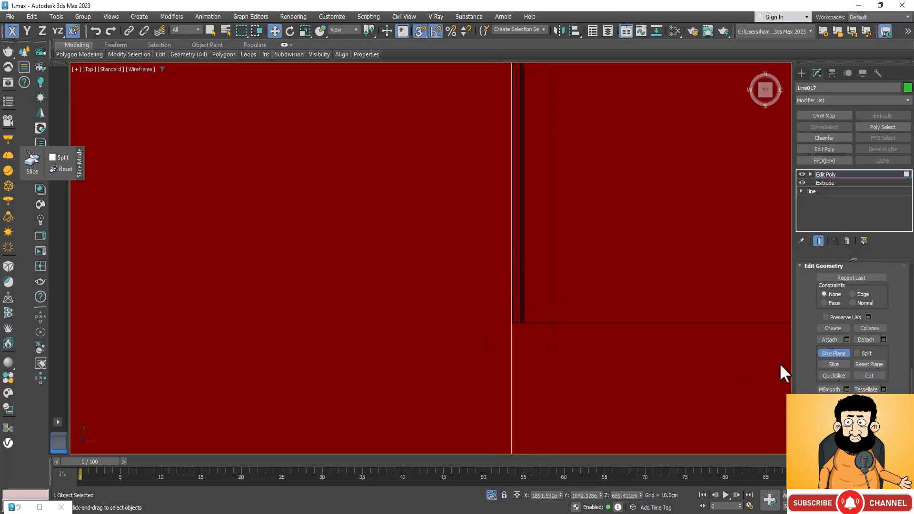
pyautogui.click(838, 365)
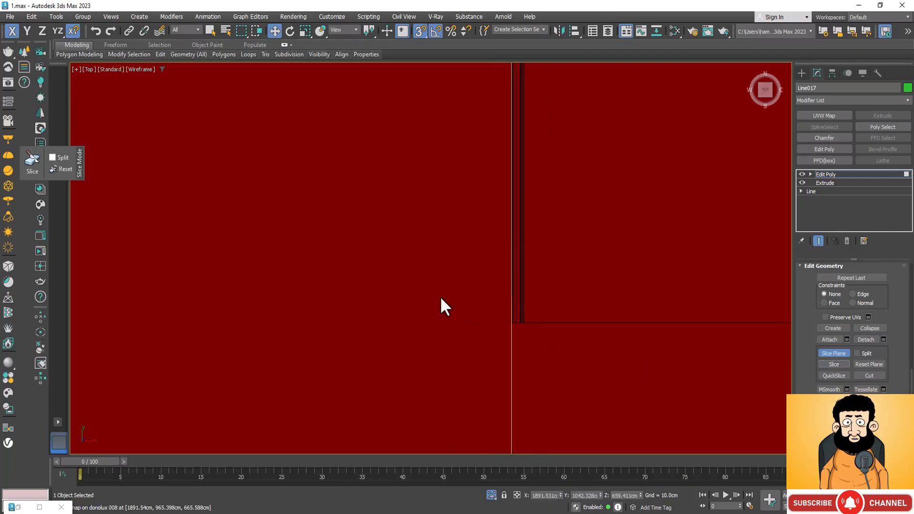
# Snap the slice plane along X to the +X edge of the shorter crosswise track and slice the underside.
pyautogui.scroll(-5, 429, 300)
pyautogui.moveTo(446, 314); pyautogui.dragTo(499, 282)
pyautogui.scroll(8, 500, 282)
pyautogui.scroll(4, 449, 428)
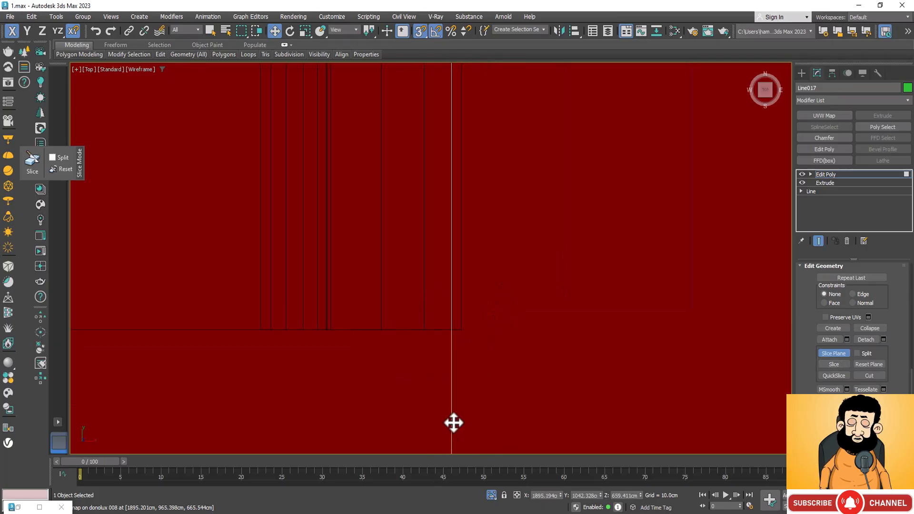
pyautogui.moveTo(450, 364); pyautogui.dragTo(464, 331)
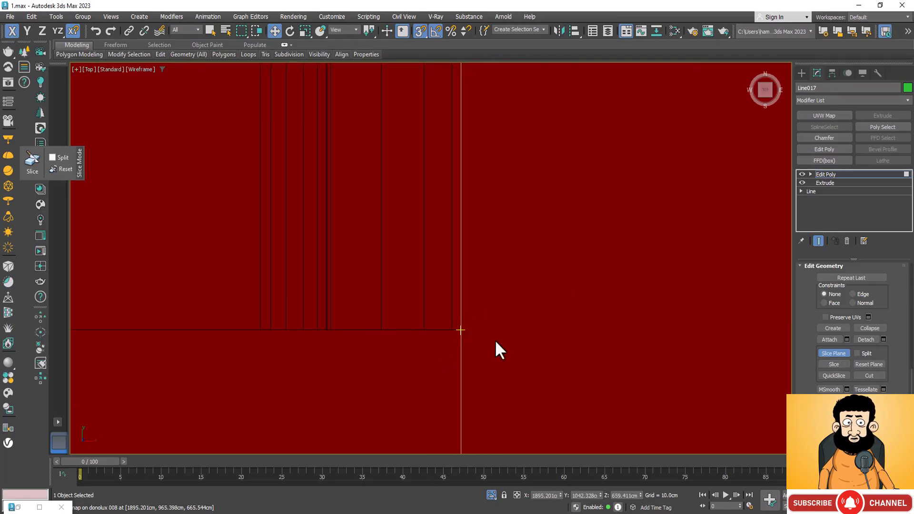
pyautogui.click(834, 364)
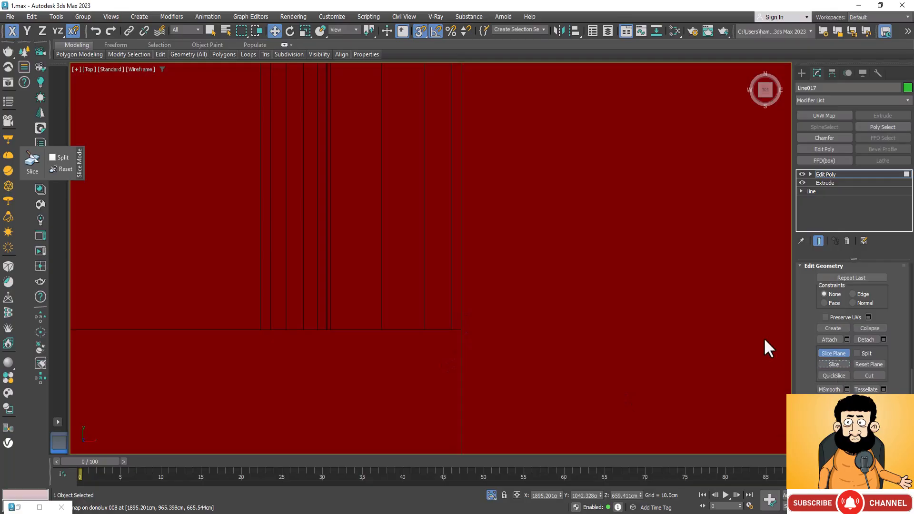
# Leave slice plane mode, orbit below the slab to show its sliced underside, and activate the Move tool.
pyautogui.scroll(-2, 531, 257)
pyautogui.scroll(-10, 522, 251)
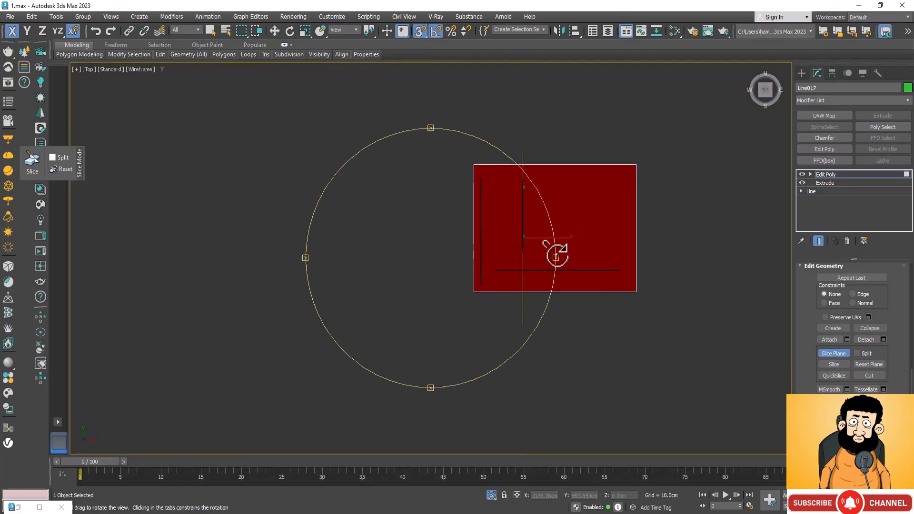
pyautogui.keyDown('alt'); pyautogui.moveTo(555, 249); pyautogui.dragTo(510, 216, button='middle'); pyautogui.keyUp('alt')
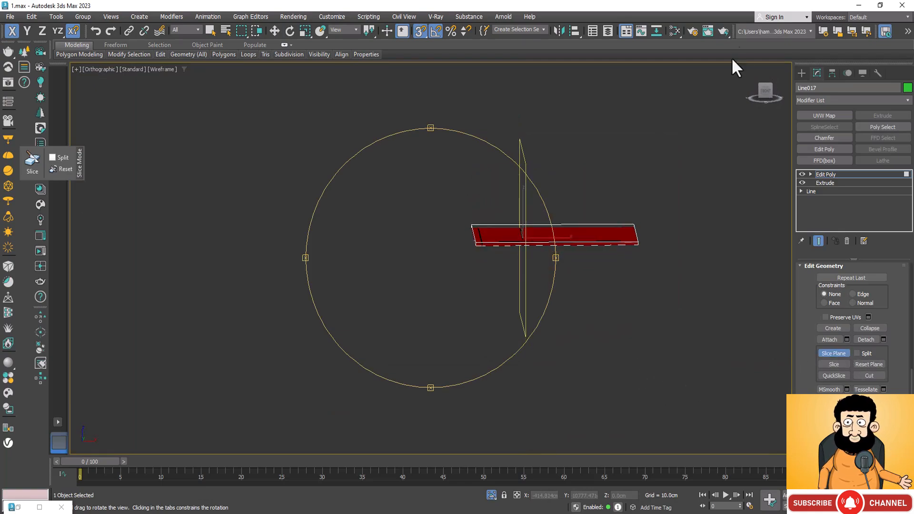
pyautogui.click(828, 352)
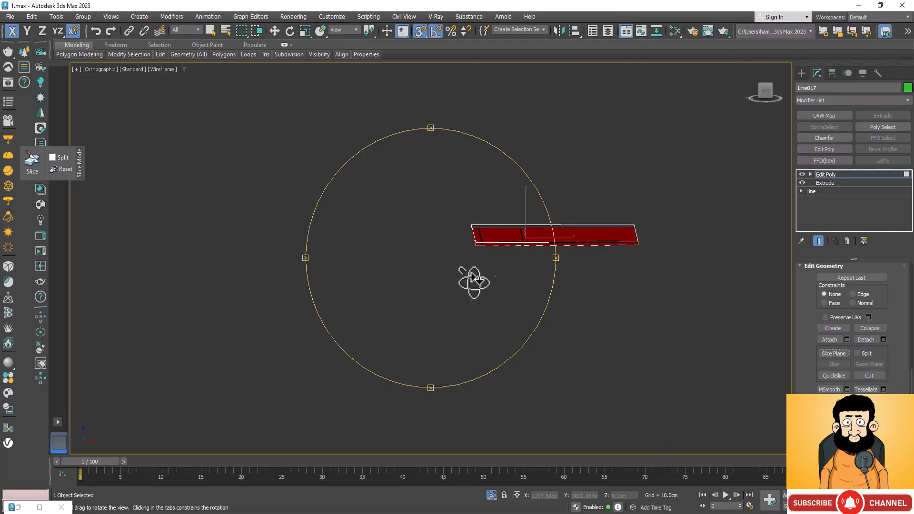
pyautogui.moveTo(473, 280); pyautogui.dragTo(487, 265)
pyautogui.moveTo(528, 198); pyautogui.dragTo(530, 228)
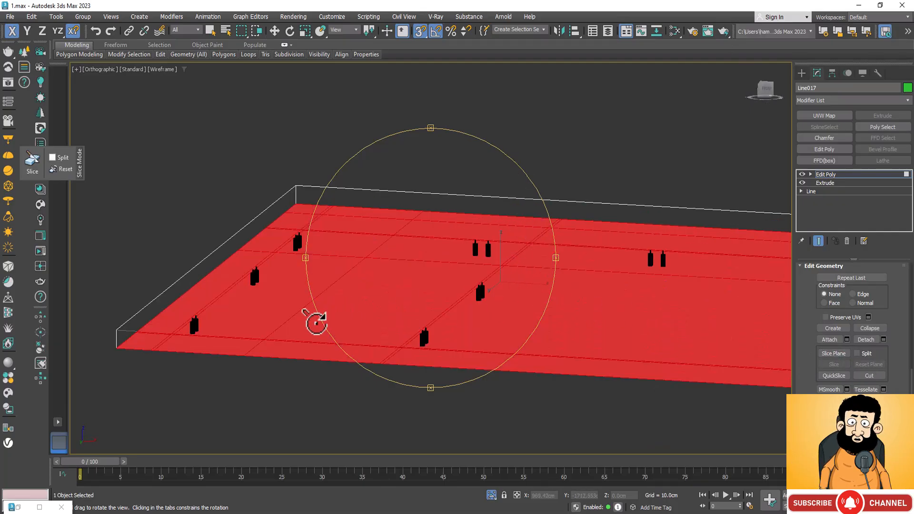
pyautogui.scroll(5, 178, 321)
pyautogui.scroll(-4, 456, 341)
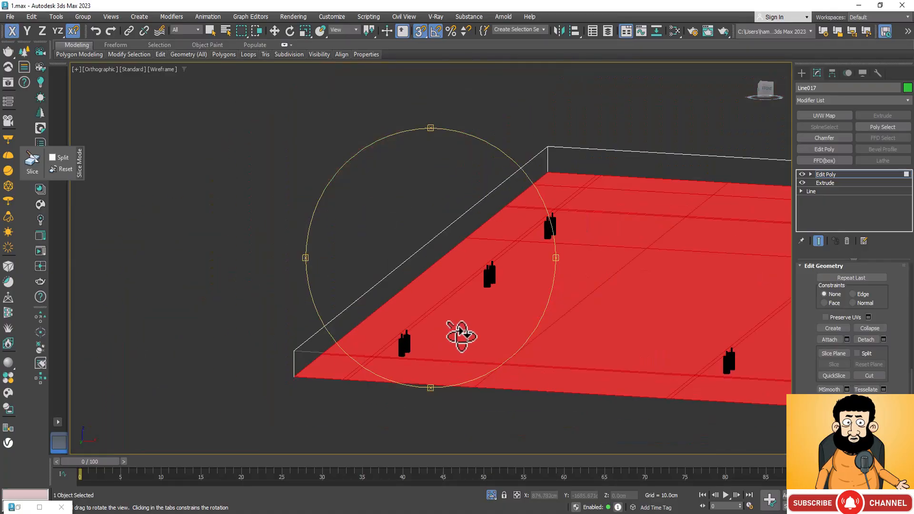
pyautogui.press('w')
pyautogui.scroll(3, 388, 365)
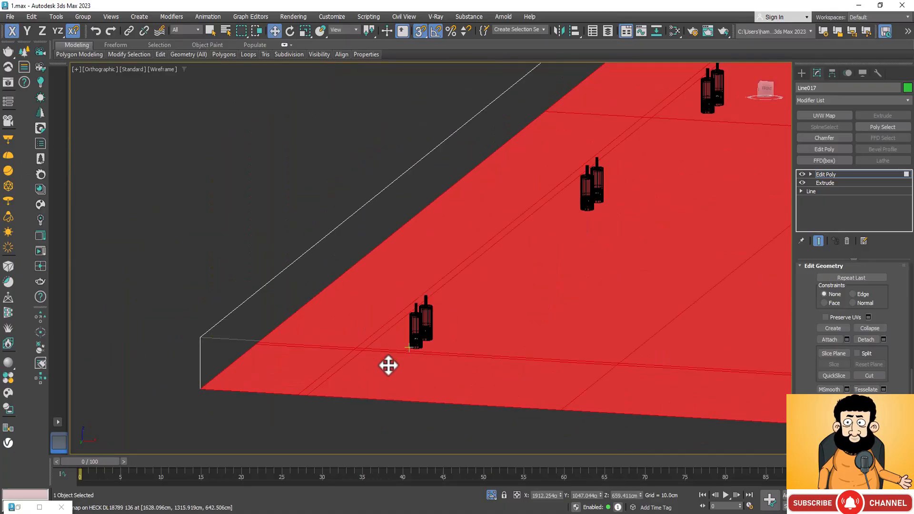
pyautogui.click(383, 331)
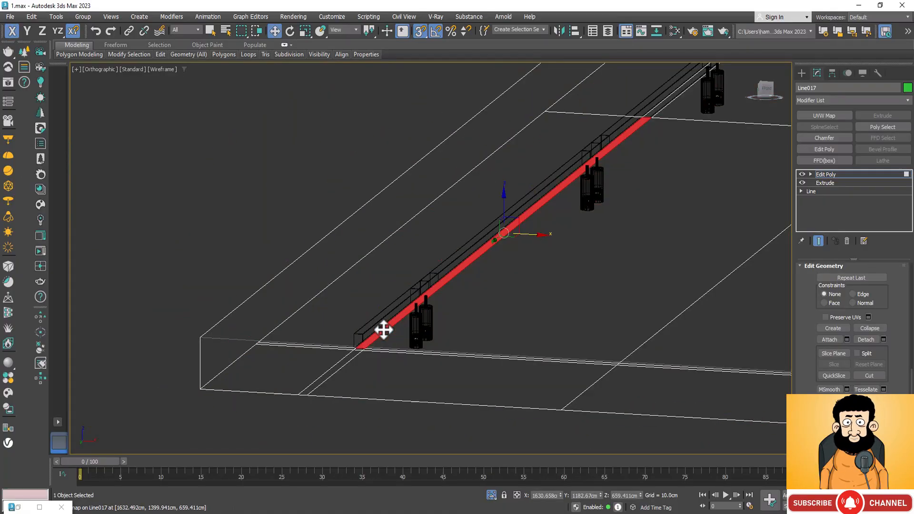
pyautogui.scroll(-3, 384, 330)
pyautogui.scroll(3, 554, 191)
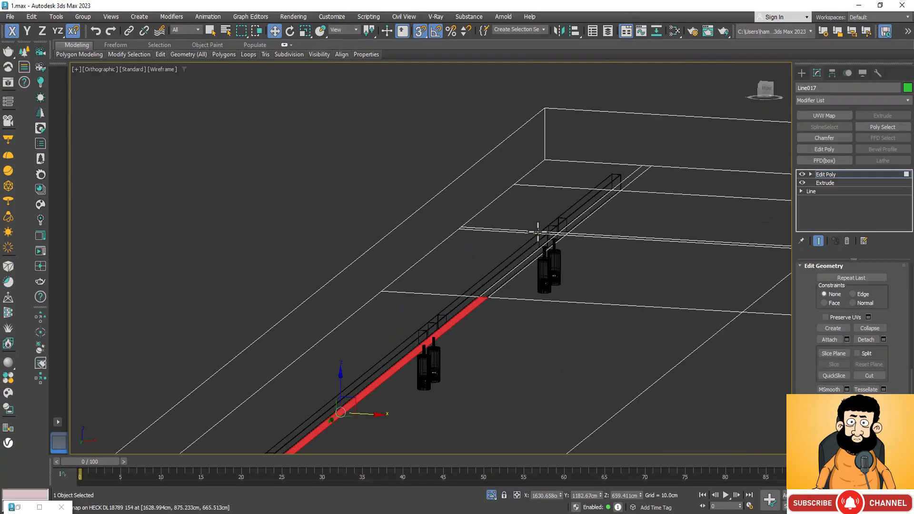
pyautogui.click(538, 232)
pyautogui.rightClick(538, 232)
pyautogui.click(511, 335)
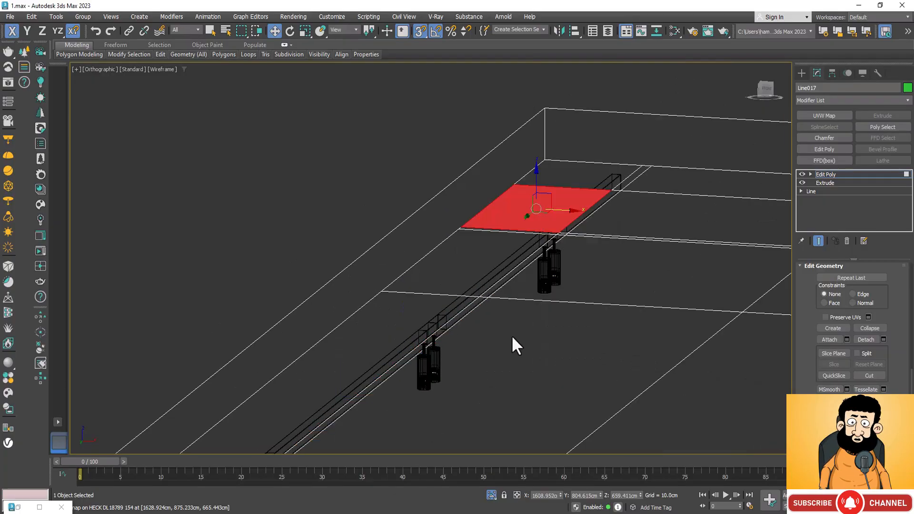
# Select all narrow polygons under the longer crosswise track and raise them about 6.1 cm along Z to the top of the track housing.
pyautogui.scroll(-4, 580, 214)
pyautogui.scroll(2, 423, 352)
pyautogui.scroll(2, 423, 352)
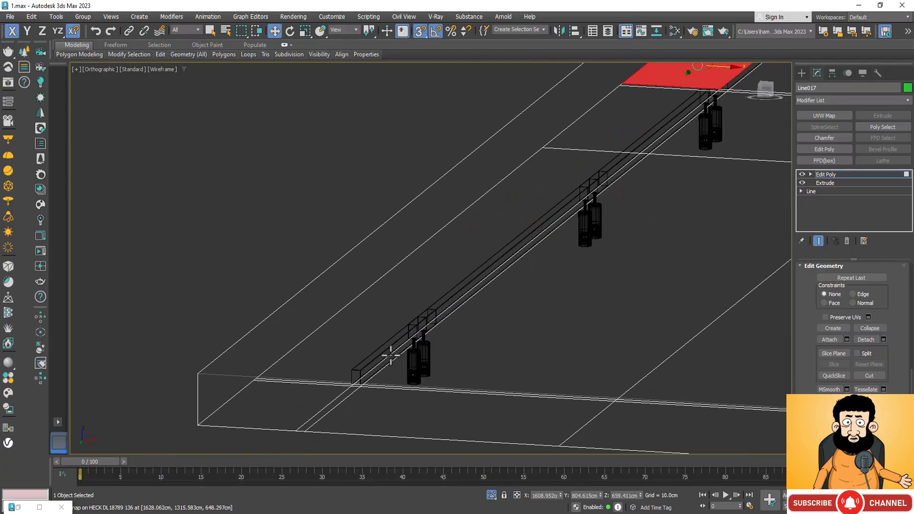
pyautogui.click(392, 360)
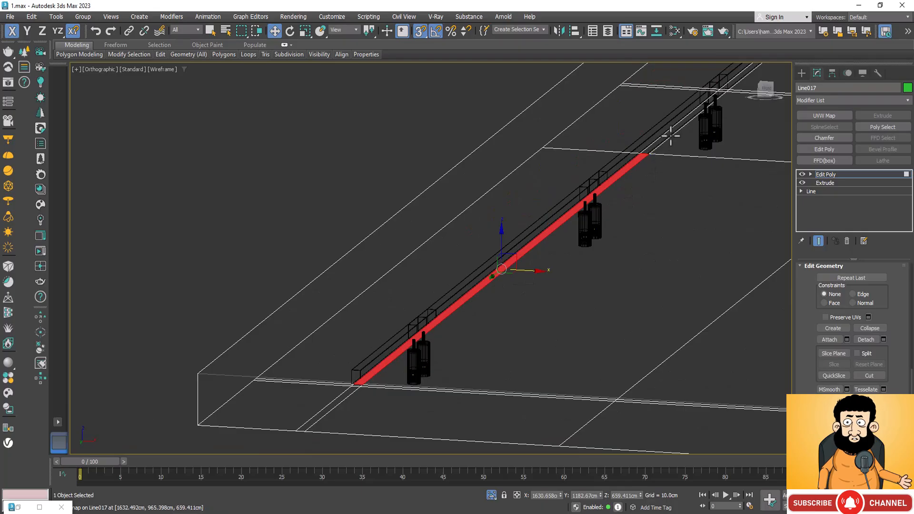
pyautogui.scroll(-3, 587, 291)
pyautogui.scroll(3, 670, 173)
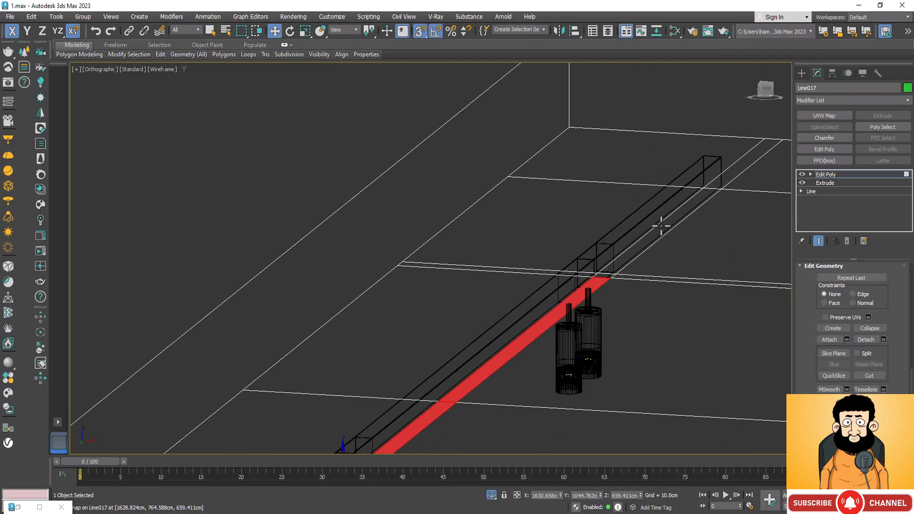
pyautogui.keyDown('ctrl'); pyautogui.click(659, 227); pyautogui.keyUp('ctrl')
pyautogui.scroll(-3, 666, 153)
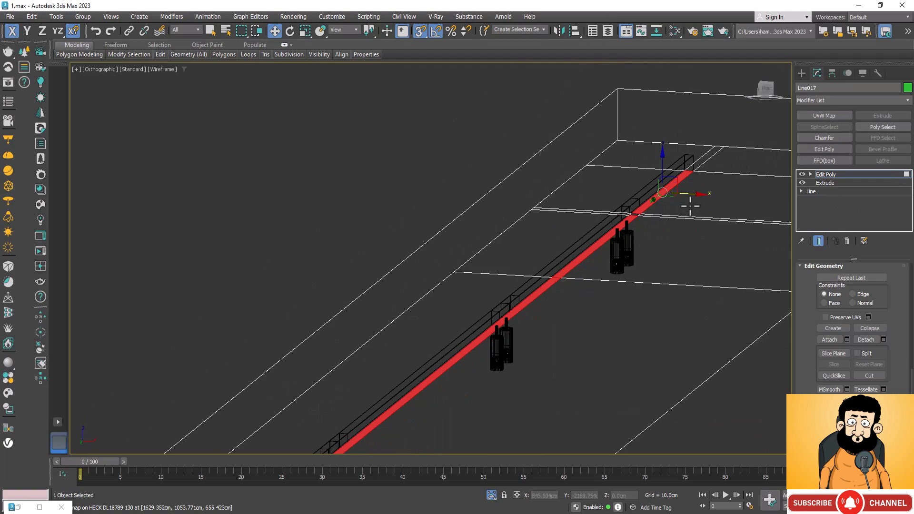
pyautogui.moveTo(662, 164); pyautogui.dragTo(681, 156)
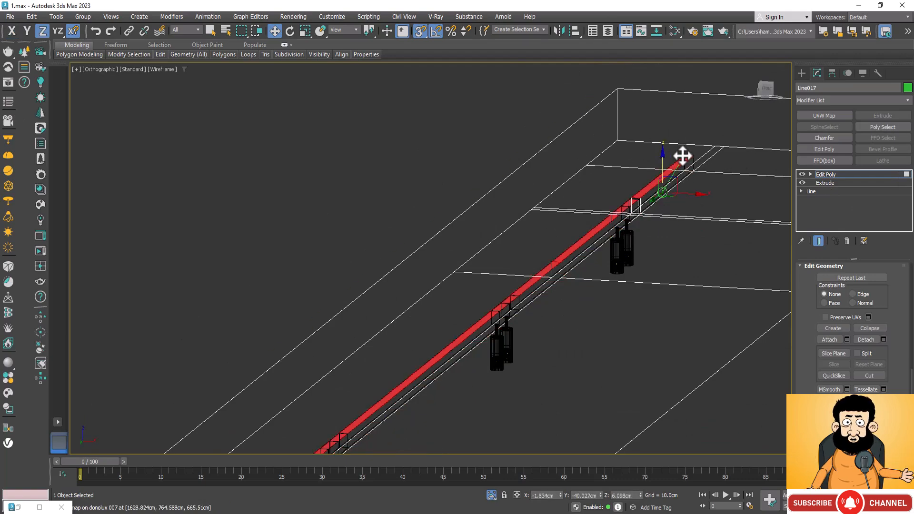
# Select the narrow polygon under the shorter crosswise track and raise it along Z to the top of the track housing.
pyautogui.scroll(-5, 684, 157)
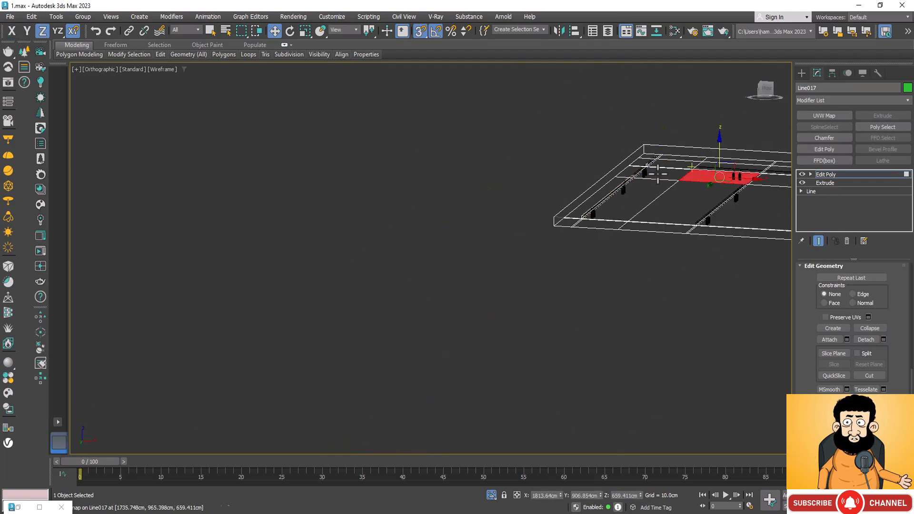
pyautogui.moveTo(693, 174); pyautogui.dragTo(632, 217, button='middle')
pyautogui.scroll(4, 669, 184)
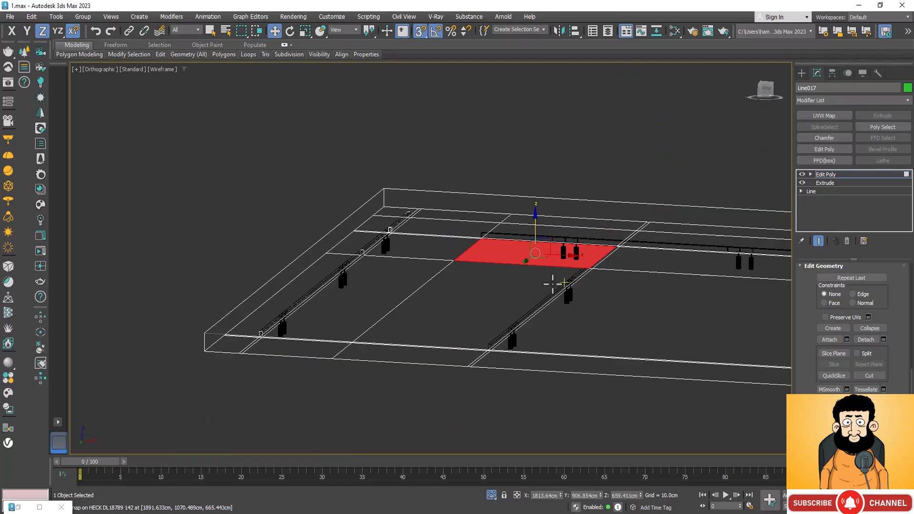
pyautogui.scroll(4, 503, 333)
pyautogui.scroll(4, 502, 333)
pyautogui.click(521, 377)
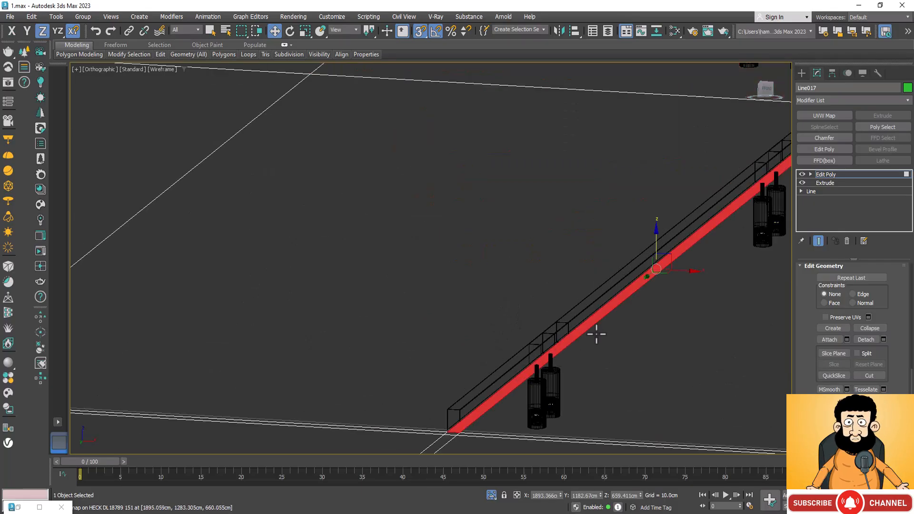
pyautogui.scroll(-6, 597, 334)
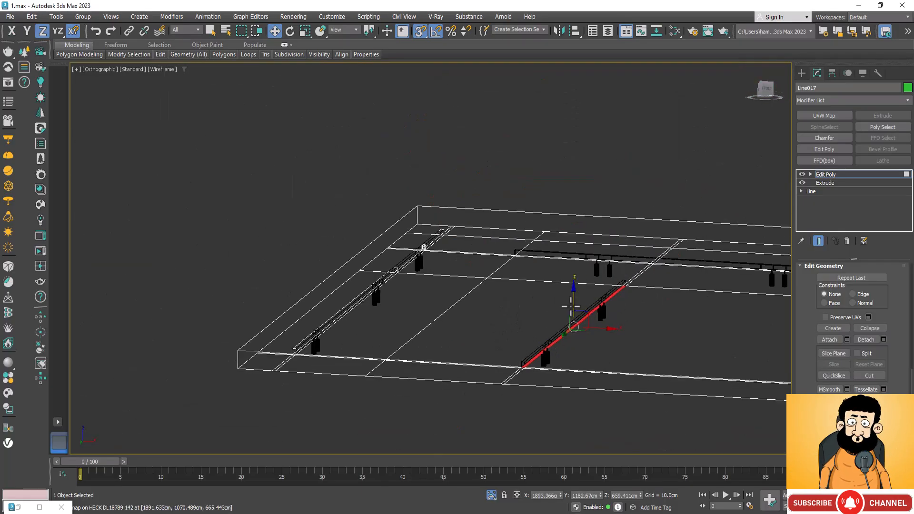
pyautogui.scroll(4, 571, 306)
pyautogui.moveTo(579, 334); pyautogui.dragTo(733, 235)
pyautogui.scroll(-5, 530, 232)
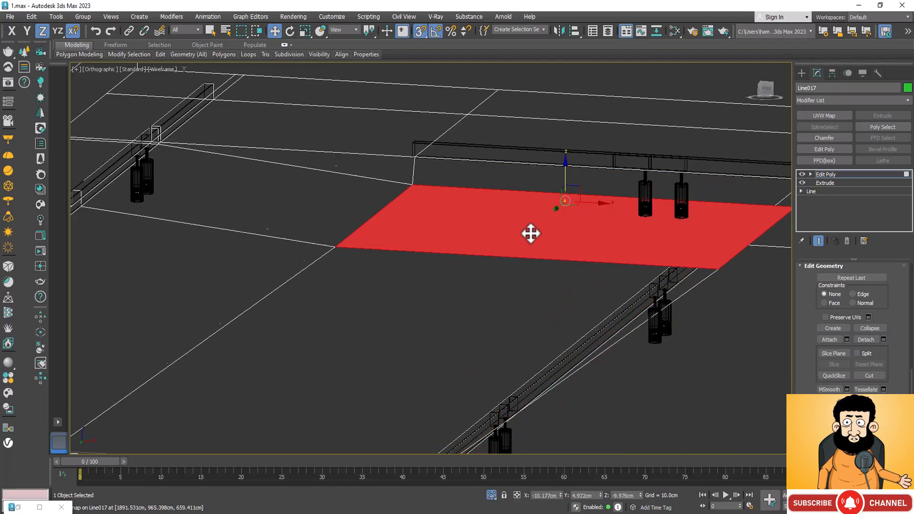
pyautogui.scroll(5, 535, 182)
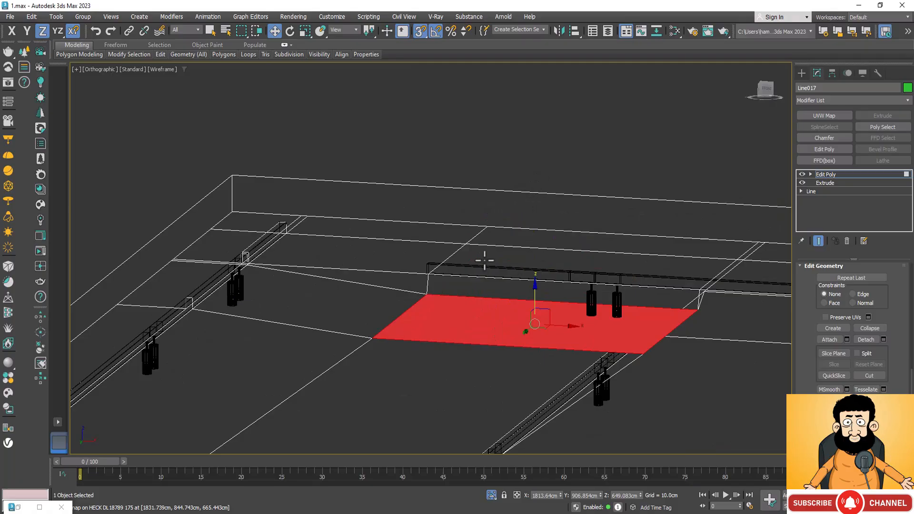
pyautogui.scroll(-3, 433, 248)
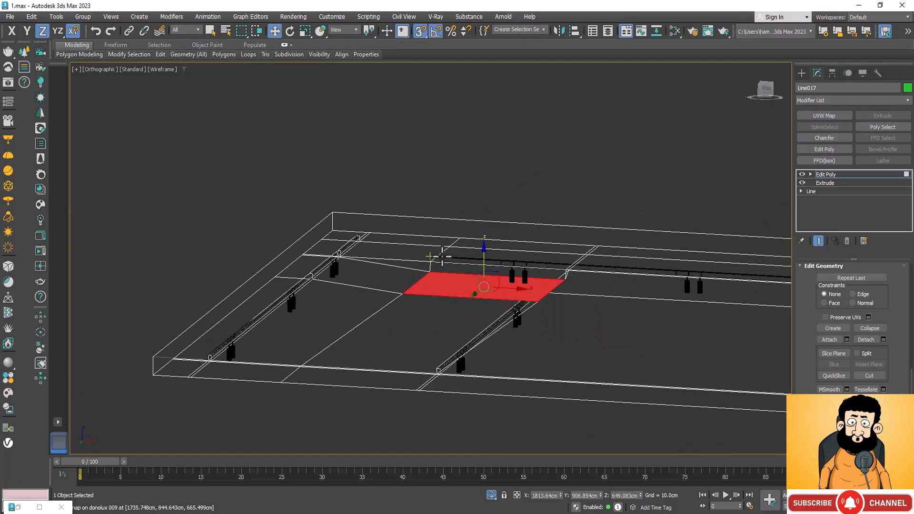
pyautogui.moveTo(450, 259); pyautogui.dragTo(451, 259)
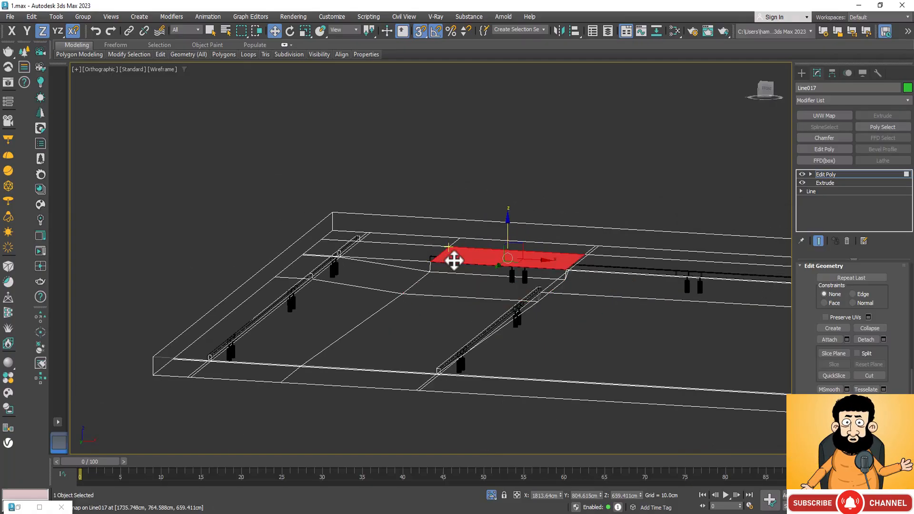
pyautogui.click(437, 281)
pyautogui.press('z')
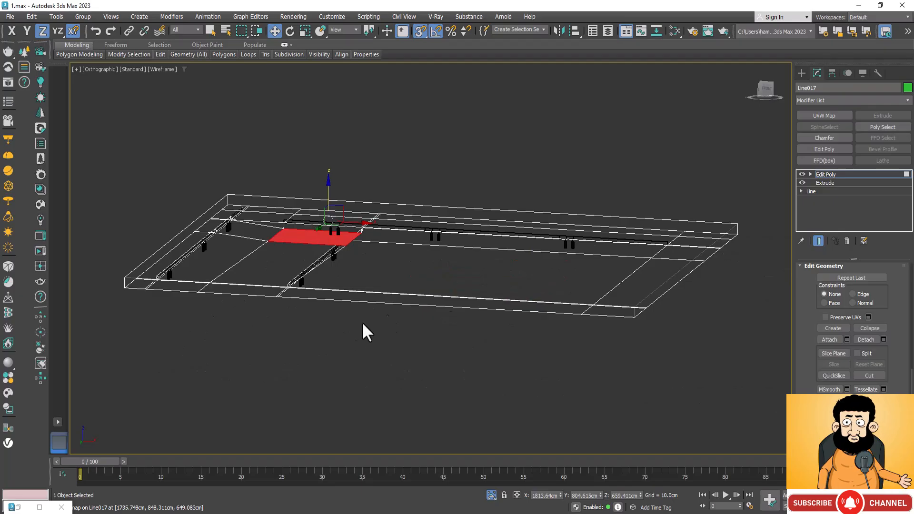
pyautogui.scroll(-3, 428, 280)
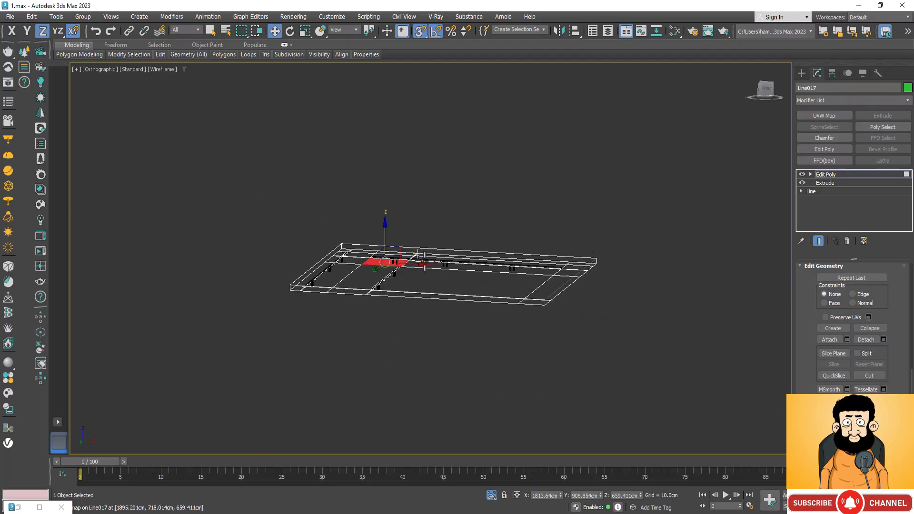
pyautogui.scroll(4, 400, 262)
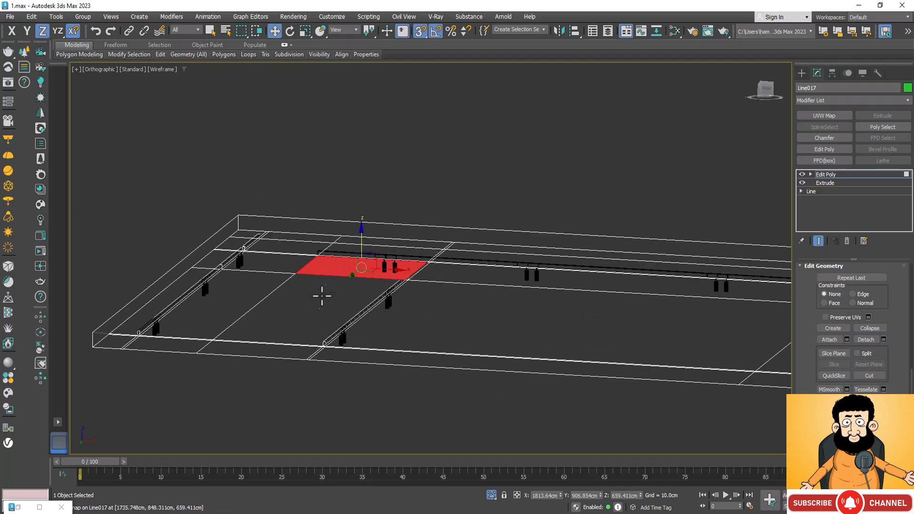
# Select the narrow polygons running the full length of the lengthwise track, on both sides of the crossing strip.
pyautogui.press('2')
pyautogui.scroll(3, 305, 301)
pyautogui.click(293, 307)
pyautogui.scroll(-1, 291, 314)
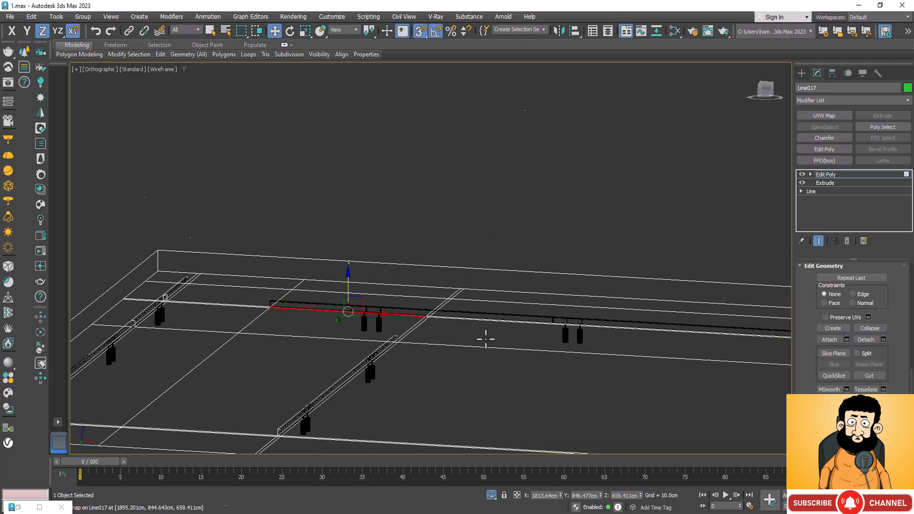
pyautogui.keyDown('alt'); pyautogui.moveTo(485, 339); pyautogui.dragTo(517, 313, button='middle'); pyautogui.keyUp('alt')
pyautogui.scroll(3, 518, 312)
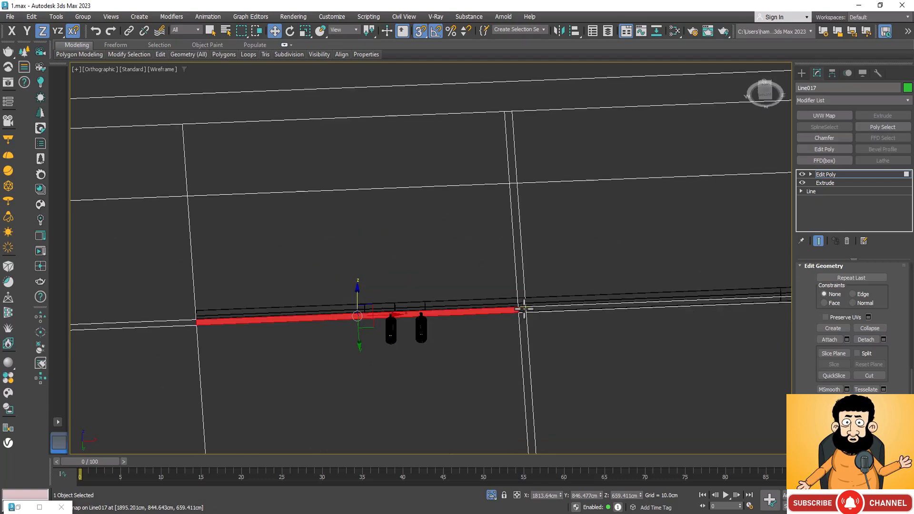
pyautogui.keyDown('ctrl'); pyautogui.click(556, 310); pyautogui.keyUp('ctrl')
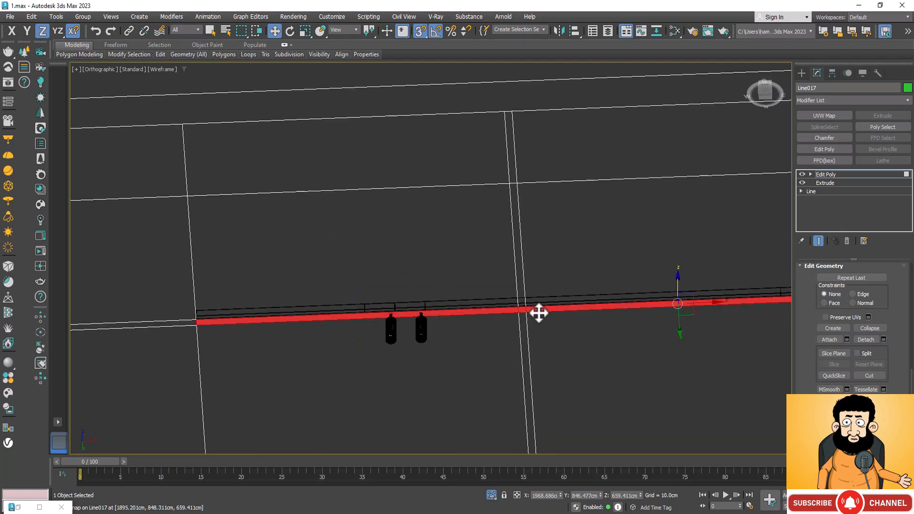
pyautogui.scroll(-4, 459, 326)
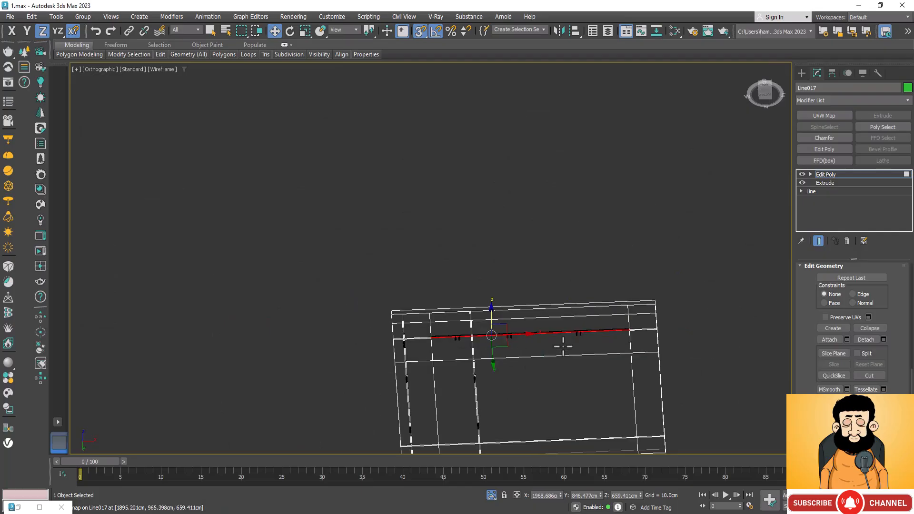
pyautogui.scroll(5, 618, 322)
pyautogui.scroll(-2, 653, 341)
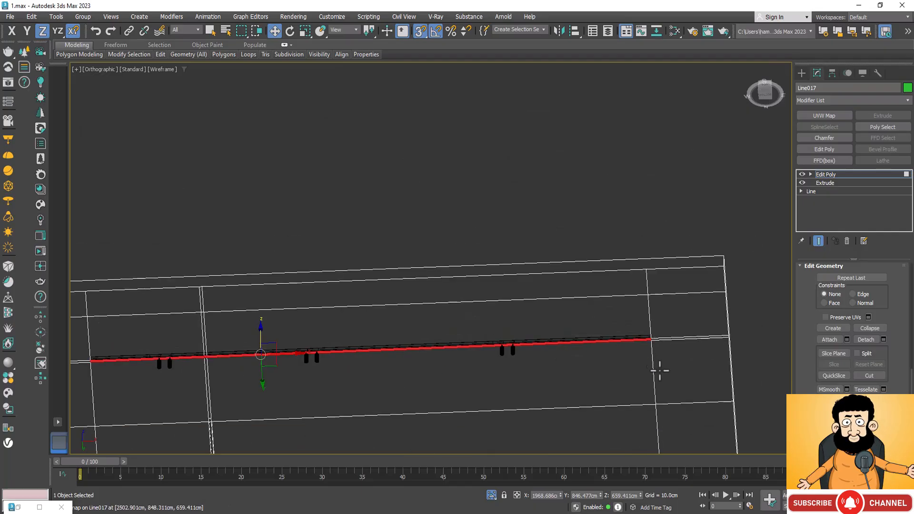
pyautogui.hotkey('ctrl', 'r')
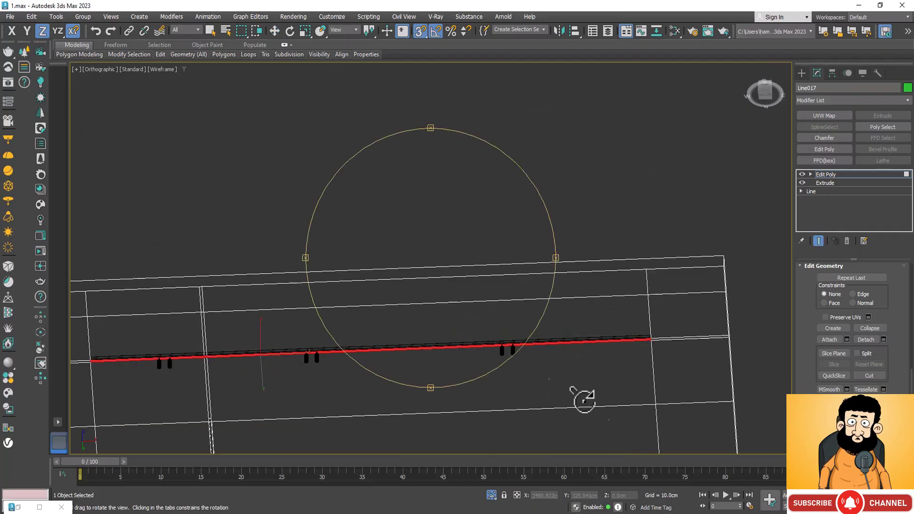
pyautogui.moveTo(476, 340); pyautogui.dragTo(462, 374)
pyautogui.press('Escape')
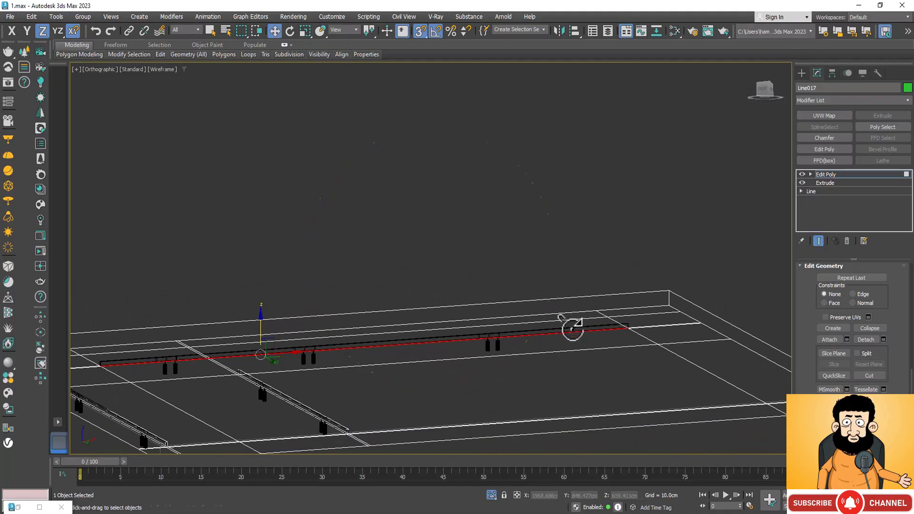
# Switch the viewport shading to Clay and clear the polygon selection on the slab.
pyautogui.scroll(2, 628, 326)
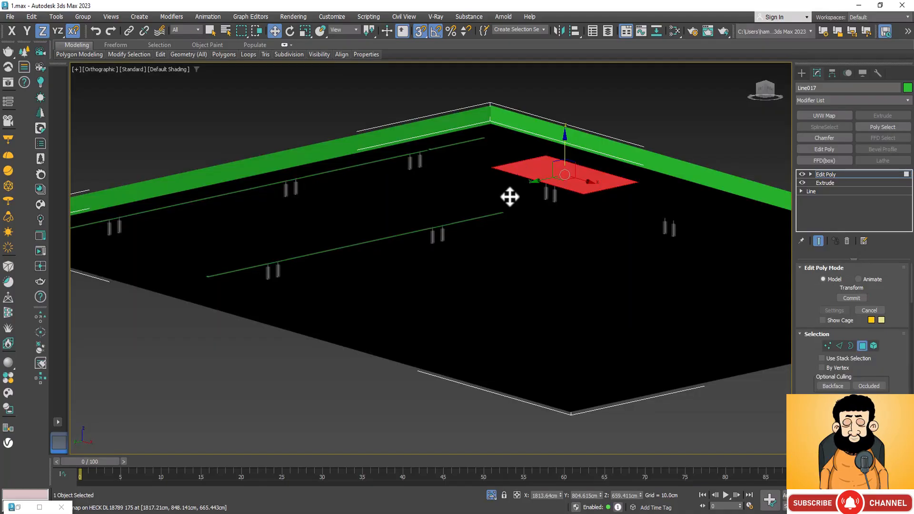
pyautogui.click(174, 69)
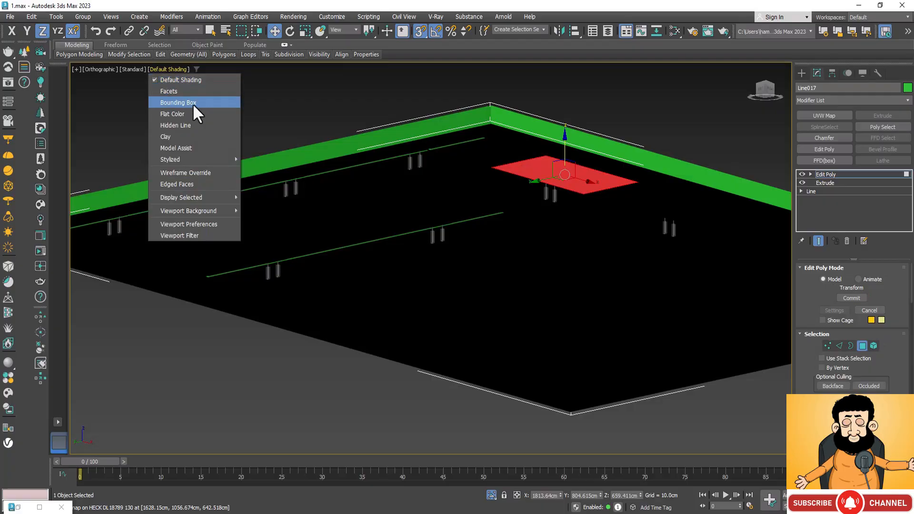
pyautogui.click(198, 136)
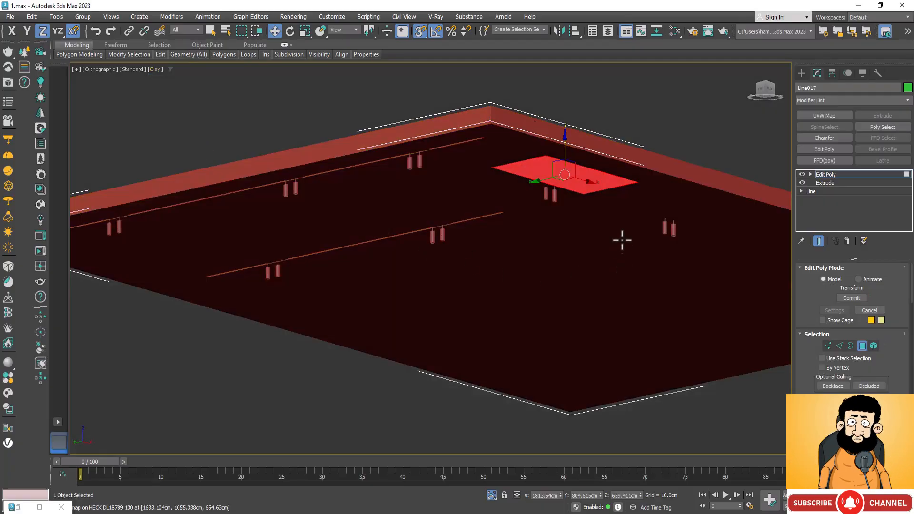
pyautogui.scroll(5, 582, 195)
pyautogui.scroll(-6, 571, 219)
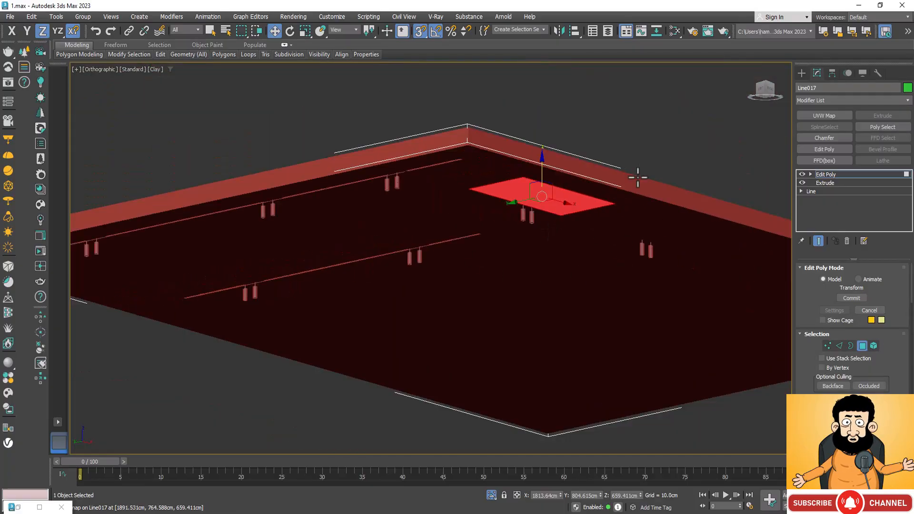
pyautogui.click(609, 209)
# Examine the recessed grooves of the two crosswise tracks up close from below the slab, including their ends and the spots beside the lights.
pyautogui.scroll(8, 442, 182)
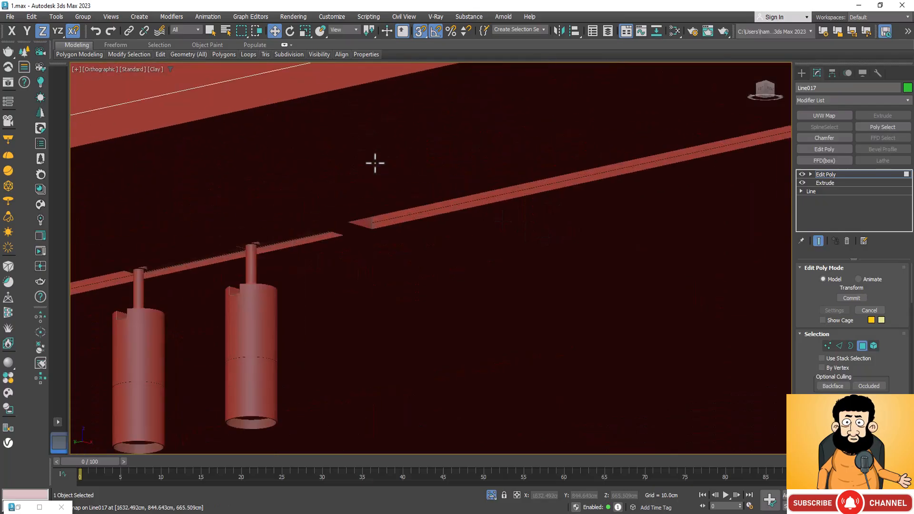
pyautogui.scroll(-8, 430, 206)
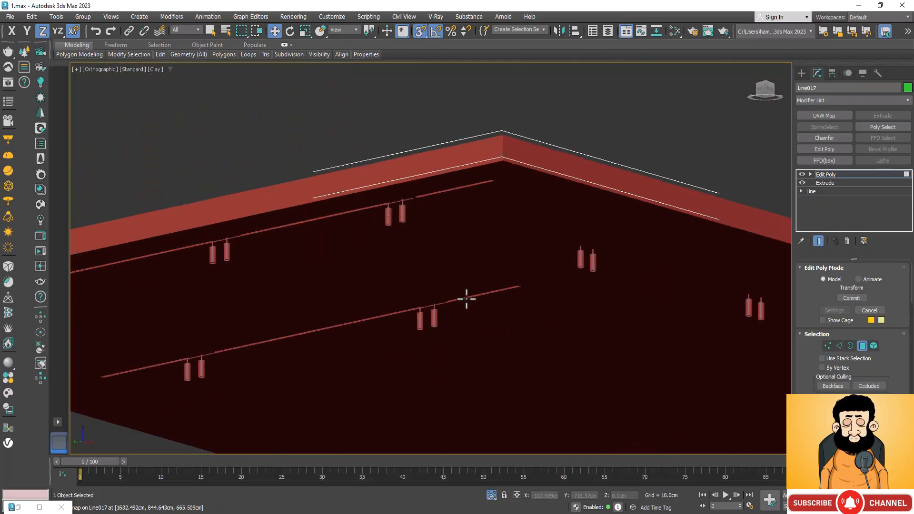
pyautogui.scroll(8, 465, 298)
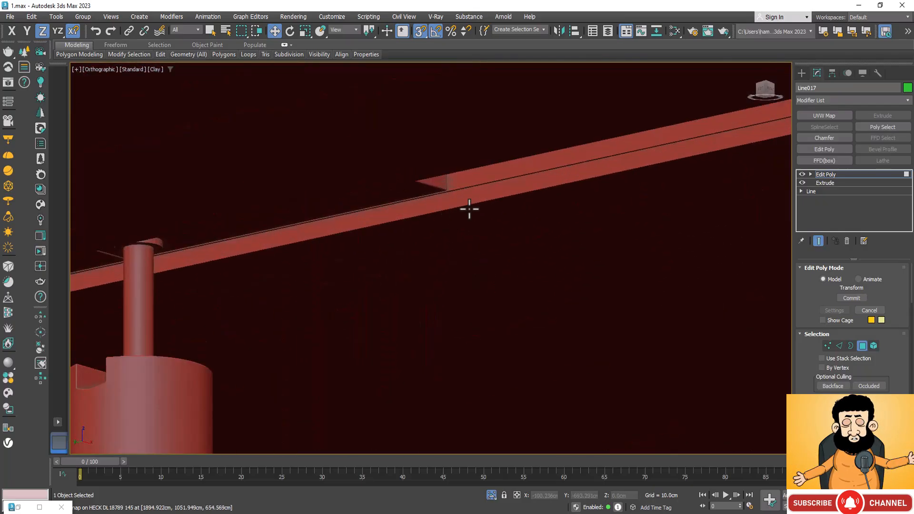
pyautogui.scroll(-6, 495, 205)
pyautogui.scroll(5, 378, 228)
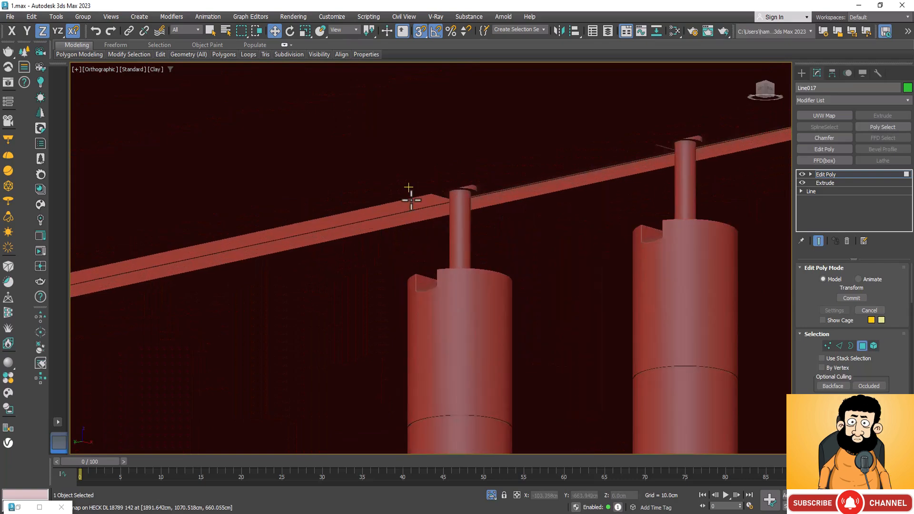
pyautogui.scroll(3, 411, 199)
pyautogui.scroll(-10, 498, 254)
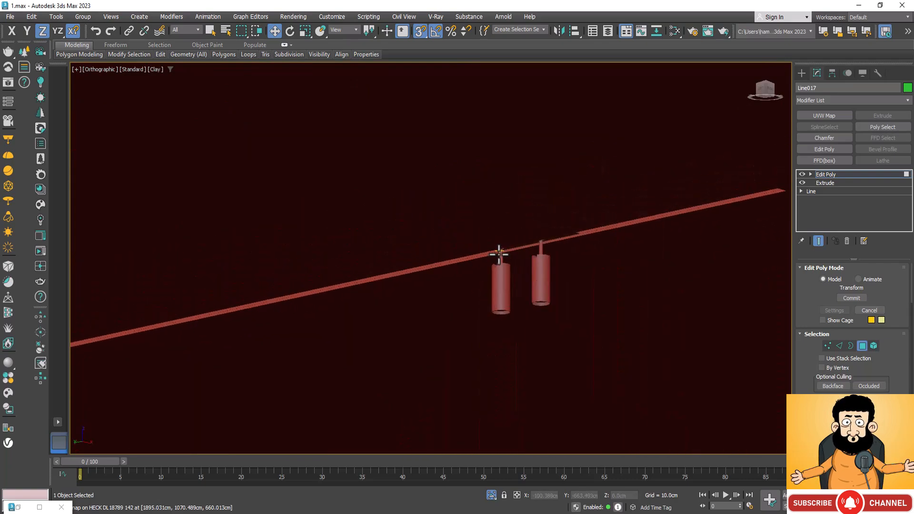
pyautogui.scroll(-8, 470, 313)
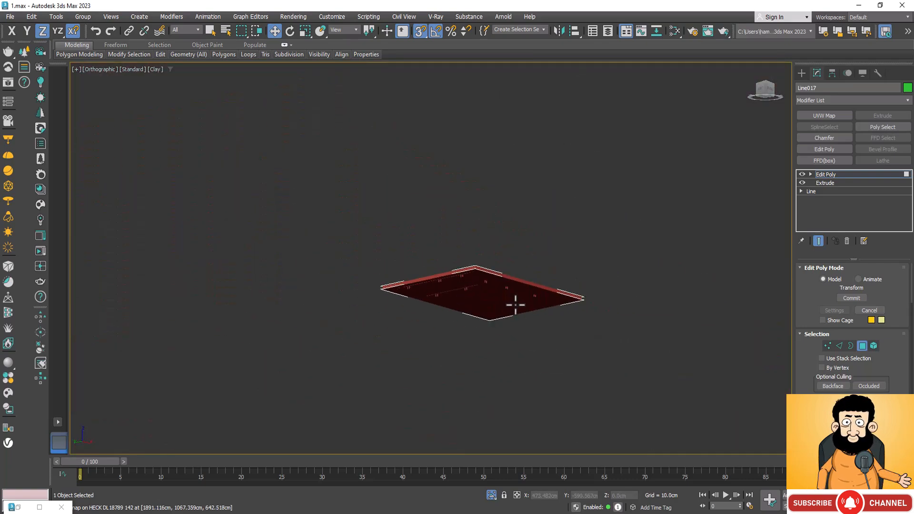
pyautogui.scroll(8, 515, 304)
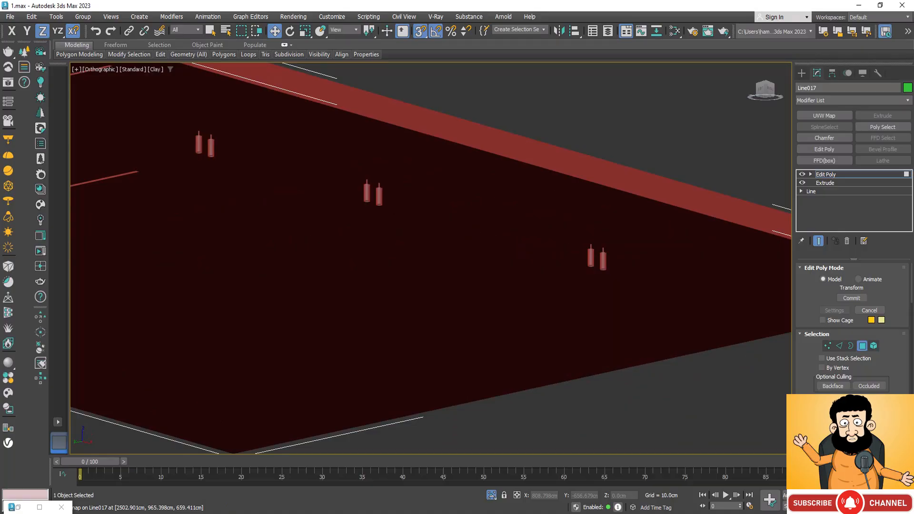
# Examine the groove along the lengthwise track from below, checking the gaps at the spotlights, and view the whole slab from above.
pyautogui.hotkey('ctrl', 'r')
pyautogui.moveTo(465, 326); pyautogui.dragTo(473, 373)
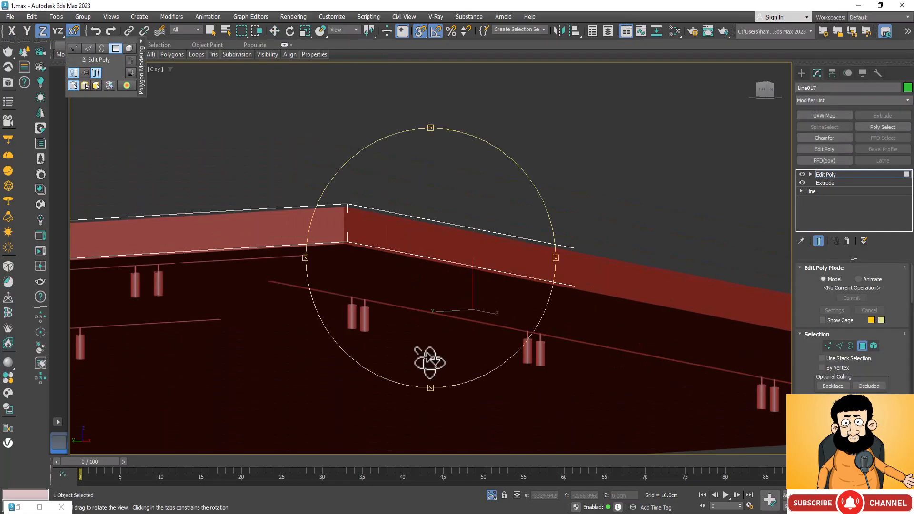
pyautogui.moveTo(429, 360); pyautogui.dragTo(425, 335)
pyautogui.moveTo(288, 187); pyautogui.dragTo(393, 300)
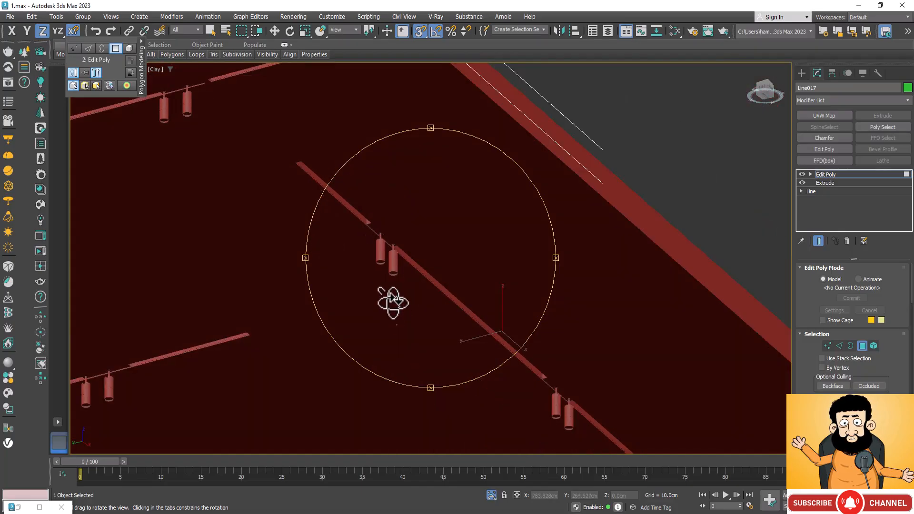
pyautogui.moveTo(363, 237); pyautogui.dragTo(340, 139)
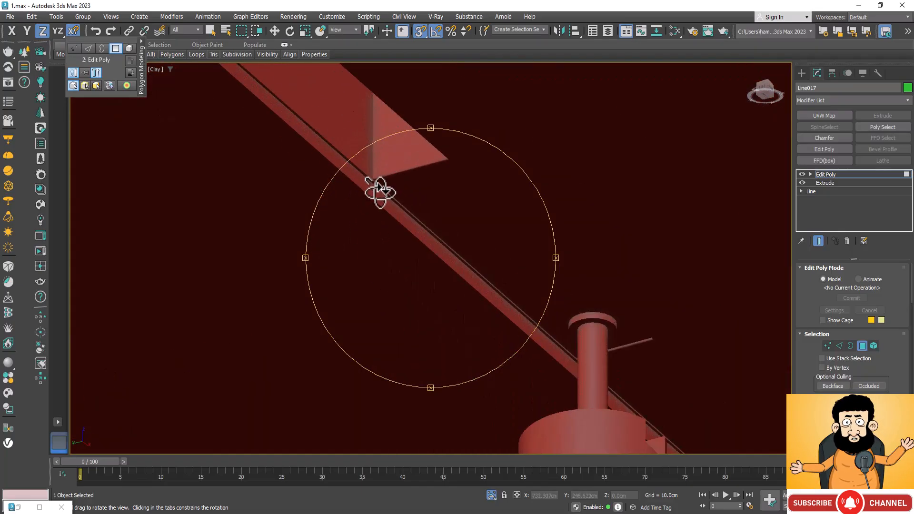
pyautogui.scroll(2, 348, 166)
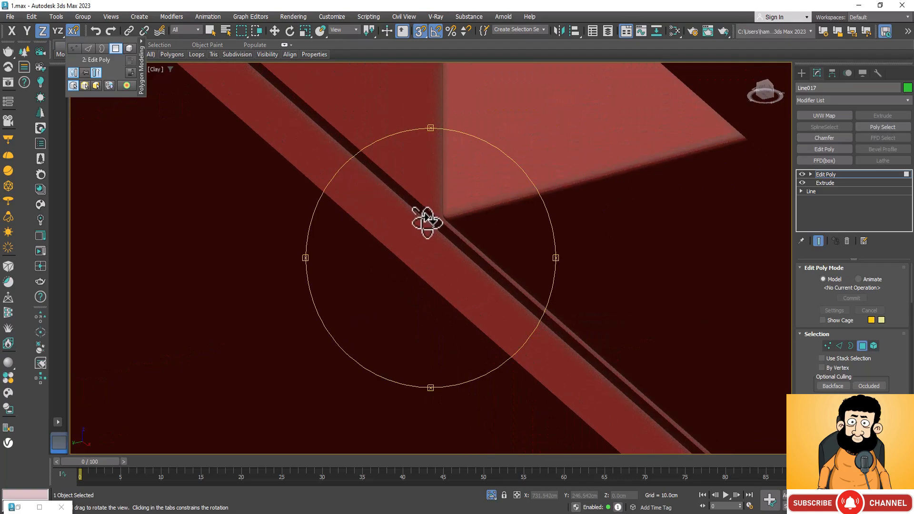
pyautogui.scroll(-2, 384, 190)
pyautogui.scroll(-6, 379, 220)
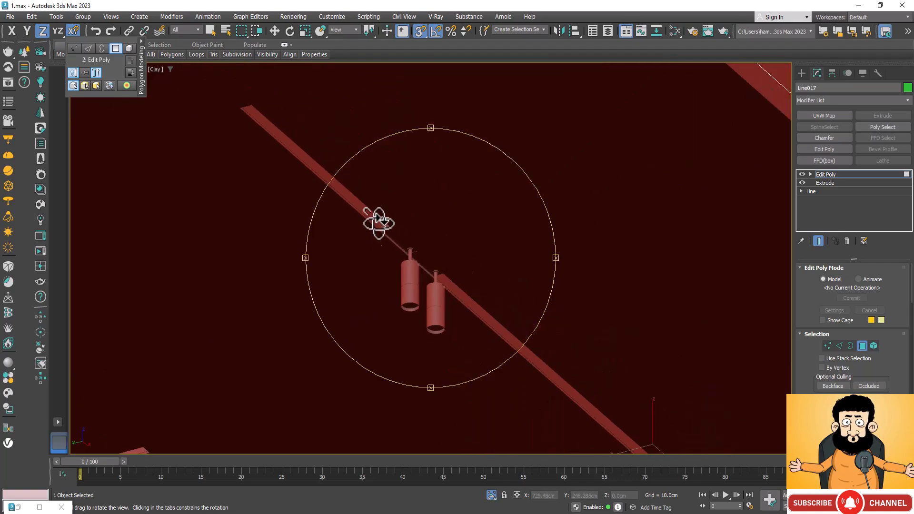
pyautogui.scroll(2, 387, 237)
pyautogui.scroll(2, 388, 225)
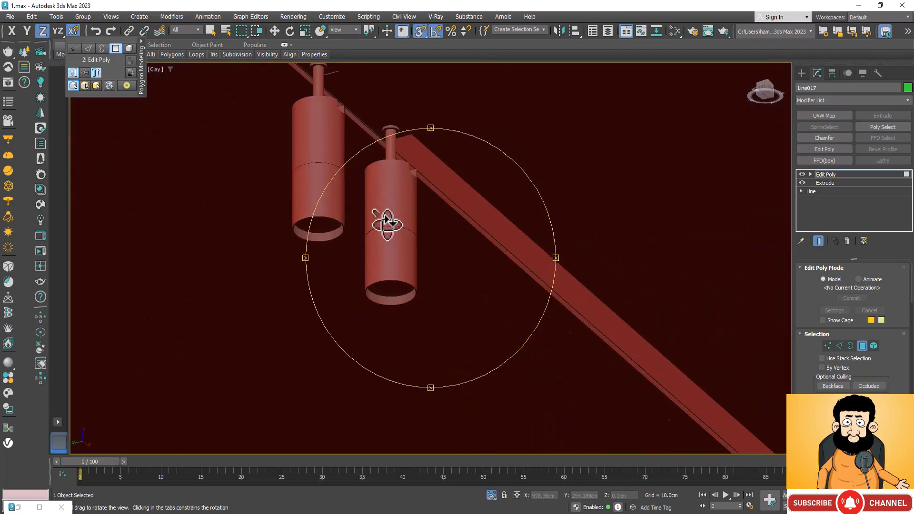
pyautogui.scroll(-1, 425, 334)
pyautogui.moveTo(424, 334); pyautogui.dragTo(381, 388)
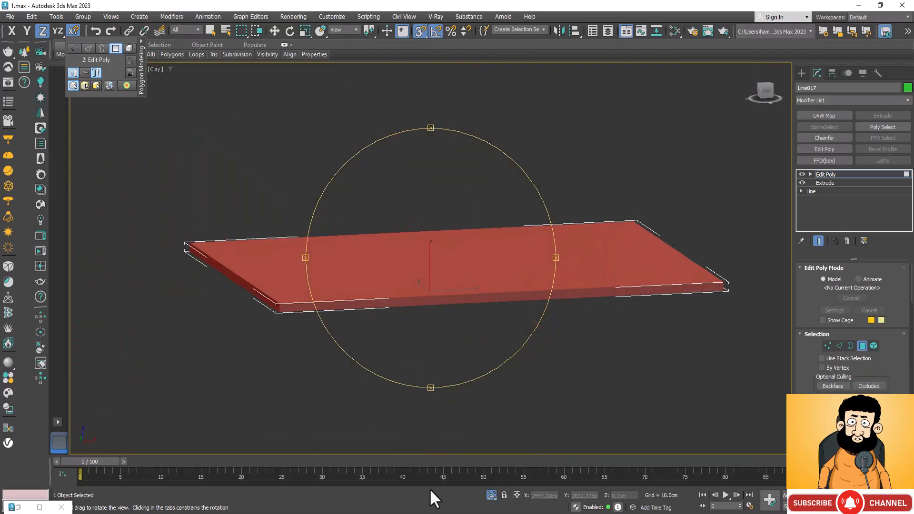